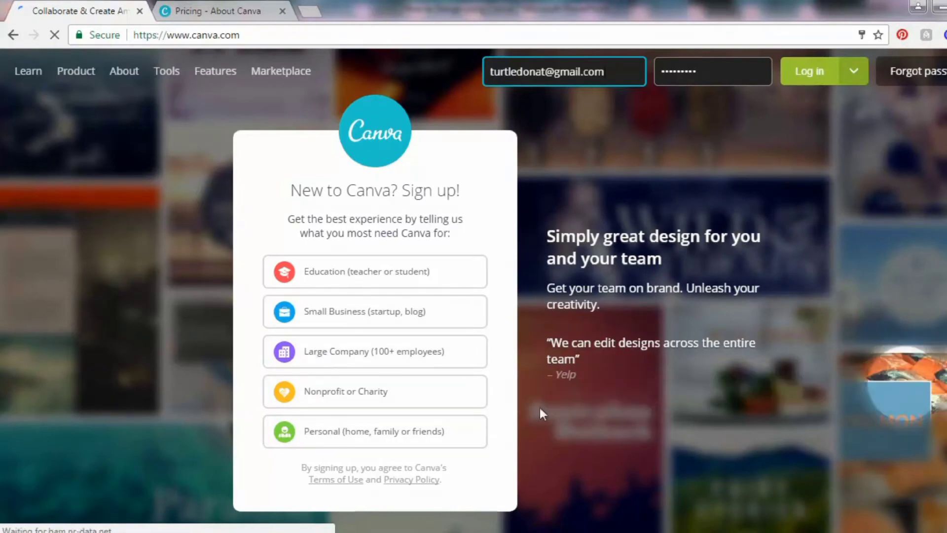
Sign up for a personal Canva account with Facebook and authorize the profile
click(351, 433)
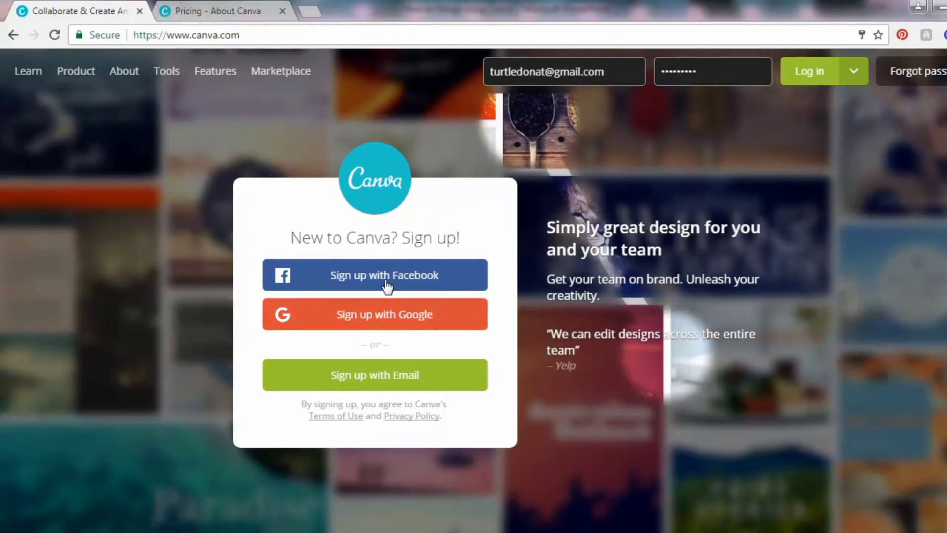
click(365, 275)
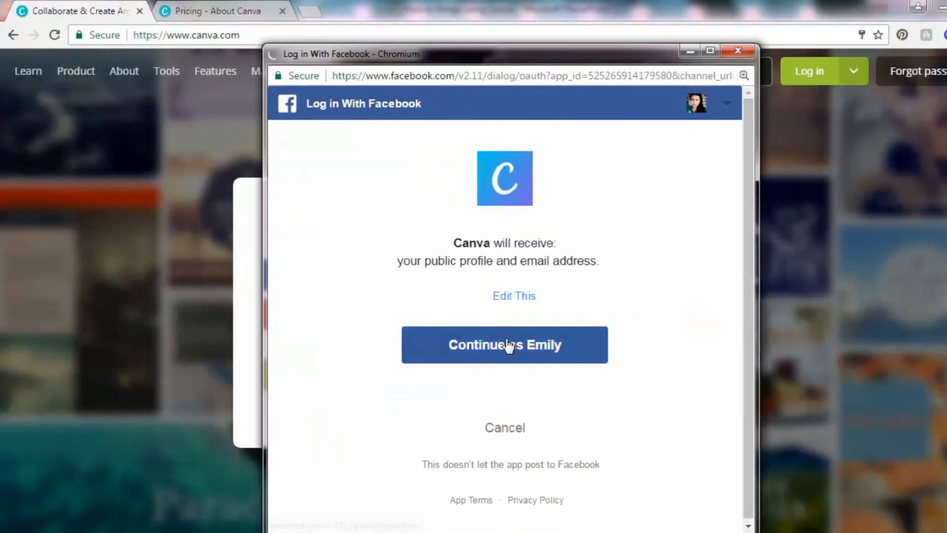
click(509, 345)
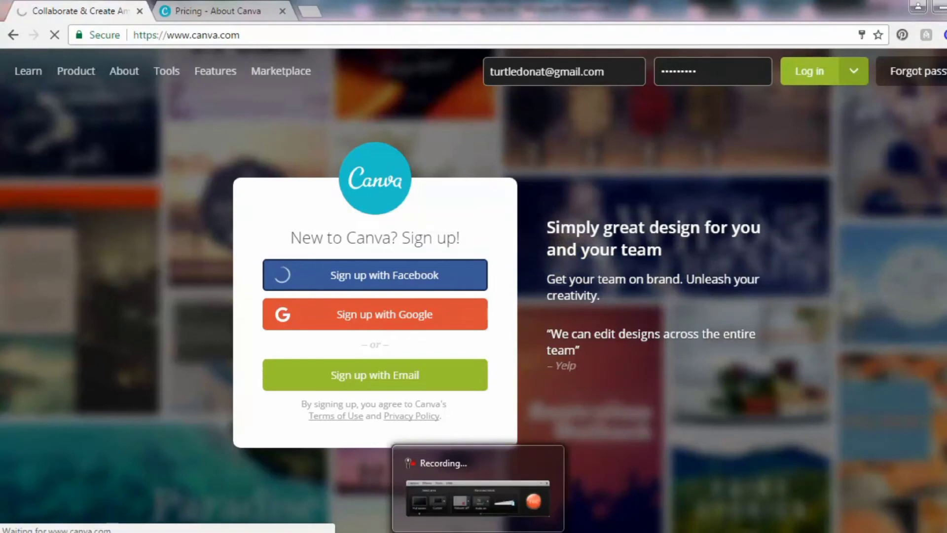
click(478, 530)
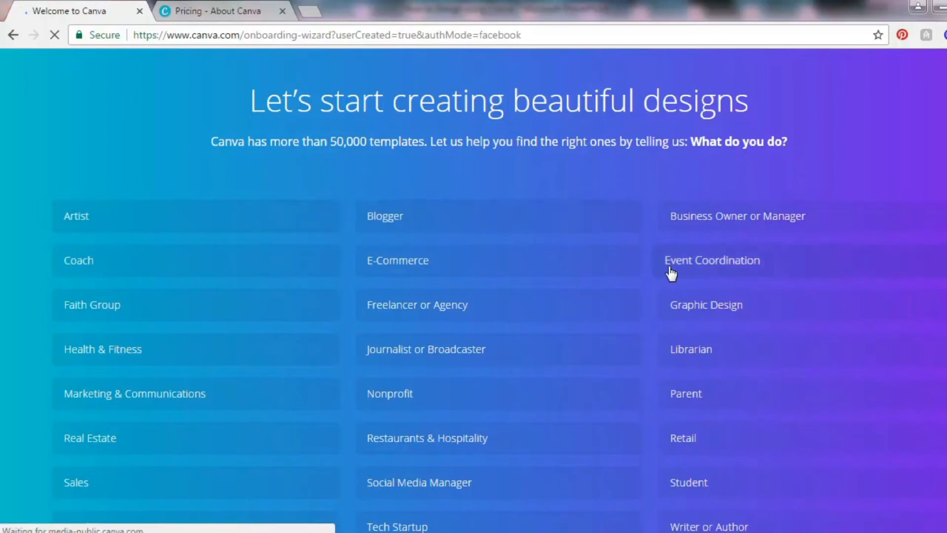
Choose Blogger as the role, skip inviting team members, and show all design types
click(393, 217)
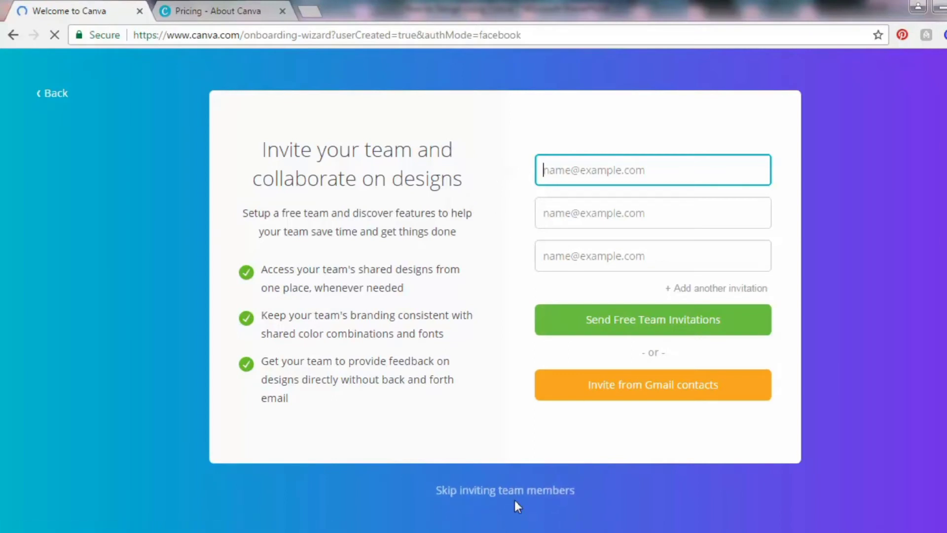
click(491, 488)
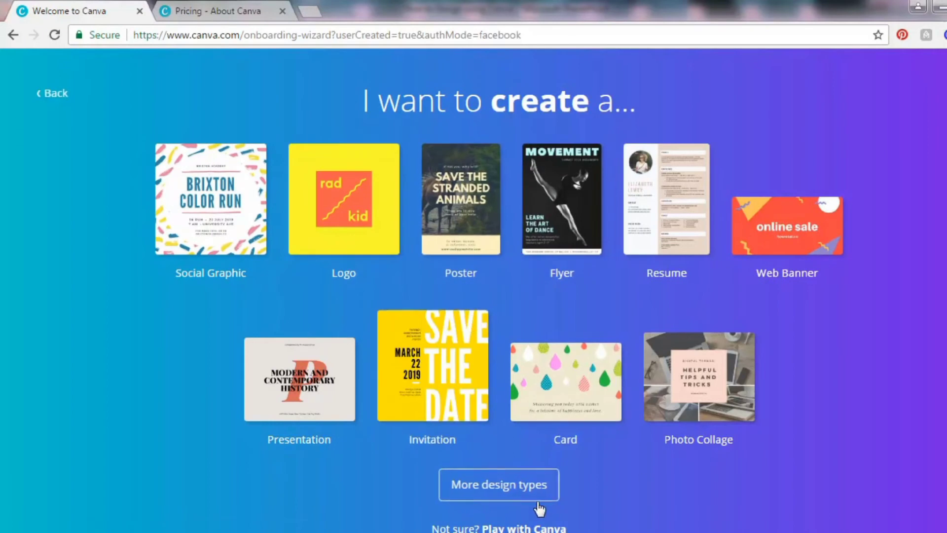
click(496, 486)
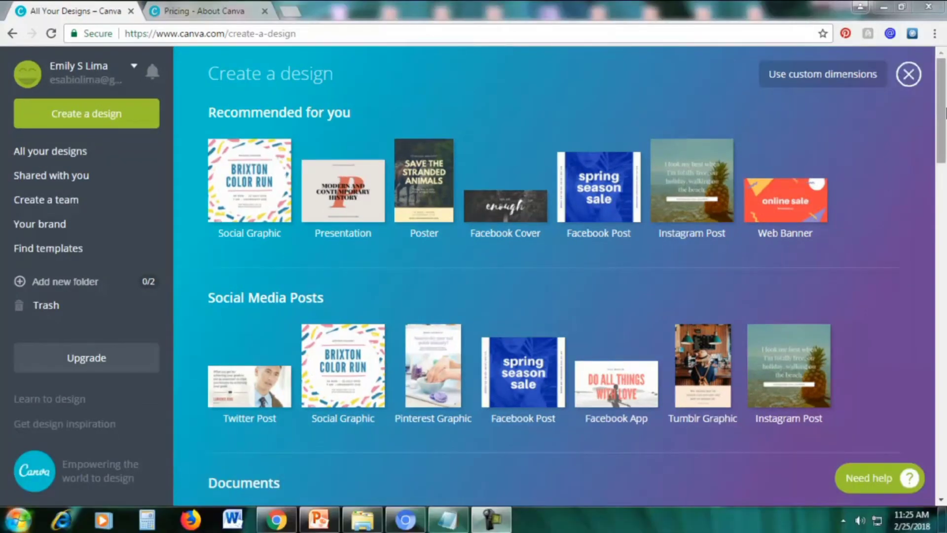
drag(943, 113, 945, 158)
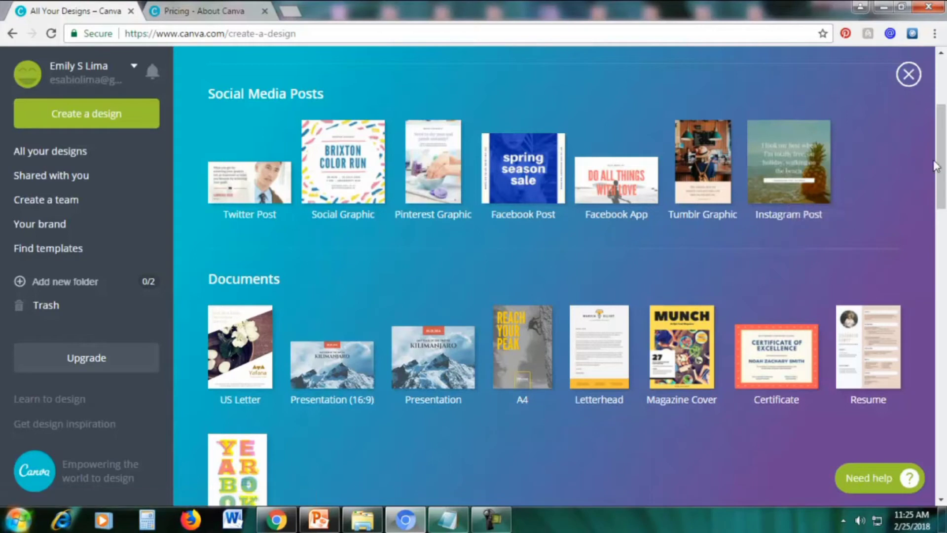
drag(944, 173, 944, 183)
scroll(944, 183, down, 2)
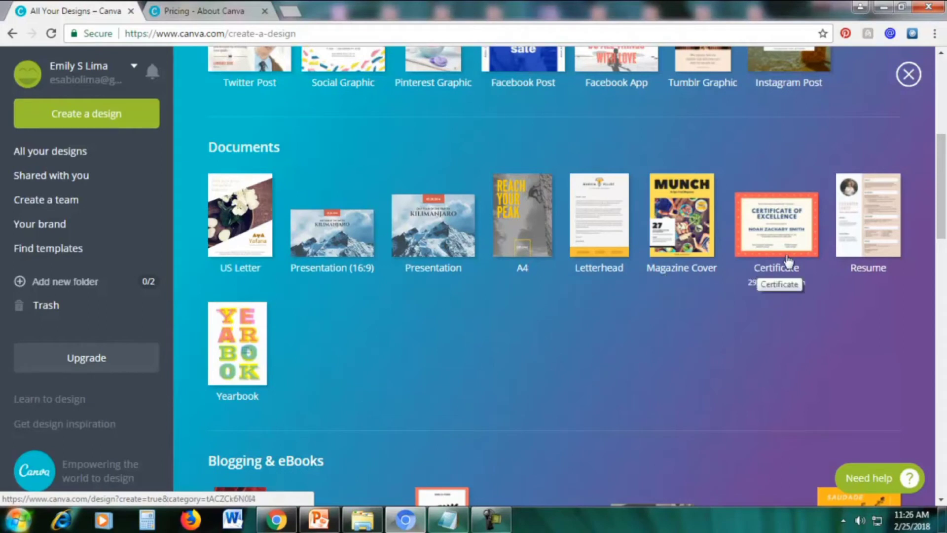
scroll(297, 375, down, 7)
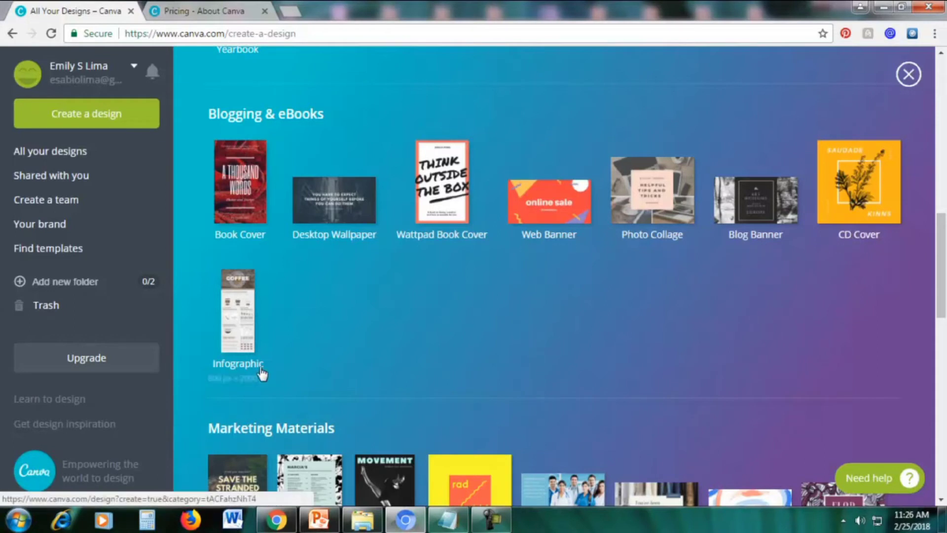
drag(941, 258, 941, 326)
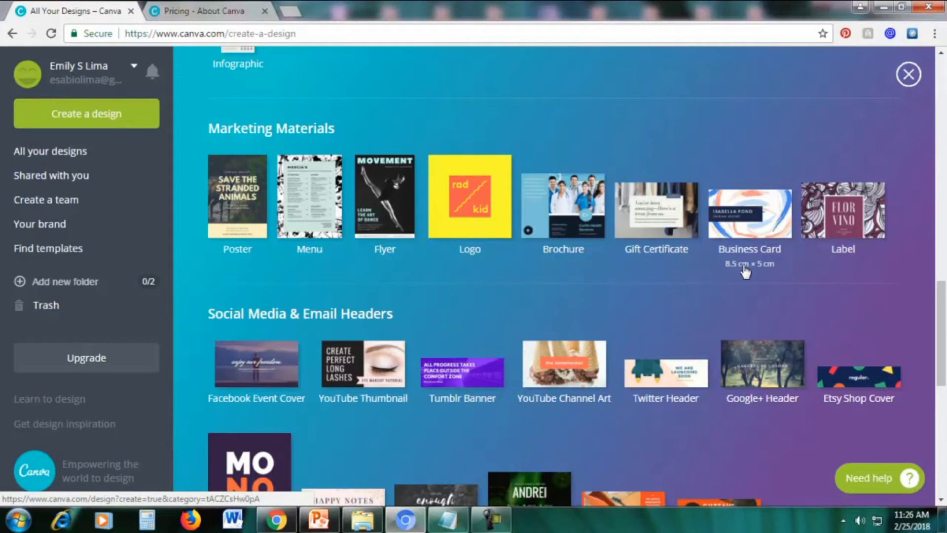
drag(943, 345, 944, 388)
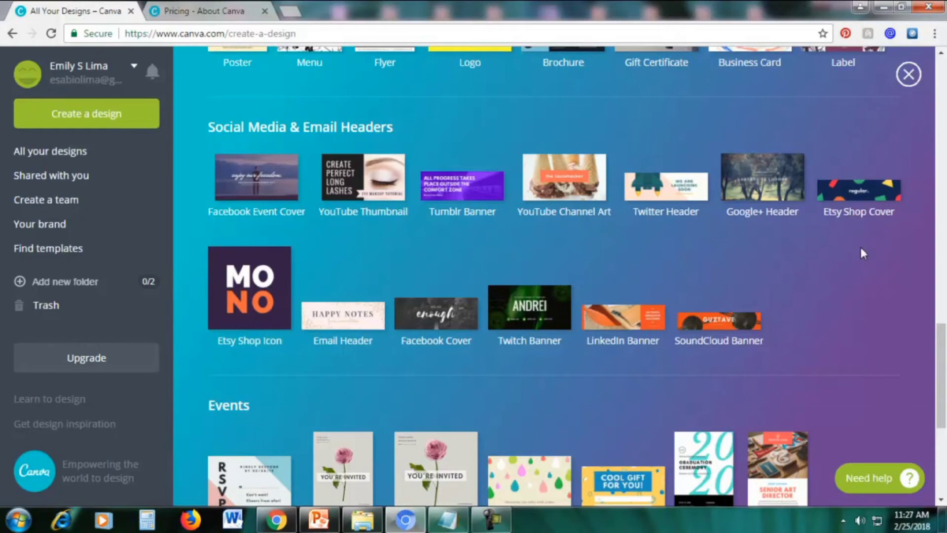
scroll(860, 246, down, 4)
scroll(862, 256, down, 2)
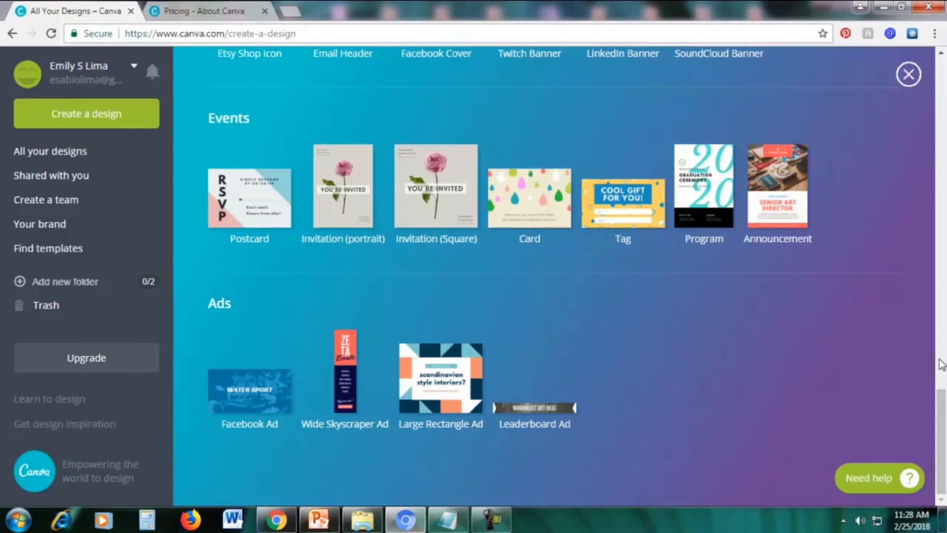
drag(940, 394, 937, 74)
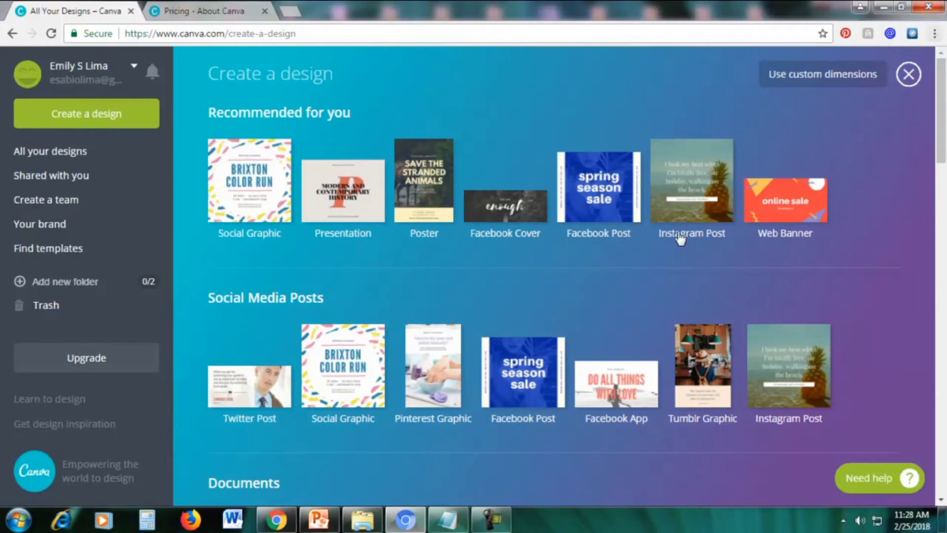
Start a new 800 × 800 px Social Graphic design from Social Media Posts
drag(942, 144, 944, 169)
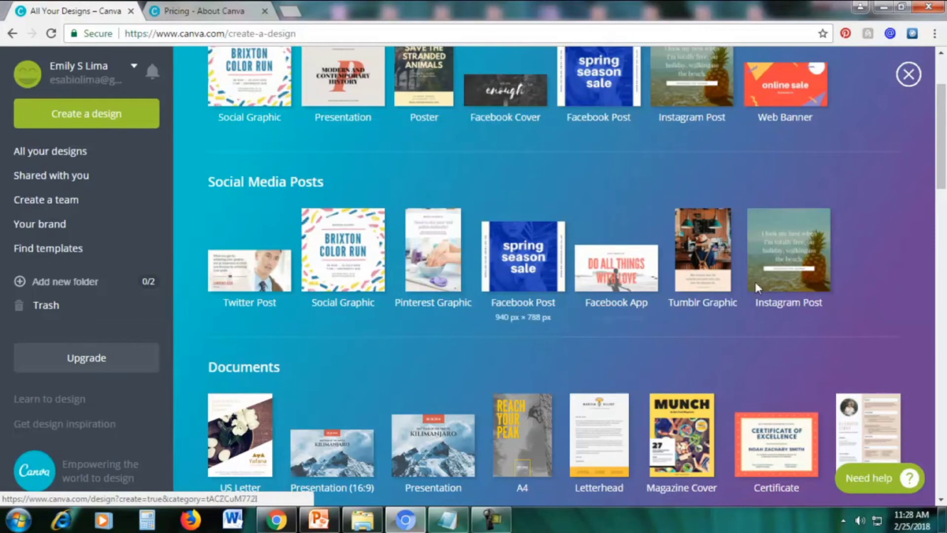
drag(942, 173, 943, 185)
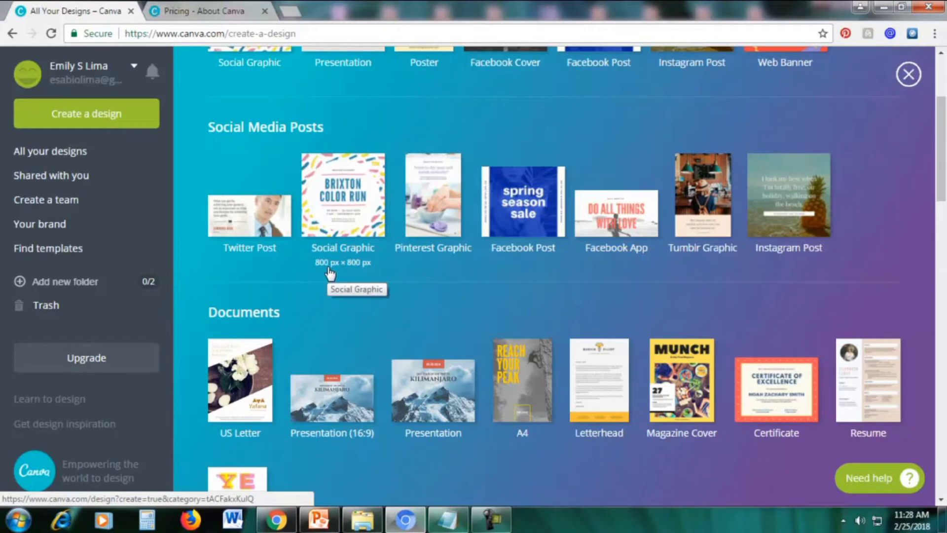
click(343, 207)
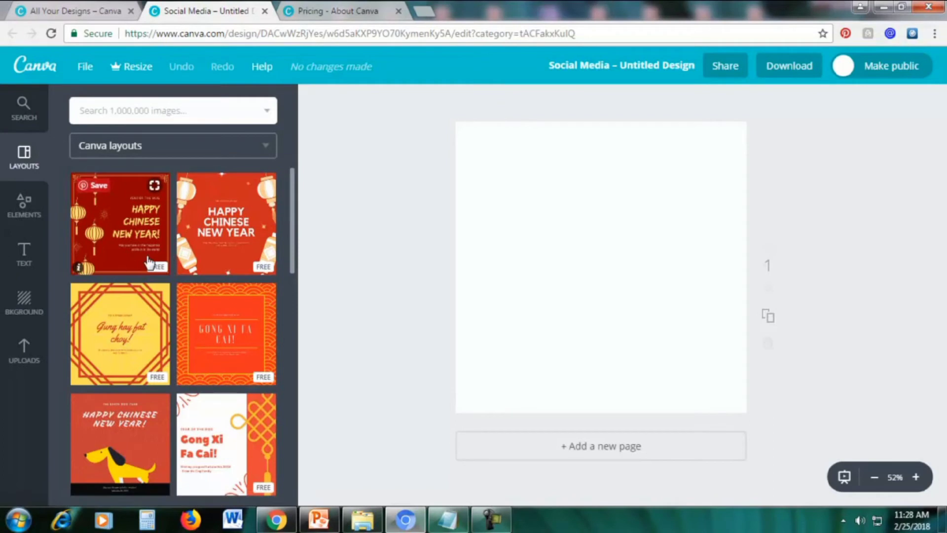
Apply the navy 'Today I am golden' layout with gold speckles to the blank page
scroll(178, 257, down, 5)
scroll(177, 255, down, 10)
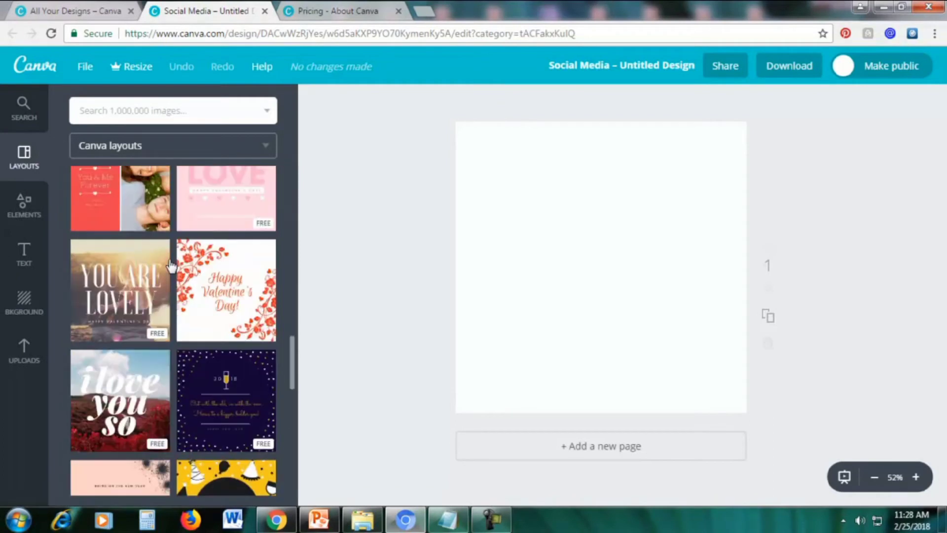
scroll(171, 267, down, 5)
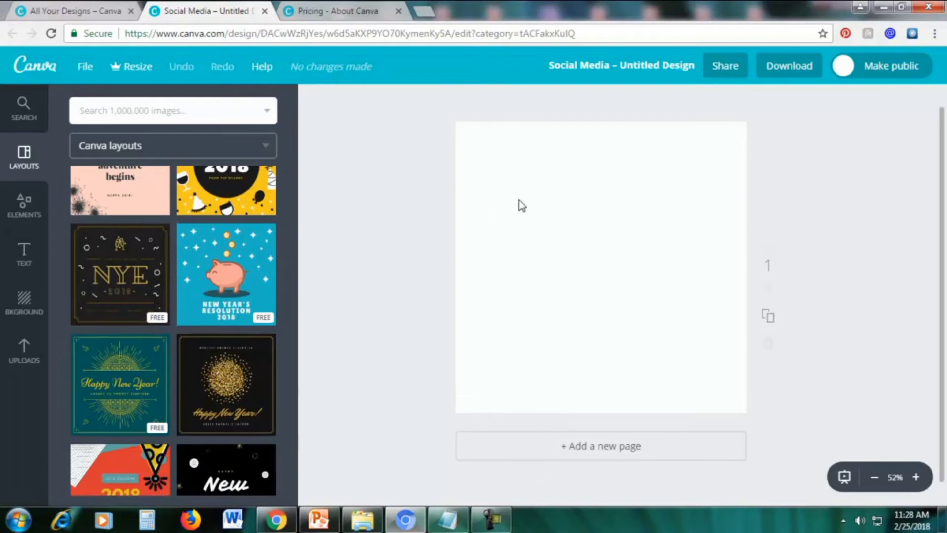
scroll(252, 254, down, 5)
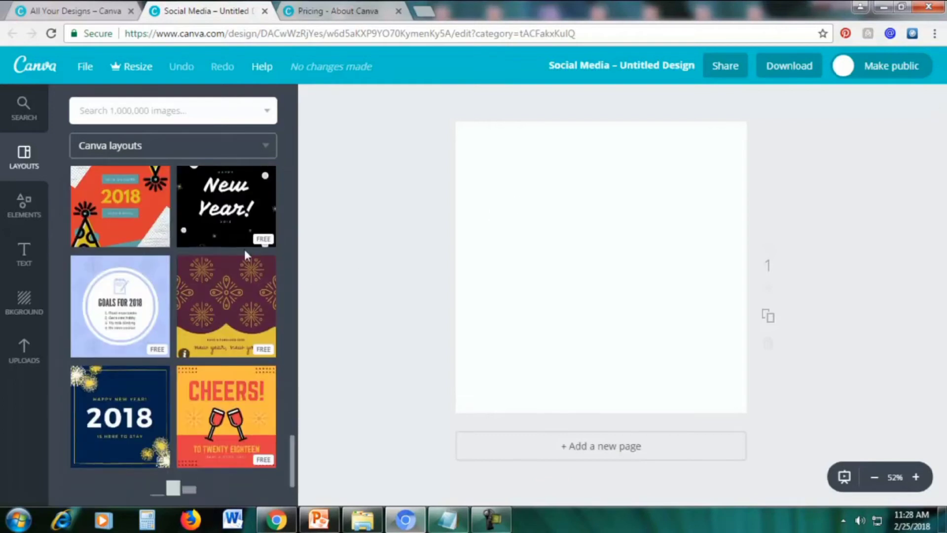
scroll(199, 267, down, 1)
scroll(199, 268, down, 10)
scroll(199, 268, down, 5)
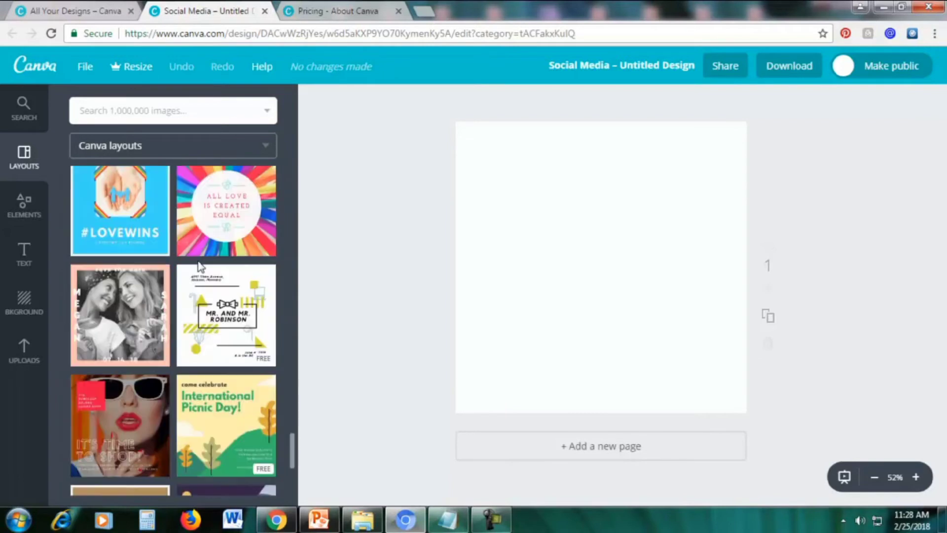
scroll(200, 266, down, 9)
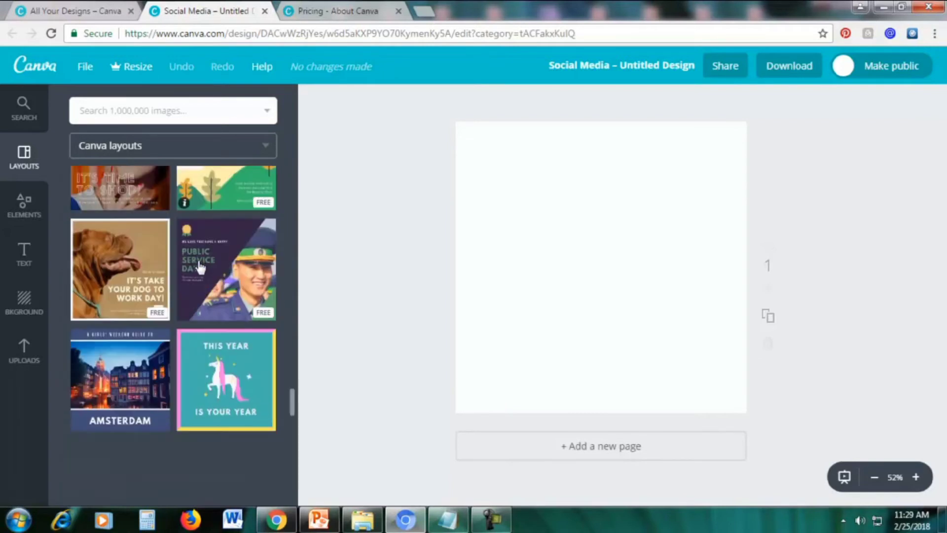
scroll(199, 268, down, 2)
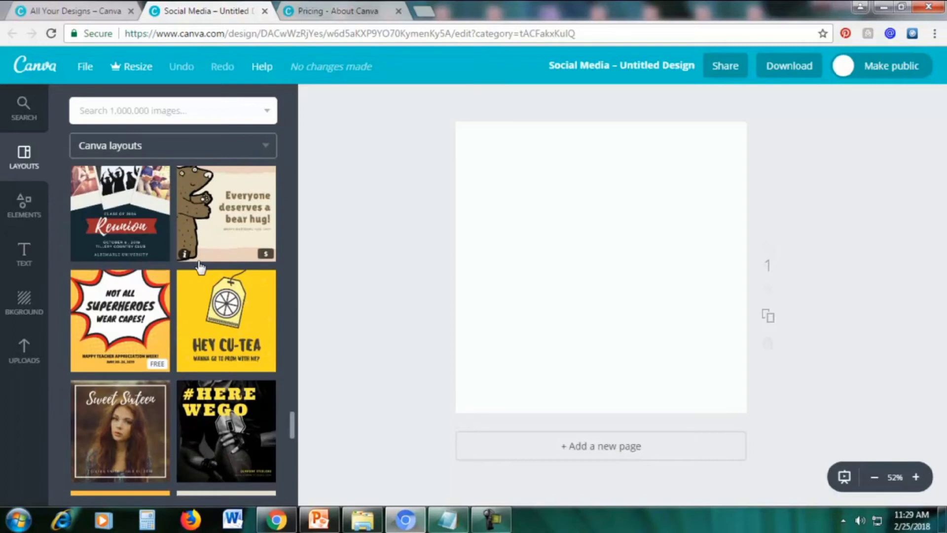
scroll(199, 268, down, 10)
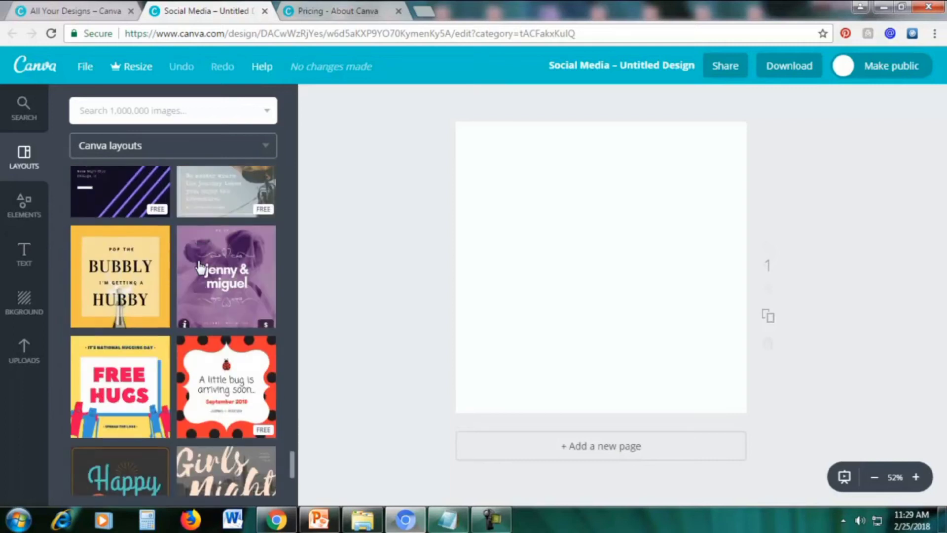
scroll(200, 267, down, 4)
scroll(196, 257, down, 6)
scroll(196, 257, down, 4)
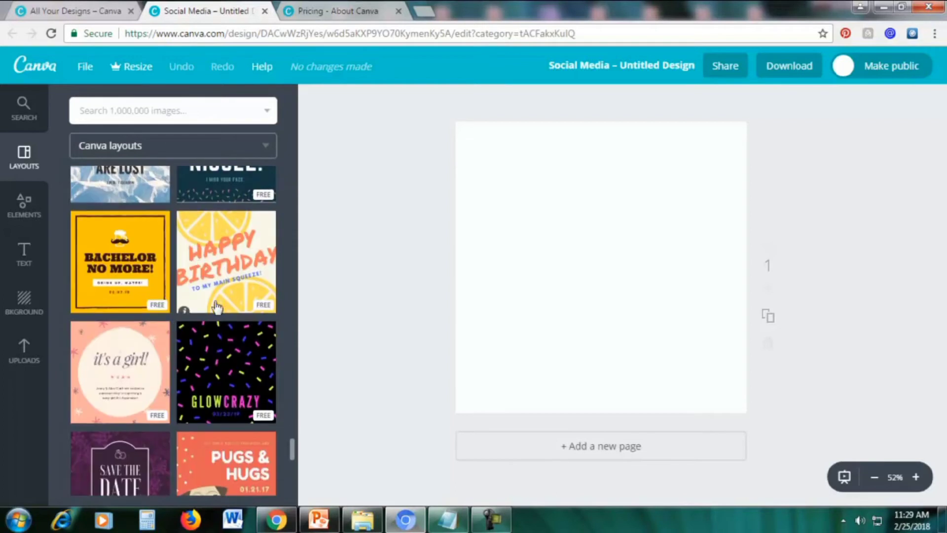
scroll(213, 309, down, 5)
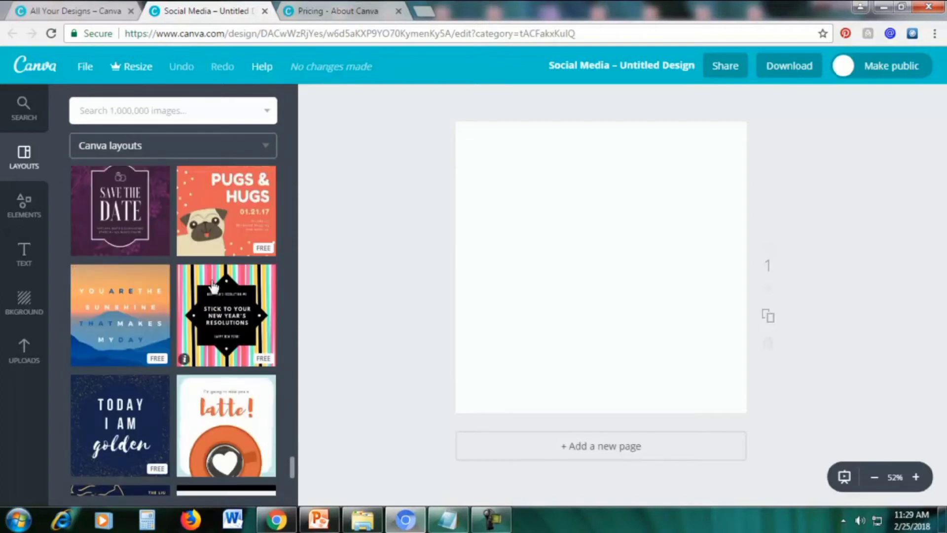
scroll(213, 286, down, 4)
scroll(203, 285, up, 2)
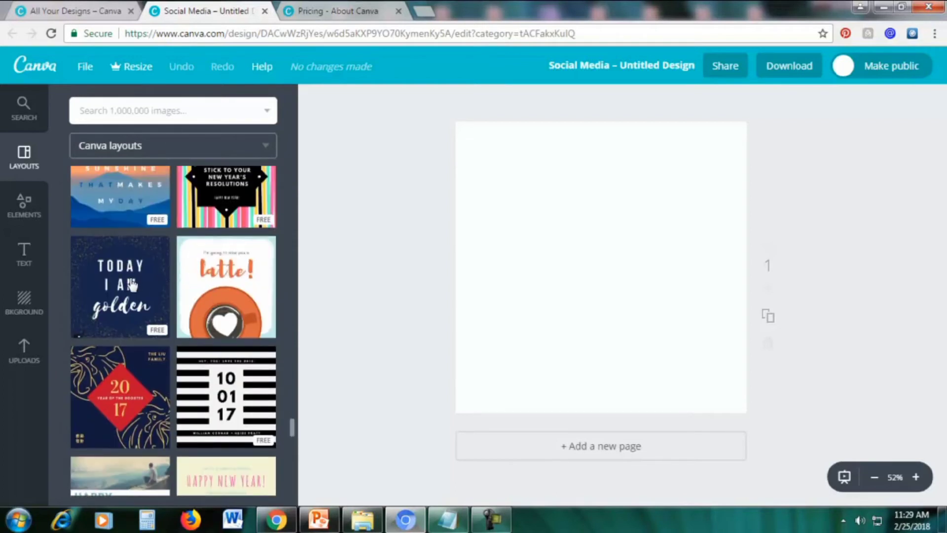
click(132, 284)
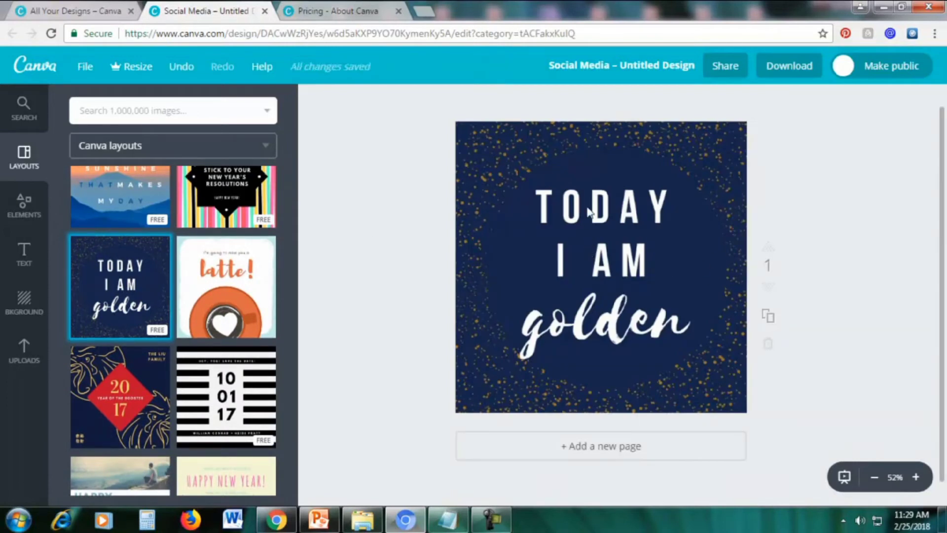
Replace the TODAY I AM heading with the quote 'Life is a beautiful struggle' copied from Notepad
click(651, 210)
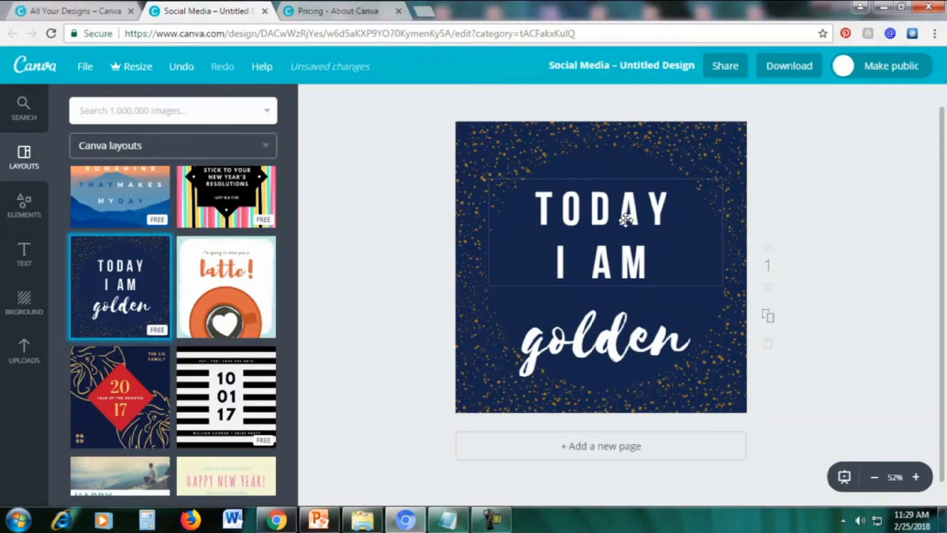
double_click(625, 219)
click(558, 214)
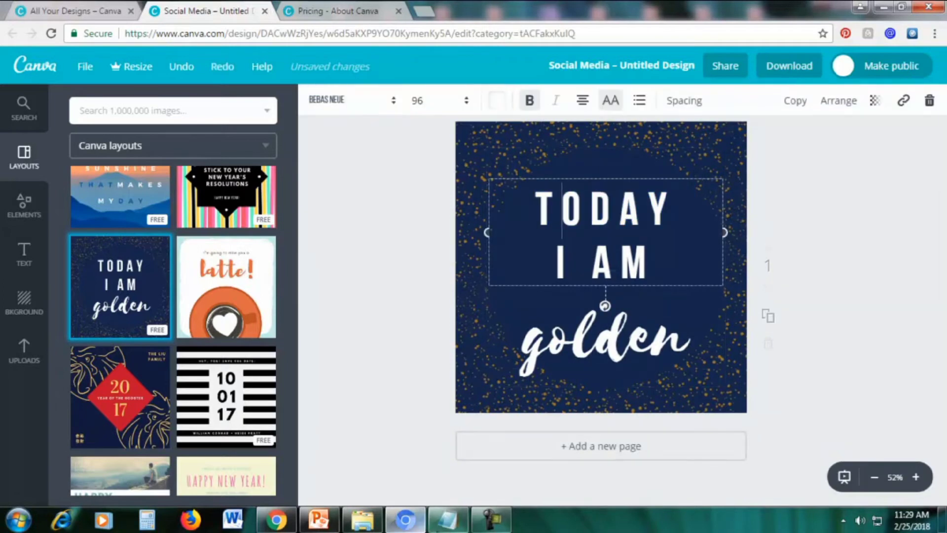
click(447, 524)
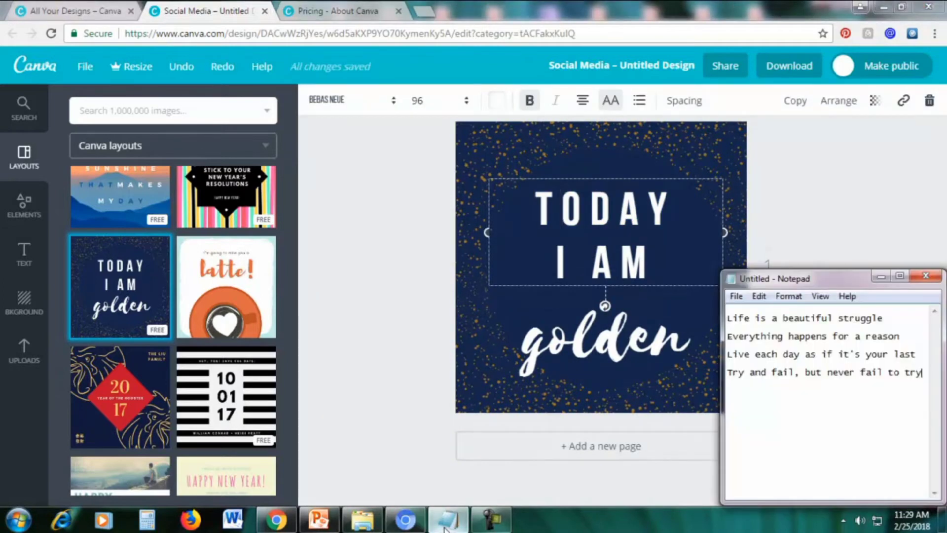
drag(891, 318, 720, 321)
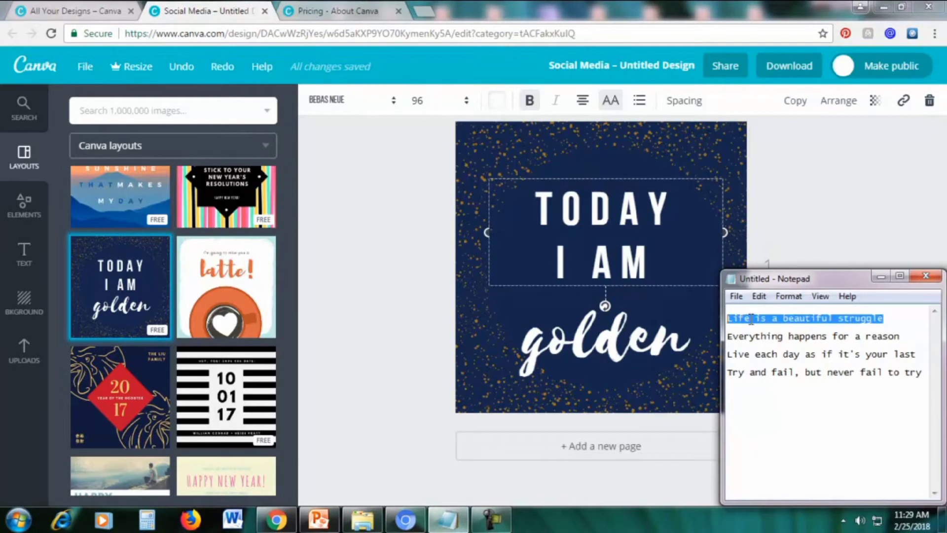
right_click(751, 318)
click(787, 171)
click(881, 278)
drag(656, 269, 518, 205)
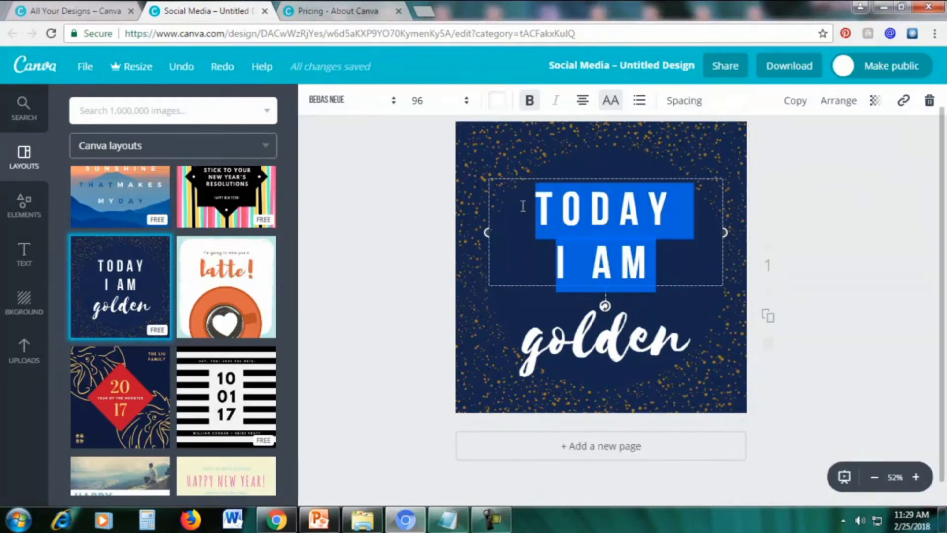
key(ctrl+v)
Delete the 'golden' text box and centre the quote on the design
drag(679, 178, 724, 124)
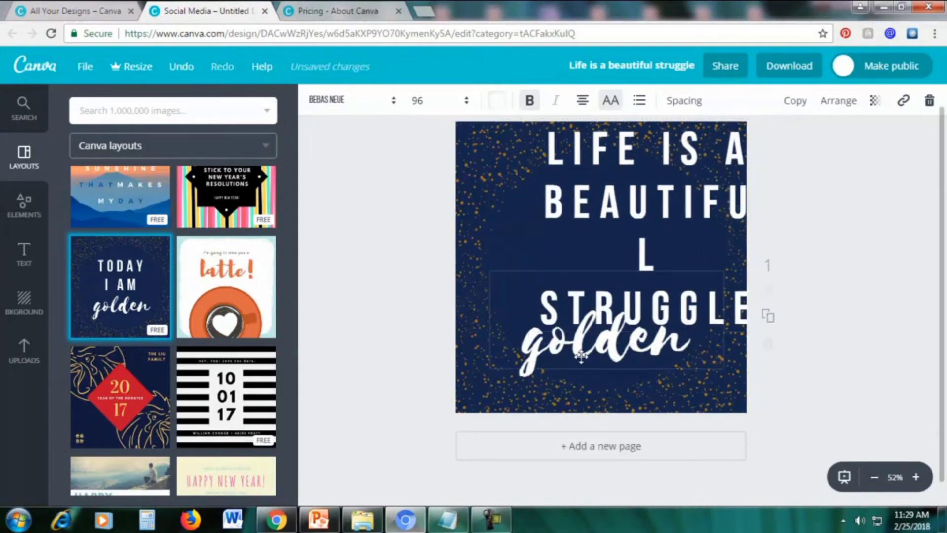
drag(585, 355, 553, 390)
double_click(592, 374)
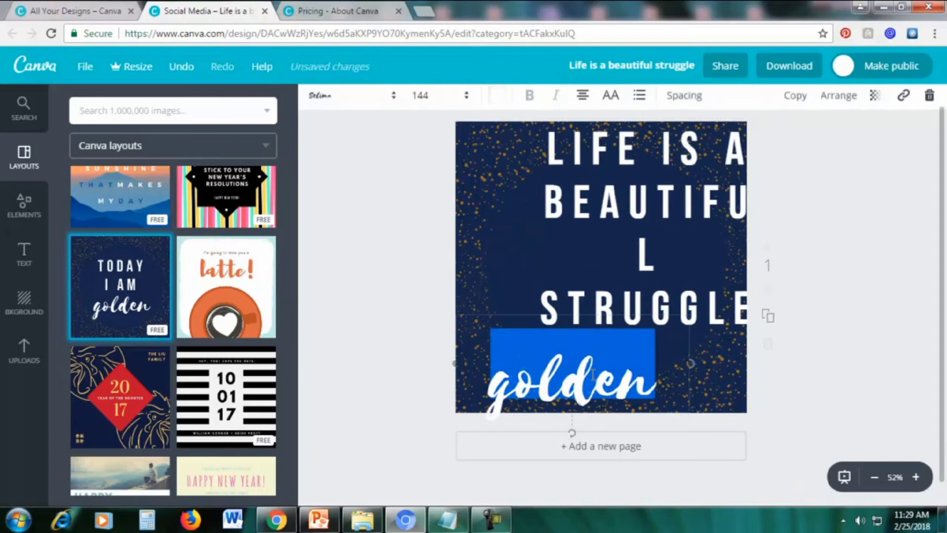
click(930, 103)
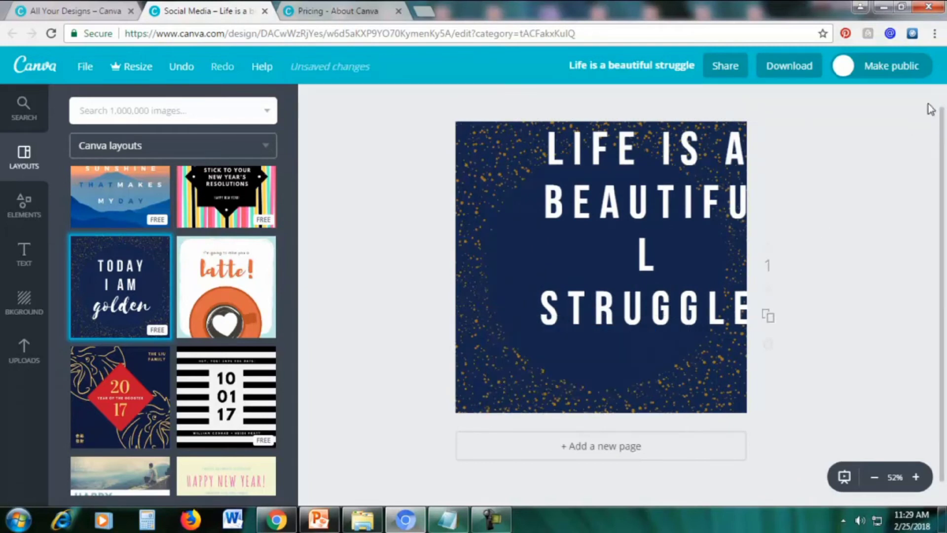
drag(652, 205, 616, 246)
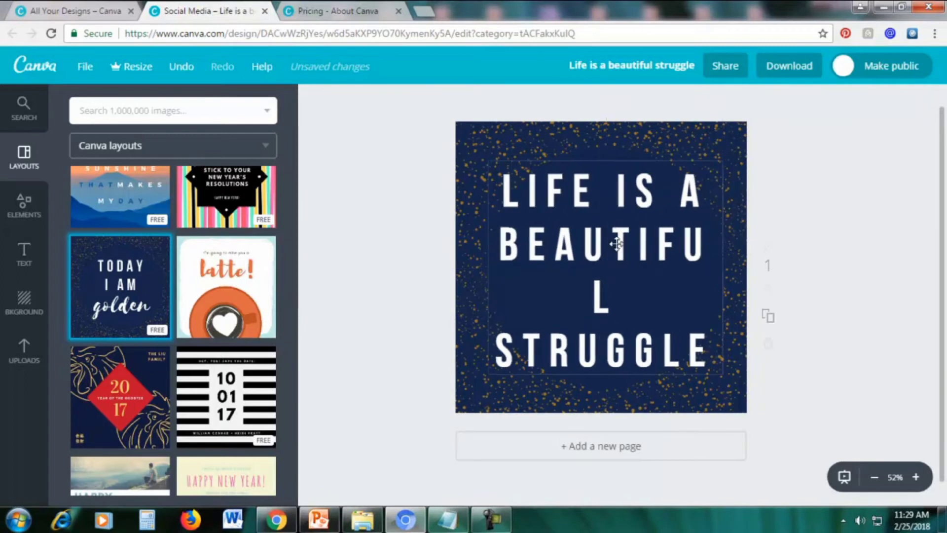
click(566, 249)
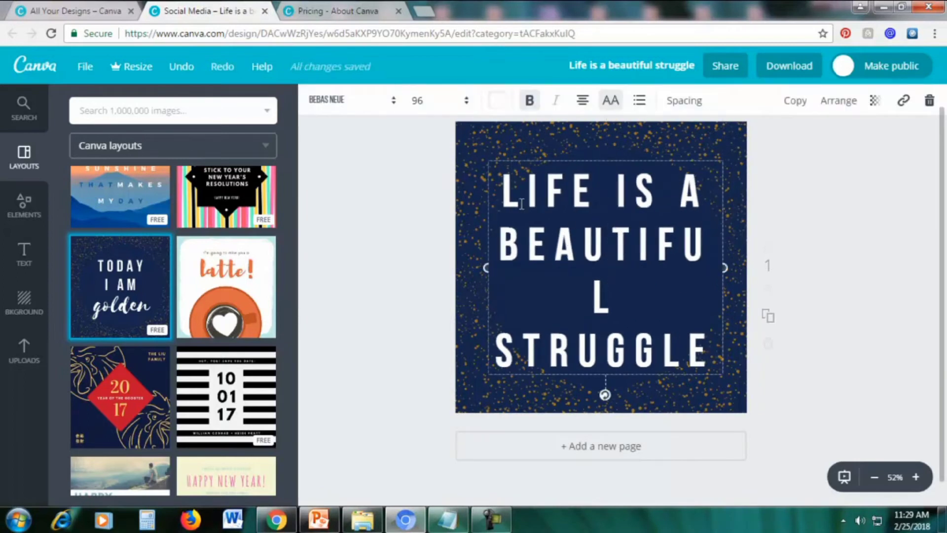
drag(503, 187, 712, 358)
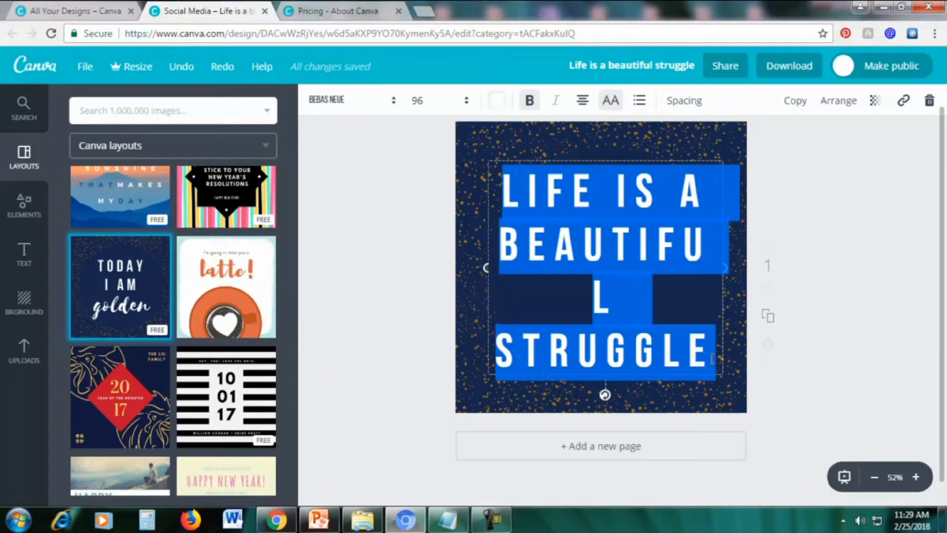
Set the quote to font size 72, centre it in the dark circle, and select the speckled background
click(425, 102)
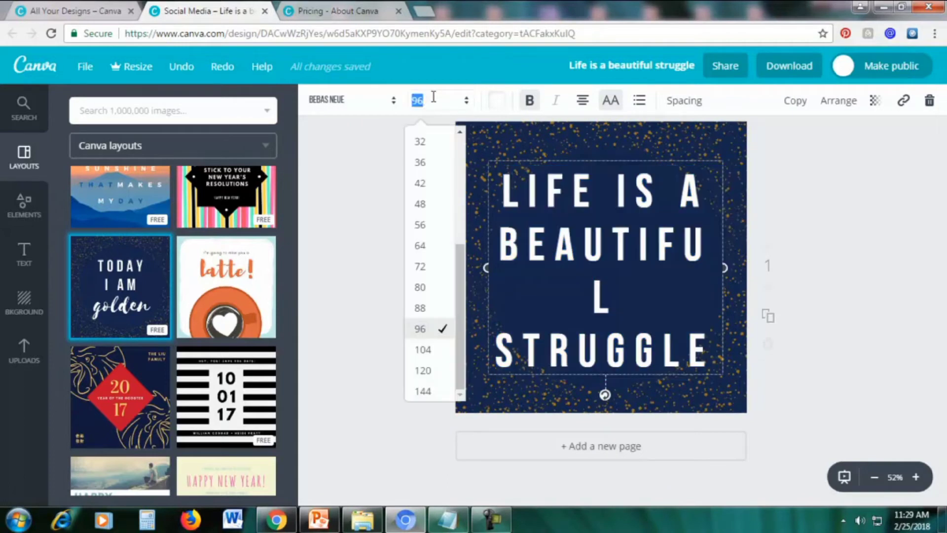
click(434, 273)
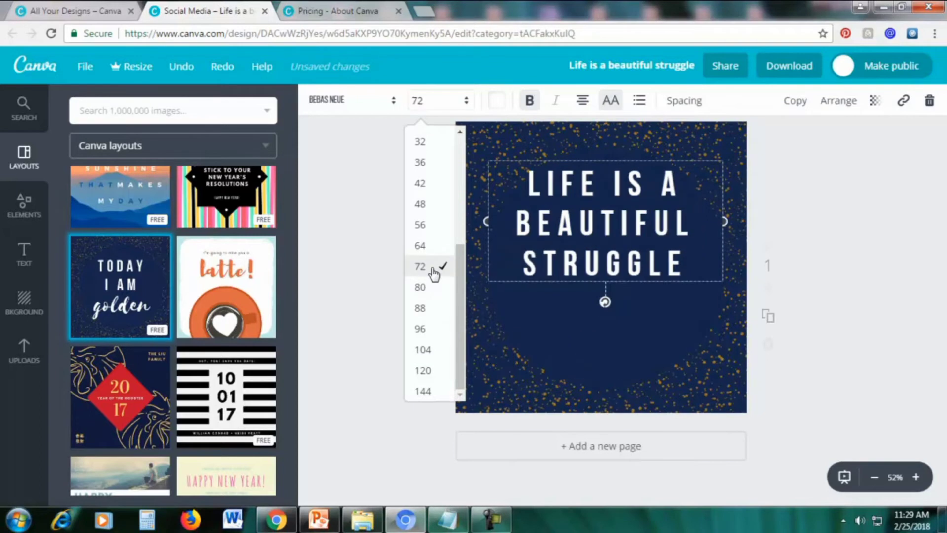
drag(584, 158, 590, 210)
click(909, 206)
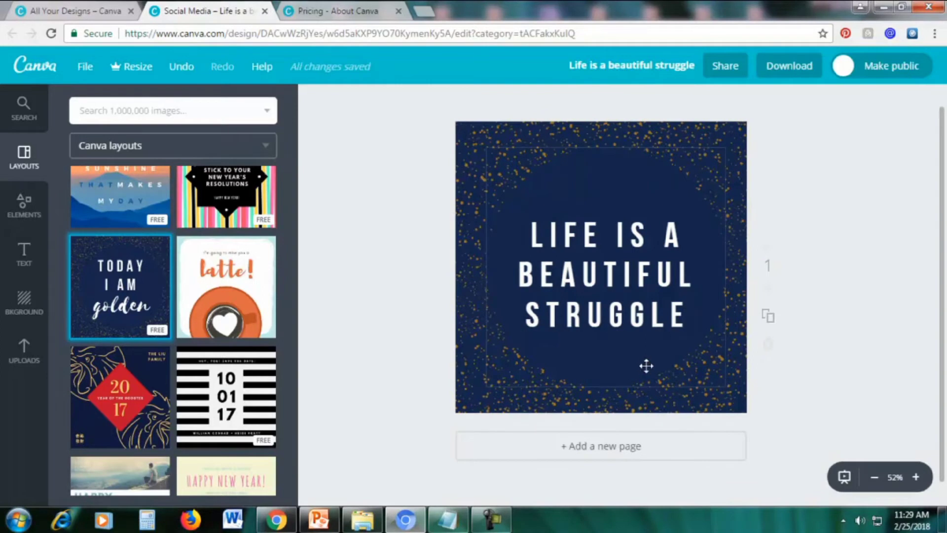
click(595, 387)
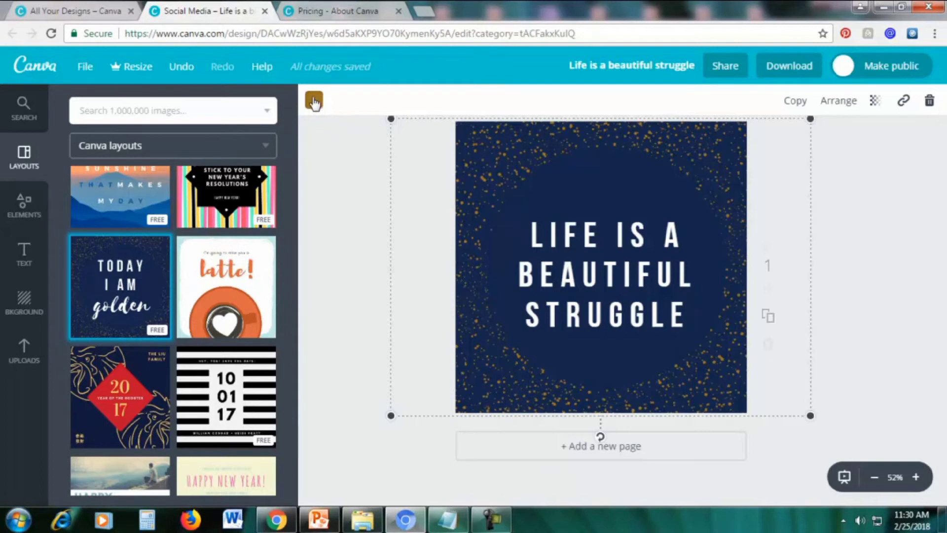
Recolour the speckles to pale green bee6af after trying yellow, pink and light blue
click(314, 101)
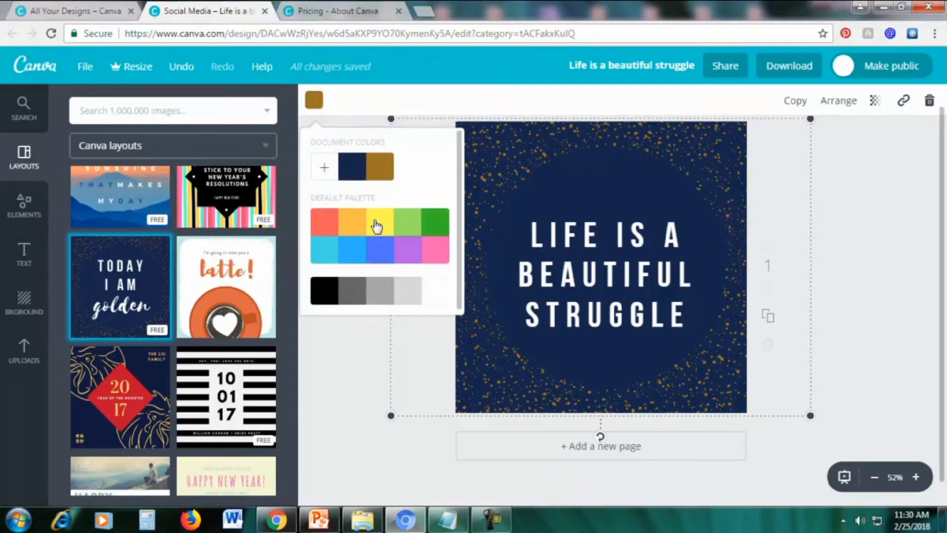
click(377, 226)
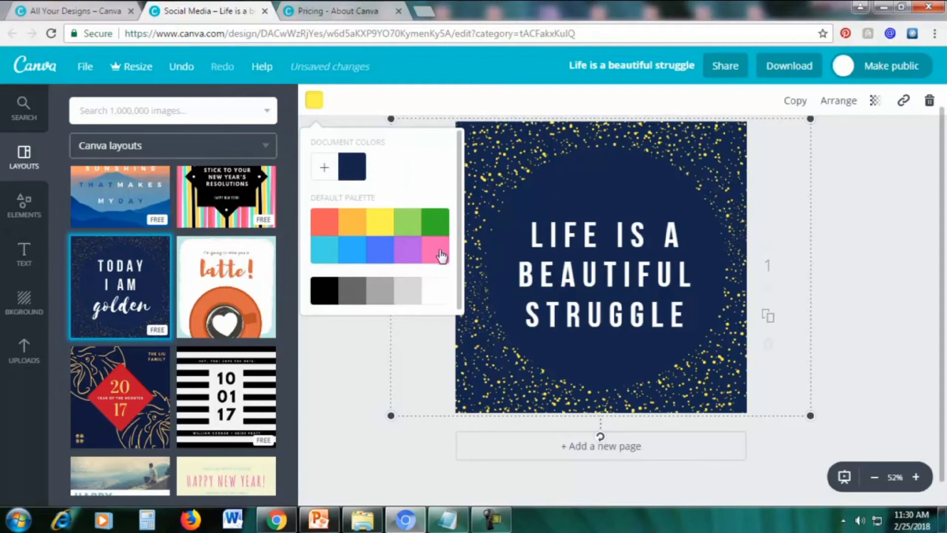
click(440, 254)
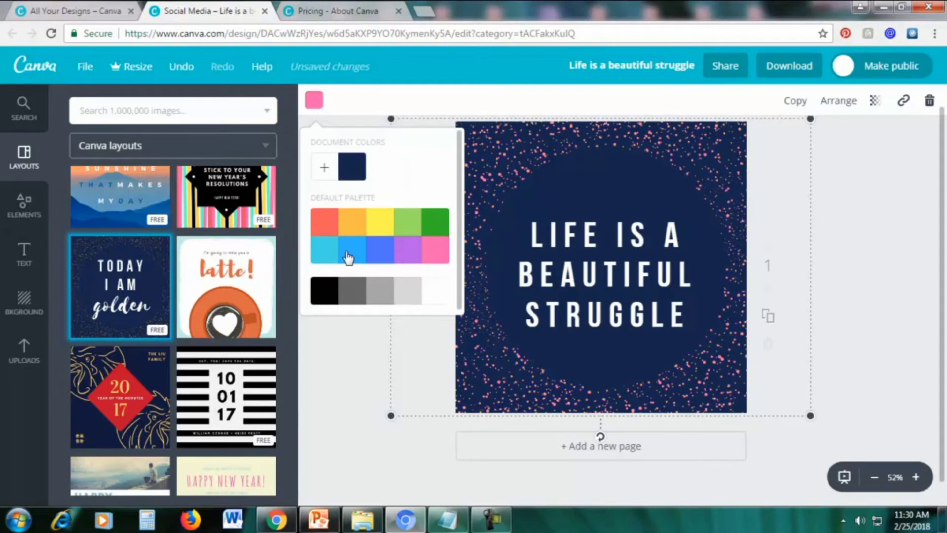
click(324, 256)
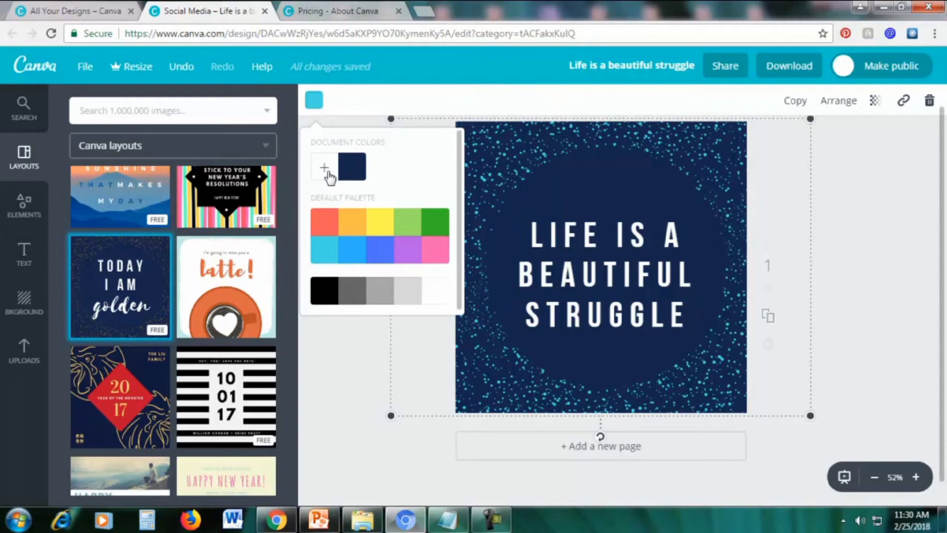
click(326, 170)
drag(365, 242, 400, 260)
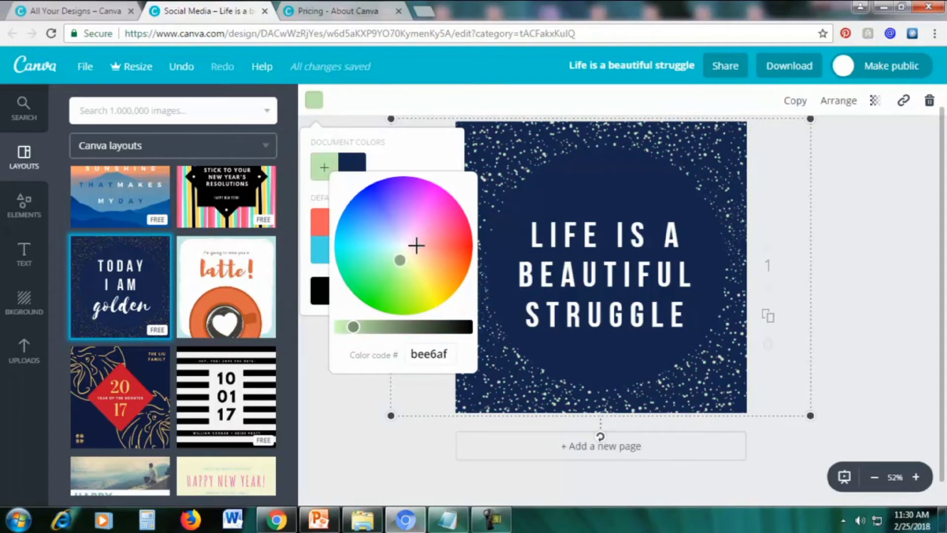
click(423, 354)
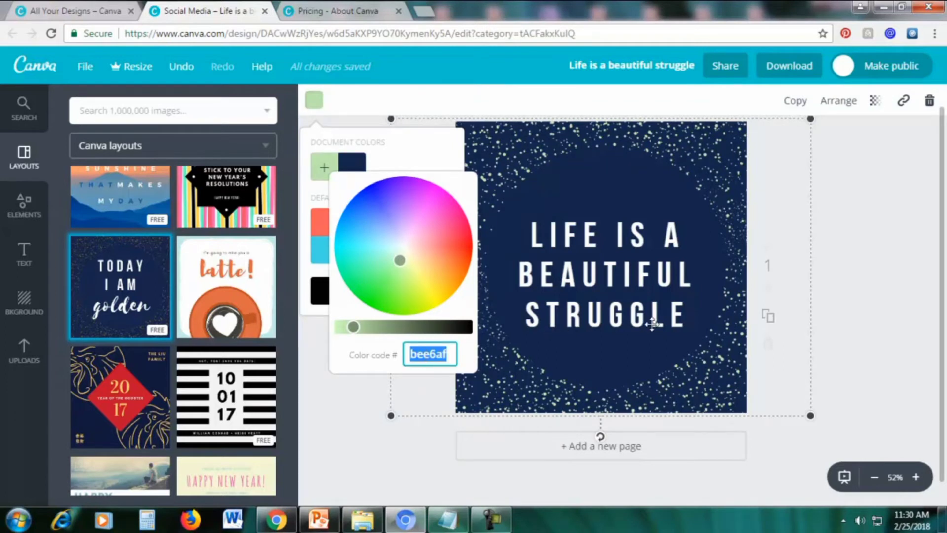
click(868, 306)
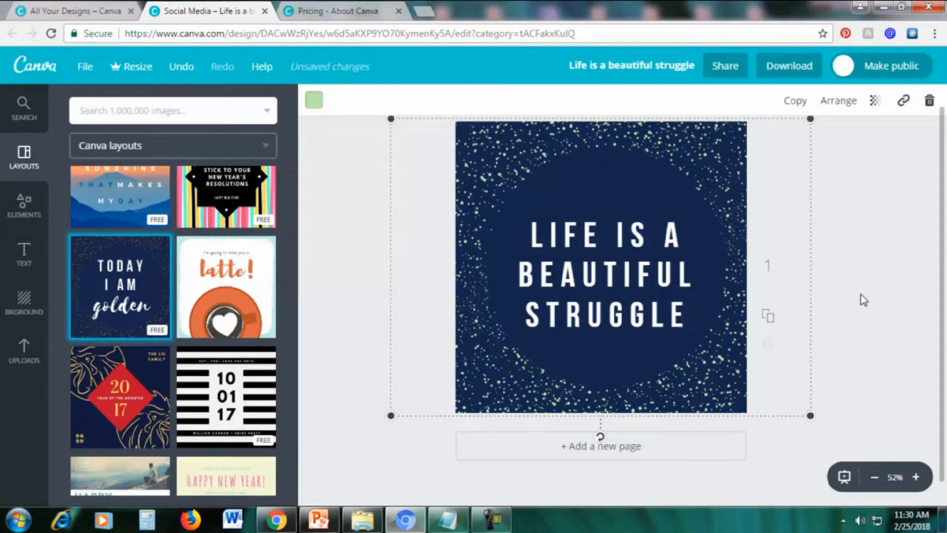
Search Google for 'color picker' in a new tab and open the W3Schools HTML Color Picker
click(423, 11)
text(g)
key(Return)
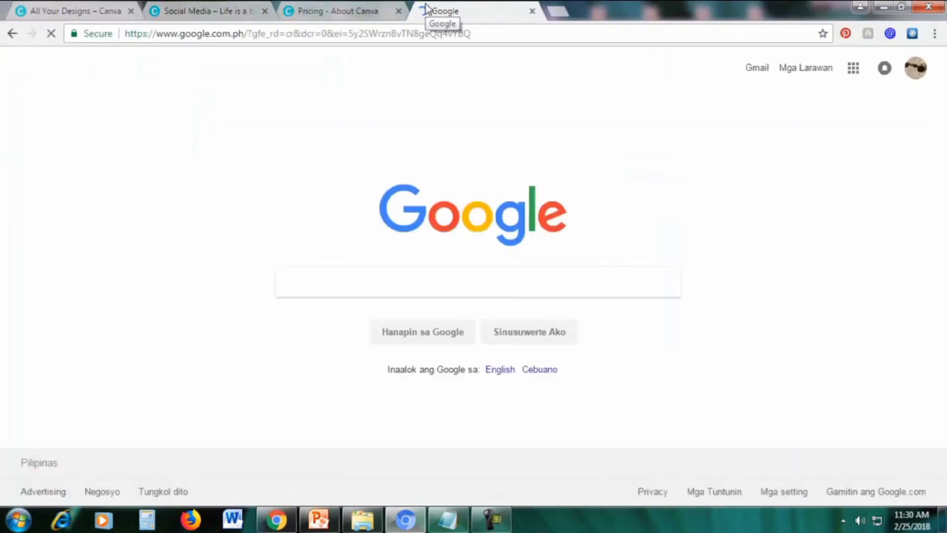
text(color picker)
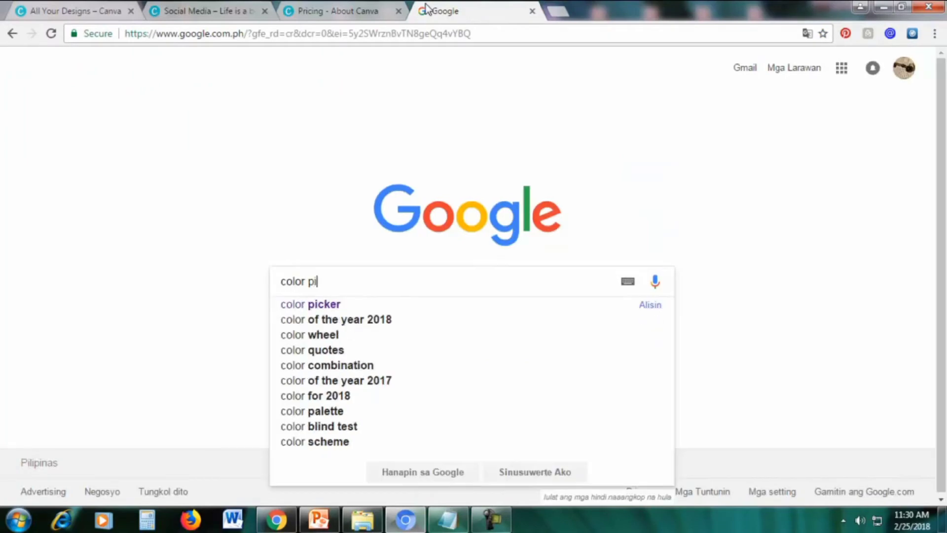
key(Return)
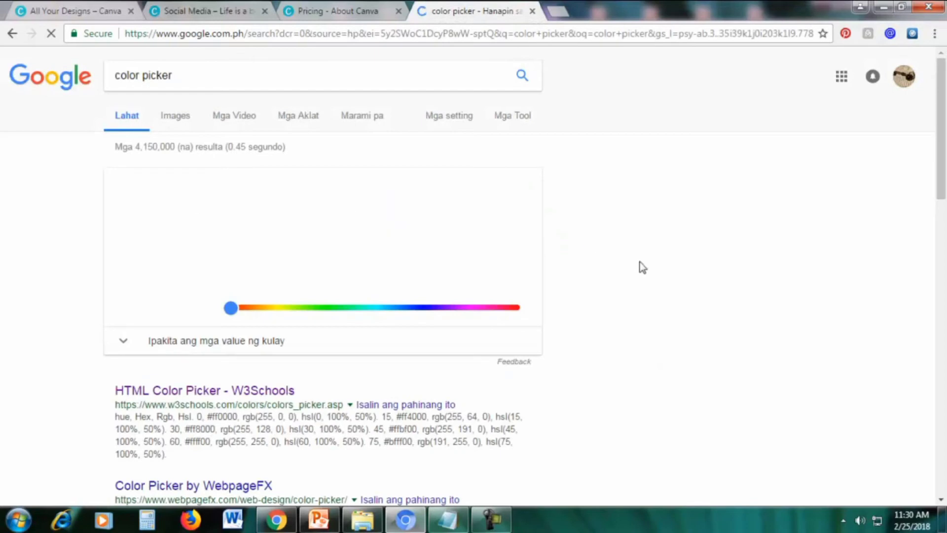
scroll(646, 271, down, 4)
scroll(622, 202, up, 3)
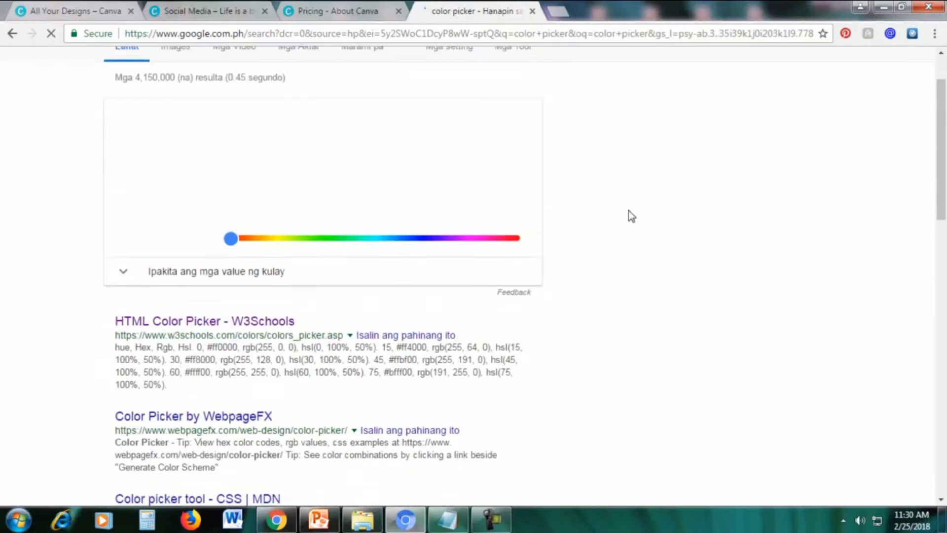
scroll(632, 216, up, 2)
scroll(56, 293, down, 3)
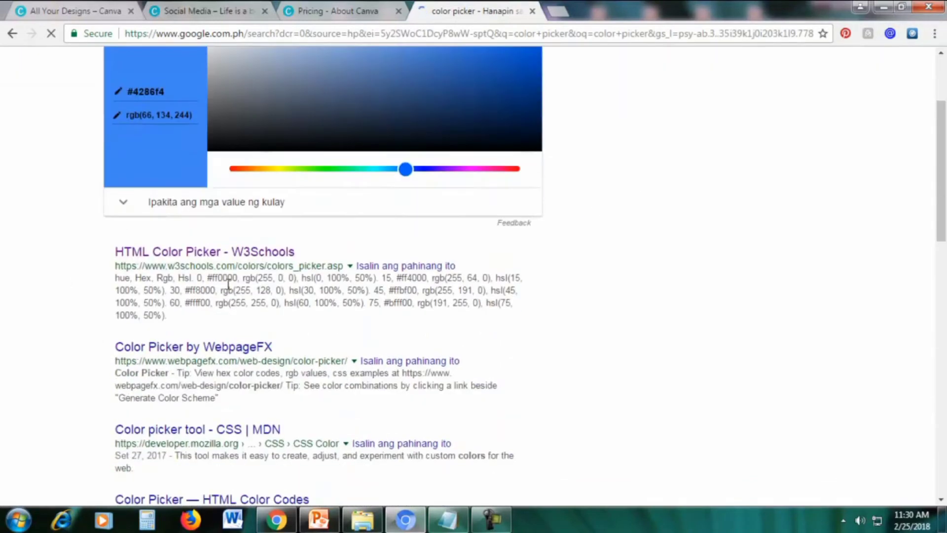
click(184, 256)
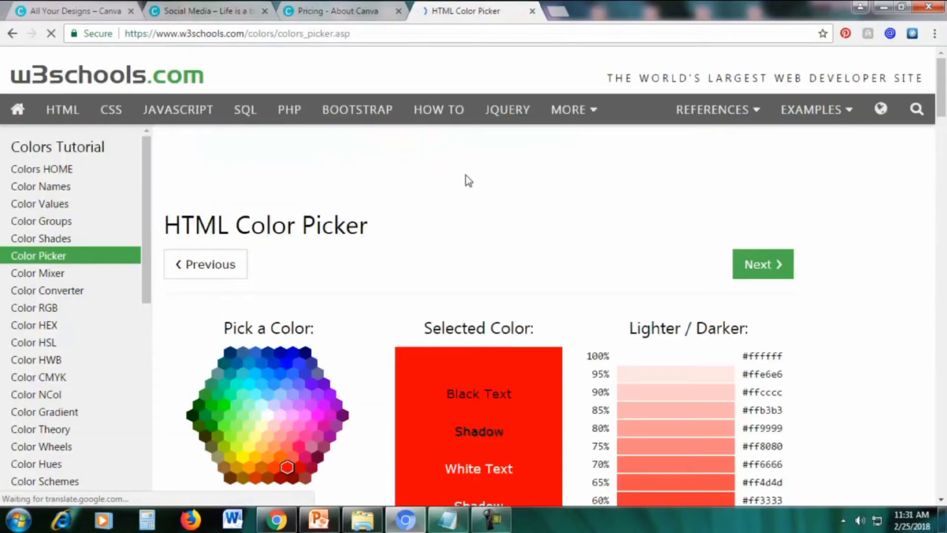
scroll(464, 203, down, 3)
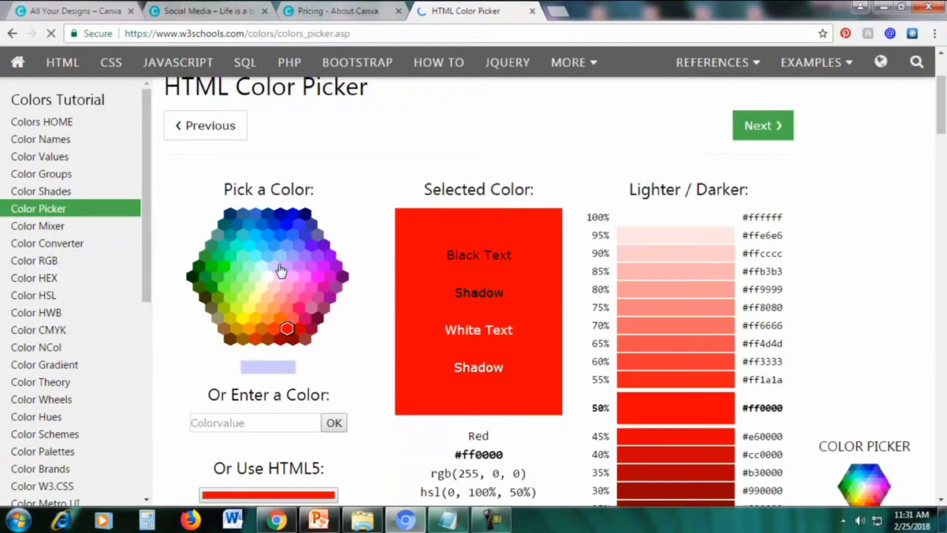
click(329, 6)
Test several speckle colours on Canva's colour wheel, ending on orange
click(249, 15)
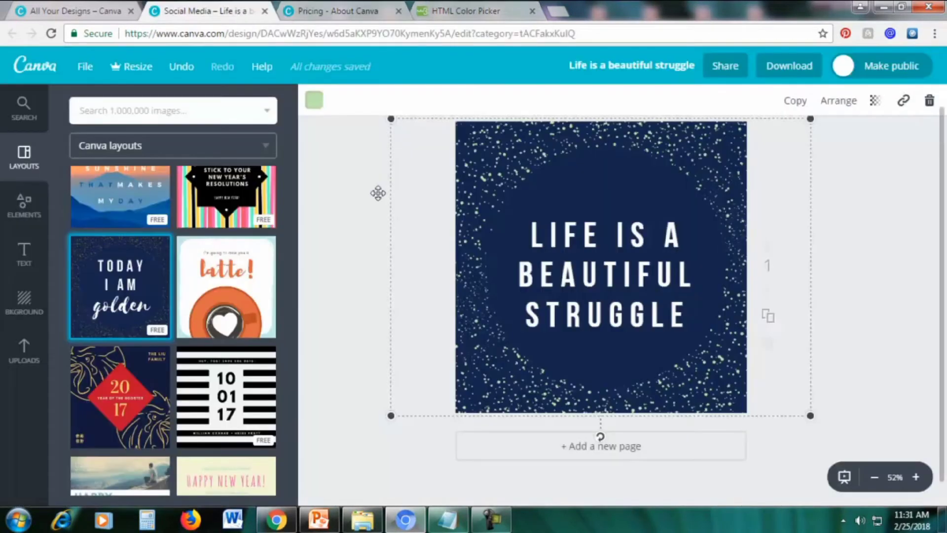
click(314, 100)
click(326, 169)
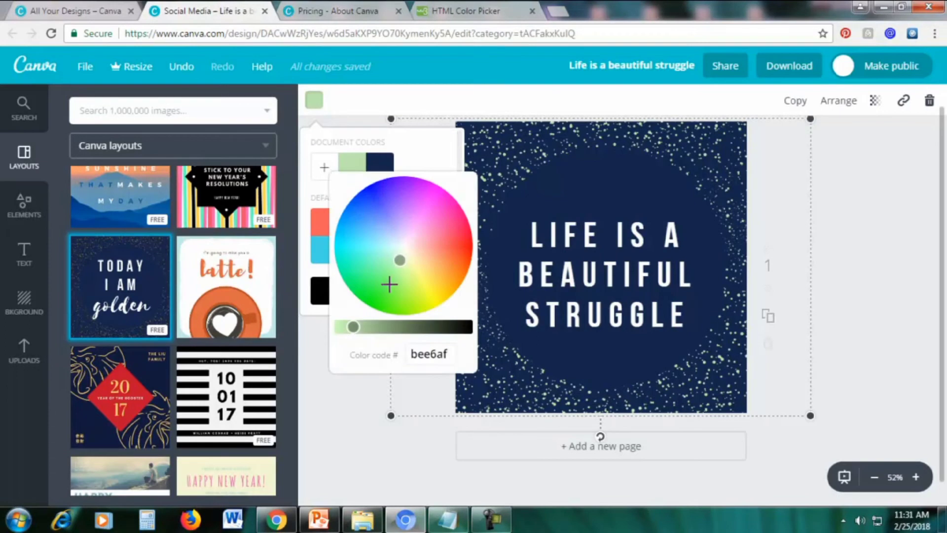
click(392, 239)
mouse_move(392, 238)
mouse_down()
mouse_move(379, 231)
mouse_move(412, 254)
mouse_up()
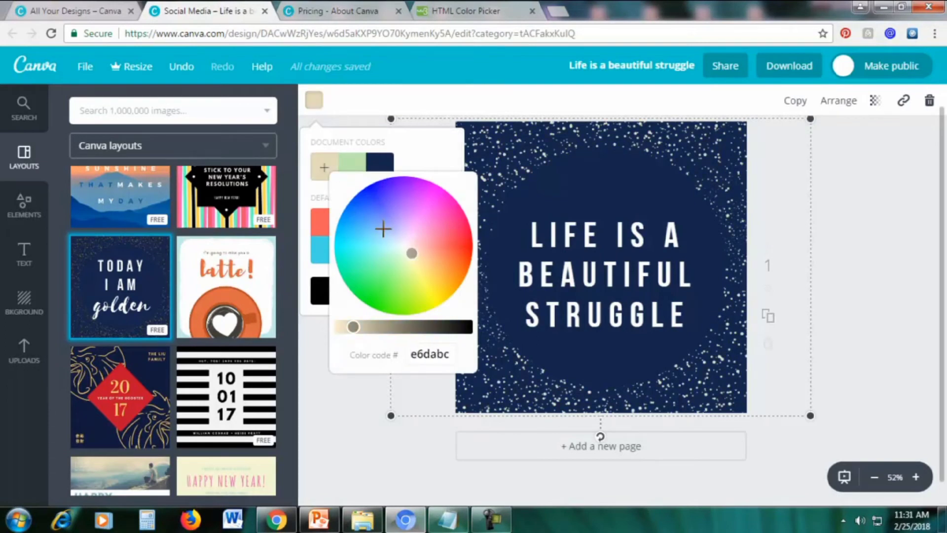
click(384, 235)
mouse_move(383, 233)
mouse_down()
mouse_move(410, 215)
mouse_move(444, 244)
mouse_move(441, 282)
mouse_up()
click(461, 11)
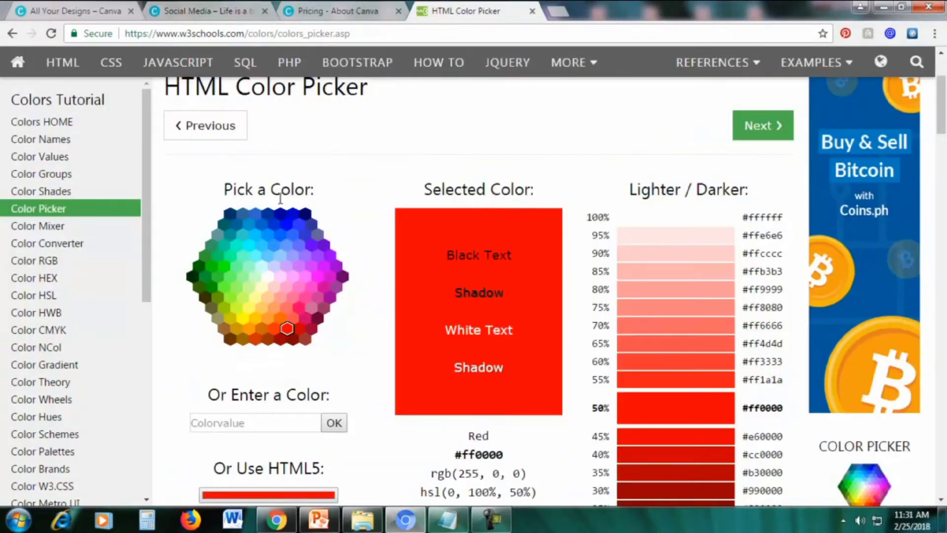
Select cyan #66ffff in the W3Schools picker and copy its hex code
click(256, 255)
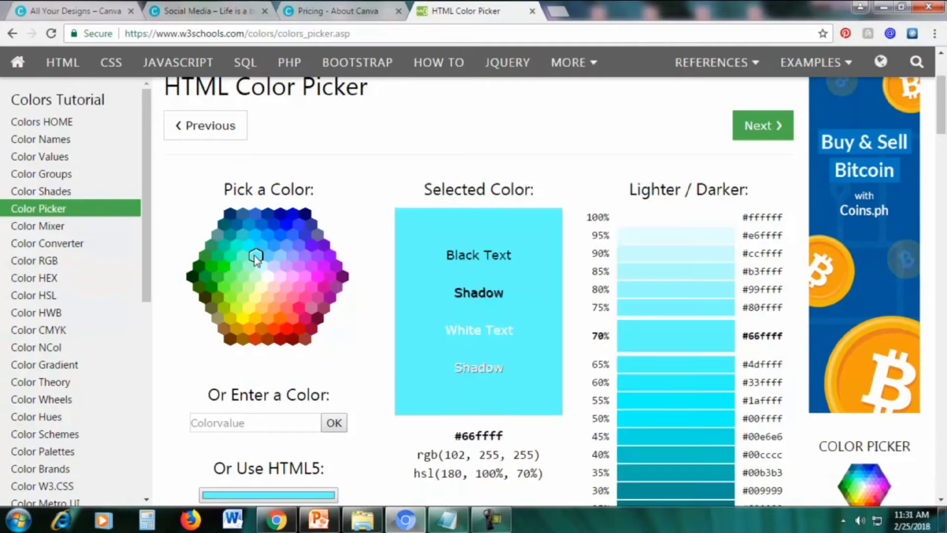
scroll(315, 278, down, 1)
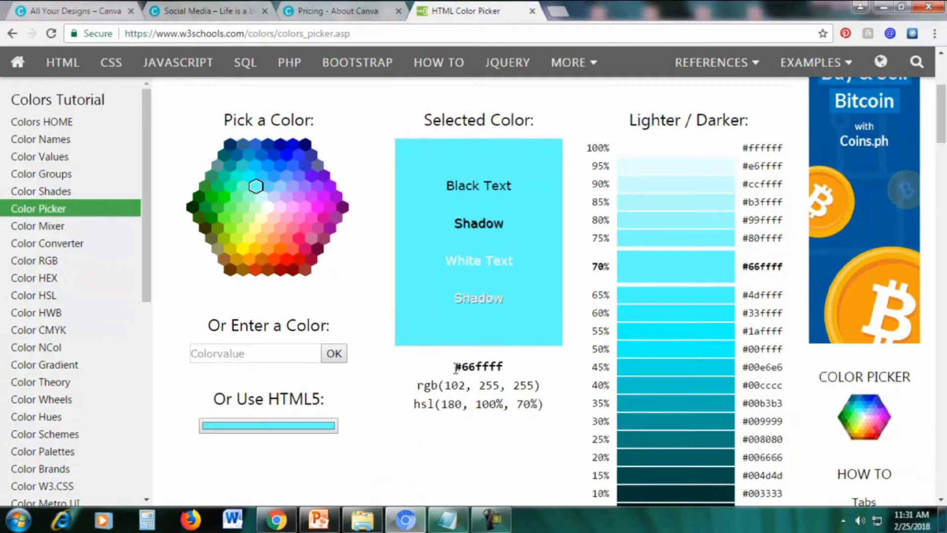
drag(481, 369, 508, 368)
key(ctrl+c)
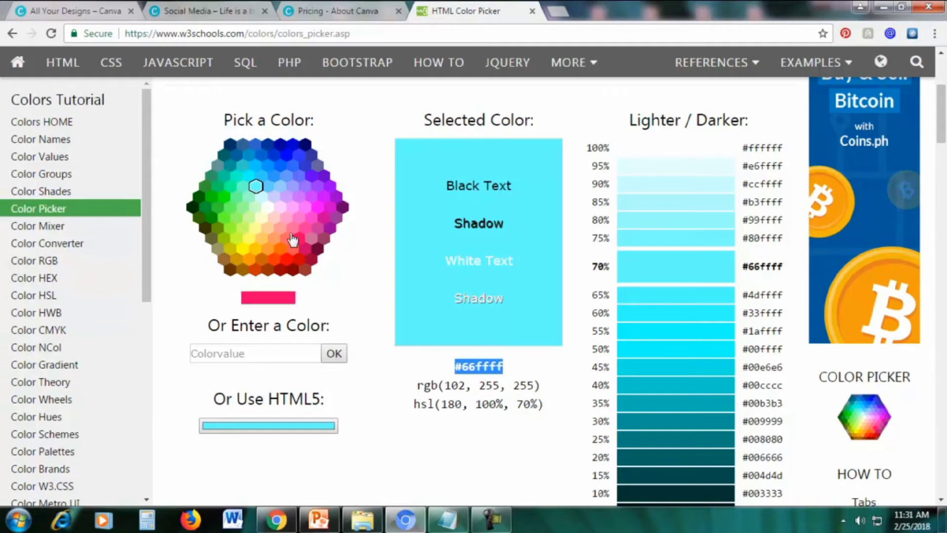
click(454, 368)
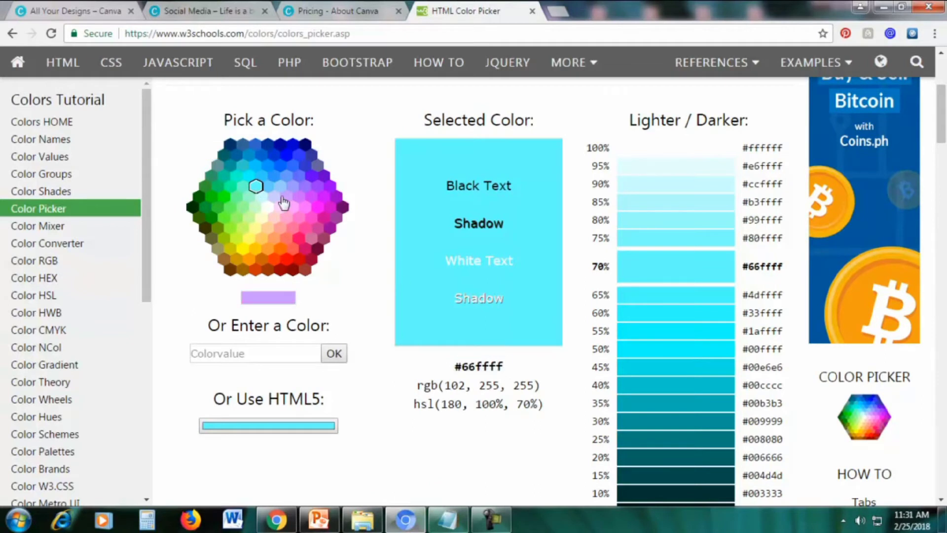
click(279, 189)
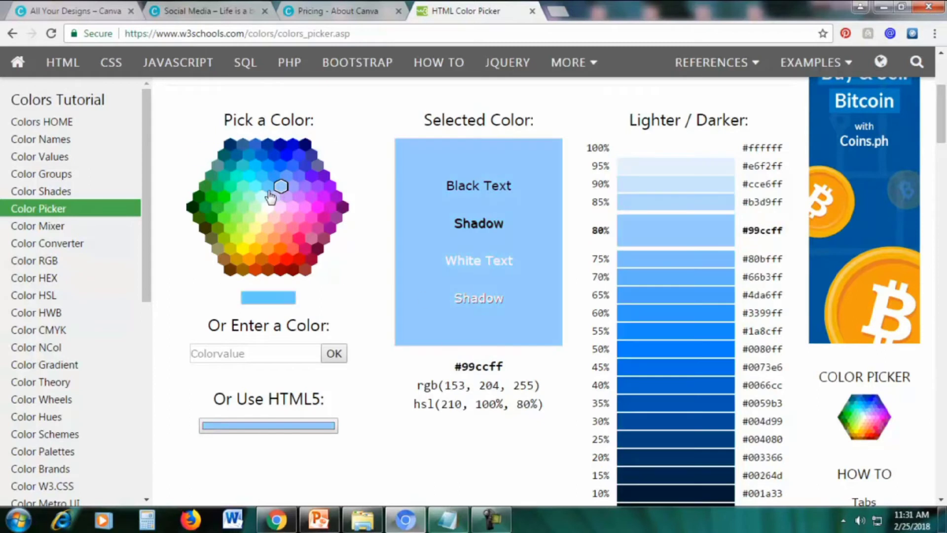
click(257, 187)
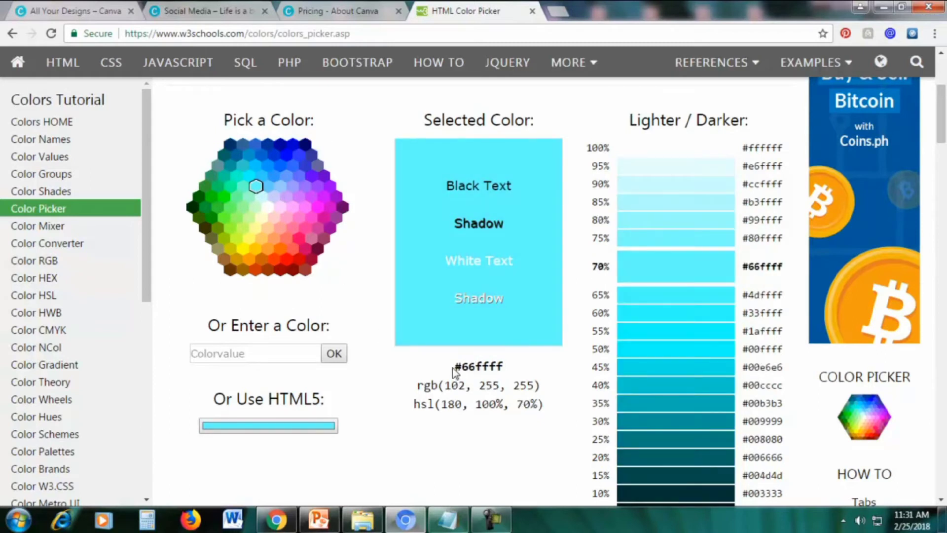
drag(456, 371, 499, 368)
right_click(487, 370)
click(496, 377)
Recolour the Canva sparkles from e6b326 to the copied cyan 66ffff
click(204, 10)
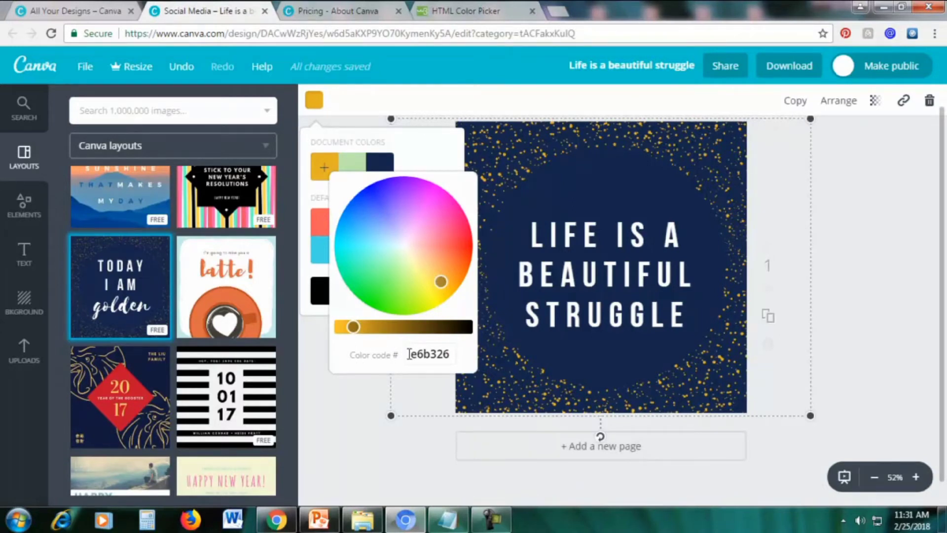
drag(409, 354, 461, 354)
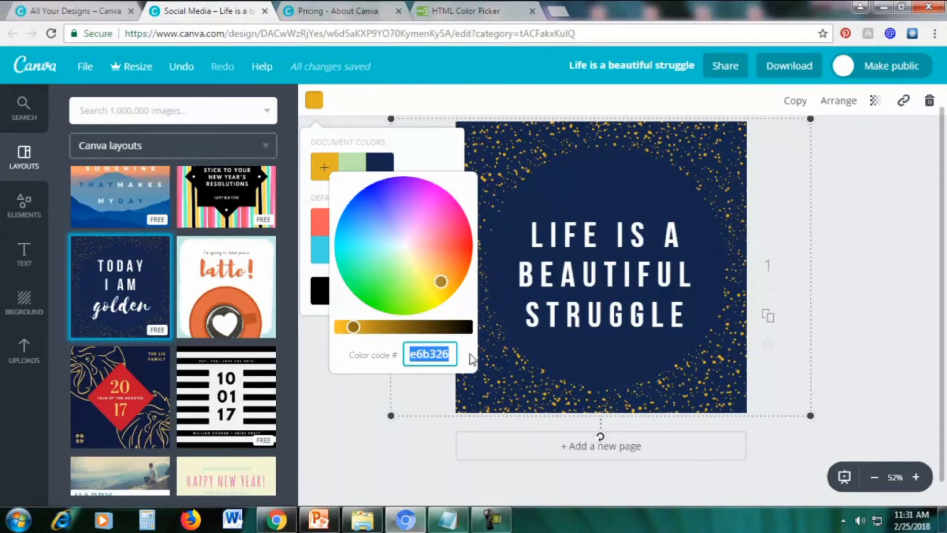
key(ctrl+v)
key(Return)
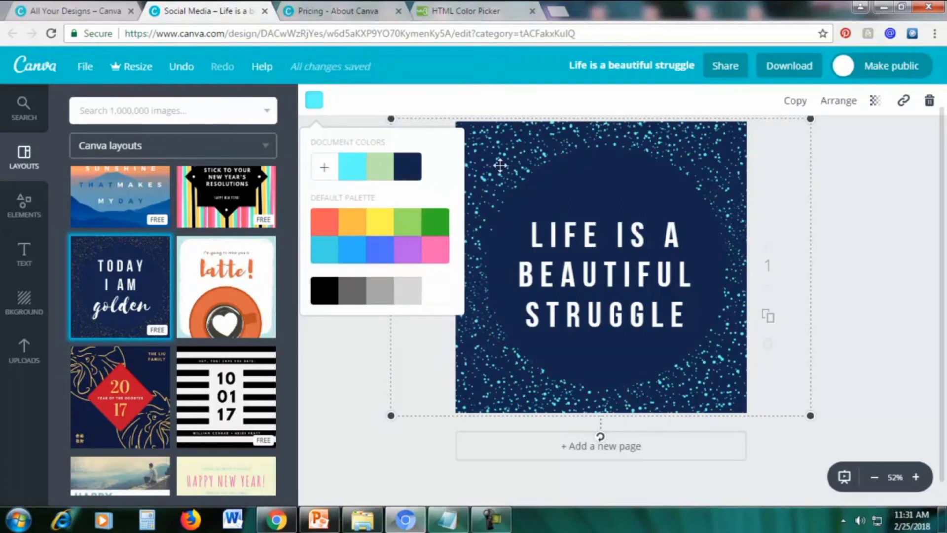
click(481, 9)
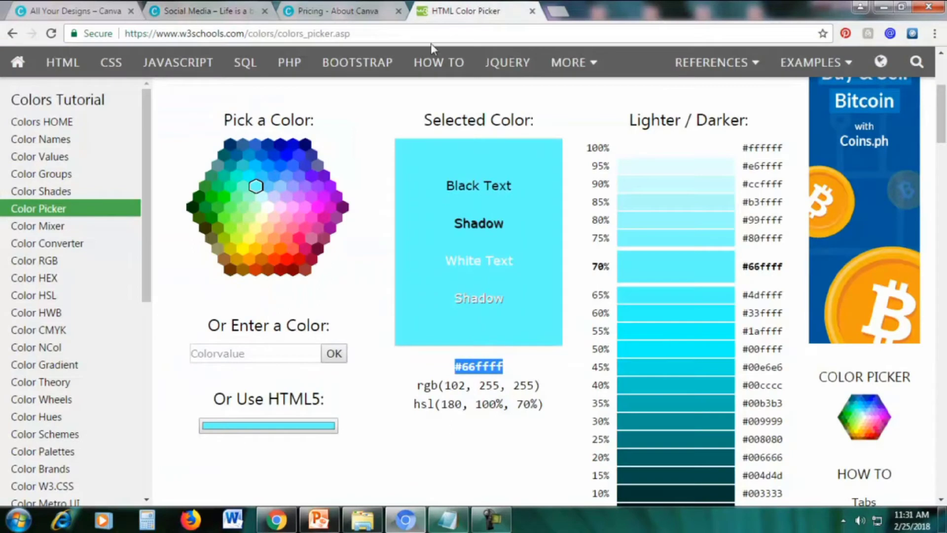
Pick hot pink #ff0066 in the W3Schools colour picker and copy its hex code
click(299, 239)
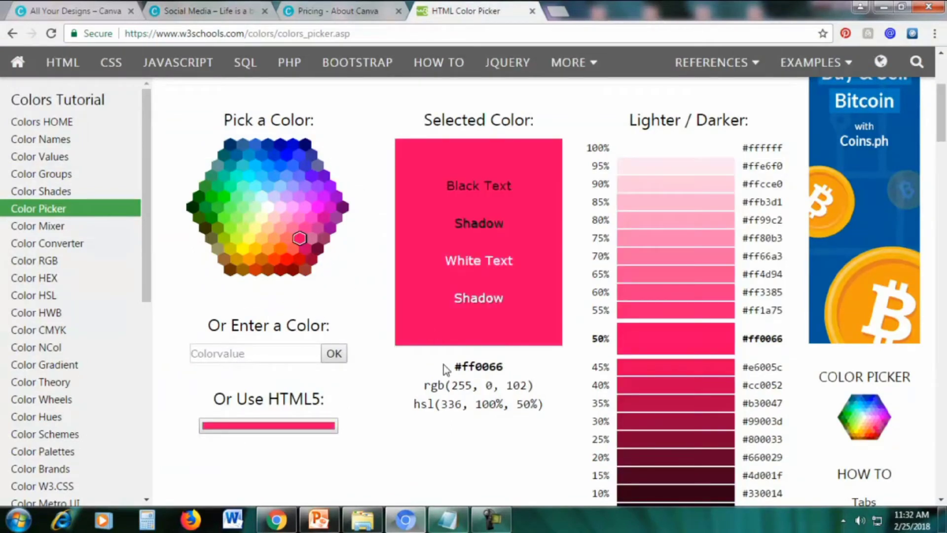
drag(456, 367, 503, 368)
right_click(491, 367)
click(510, 378)
click(236, 20)
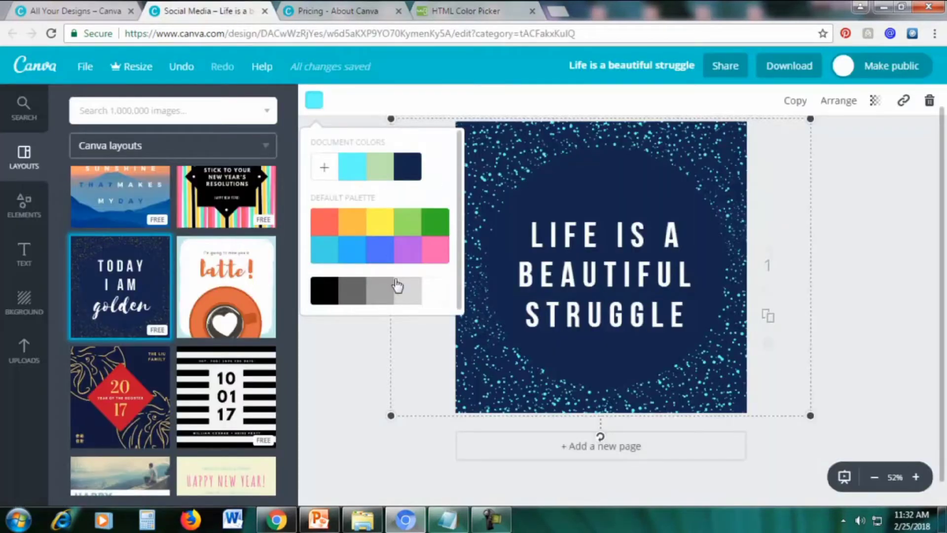
Change the sparkle colour from 66ffff to the pasted pink ff0066
click(324, 171)
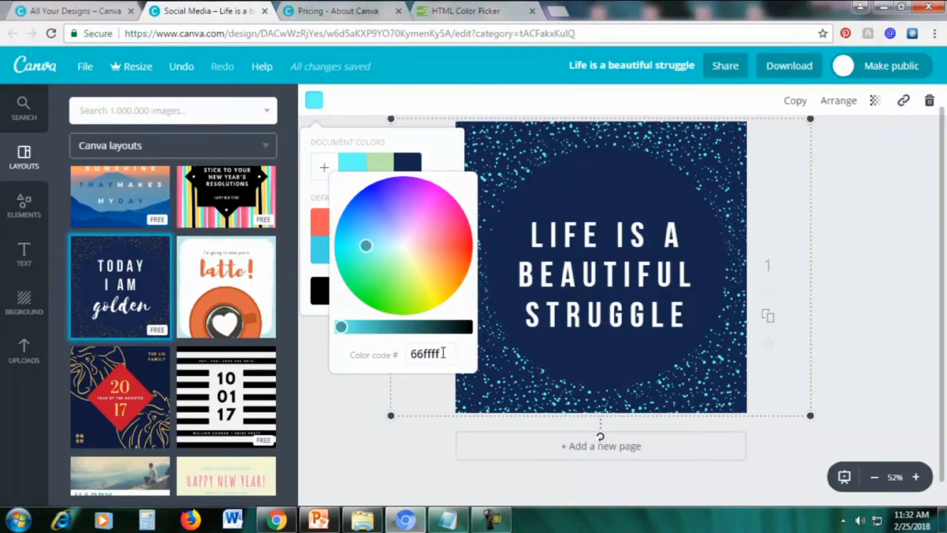
drag(443, 353, 409, 353)
key(ctrl+v)
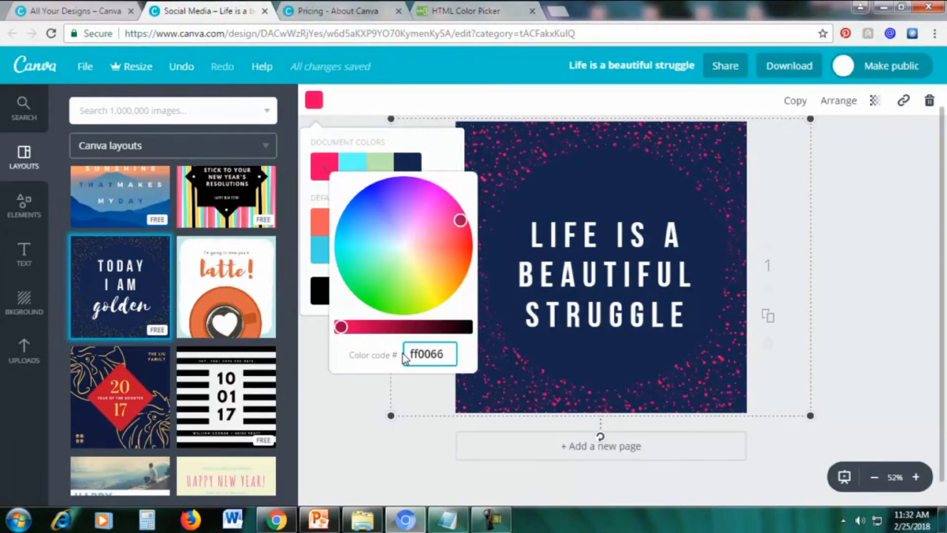
key(Return)
click(336, 398)
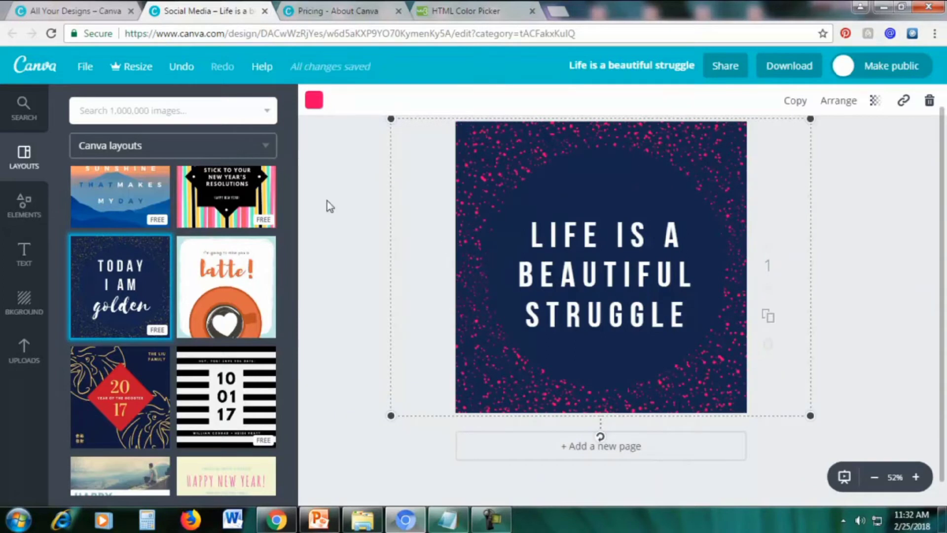
Make the design background purple, after trying green, blue and pink swatches
click(23, 310)
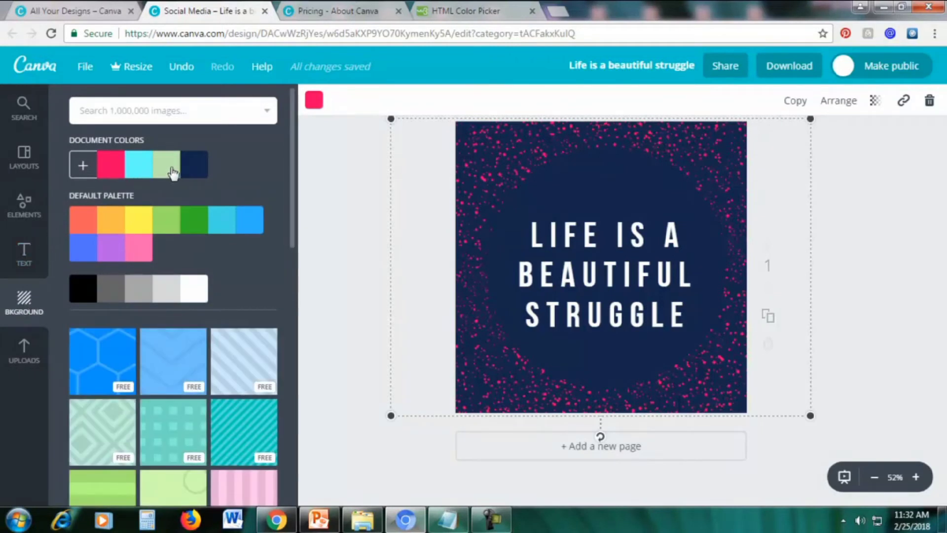
click(197, 221)
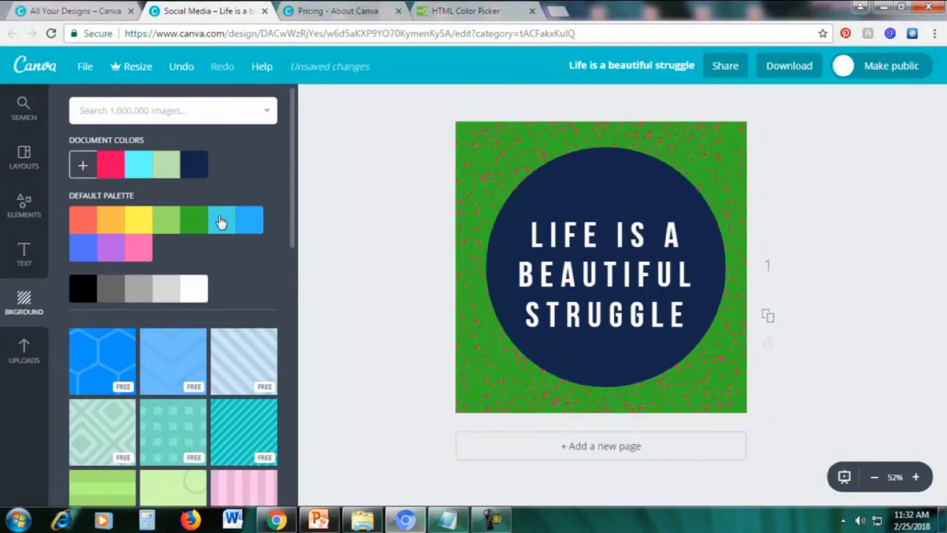
click(255, 222)
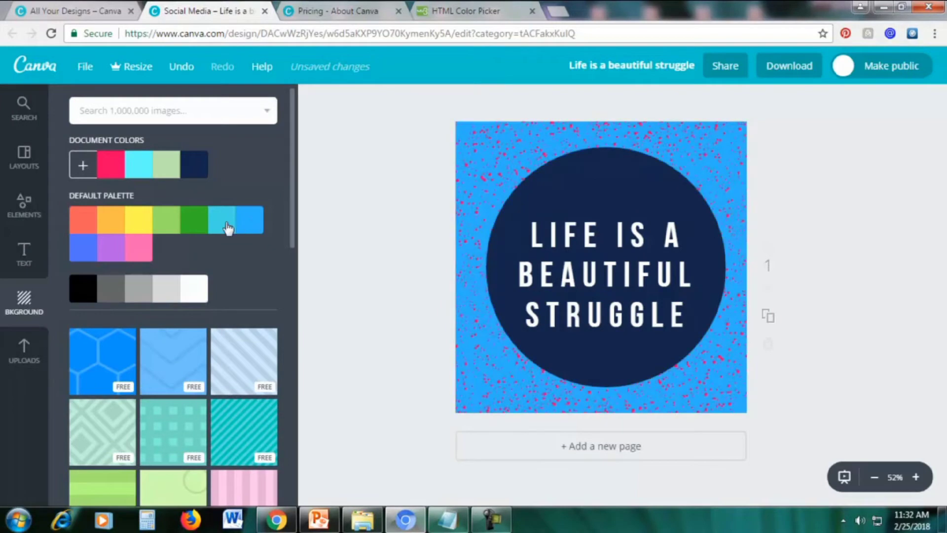
click(132, 253)
click(112, 253)
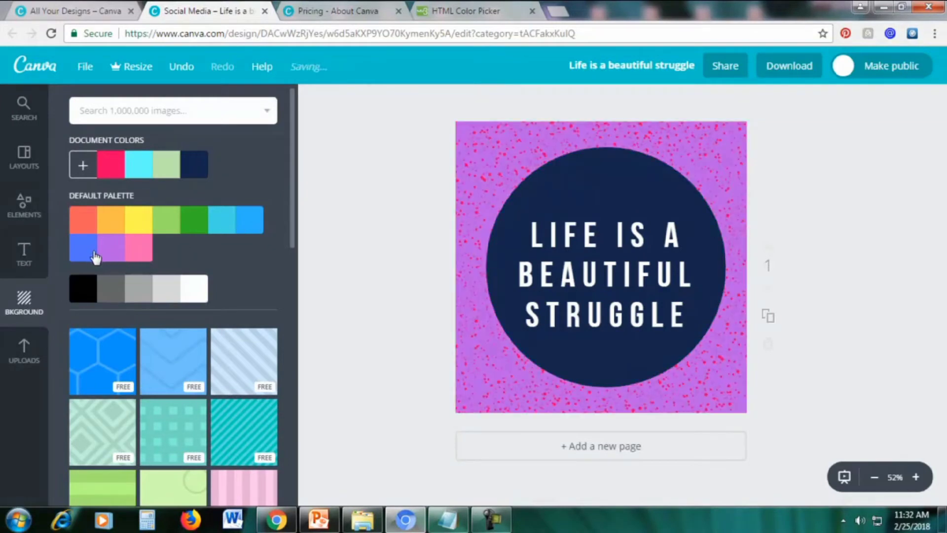
scroll(211, 287, down, 4)
scroll(209, 292, up, 3)
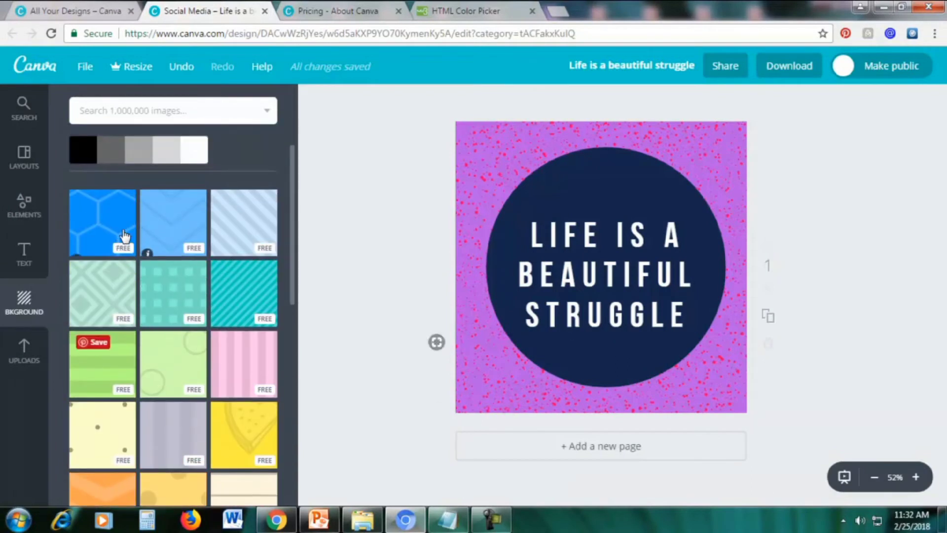
scroll(154, 251, up, 3)
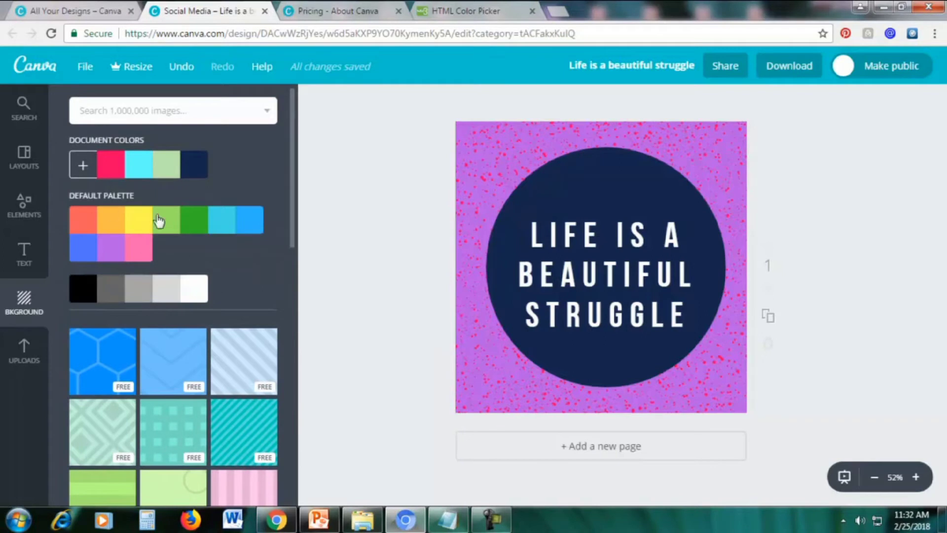
scroll(163, 247, down, 3)
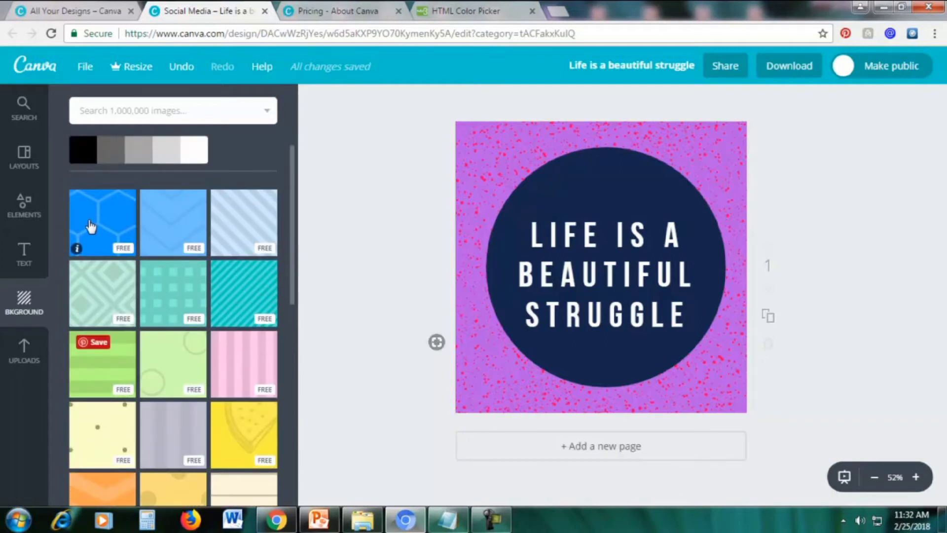
click(101, 226)
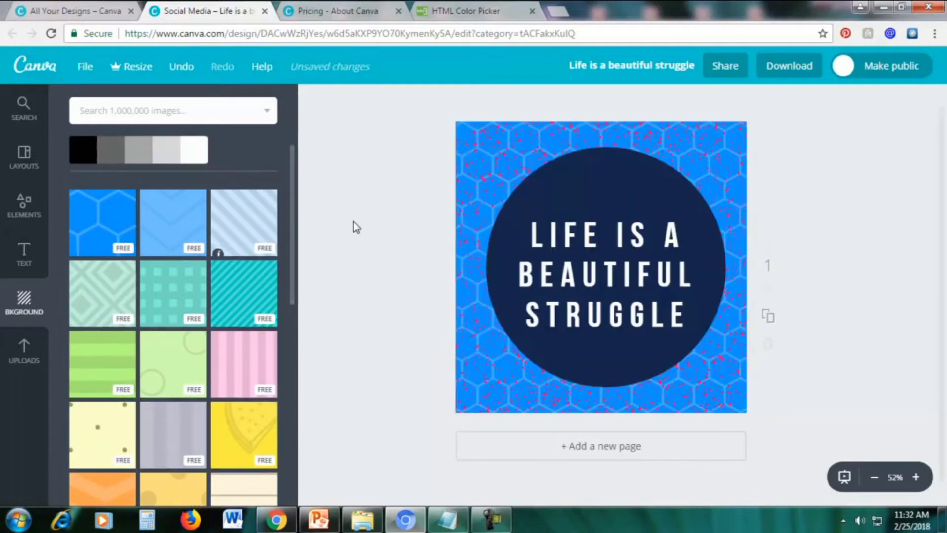
click(182, 228)
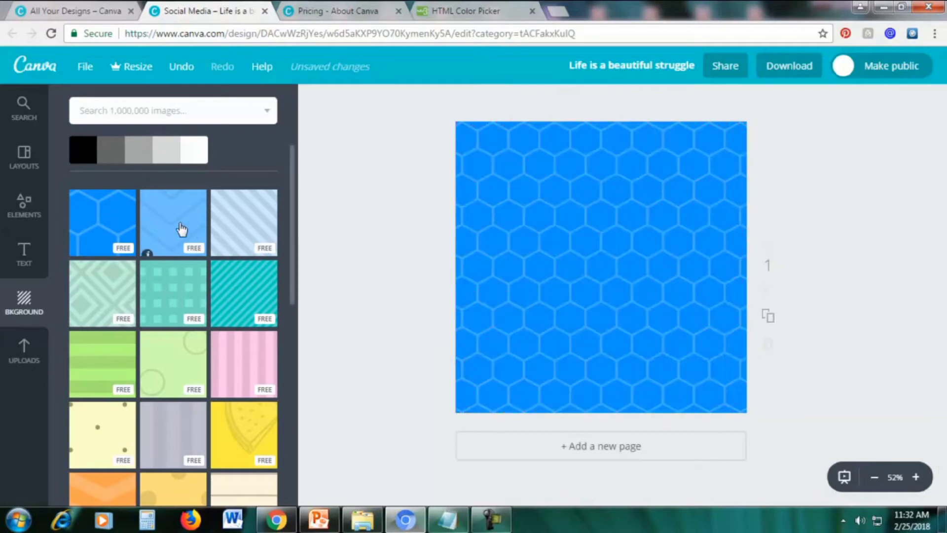
click(238, 228)
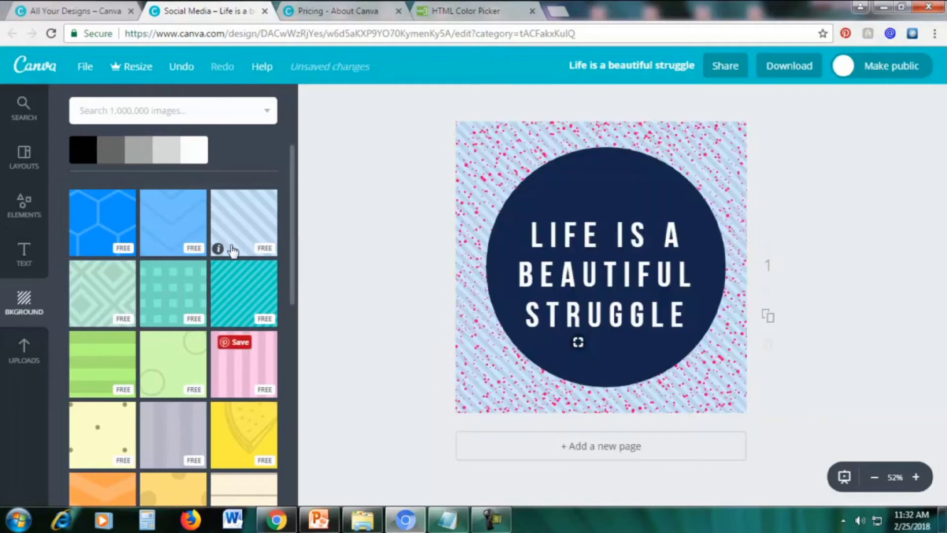
scroll(114, 336, down, 3)
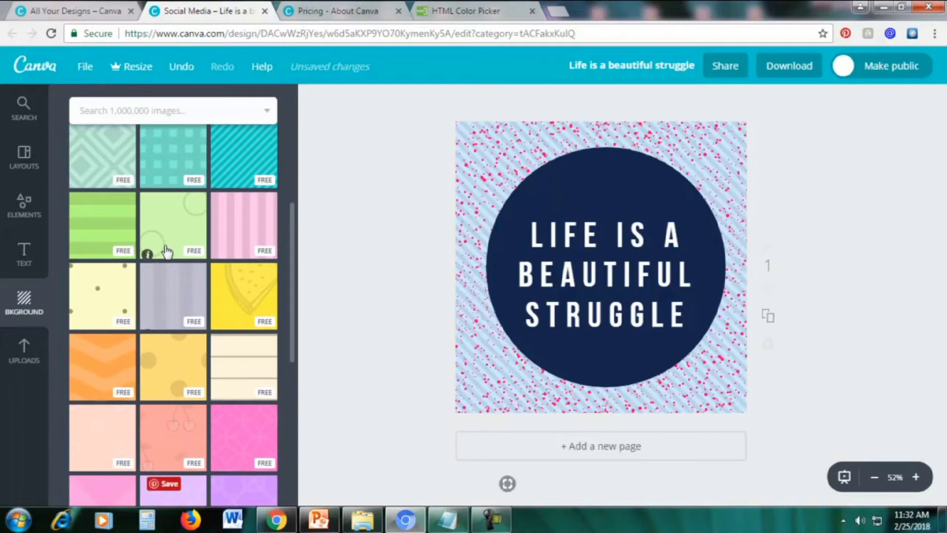
scroll(186, 363, down, 6)
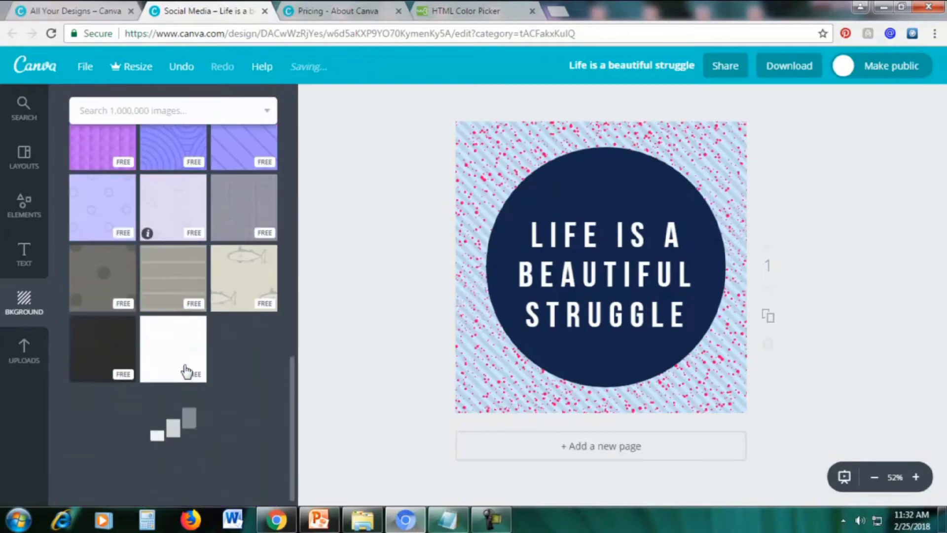
scroll(209, 366, down, 6)
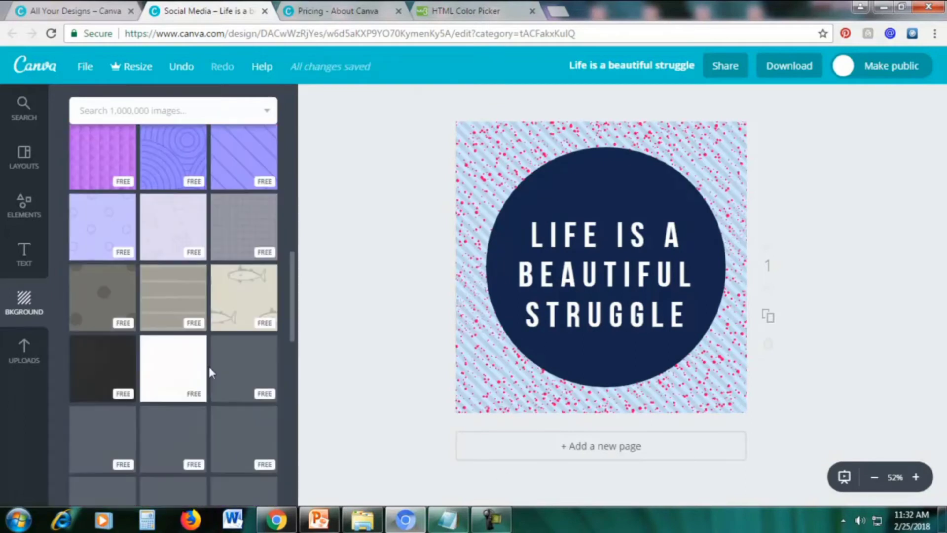
scroll(178, 306, up, 3)
scroll(173, 319, down, 2)
scroll(174, 329, down, 3)
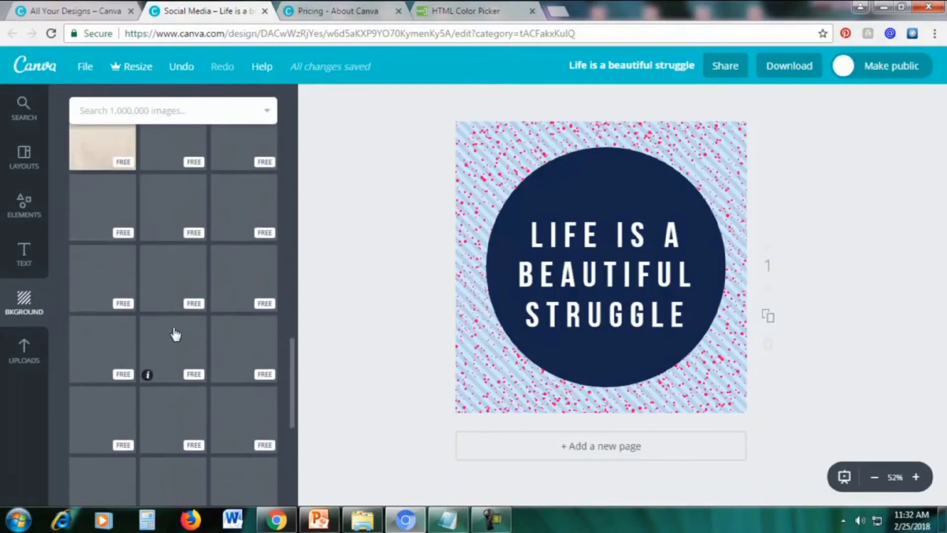
scroll(174, 332, up, 2)
scroll(170, 330, down, 5)
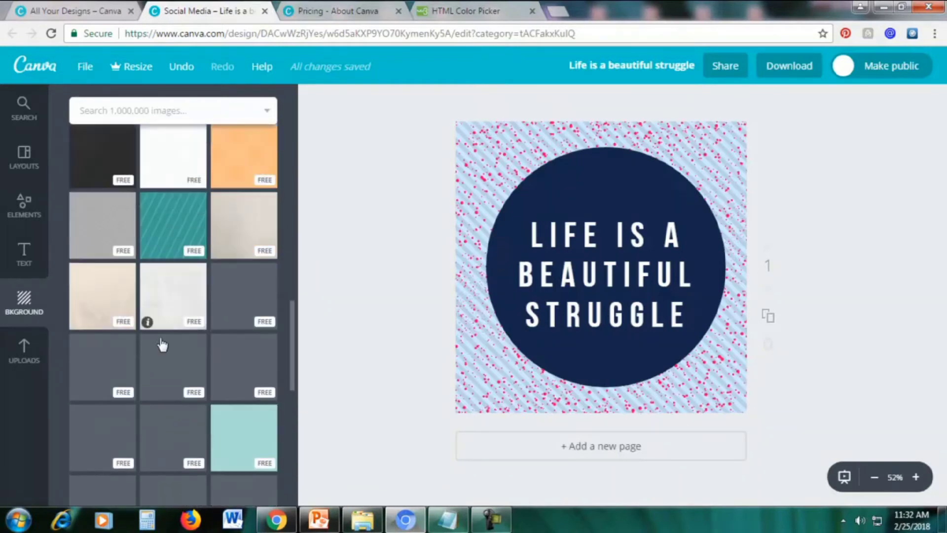
scroll(162, 345, up, 2)
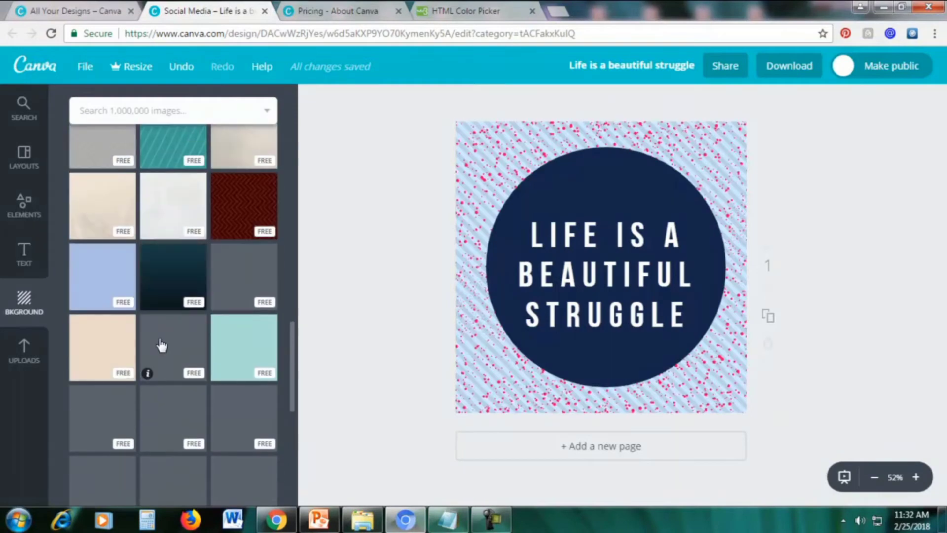
scroll(162, 346, down, 2)
scroll(161, 345, down, 1)
scroll(162, 346, up, 10)
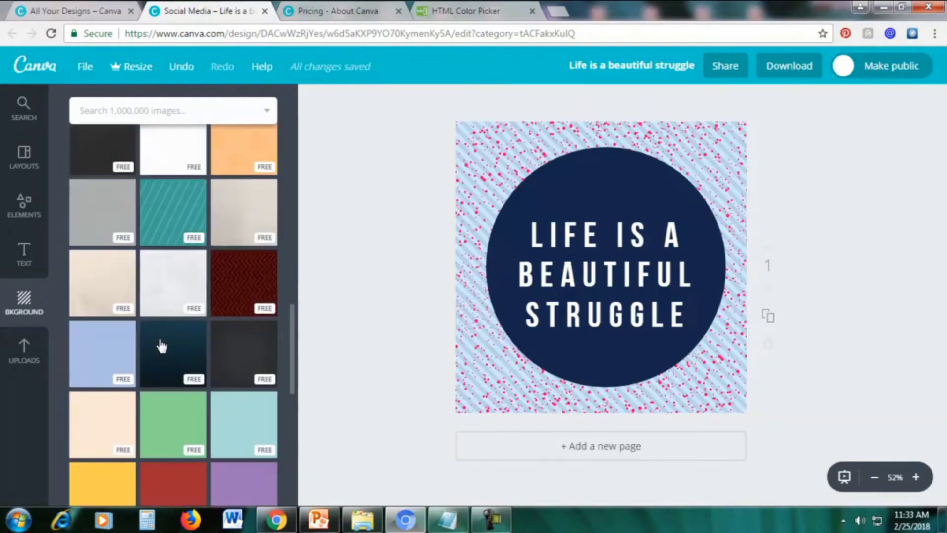
click(243, 271)
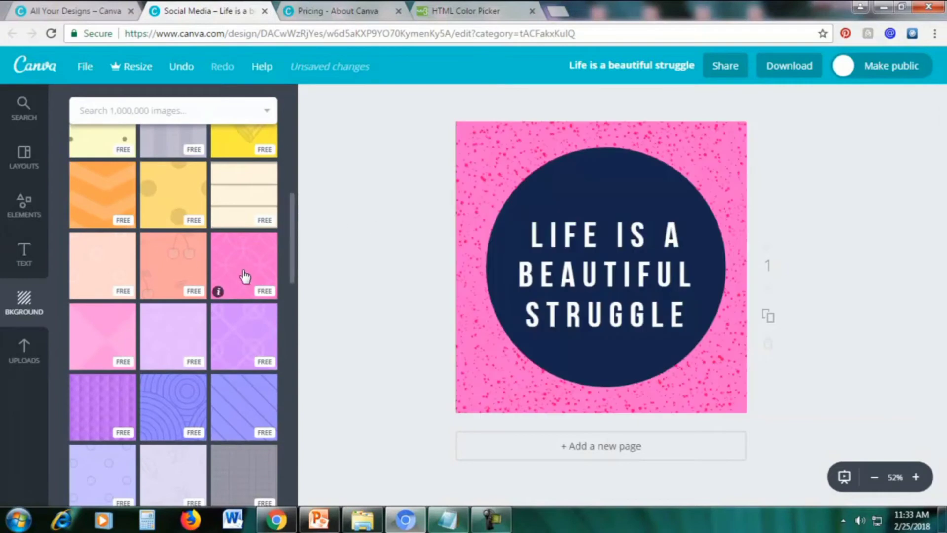
click(95, 332)
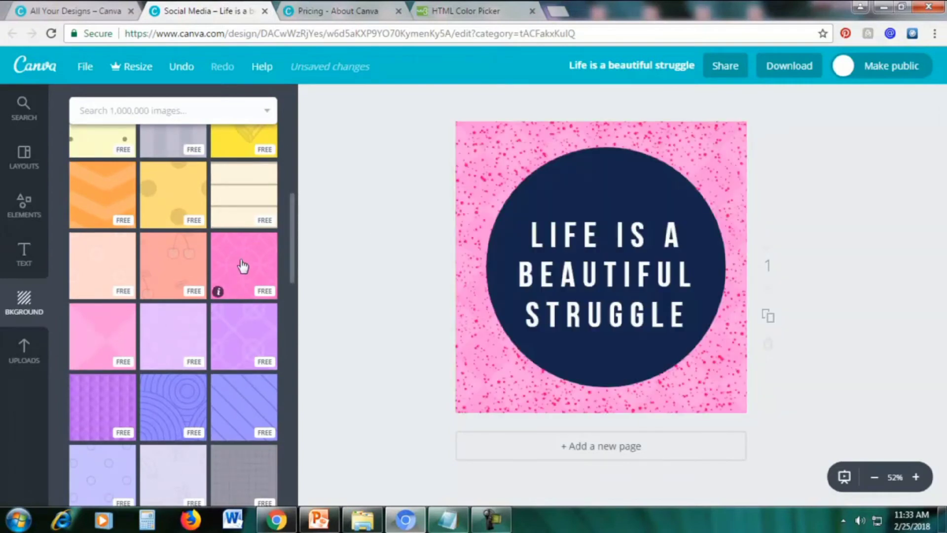
scroll(242, 267, up, 10)
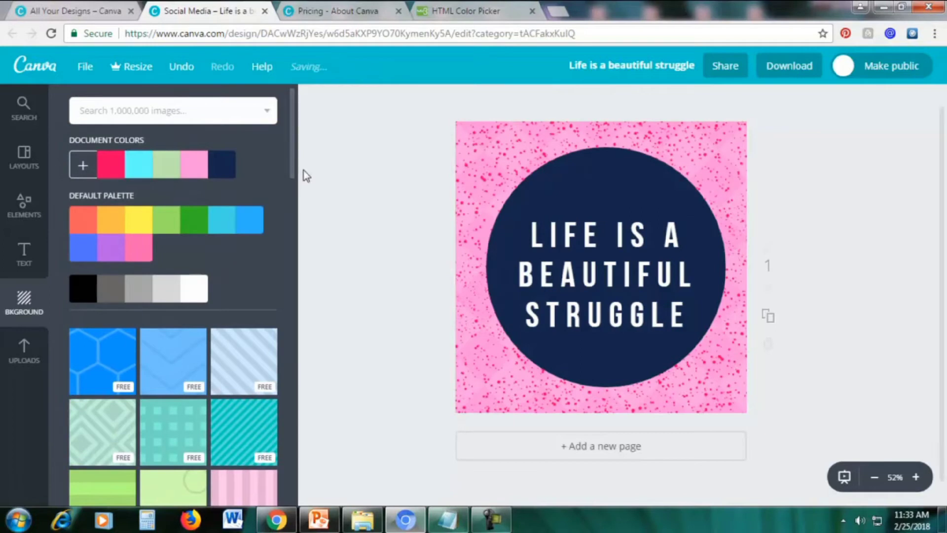
drag(292, 170, 283, 481)
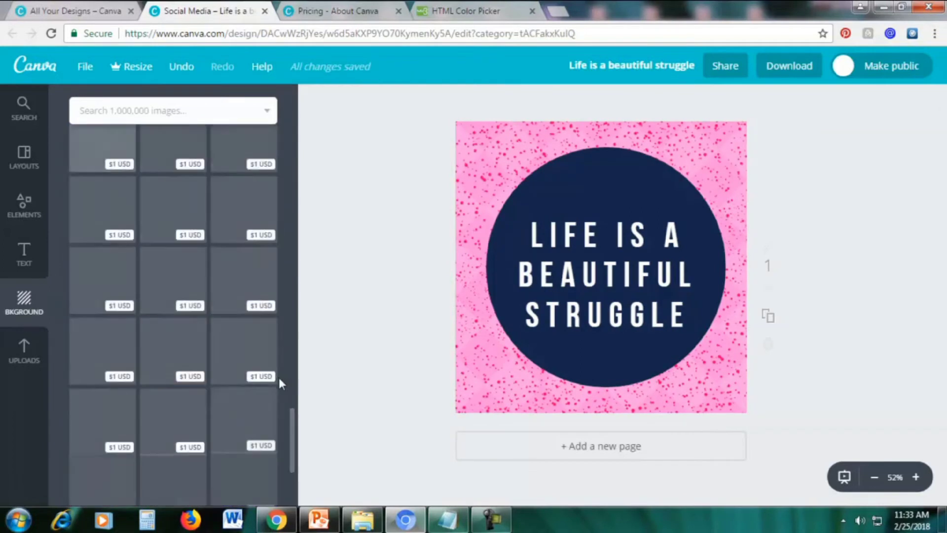
scroll(277, 365, up, 6)
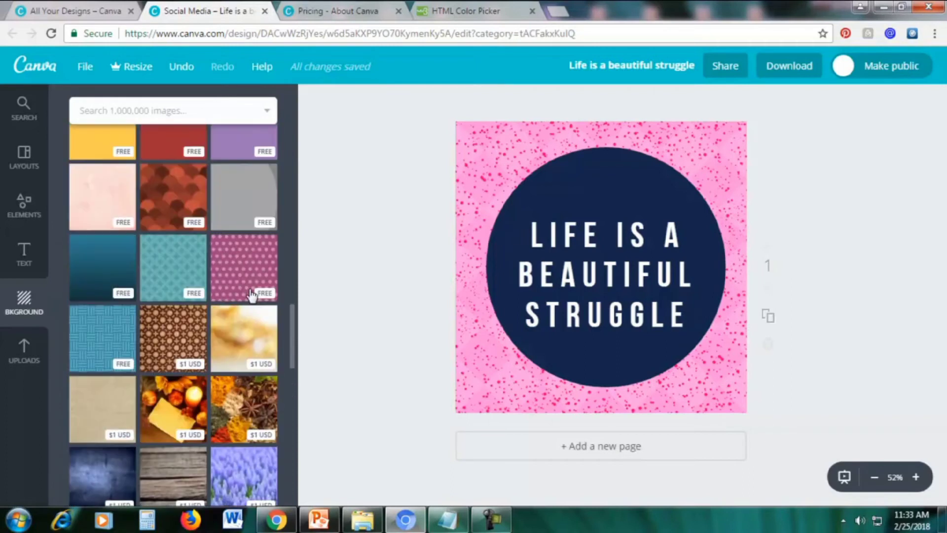
scroll(252, 295, down, 3)
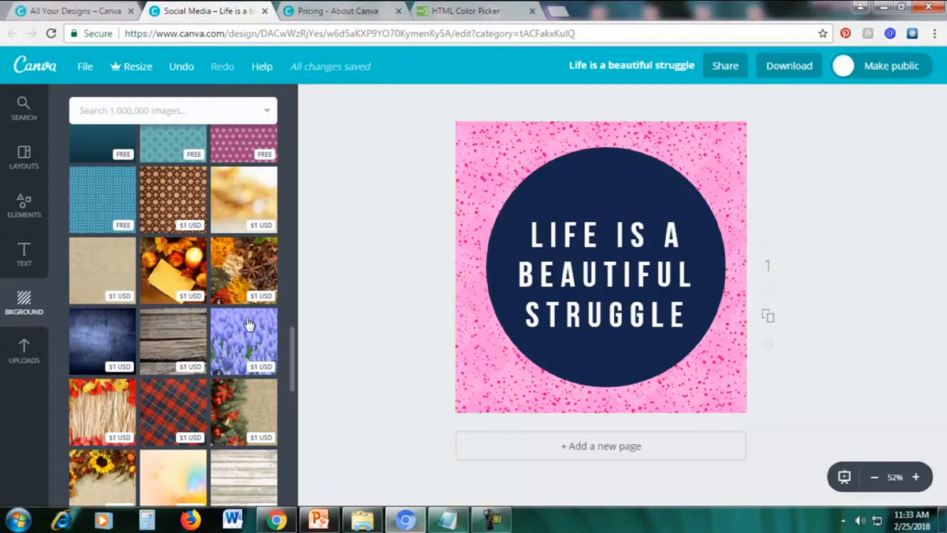
Use the lavender flower photo as the background and inspect it, returning to 52% zoom
click(232, 330)
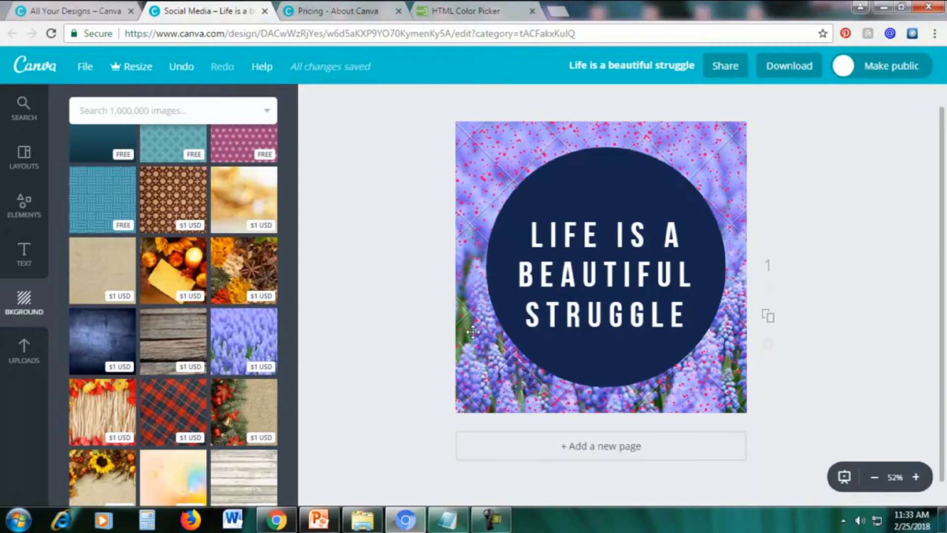
click(916, 477)
click(916, 477)
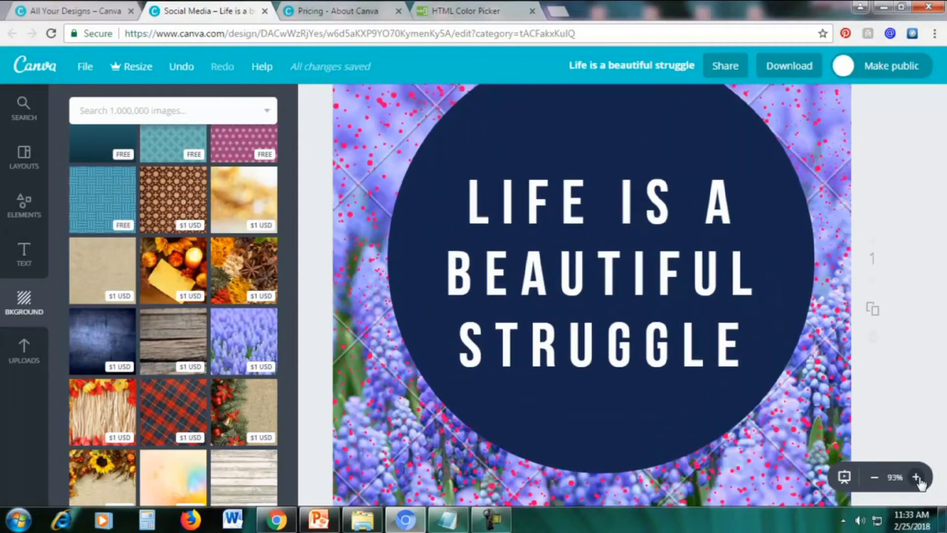
click(874, 477)
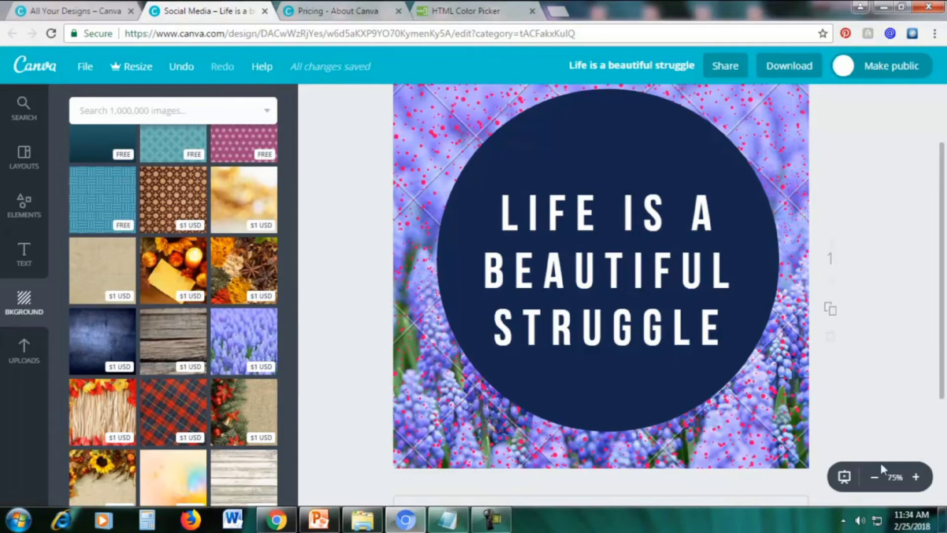
click(875, 477)
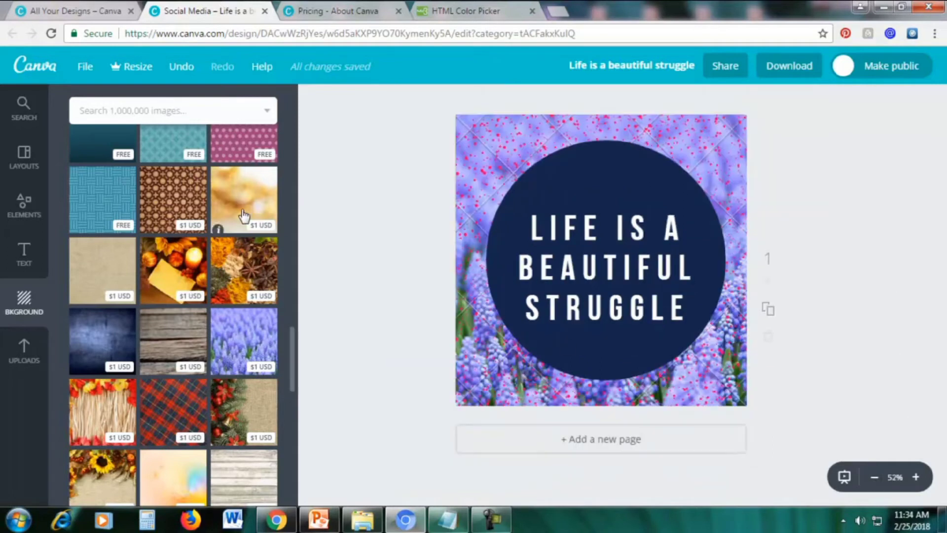
scroll(243, 215, up, 5)
Swap the background for the pink polka-dot pattern, checking it at 75% then 52% zoom
click(232, 385)
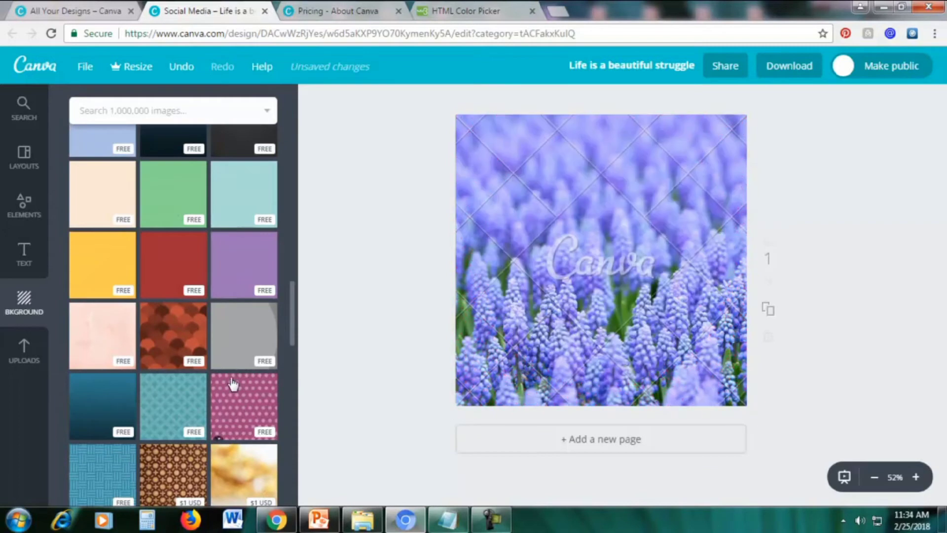
click(915, 477)
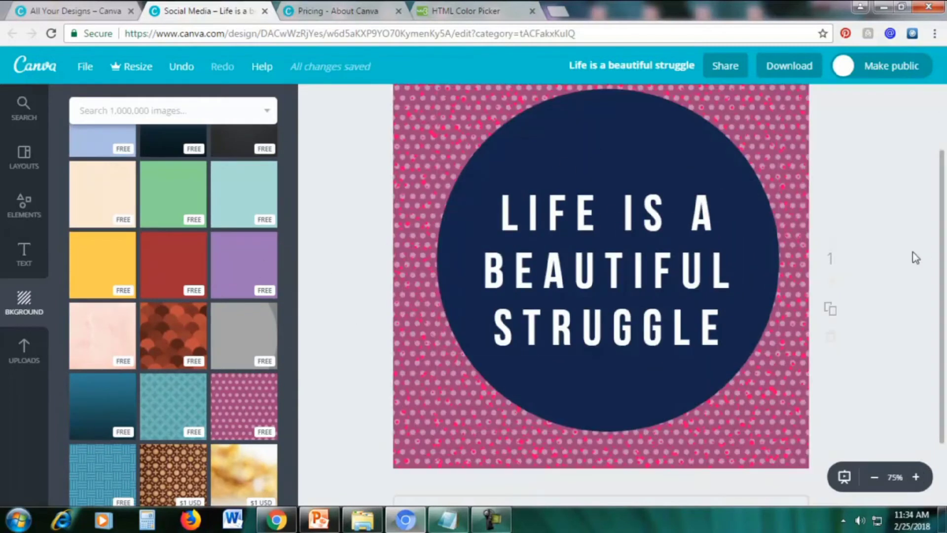
scroll(916, 257, up, 2)
scroll(915, 286, down, 3)
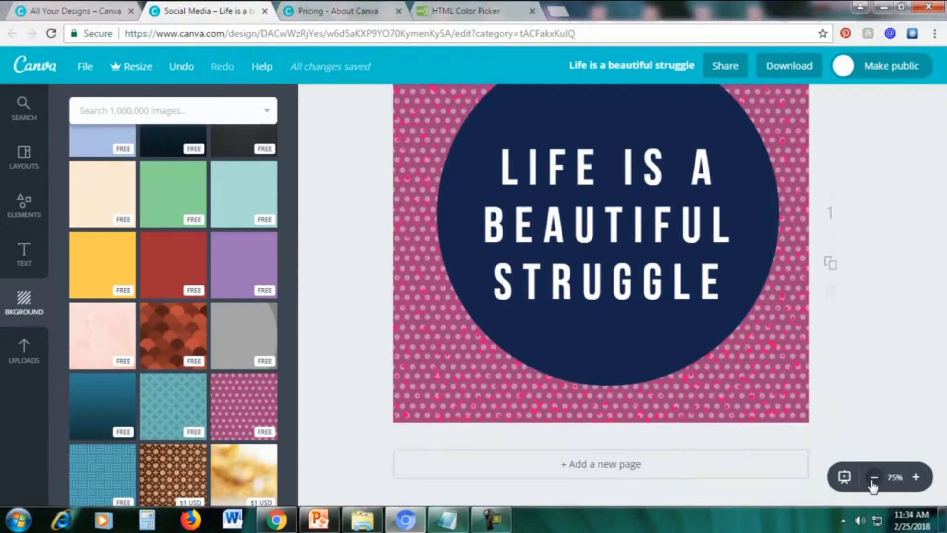
click(874, 476)
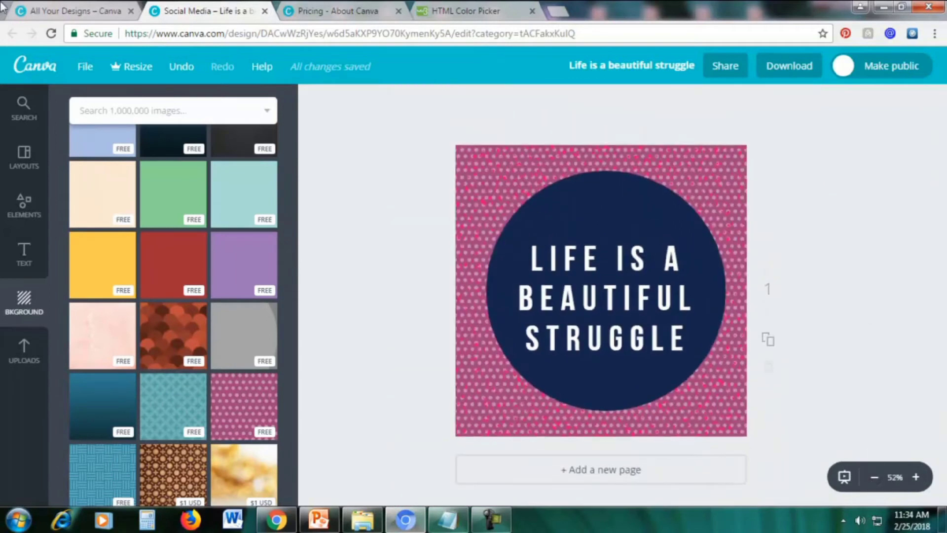
Download the quote design as a JPG file
click(778, 68)
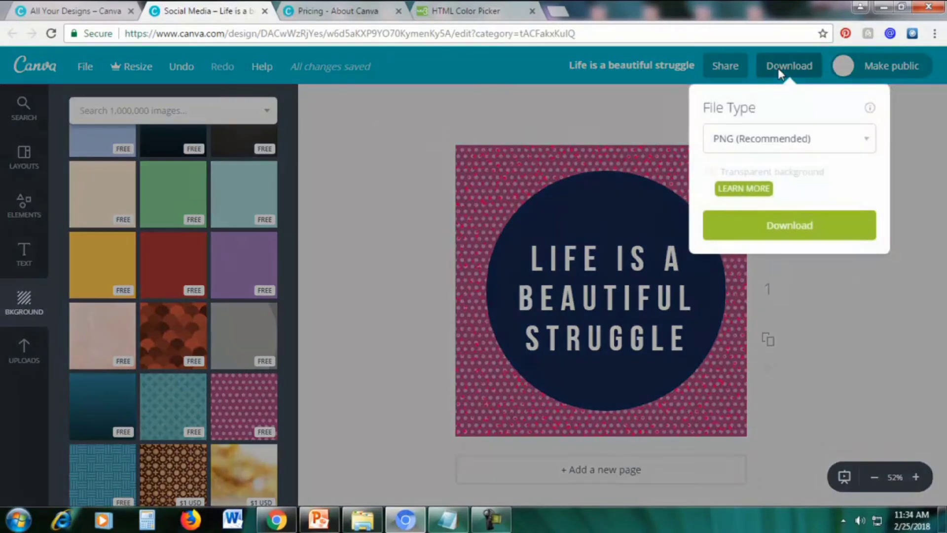
click(759, 140)
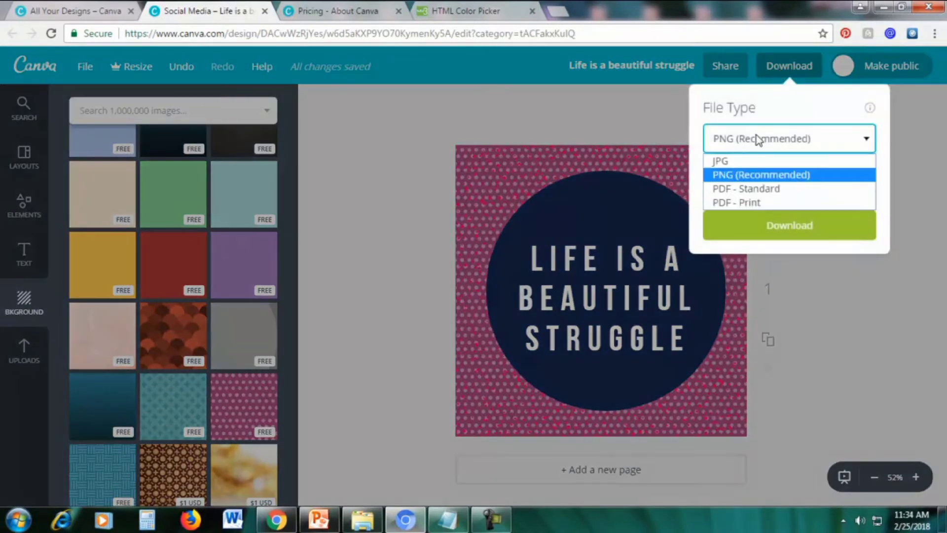
click(733, 164)
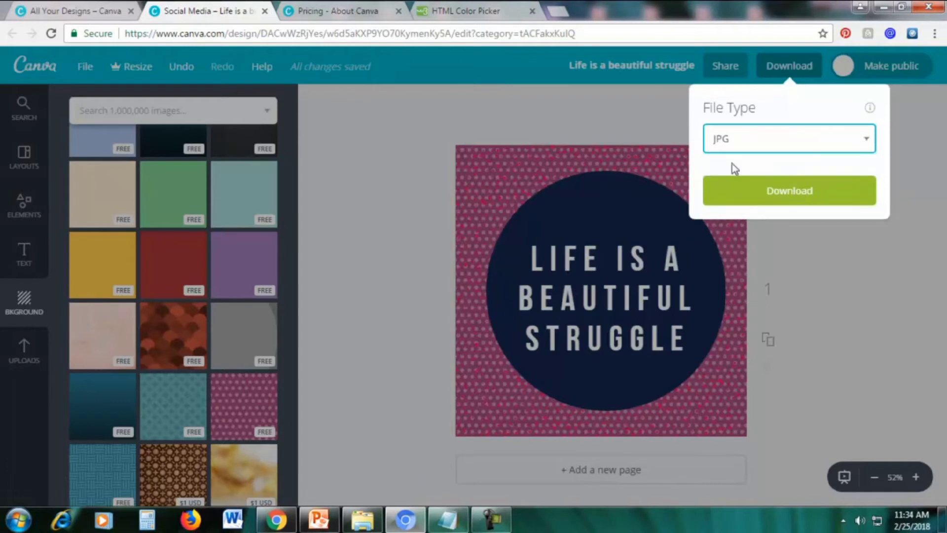
click(757, 193)
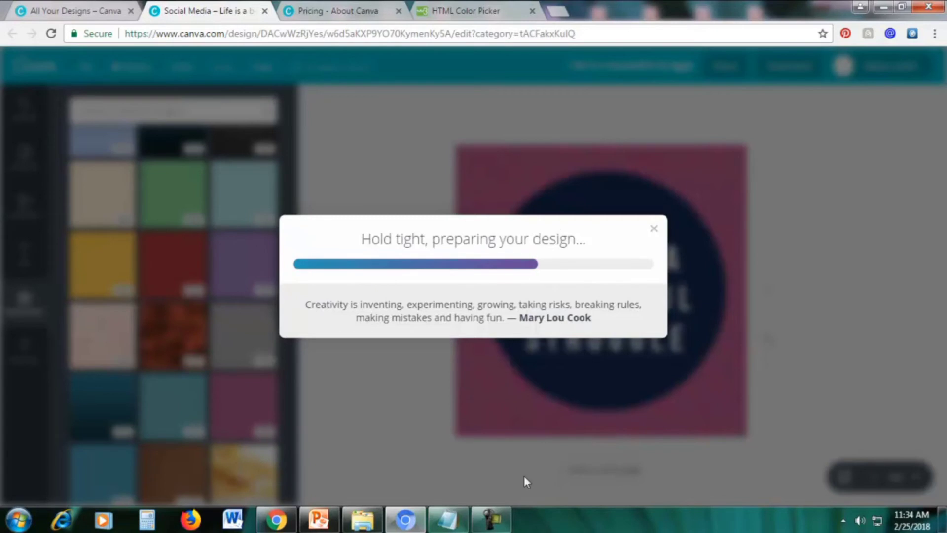
click(491, 519)
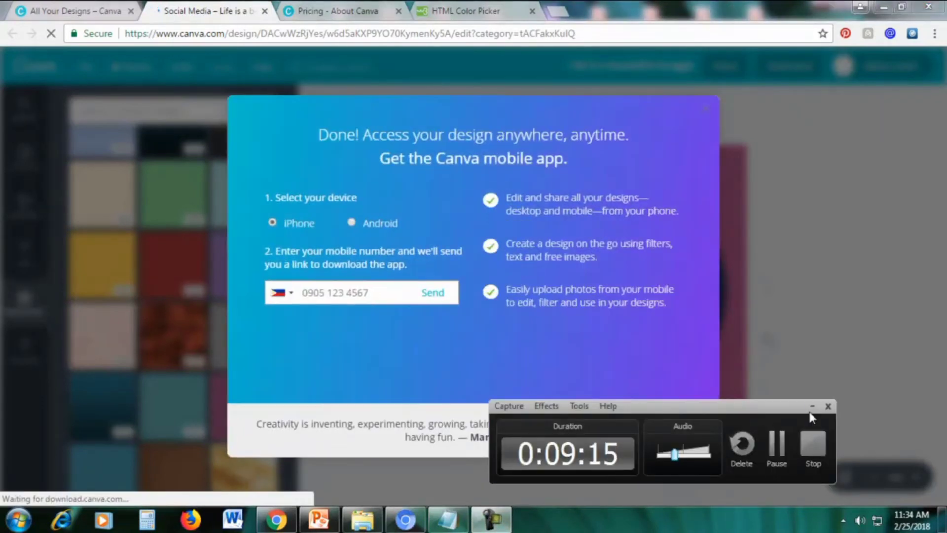
Dismiss the 'Get the Canva mobile app' dialog after the JPG download
click(812, 406)
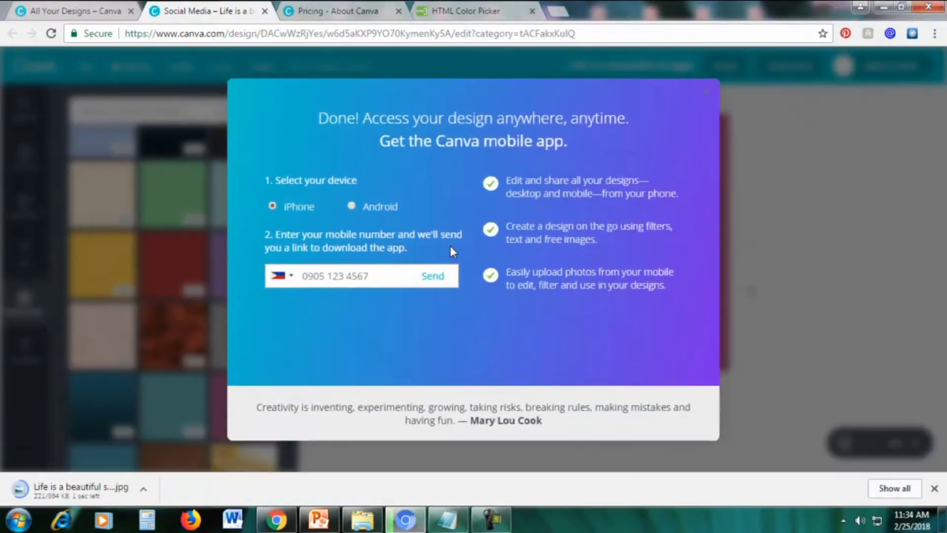
click(710, 91)
View the downloaded JPG in Photo Viewer, minimize it, and show Canva's Layouts list
click(67, 493)
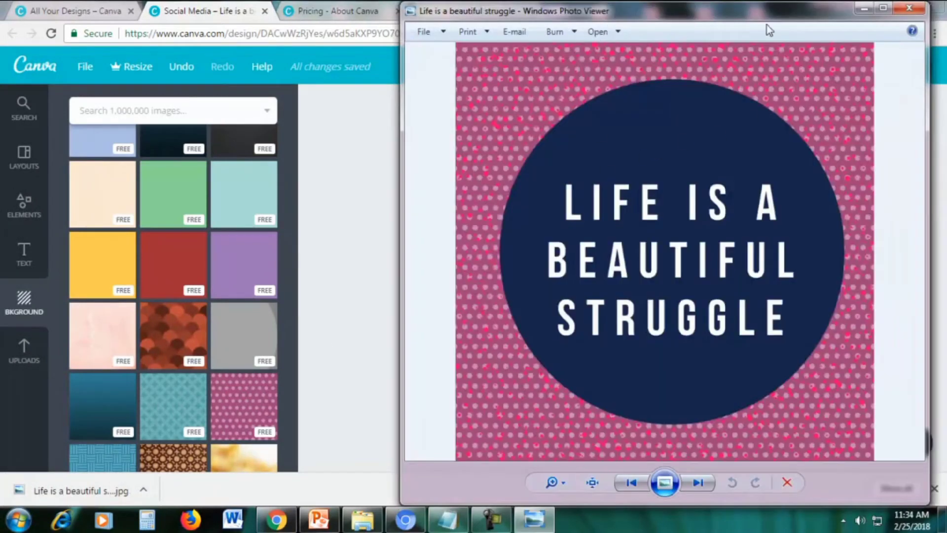
drag(738, 26, 620, 18)
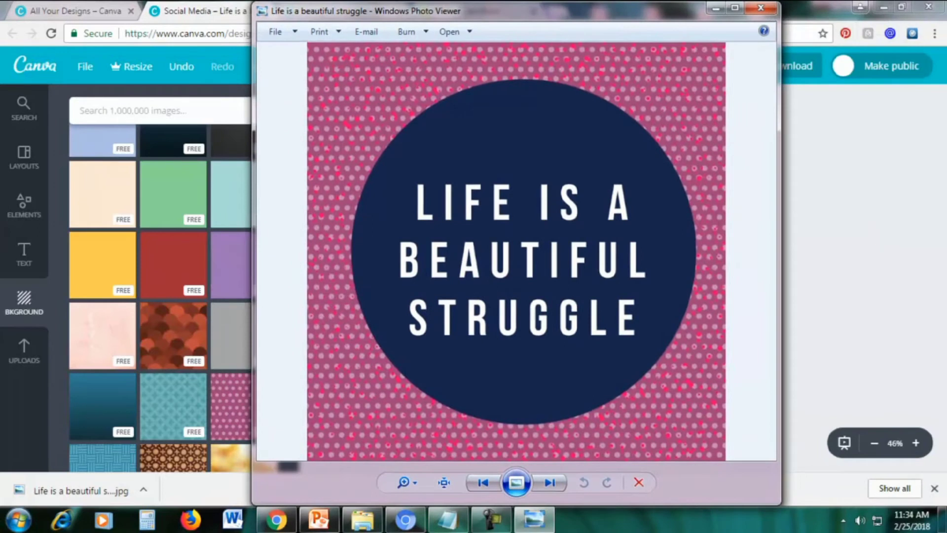
click(714, 8)
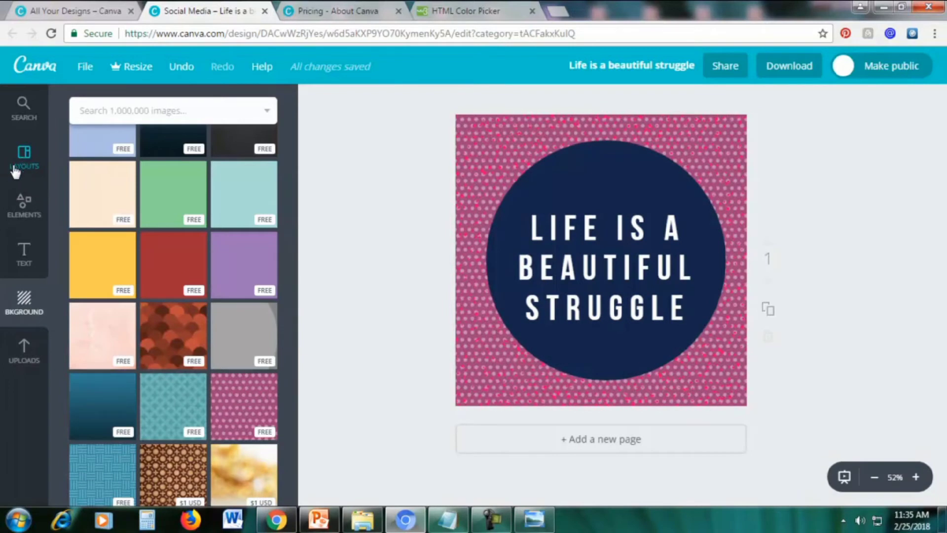
click(24, 156)
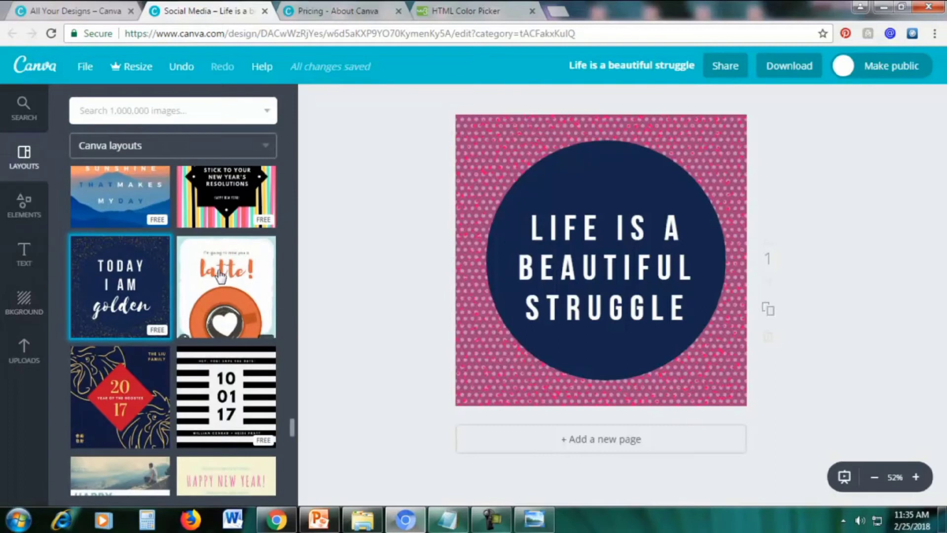
Replace the page content with the yellow BACHELOR NO MORE! layout
scroll(220, 302, up, 3)
scroll(221, 303, up, 1)
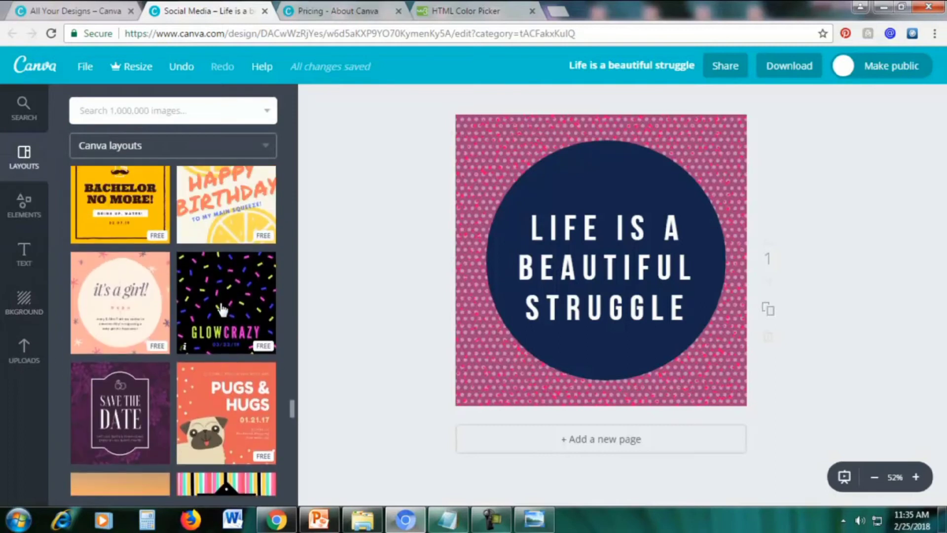
scroll(222, 309, up, 4)
scroll(222, 309, down, 3)
scroll(222, 309, up, 2)
scroll(222, 309, down, 8)
scroll(222, 310, up, 2)
scroll(220, 310, up, 7)
scroll(144, 375, down, 2)
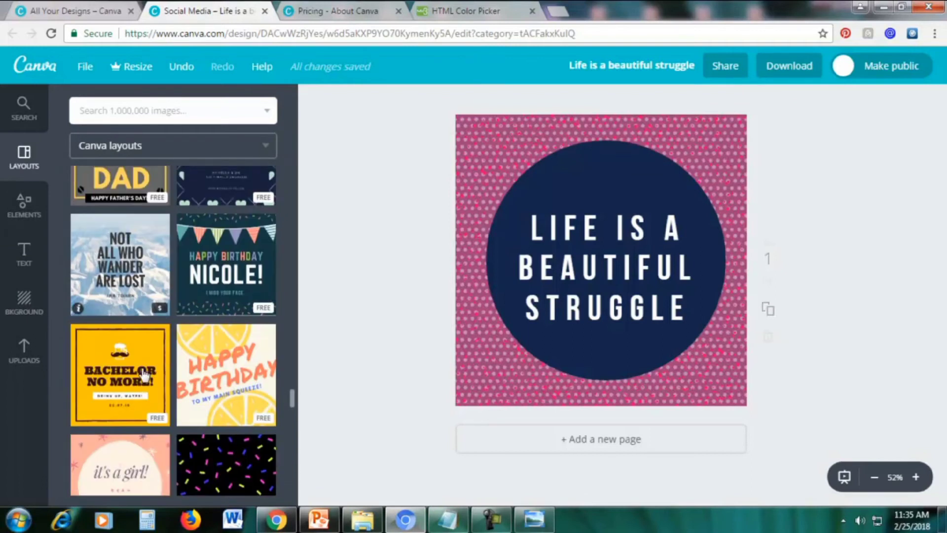
scroll(144, 375, down, 1)
drag(144, 375, 516, 291)
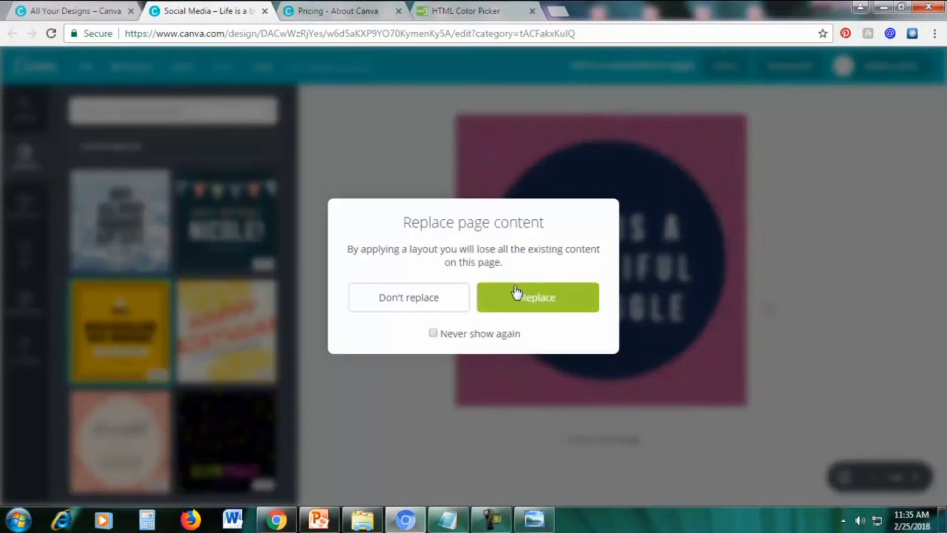
click(538, 301)
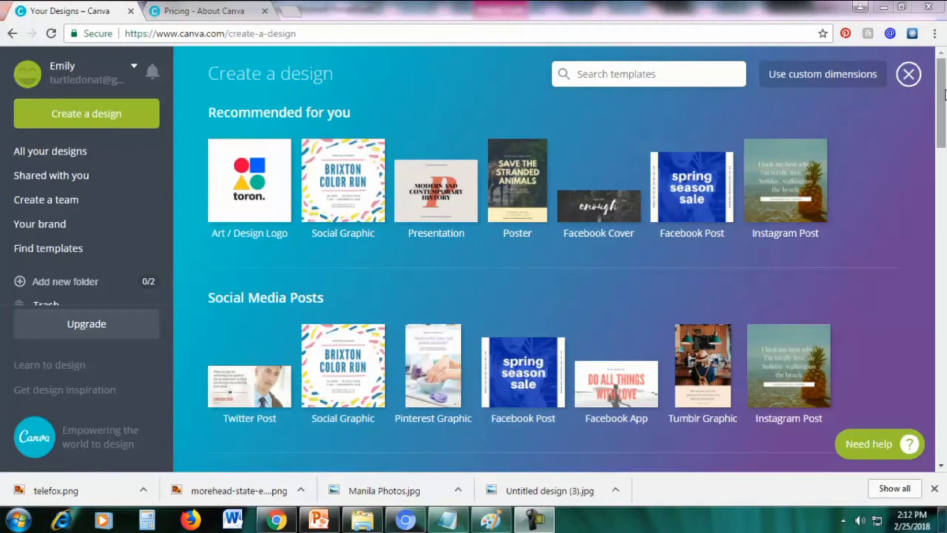
Start a new blank Logo design from the Marketing Materials section
drag(941, 96, 944, 307)
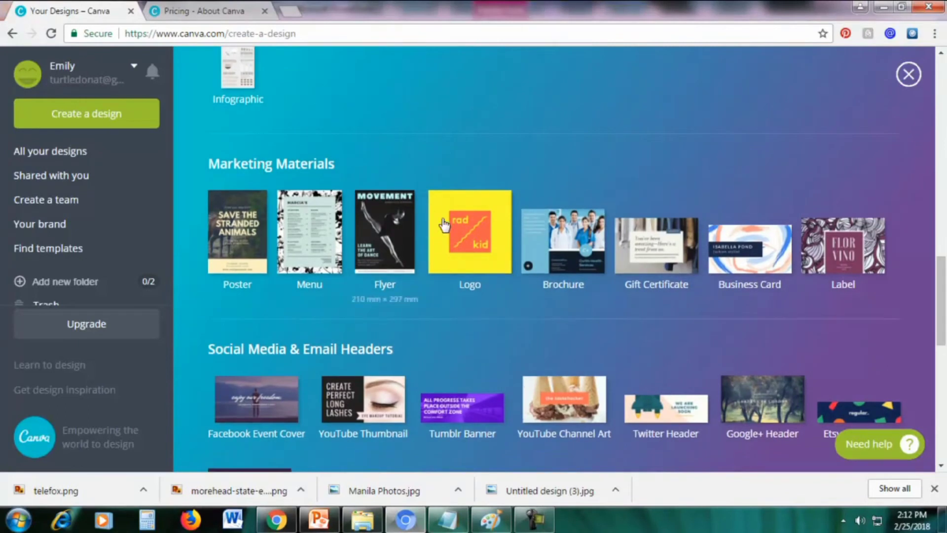
click(434, 244)
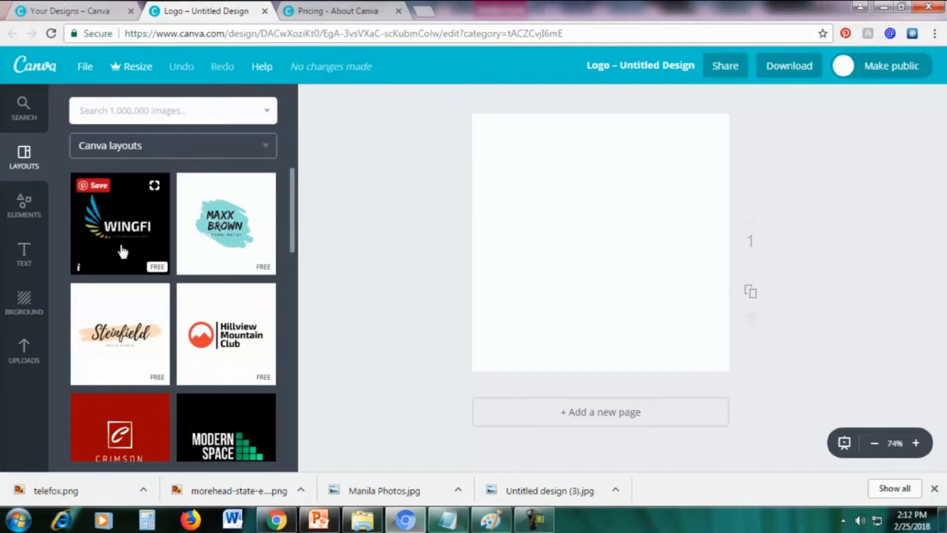
Apply the WINGFI telecommunications layout from the Layouts panel to the blank logo
scroll(142, 342, down, 5)
scroll(142, 344, down, 10)
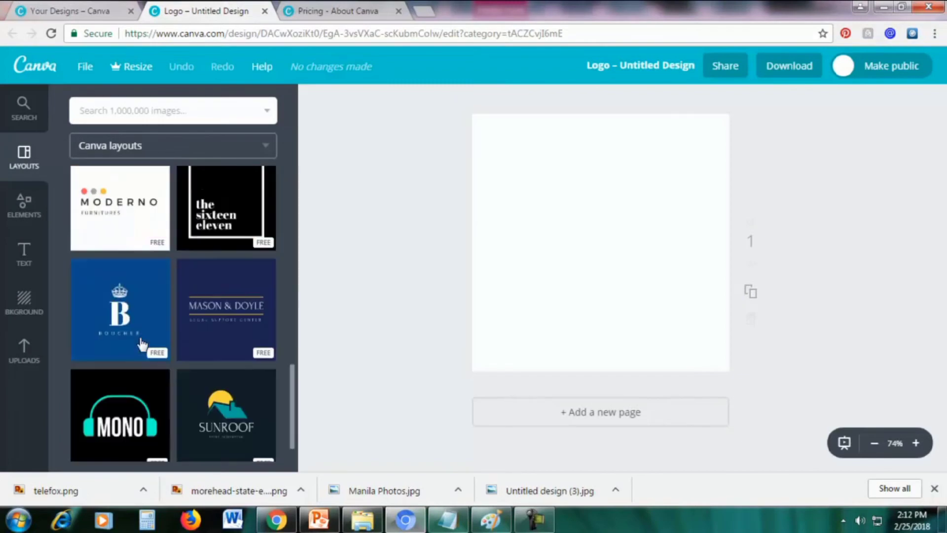
scroll(140, 340, up, 15)
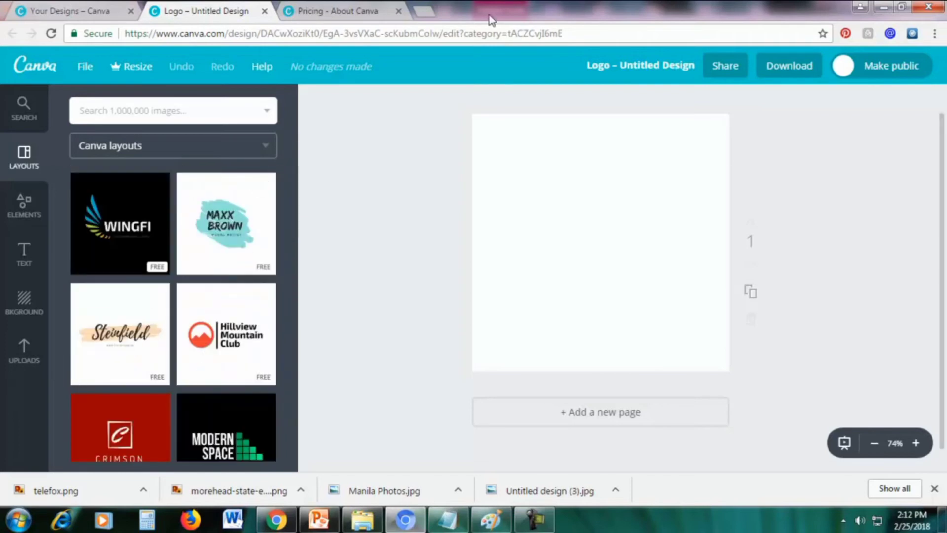
click(123, 239)
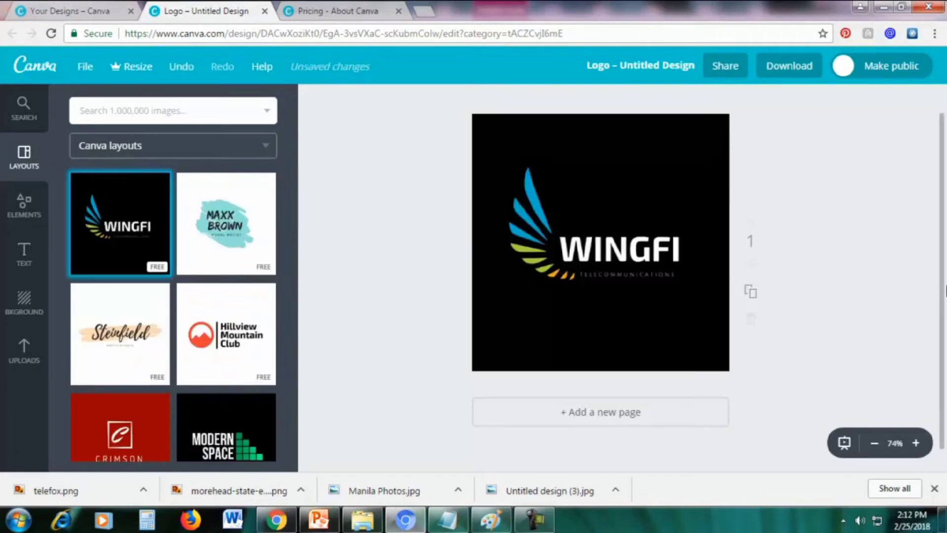
Change the WINGFI logo background from black to a custom dark purple, 3d204d
click(677, 140)
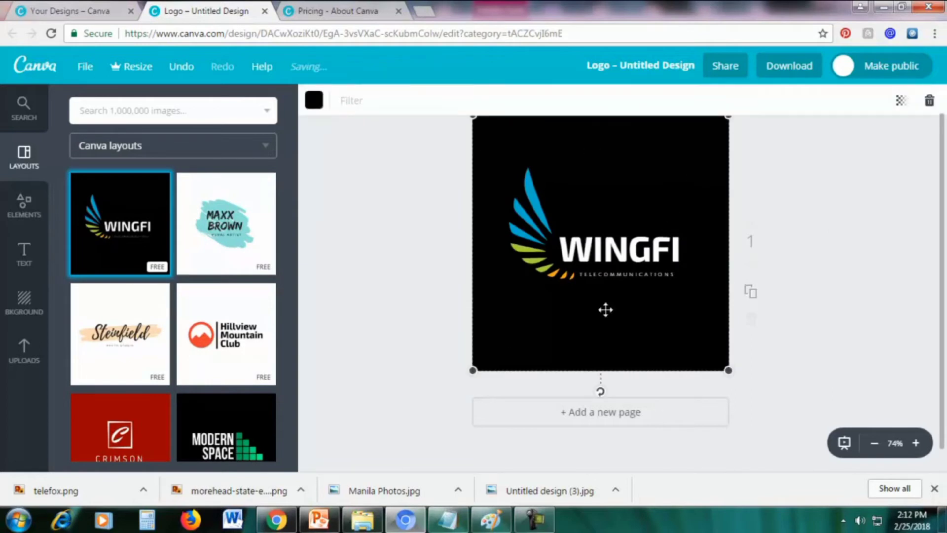
click(315, 101)
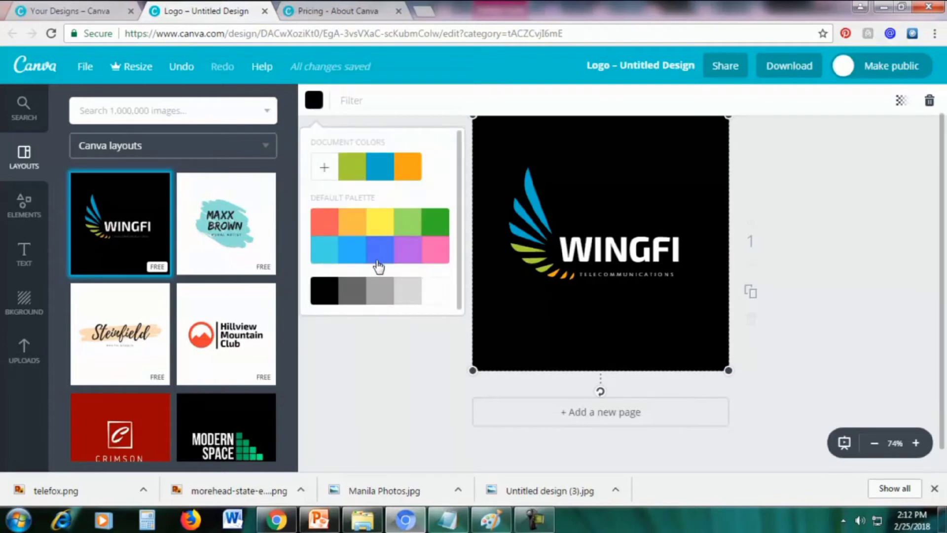
click(405, 254)
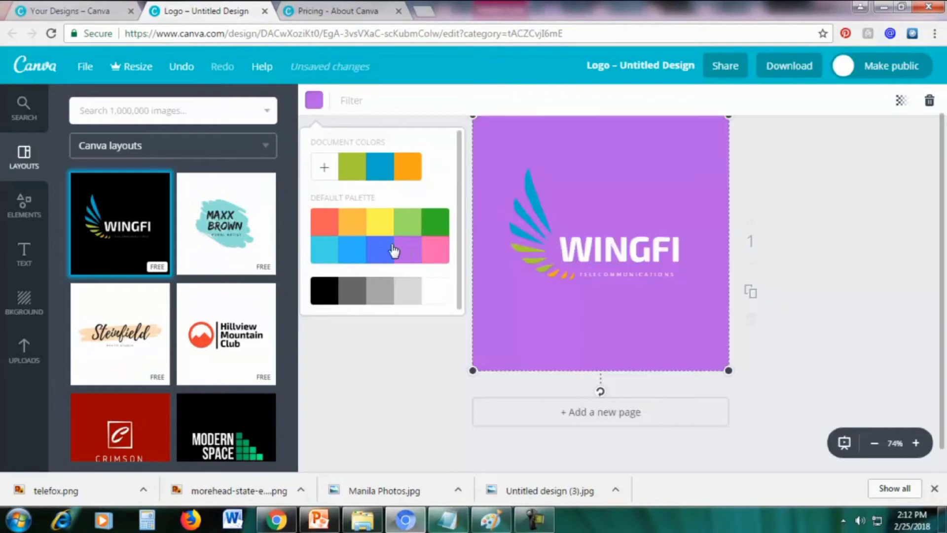
scroll(445, 191, down, 1)
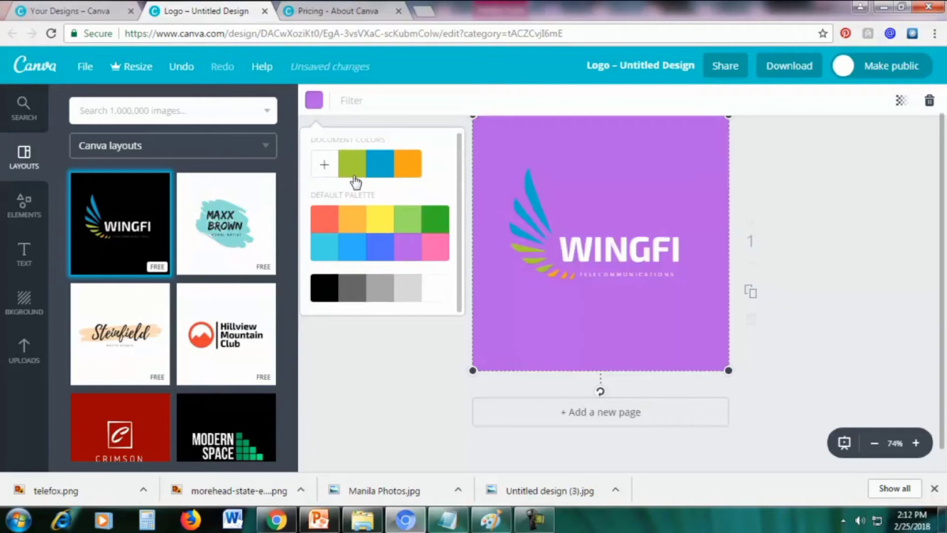
click(323, 167)
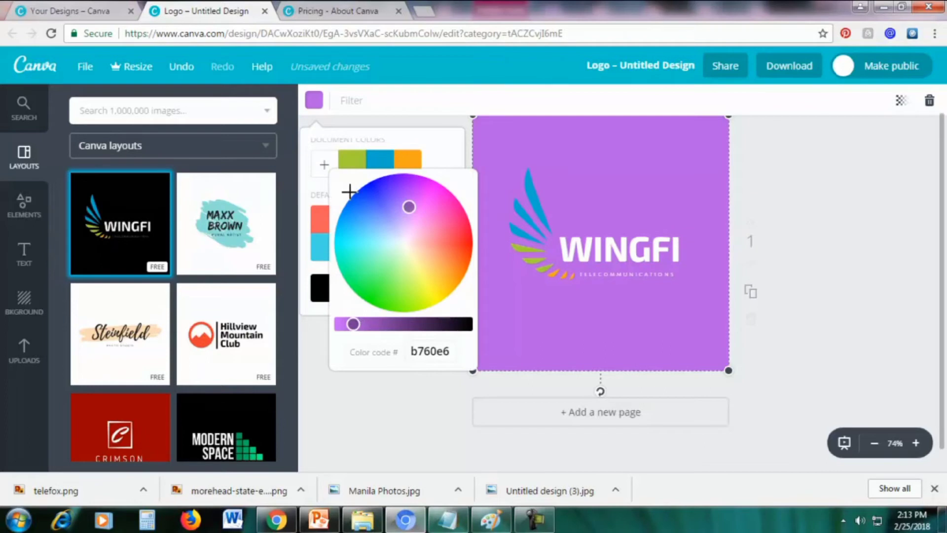
click(325, 173)
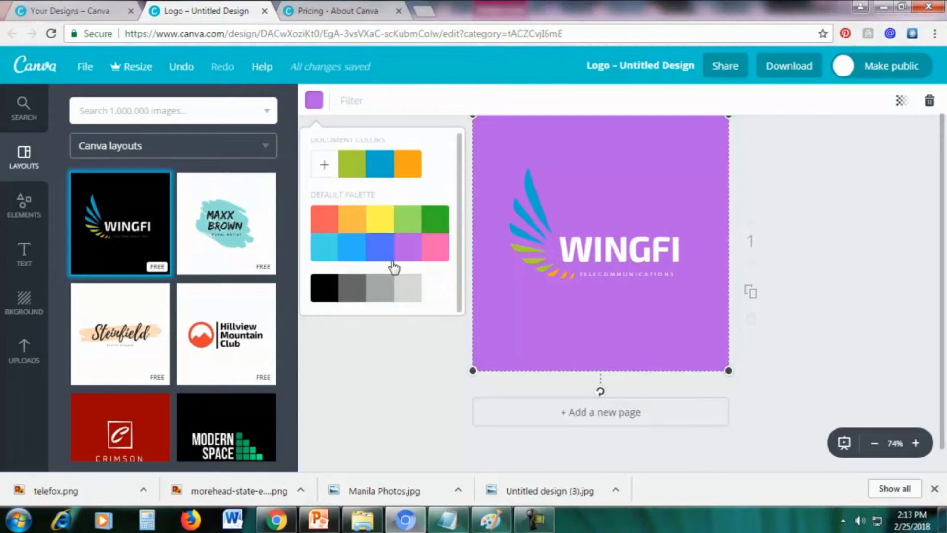
click(324, 168)
drag(353, 324, 422, 332)
click(523, 144)
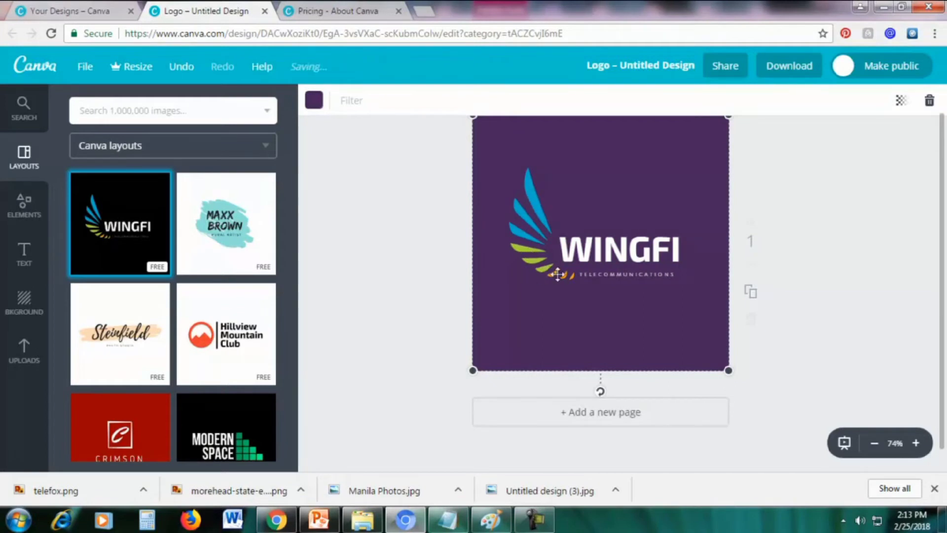
Recolour the wing stripes: green to yellow, blue to red, and orange to blue
click(523, 216)
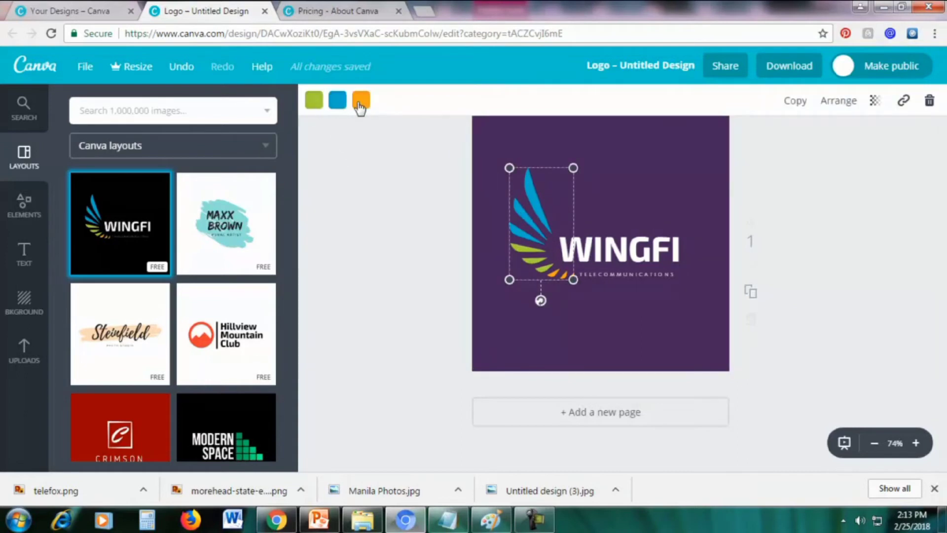
click(312, 106)
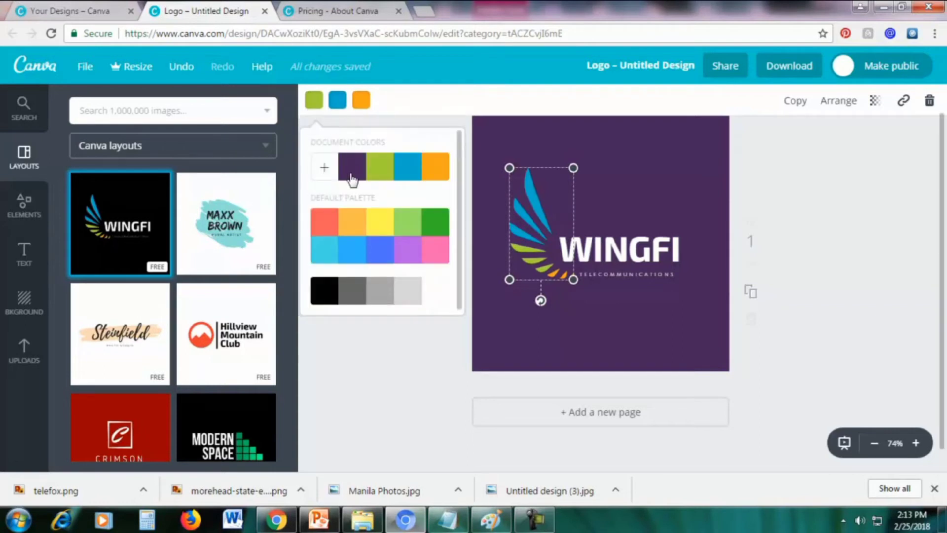
click(437, 249)
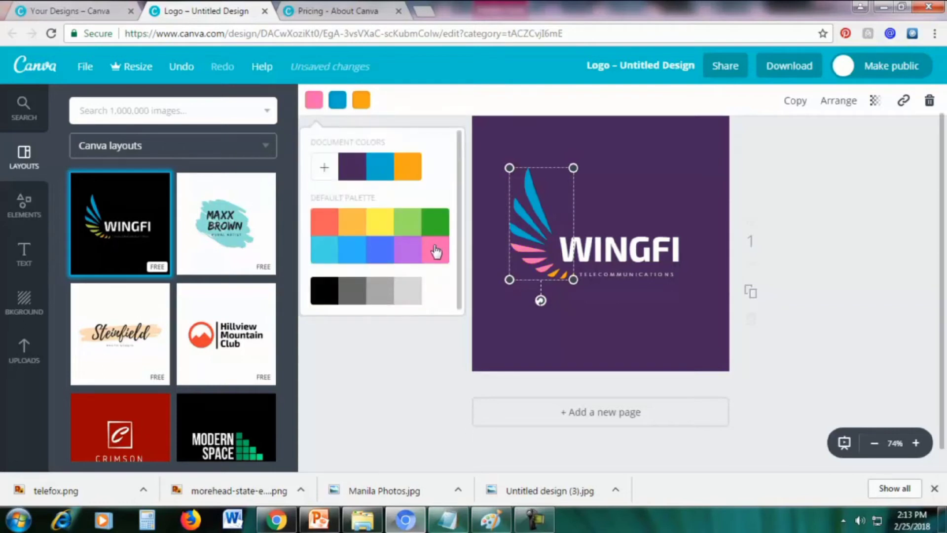
click(381, 221)
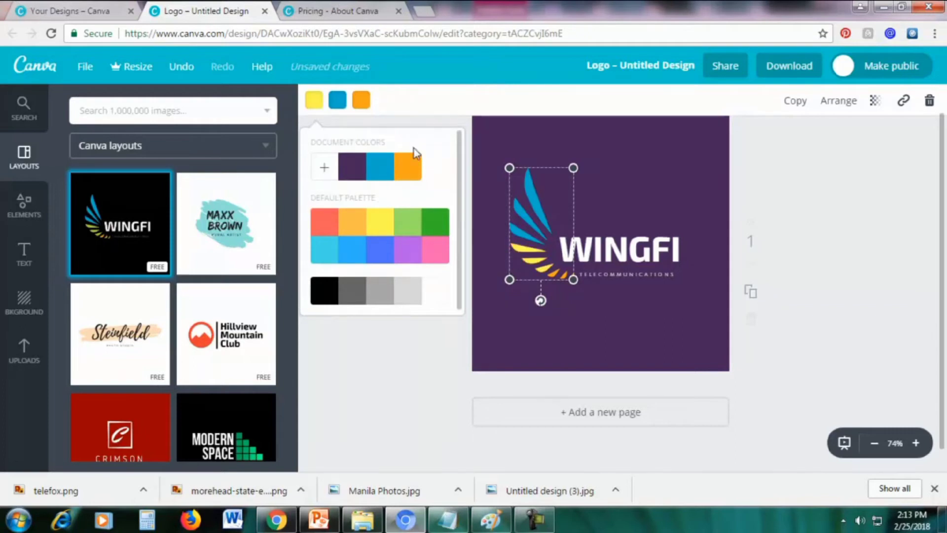
click(419, 102)
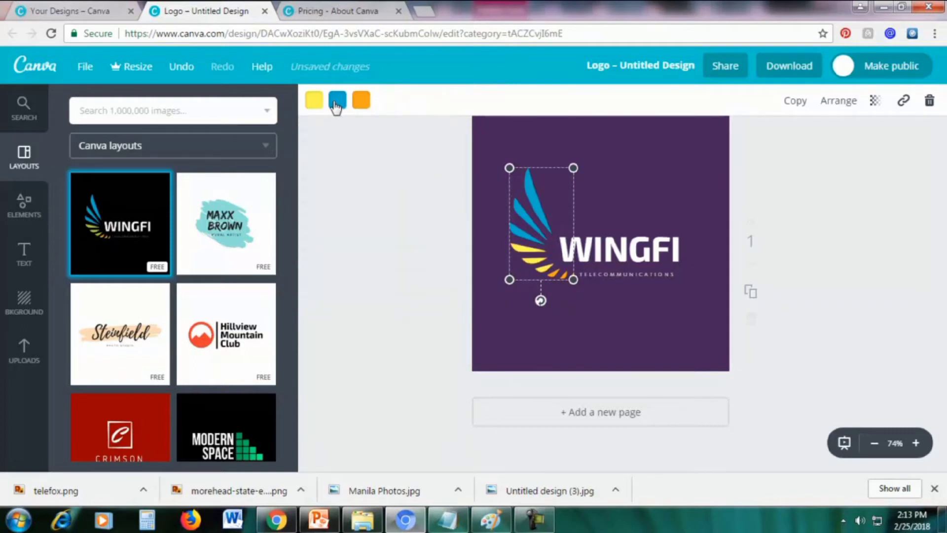
click(337, 105)
click(352, 227)
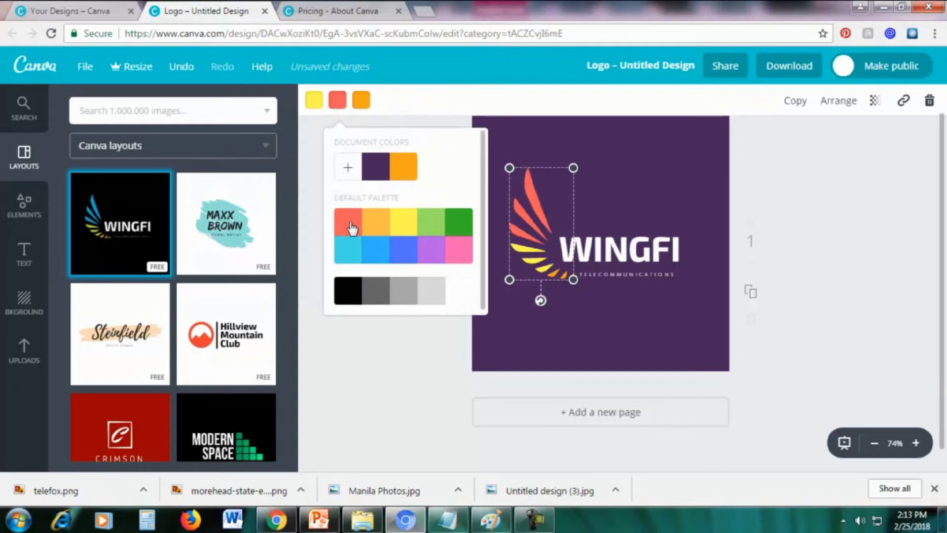
click(365, 101)
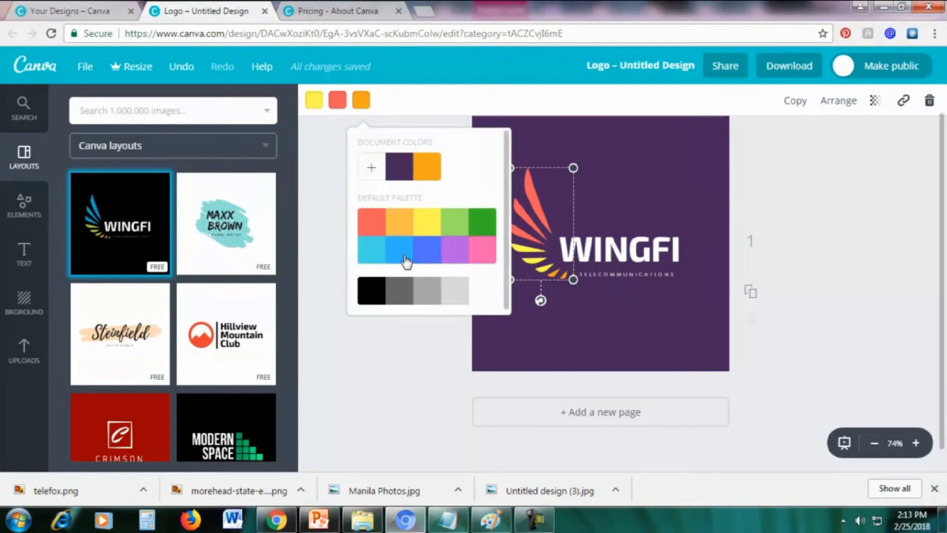
click(378, 260)
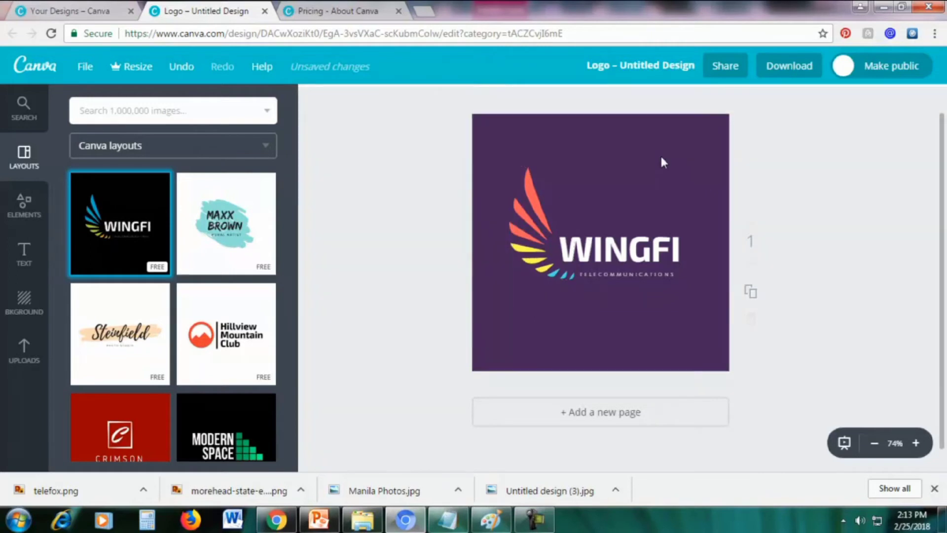
Replace the WINGFI word in the logo with TELCO
double_click(659, 249)
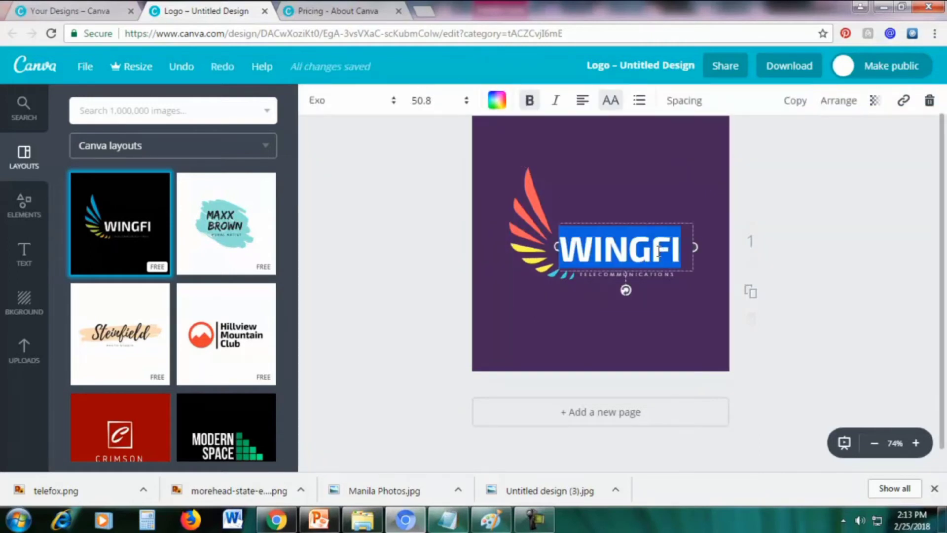
text(TELCO)
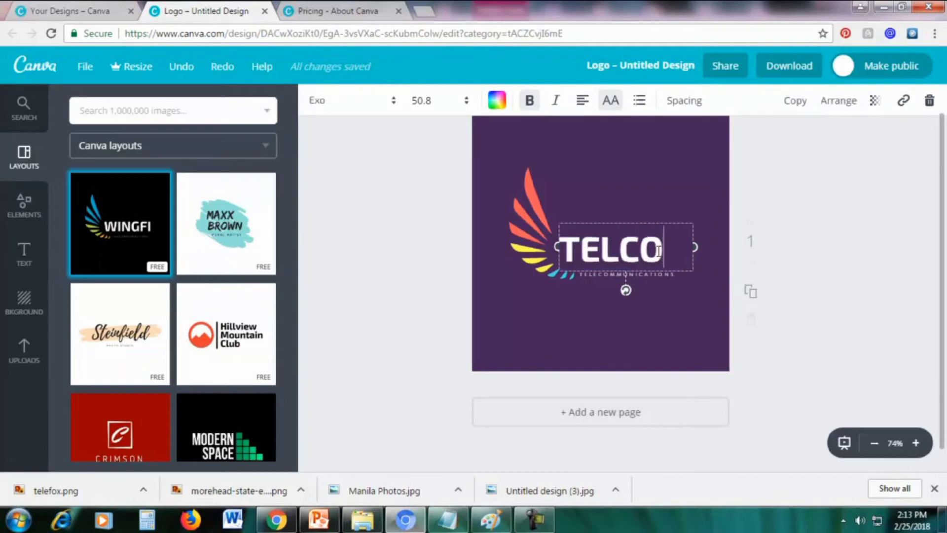
click(647, 181)
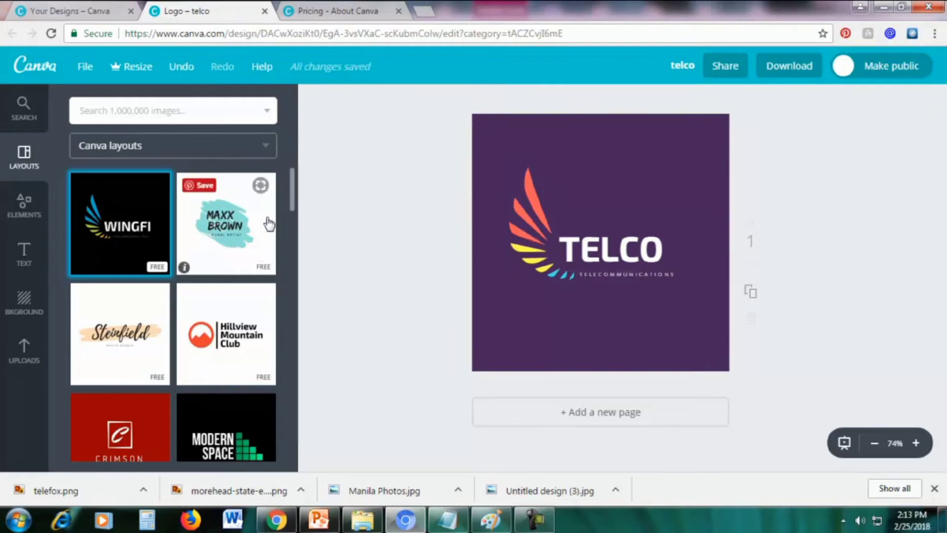
scroll(270, 254, down, 15)
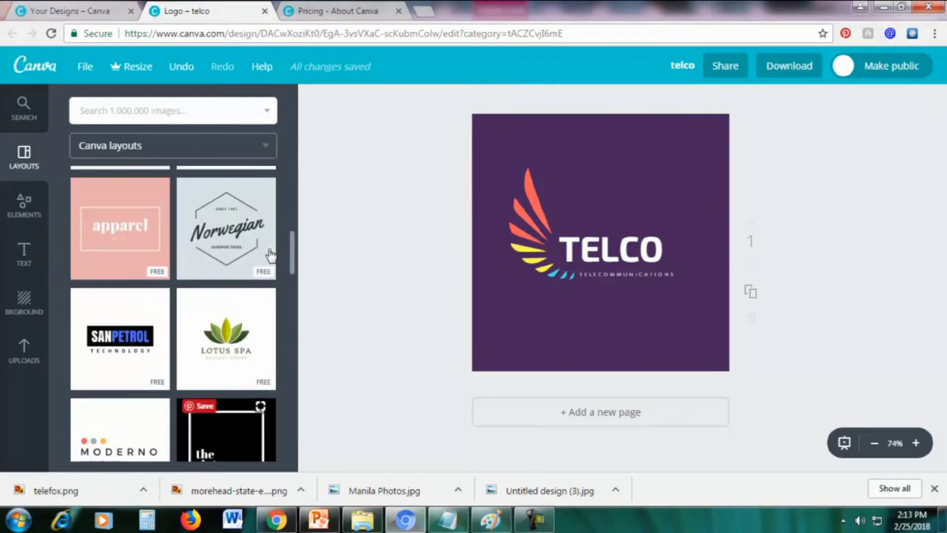
scroll(270, 254, down, 10)
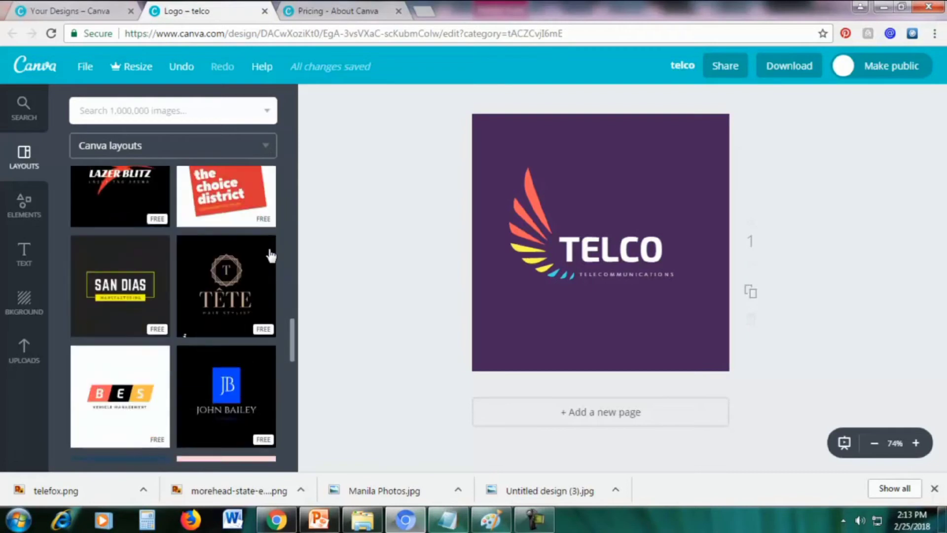
Replace the TELCO page content with the Lightbulb Productions layout and select the bulb graphic
click(99, 208)
click(127, 203)
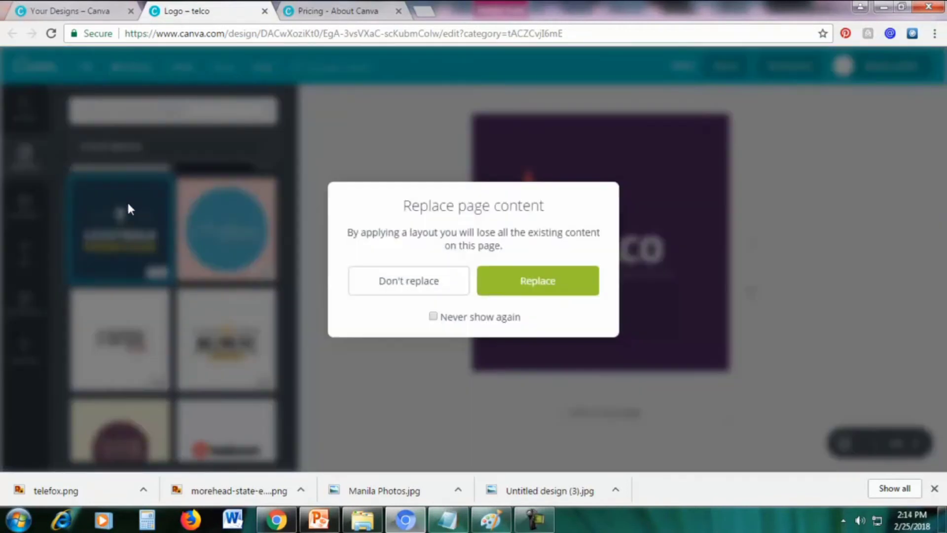
click(513, 280)
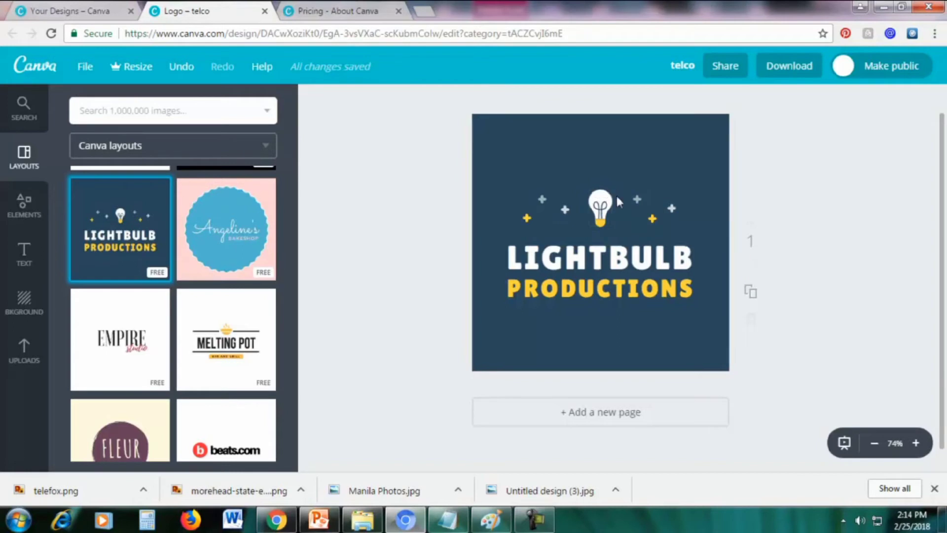
click(597, 196)
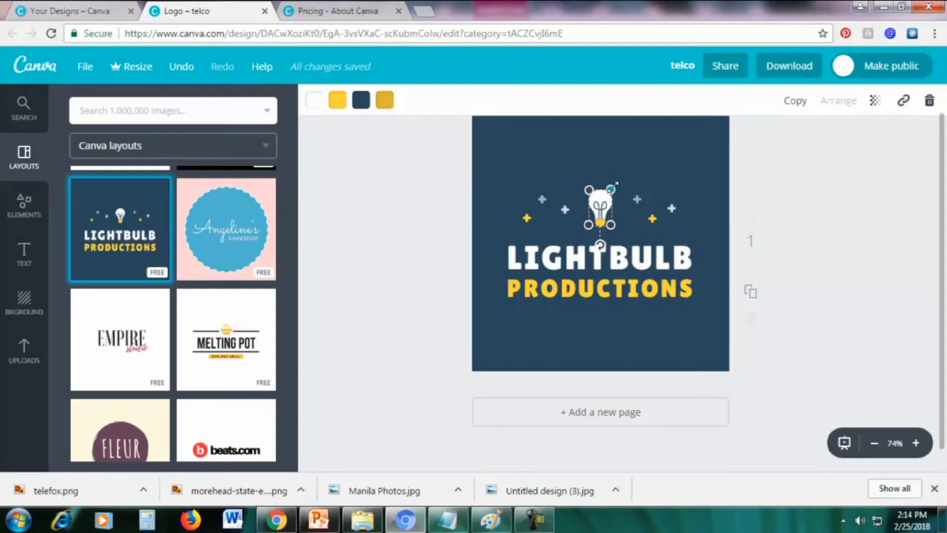
Enlarge the lightbulb graphic and the small plus stars around it
drag(611, 189, 621, 163)
click(676, 155)
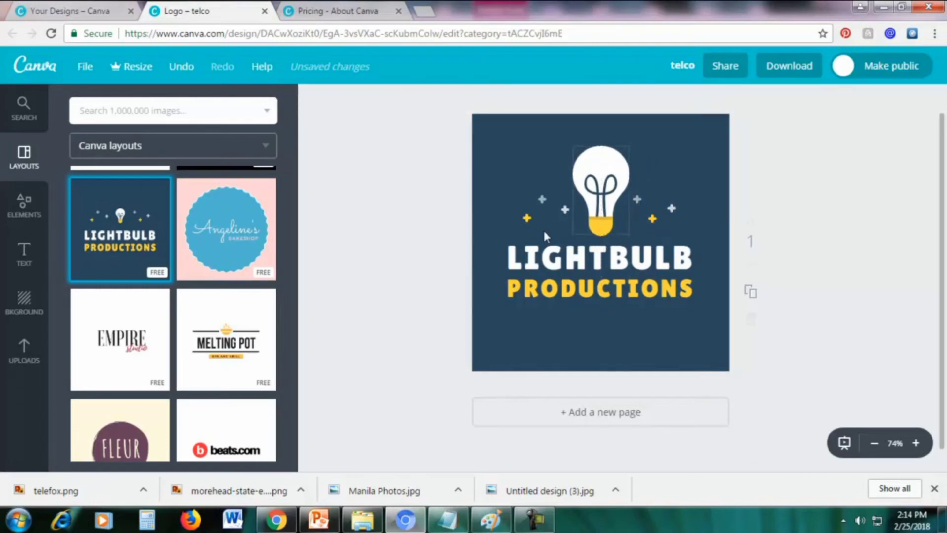
click(527, 217)
drag(522, 222, 509, 236)
click(539, 199)
drag(548, 193, 556, 185)
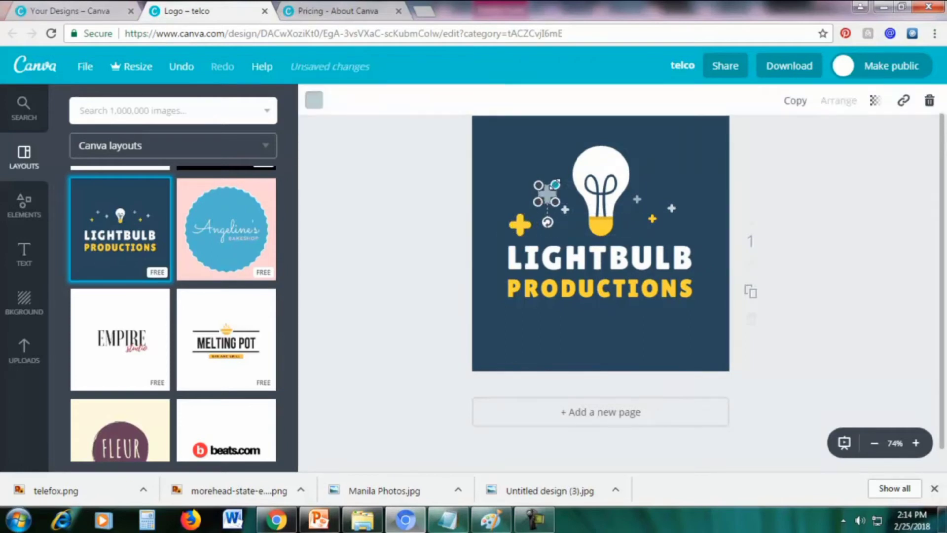
click(680, 206)
click(672, 208)
drag(677, 204, 690, 194)
click(699, 218)
click(652, 218)
drag(651, 218, 651, 187)
click(638, 199)
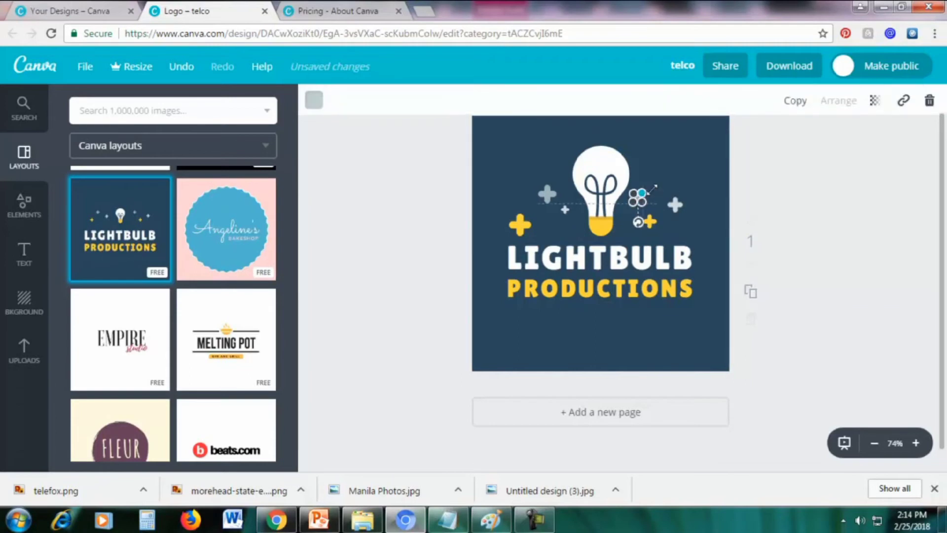
click(689, 161)
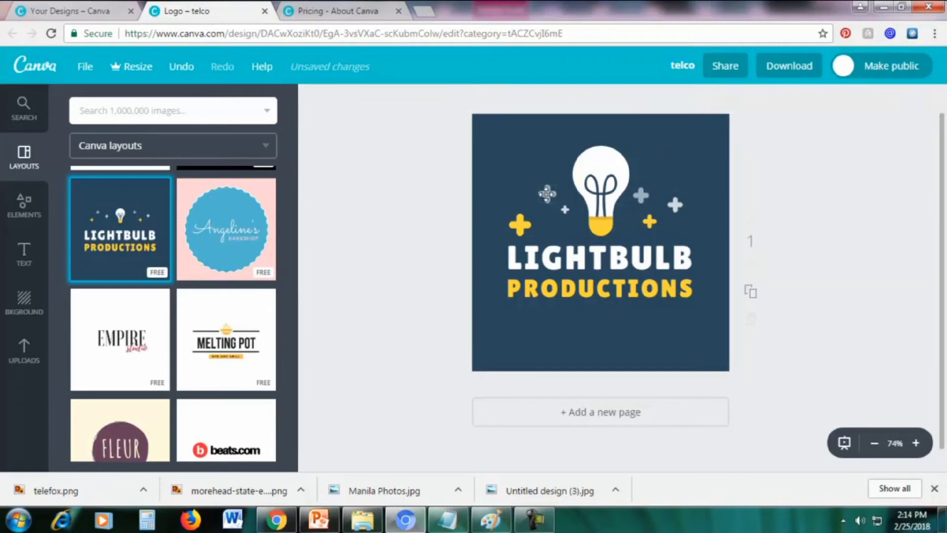
Colour the plus left of the bulb pink and the plus right of it light green
click(547, 194)
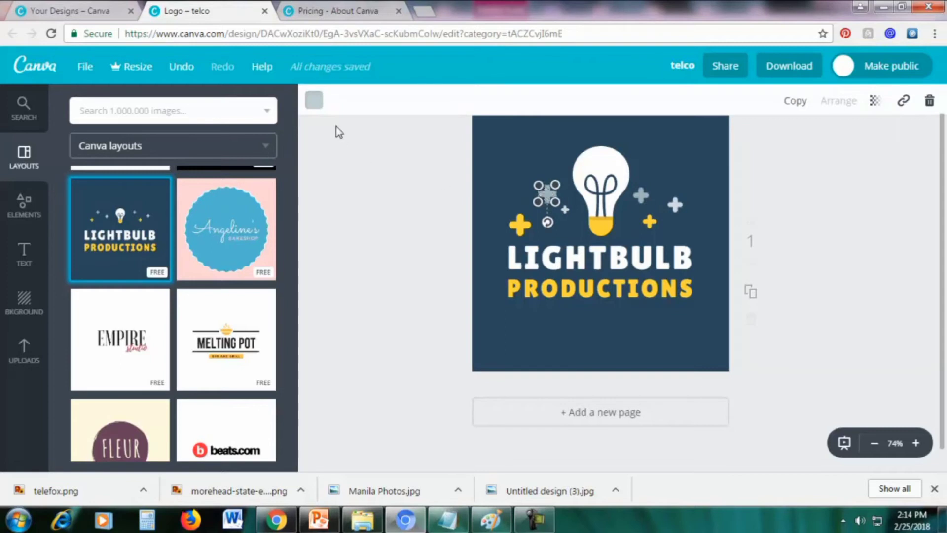
click(315, 103)
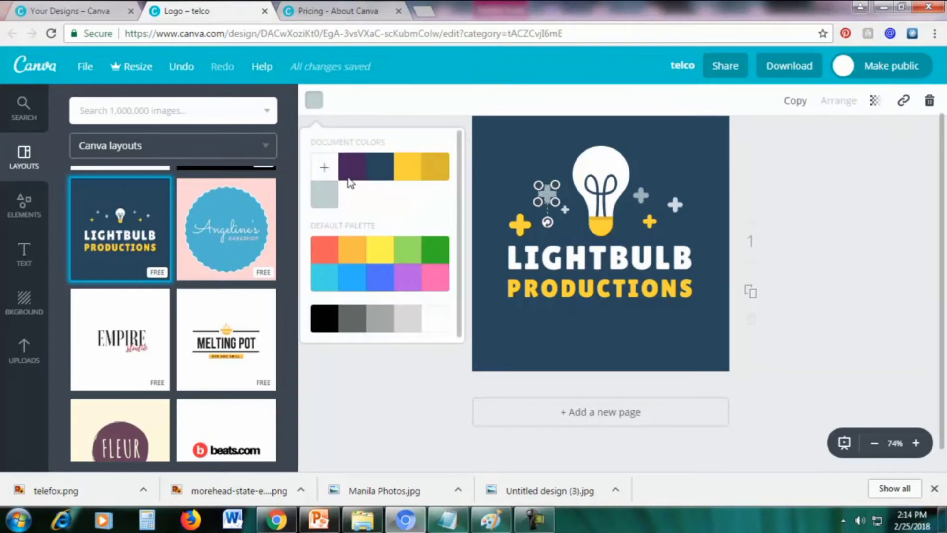
click(442, 277)
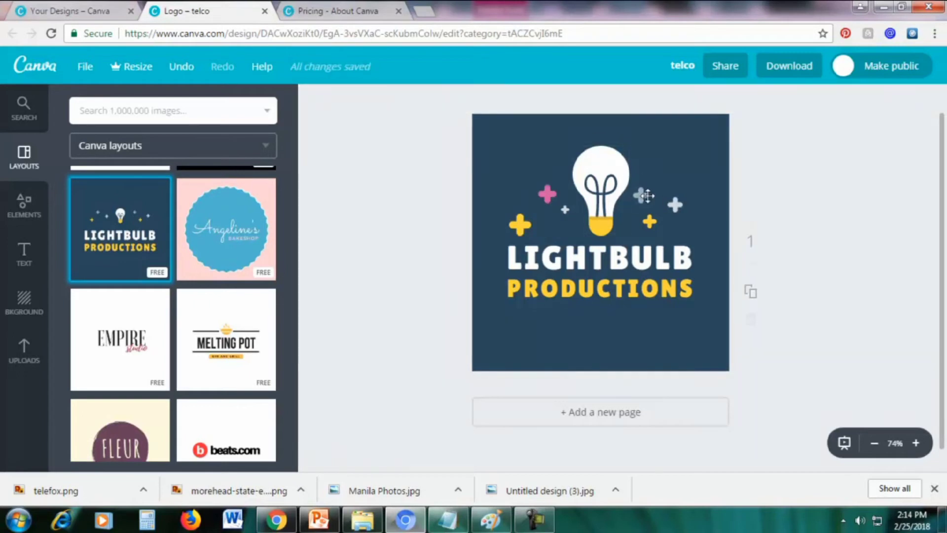
click(641, 195)
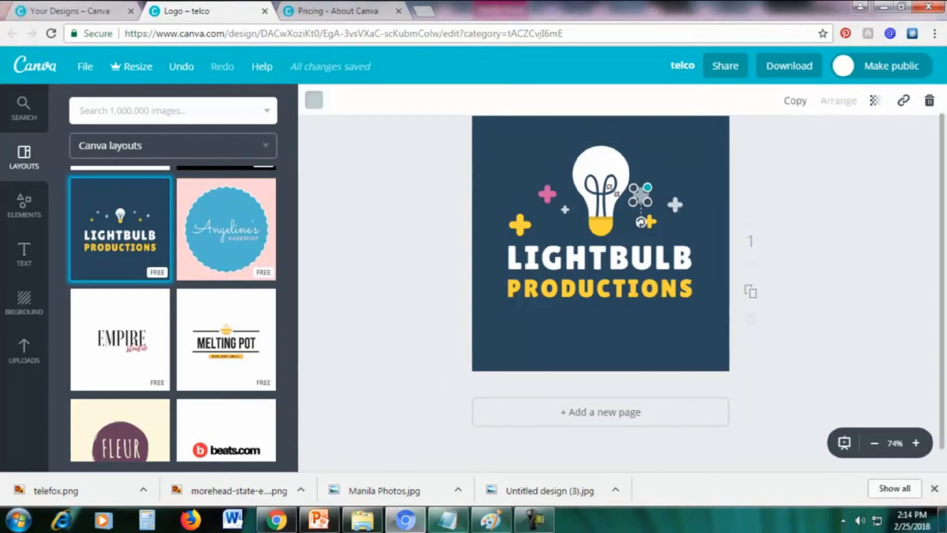
click(316, 102)
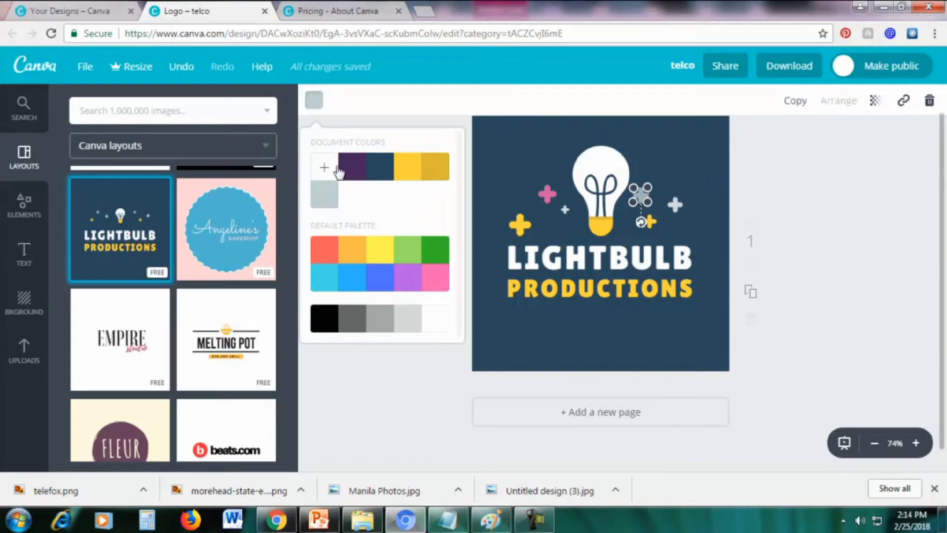
click(411, 253)
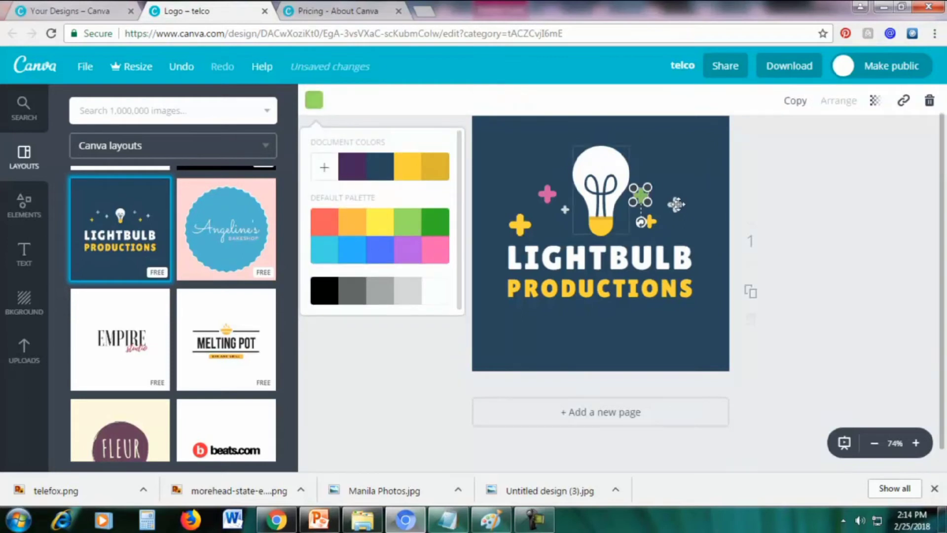
click(796, 184)
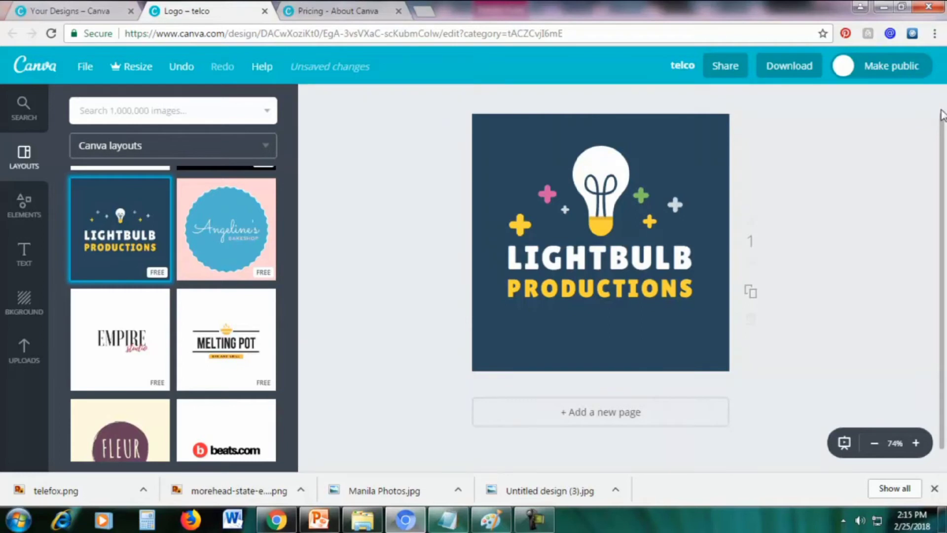
Move the pink plus top-left, the yellow plus upper right, and the green plus left of the bulb
click(547, 193)
drag(547, 193, 511, 143)
click(533, 190)
drag(520, 224, 690, 157)
click(823, 215)
click(641, 195)
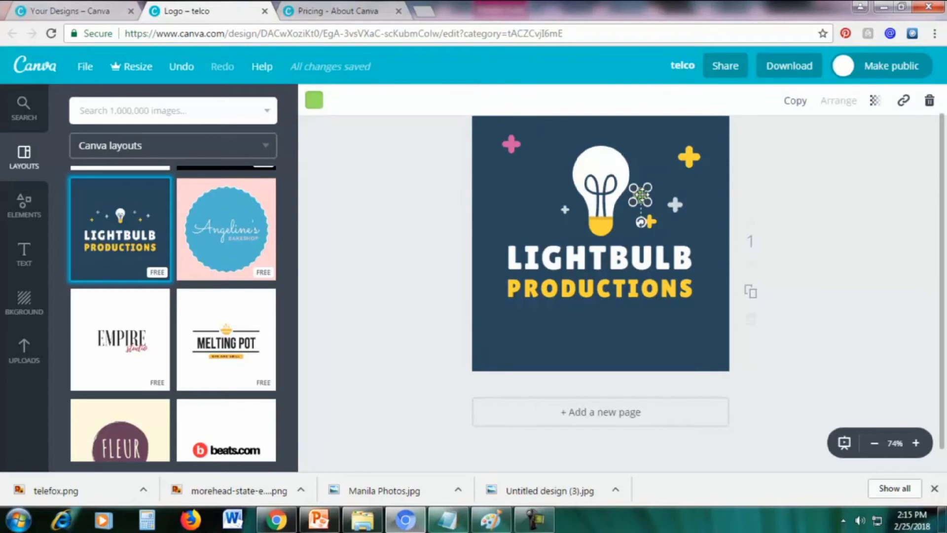
drag(641, 196, 508, 184)
click(819, 182)
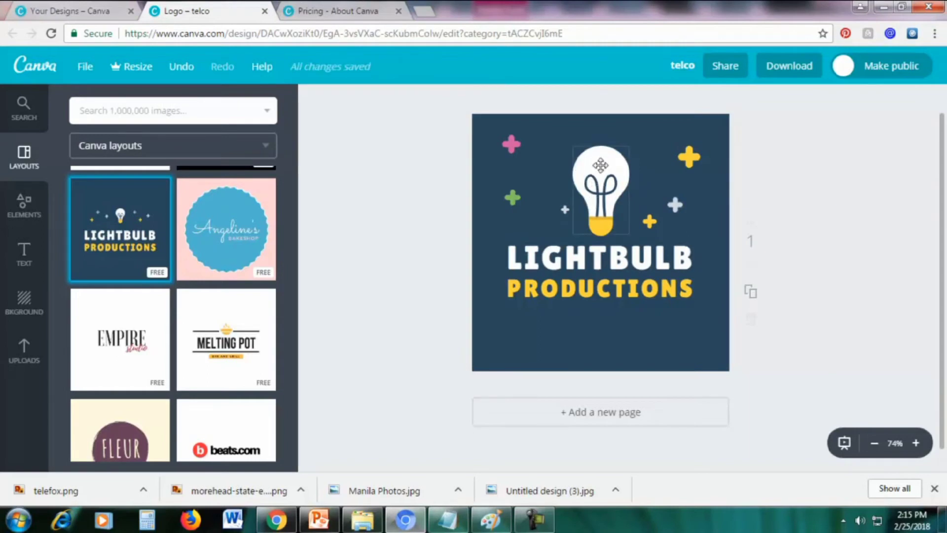
Change the lightbulb's yellow base to pink
click(601, 165)
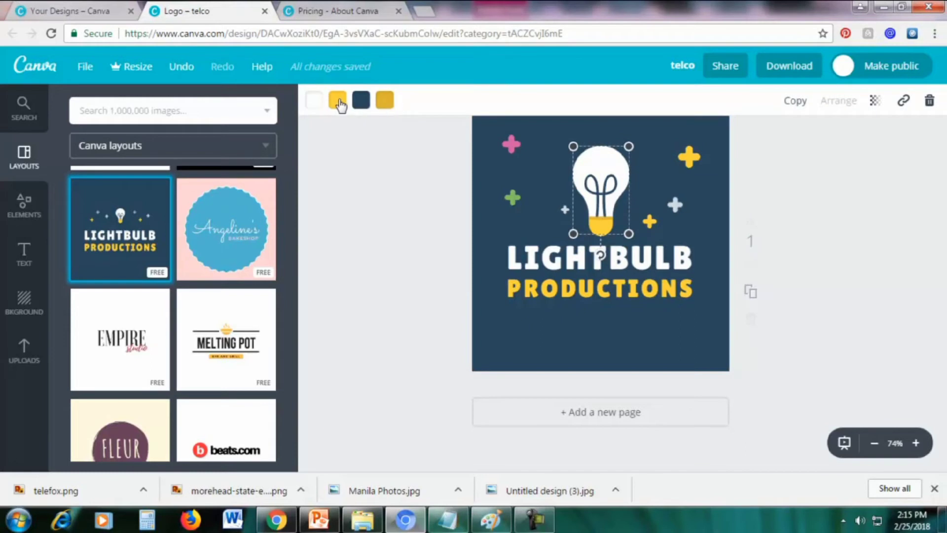
click(338, 101)
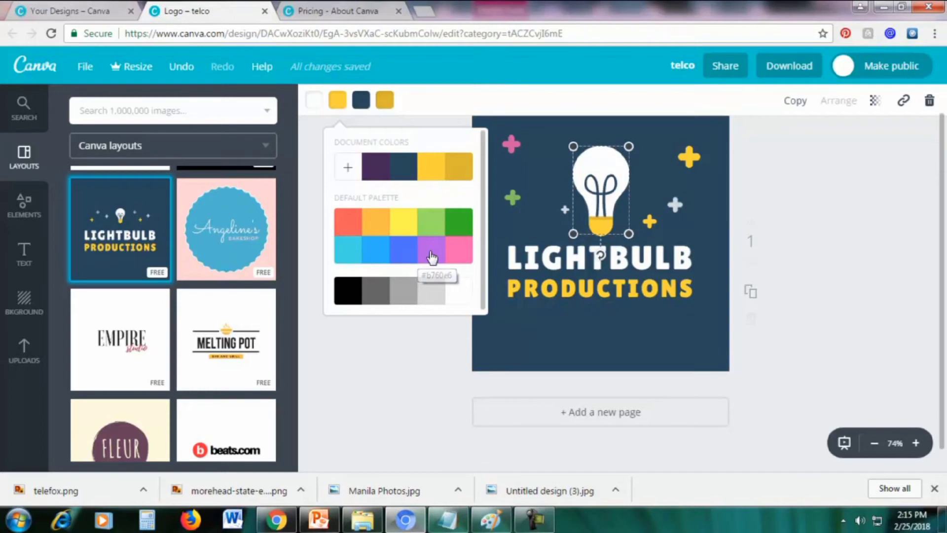
click(432, 257)
click(457, 254)
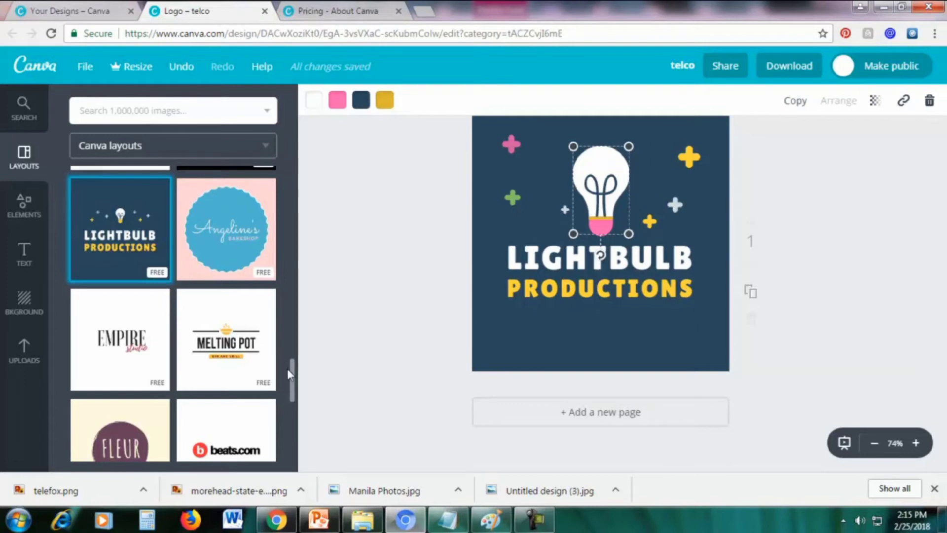
drag(292, 383, 293, 173)
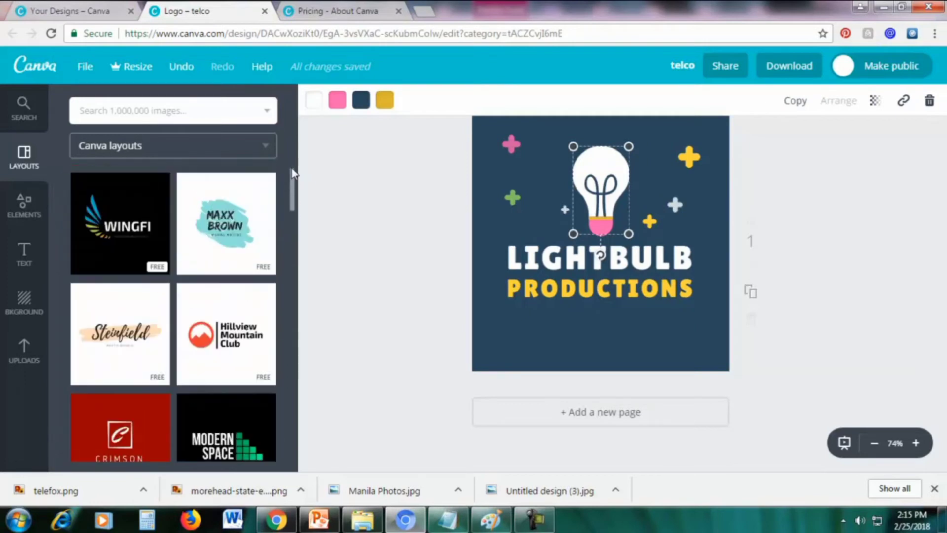
Swap in the Hillview Mountain Club layout and recolour its mountain icon from orange to purple
click(239, 293)
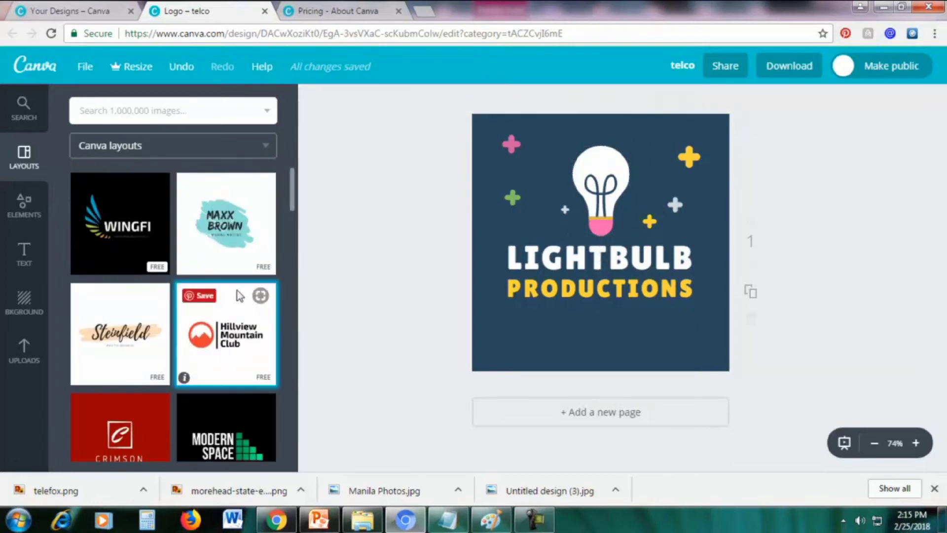
click(515, 280)
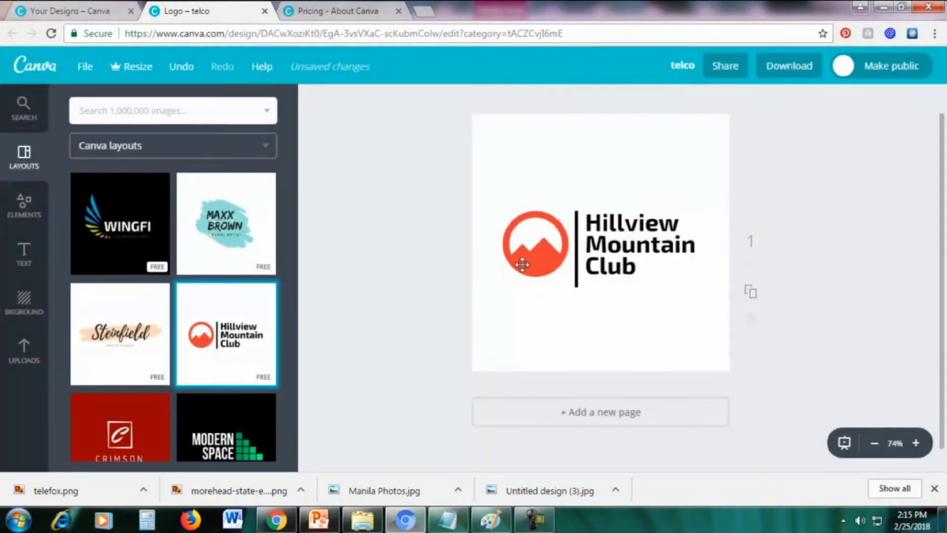
click(522, 265)
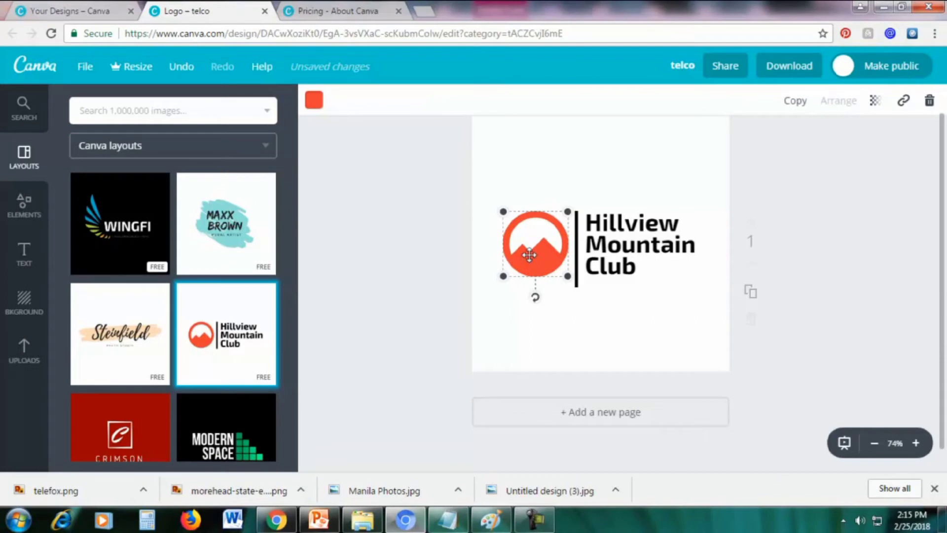
click(314, 101)
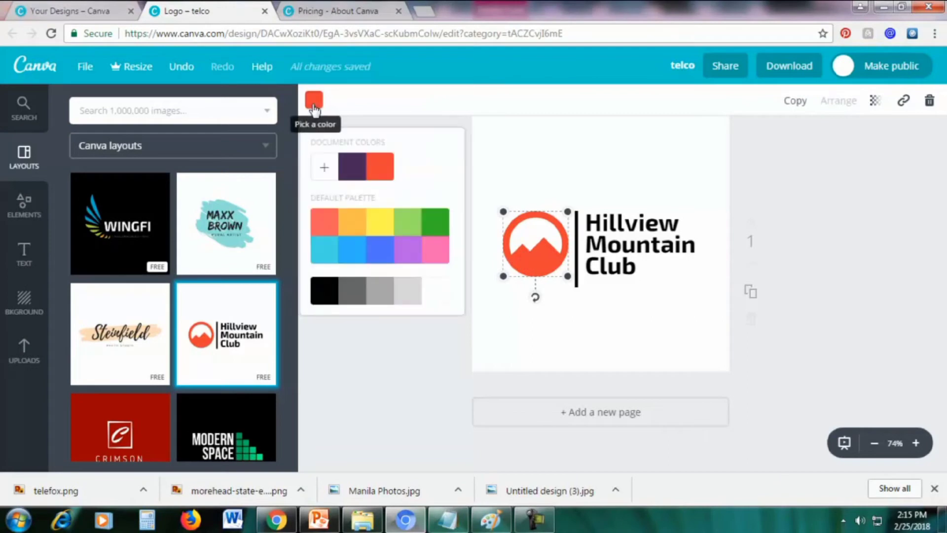
click(352, 166)
click(620, 139)
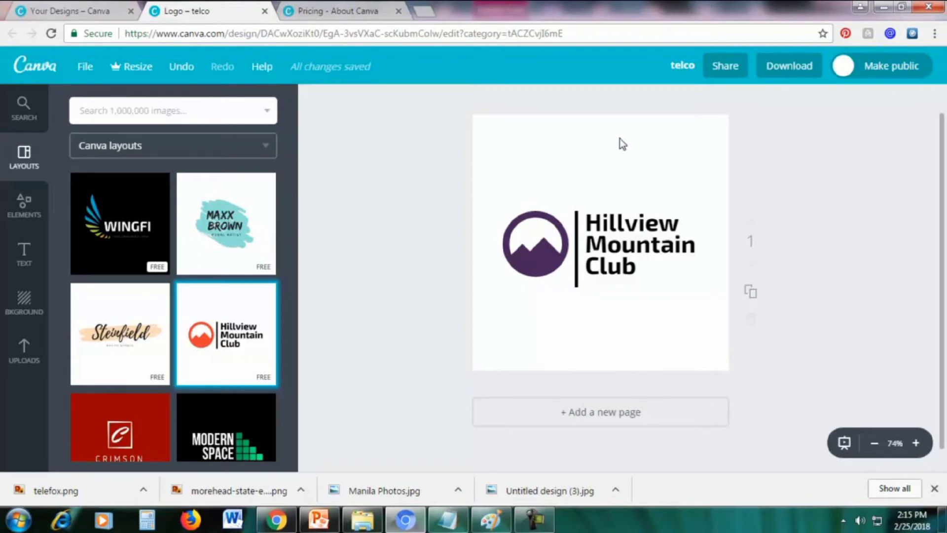
click(531, 255)
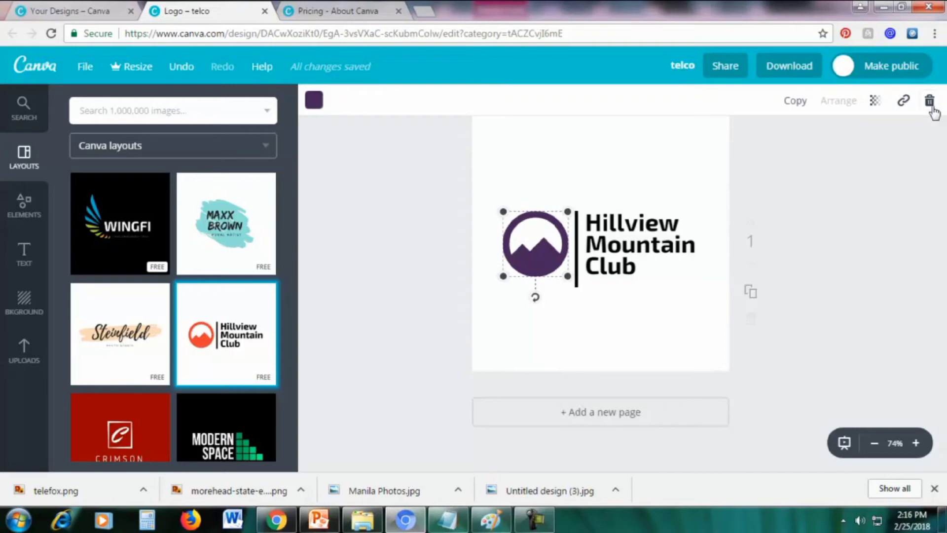
Delete the mountain icon and upload the eagle PNG image to Uploads
click(929, 101)
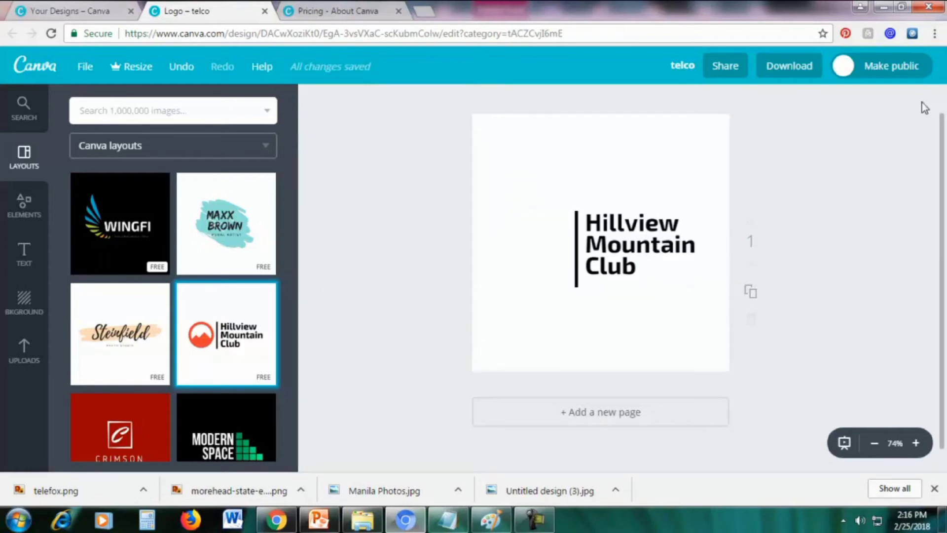
click(24, 365)
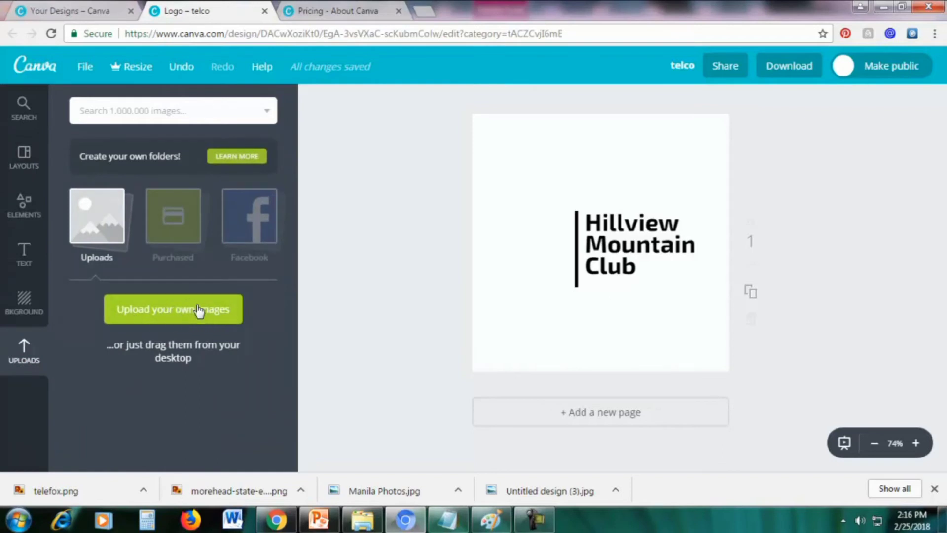
click(172, 316)
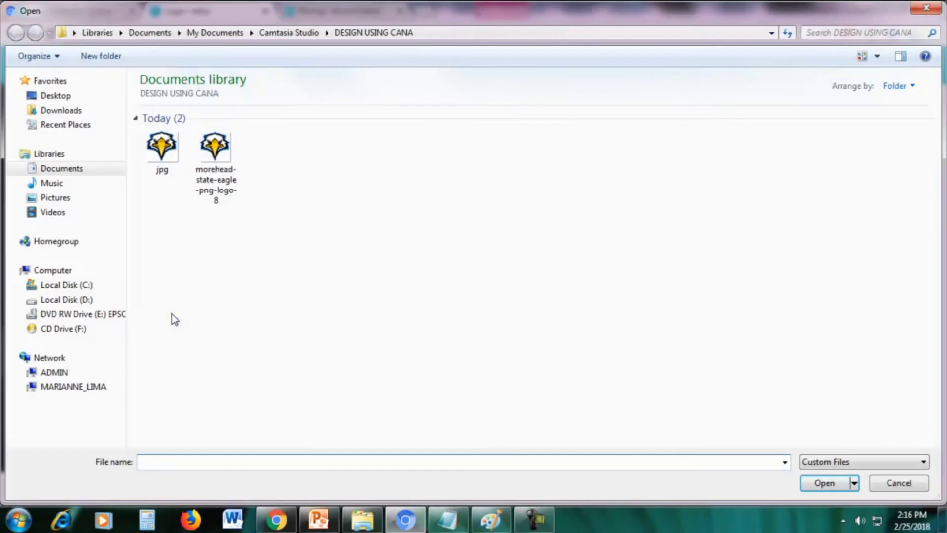
double_click(223, 178)
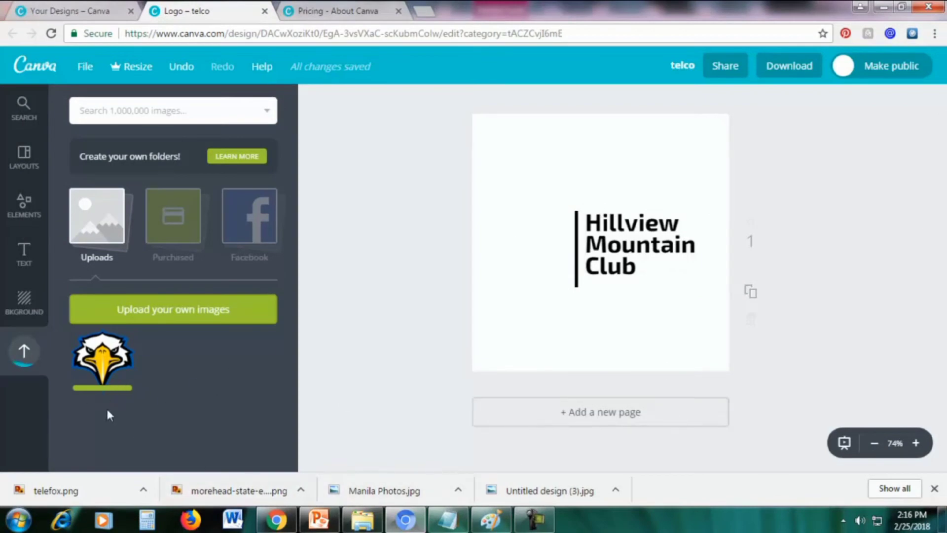
Place the uploaded eagle on the page, shrink it, and position it left of the text
drag(102, 367, 551, 261)
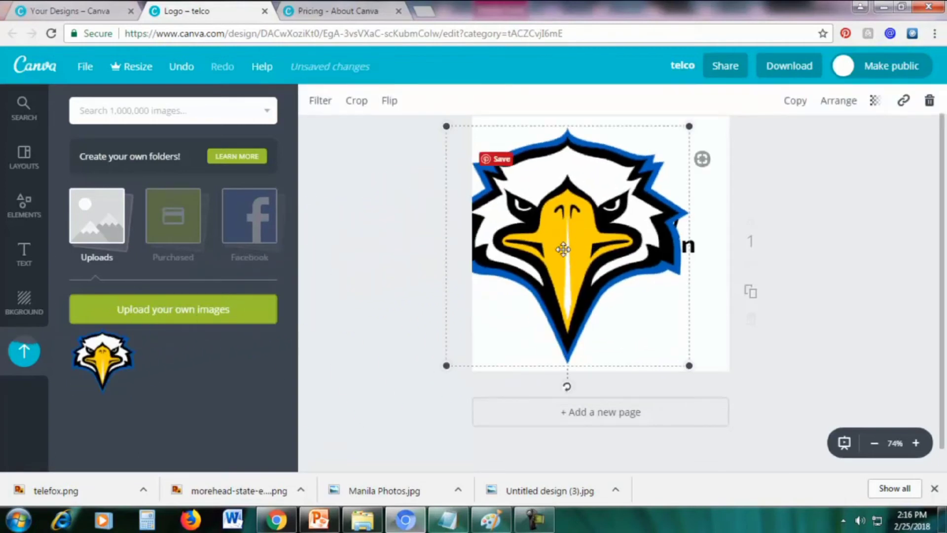
drag(564, 248, 582, 245)
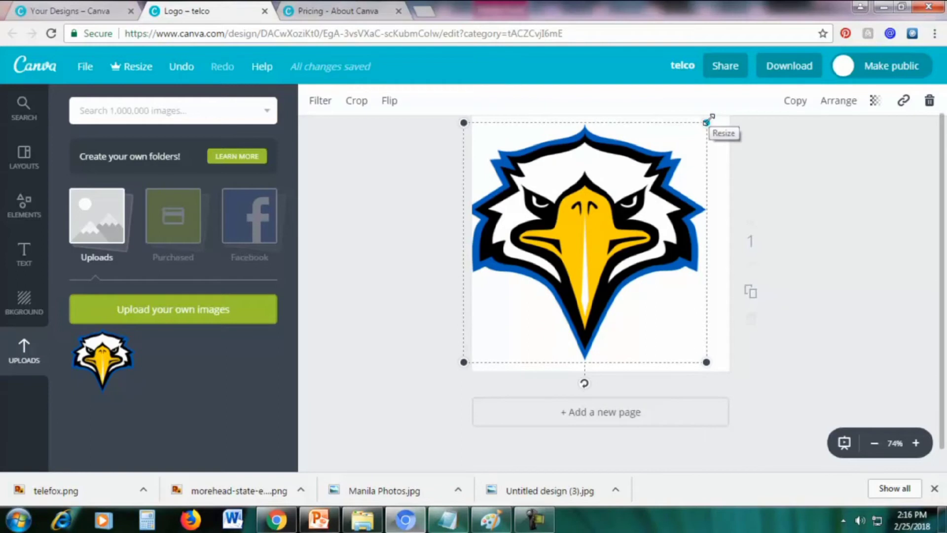
drag(708, 120, 549, 266)
drag(515, 294, 533, 230)
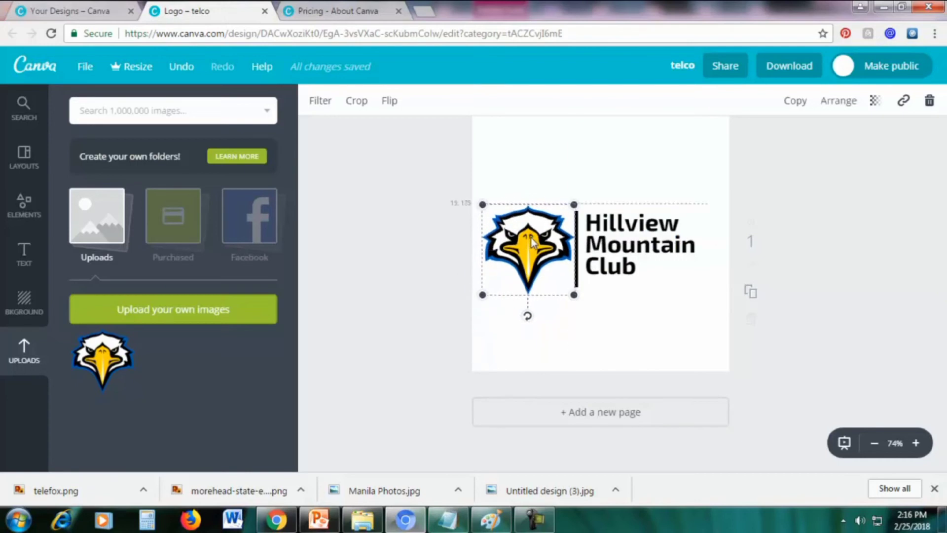
click(632, 154)
click(632, 153)
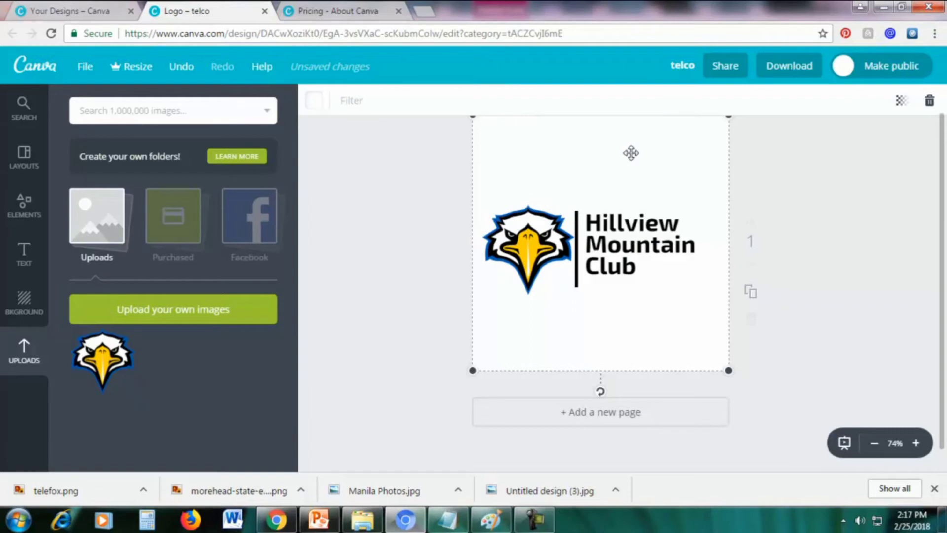
Try purple and pink on the page background, restore white, and open the Download options
click(314, 101)
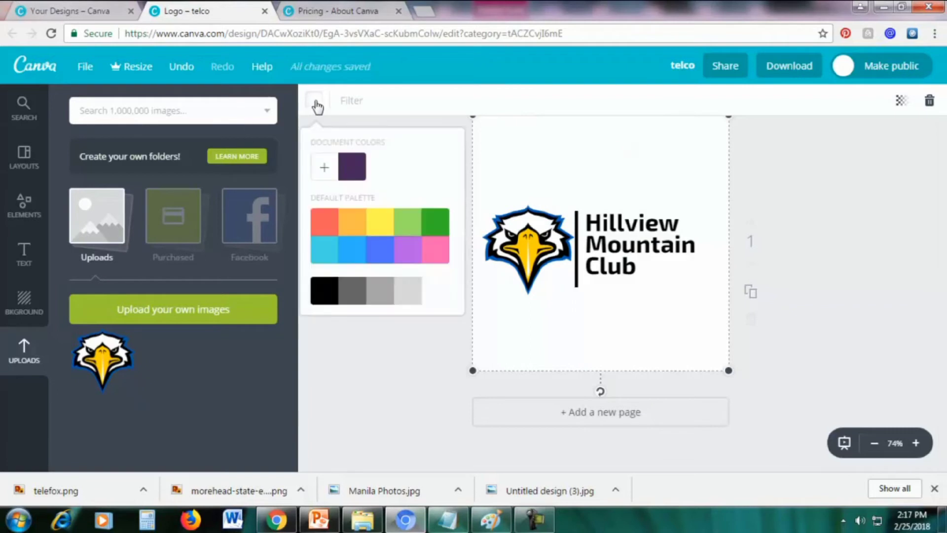
click(344, 170)
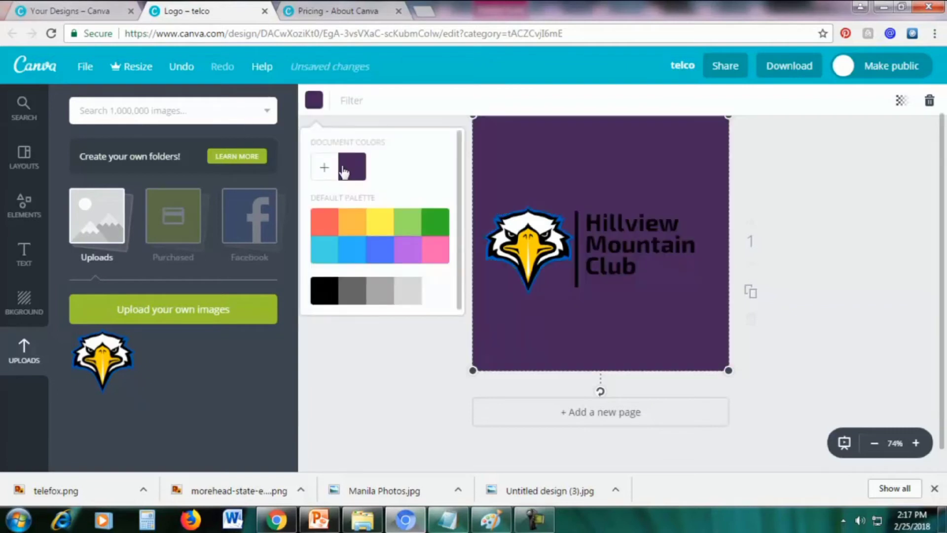
click(434, 254)
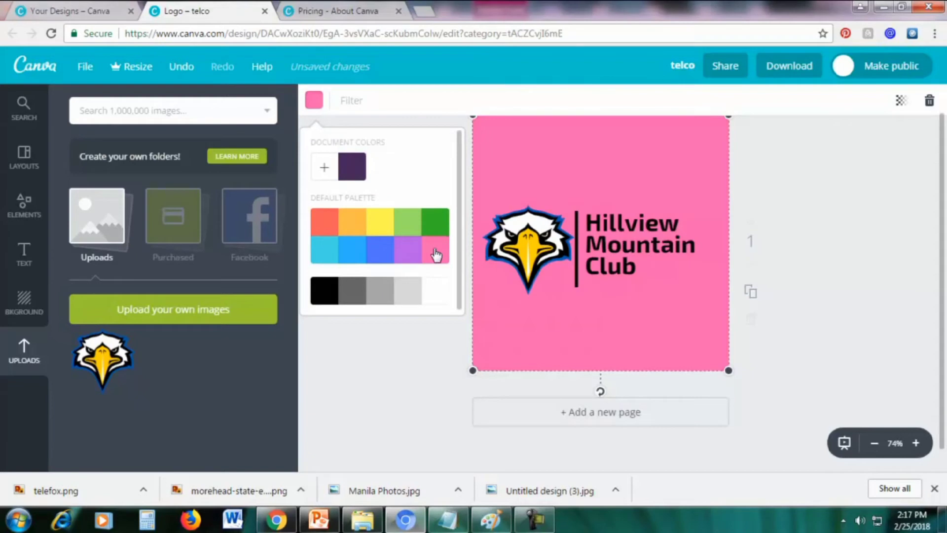
click(435, 293)
click(773, 179)
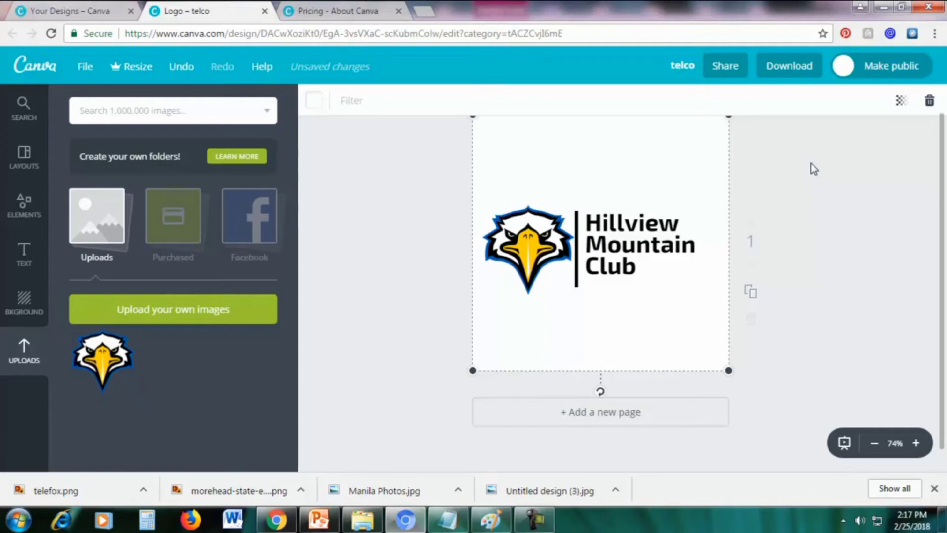
click(778, 65)
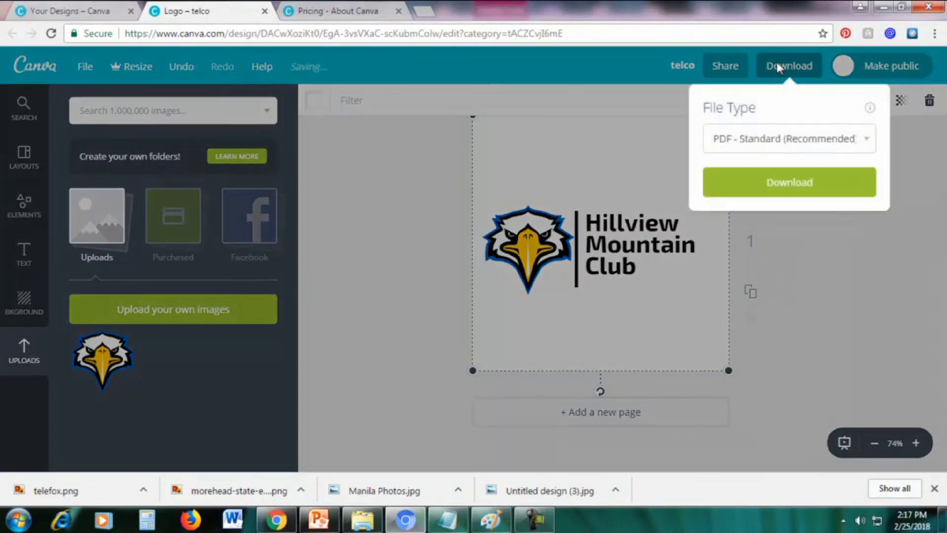
Review Canva's PNG download option, then select the transparent eagle on PowerPoint's 'Transparent PNG vs. NOT' slide
click(745, 141)
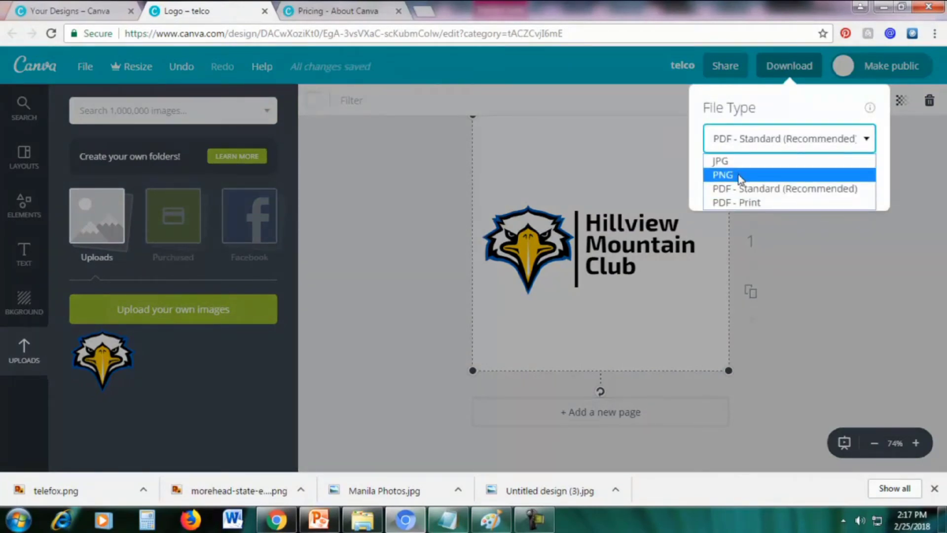
click(834, 287)
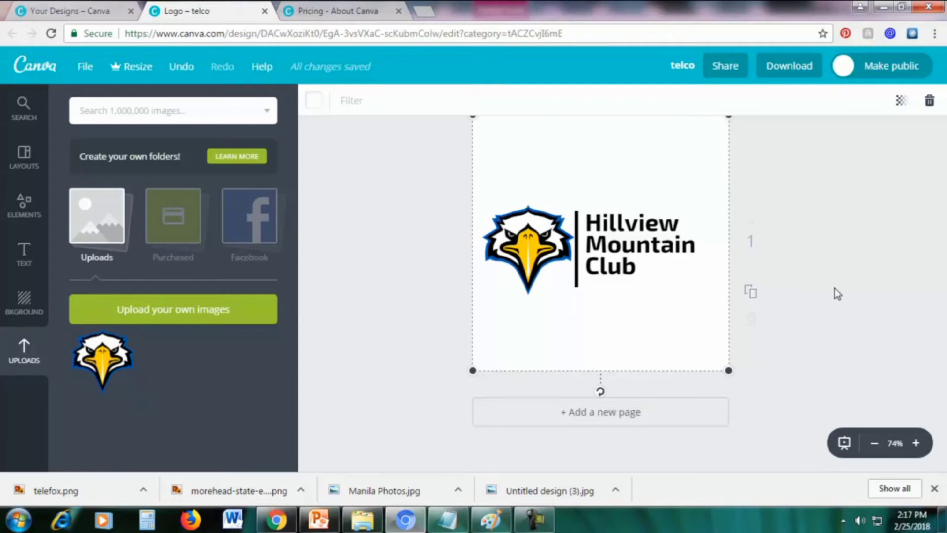
click(316, 523)
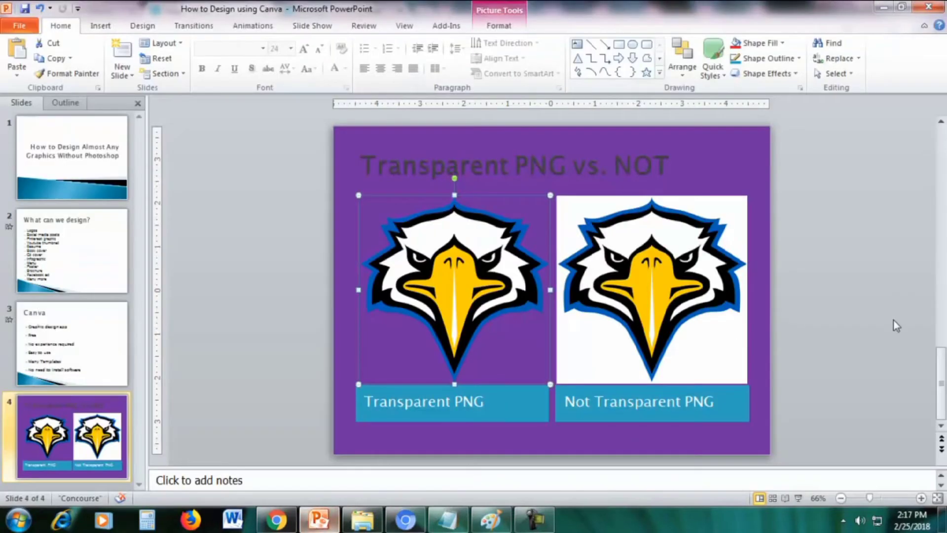
click(905, 310)
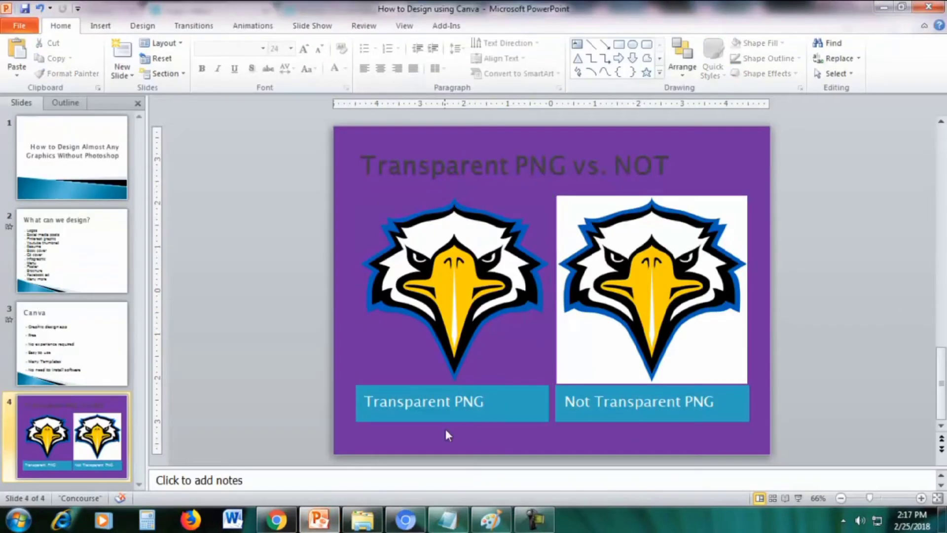
click(462, 279)
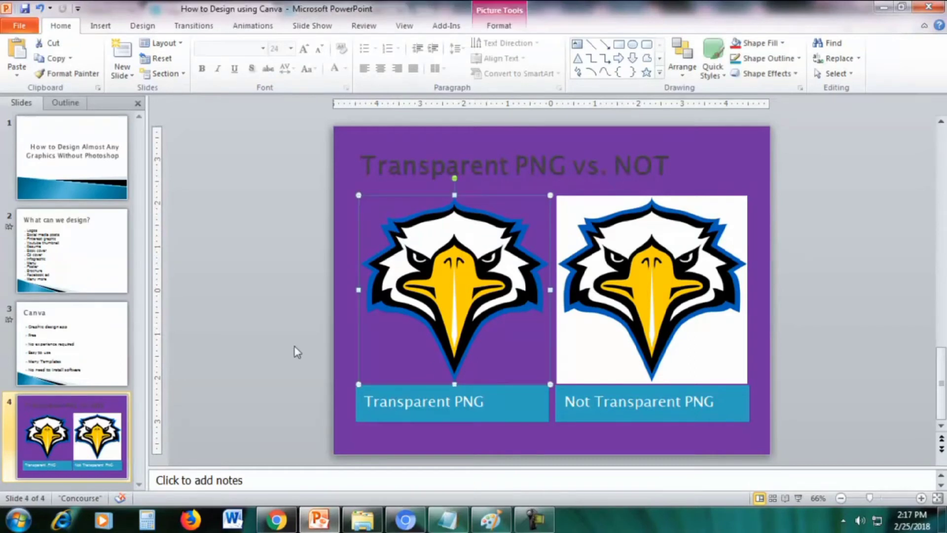
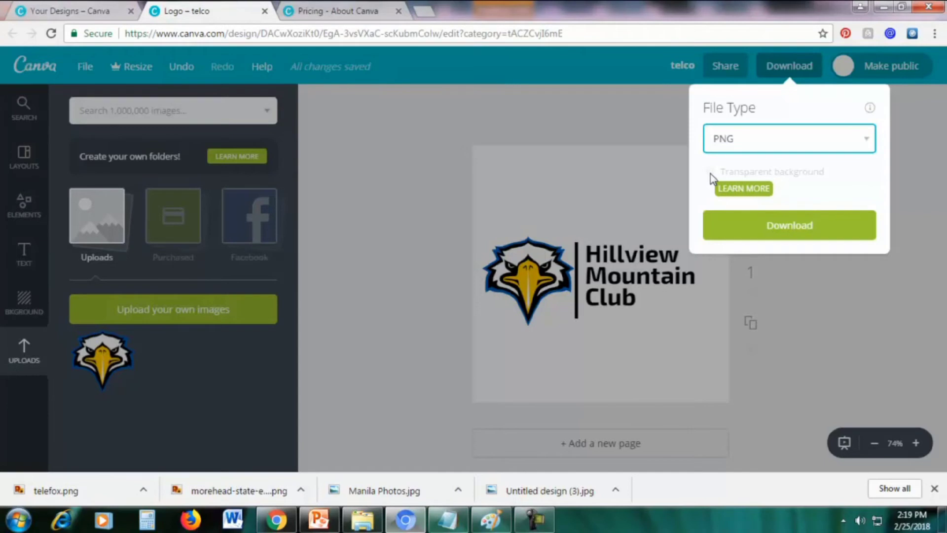
From the PNG Download panel, open the Canva for Work offer about transparent backgrounds
click(743, 198)
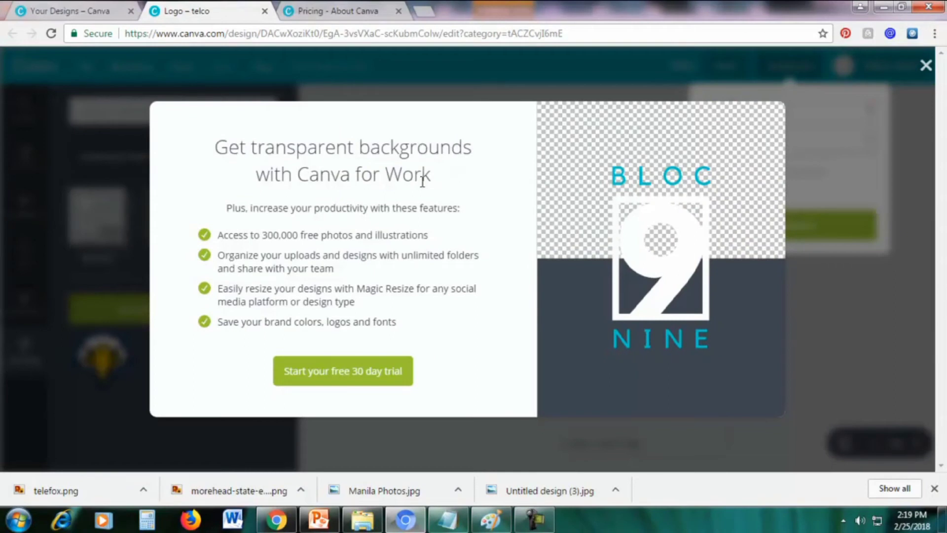
click(339, 13)
scroll(839, 178, down, 2)
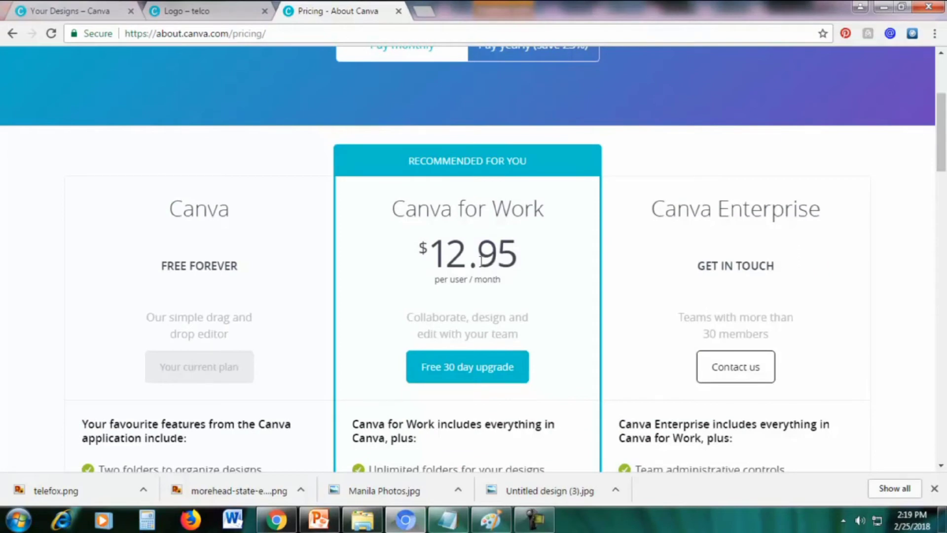
drag(173, 203, 227, 256)
click(227, 254)
drag(943, 147, 944, 169)
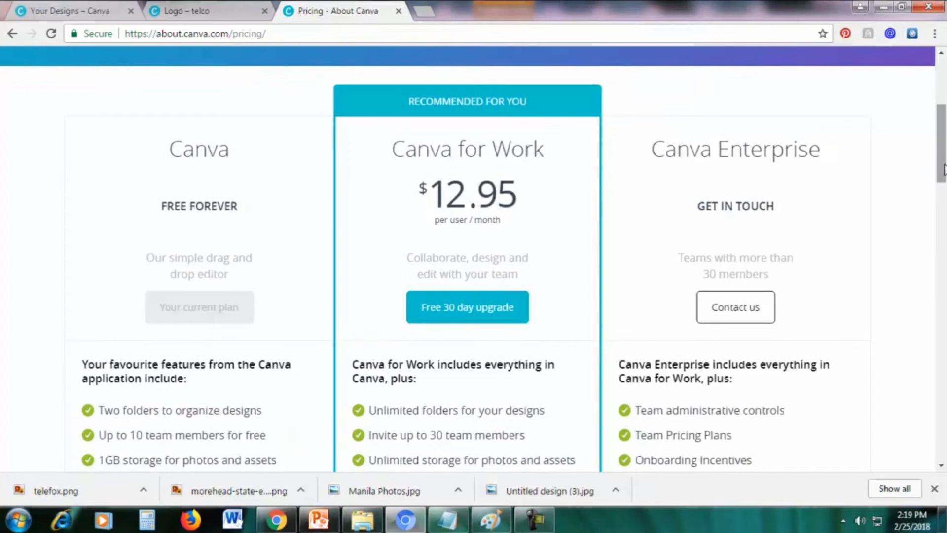
click(195, 13)
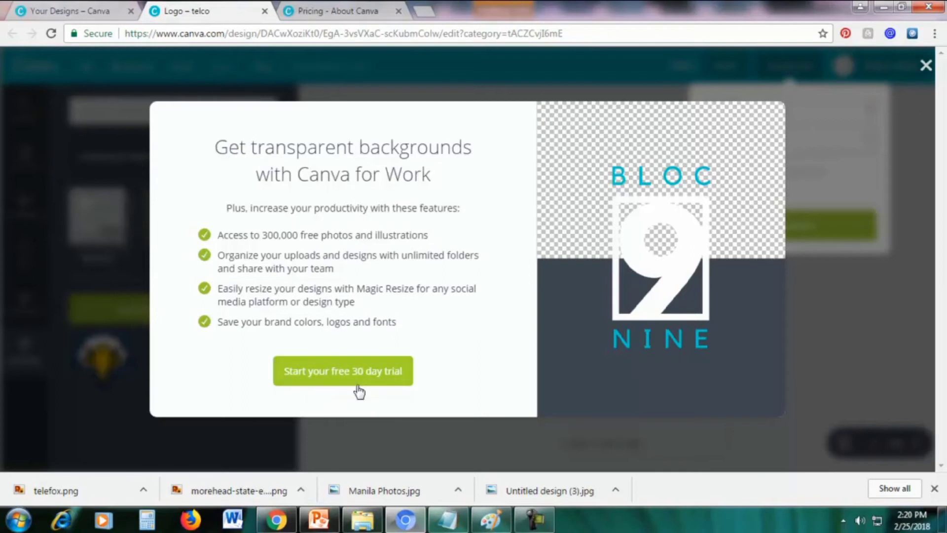
click(926, 65)
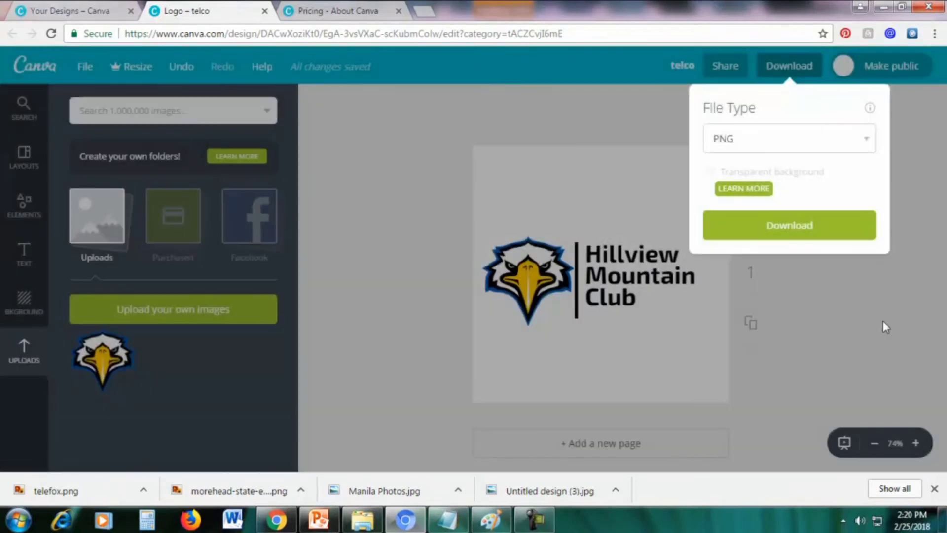
click(925, 168)
click(782, 69)
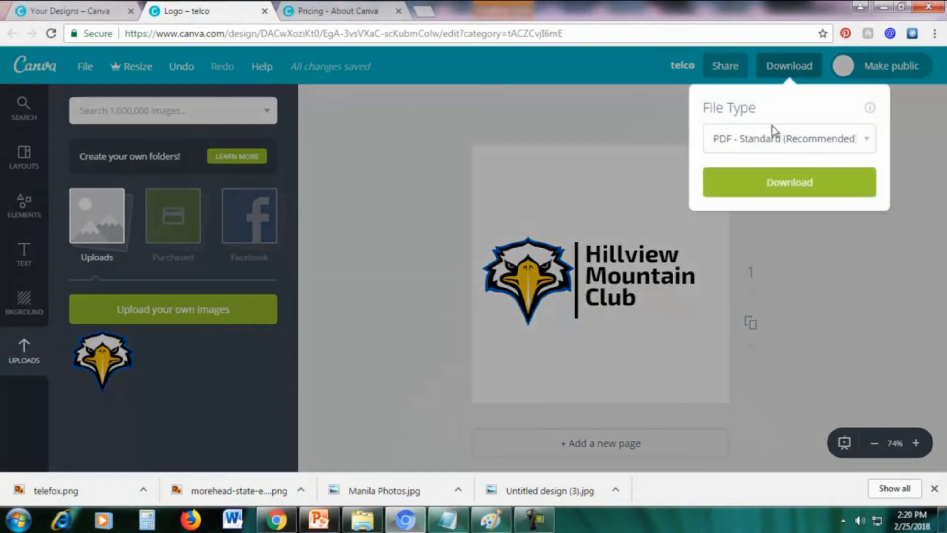
click(773, 137)
click(742, 175)
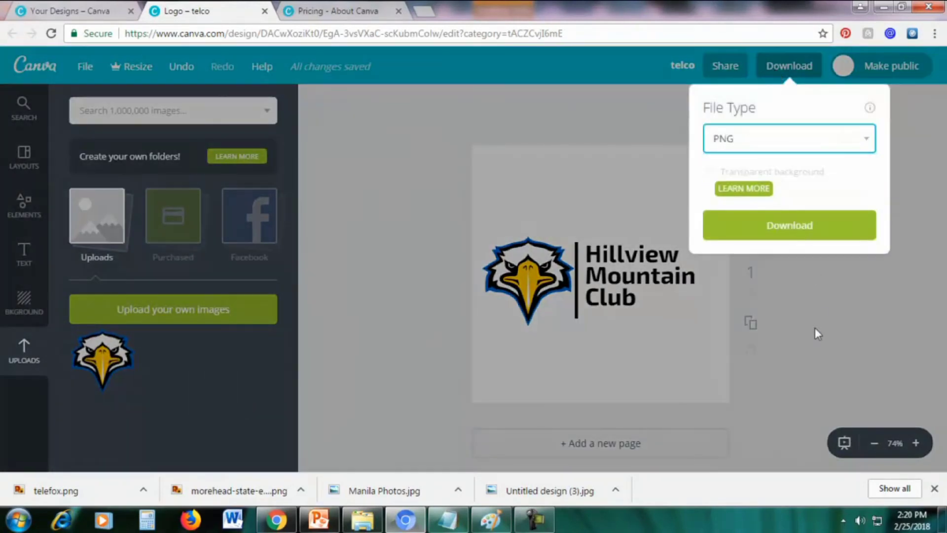
click(750, 190)
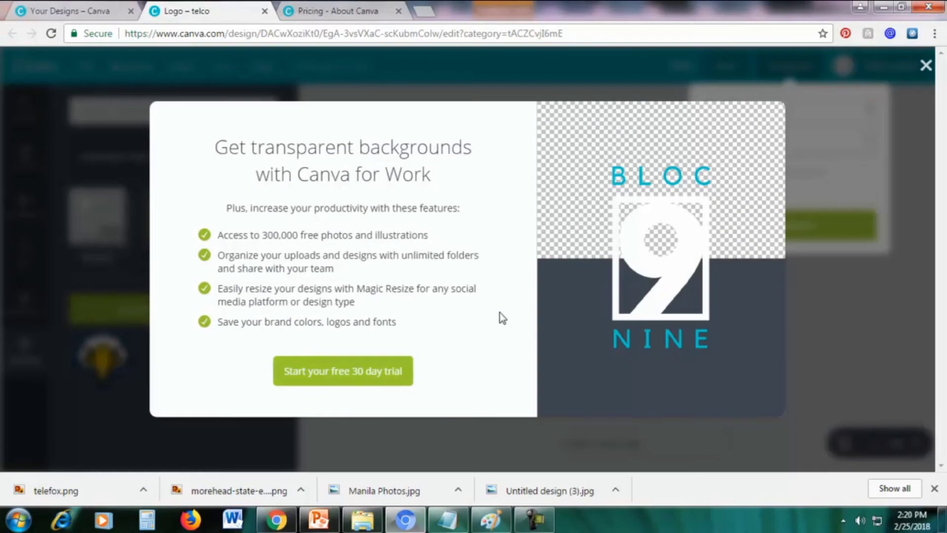
Start the free 30-day Canva for Work trial, enter the payment card details, and claim it
click(350, 371)
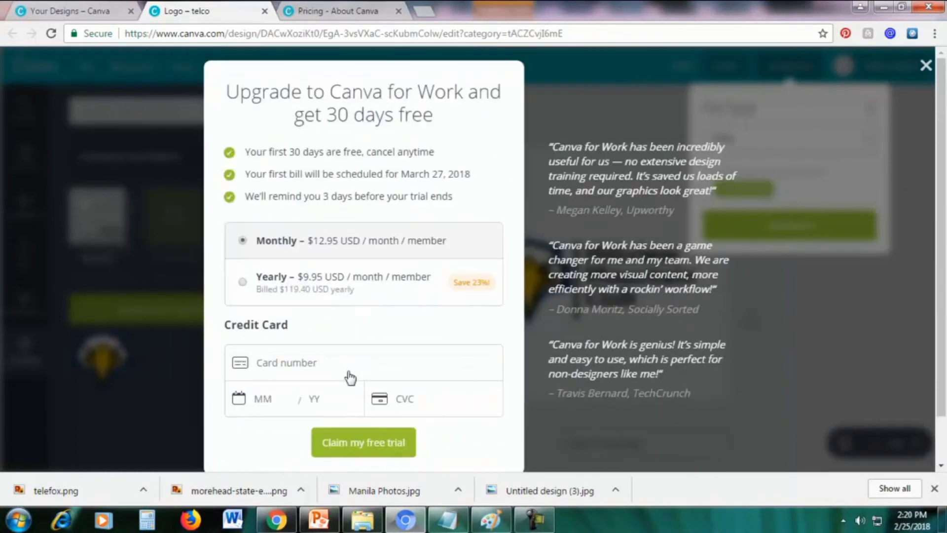
scroll(565, 291, down, 1)
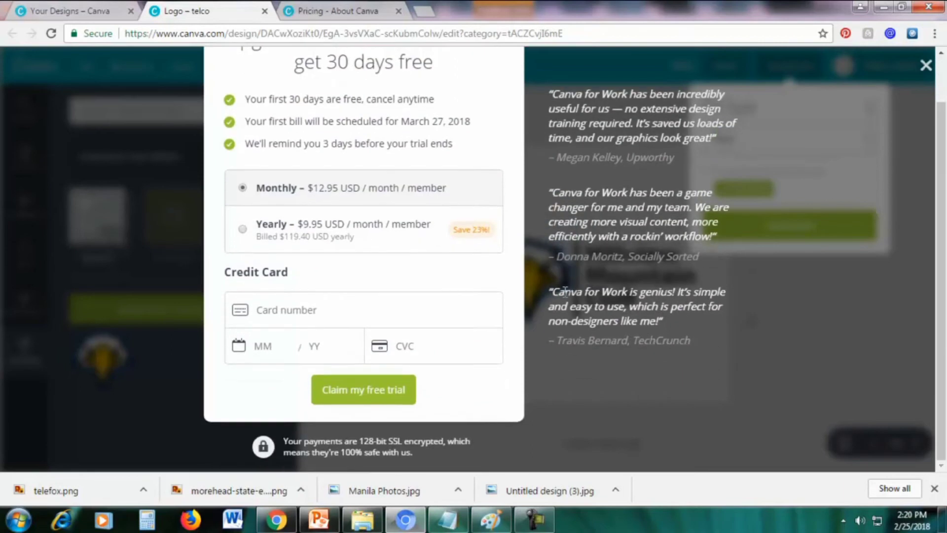
click(313, 312)
click(423, 343)
scroll(623, 290, up, 1)
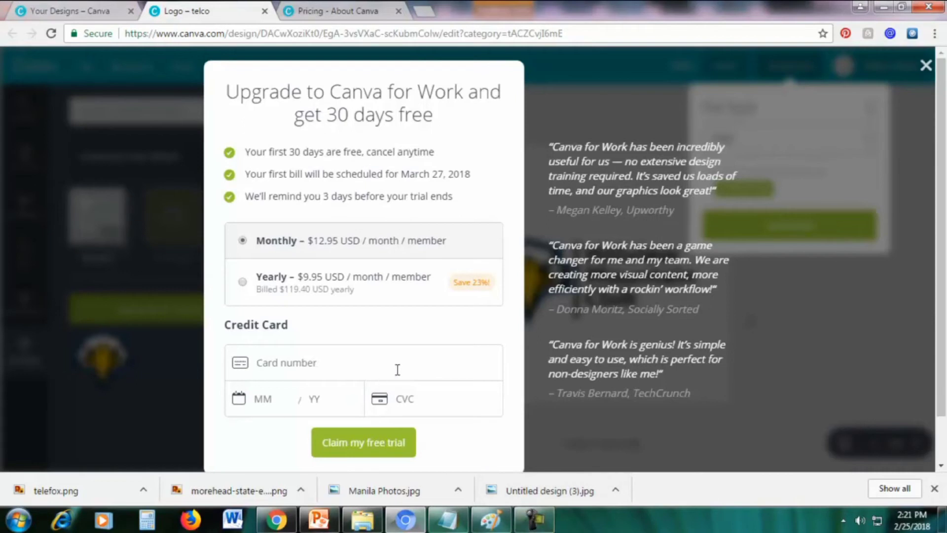
click(526, 523)
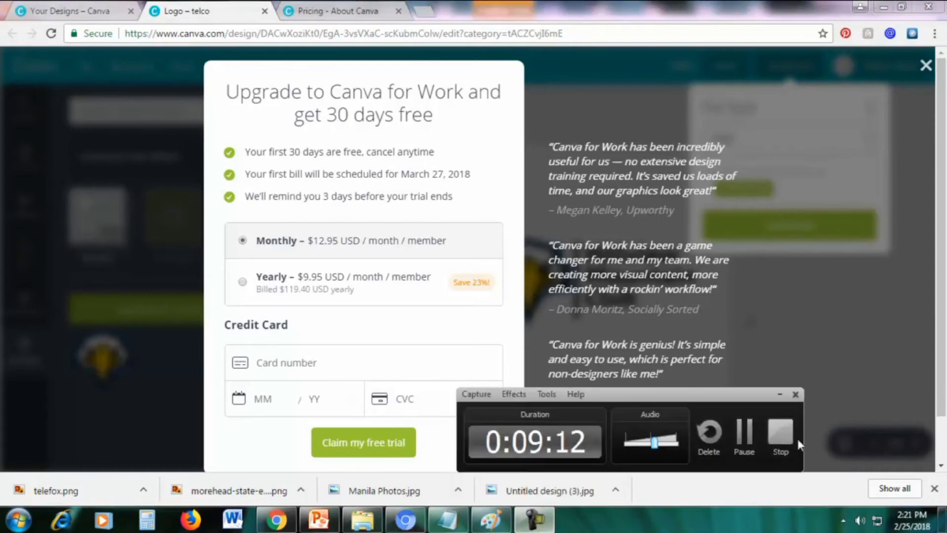
click(744, 437)
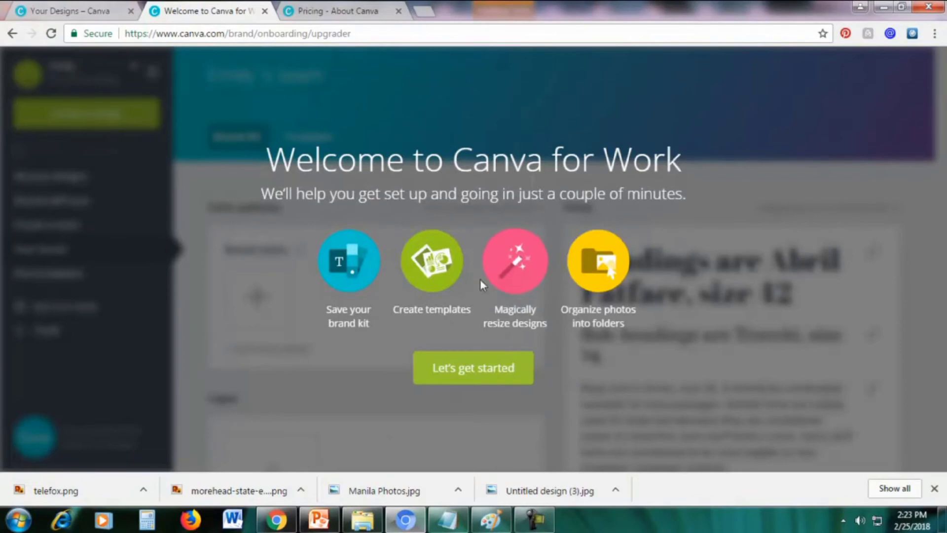
Set up the Brand Kit with an orange brand colour, skipping the logo and brand fonts
click(445, 376)
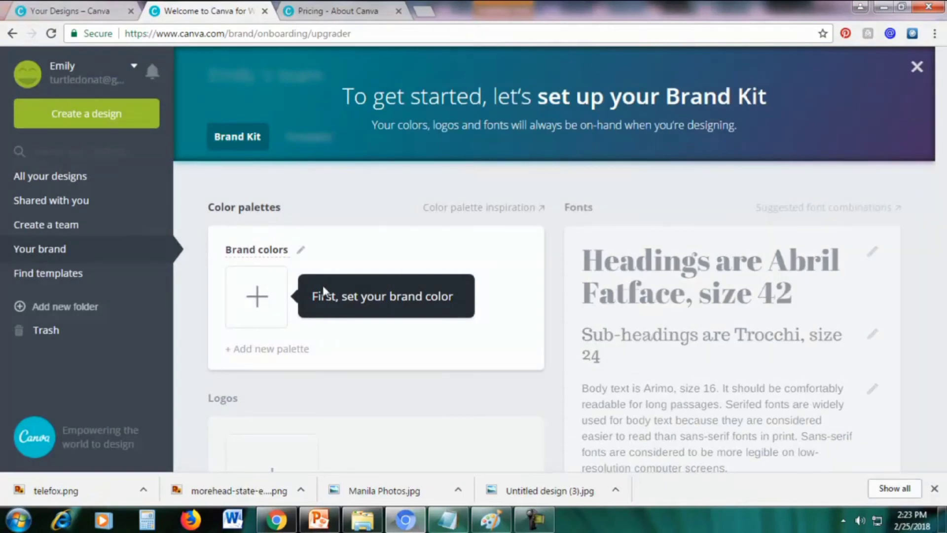
click(254, 304)
scroll(271, 302, down, 4)
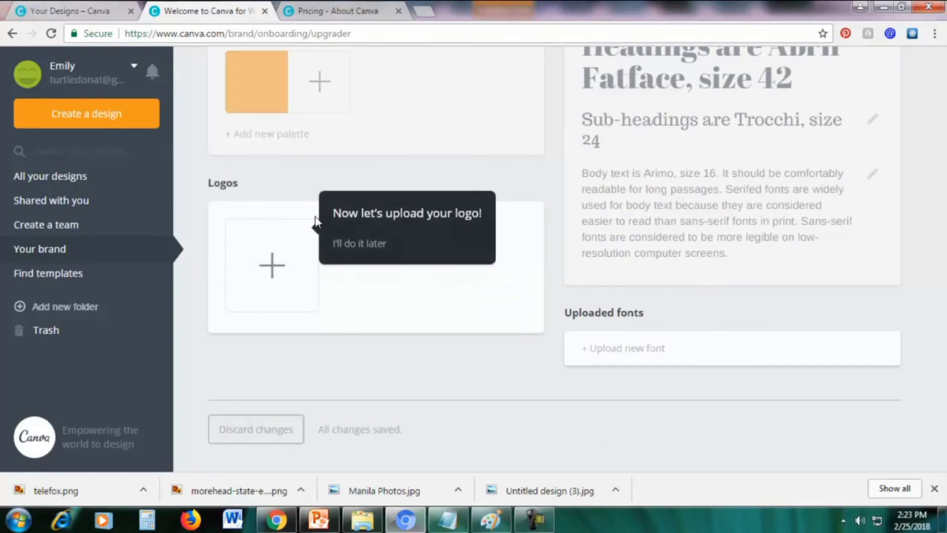
click(355, 244)
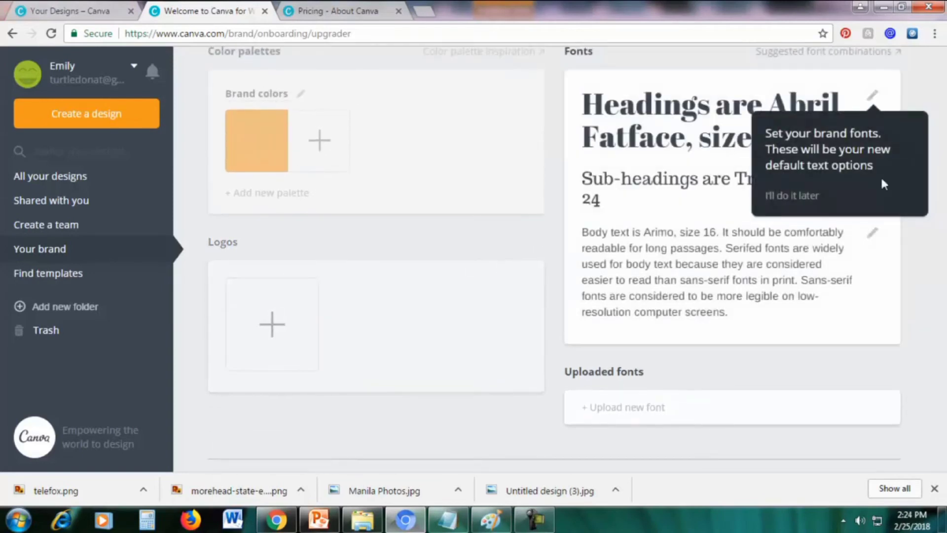
click(775, 197)
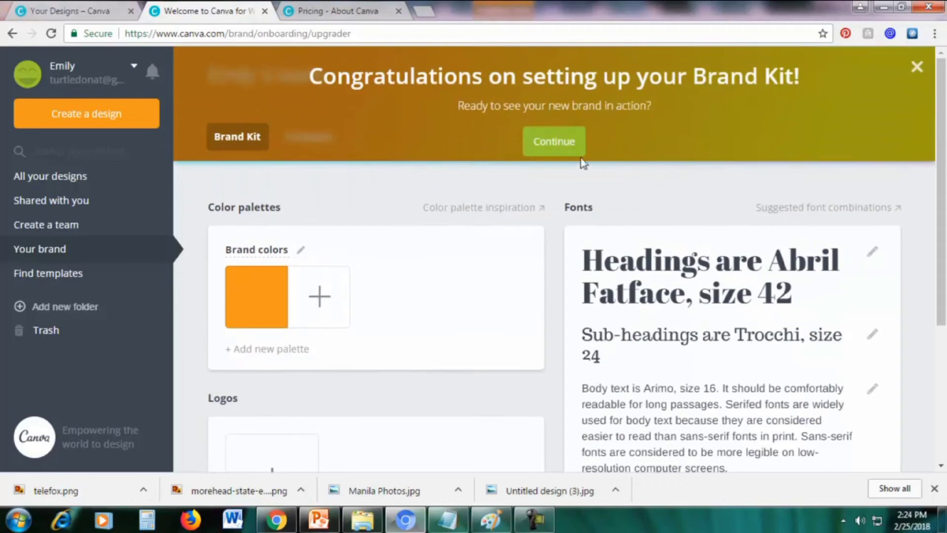
click(550, 143)
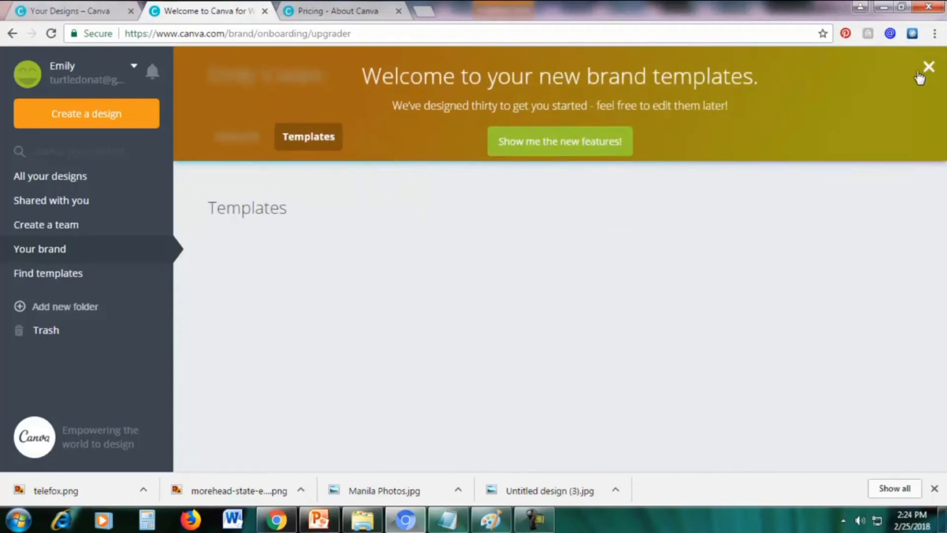
Dismiss the brand templates welcome and go to All your designs
click(928, 68)
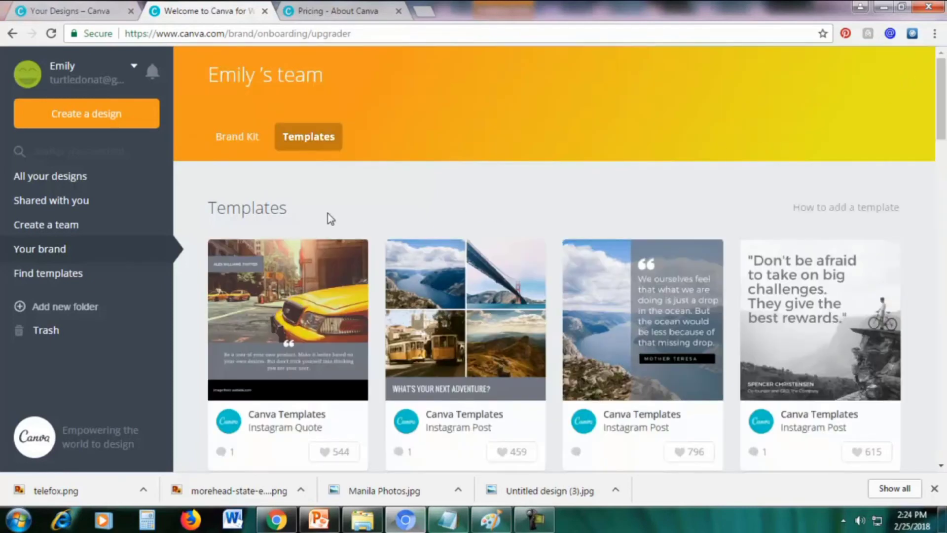
scroll(477, 224, down, 4)
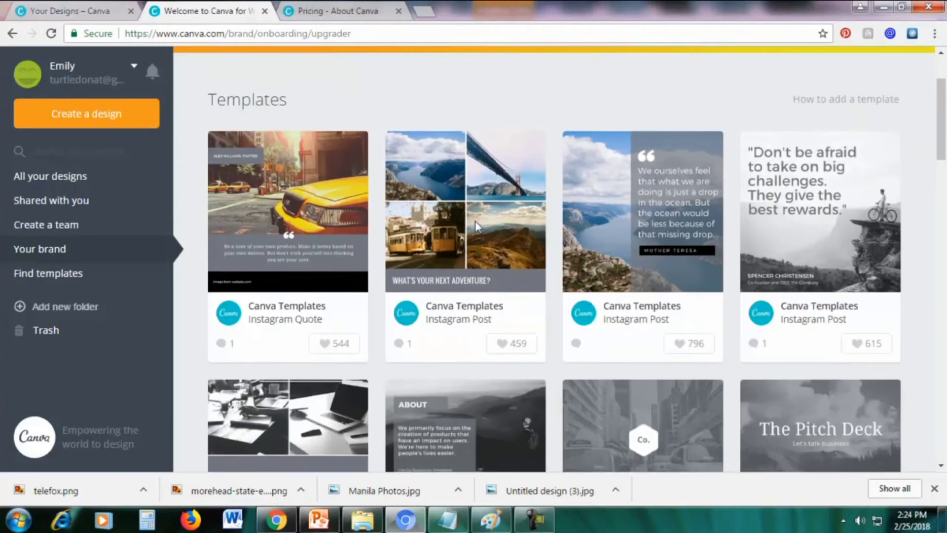
scroll(477, 231, down, 4)
scroll(444, 227, up, 9)
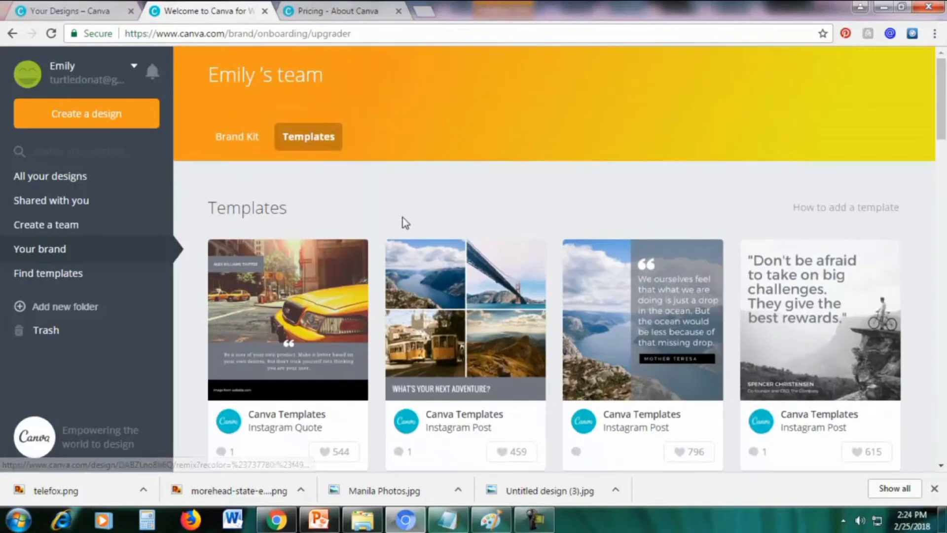
click(57, 175)
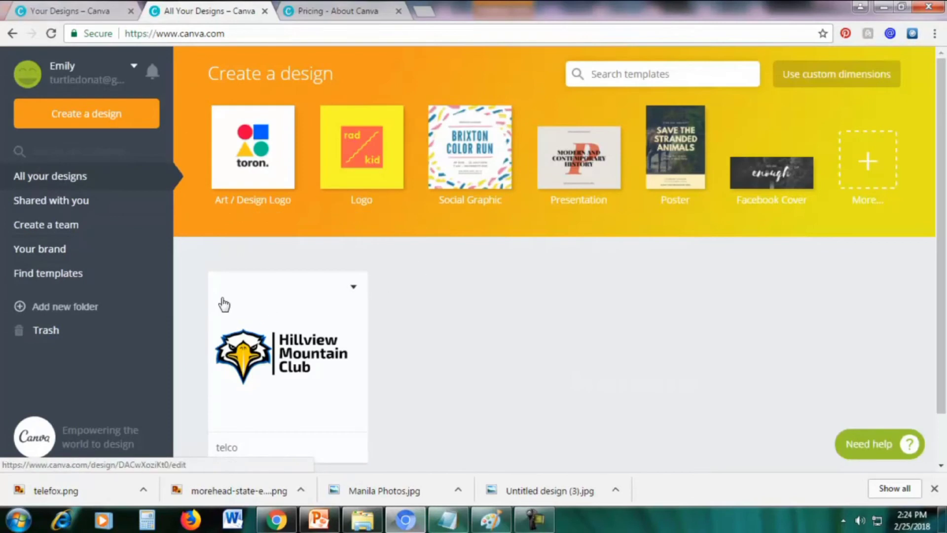
Open the telco logo design and download it as a PNG with transparent background
click(266, 289)
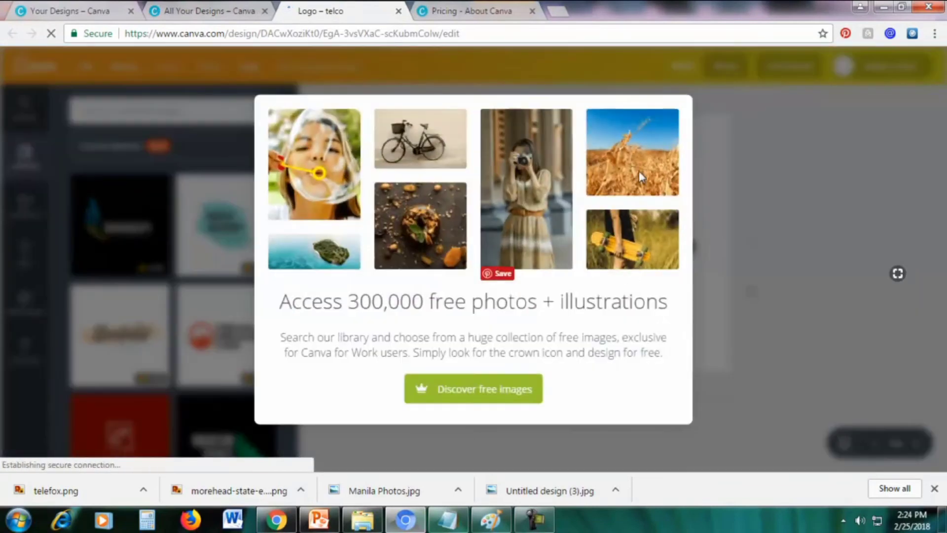
click(753, 106)
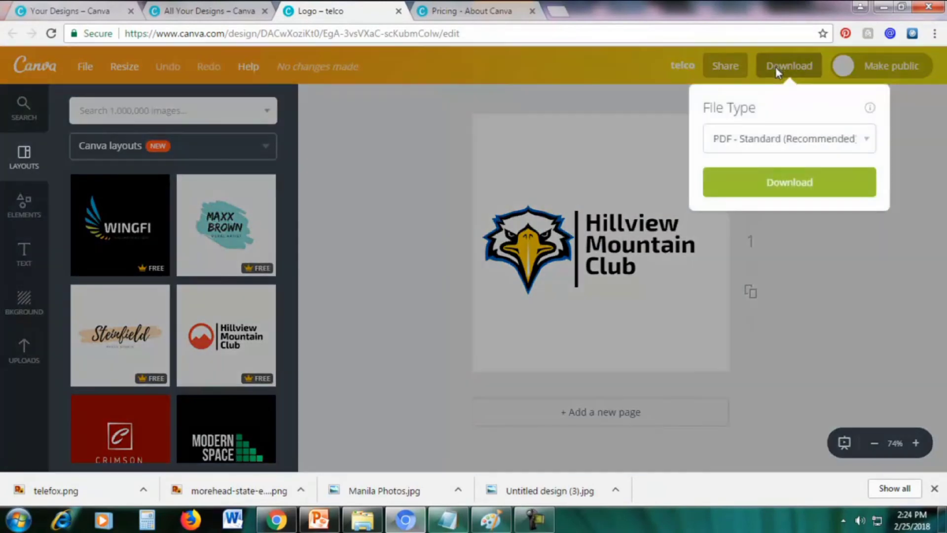
click(756, 138)
click(738, 176)
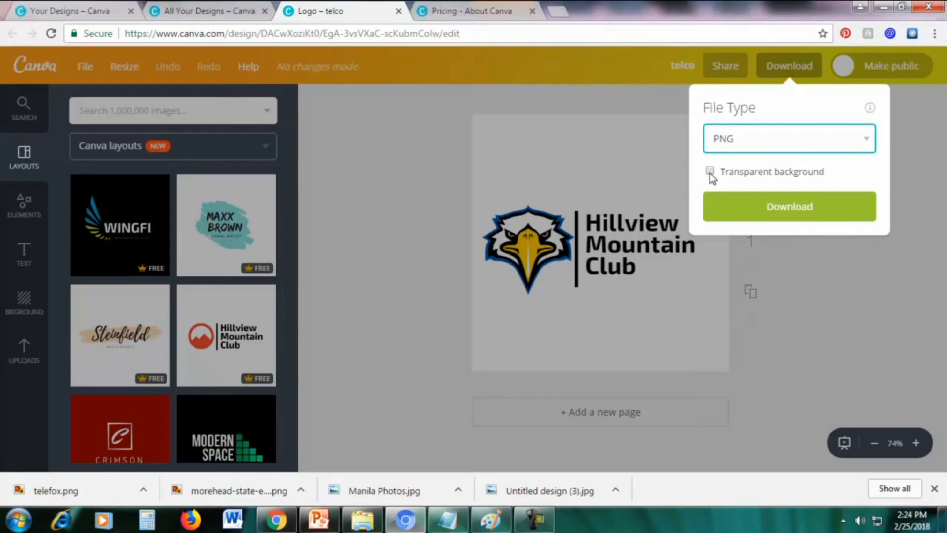
click(710, 172)
click(793, 207)
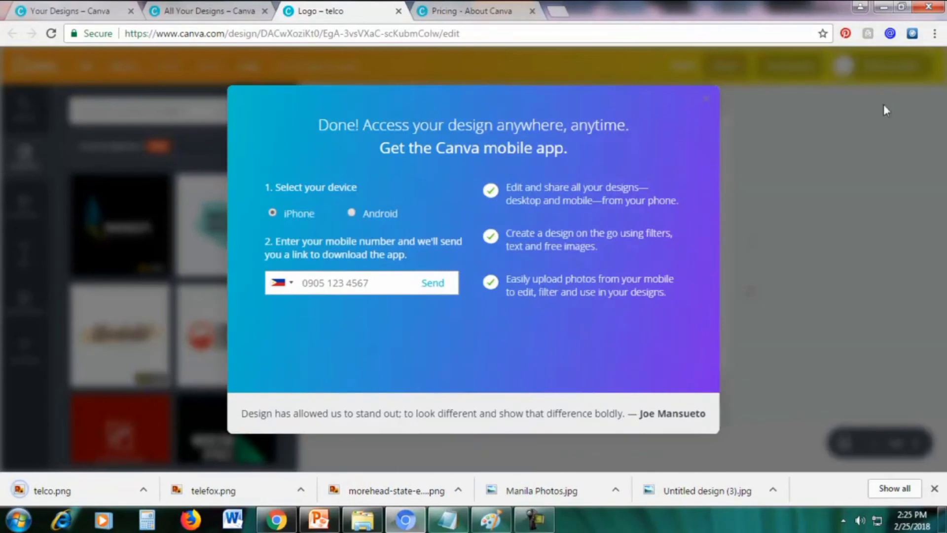
click(706, 99)
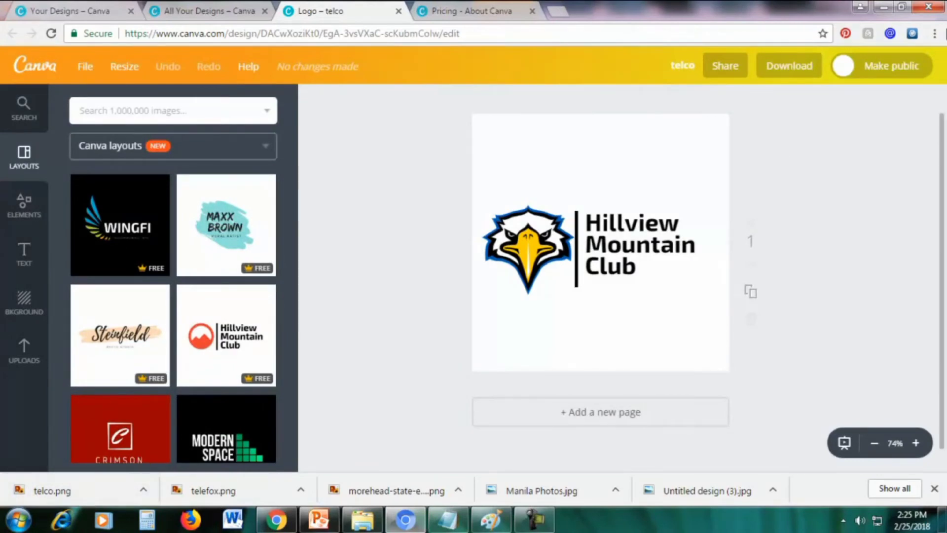
View the downloaded telco.png from Chrome's Downloads list
click(935, 33)
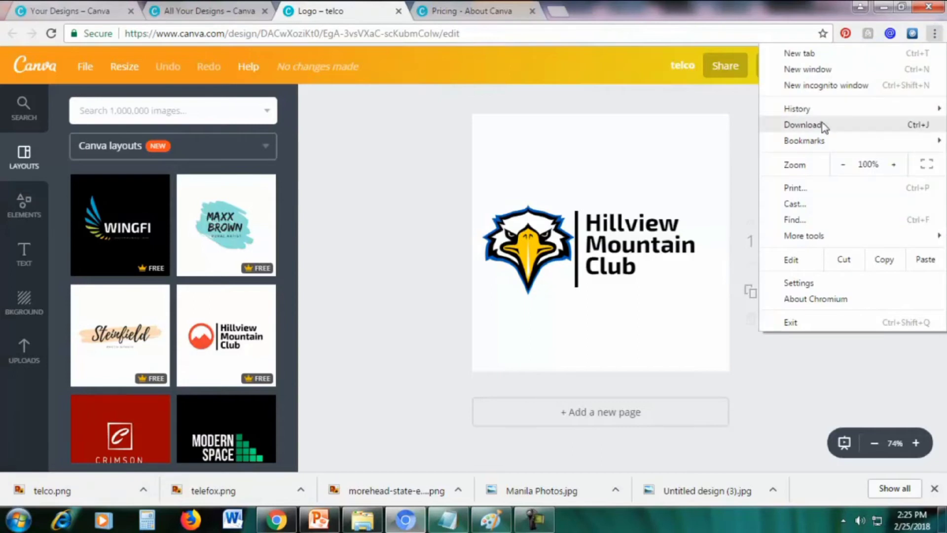
click(803, 125)
click(344, 144)
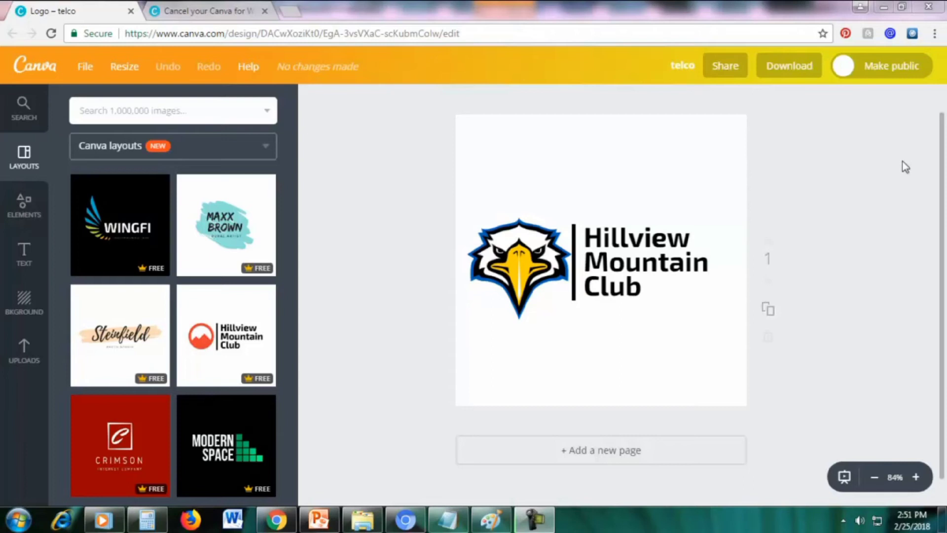
Back in the Canva editor, select the whole web address in the address bar
click(257, 33)
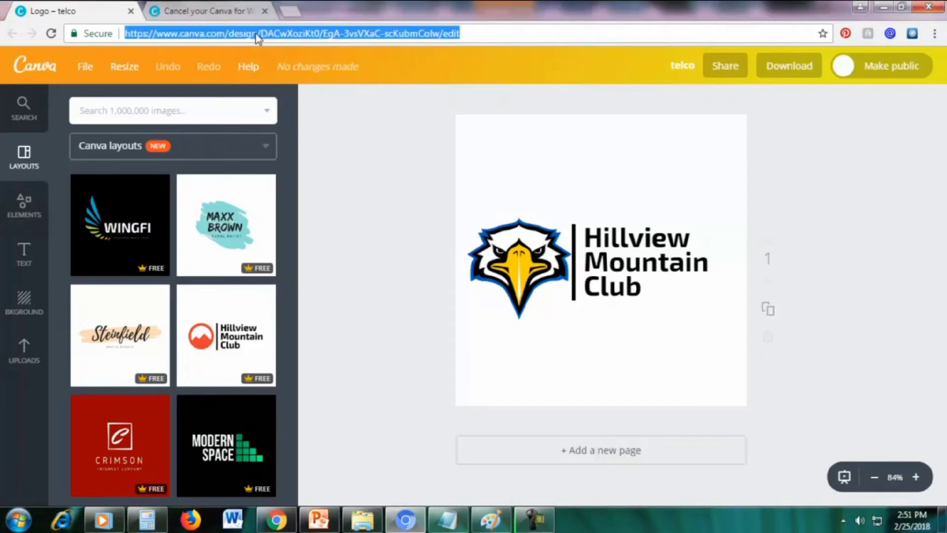
click(239, 39)
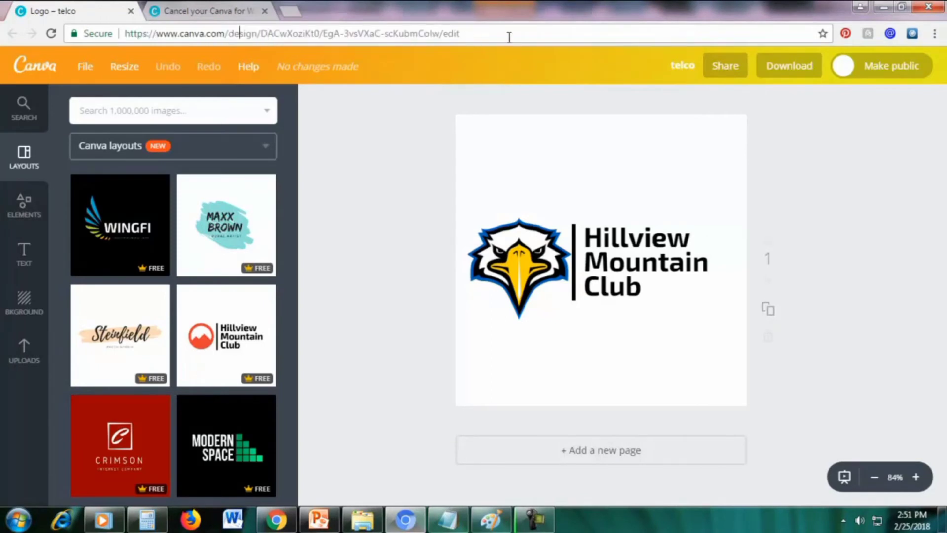
click(525, 33)
drag(479, 33, 119, 42)
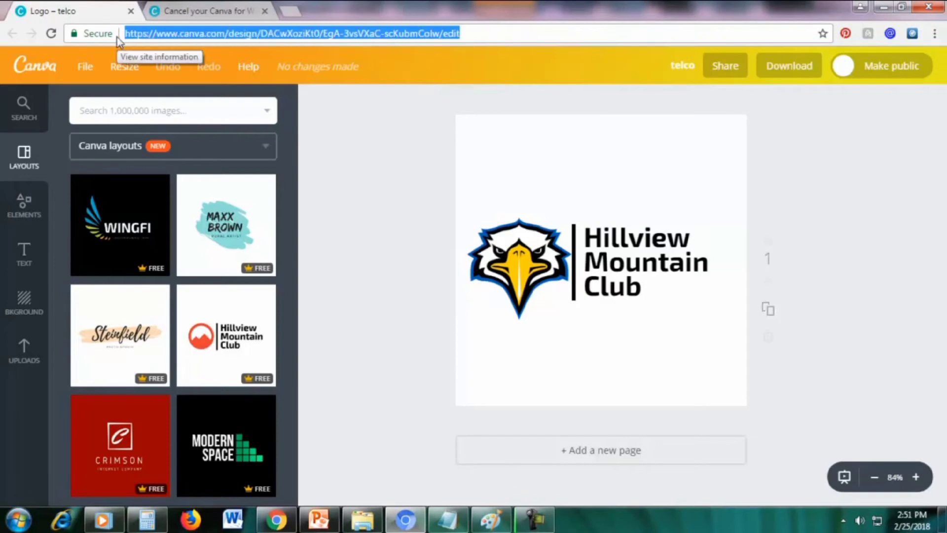
Go to canva.com and open Account settings from the account name menu
key(BackSpace)
text(canva)
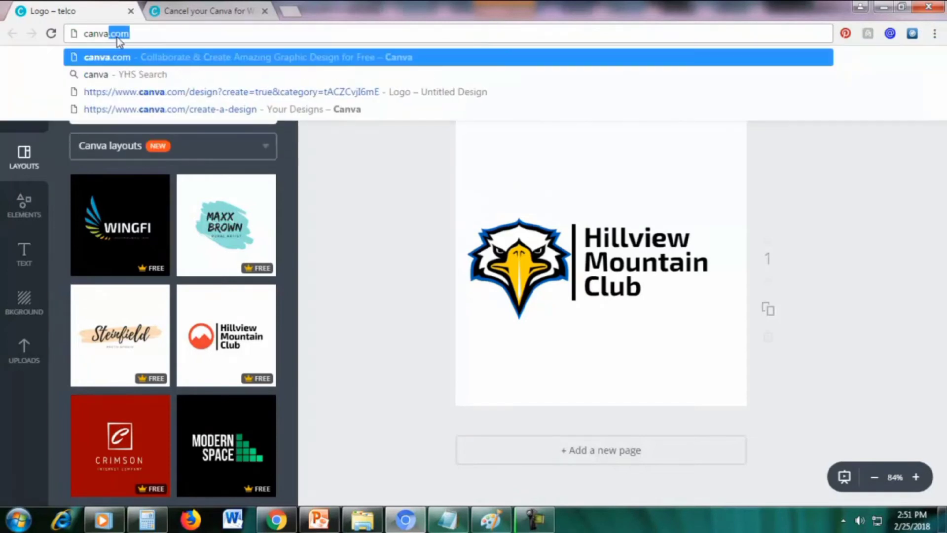
key(Return)
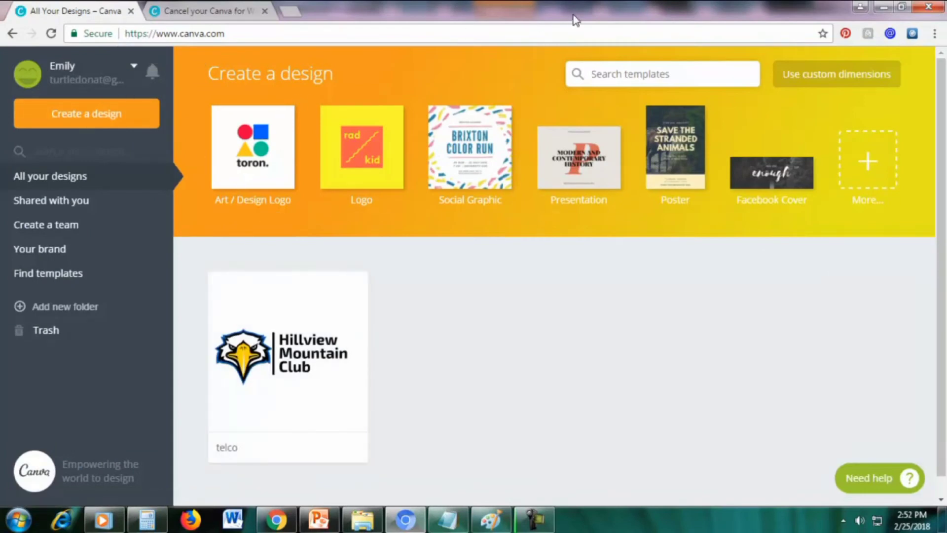
click(61, 68)
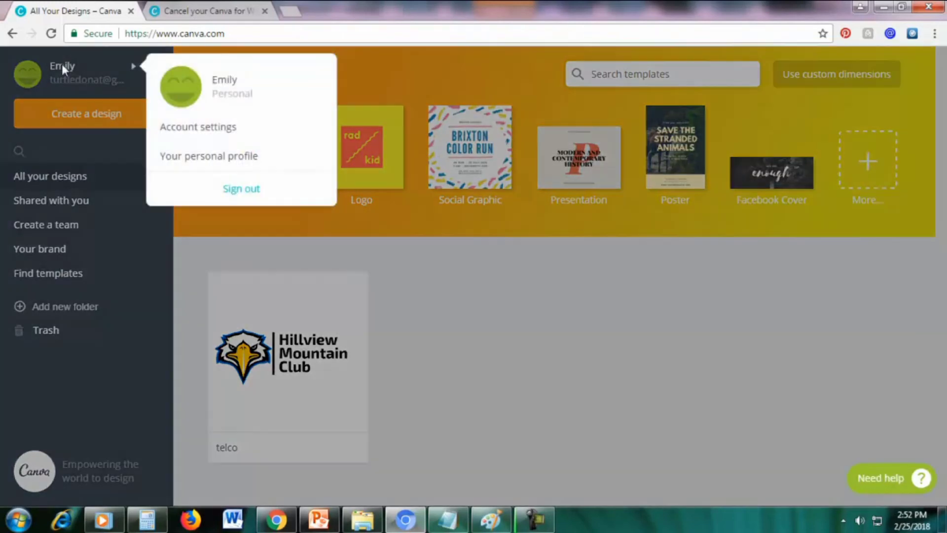
click(225, 128)
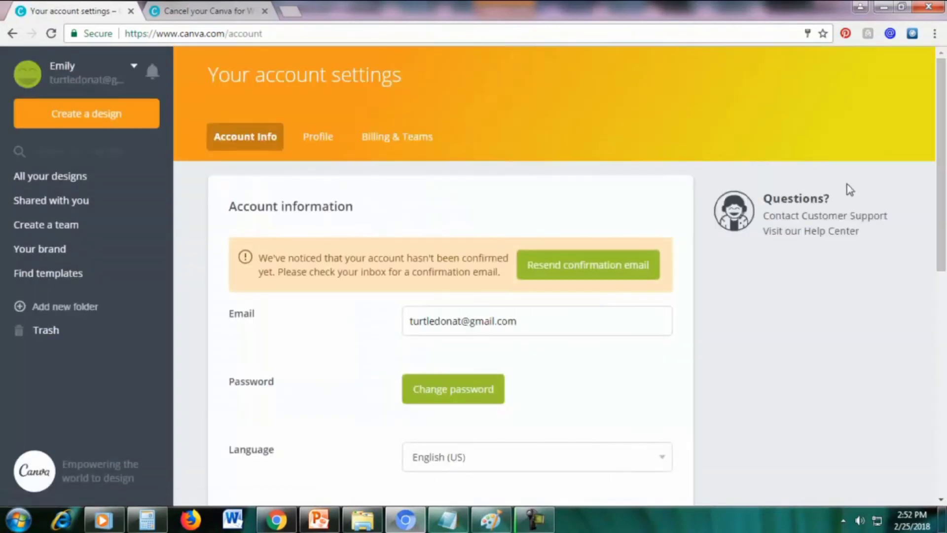
Under Billing & Teams, compare Yearly $9.95 and Monthly $12.95 plans, keeping Monthly
click(391, 140)
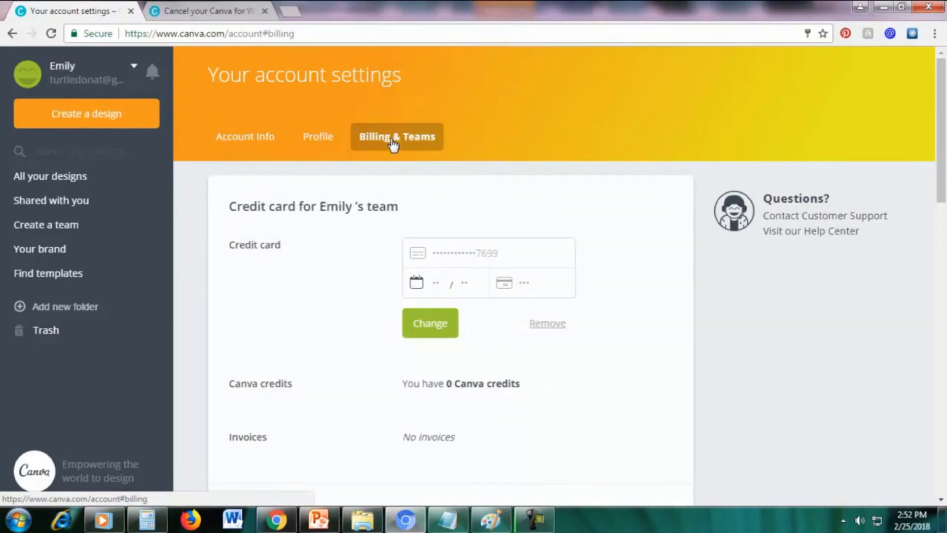
scroll(929, 208, down, 7)
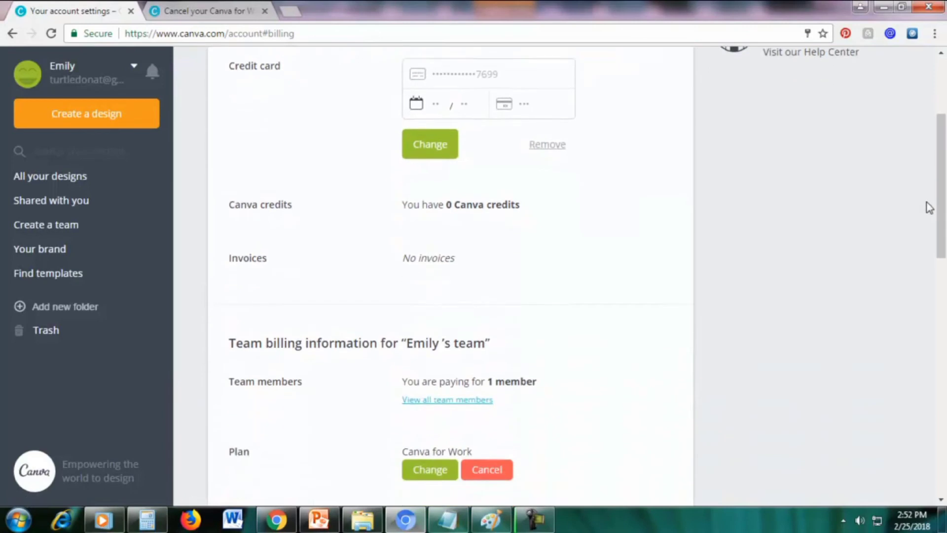
scroll(929, 207, down, 1)
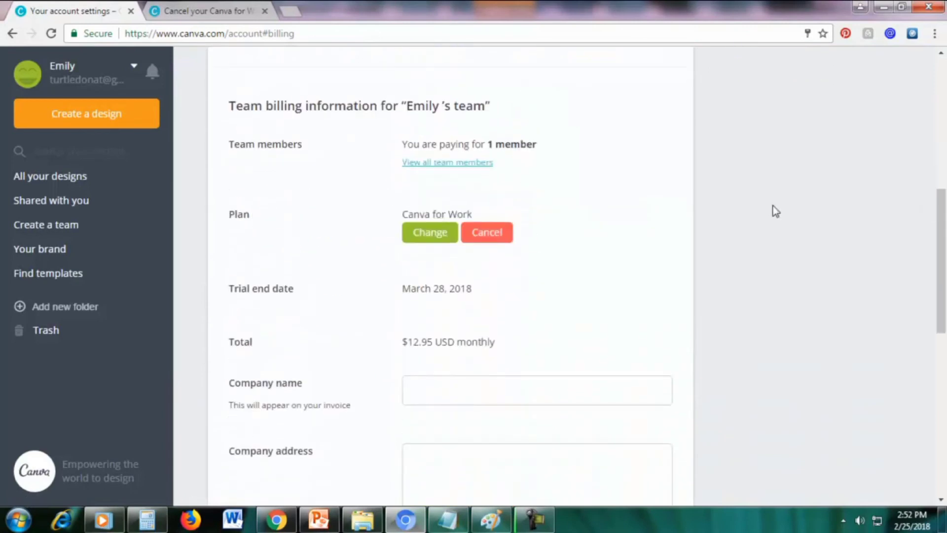
drag(236, 216, 252, 216)
click(257, 218)
click(424, 244)
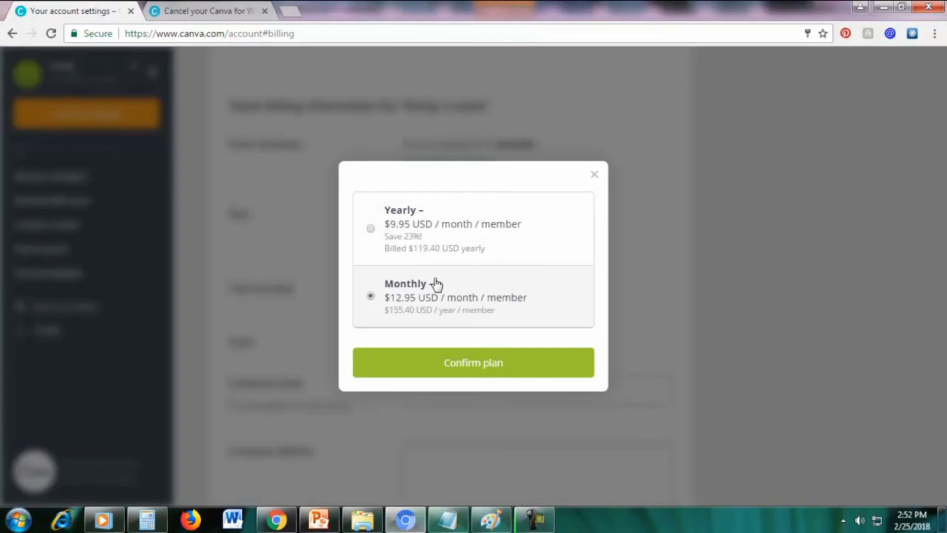
click(373, 236)
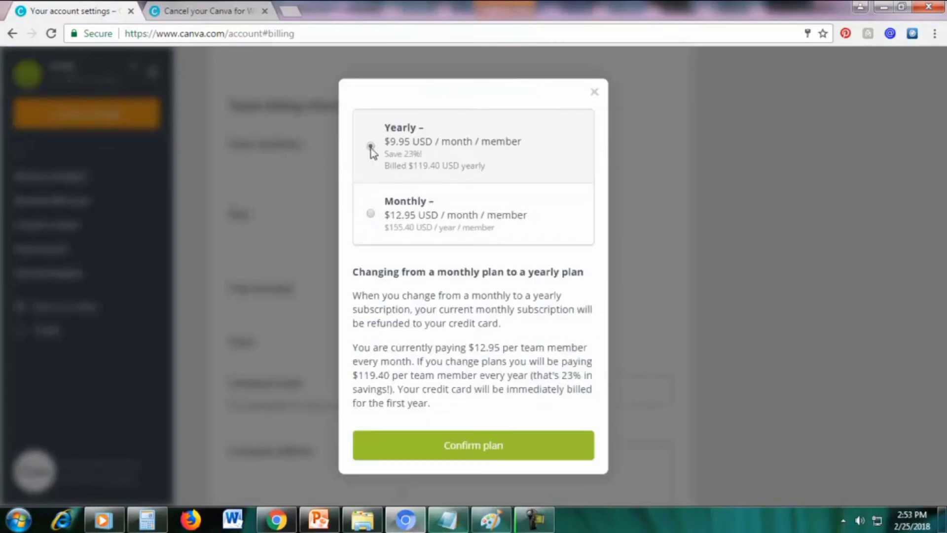
click(370, 214)
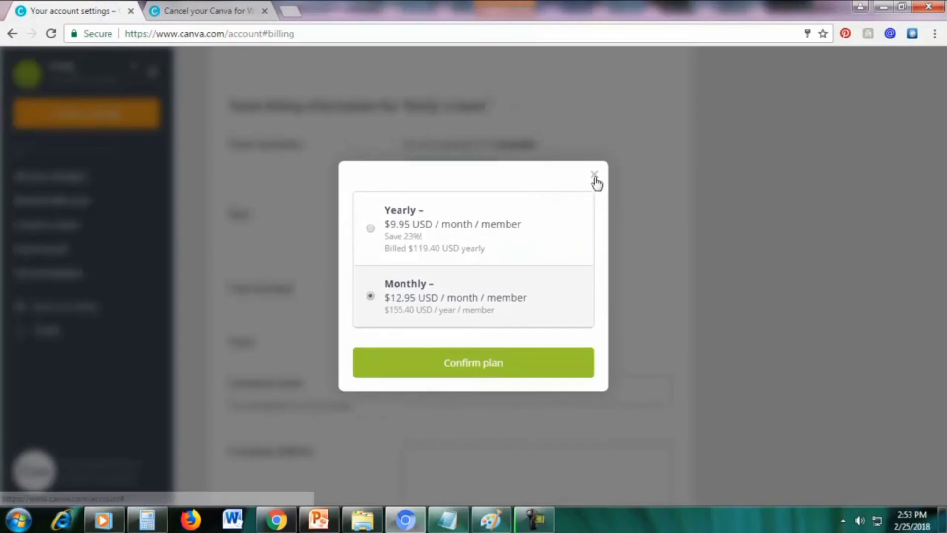
click(595, 174)
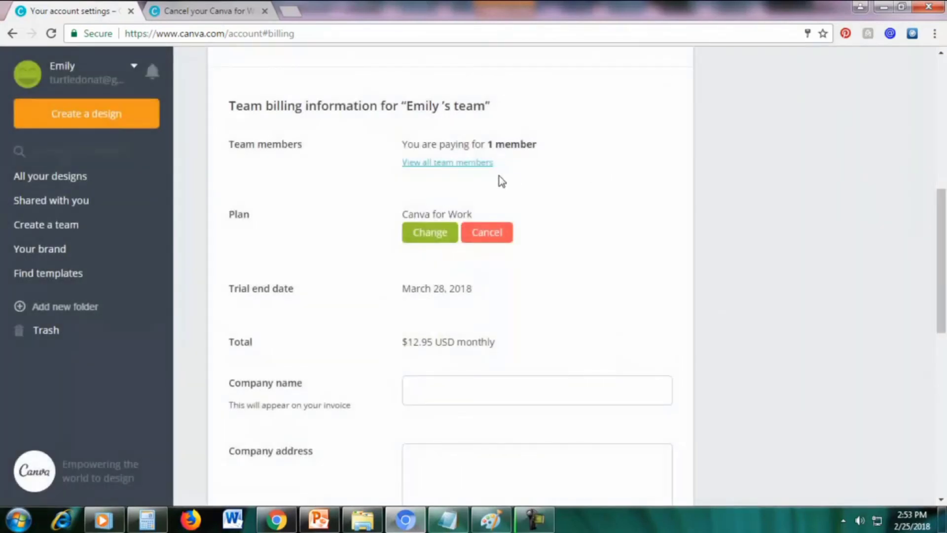
Cancel the plan with 'Cancel my subscription' and answer 'No thanks' to the survey
click(486, 236)
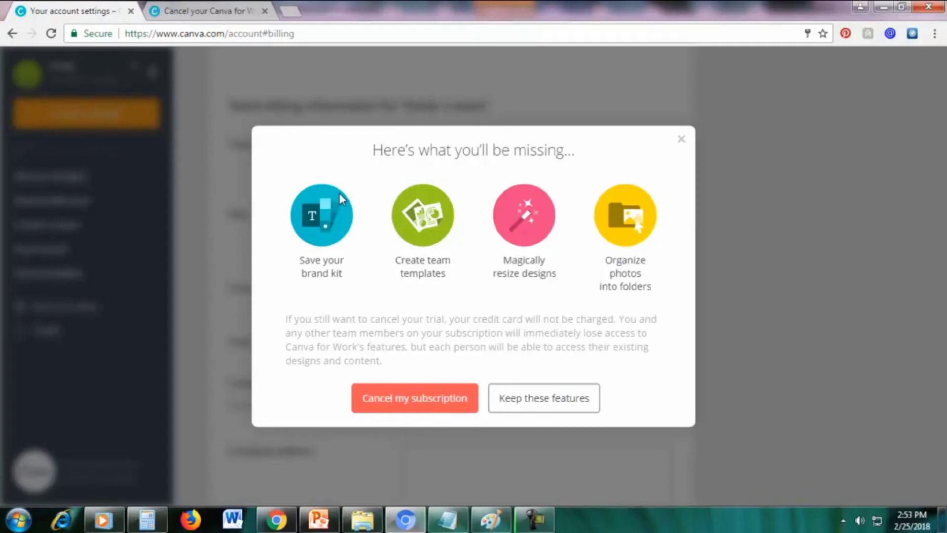
click(396, 404)
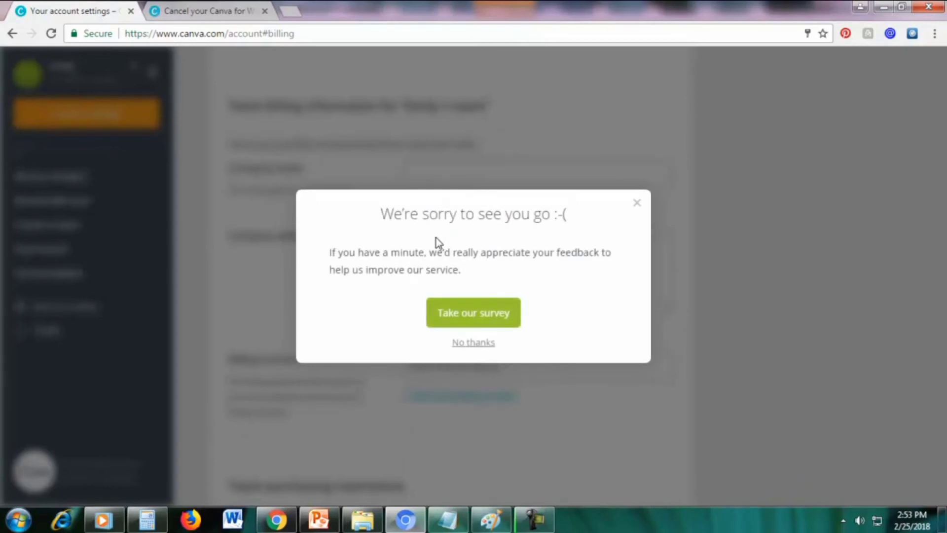
click(467, 342)
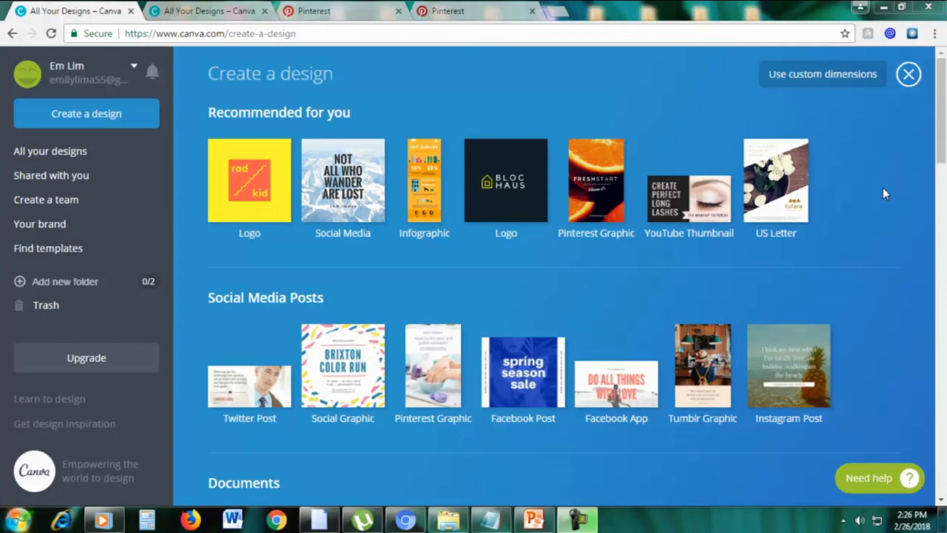
Switch to the Pinterest tab and scroll into its home feed of pins
click(416, 7)
scroll(942, 250, down, 1)
Scroll through Pinterest's blogging pins, then return to the 'All Your Designs – Canva' tab
drag(943, 249, 943, 67)
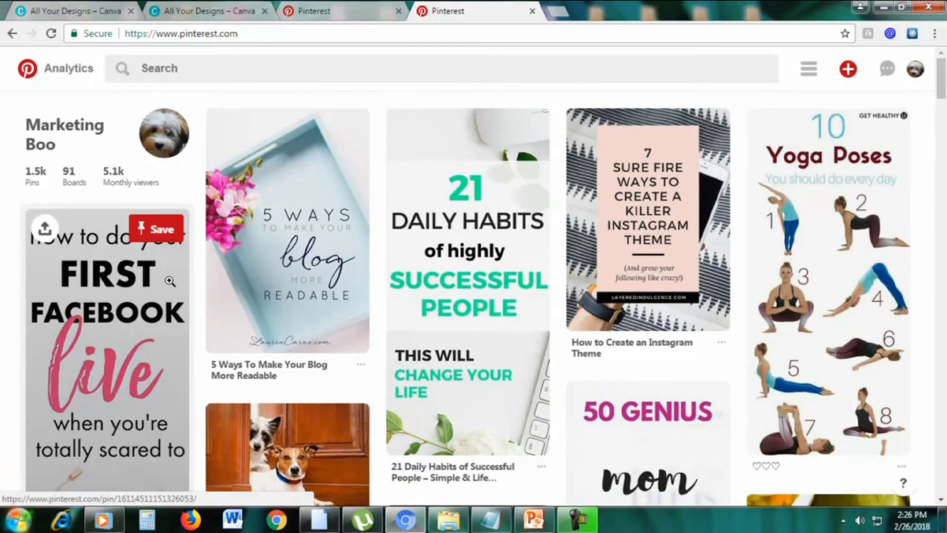
scroll(717, 224, down, 4)
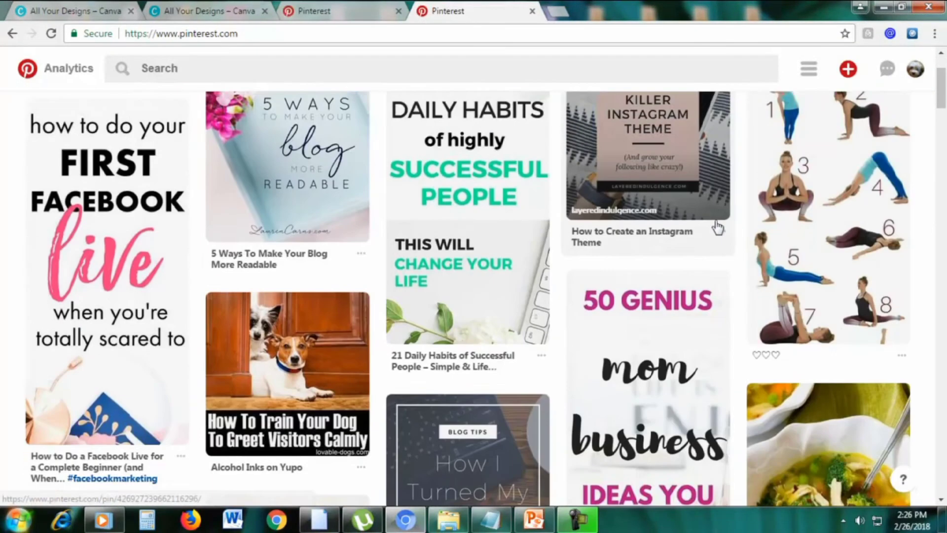
scroll(715, 222, down, 8)
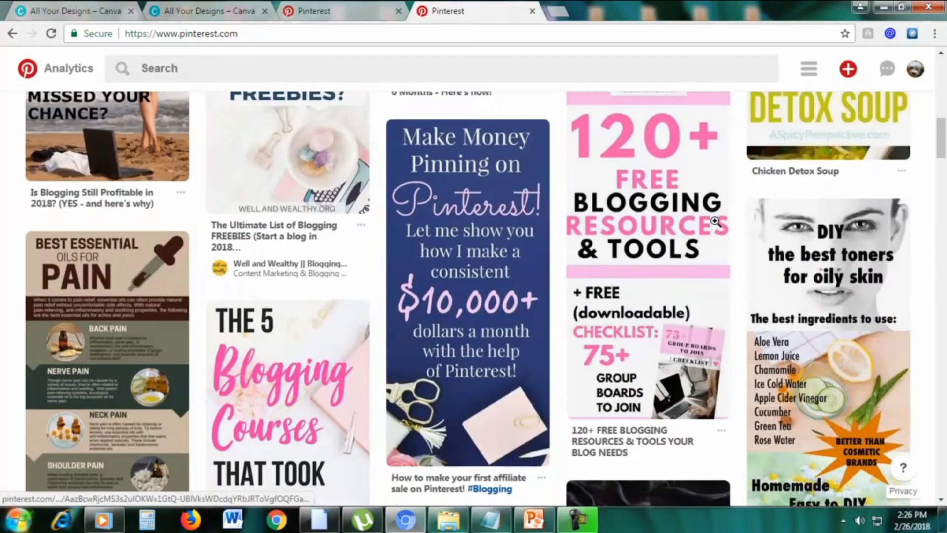
scroll(642, 256, up, 2)
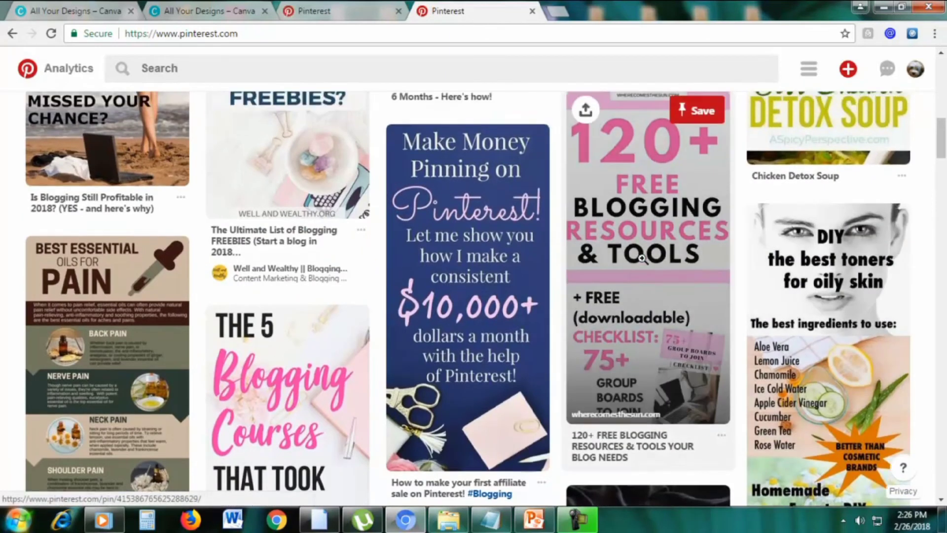
scroll(636, 247, down, 2)
scroll(634, 232, up, 2)
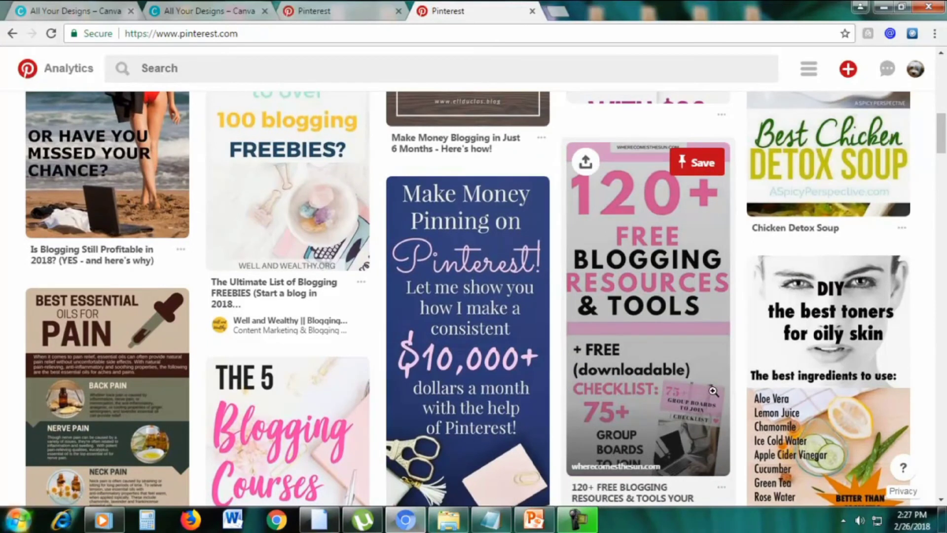
scroll(604, 441, down, 4)
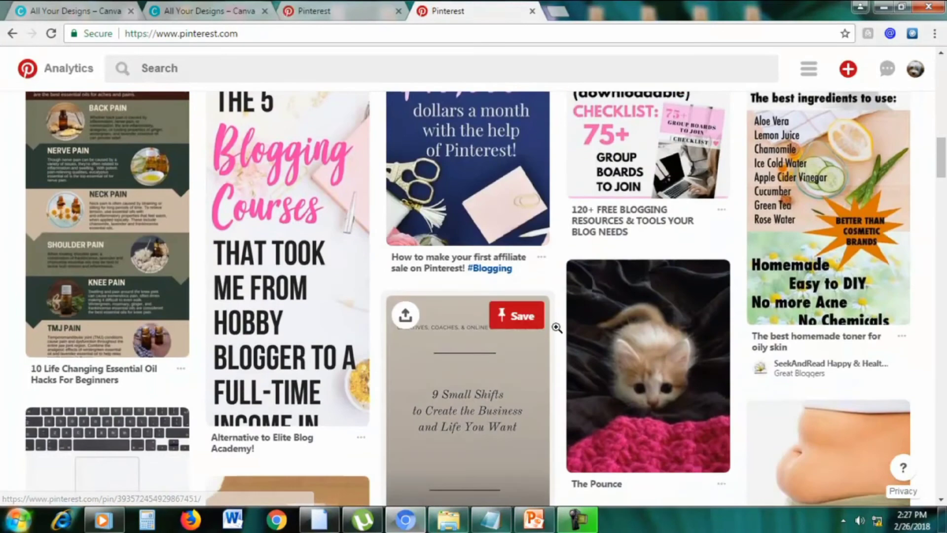
scroll(600, 296, down, 15)
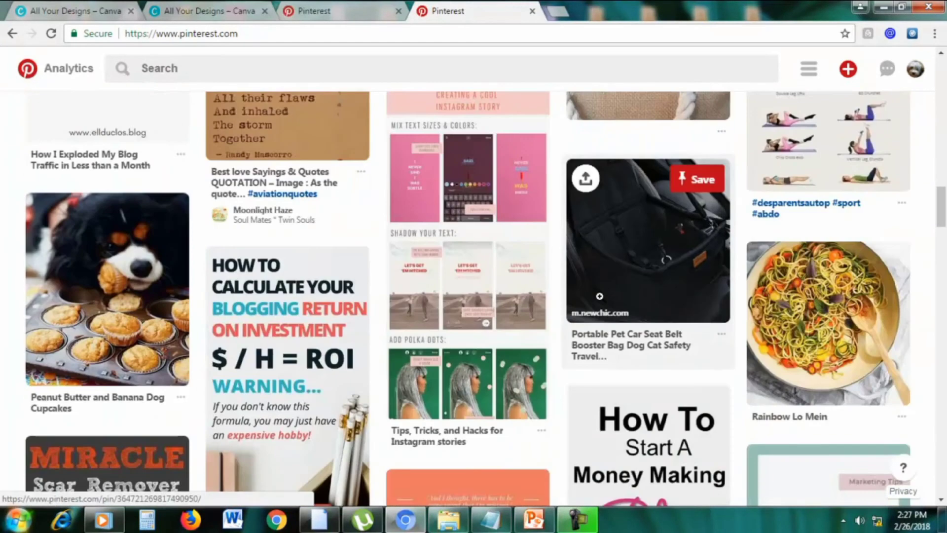
scroll(601, 297, up, 6)
scroll(601, 296, down, 4)
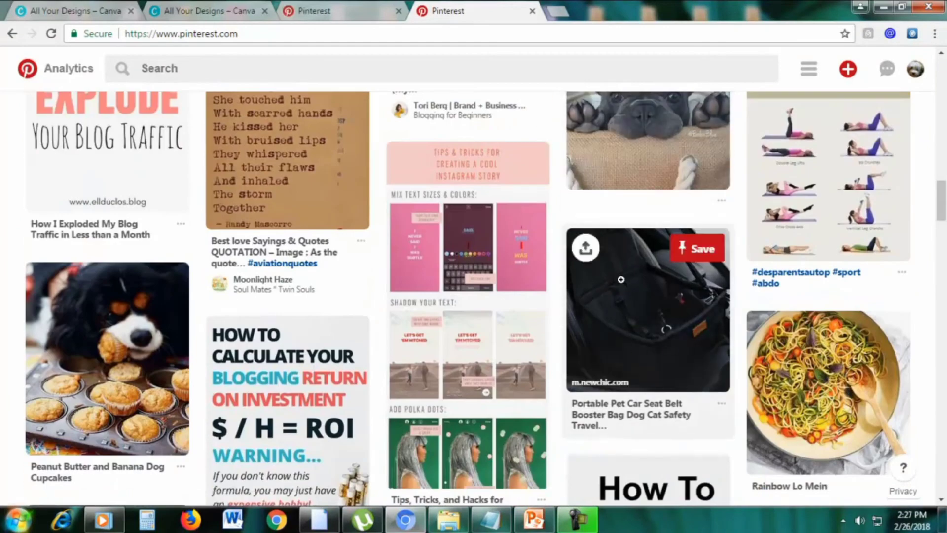
scroll(686, 311, down, 1)
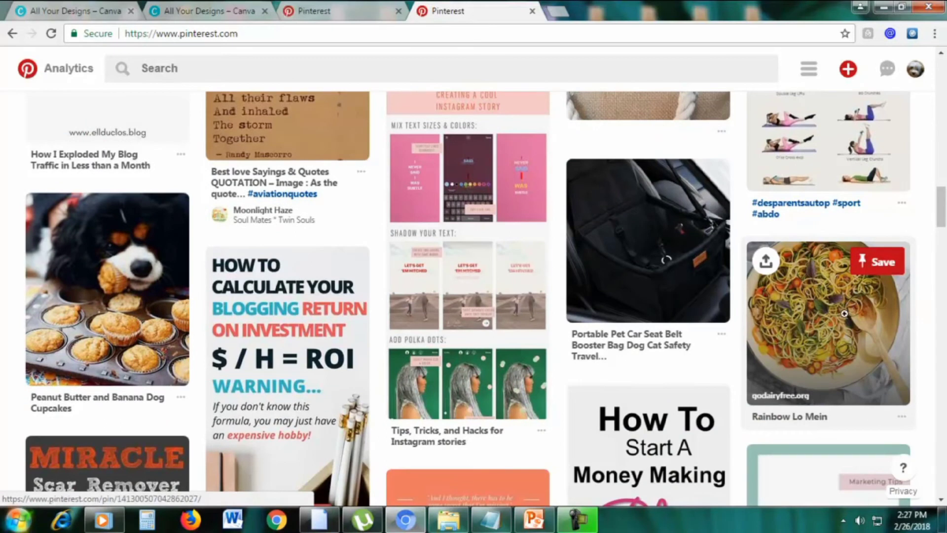
scroll(844, 313, down, 10)
scroll(862, 345, down, 10)
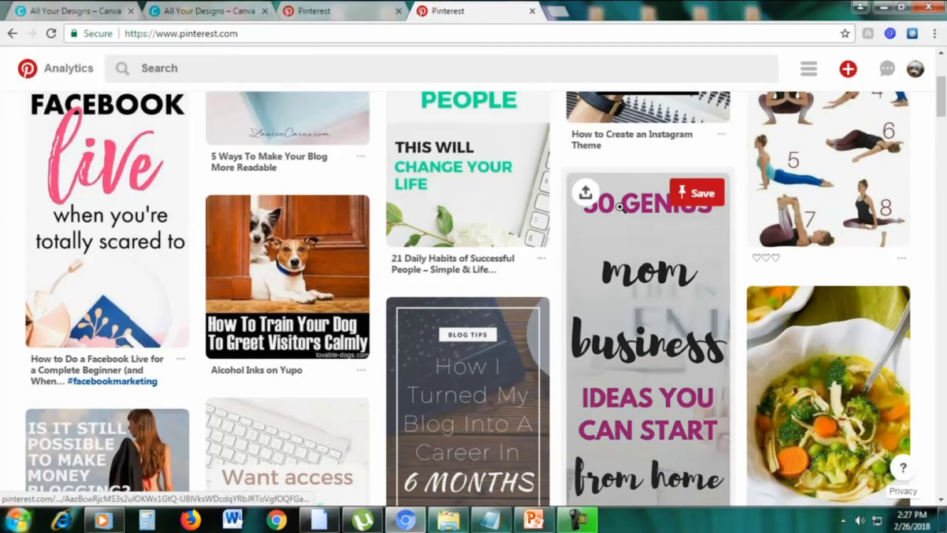
scroll(620, 208, down, 1)
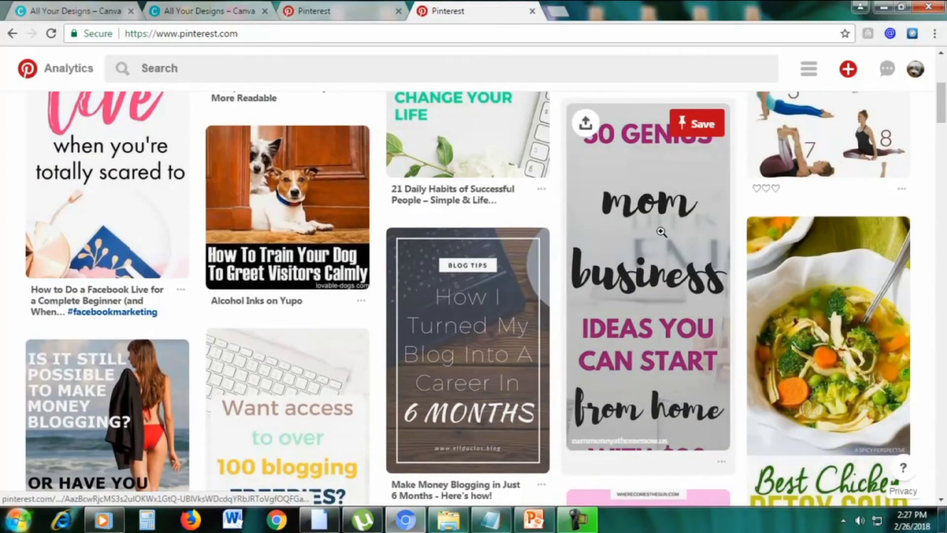
scroll(641, 212, down, 5)
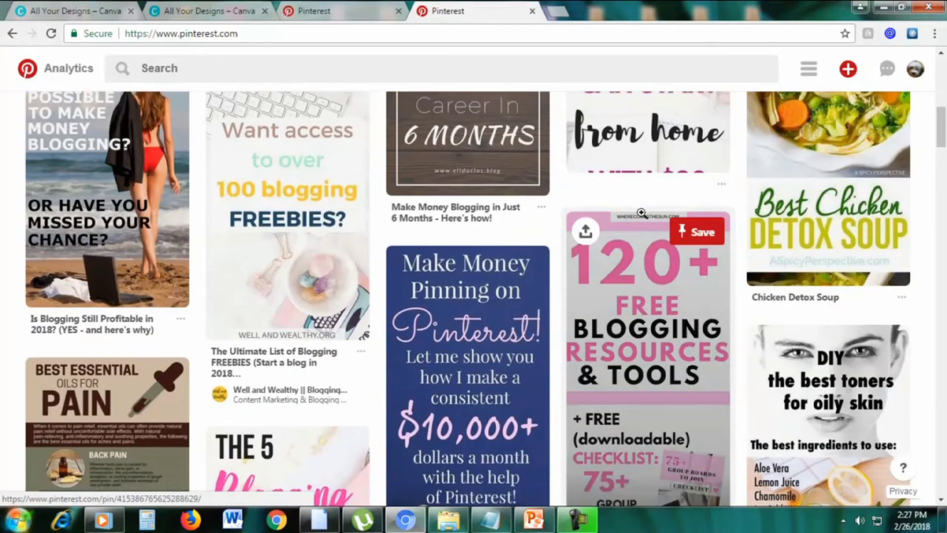
scroll(642, 213, down, 1)
scroll(642, 212, down, 1)
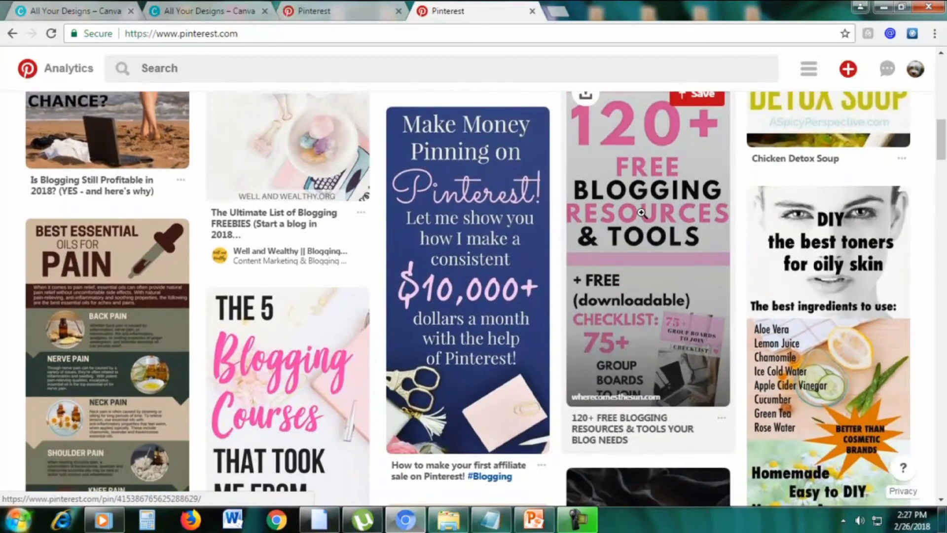
scroll(641, 212, down, 1)
scroll(642, 213, up, 6)
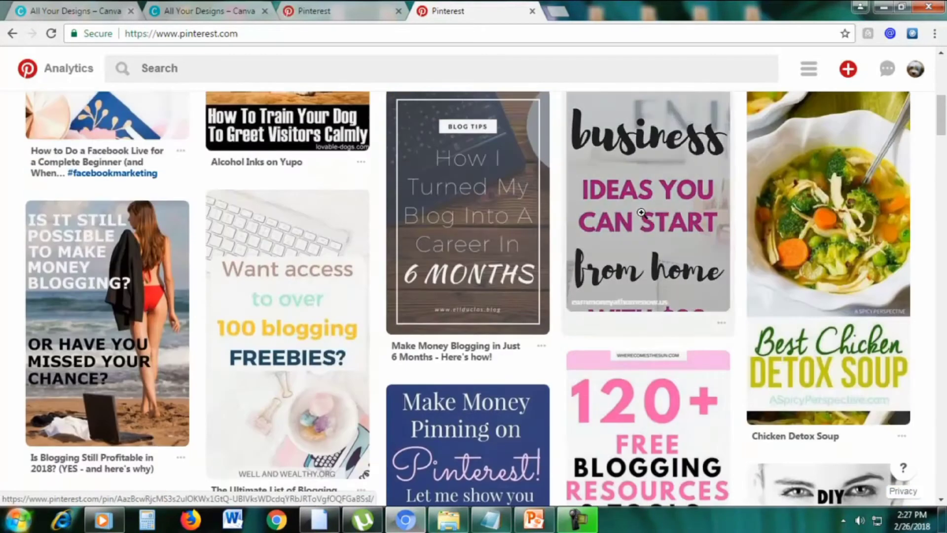
scroll(642, 212, down, 4)
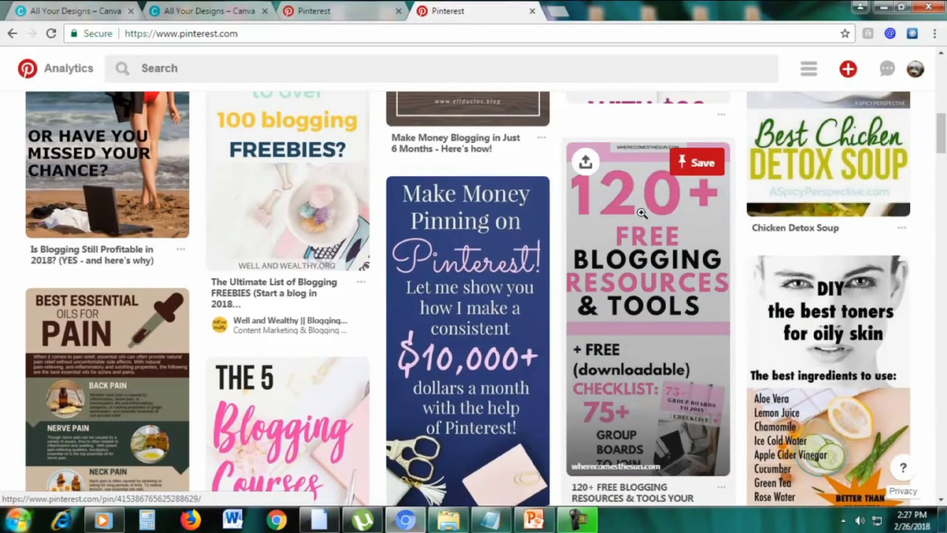
scroll(641, 213, down, 1)
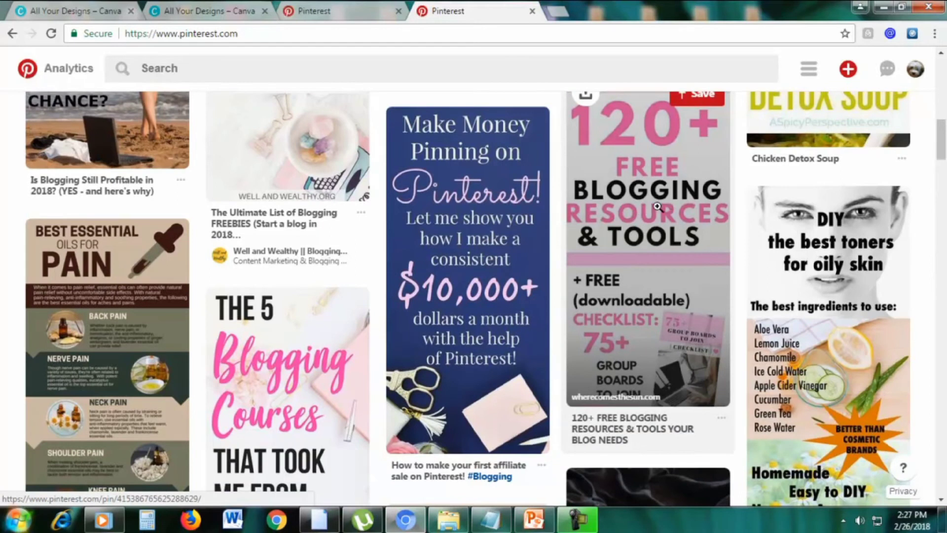
scroll(691, 212, down, 10)
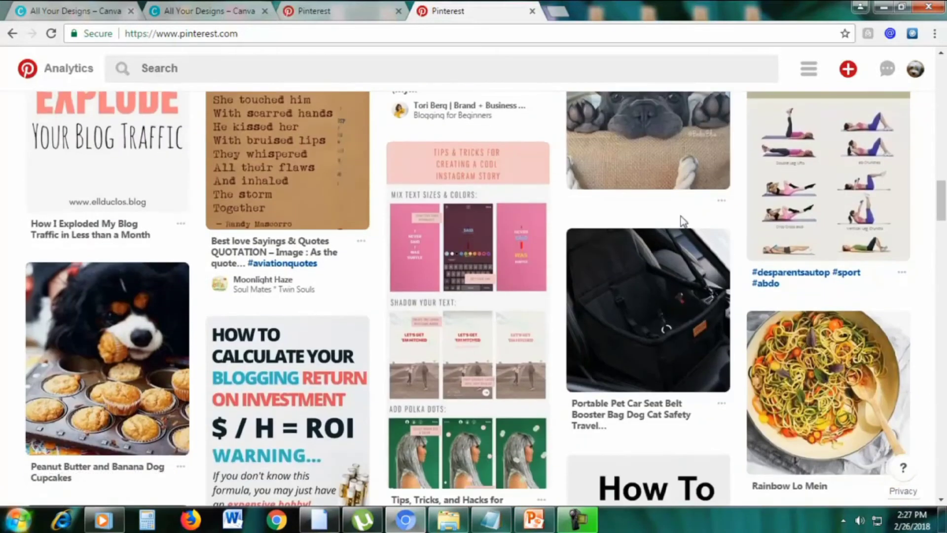
scroll(682, 221, down, 8)
scroll(638, 238, down, 10)
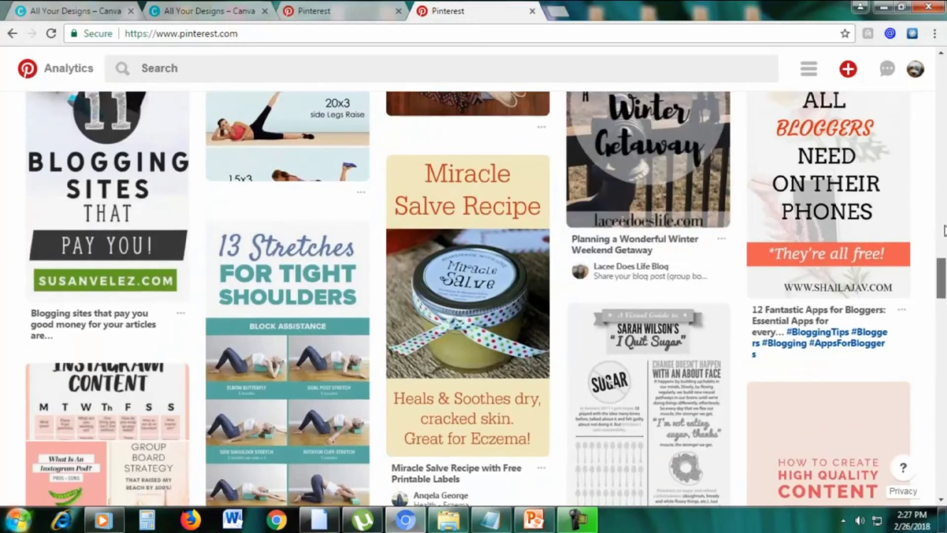
drag(943, 230, 942, 108)
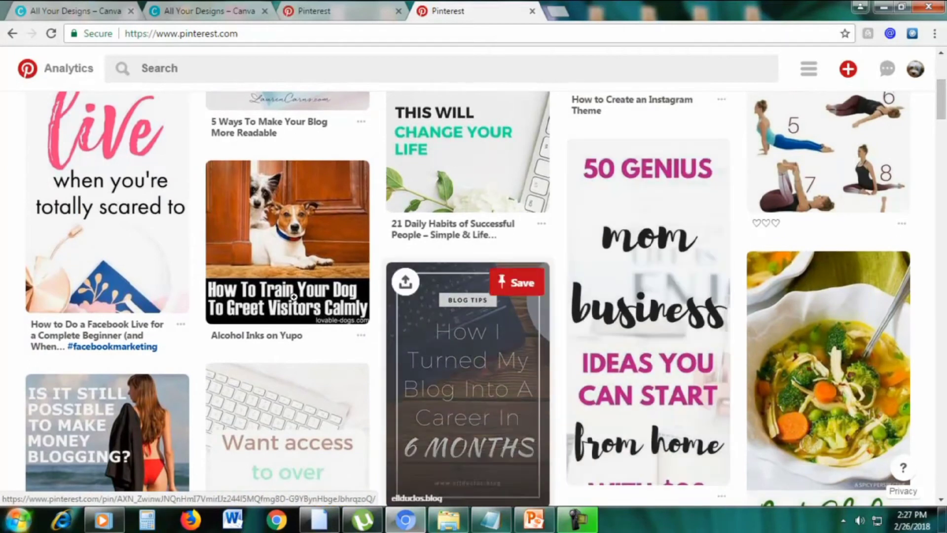
scroll(137, 232, up, 3)
scroll(136, 232, down, 10)
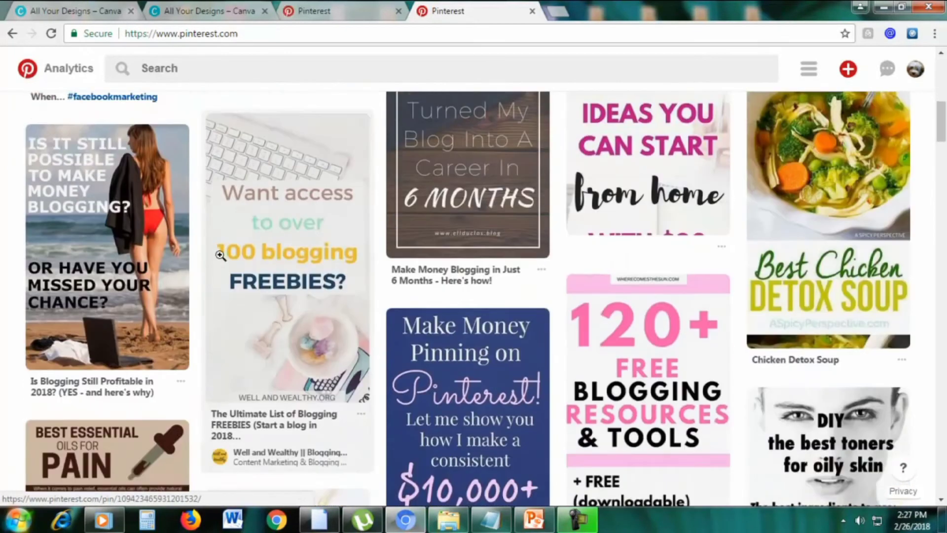
scroll(652, 249, up, 4)
scroll(538, 278, down, 3)
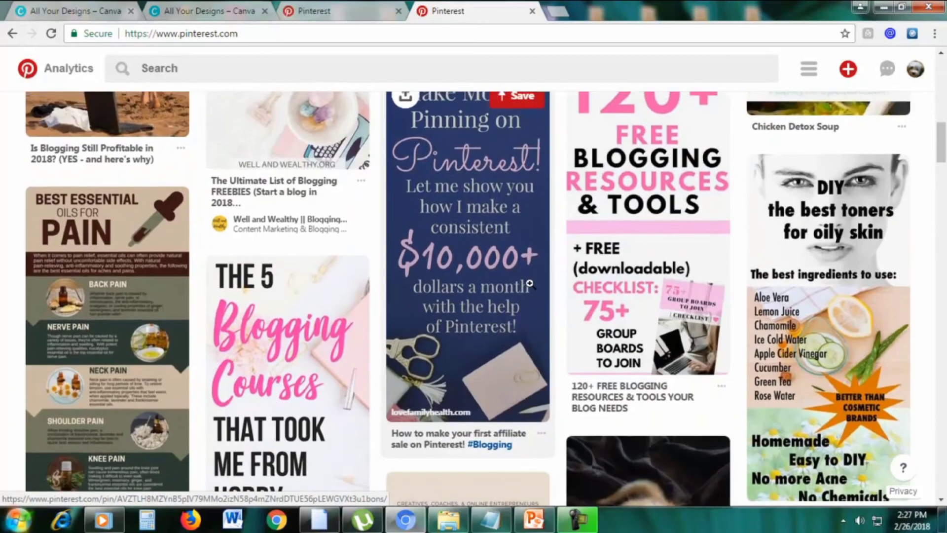
scroll(275, 326, down, 3)
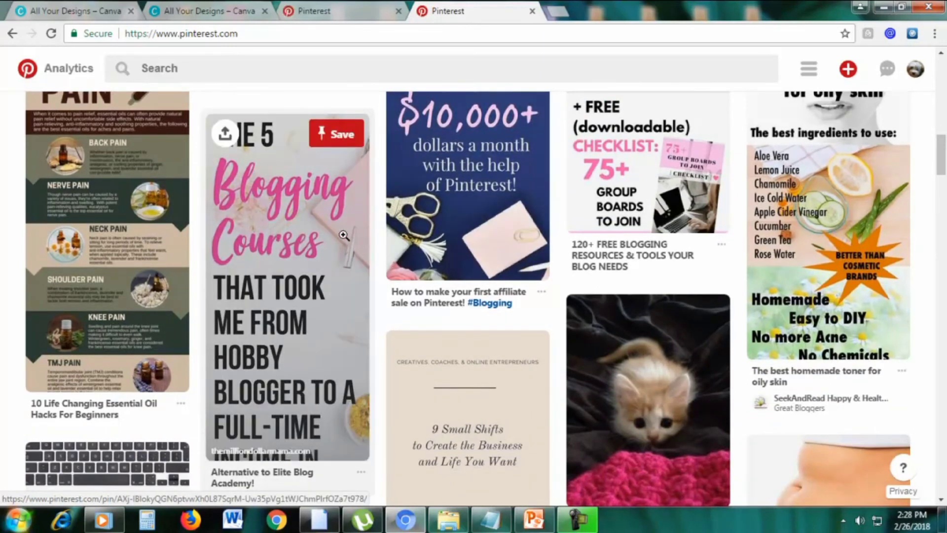
scroll(344, 235, up, 4)
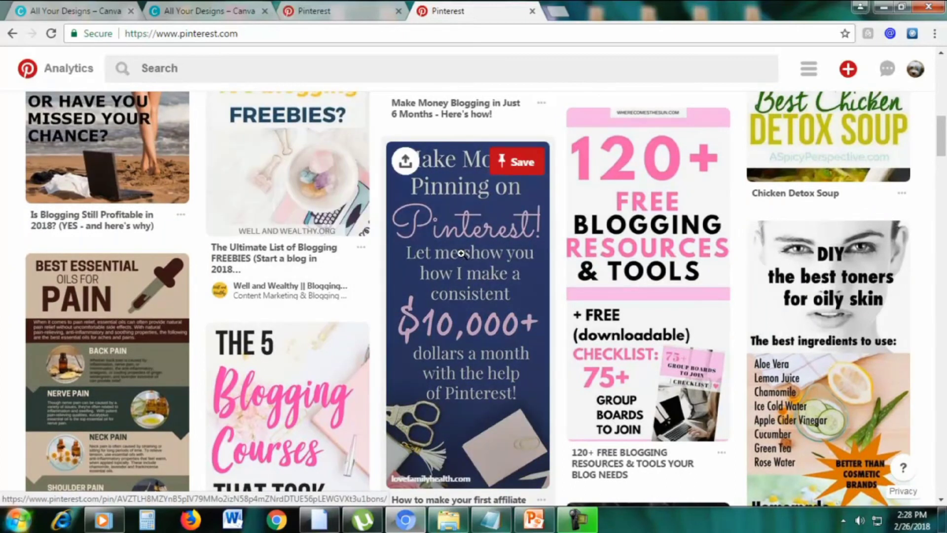
click(108, 17)
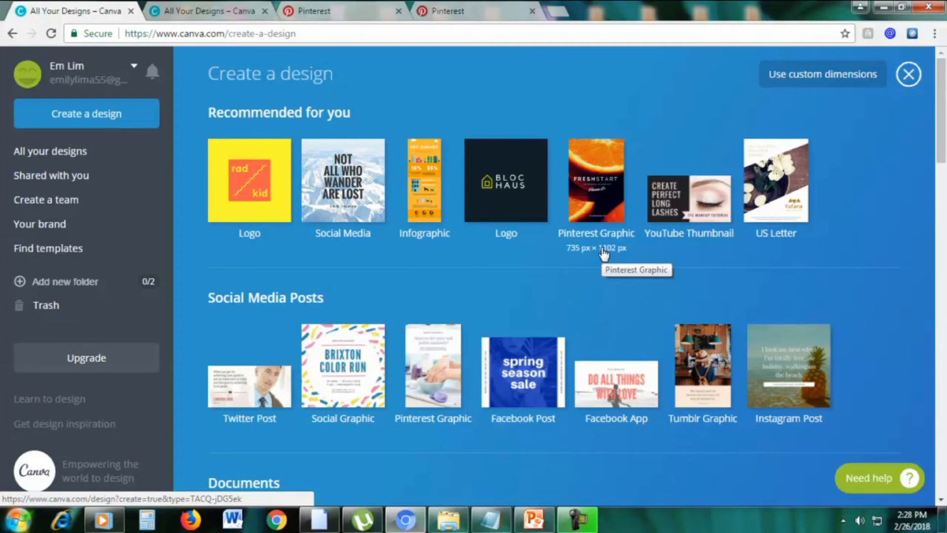
Start a Pinterest Graphic with the purple quote layout, then show the Pinterest COMPARISON board
click(582, 206)
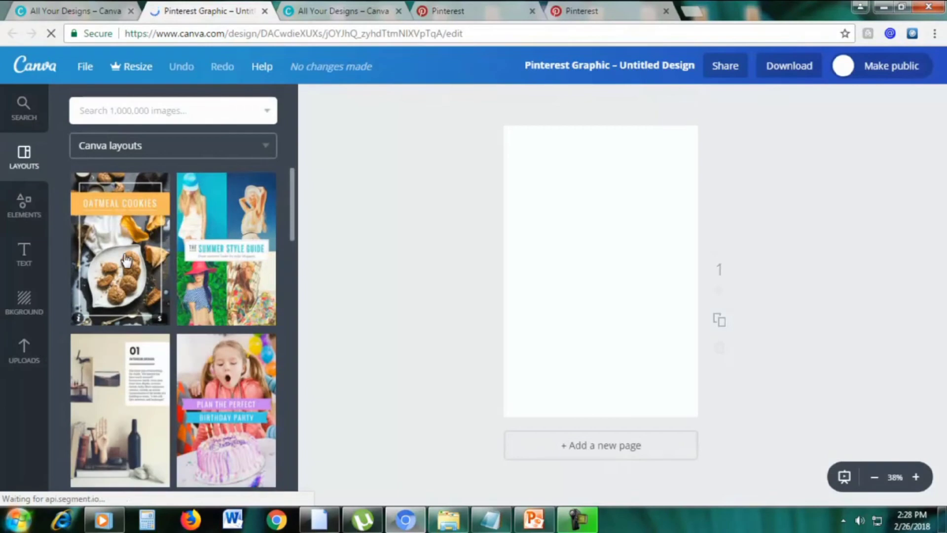
scroll(217, 287, down, 5)
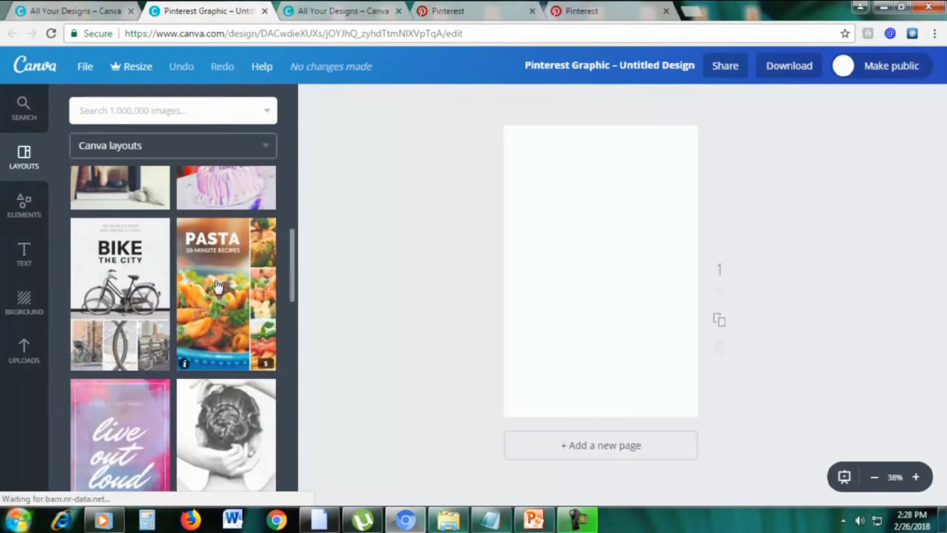
scroll(218, 287, down, 5)
click(127, 285)
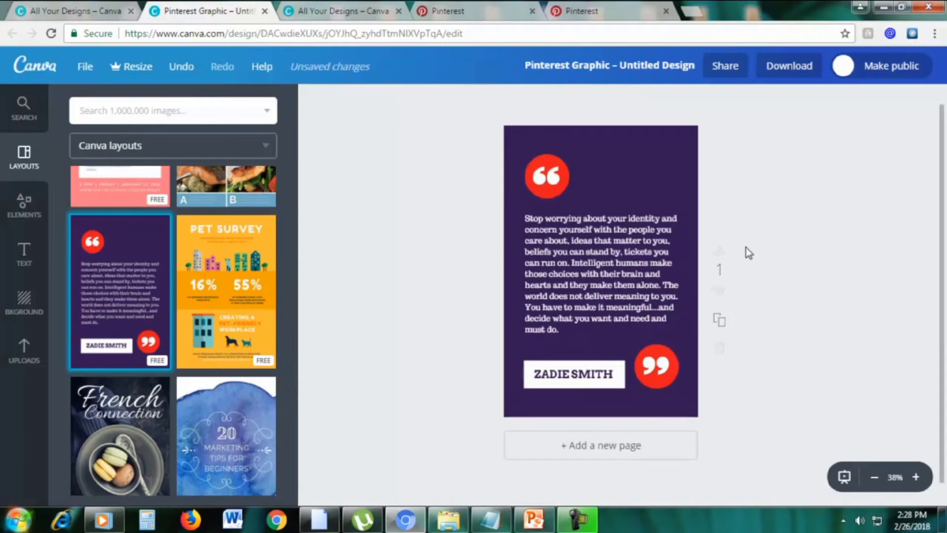
scroll(786, 342, up, 1)
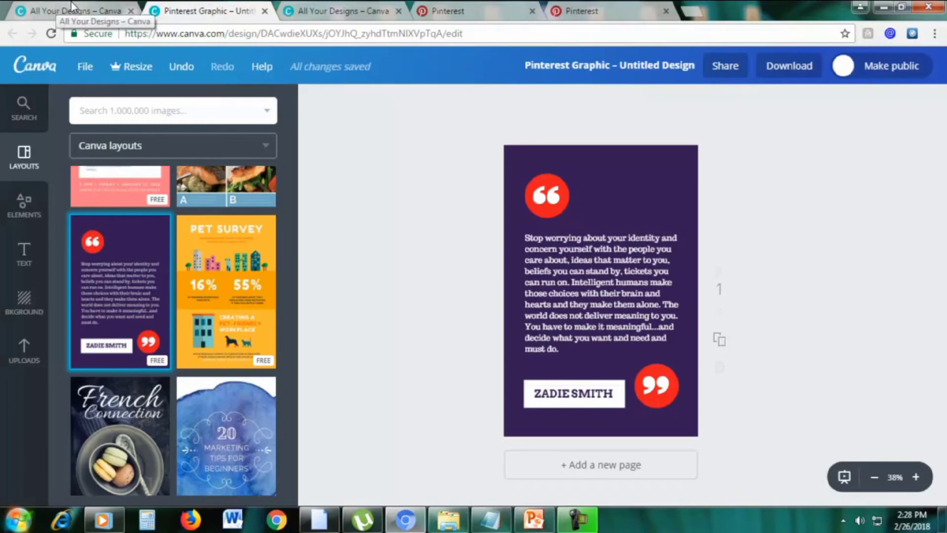
click(446, 11)
scroll(944, 184, down, 1)
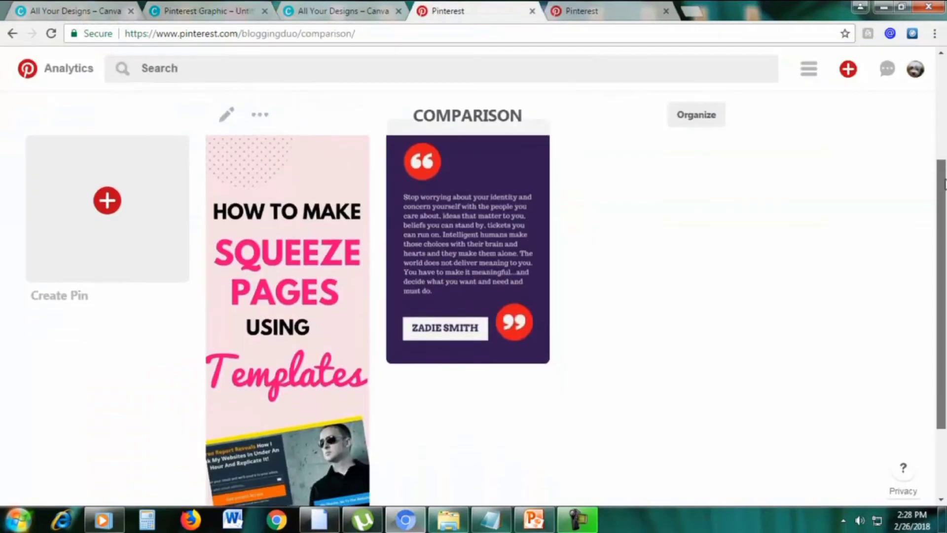
drag(944, 183, 944, 177)
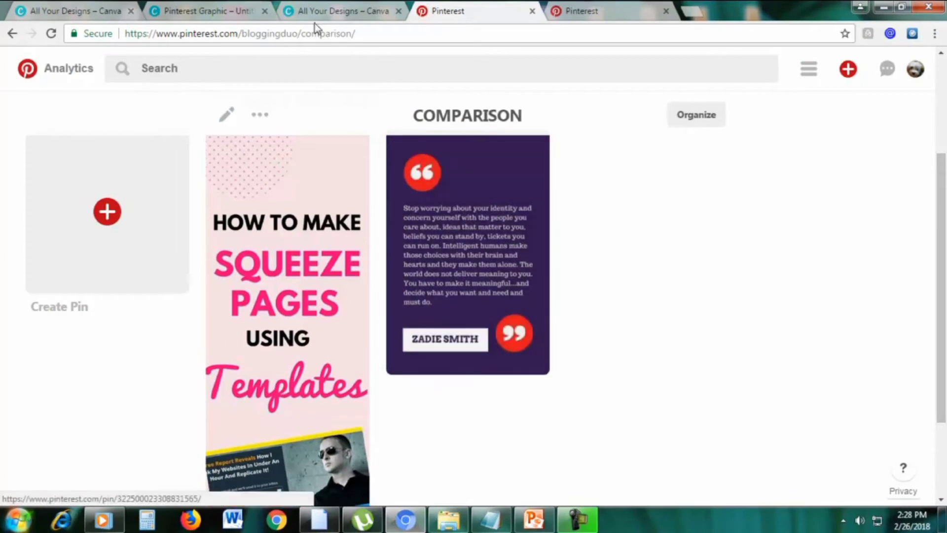
click(232, 9)
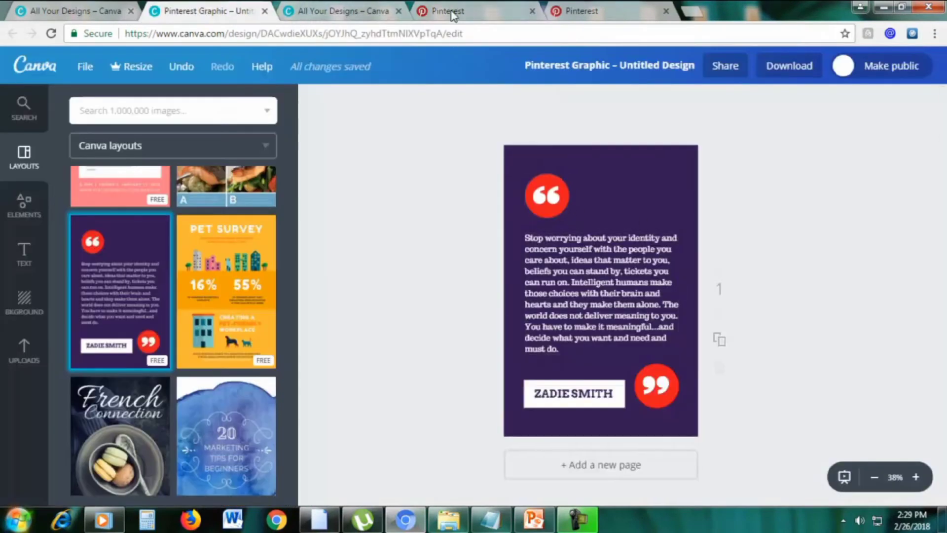
click(496, 9)
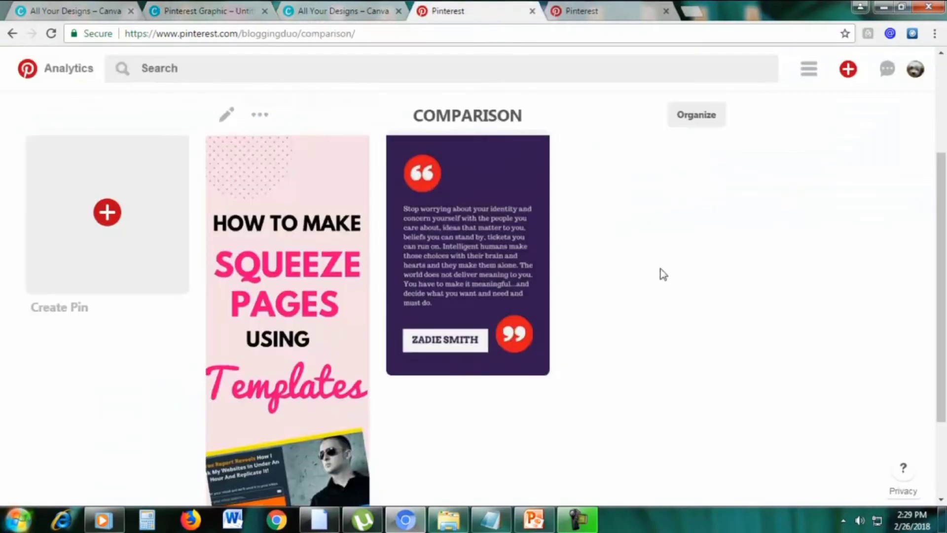
scroll(543, 259, up, 3)
scroll(718, 301, down, 2)
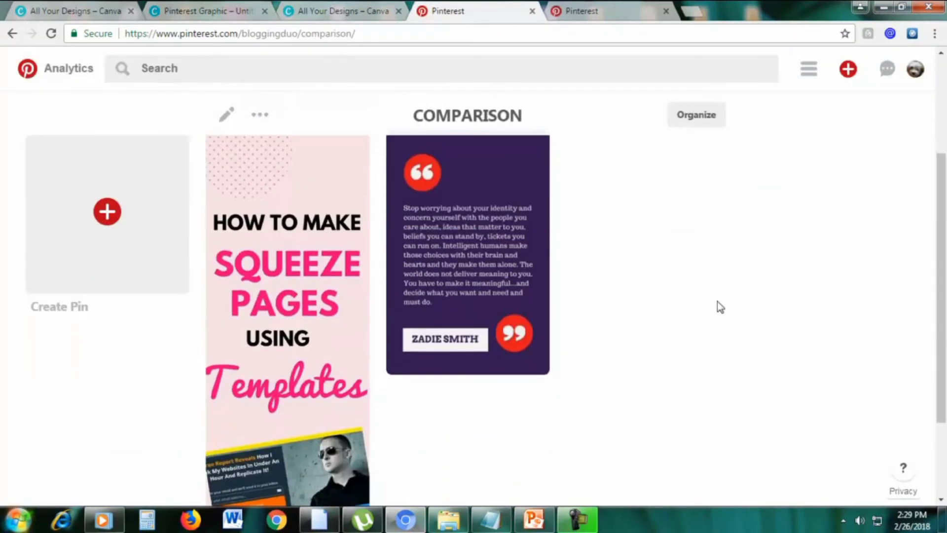
scroll(350, 200, up, 1)
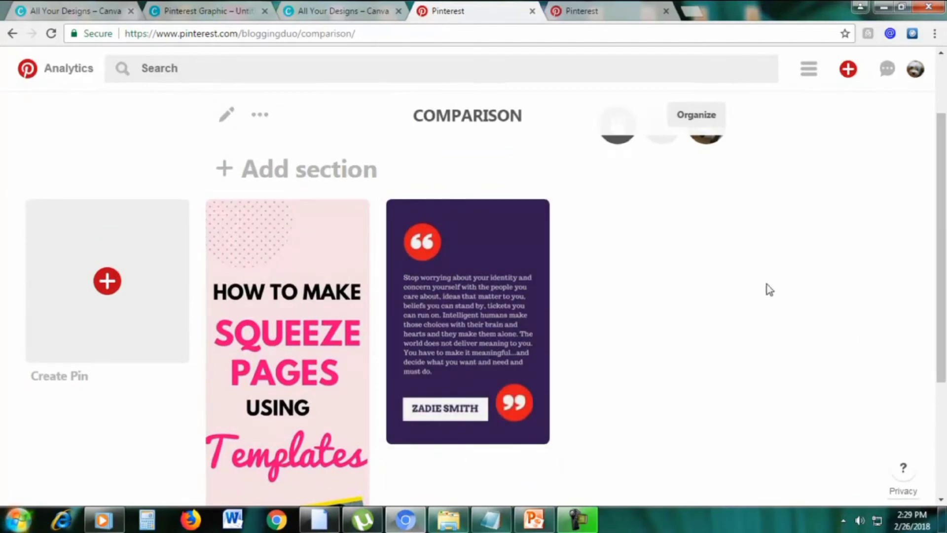
scroll(543, 237, down, 1)
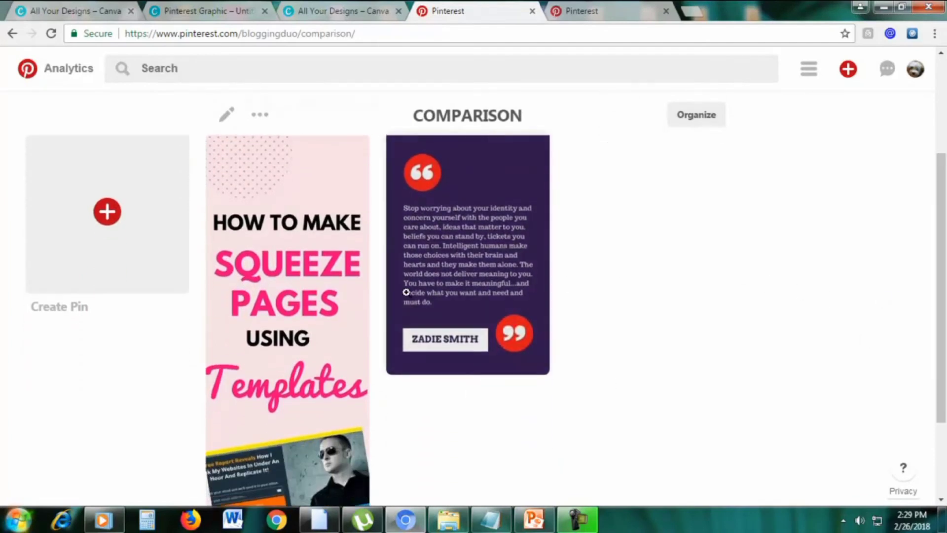
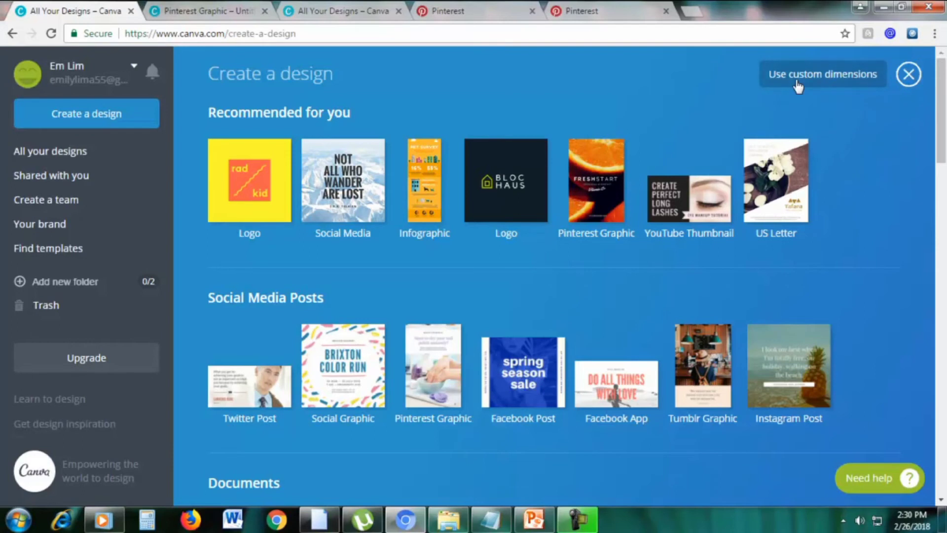
Create a custom 441 × 1199 px blank design, checking the pin size in the presentation
click(787, 84)
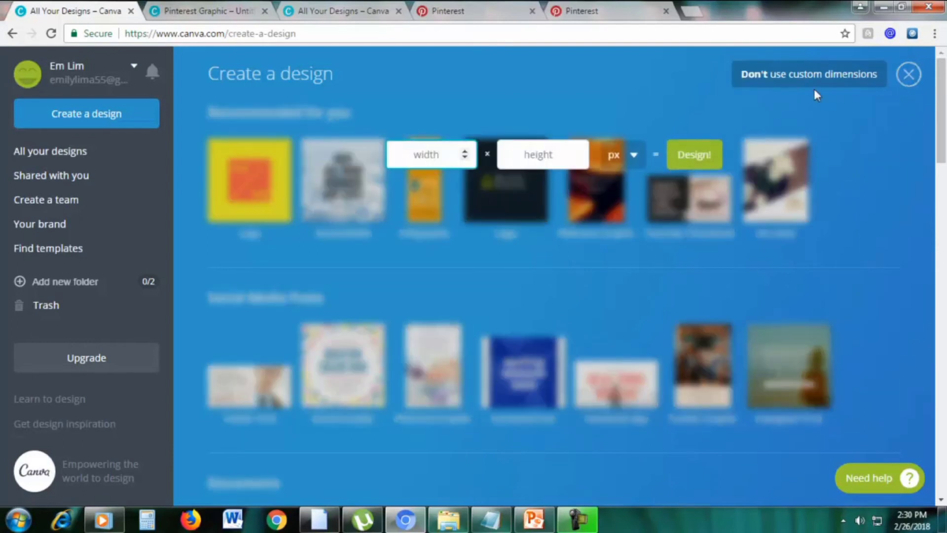
click(544, 520)
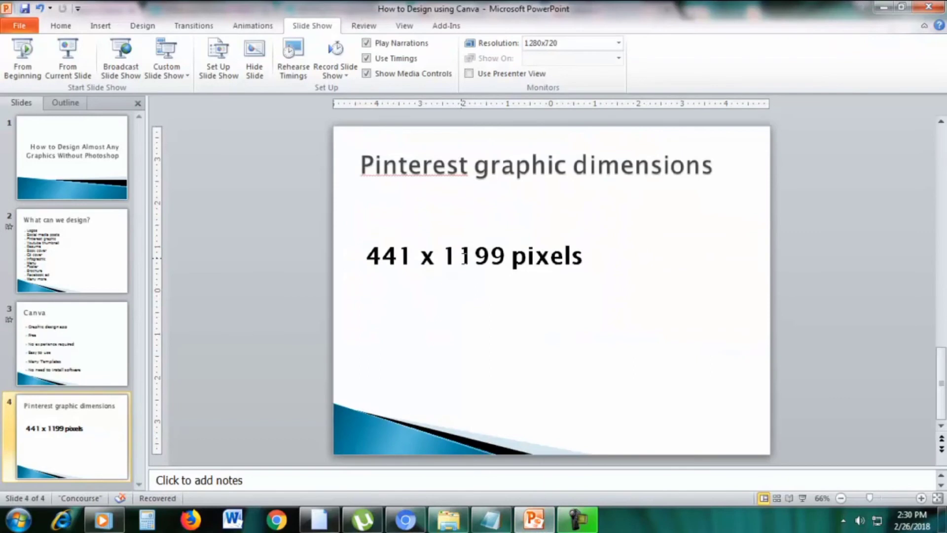
click(883, 7)
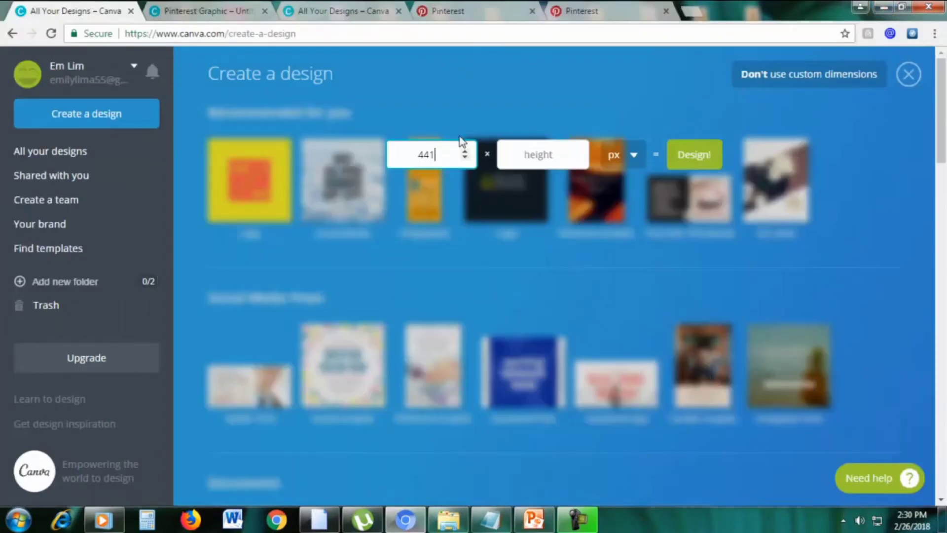
click(529, 152)
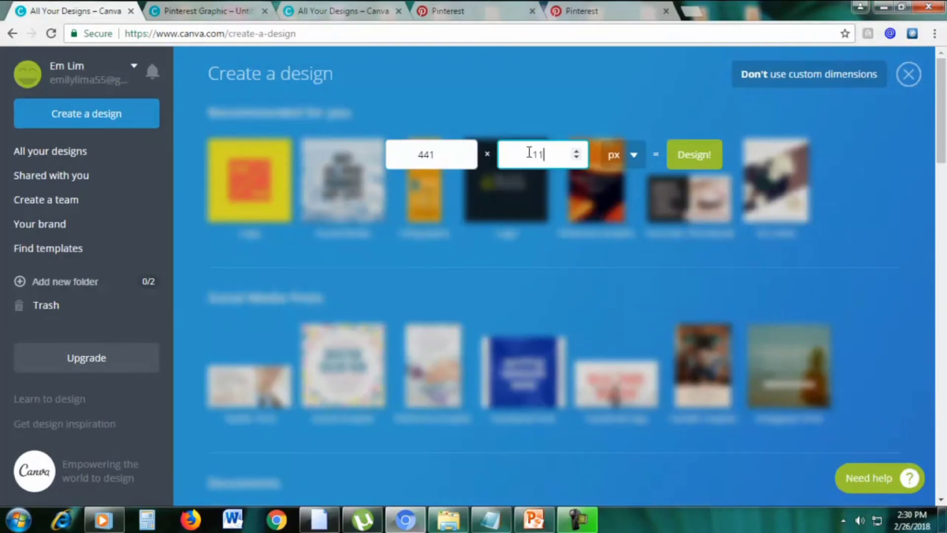
text(1199)
click(683, 154)
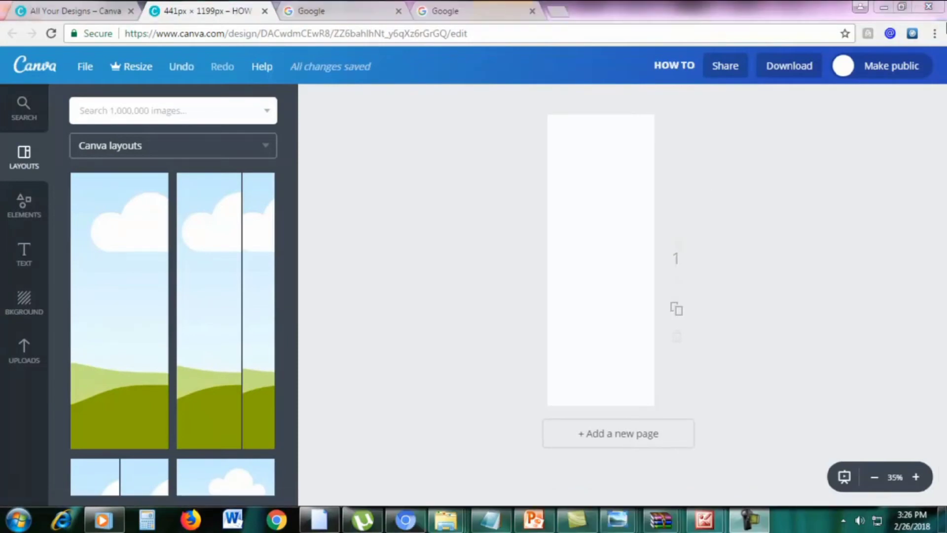
click(534, 519)
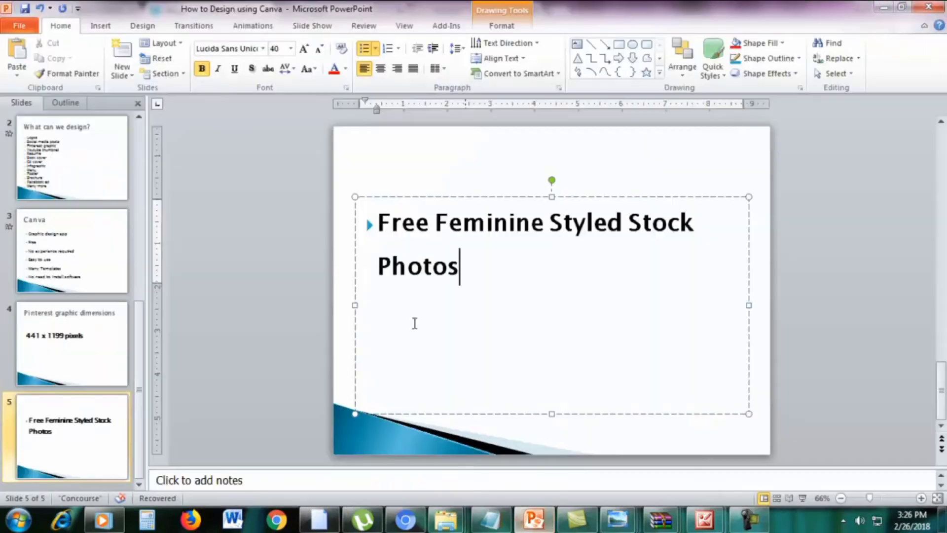
triple_click(516, 257)
click(624, 289)
click(406, 520)
Search Google for 'free feminine styled stock photos'
click(334, 19)
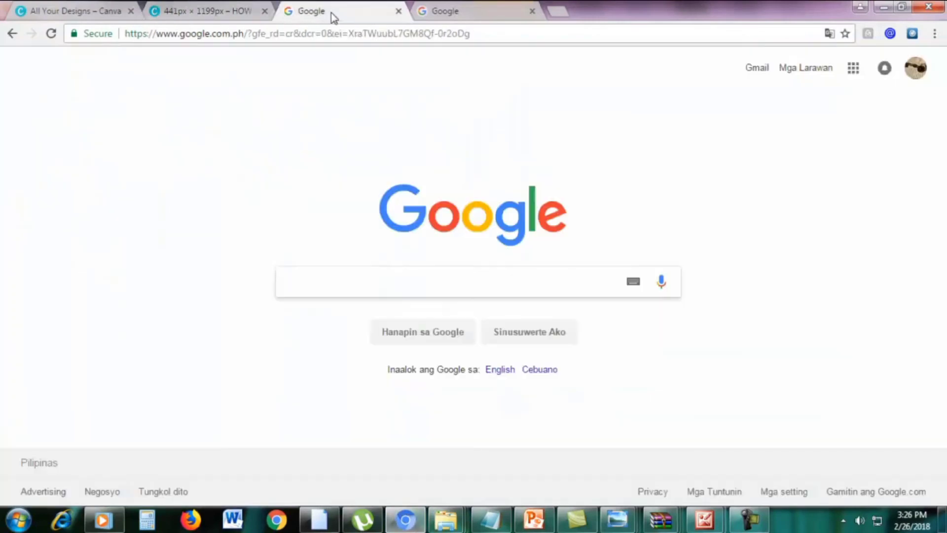
text(free)
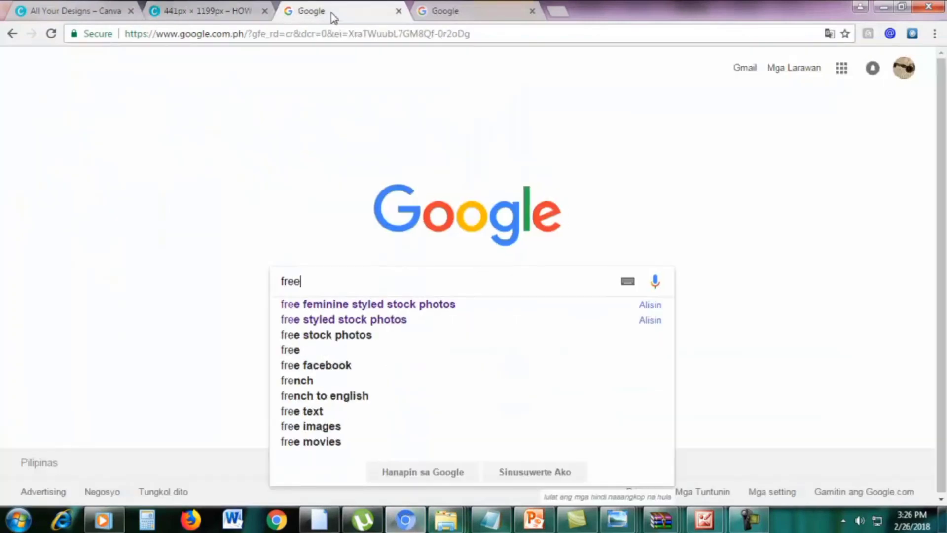
text( feminine s)
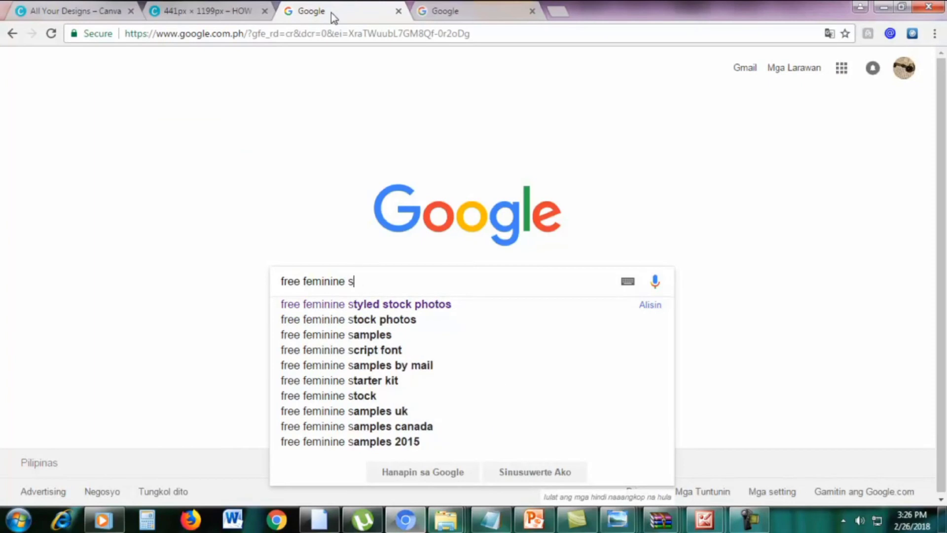
text(tyled stock photos)
key(Return)
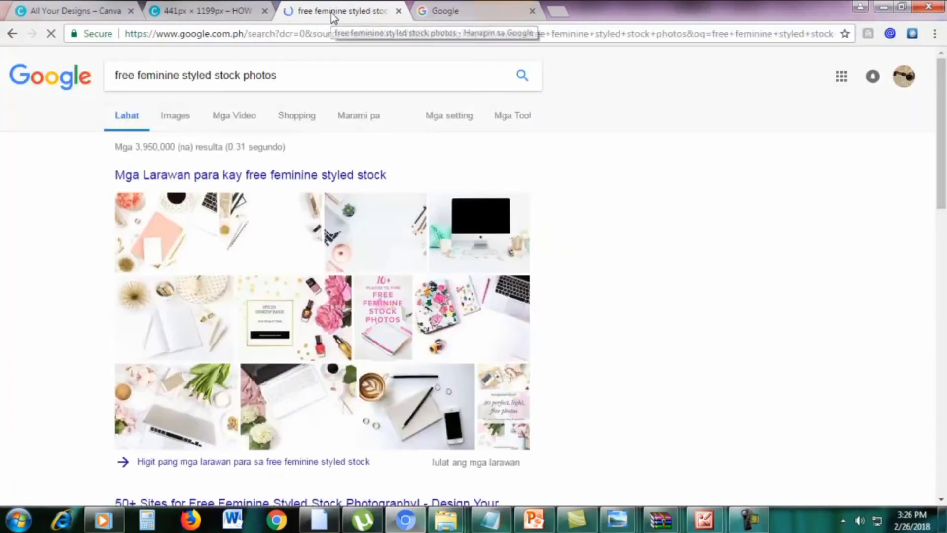
scroll(618, 212, down, 4)
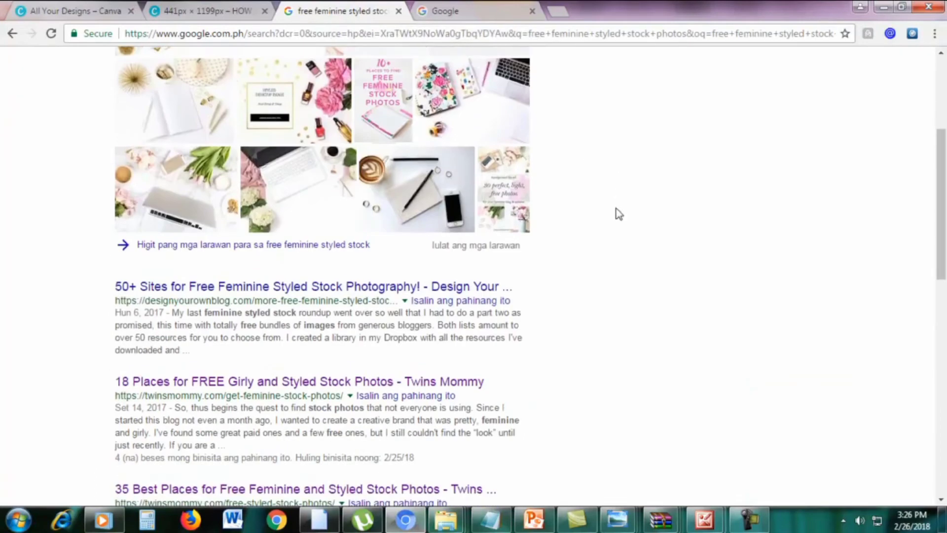
scroll(617, 212, down, 3)
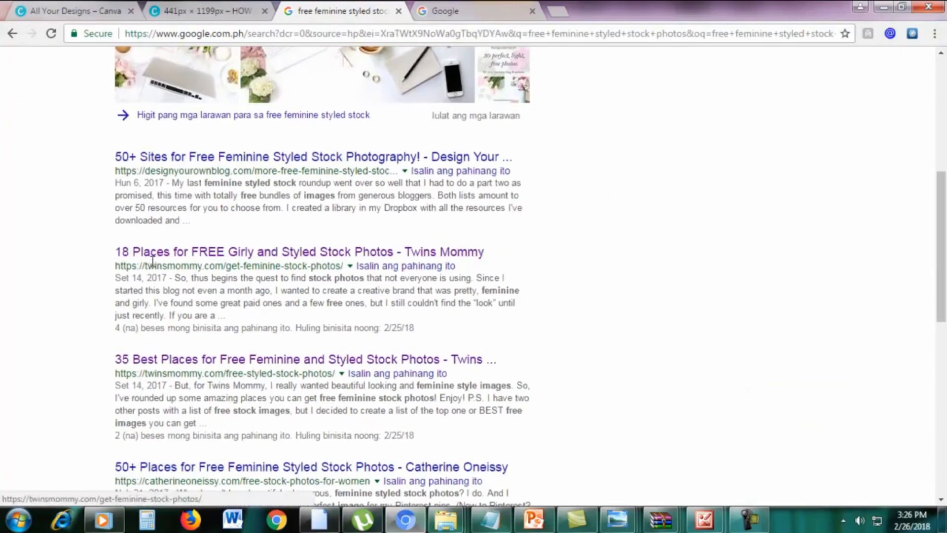
Open the Twins Mommy '18 Places for FREE Girly and Styled Stock Photos' result in a new tab
drag(103, 261, 512, 249)
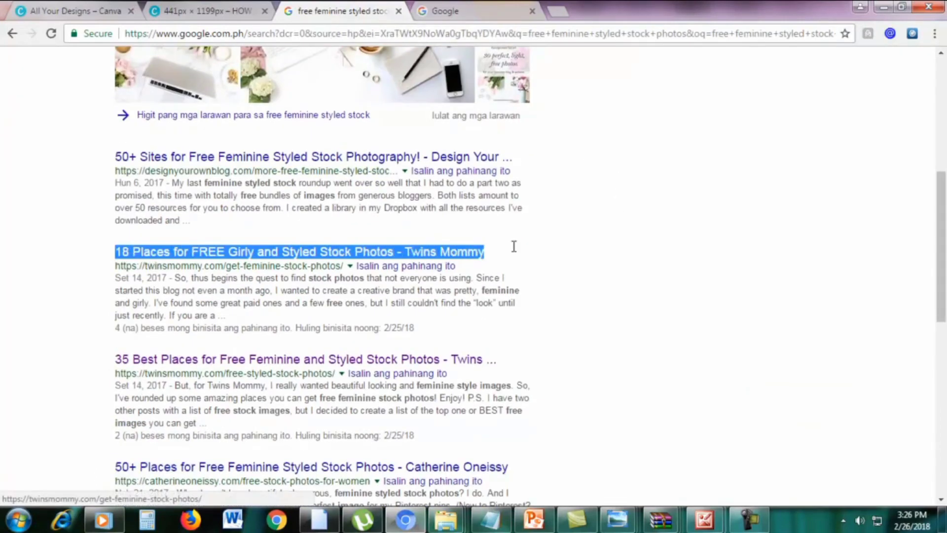
click(608, 250)
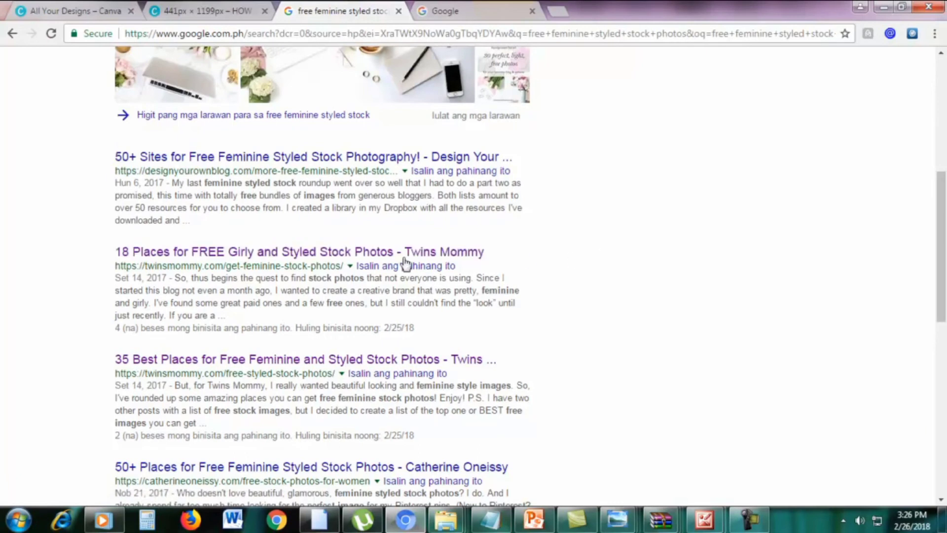
right_click(321, 259)
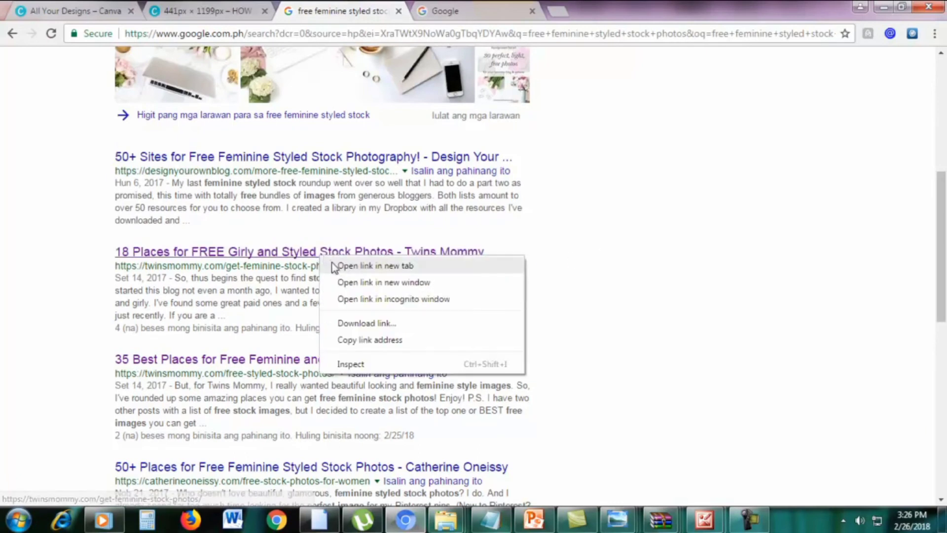
click(333, 263)
click(466, 12)
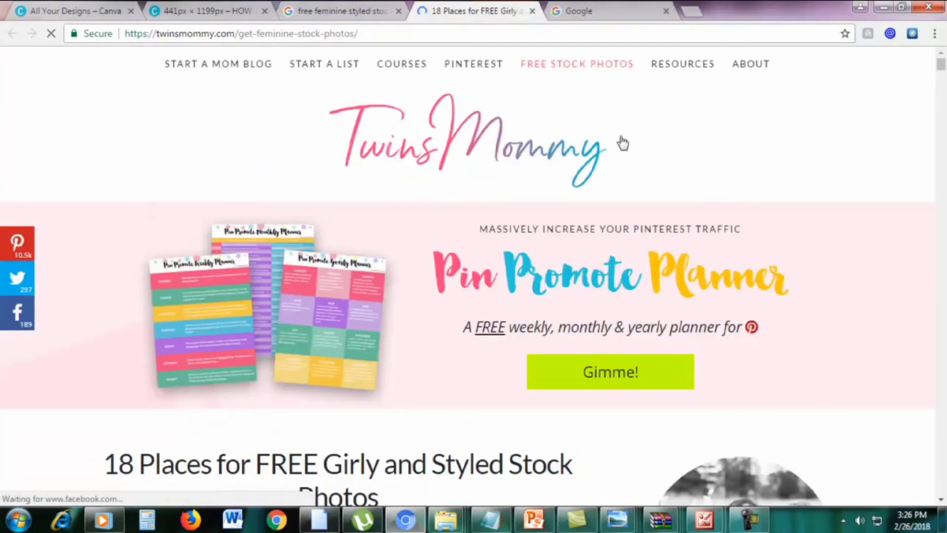
Scroll to the article's '2. Haute Stock' entry and open hautestock.co in a new tab
scroll(370, 220, down, 7)
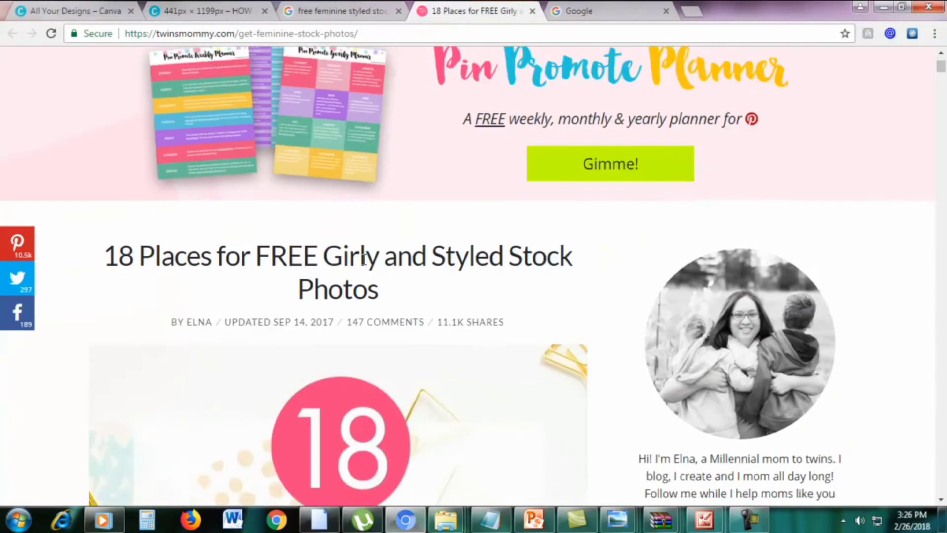
scroll(365, 263, down, 20)
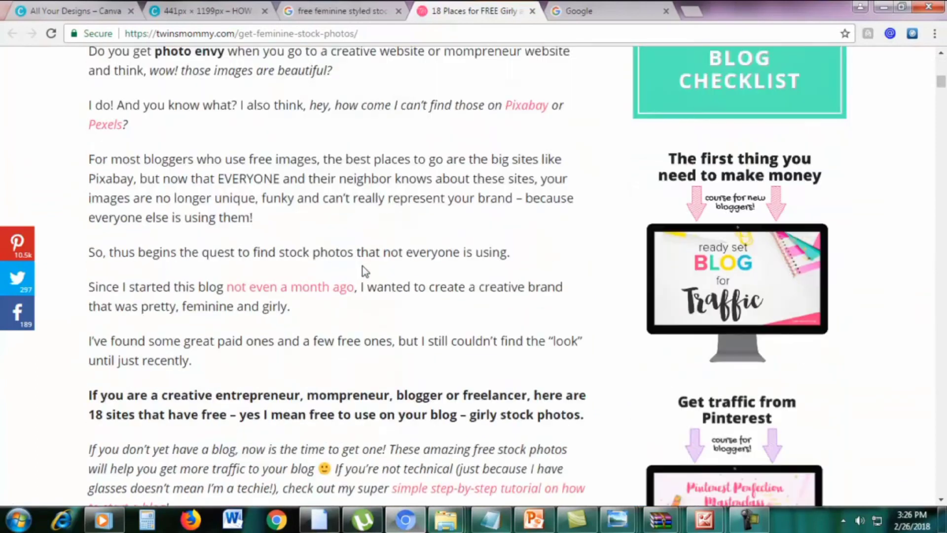
scroll(365, 272, down, 12)
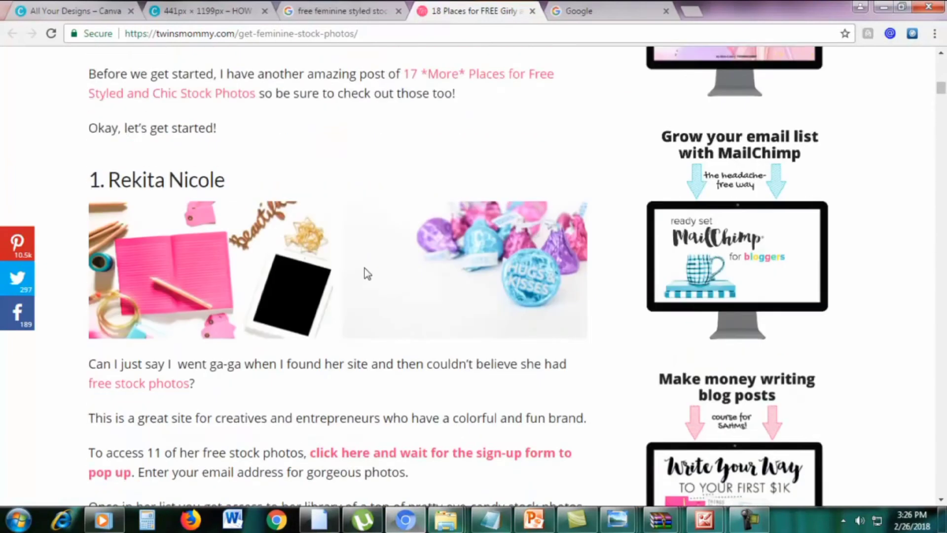
scroll(368, 270, down, 4)
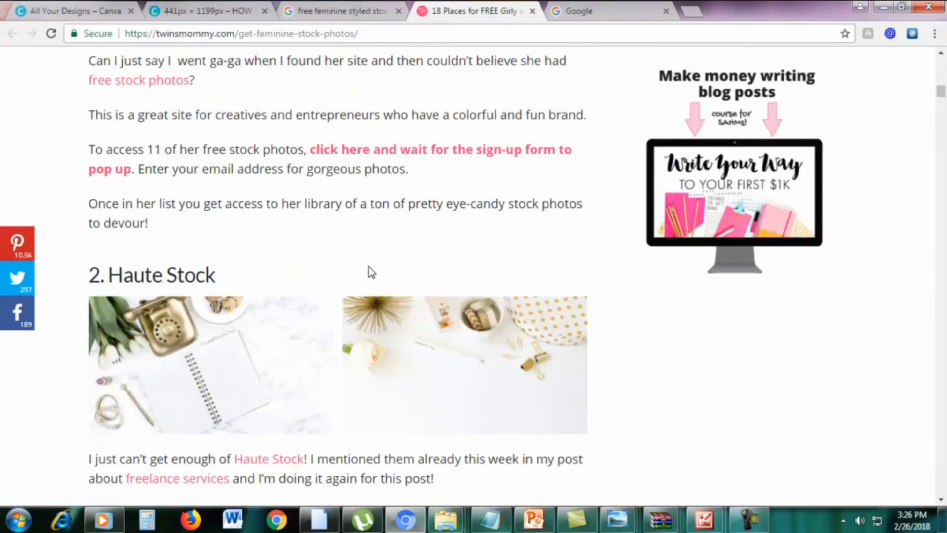
scroll(369, 267, down, 3)
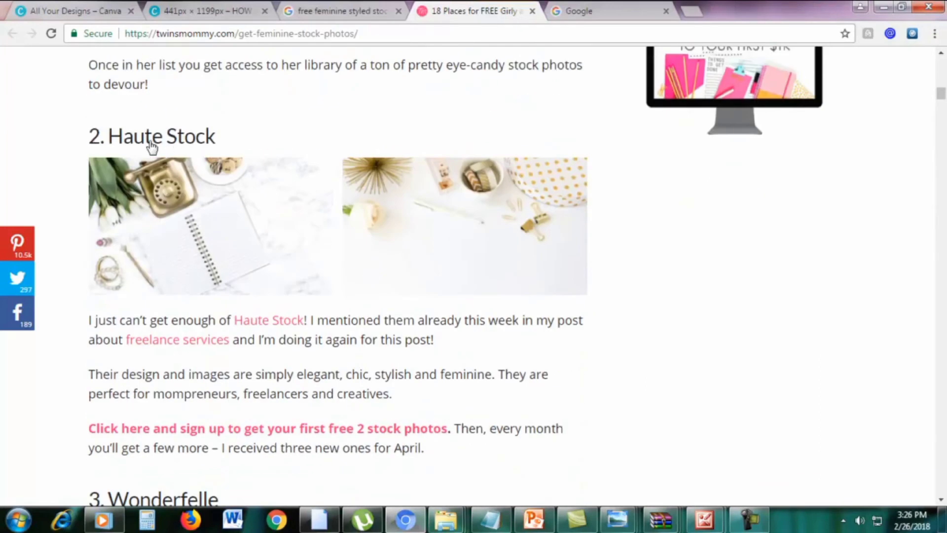
scroll(190, 146, up, 12)
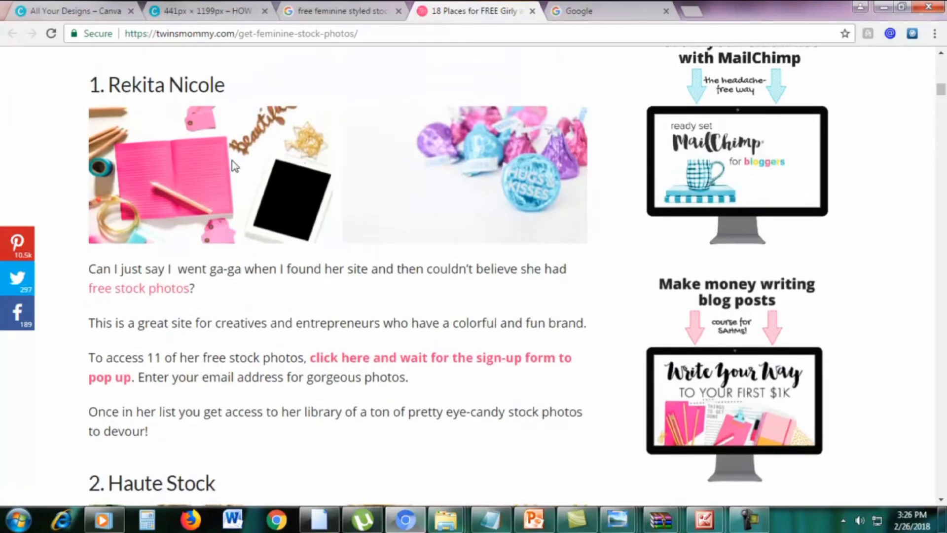
scroll(158, 186, down, 4)
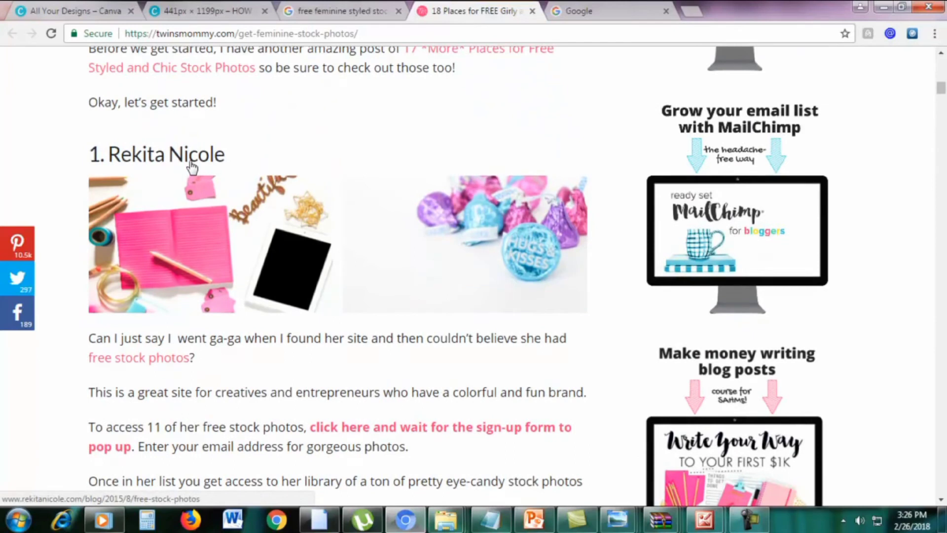
scroll(192, 168, down, 7)
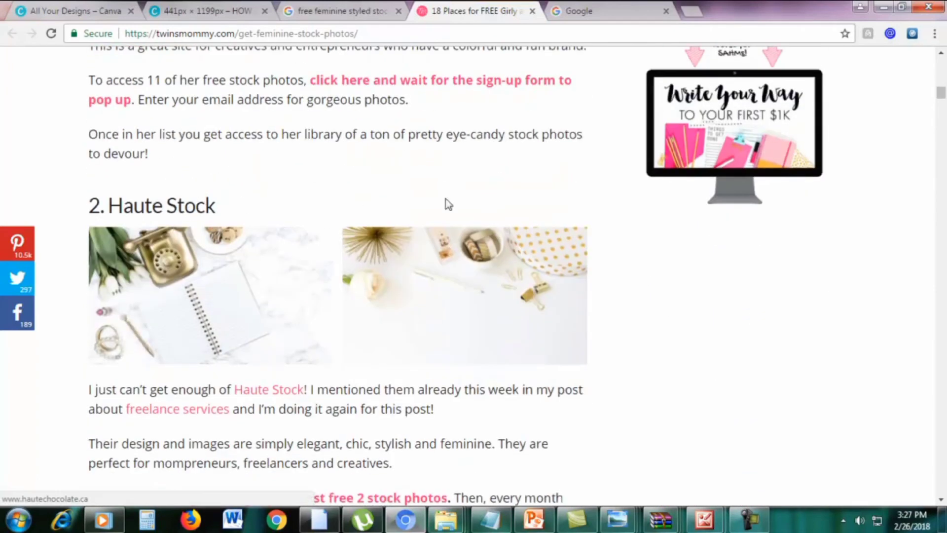
scroll(476, 193, down, 3)
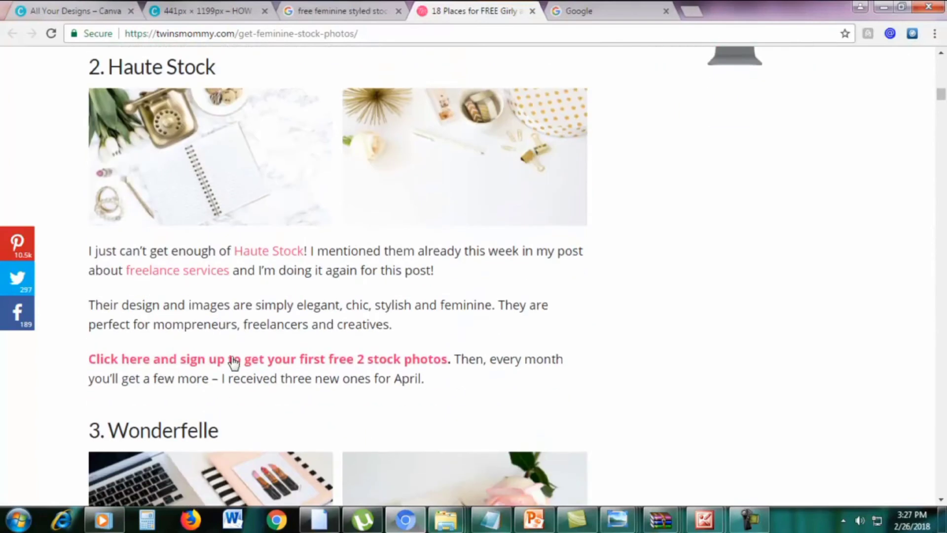
right_click(151, 363)
click(166, 367)
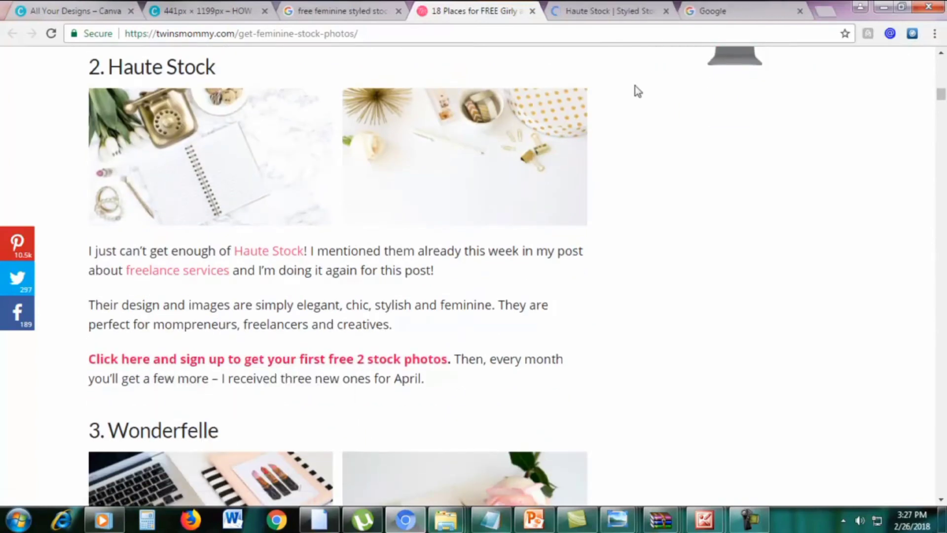
click(611, 10)
scroll(799, 253, down, 1)
scroll(799, 253, up, 1)
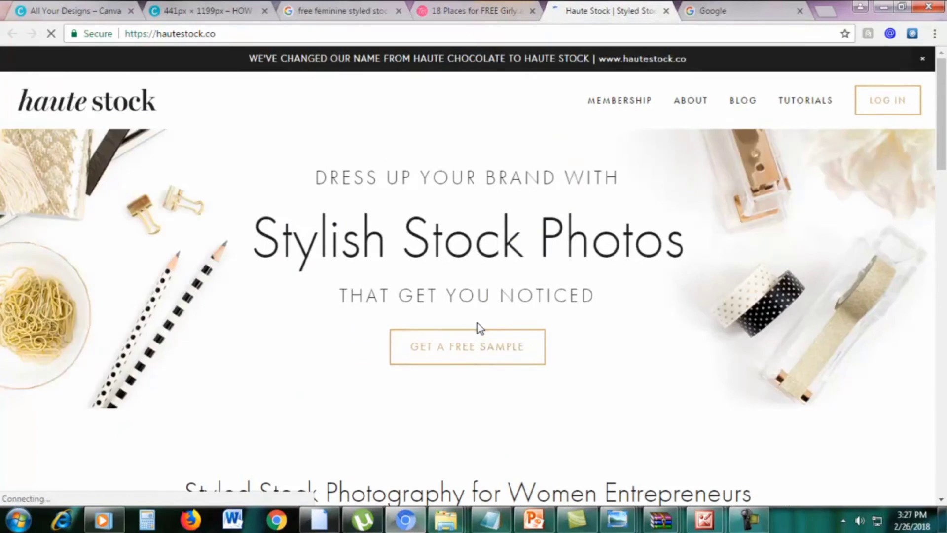
Request Haute Stock's free sample with a saved e-mail address via 'GIVE 'EM TO ME!'
click(446, 349)
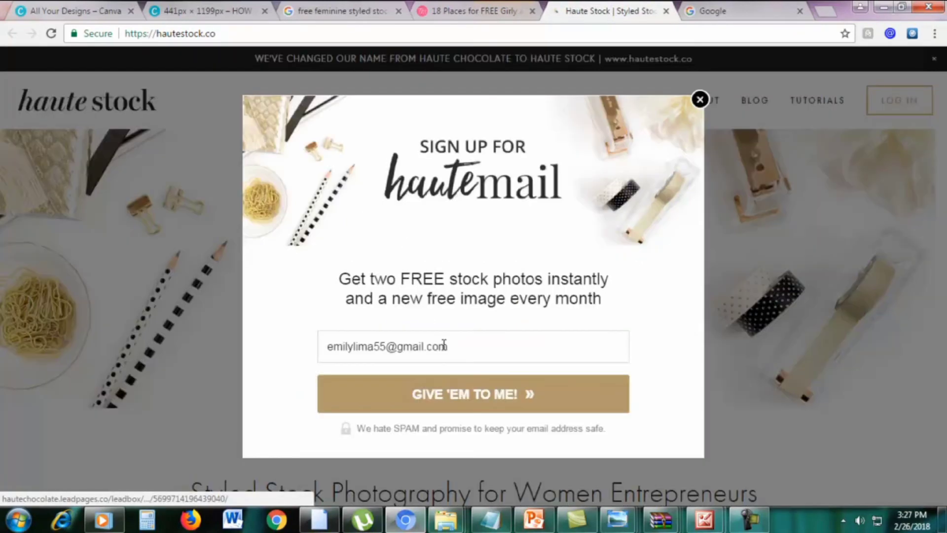
click(481, 344)
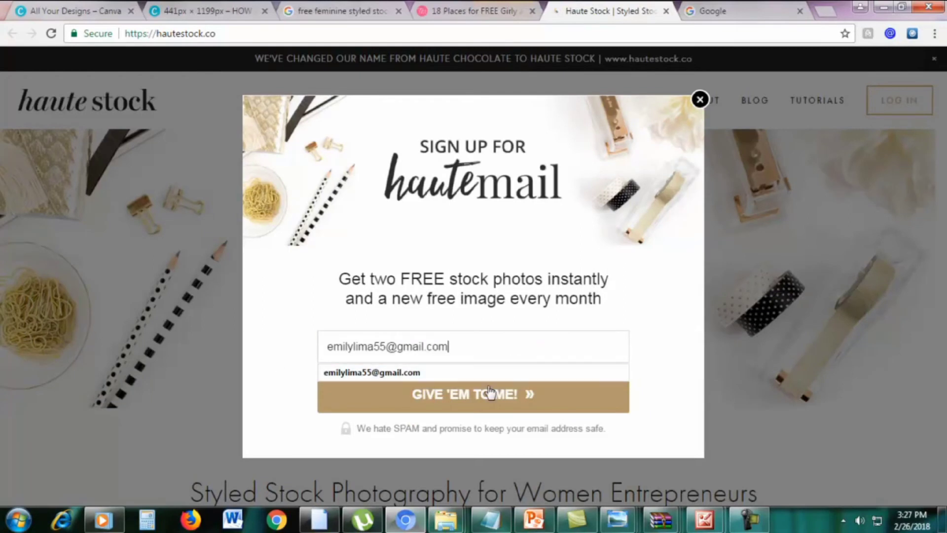
click(664, 332)
click(440, 397)
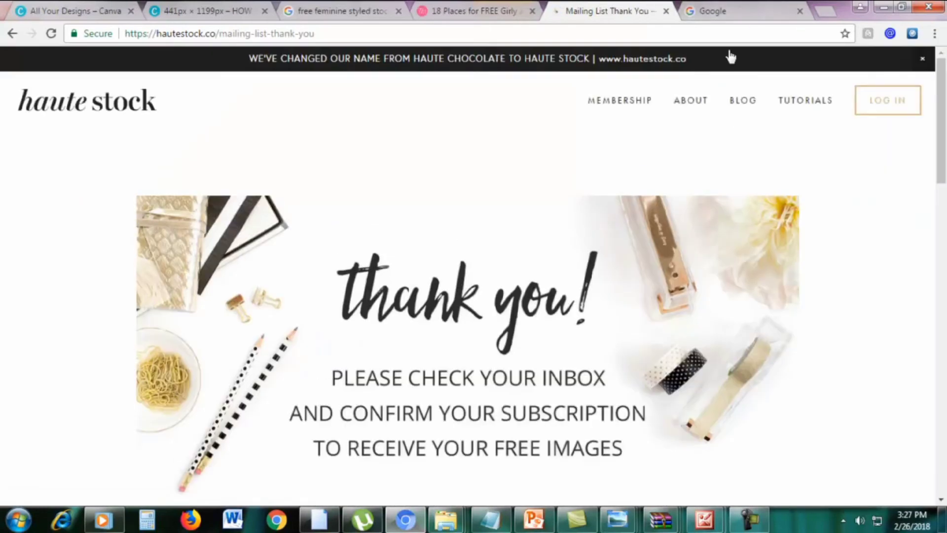
Open Gmail and confirm the subscription from the HC Styled Stock email
click(728, 9)
click(656, 33)
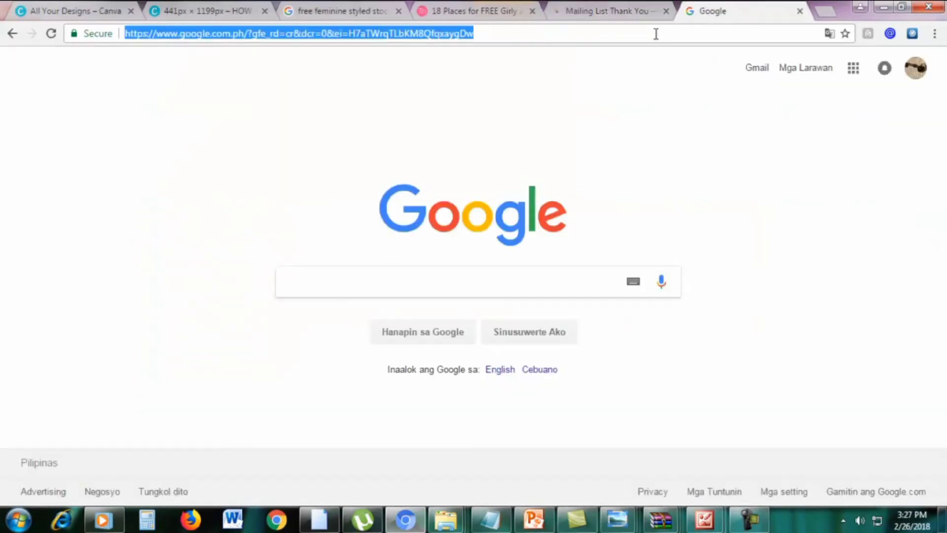
text(mail.google.com)
key(Return)
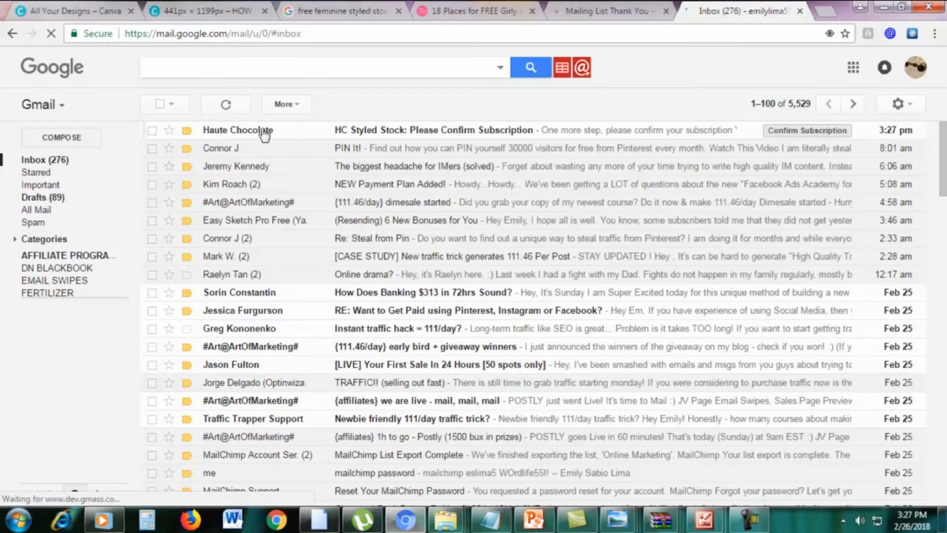
click(354, 131)
scroll(397, 387, down, 3)
click(387, 346)
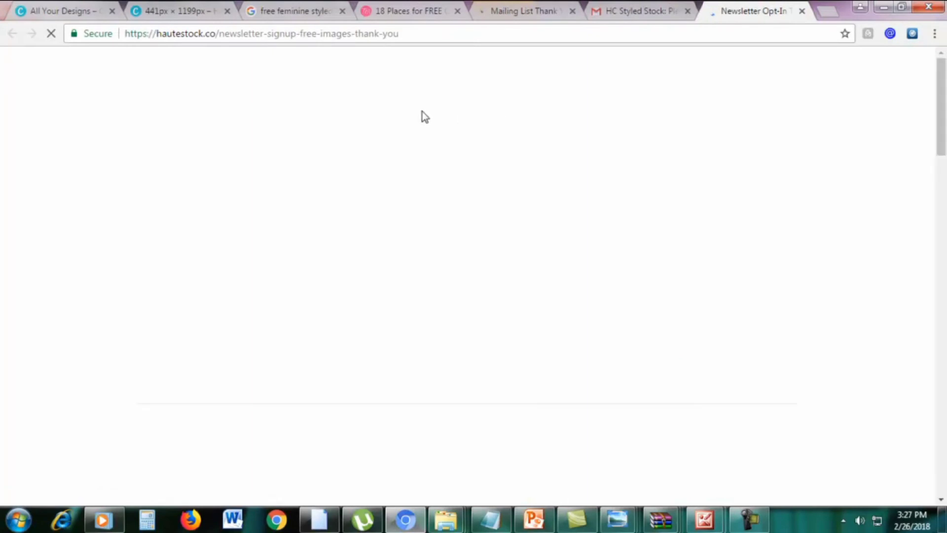
Open the 'click to DOWNLOAD' folder and direct-download HC Newsletter Free Photos from Dropbox
scroll(440, 205, down, 5)
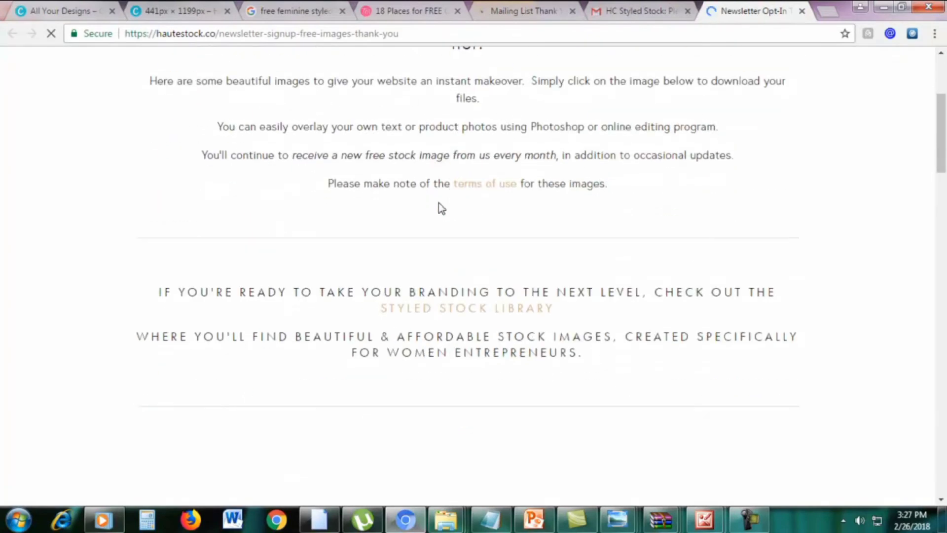
scroll(442, 206, down, 10)
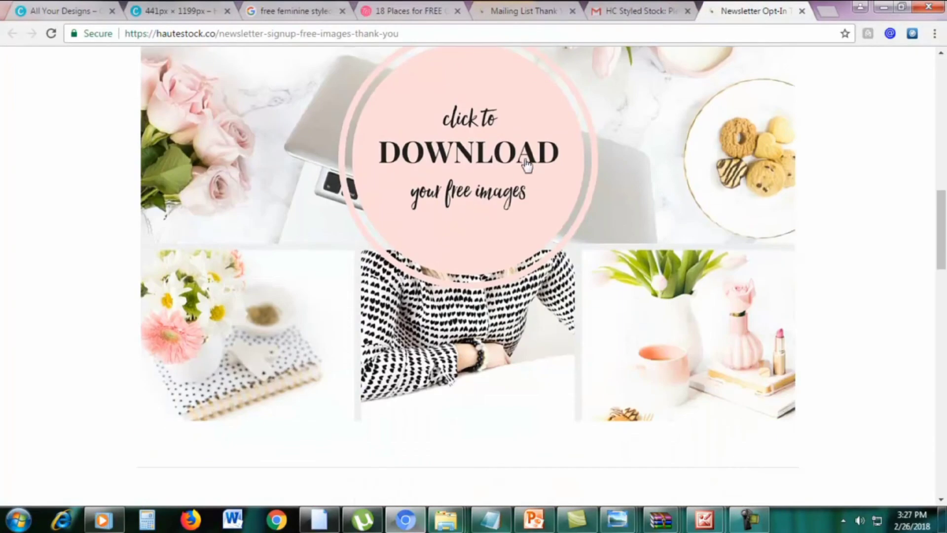
scroll(486, 198, up, 3)
click(474, 296)
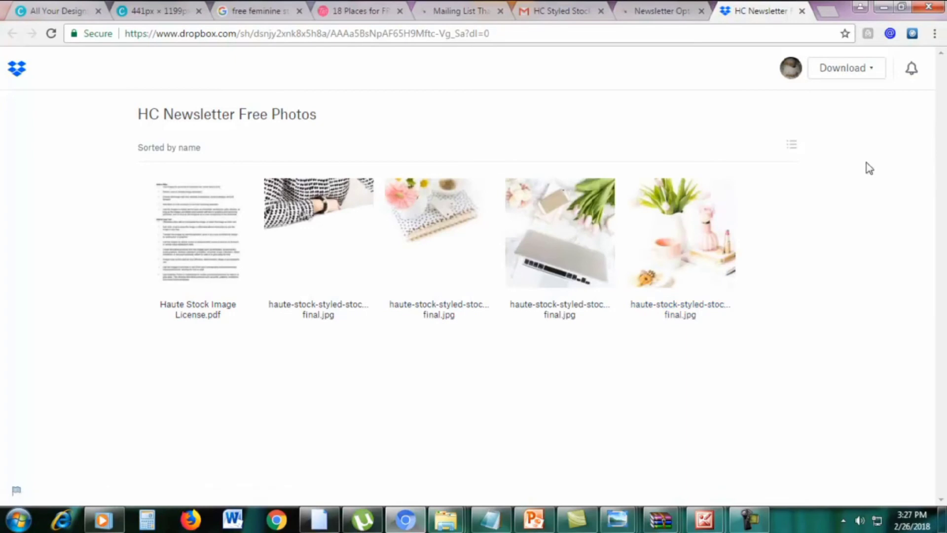
click(845, 74)
click(819, 103)
Return to the 18 Places article and close the thank-you, opt-in and Dropbox tabs
click(567, 10)
click(468, 11)
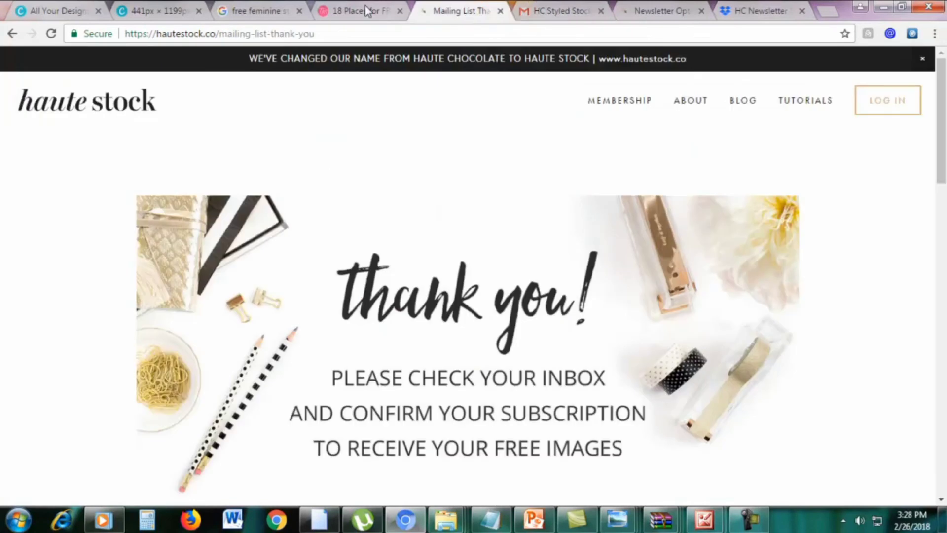
click(353, 9)
scroll(717, 241, down, 7)
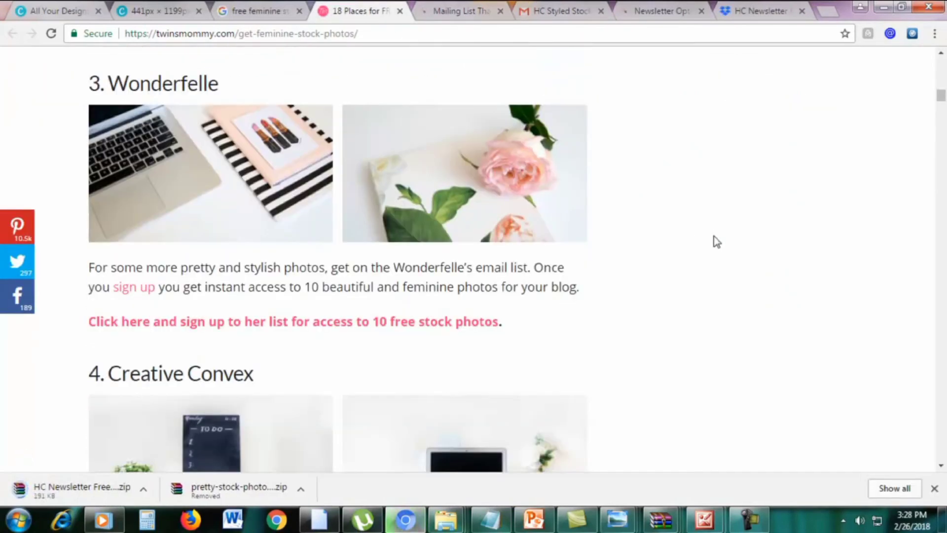
scroll(714, 241, down, 1)
scroll(715, 241, up, 1)
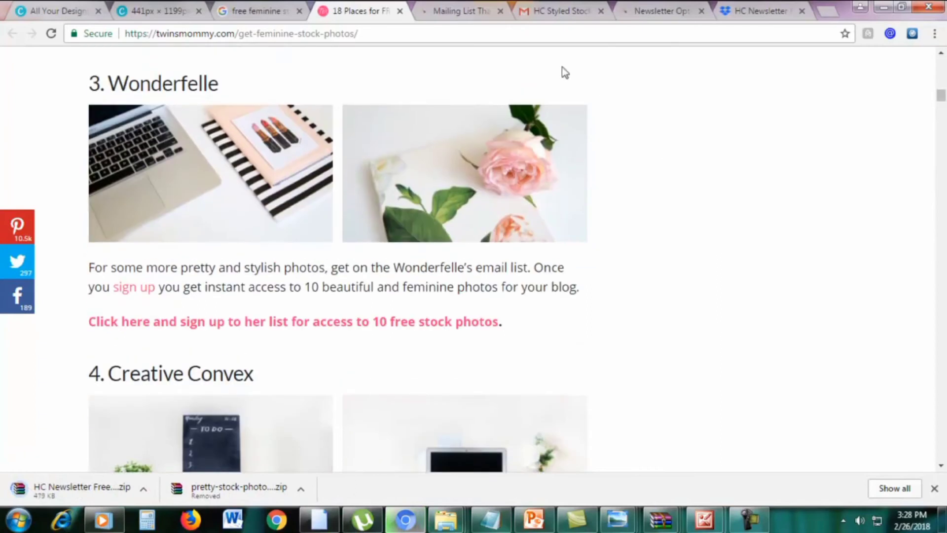
click(500, 11)
click(601, 11)
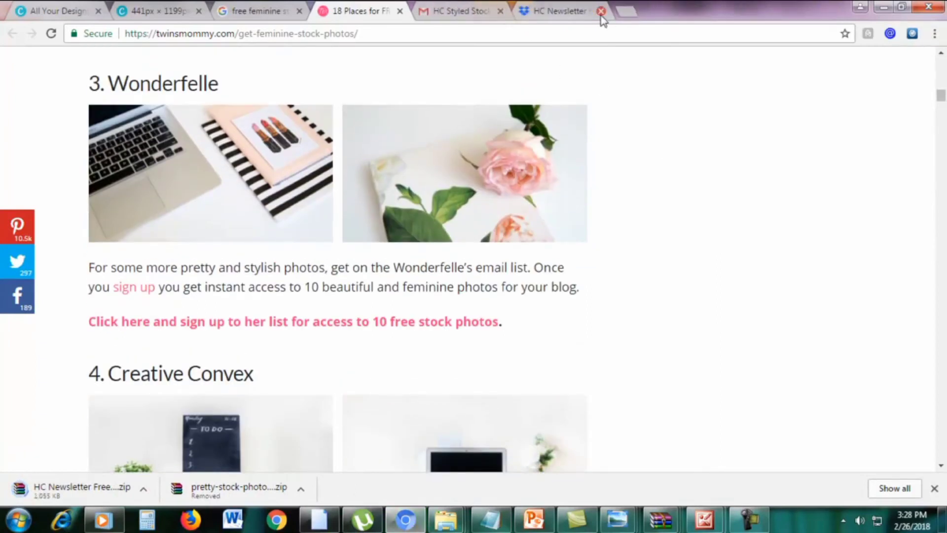
click(601, 11)
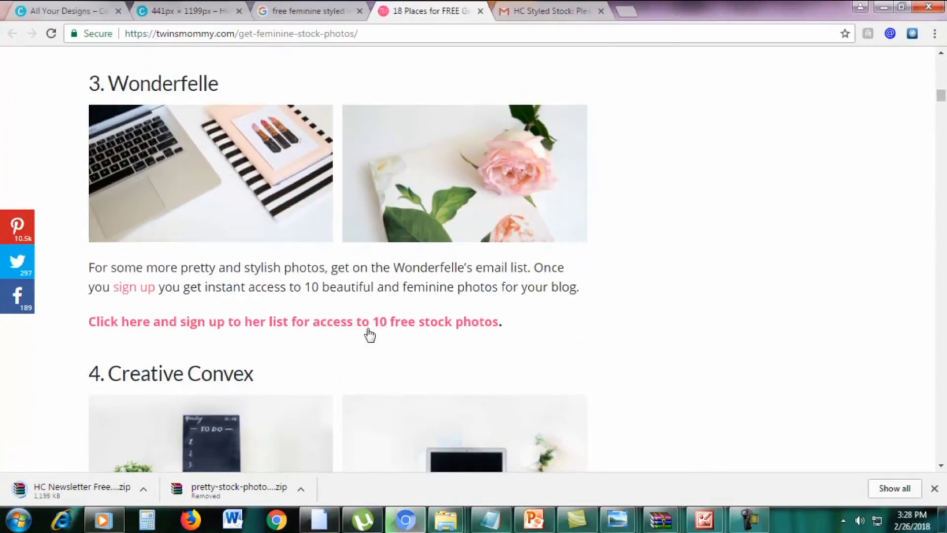
Open the Wonderfelle sign-up link in a new tab
right_click(273, 328)
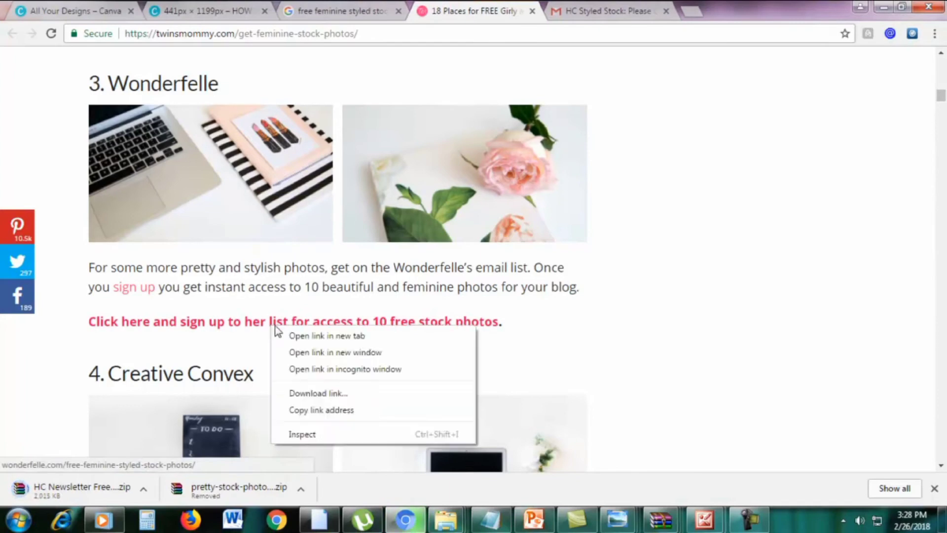
click(291, 331)
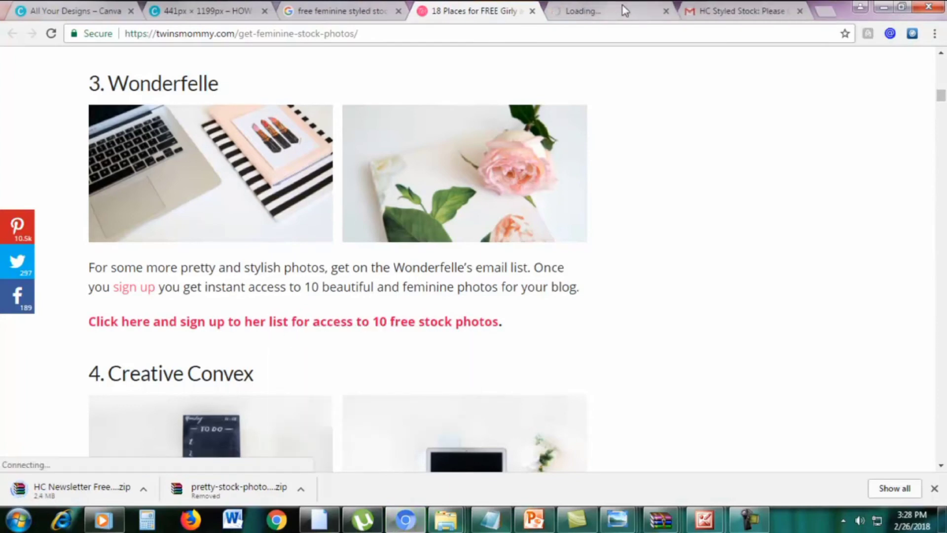
click(625, 11)
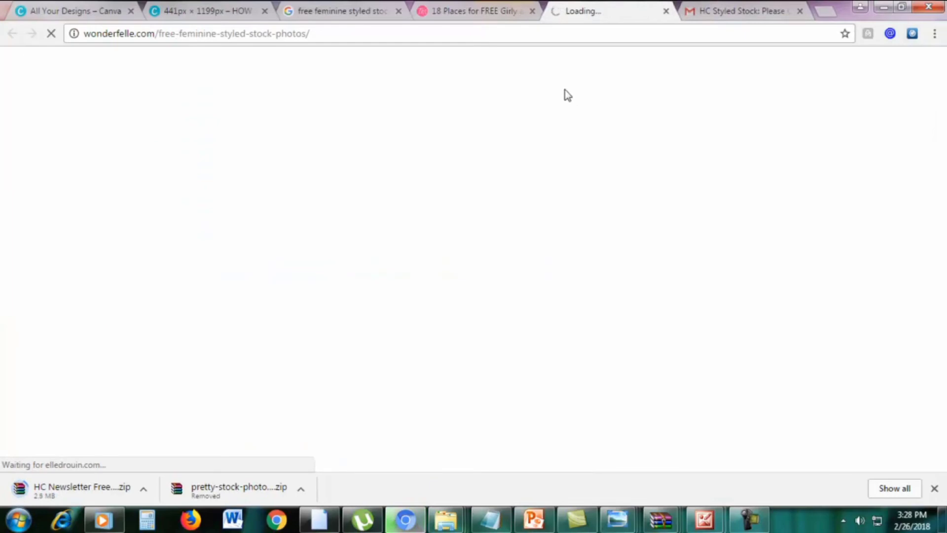
Scroll further down the article and open the Wonderlass photo pack link in a new tab
click(464, 8)
scroll(696, 261, down, 7)
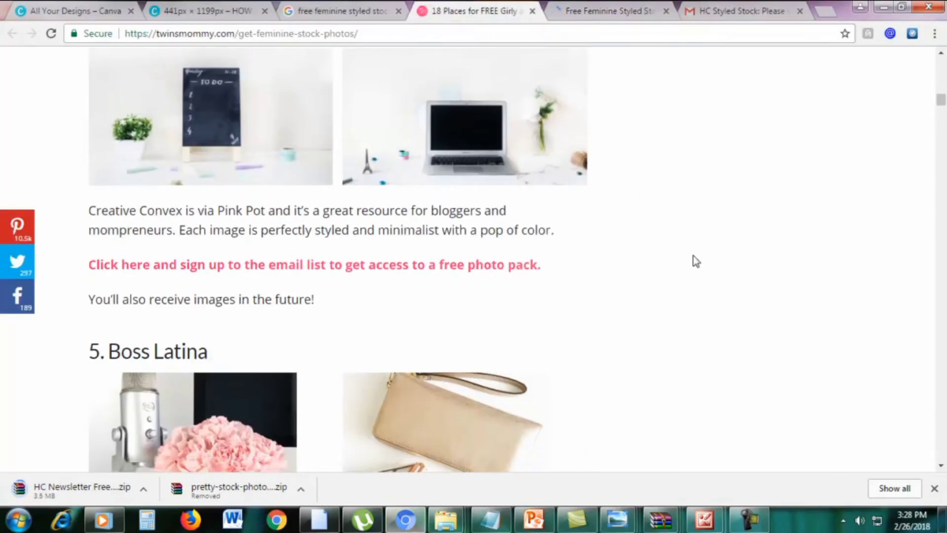
scroll(696, 261, down, 3)
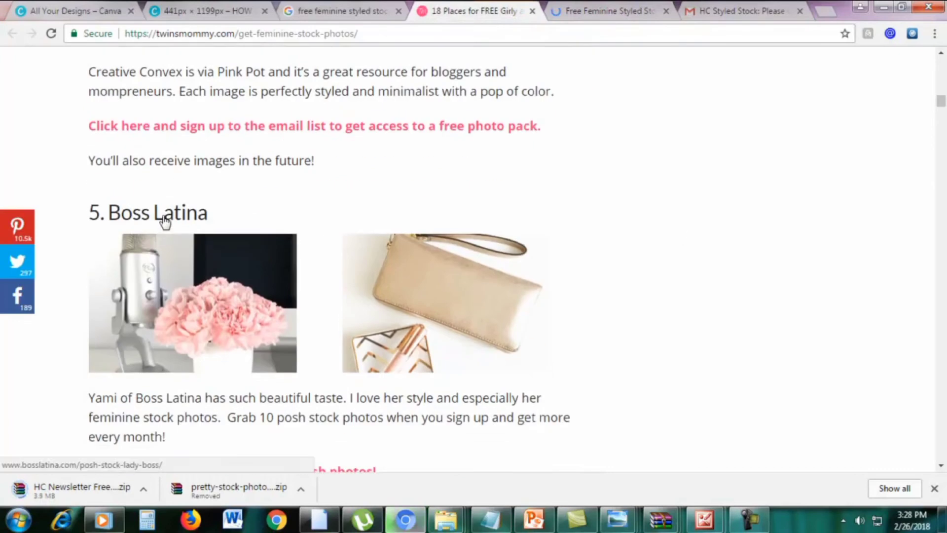
scroll(320, 216, down, 7)
scroll(735, 275, down, 1)
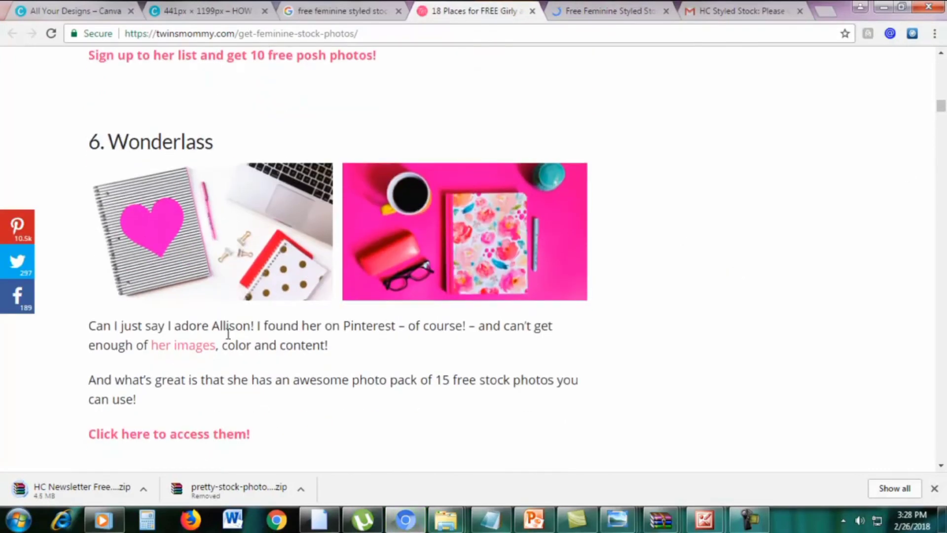
right_click(162, 438)
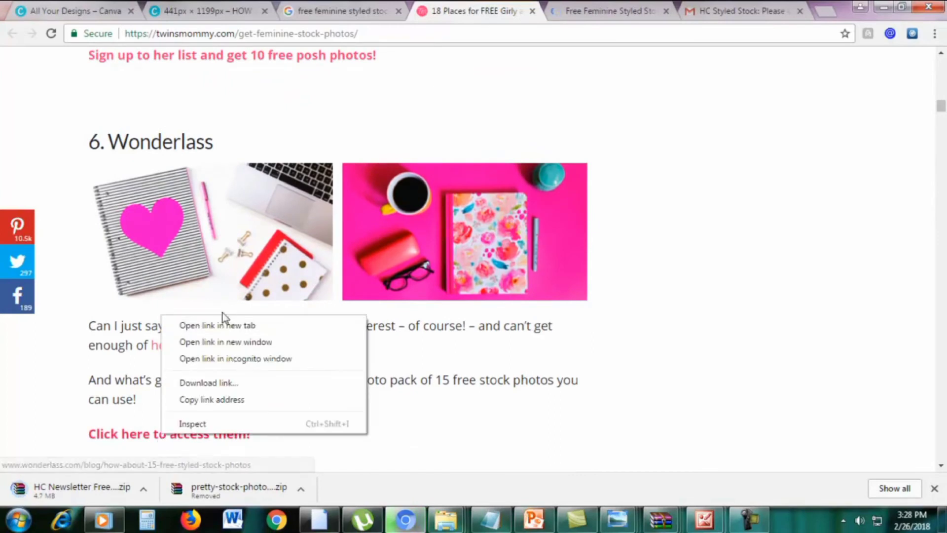
click(223, 317)
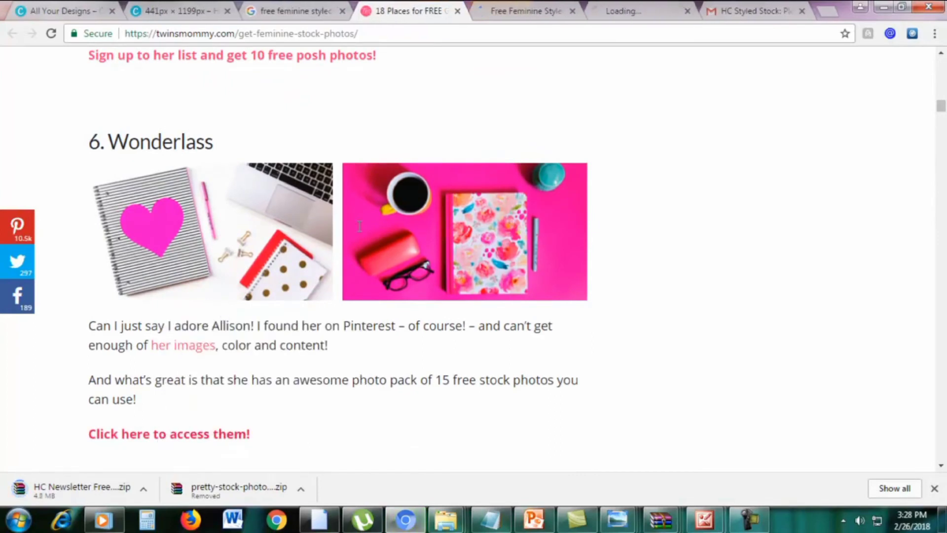
click(524, 9)
Fill Elle Drouin's free stock photos form with a name and e-mail and submit it
scroll(662, 252, down, 8)
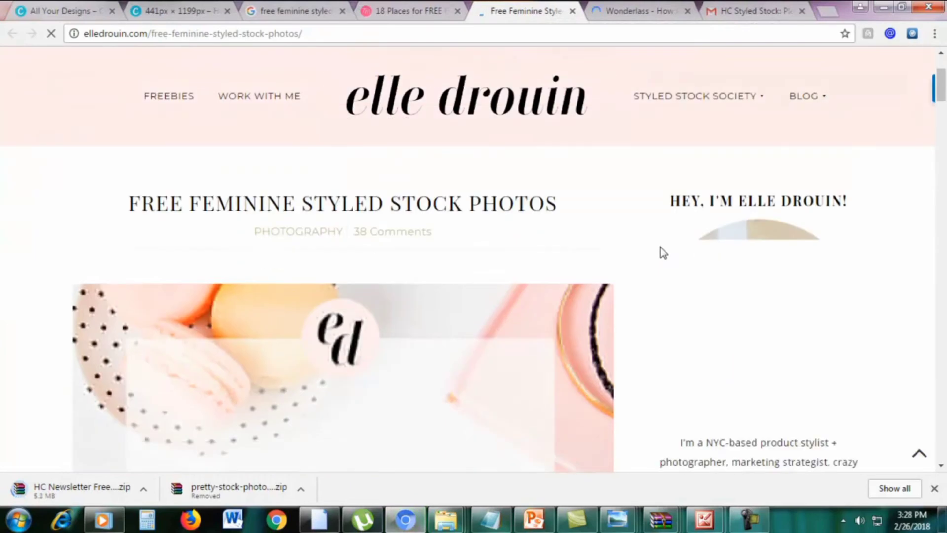
scroll(307, 326, down, 8)
scroll(308, 326, down, 6)
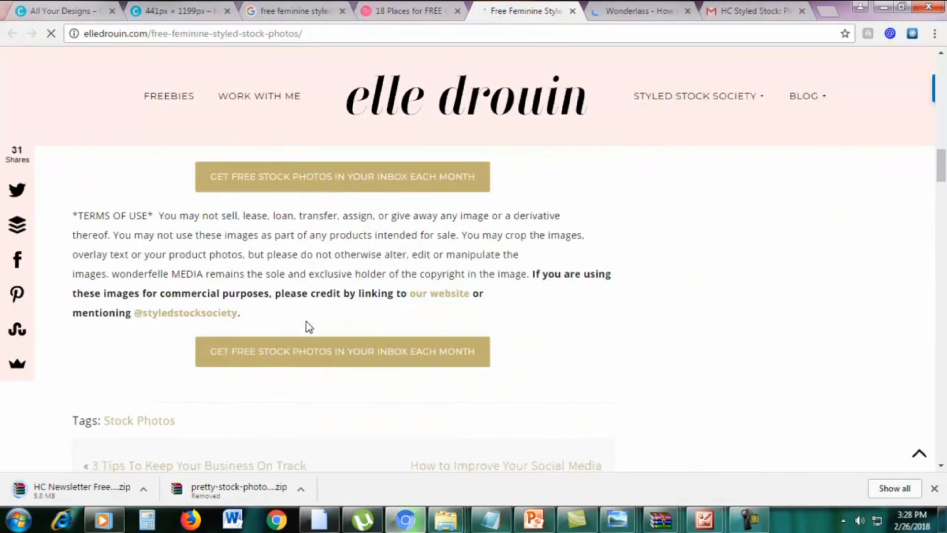
scroll(308, 326, up, 1)
click(333, 246)
click(381, 324)
text(em)
click(556, 324)
text(e)
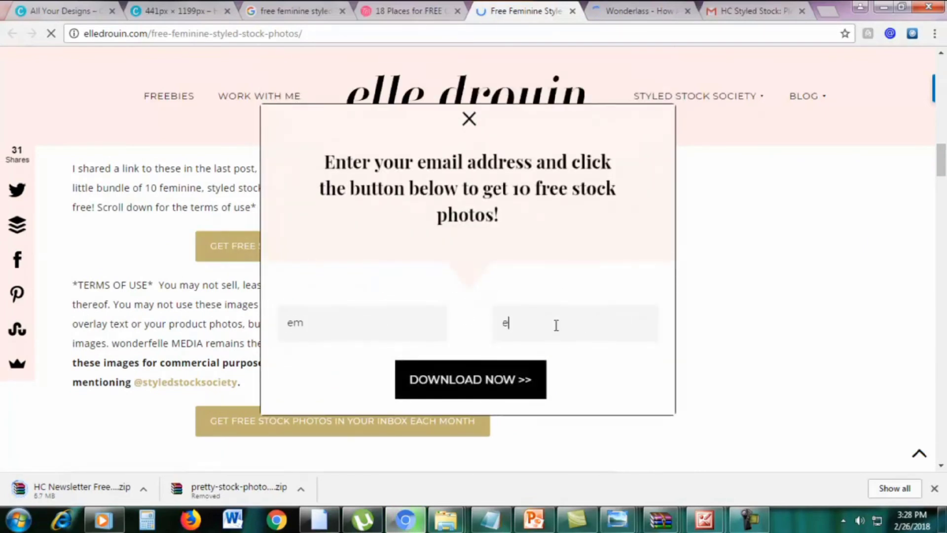
key(Return)
text(,oy)
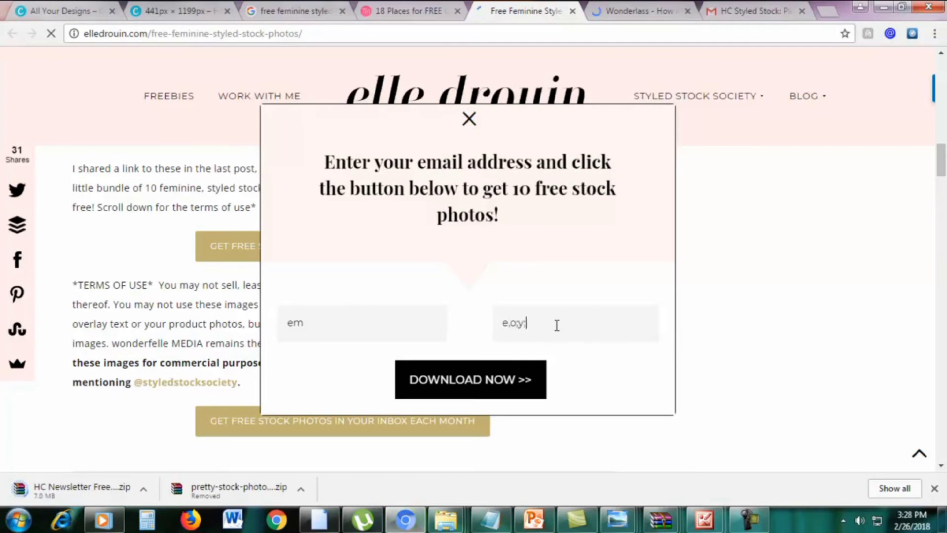
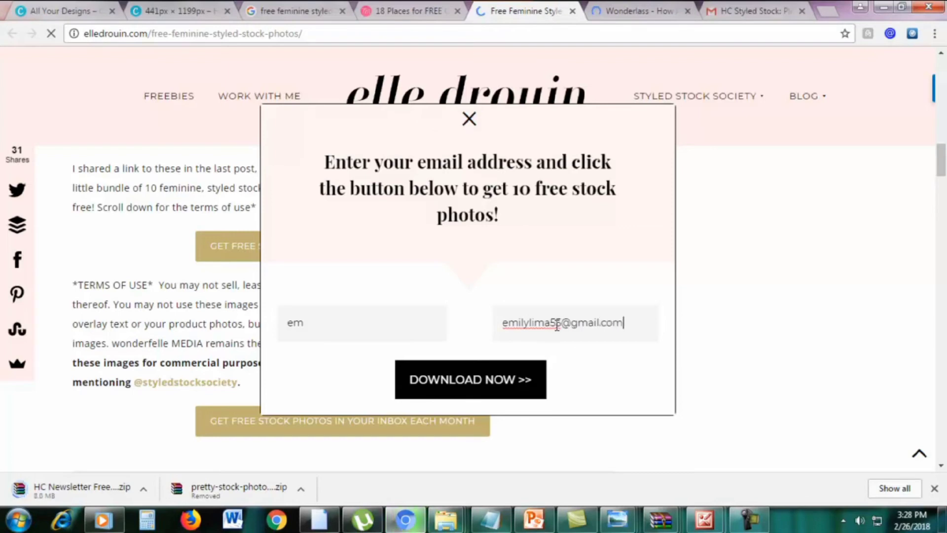
click(468, 379)
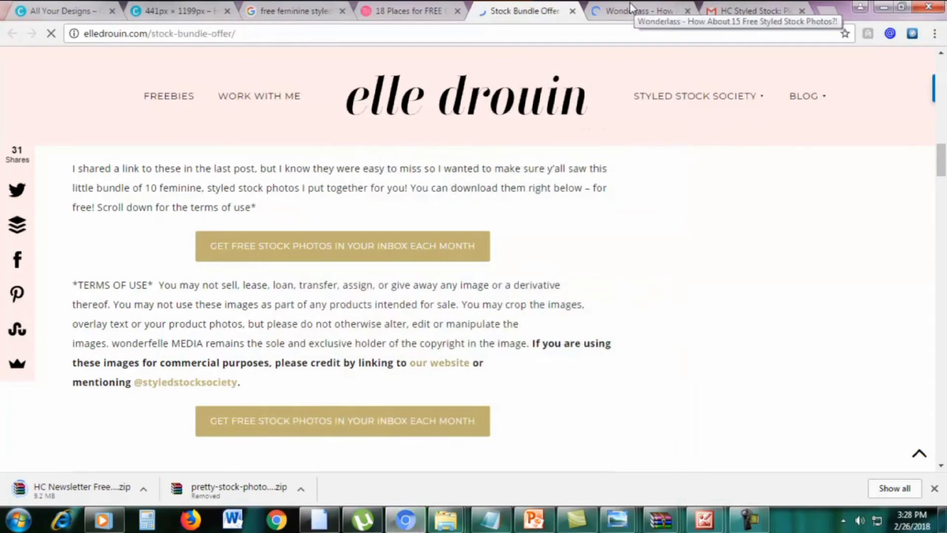
Open Wonderlass's 'Grab your free stock photos, heck yes!' form and submit it with 'Hand over the photos!'
click(629, 3)
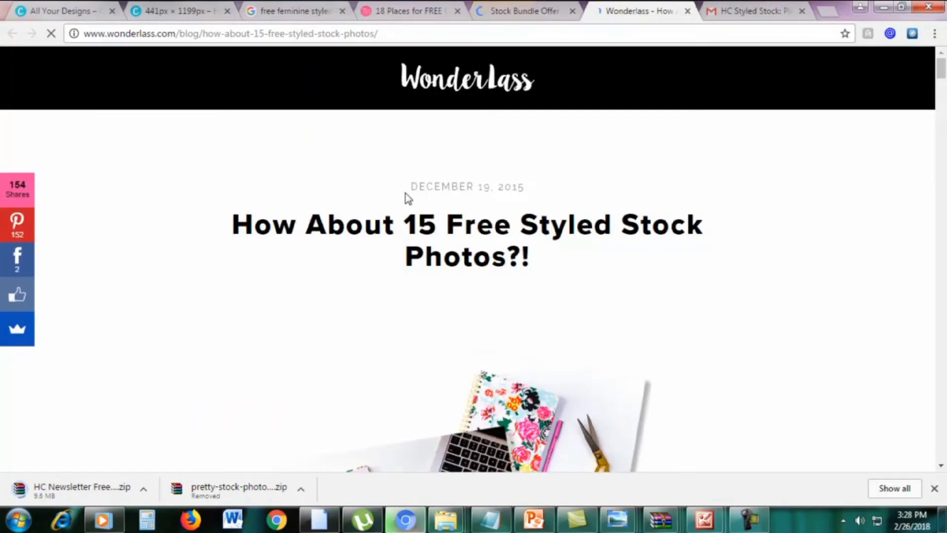
scroll(401, 223, down, 3)
scroll(401, 227, down, 15)
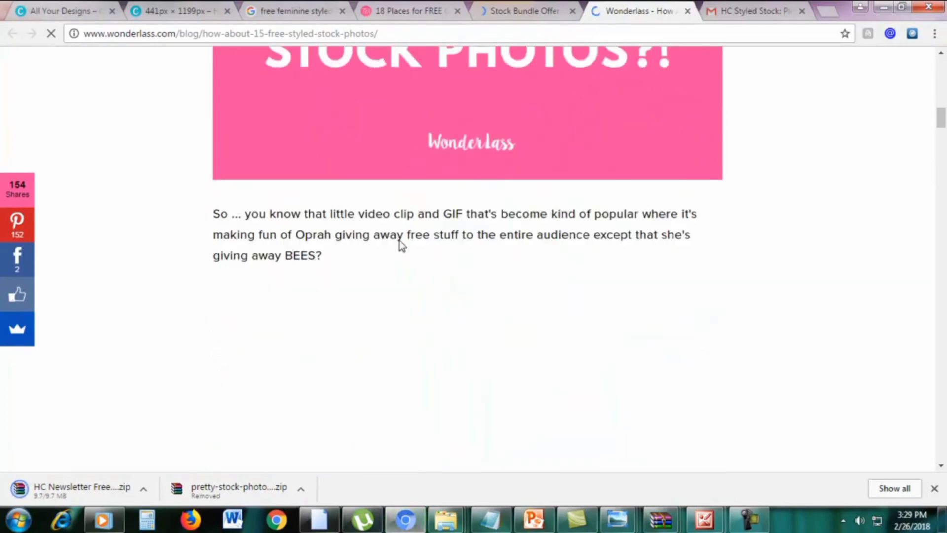
scroll(398, 242, down, 10)
drag(940, 170, 941, 197)
scroll(941, 198, up, 6)
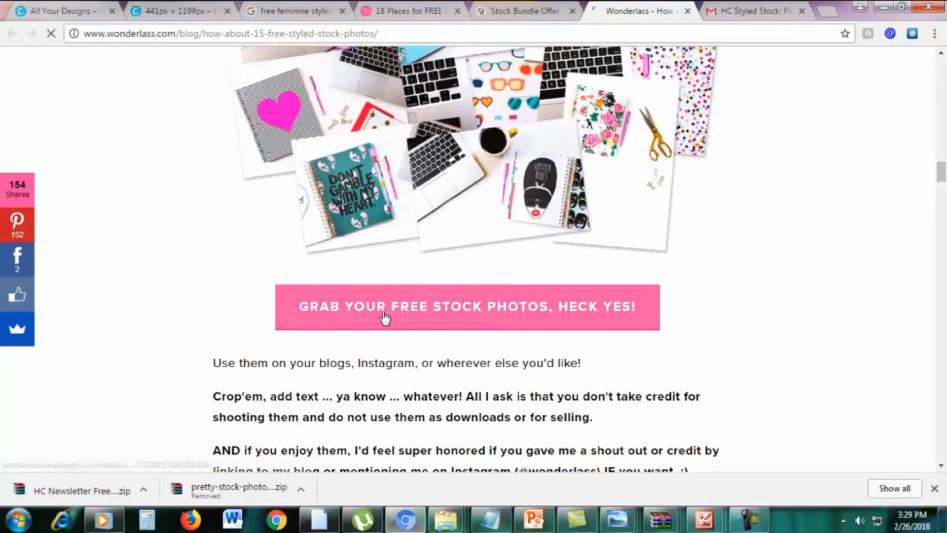
click(401, 320)
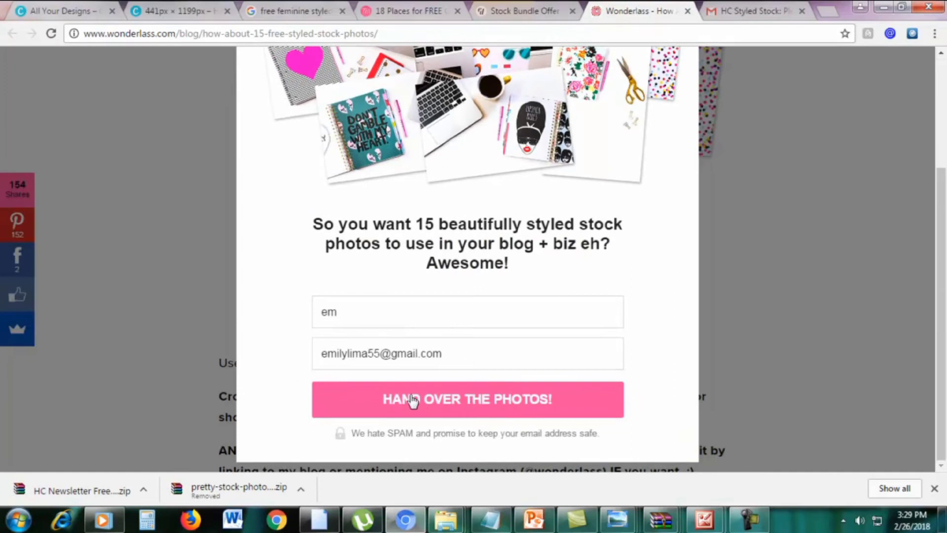
click(407, 399)
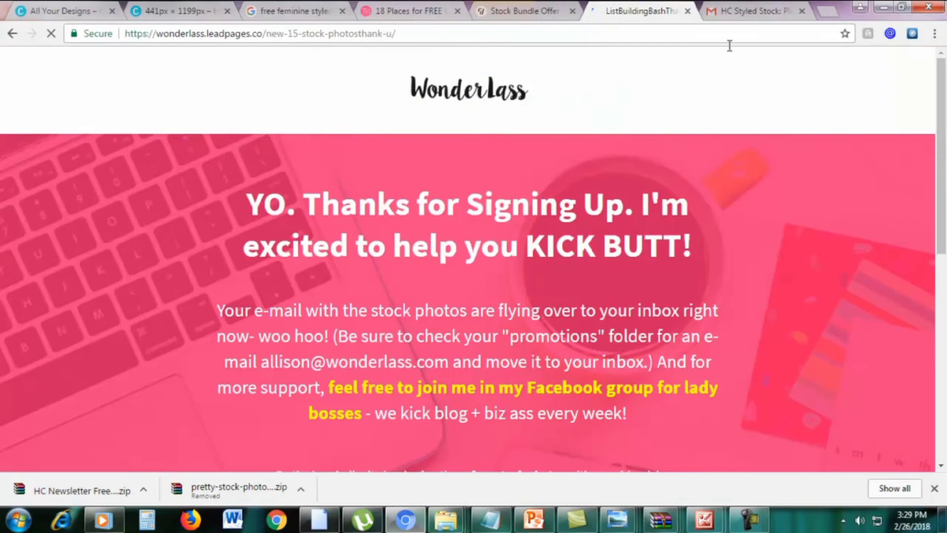
Open the 'Here are your free stock photos!' email and follow its DOWNLOAD NOW link
click(746, 14)
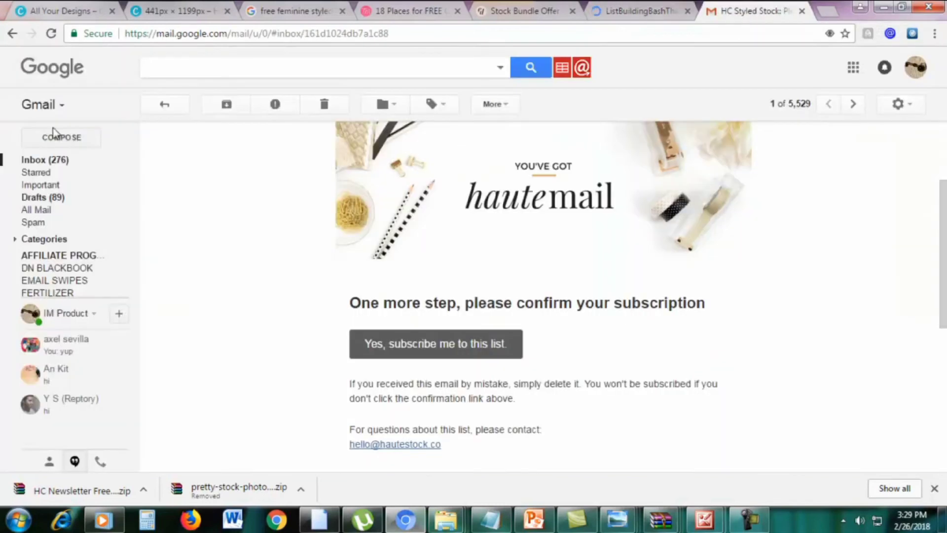
click(32, 162)
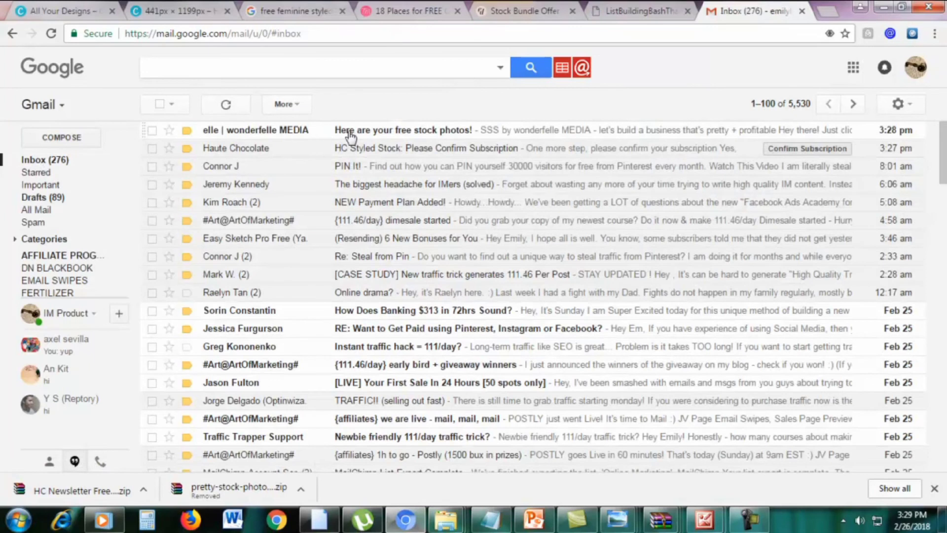
click(351, 136)
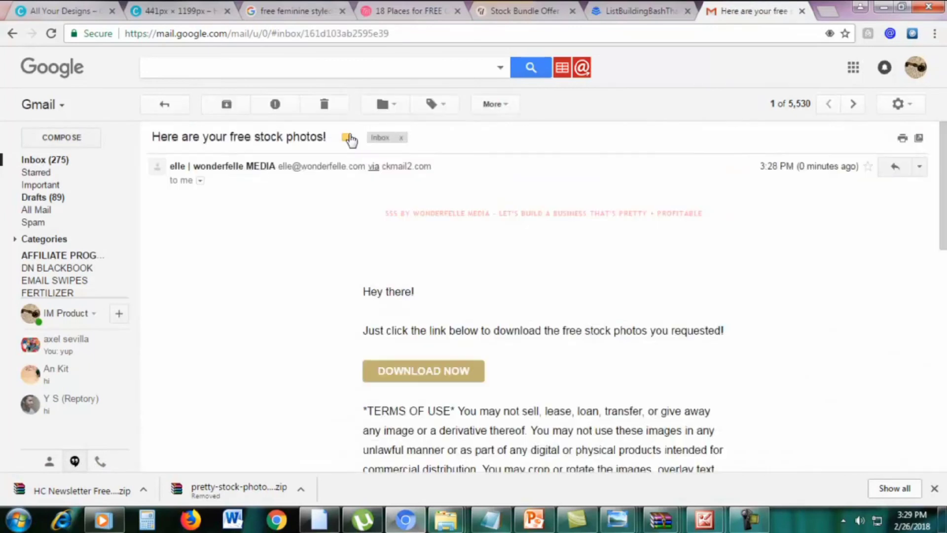
click(422, 377)
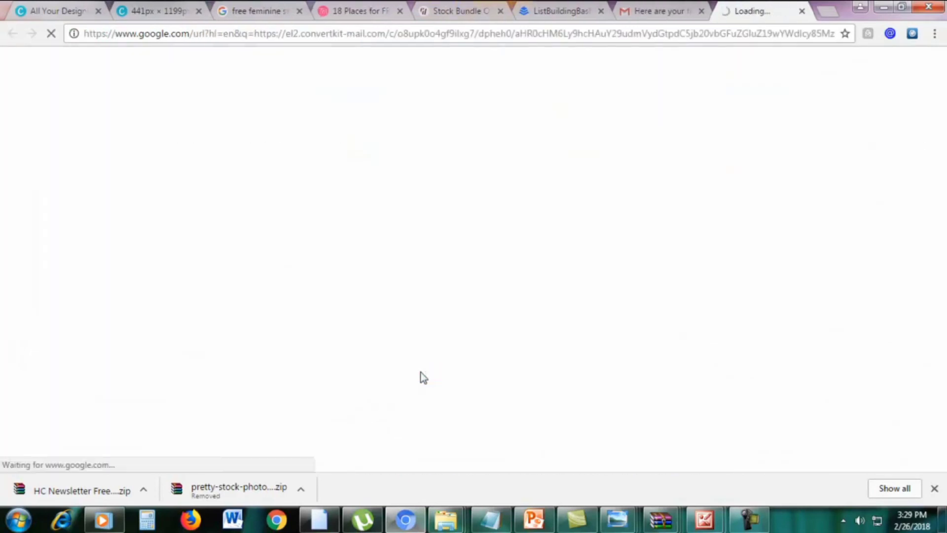
Return to the Twins Mommy '18 Places' article and scroll through it
click(363, 11)
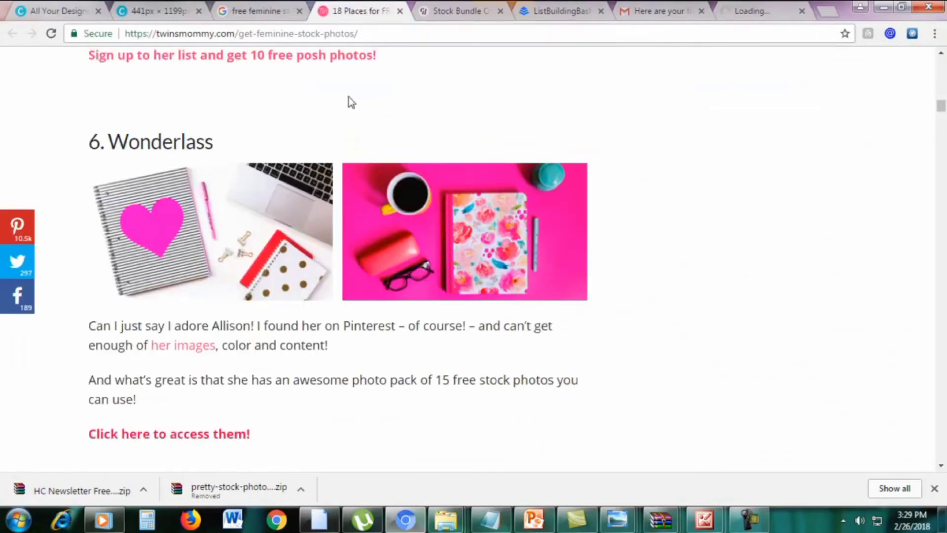
scroll(941, 108, down, 20)
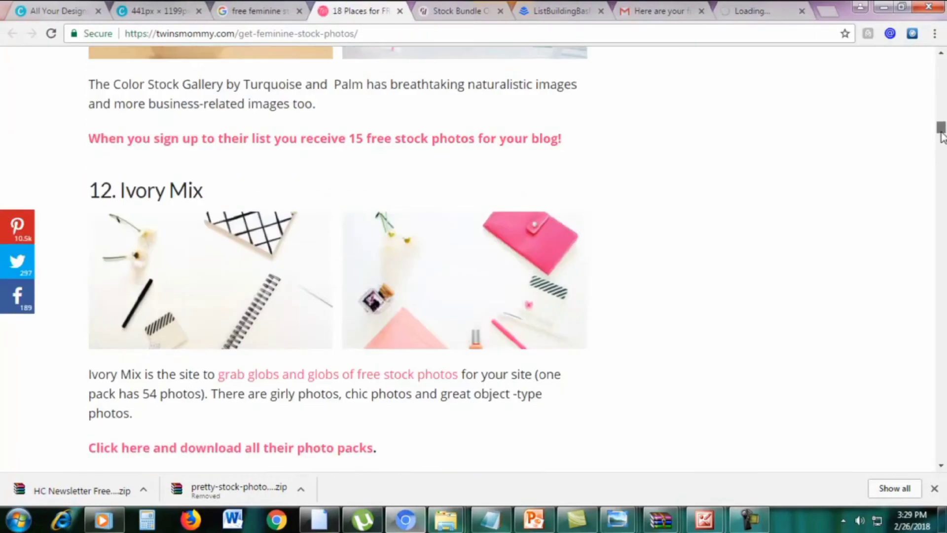
scroll(942, 101, up, 4)
scroll(941, 83, up, 20)
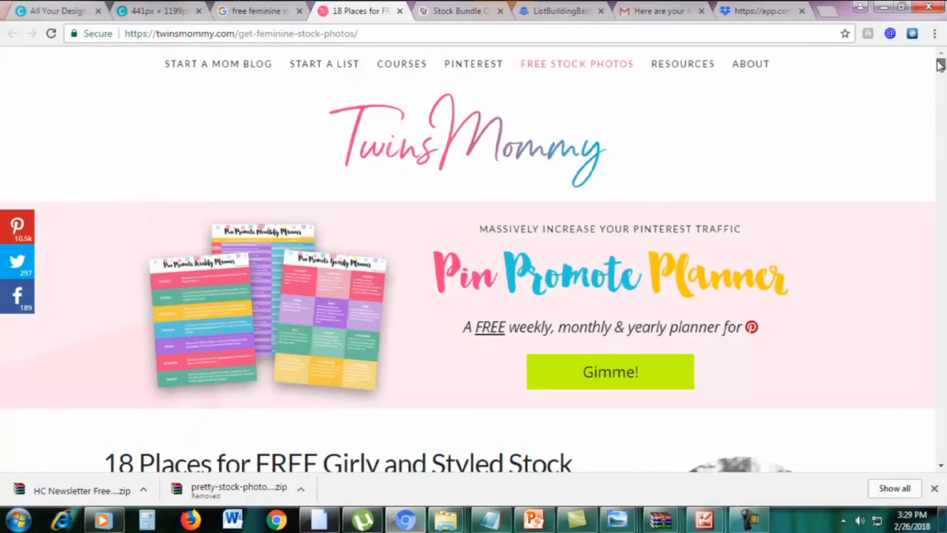
scroll(936, 203, down, 4)
drag(143, 257, 447, 257)
click(442, 285)
scroll(454, 283, down, 4)
drag(941, 69, 934, 195)
scroll(851, 285, up, 5)
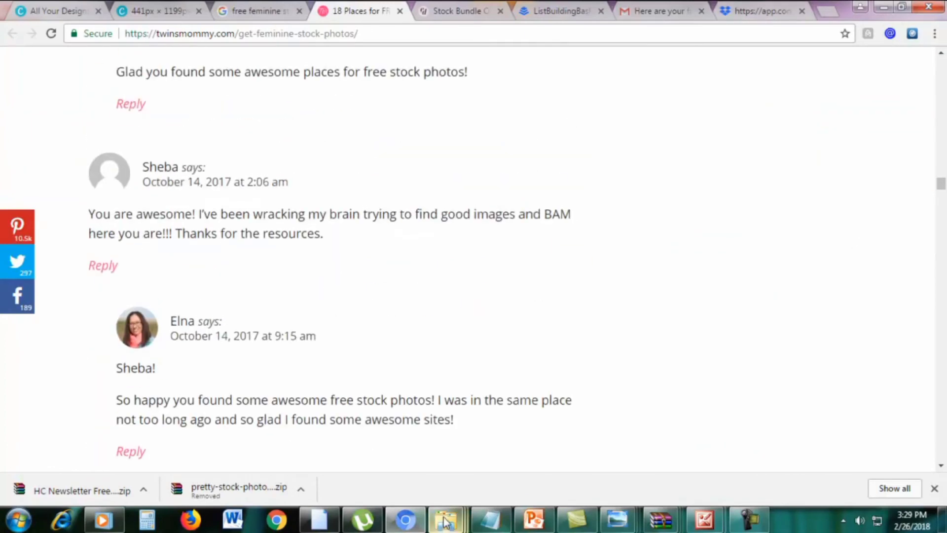
Open fstockphotosb-3 from the STOCK PHOTOS folder, browse the next photos in Photo Viewer, then minimize it
mouse_move(446, 518)
click(405, 471)
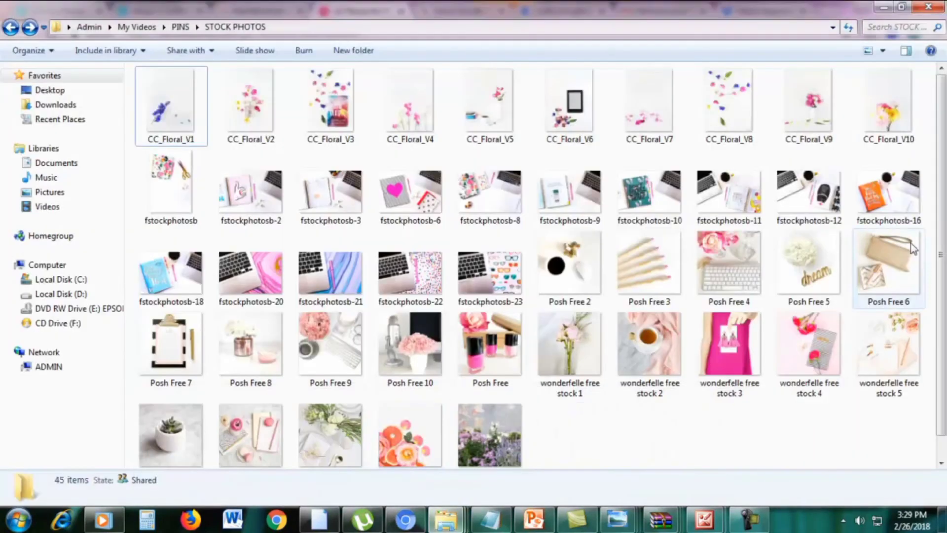
scroll(598, 321, down, 1)
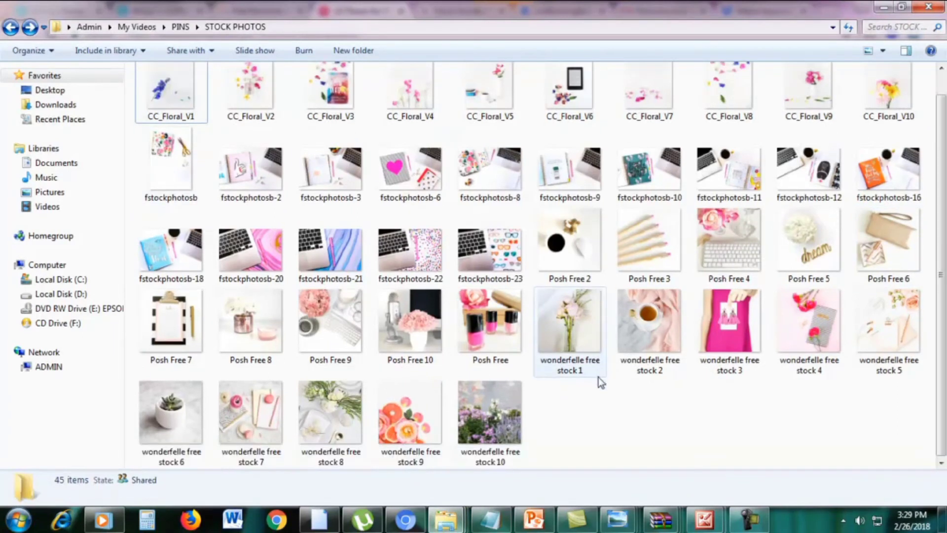
click(320, 183)
double_click(321, 182)
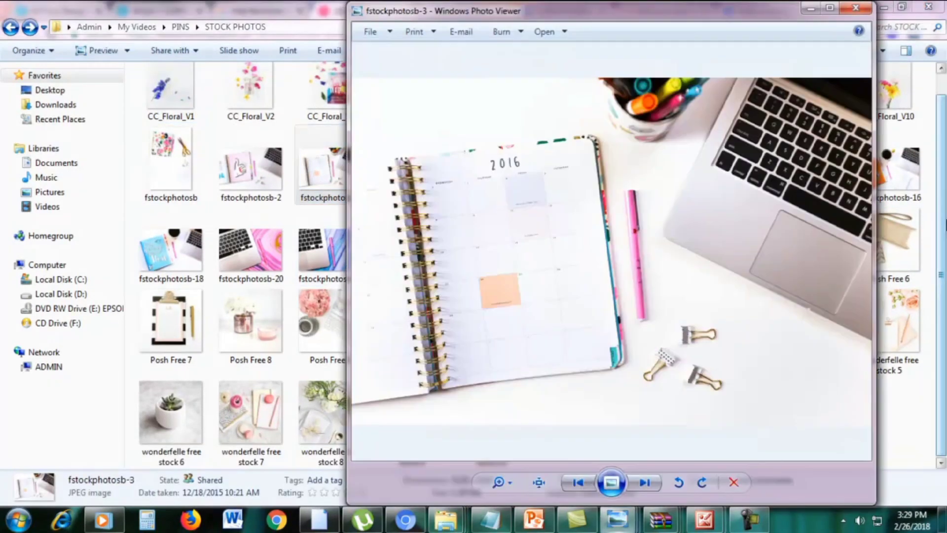
key(Right)
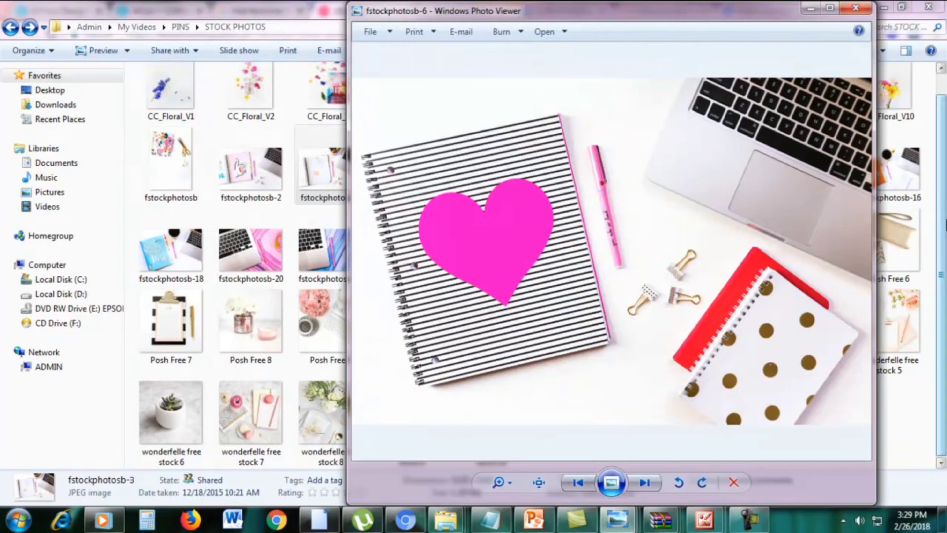
key(Right)
key(Right)
key(Right)
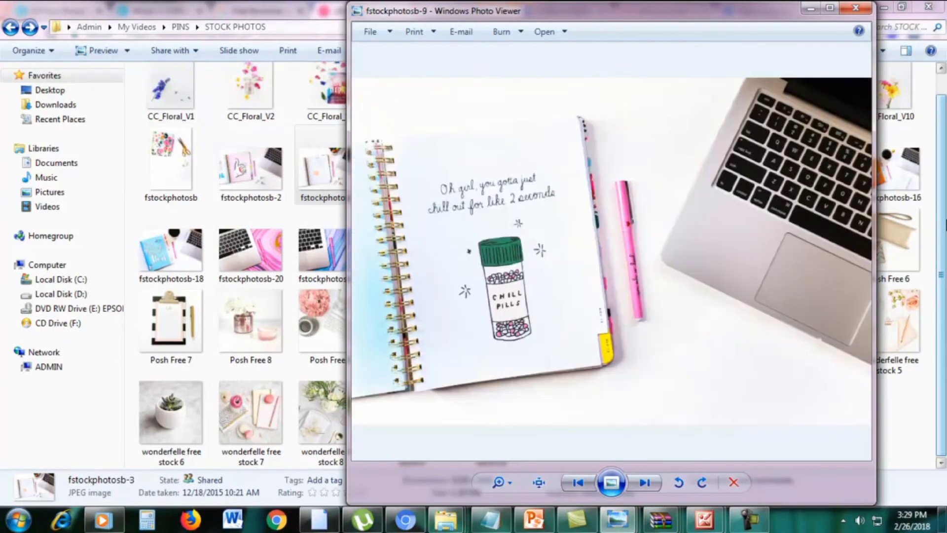
click(811, 8)
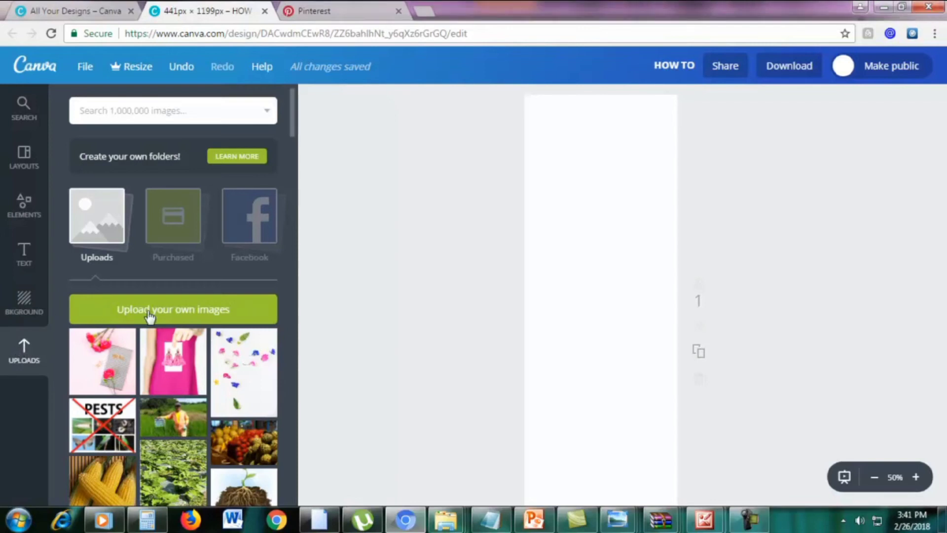
Upload 'wonderfelle free stock 4' from the computer and drag it onto the pin page
click(167, 313)
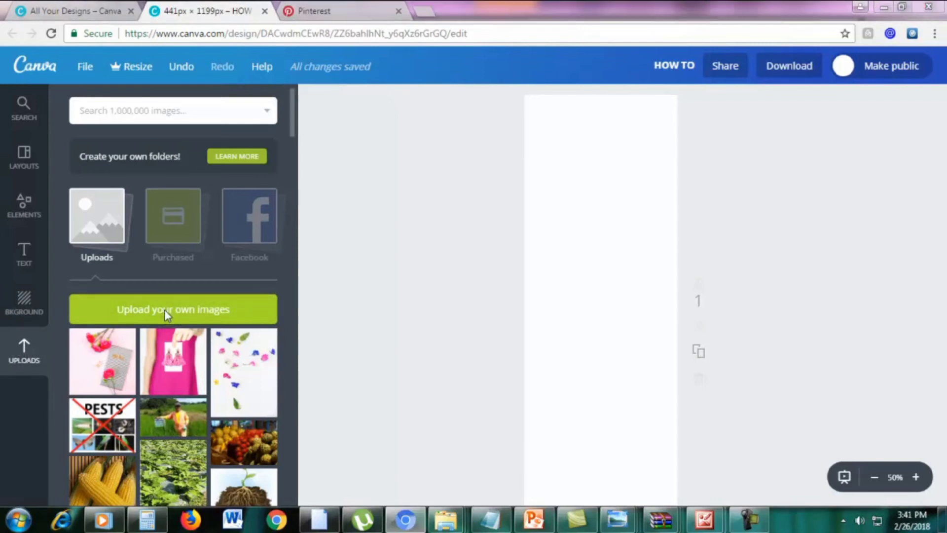
drag(940, 136, 940, 193)
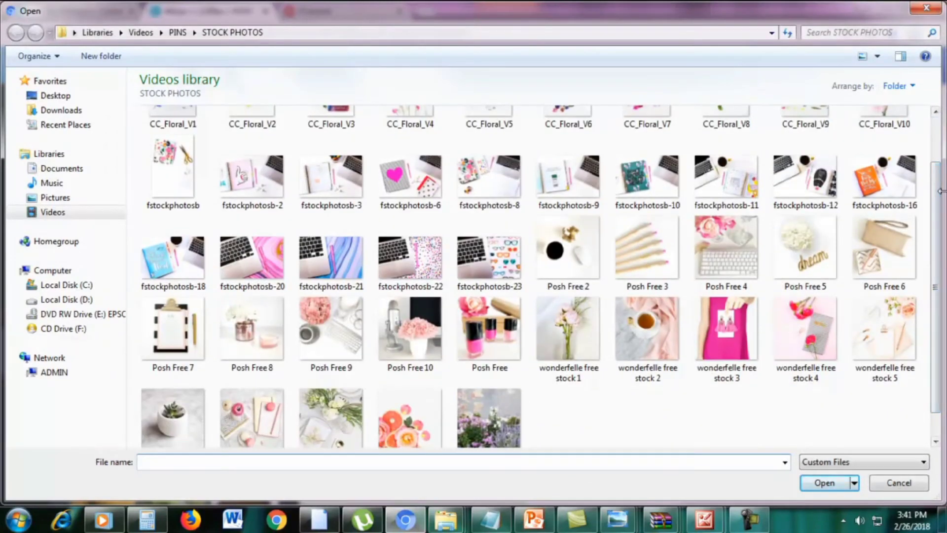
click(796, 322)
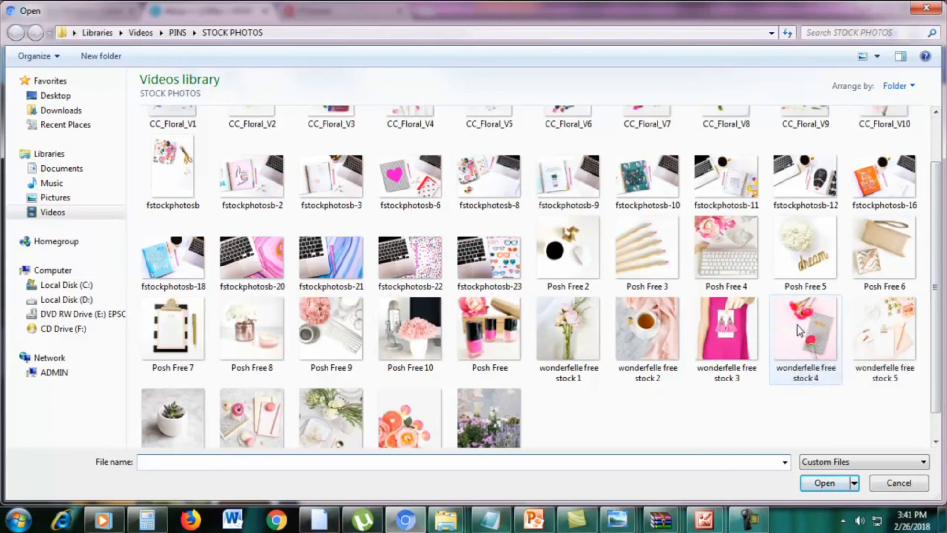
double_click(797, 325)
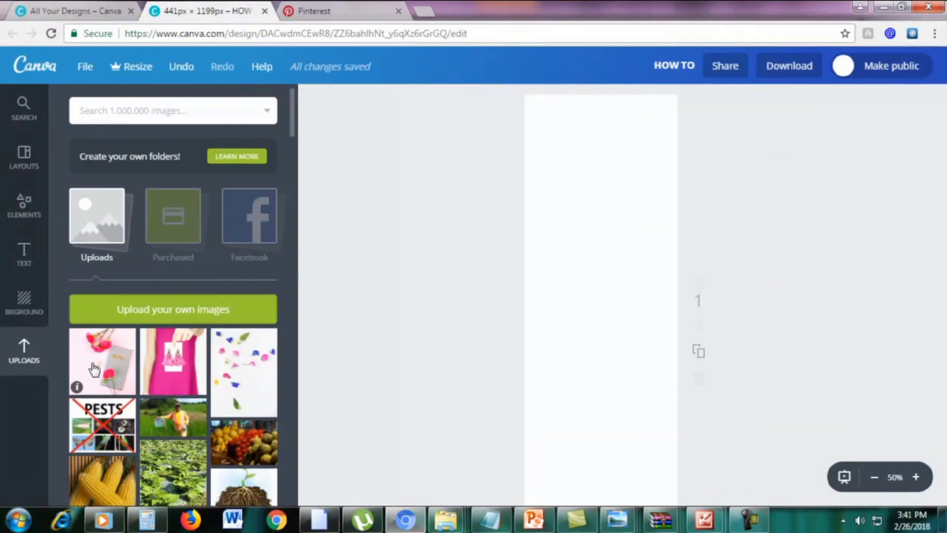
drag(93, 363, 579, 373)
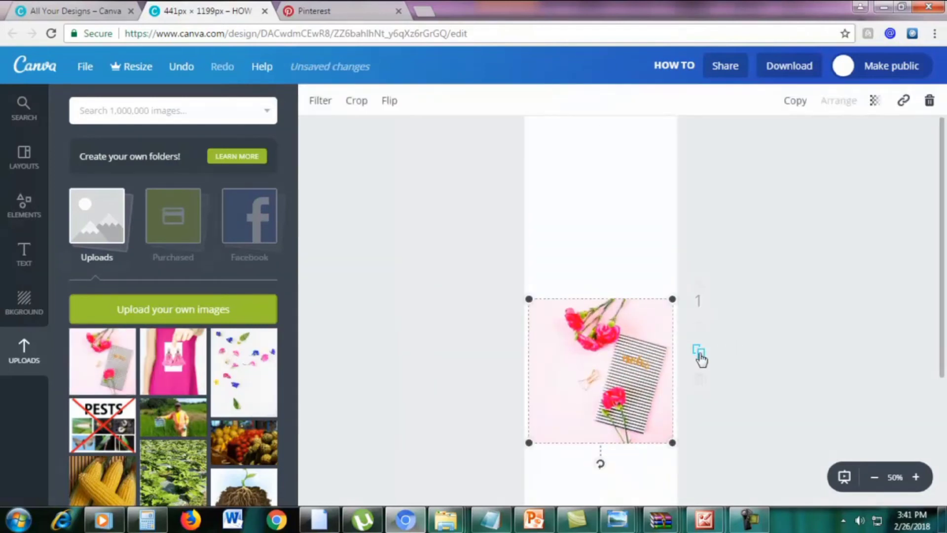
Zoom out and drag the flower photo's corners outward until it covers the whole pin
scroll(629, 310, up, 2)
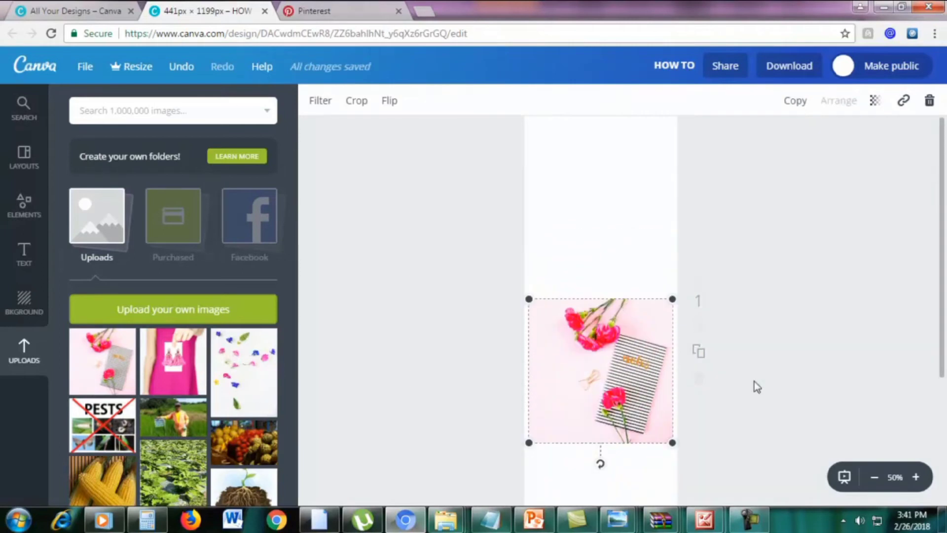
scroll(757, 386, down, 2)
click(875, 477)
scroll(764, 404, up, 1)
drag(551, 392, 524, 416)
drag(652, 290, 790, 133)
drag(525, 417, 500, 441)
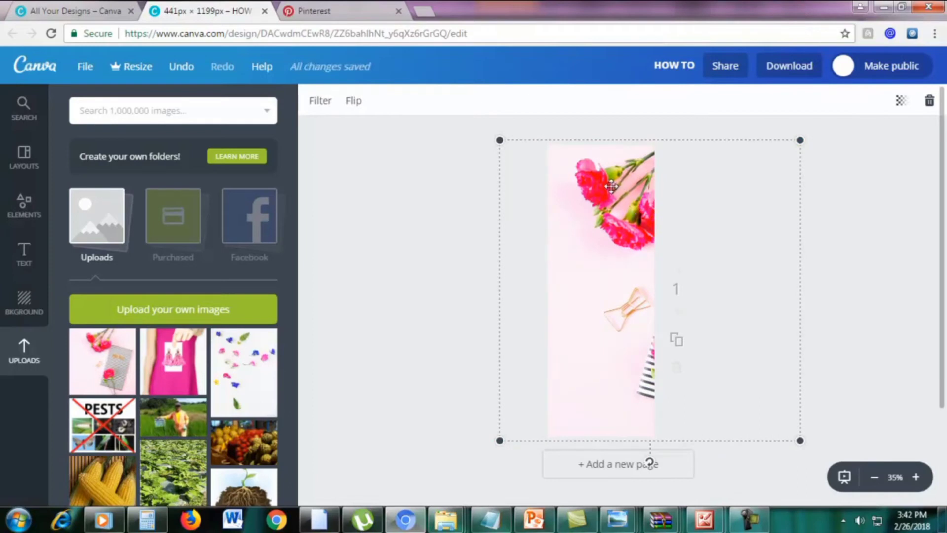
Flip the photo vertically so the flowers and bow clip sit at the bottom
click(355, 102)
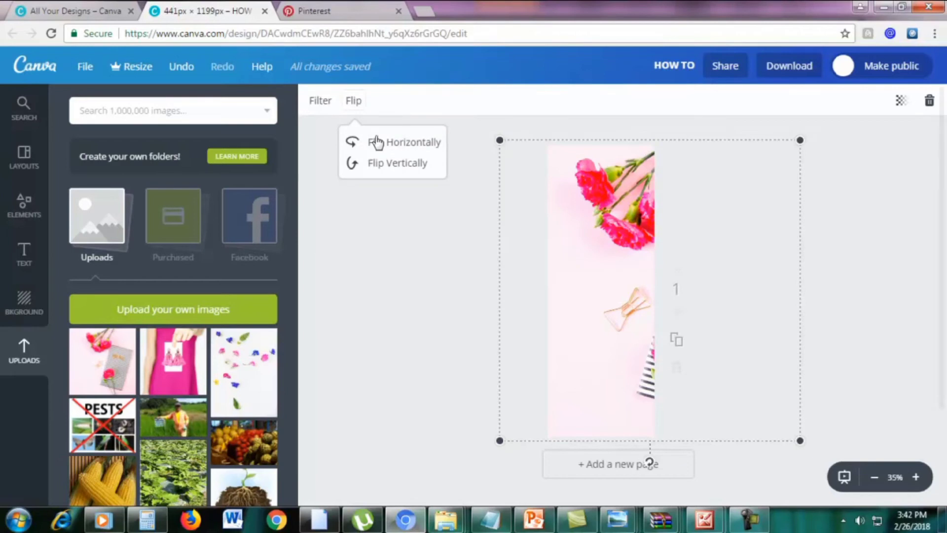
click(396, 147)
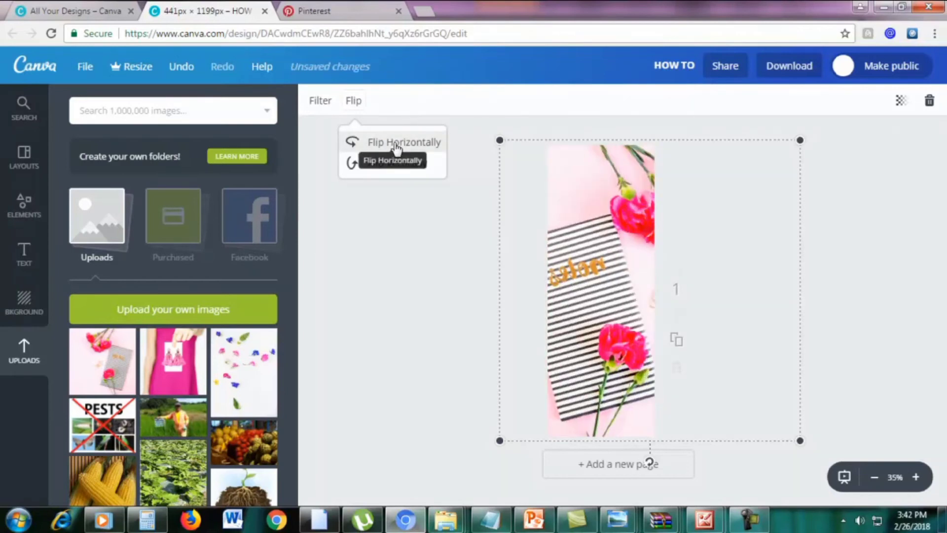
click(397, 147)
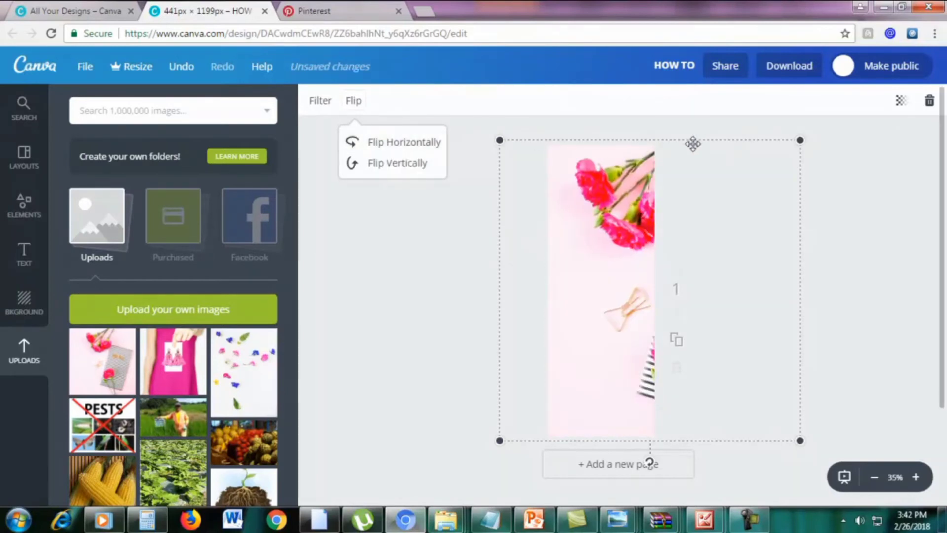
click(393, 168)
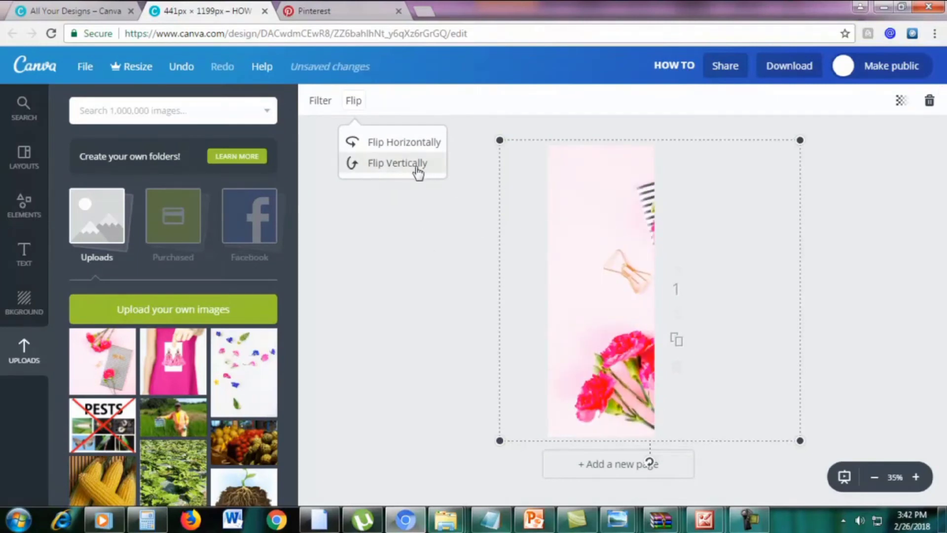
click(863, 311)
click(863, 310)
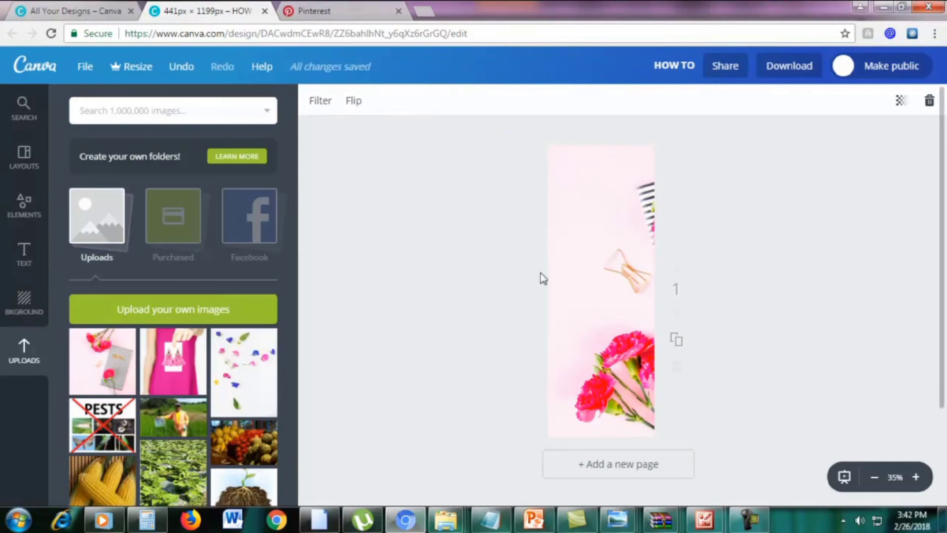
click(94, 10)
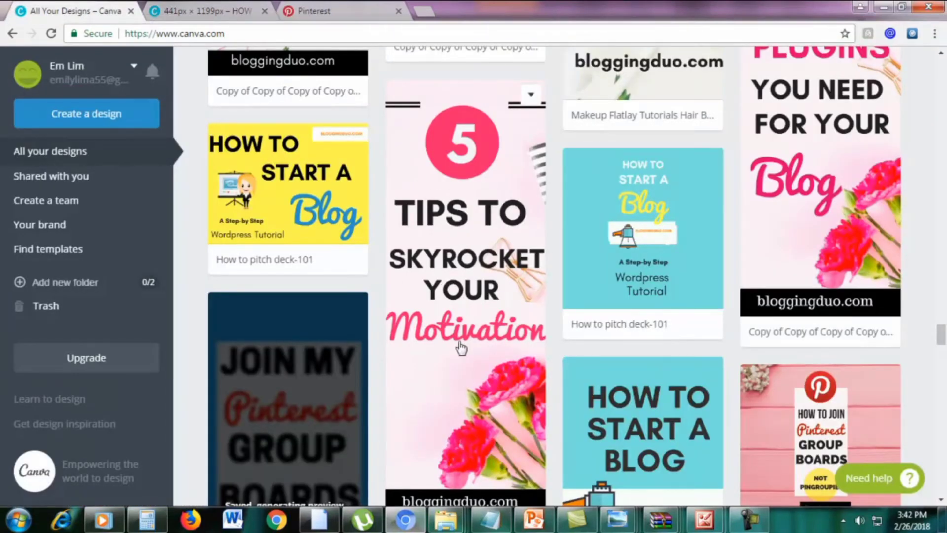
click(214, 15)
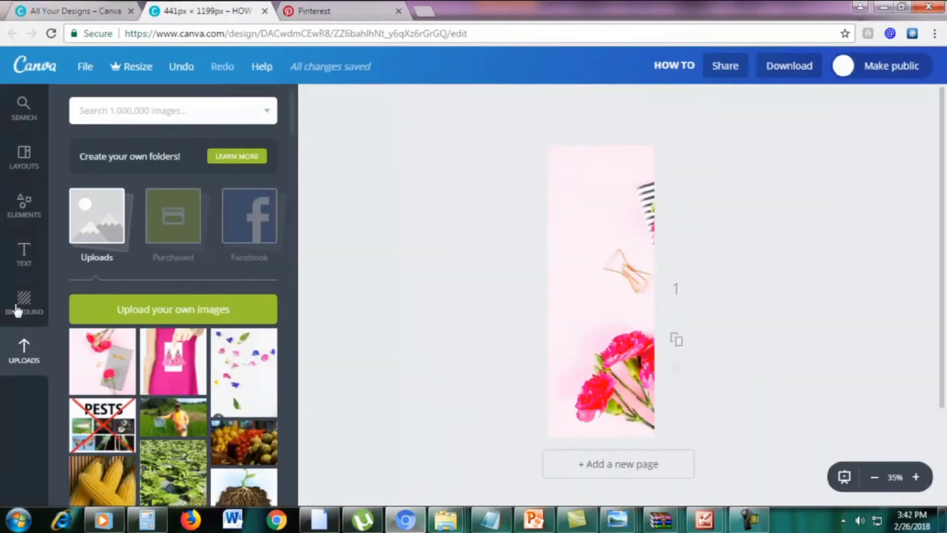
Drag a circle from Elements > Shapes onto the pin, shrink it, and centre it at the top
click(25, 212)
scroll(146, 239, up, 2)
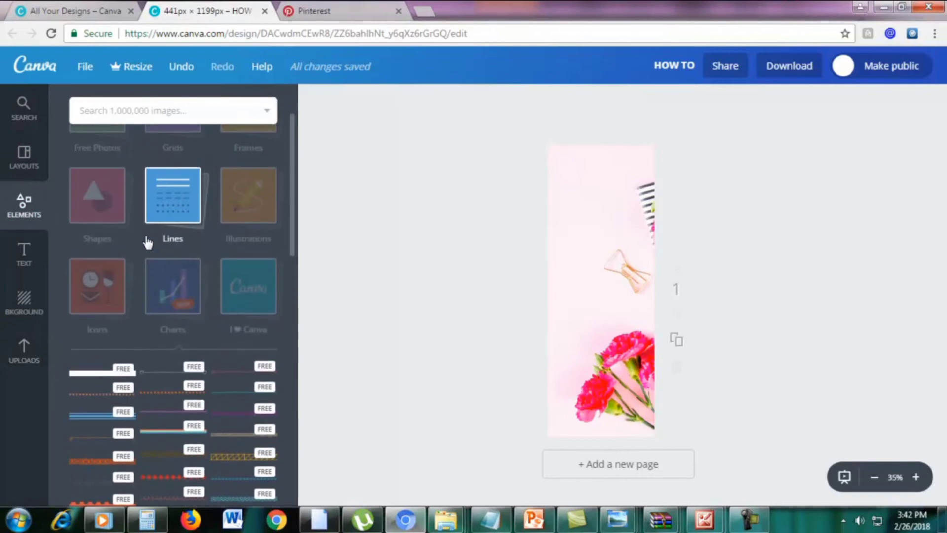
scroll(148, 241, up, 2)
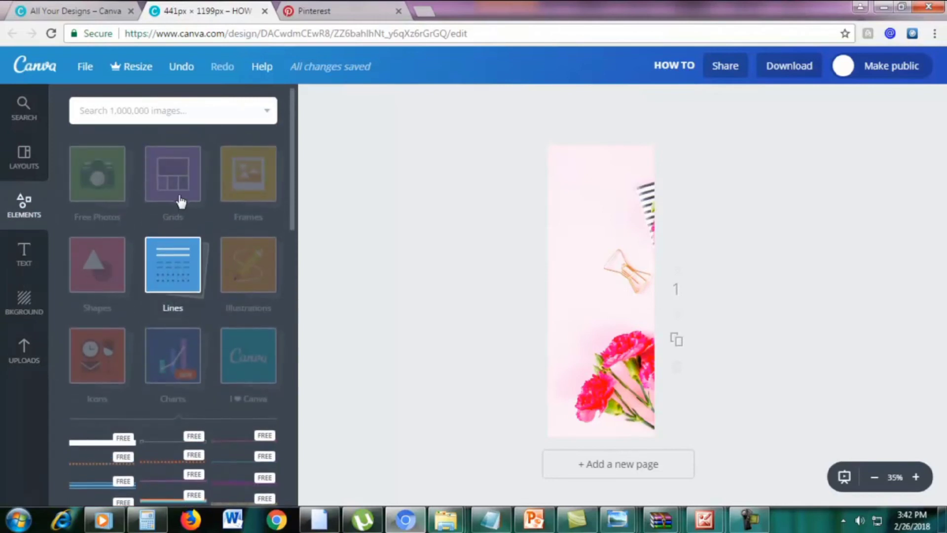
click(89, 280)
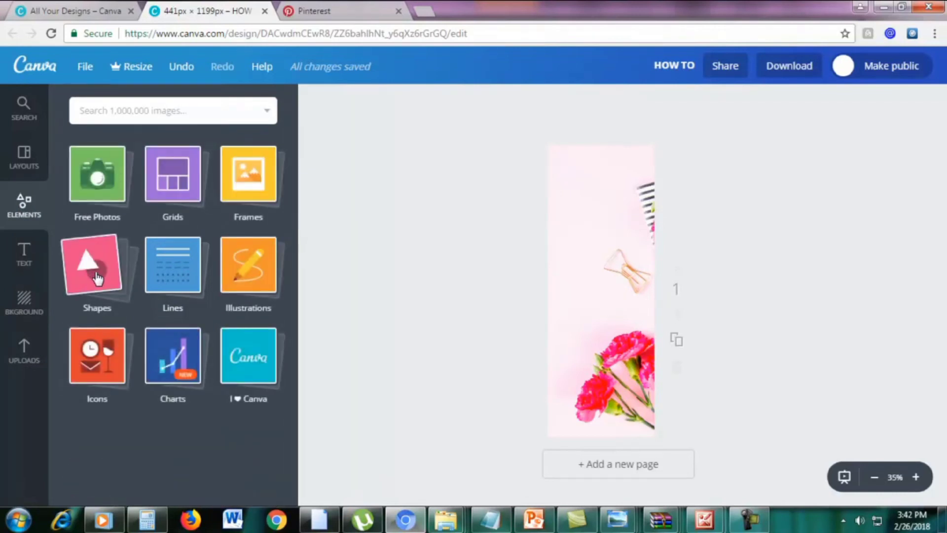
click(98, 278)
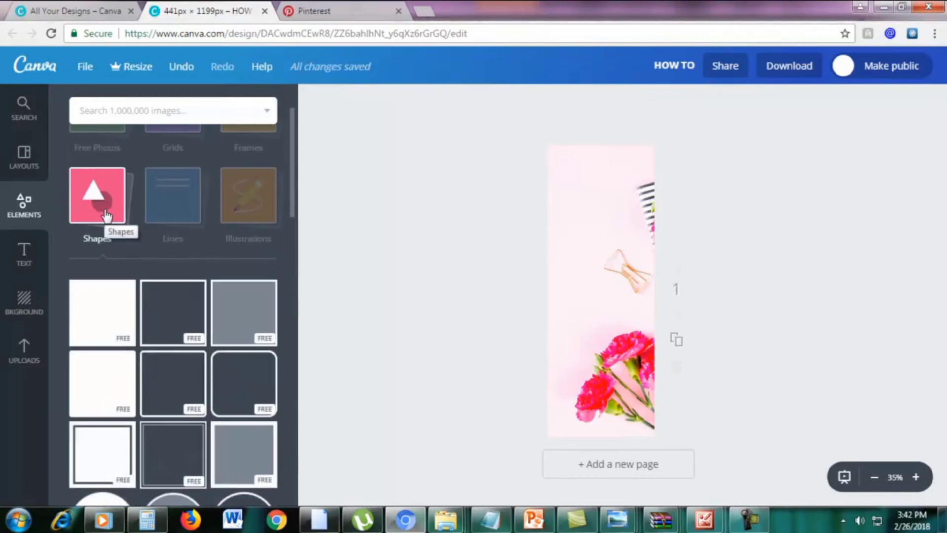
scroll(106, 217, down, 2)
scroll(106, 222, down, 2)
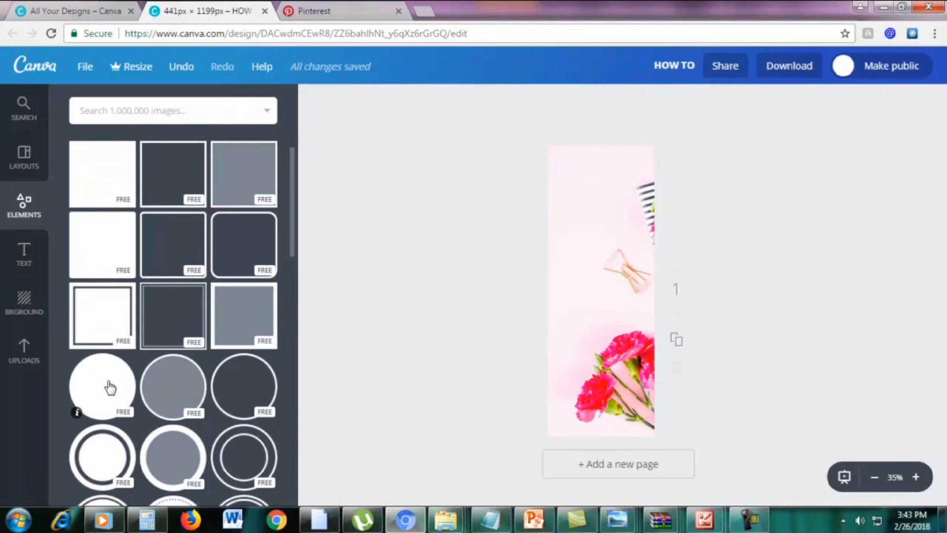
drag(108, 389, 605, 198)
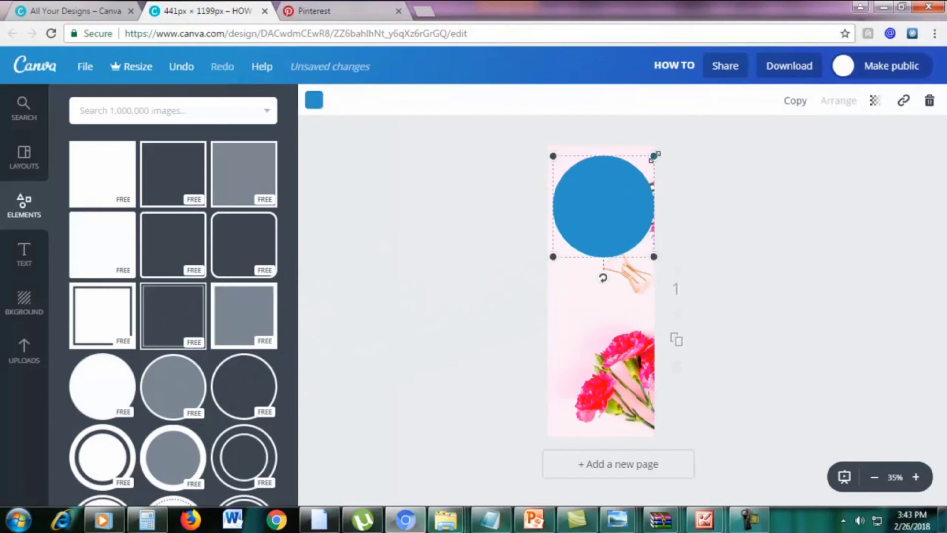
drag(655, 156, 622, 187)
drag(590, 217, 602, 186)
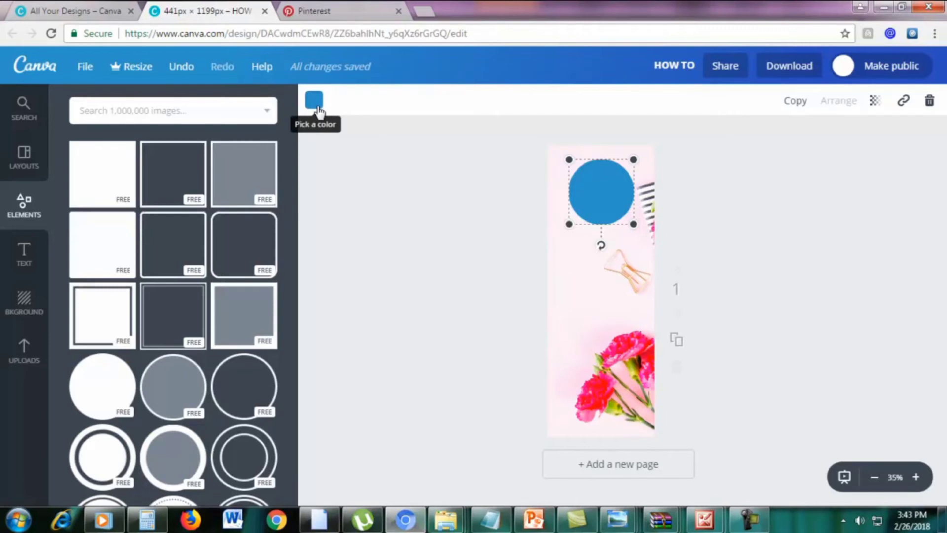
Recolour the circle the lighter pink from Document Colors and open the Text panel
click(314, 102)
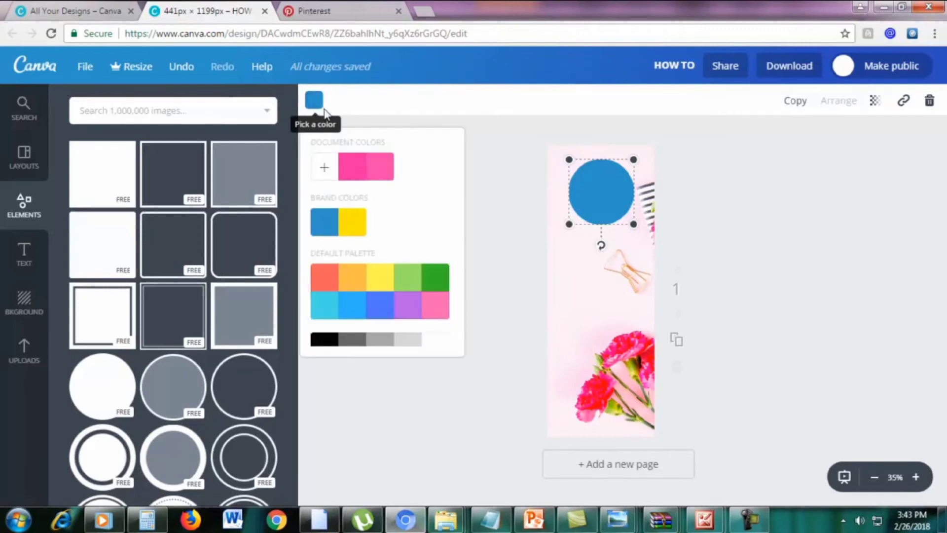
click(354, 169)
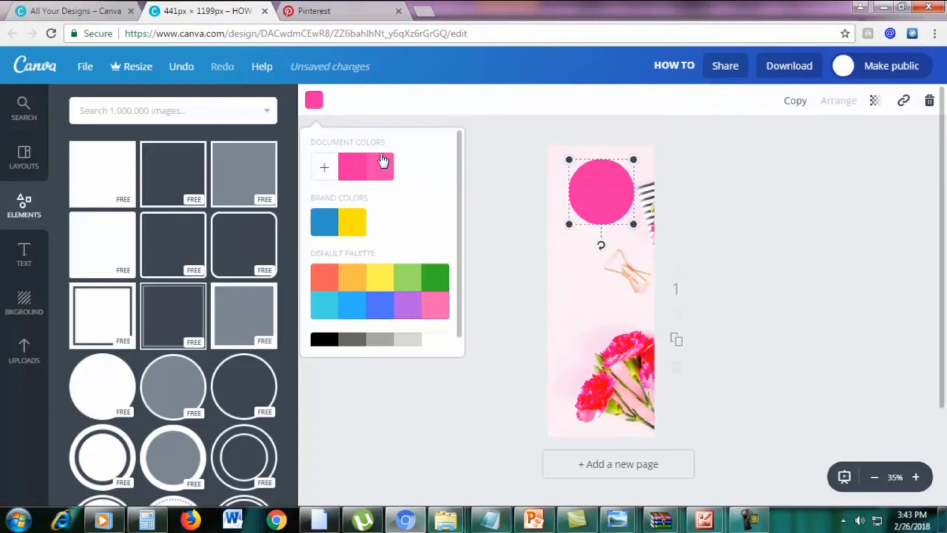
scroll(419, 247, down, 1)
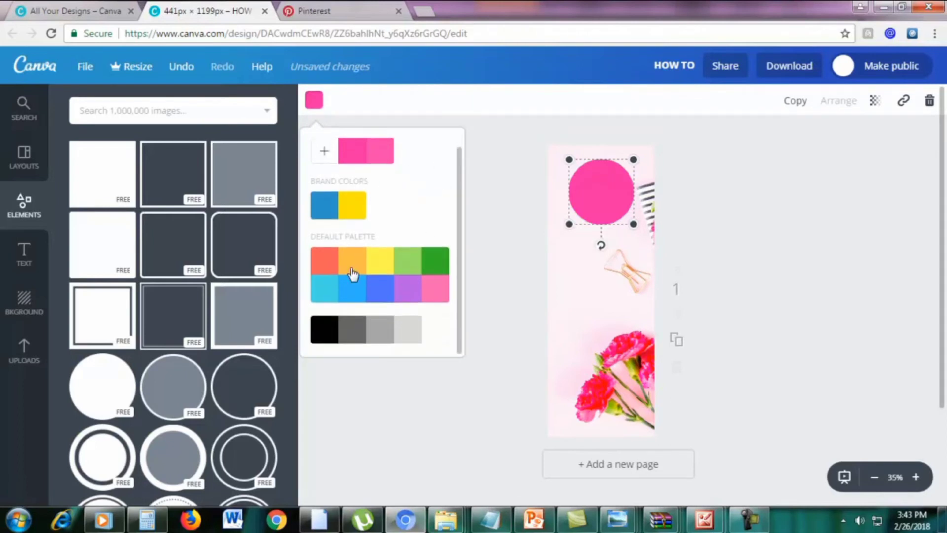
scroll(386, 225, up, 1)
click(324, 167)
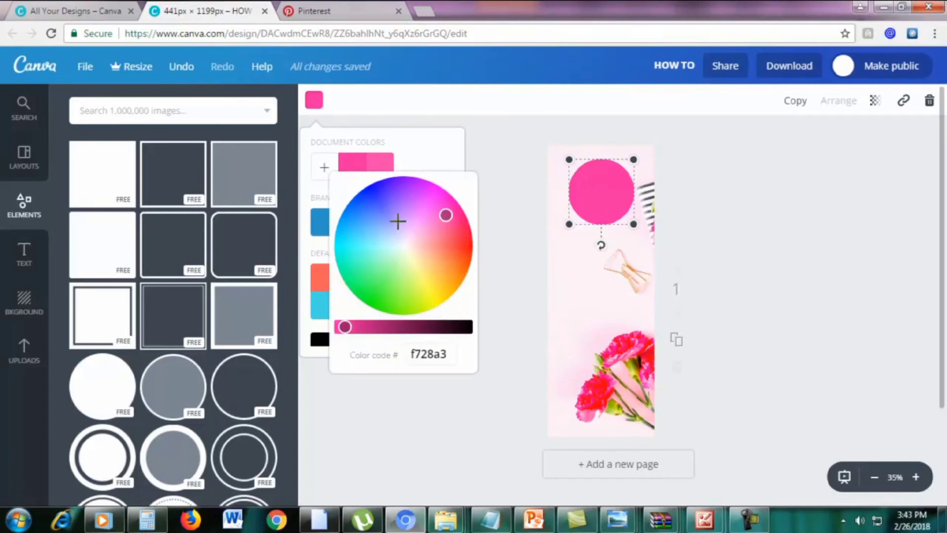
click(429, 164)
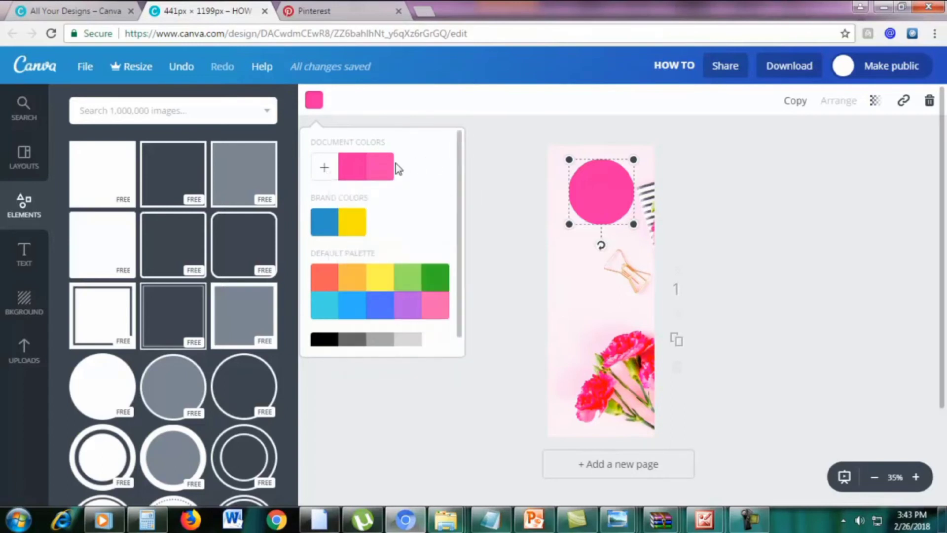
click(388, 168)
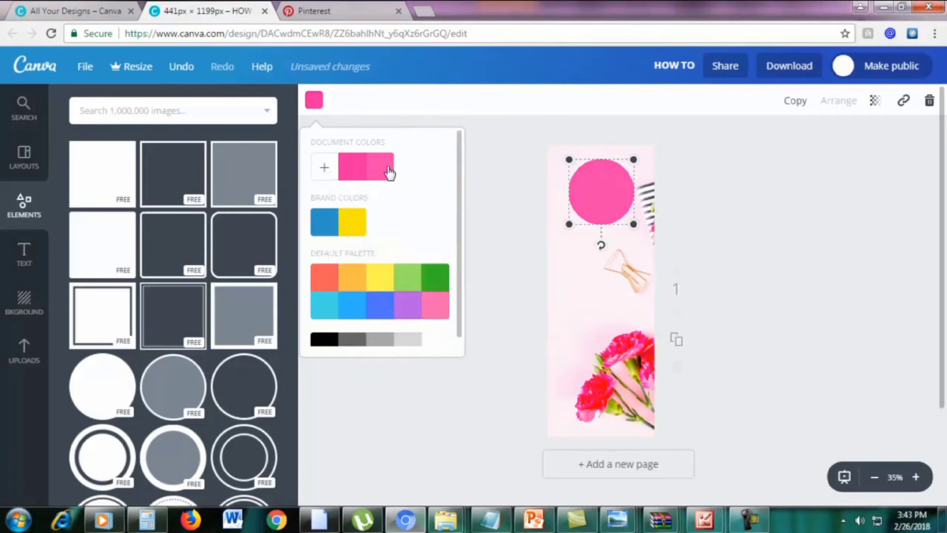
click(754, 194)
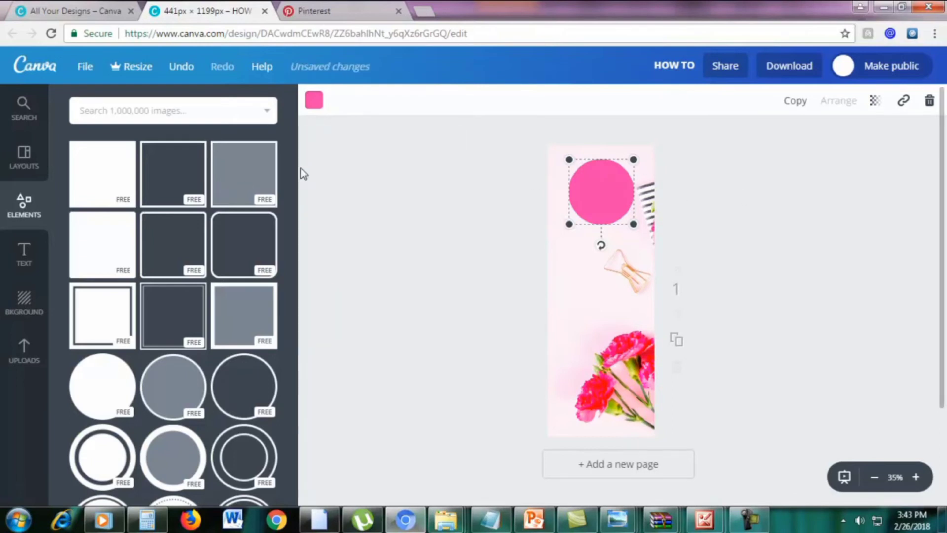
click(25, 257)
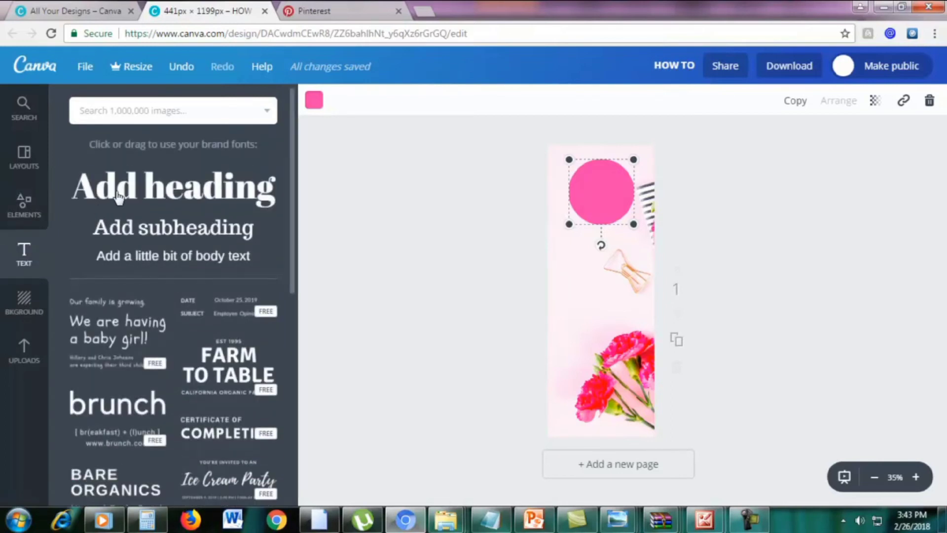
Add a heading reading '5' and place it on the pink circle
click(118, 197)
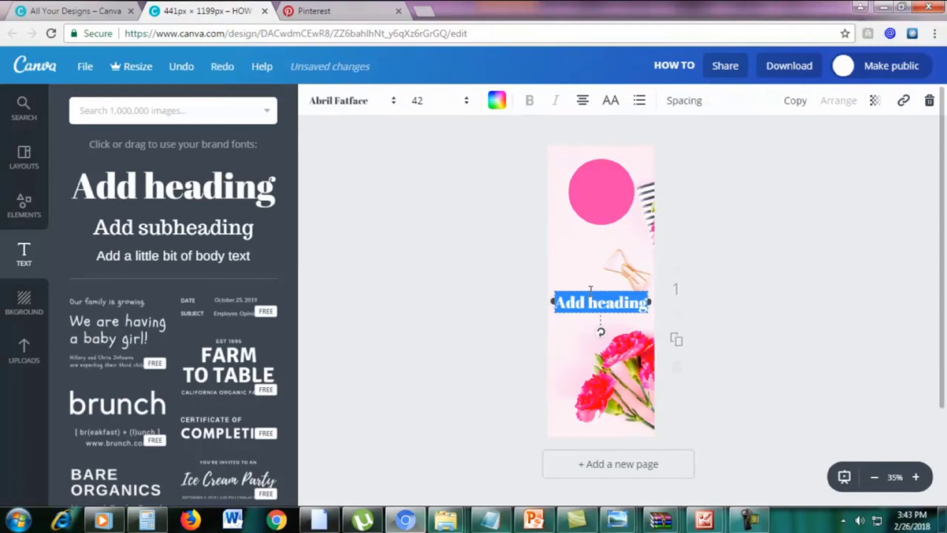
drag(590, 287, 588, 178)
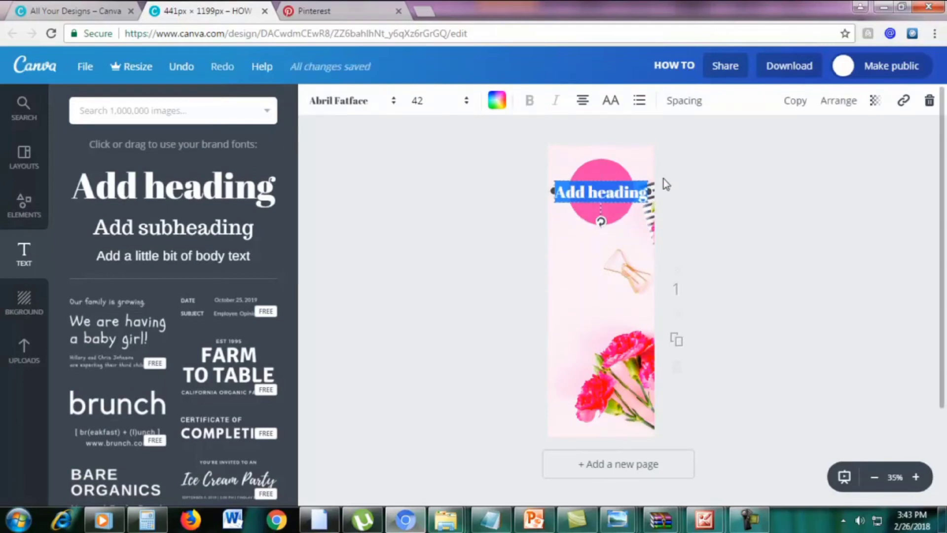
text(5)
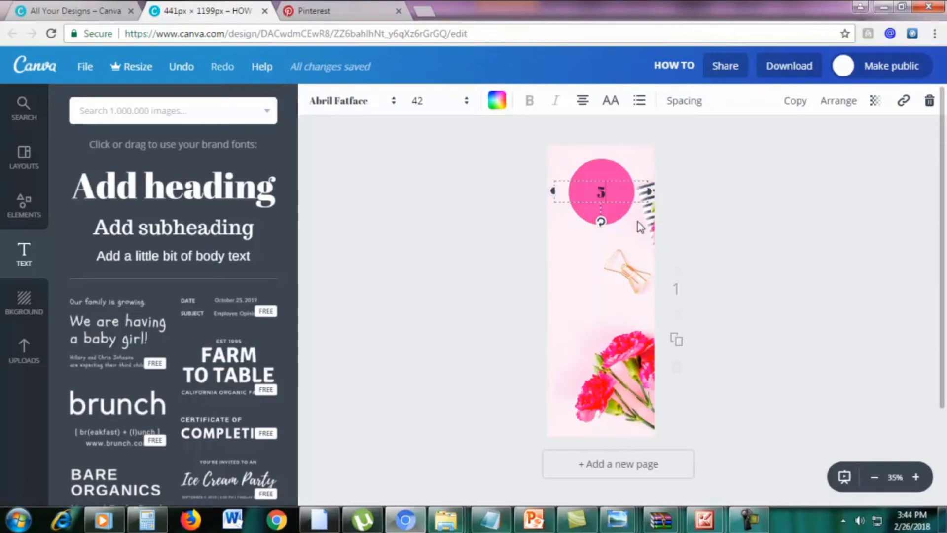
click(37, 10)
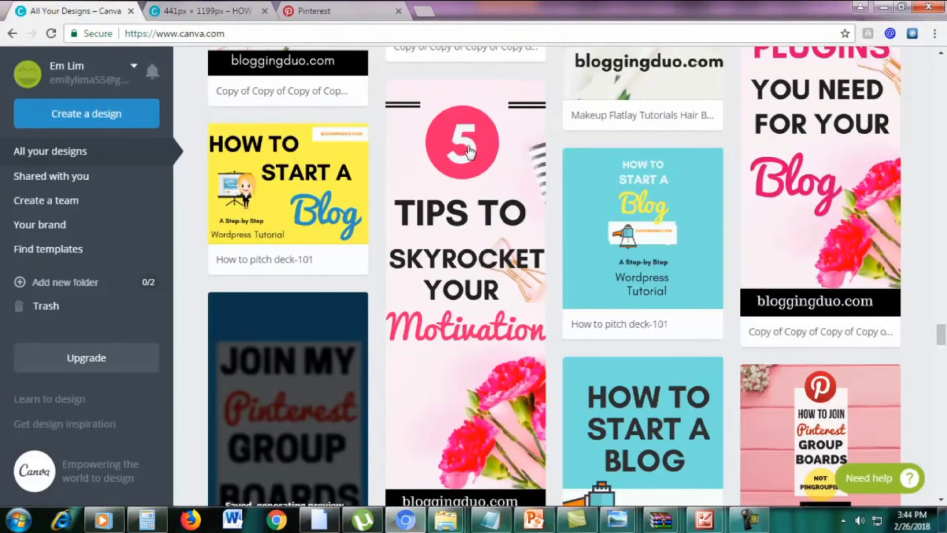
click(214, 12)
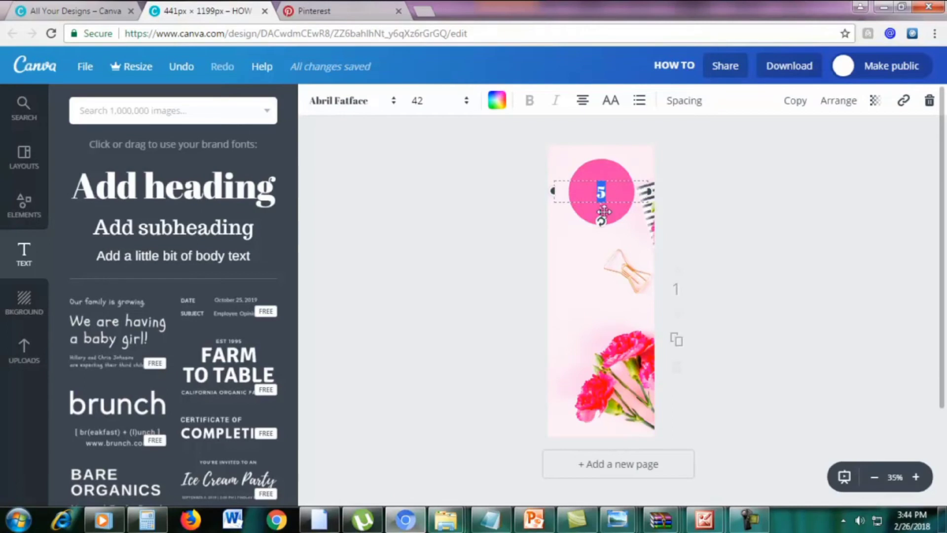
Set the 5's font size to 64
click(610, 196)
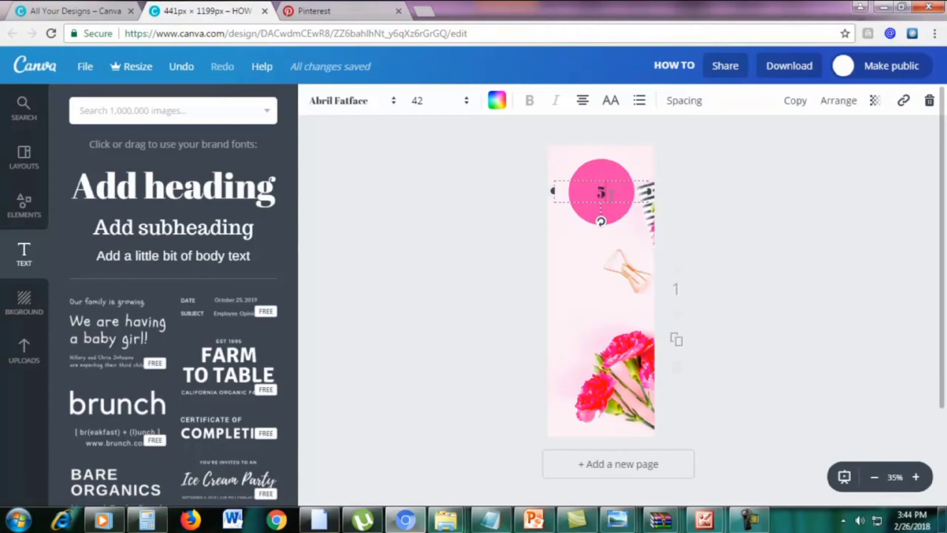
click(417, 101)
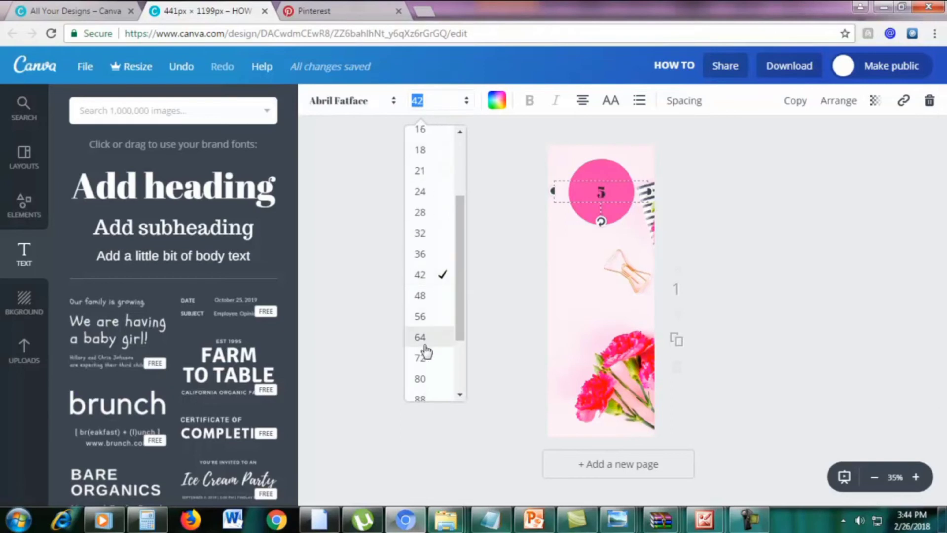
click(421, 321)
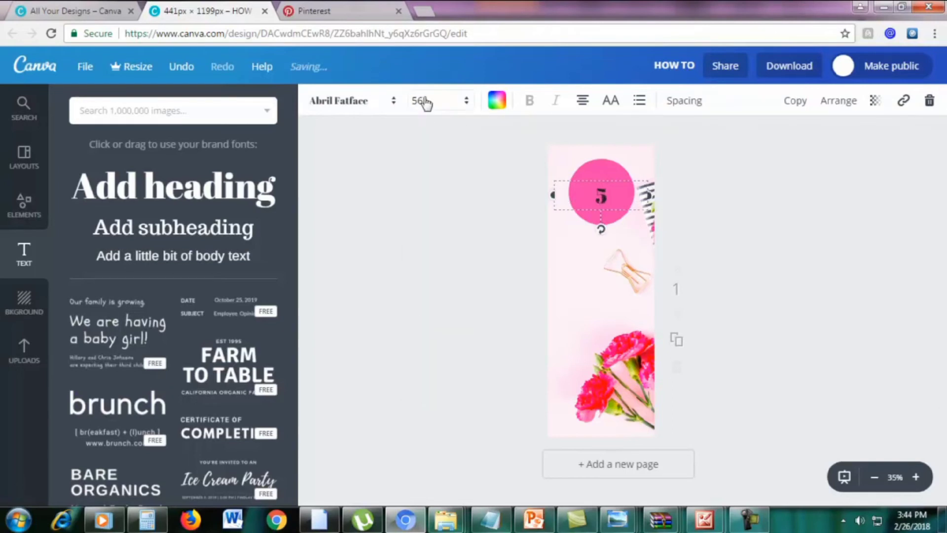
click(423, 100)
click(422, 346)
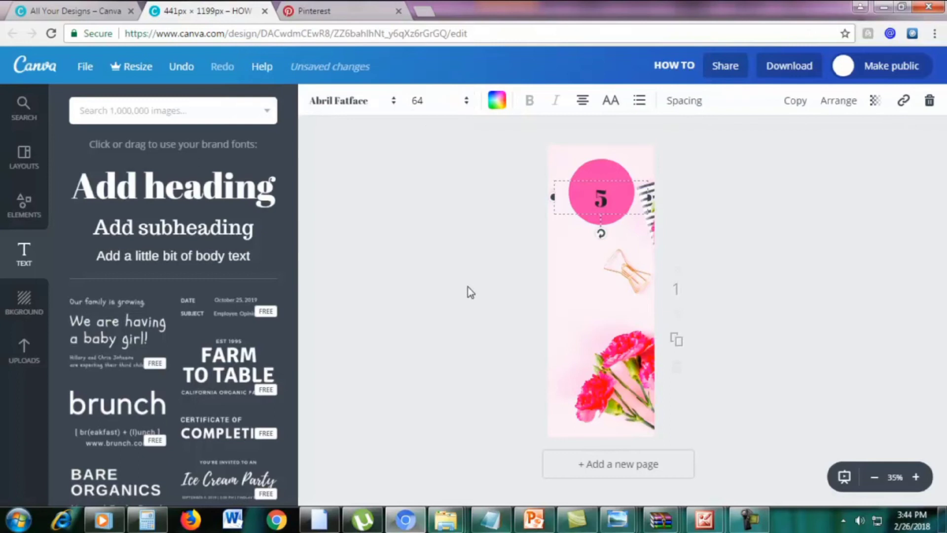
Change the 5's text colour to white
click(738, 177)
click(610, 191)
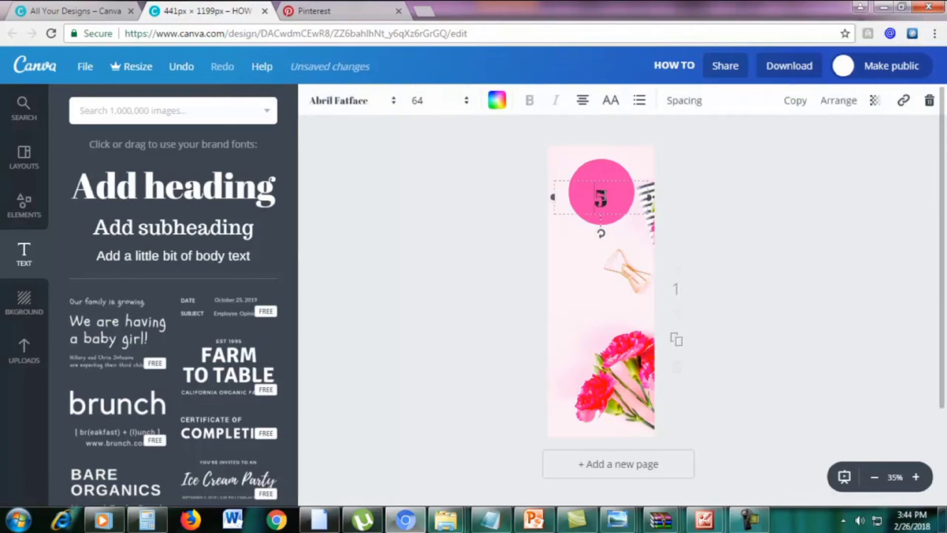
double_click(609, 197)
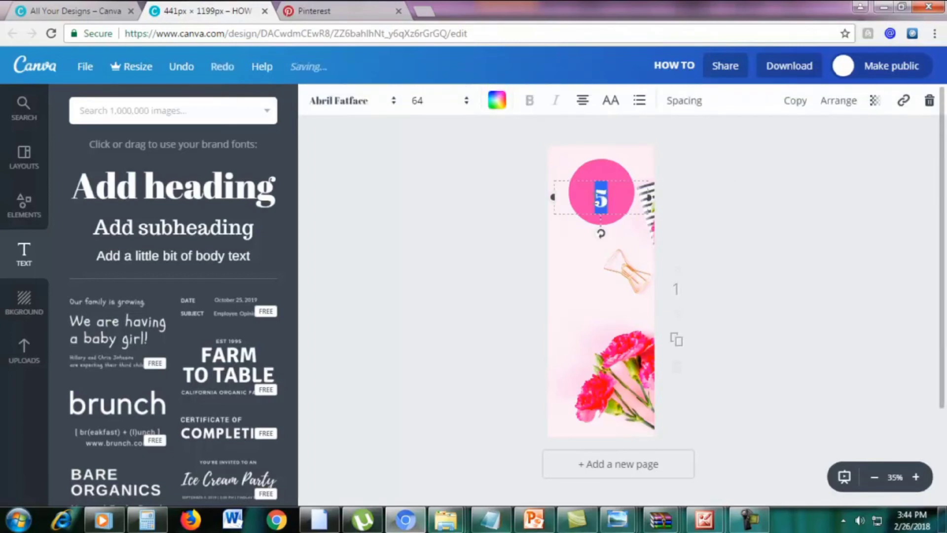
click(497, 101)
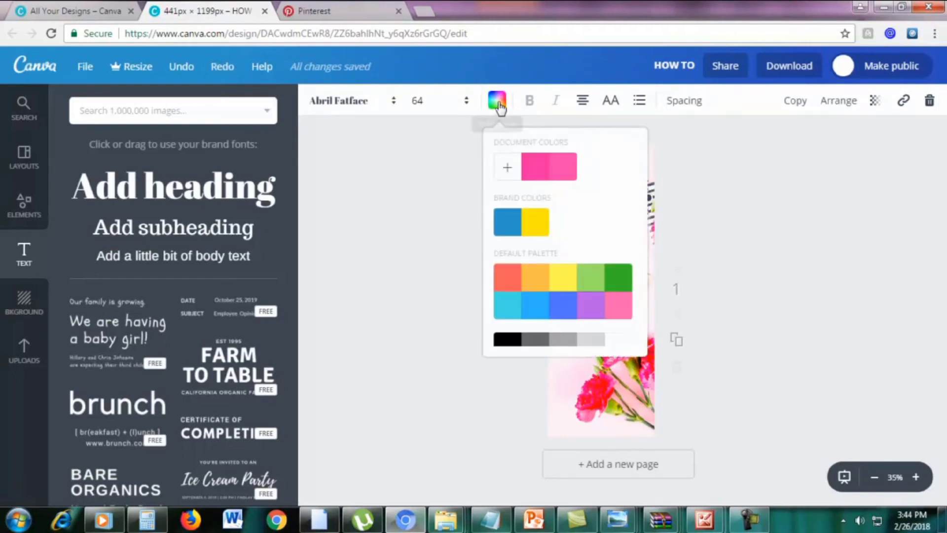
scroll(605, 318, down, 1)
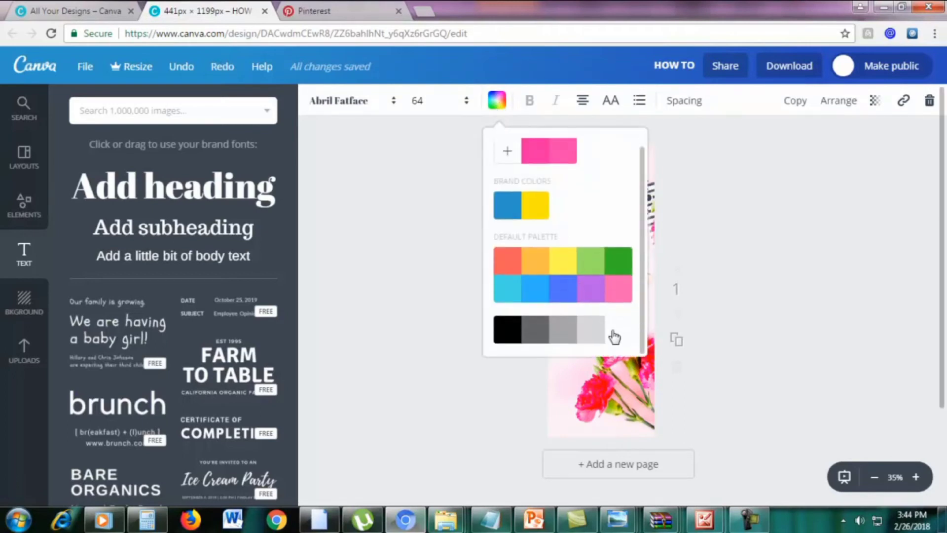
click(613, 334)
click(772, 249)
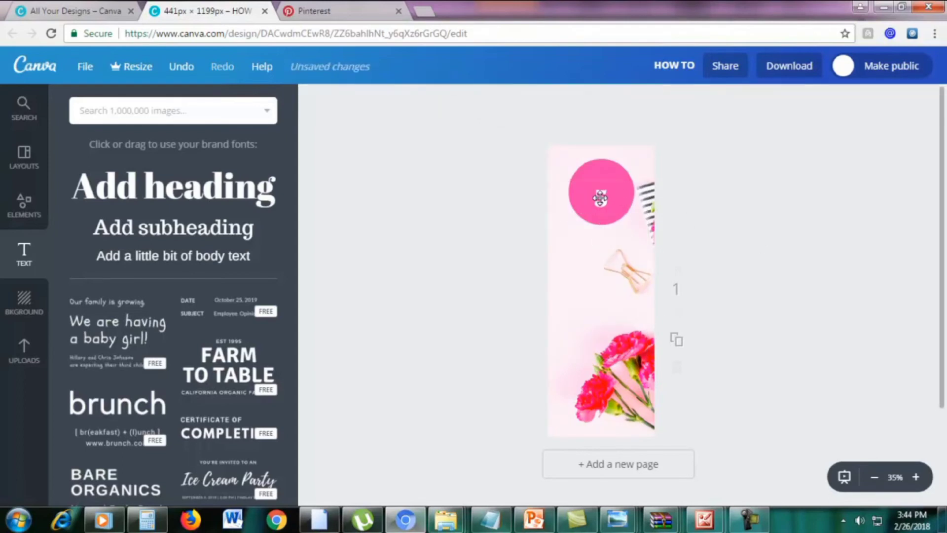
Enlarge the 5 to size 80 and move it up to centre it in the circle
click(600, 198)
click(421, 103)
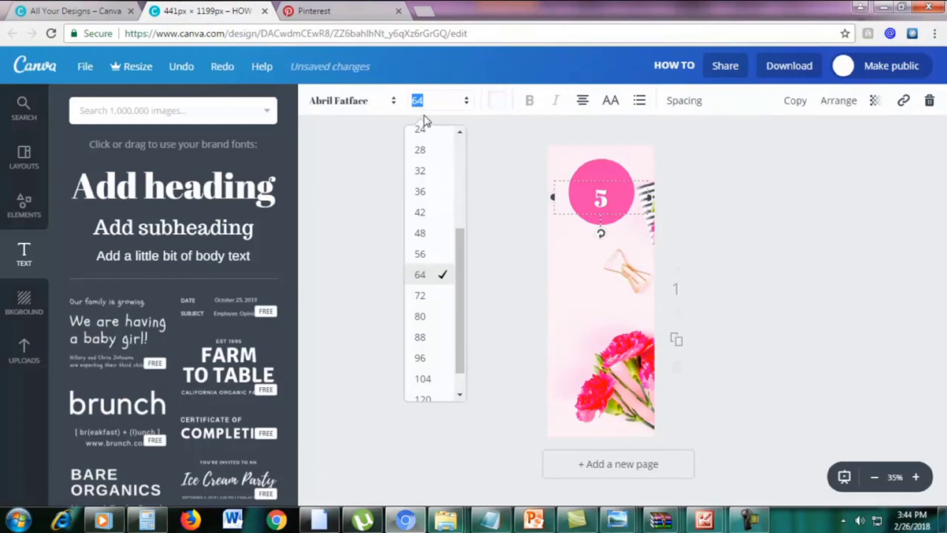
click(418, 316)
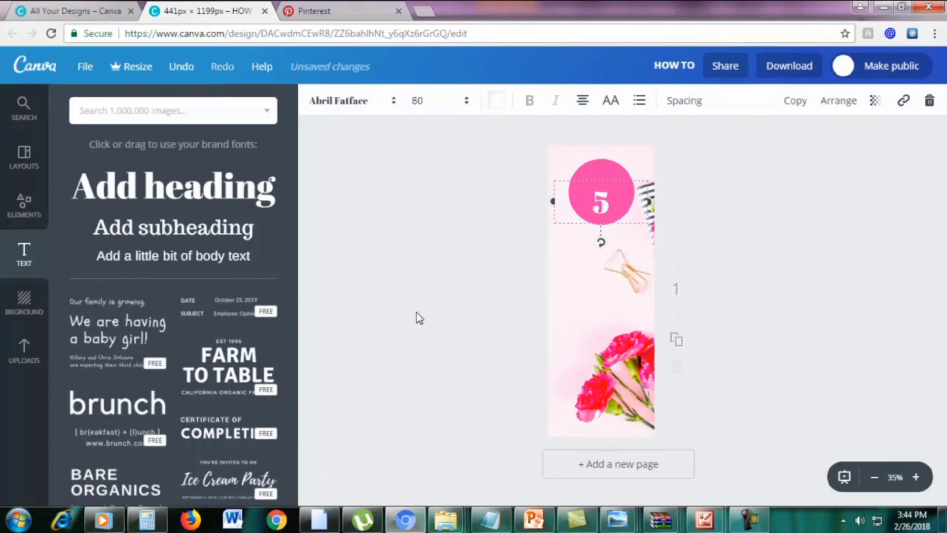
drag(624, 178, 623, 168)
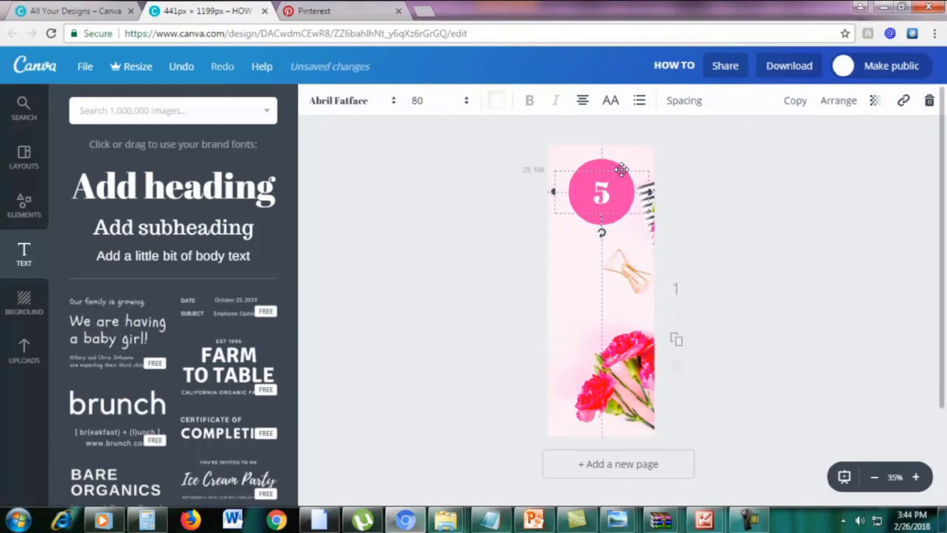
Change the 5's font to League Spartan and nudge it slightly lower in the circle
double_click(614, 187)
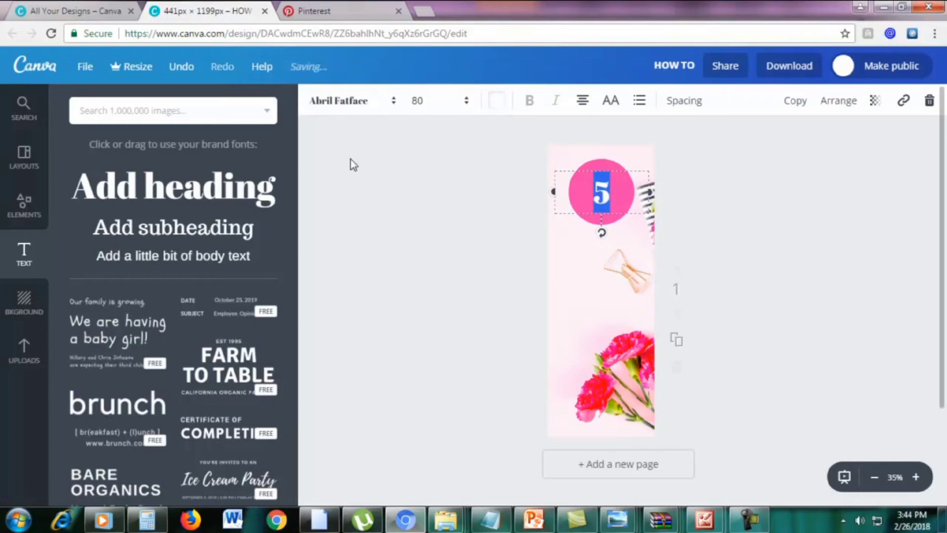
click(328, 103)
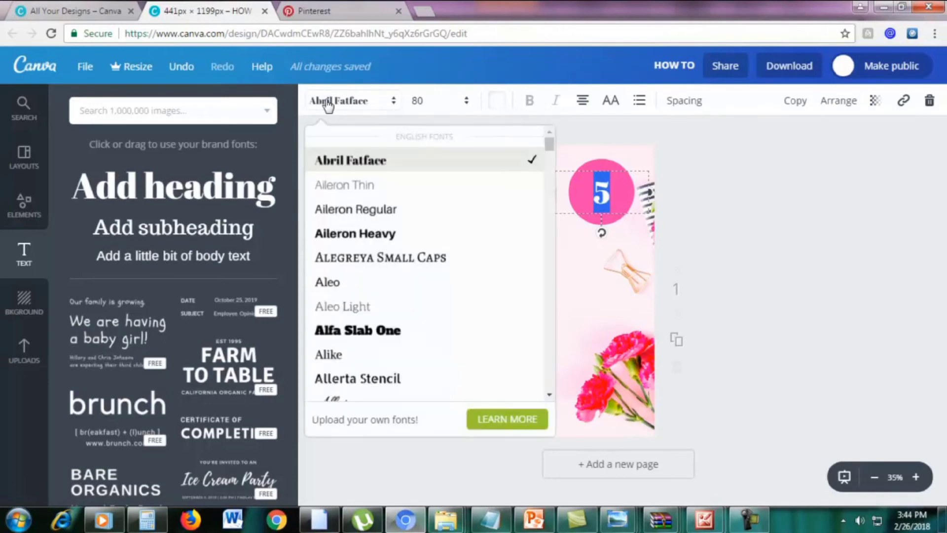
scroll(389, 290, down, 20)
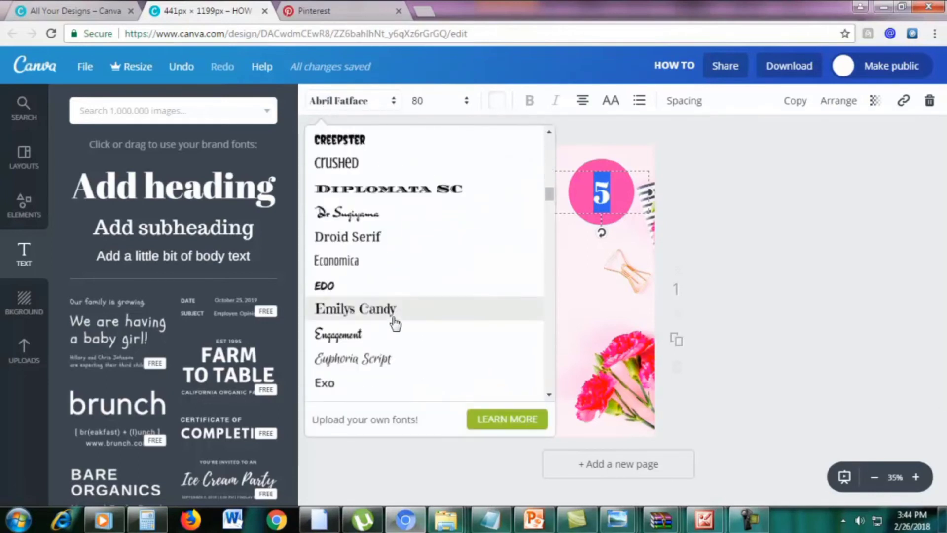
drag(549, 218, 549, 238)
click(387, 226)
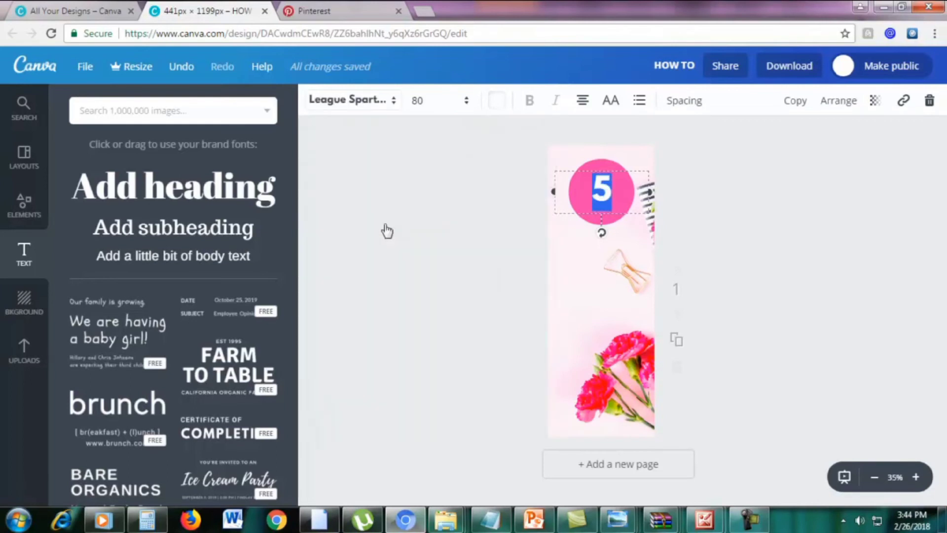
click(820, 220)
drag(606, 187, 605, 194)
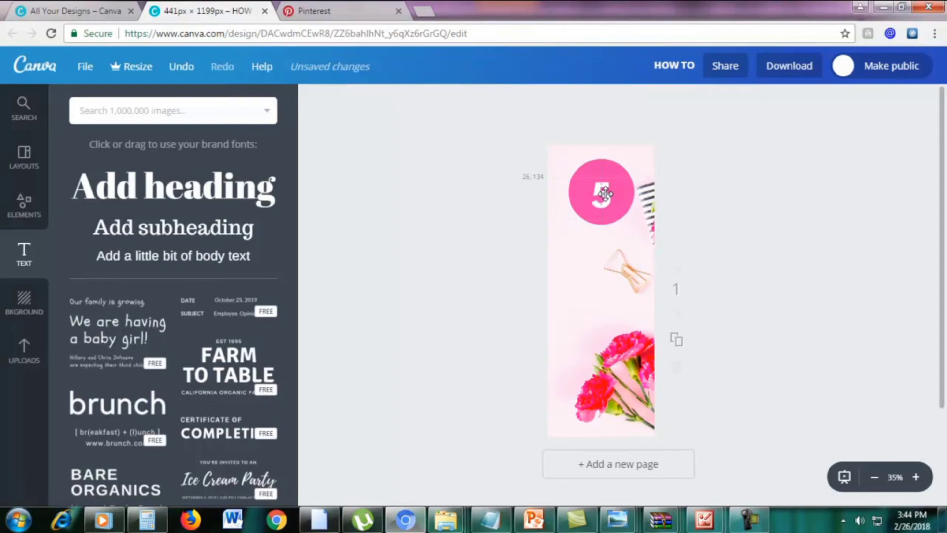
Shrink the pink circle to fit snugly around the 5
click(622, 168)
drag(634, 159, 599, 199)
click(682, 180)
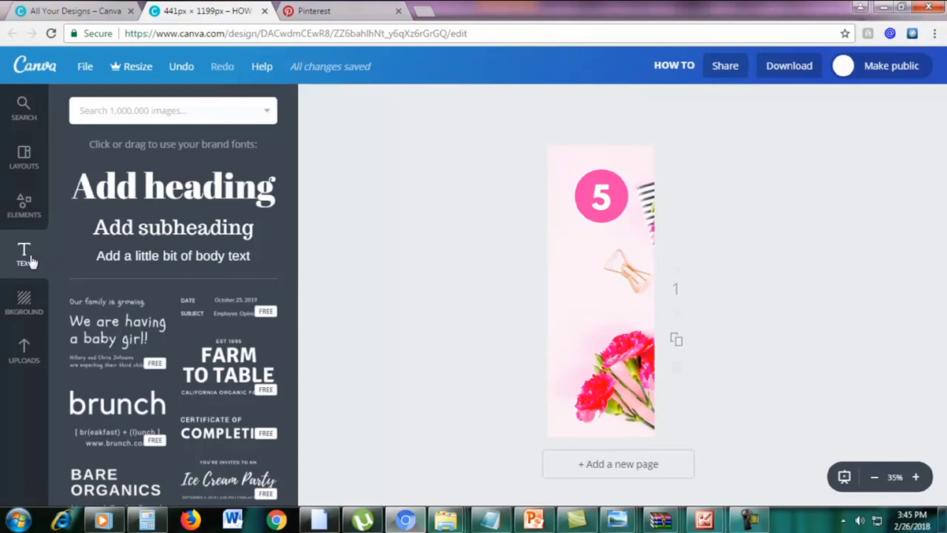
Add a heading reading 'TIPS TO' just below the pink circle
click(152, 200)
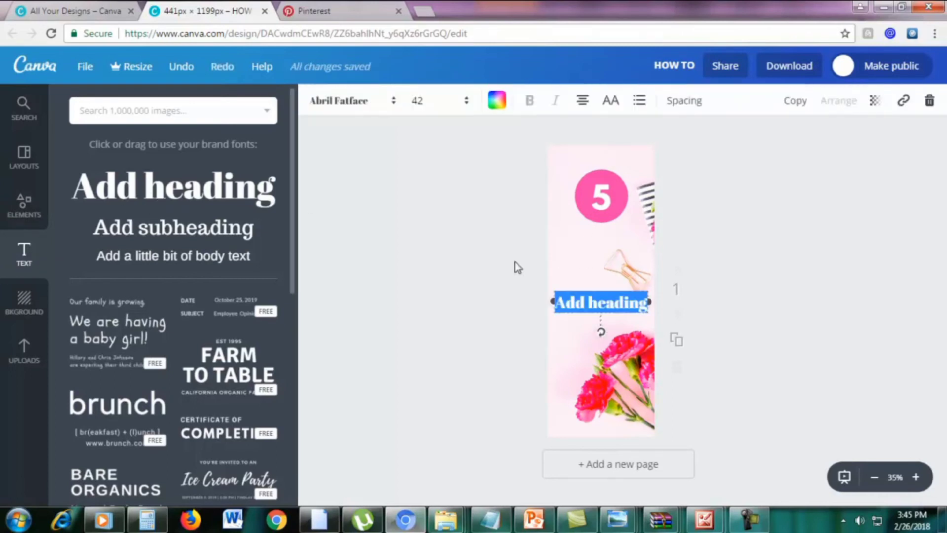
drag(620, 287, 617, 231)
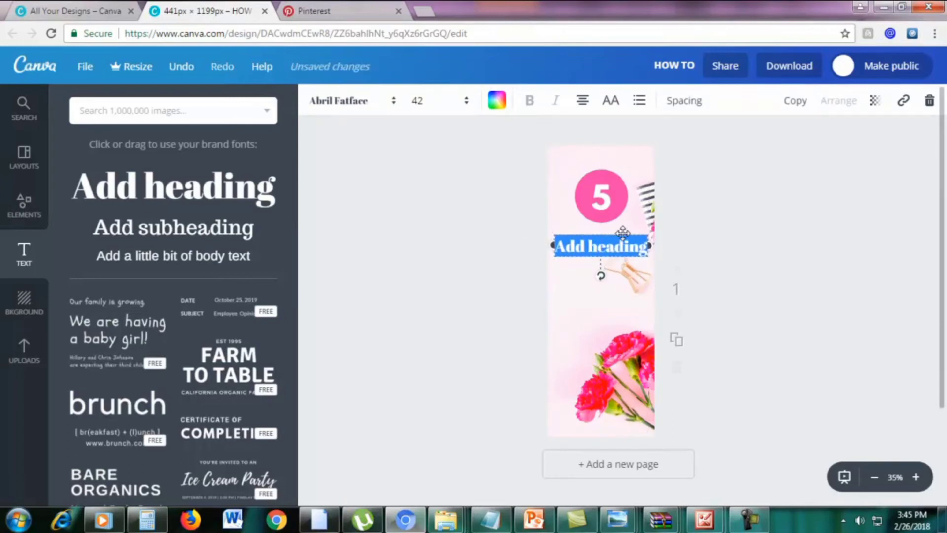
text(TIP)
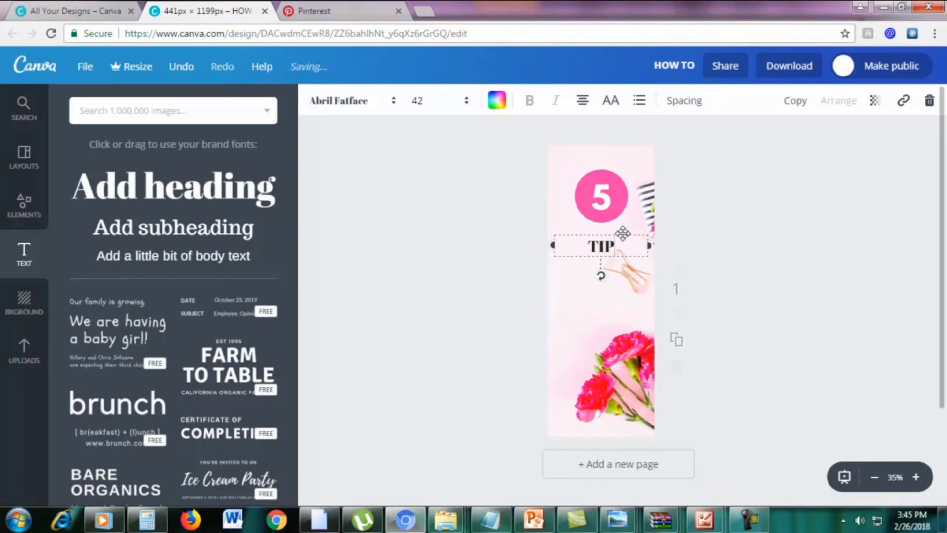
text(S TO)
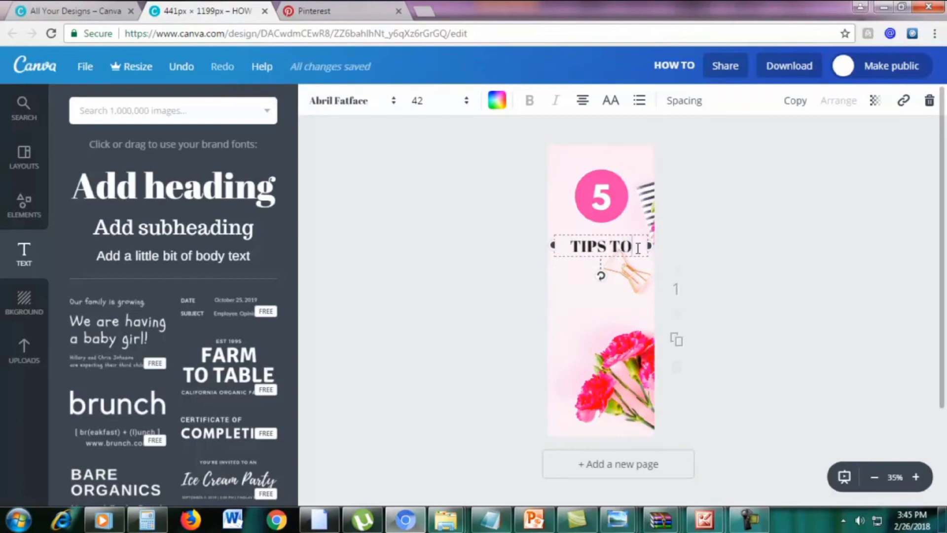
Set TIPS TO in League Spartan at size 50
drag(633, 248, 565, 249)
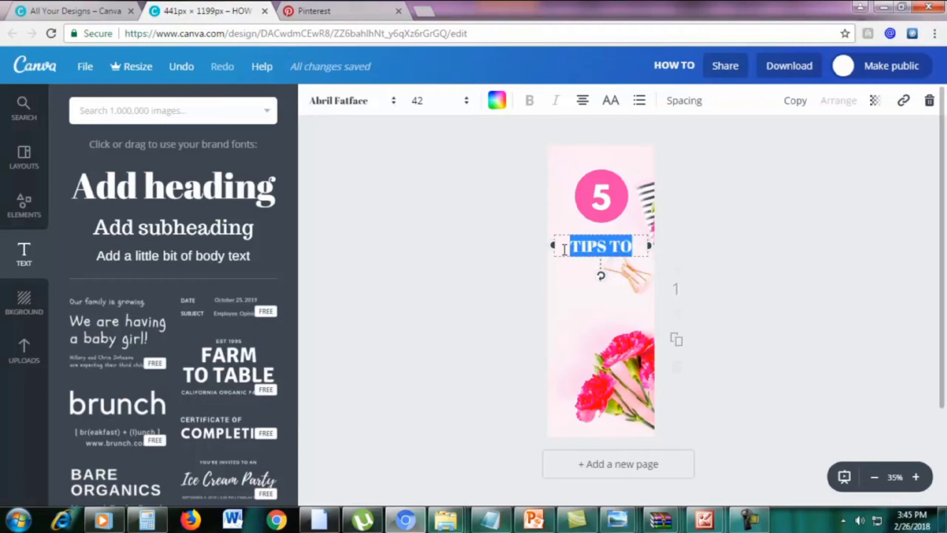
click(352, 103)
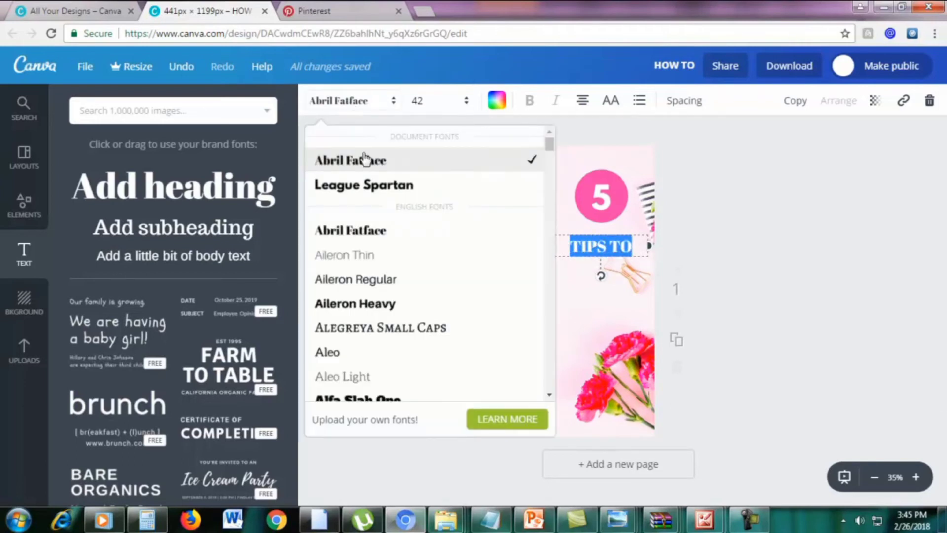
click(361, 184)
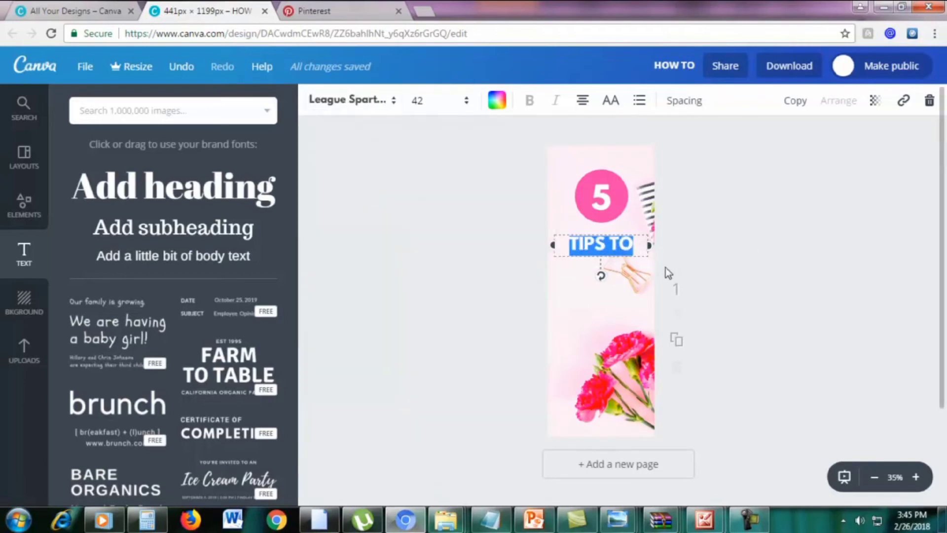
click(424, 100)
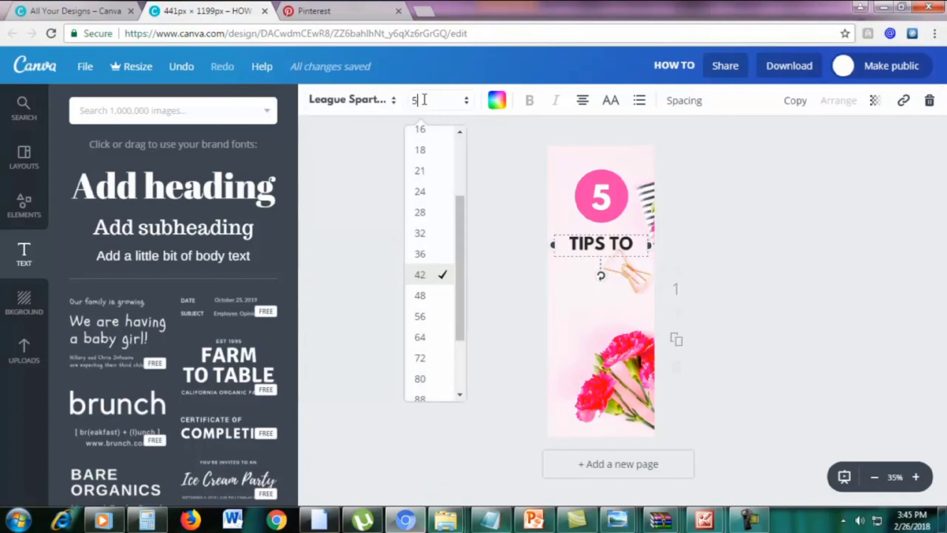
text(50)
key(Return)
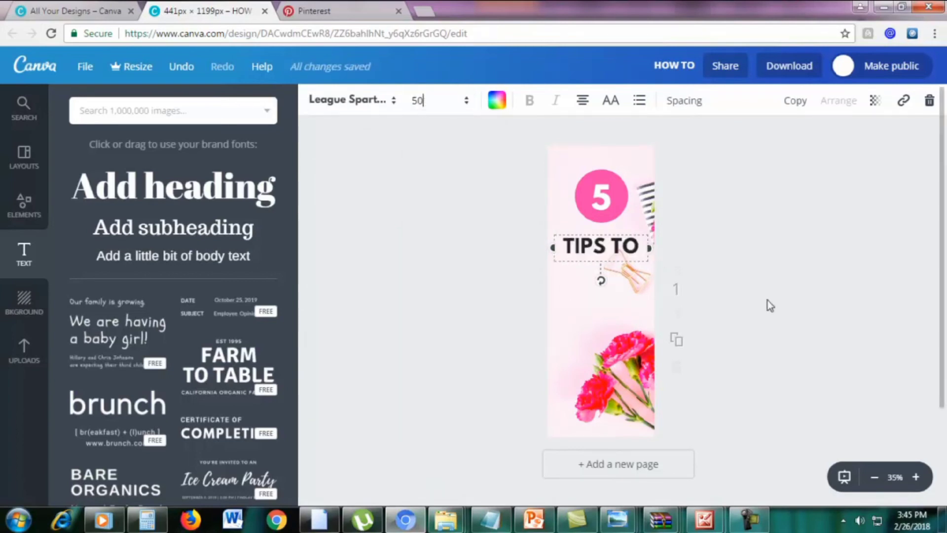
Reselect the TIPS TO text box and duplicate it
click(768, 300)
click(594, 244)
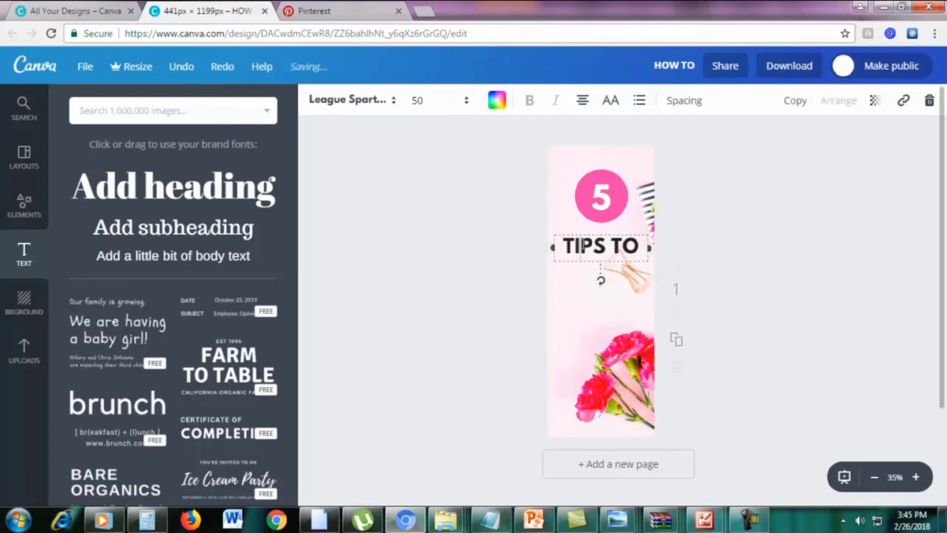
triple_click(592, 239)
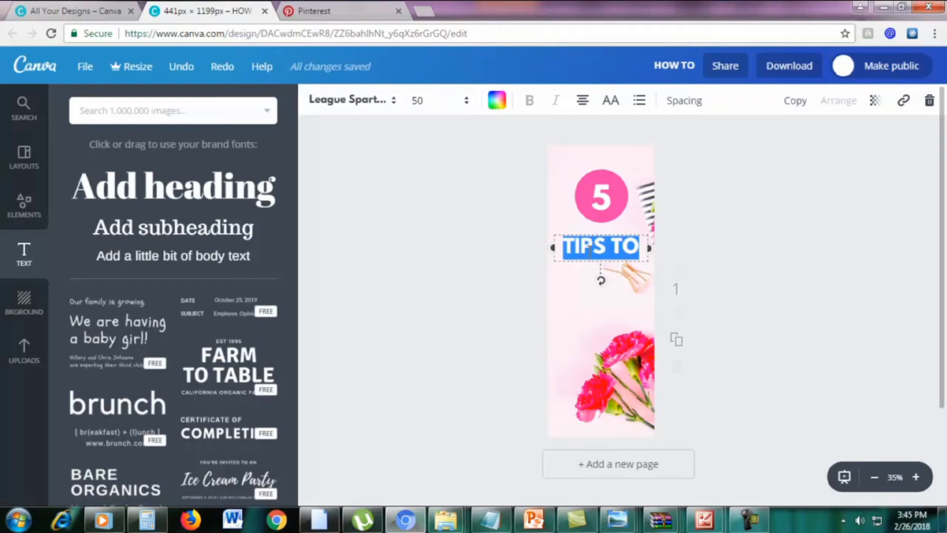
click(591, 250)
click(795, 101)
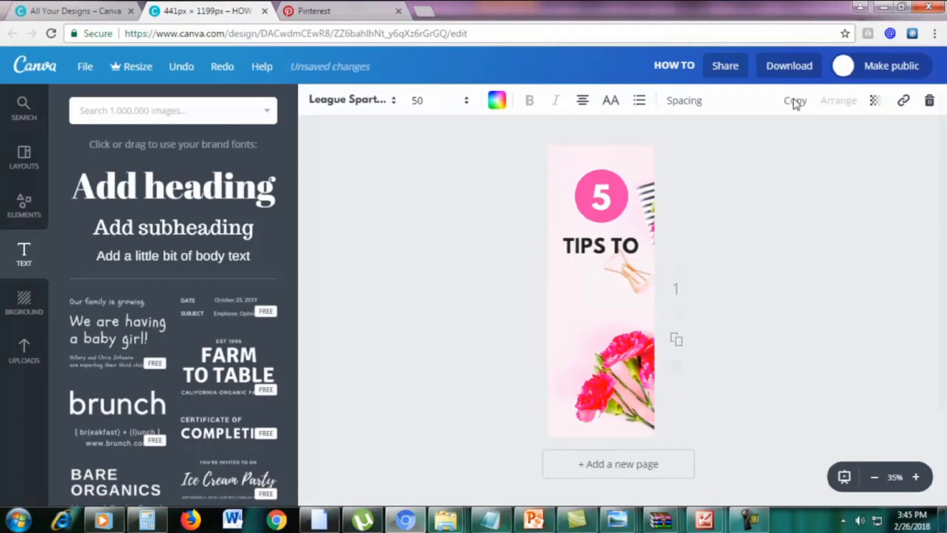
Move the TIPS TO copy below, retype it as 'SKYROCKET', and size it to 40 to fit one line
drag(648, 239, 642, 257)
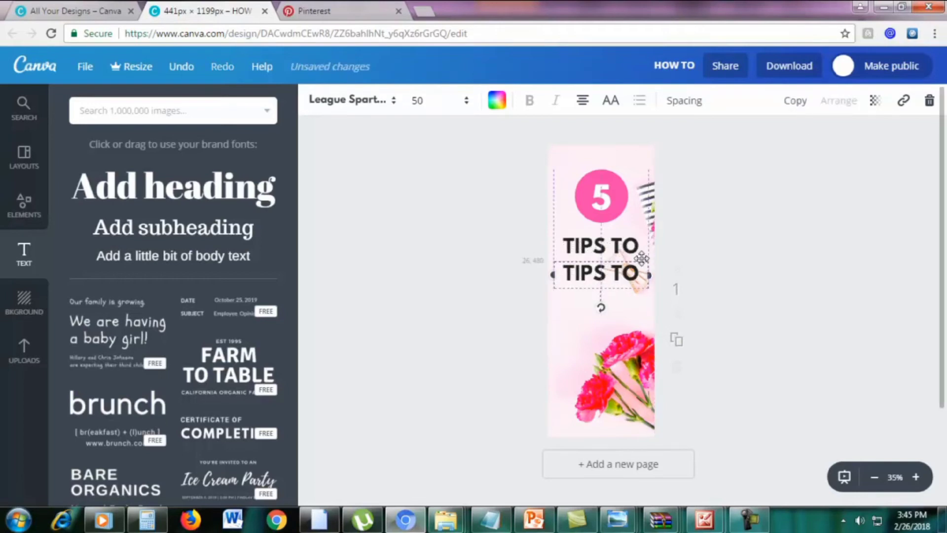
triple_click(626, 272)
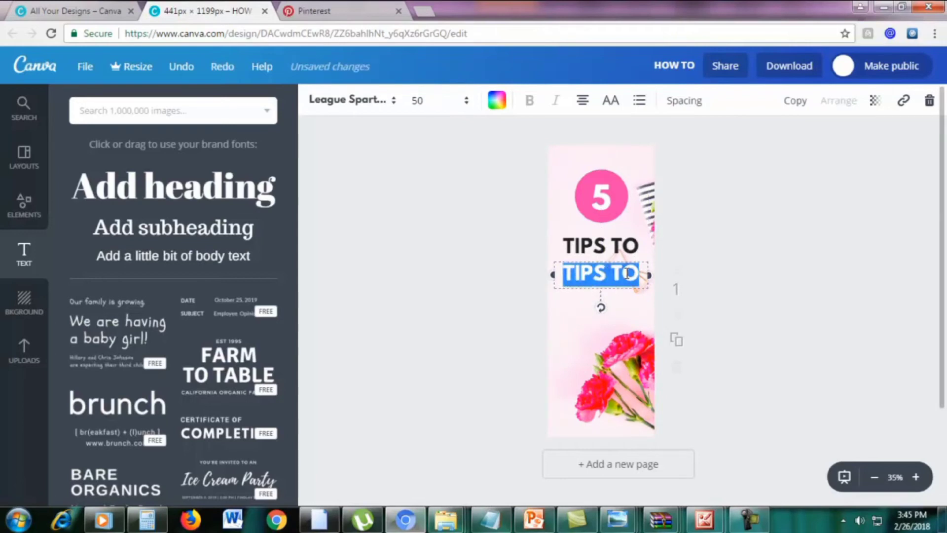
text(SKYROCKET)
drag(625, 302, 545, 278)
click(426, 103)
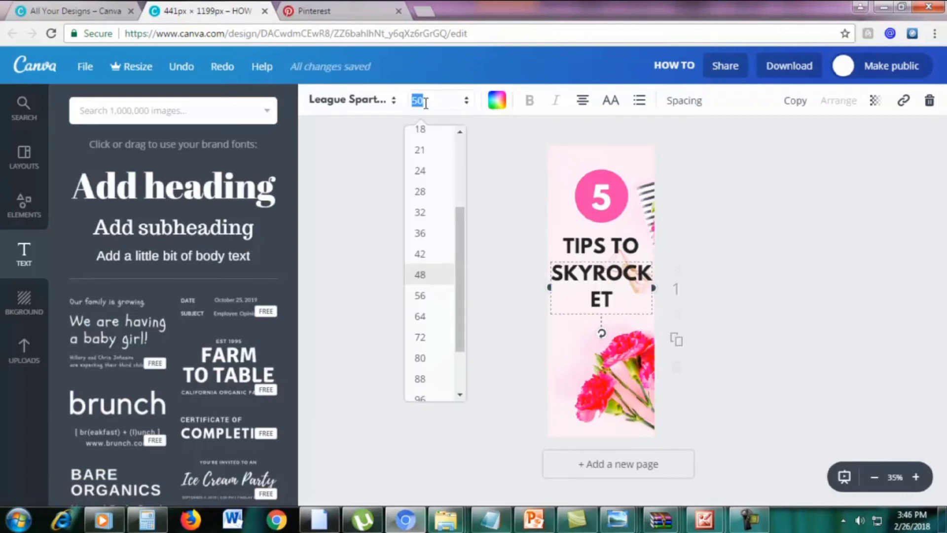
text(45)
key(Return)
click(429, 110)
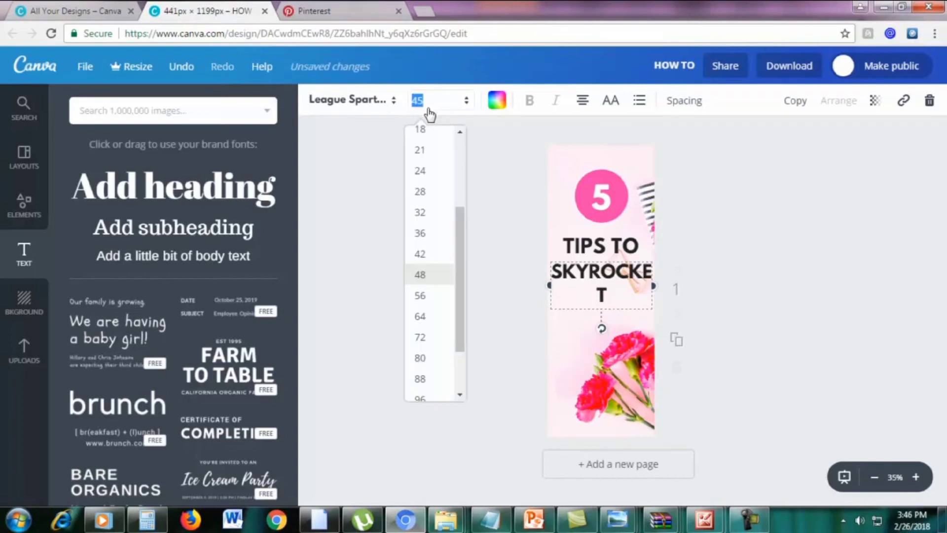
text(42)
key(Return)
click(429, 111)
key(Return)
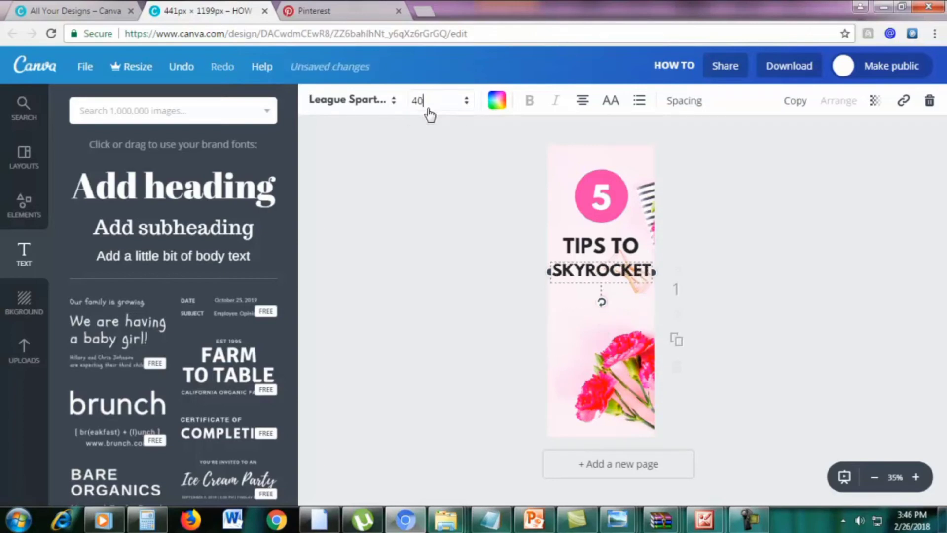
Duplicate the SKYROCKET line and place the copy just below it
drag(621, 270, 623, 269)
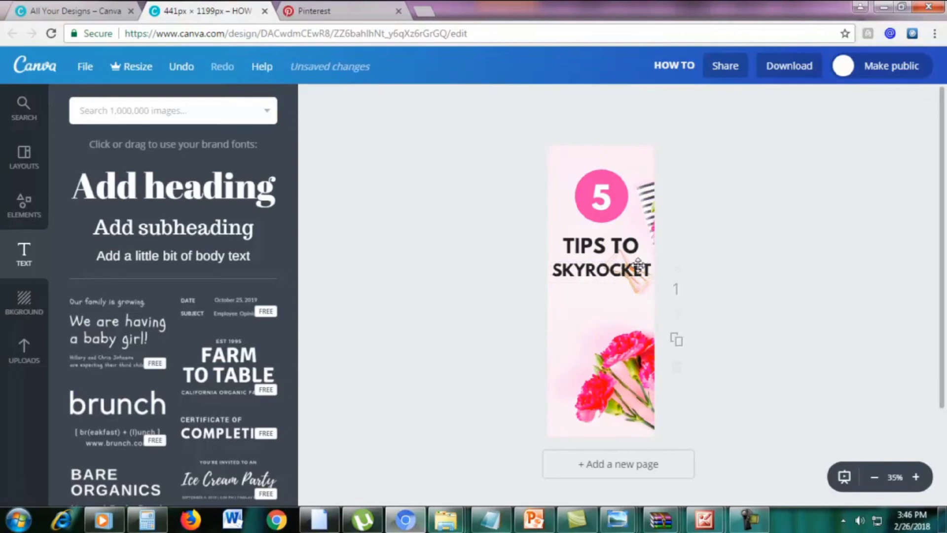
key(ctrl+z)
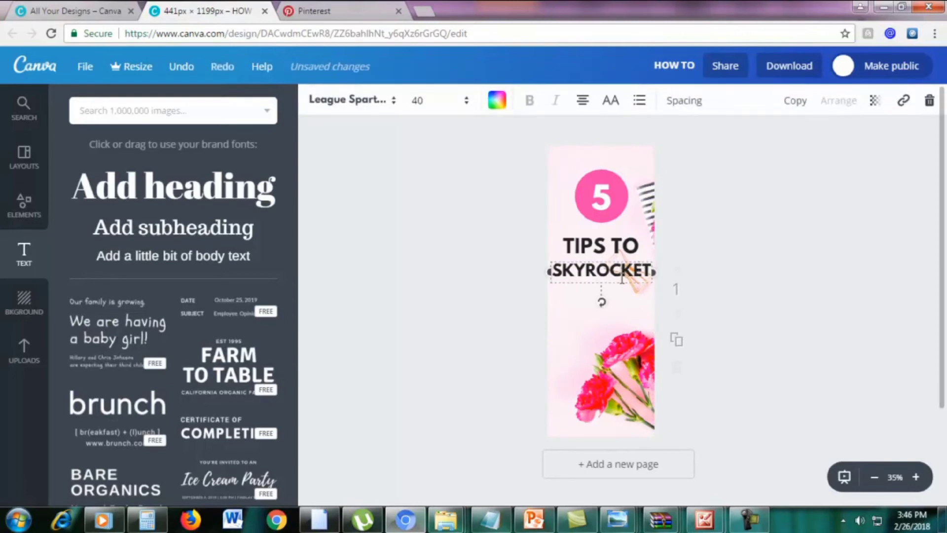
double_click(623, 279)
click(796, 101)
drag(624, 266, 620, 281)
Replace the duplicate's text with 'YOUR' so the heading reads TIPS TO SKYROCKET YOUR
double_click(602, 294)
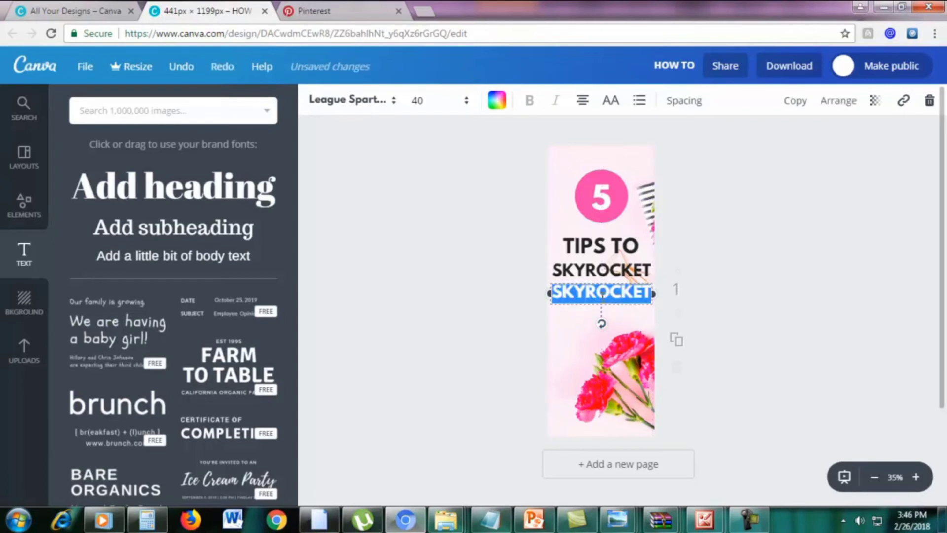
text(YOUR)
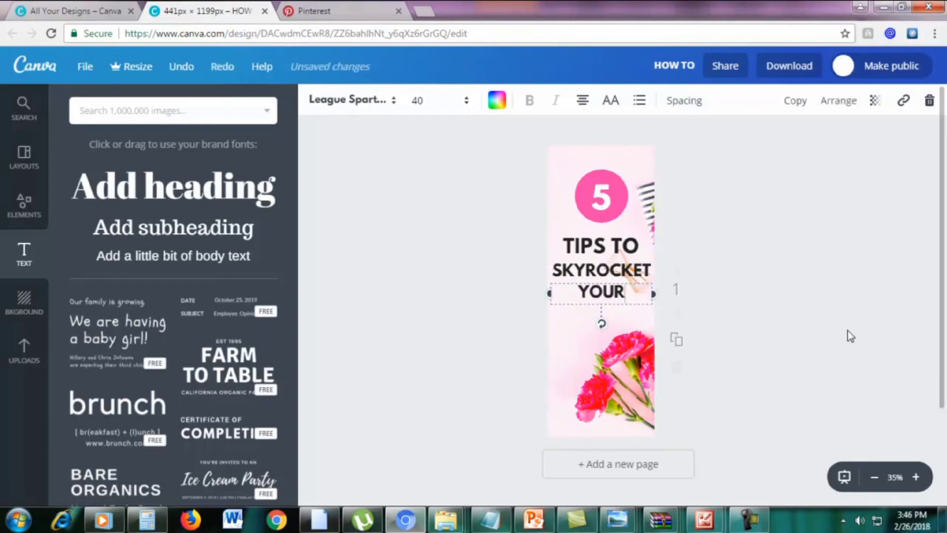
click(862, 330)
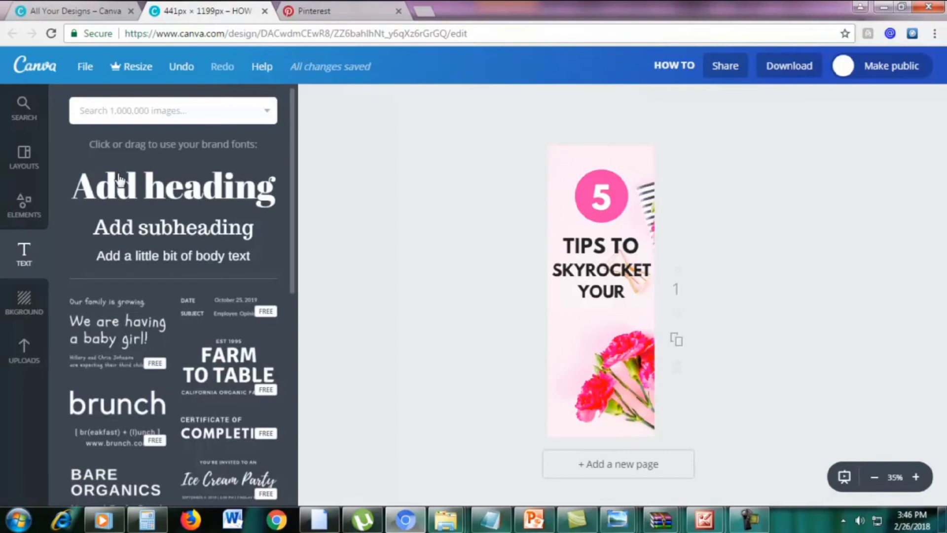
Drop a new heading below YOUR, retype it as 'Motivation' and highlight the word
drag(118, 180, 586, 305)
key(BackSpace)
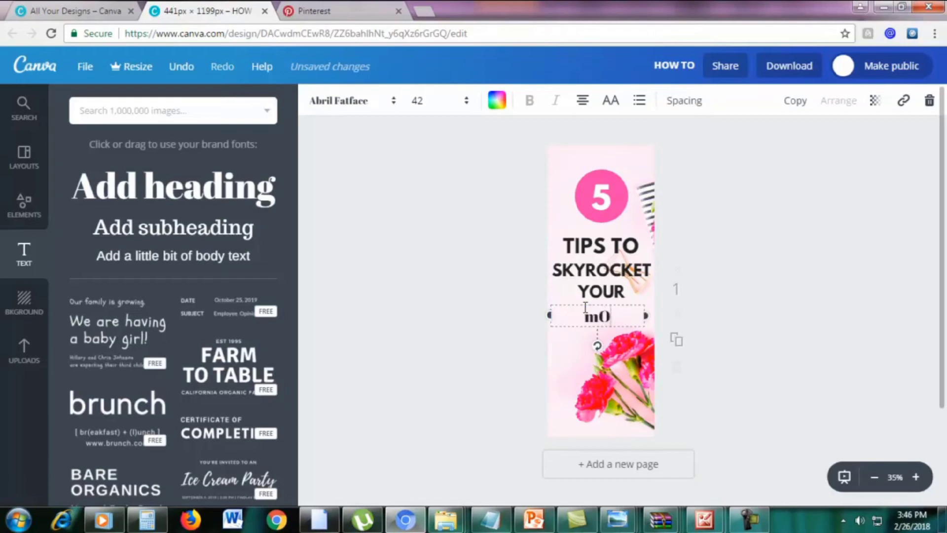
text(otivation)
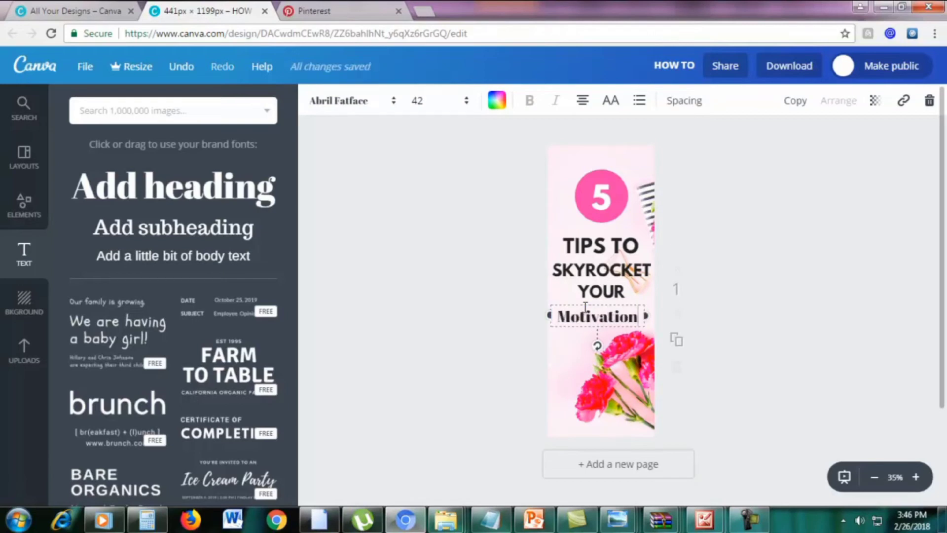
drag(561, 320, 640, 314)
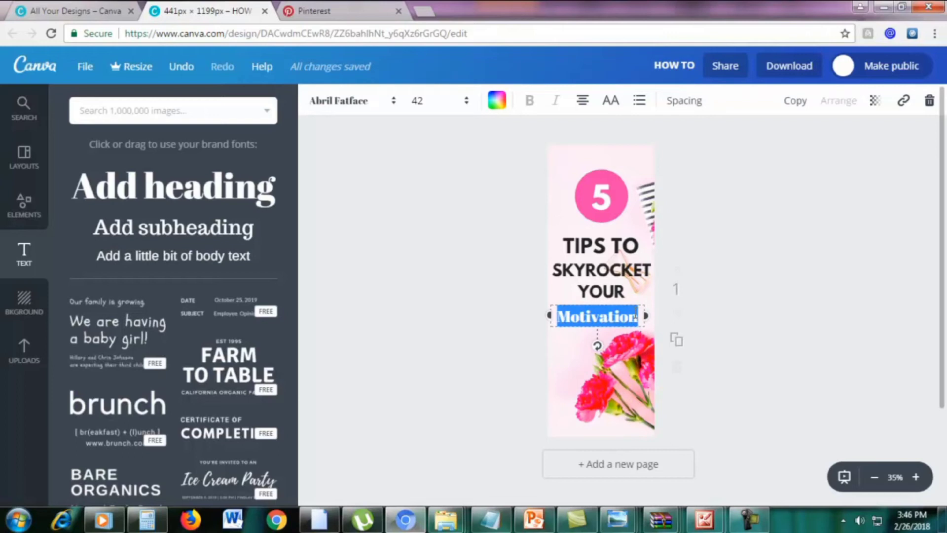
Switch the Motivation text to the Pacifico font
click(348, 111)
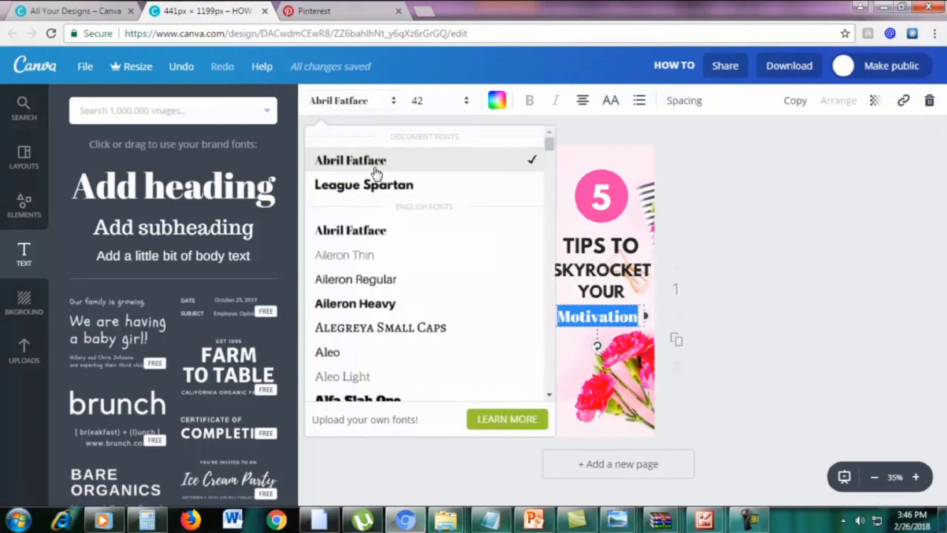
scroll(420, 266, down, 10)
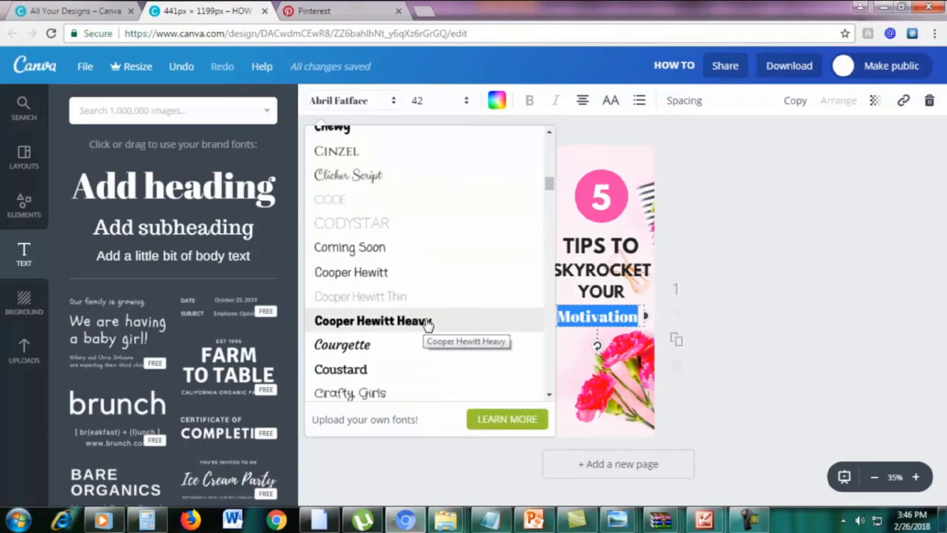
scroll(428, 324, down, 15)
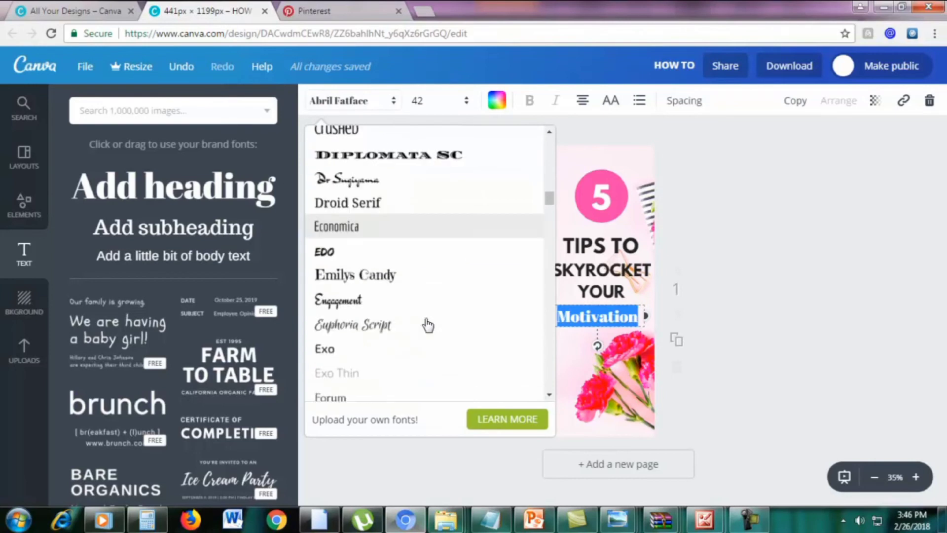
scroll(428, 324, down, 18)
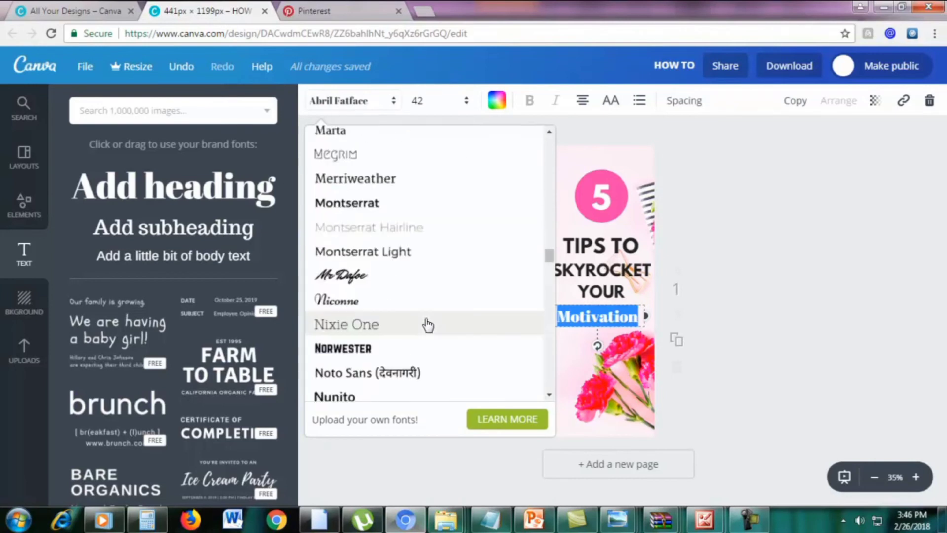
scroll(428, 335, up, 8)
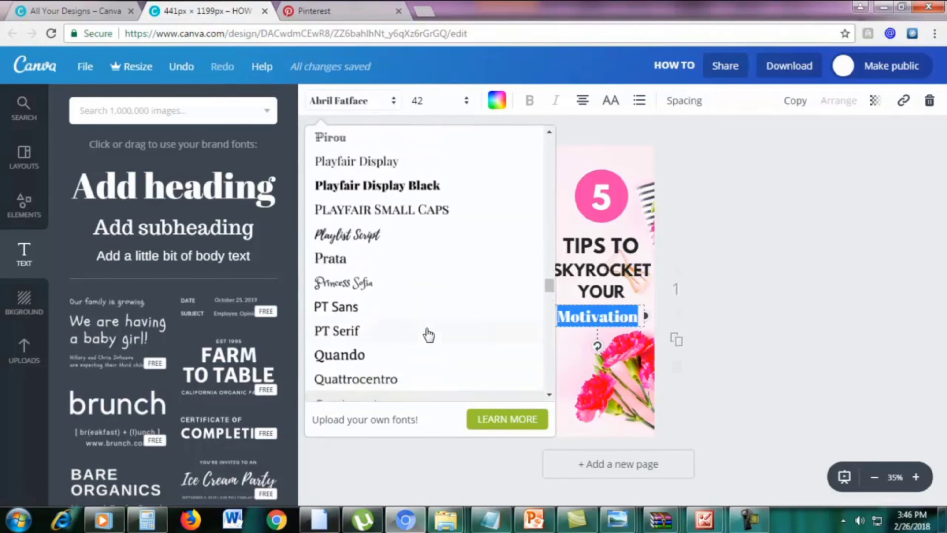
scroll(428, 335, up, 5)
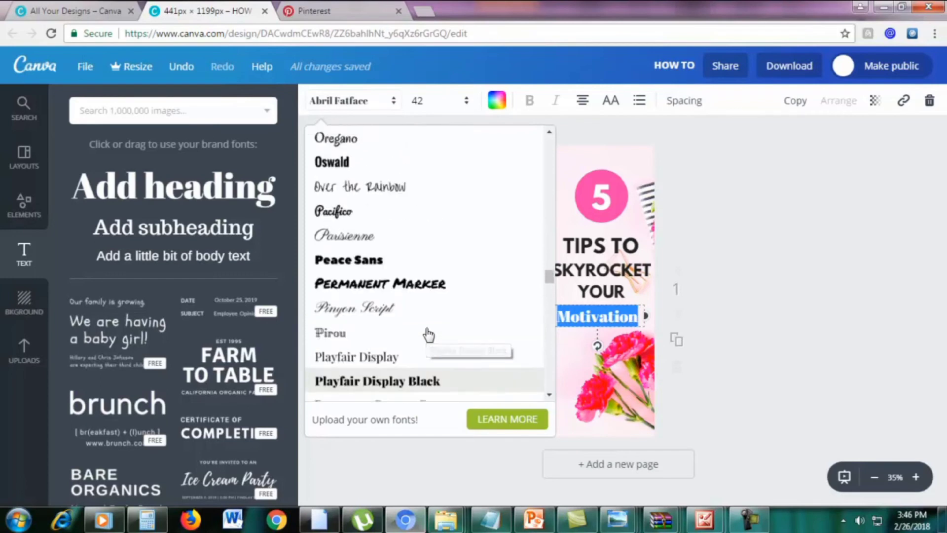
click(359, 228)
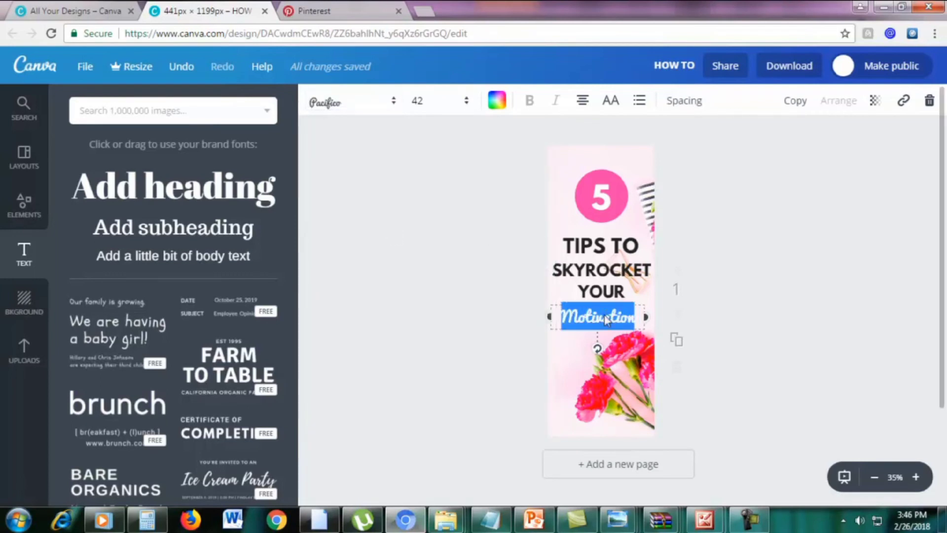
Select all of Motivation and set its font size to 50, then 52
click(630, 316)
drag(641, 317, 558, 321)
click(437, 103)
text(50)
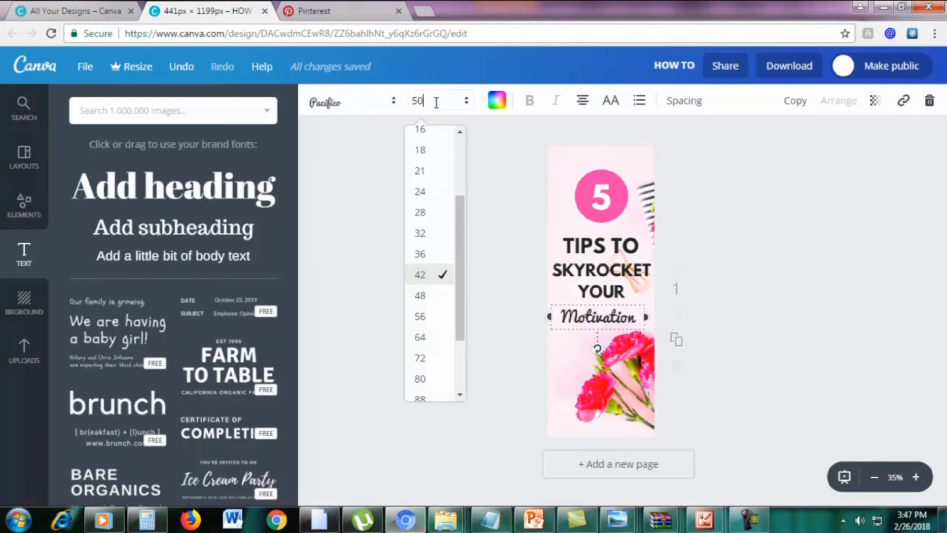
key(Return)
click(437, 102)
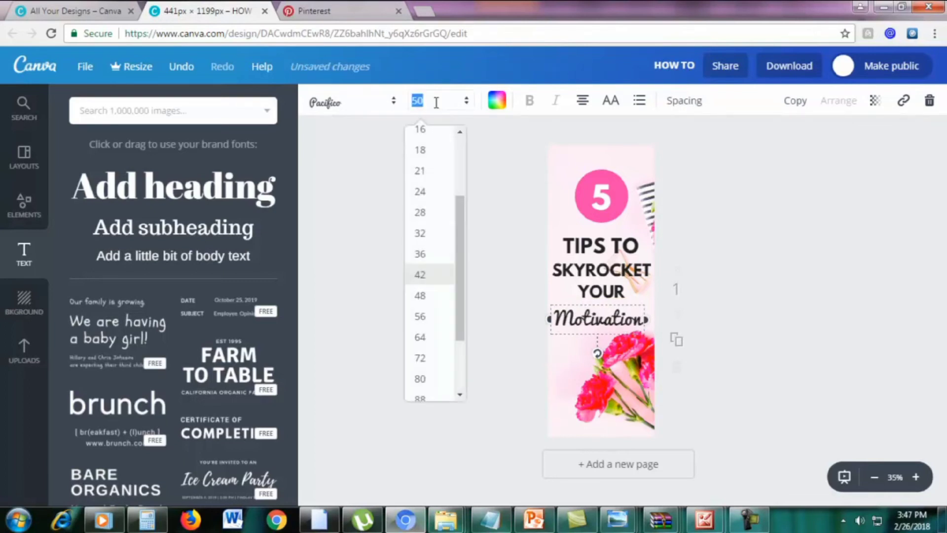
text(52)
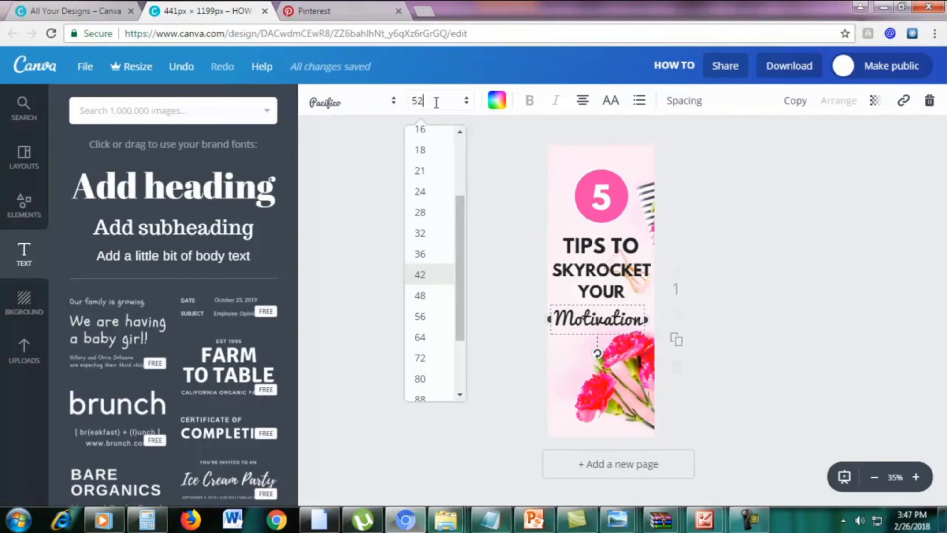
key(Return)
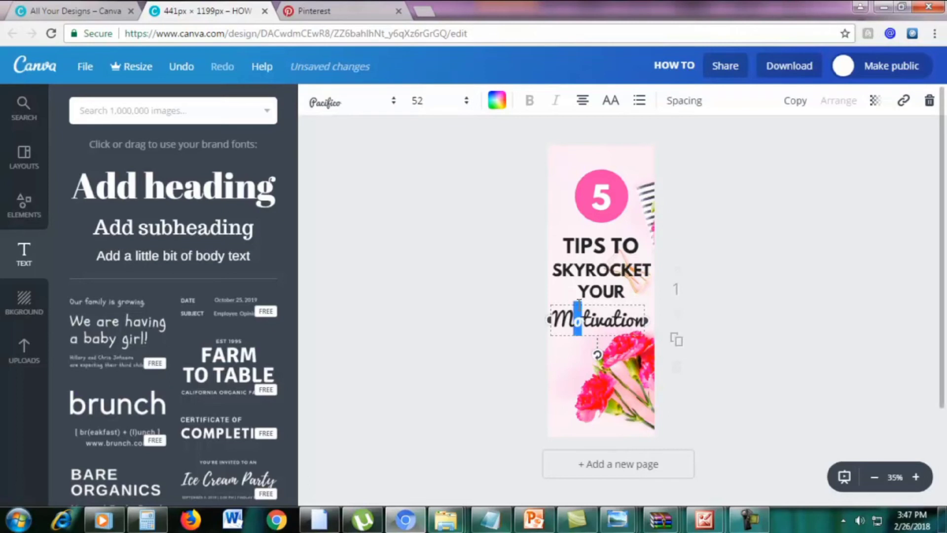
Nudge Motivation slightly right and raise its font size to 53
drag(574, 300, 582, 301)
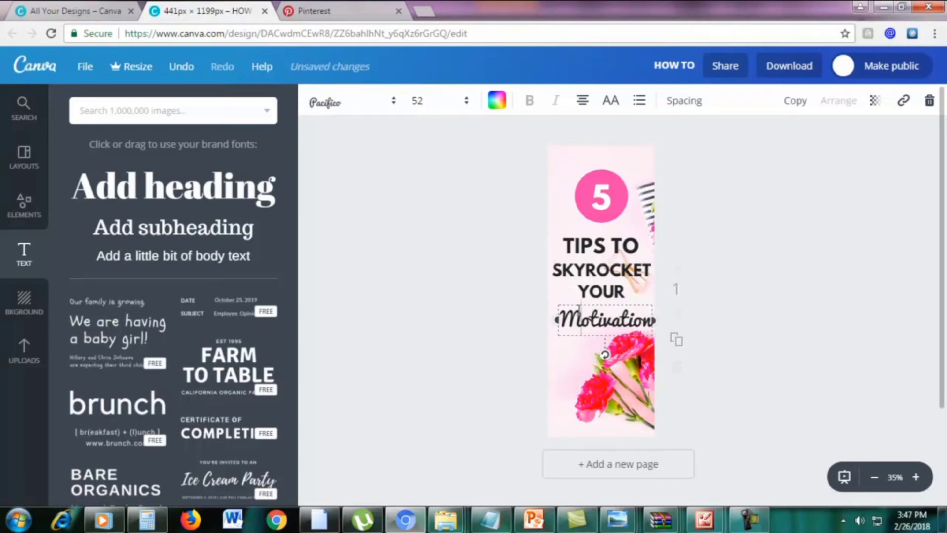
double_click(580, 310)
click(439, 102)
text(53)
key(Return)
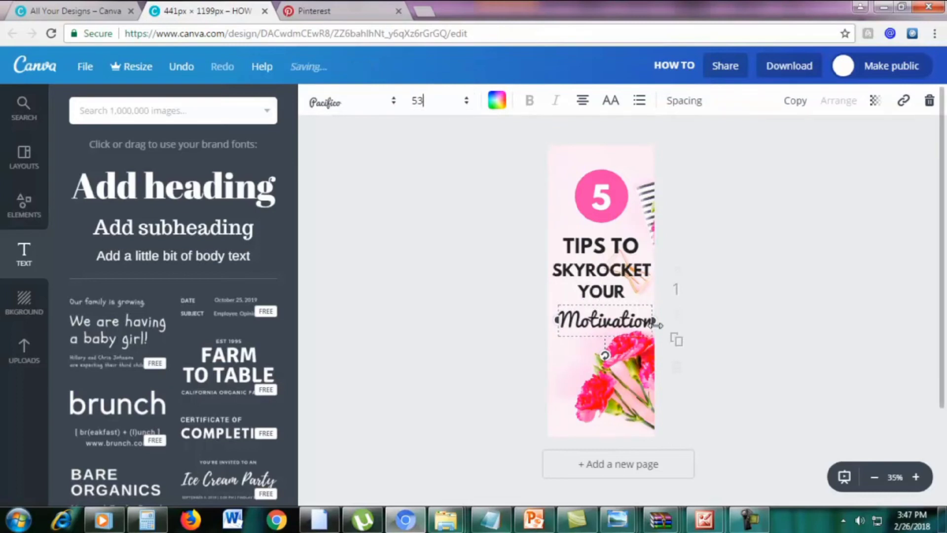
Widen the Motivation box so the word fits on one line, then select the TIPS TO text
drag(557, 334, 545, 334)
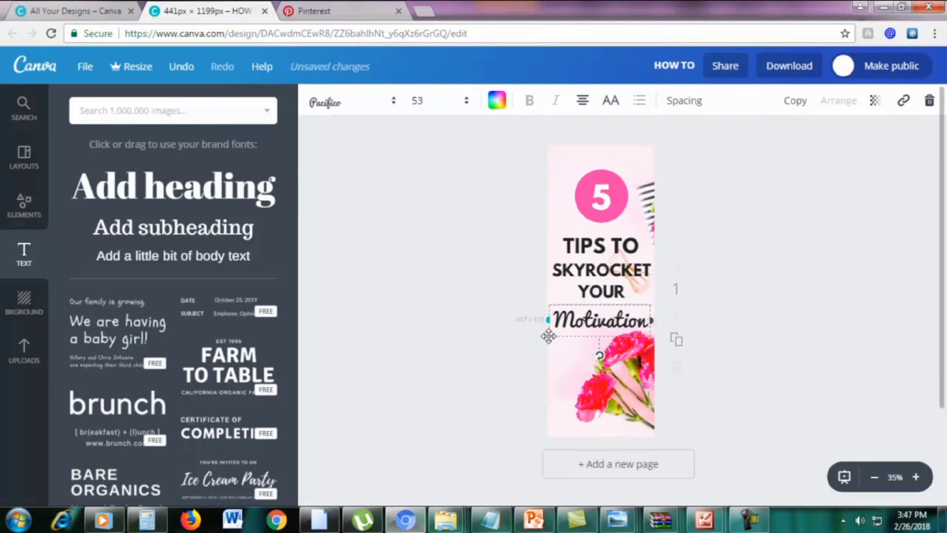
click(743, 291)
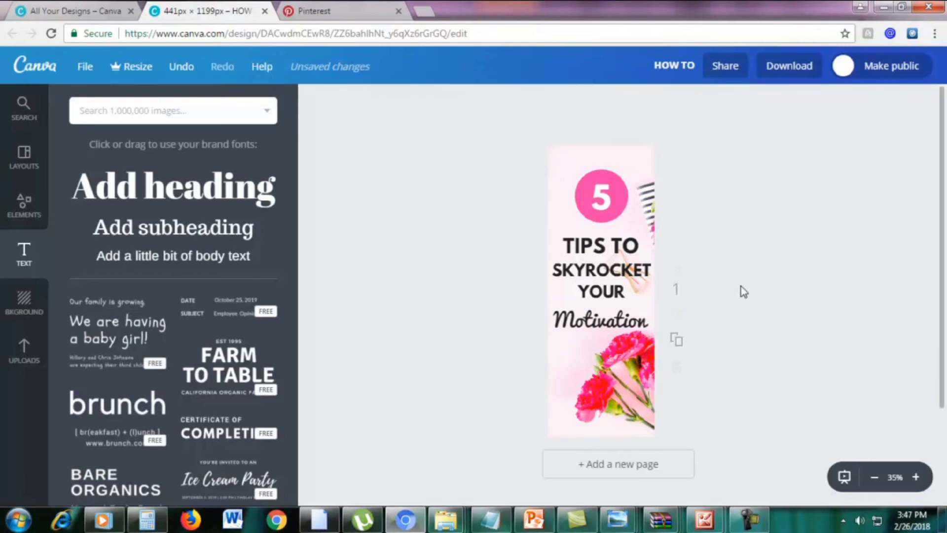
double_click(600, 245)
click(602, 245)
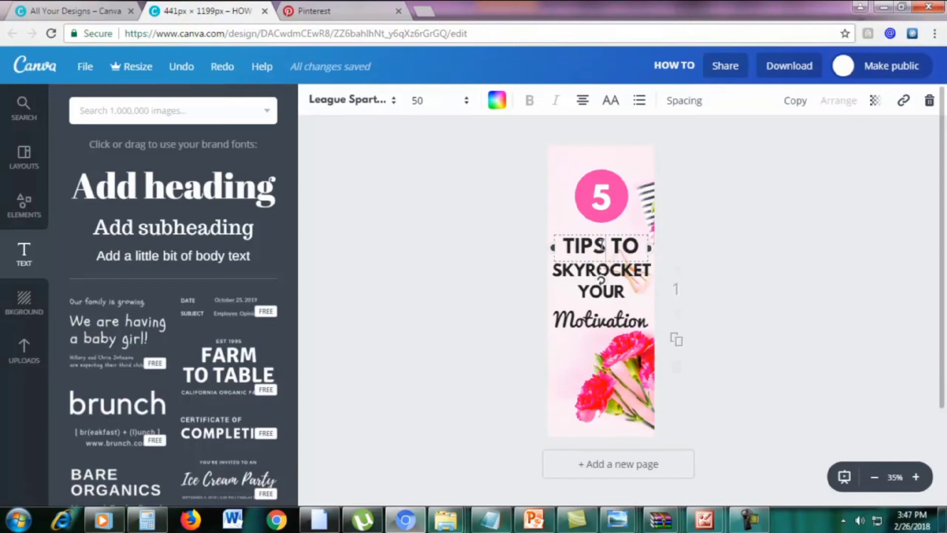
drag(569, 239, 636, 249)
Reselect the whole word Motivation for editing
double_click(606, 318)
click(606, 315)
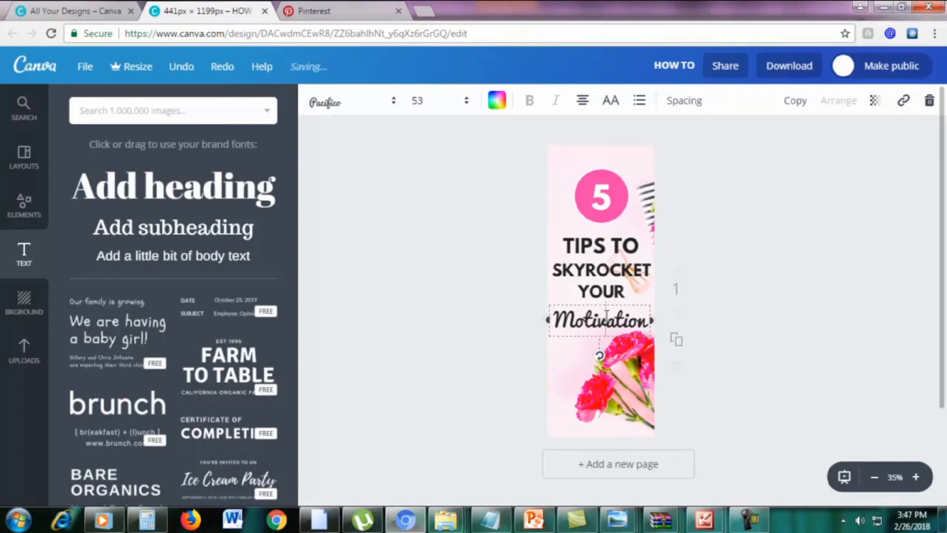
double_click(584, 247)
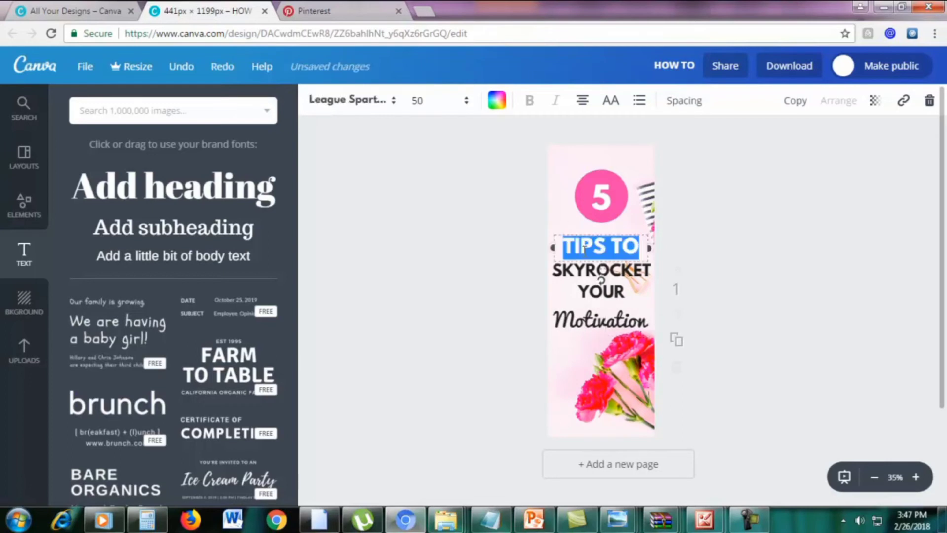
double_click(580, 318)
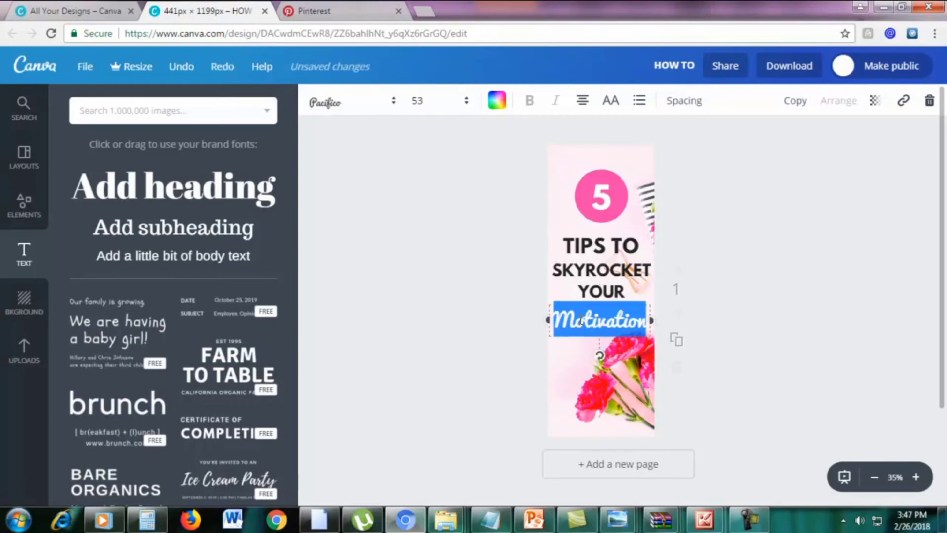
click(640, 311)
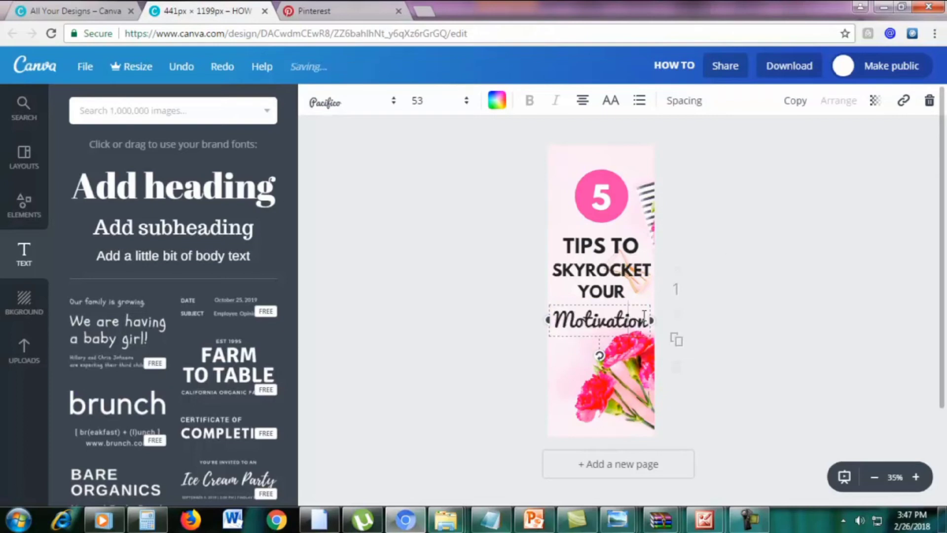
drag(646, 316, 554, 319)
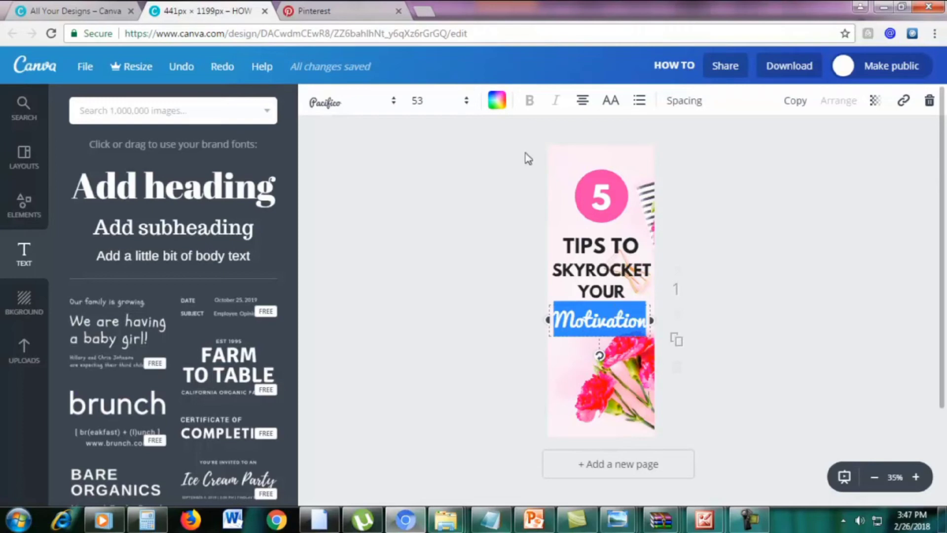
Colour the Motivation text with the pink document colour
click(498, 102)
click(544, 172)
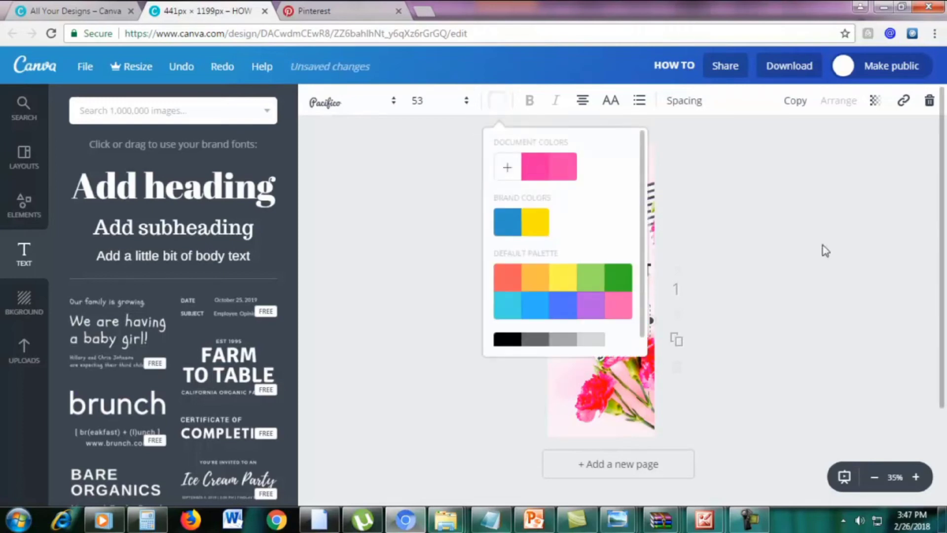
click(753, 290)
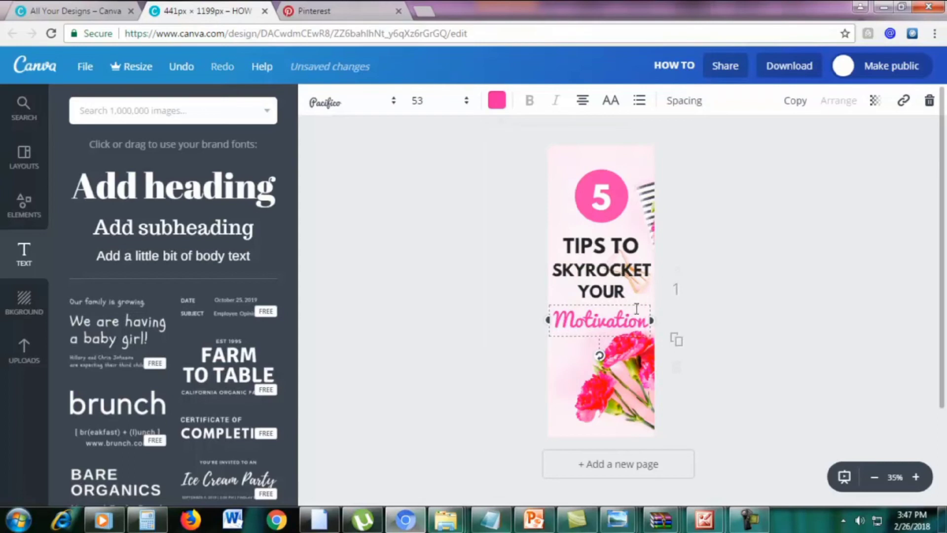
click(742, 323)
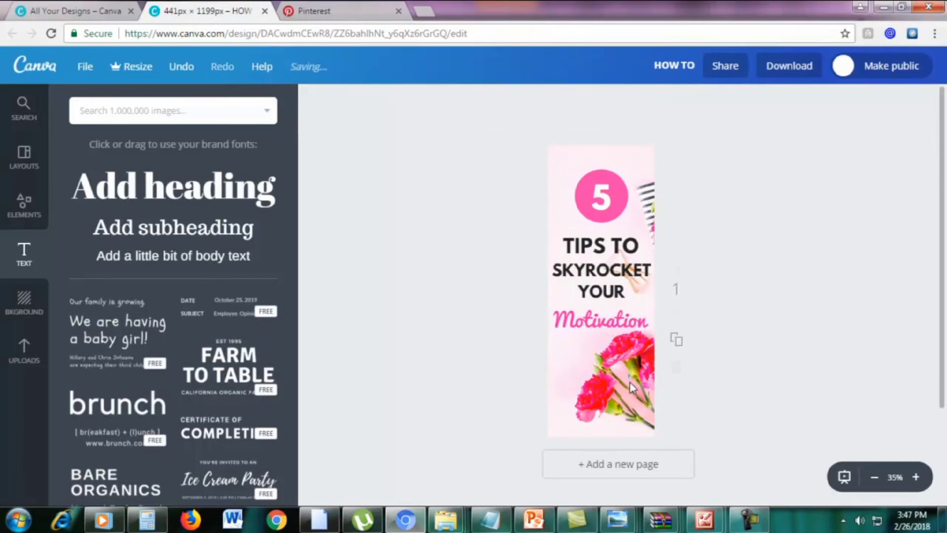
Move Motivation slightly upward and increase its font size to 56
click(629, 323)
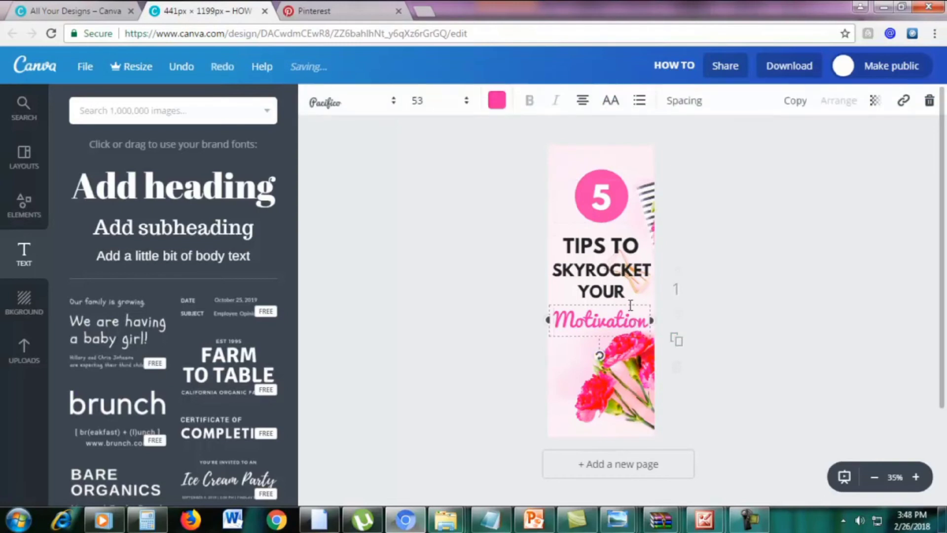
drag(632, 304, 635, 296)
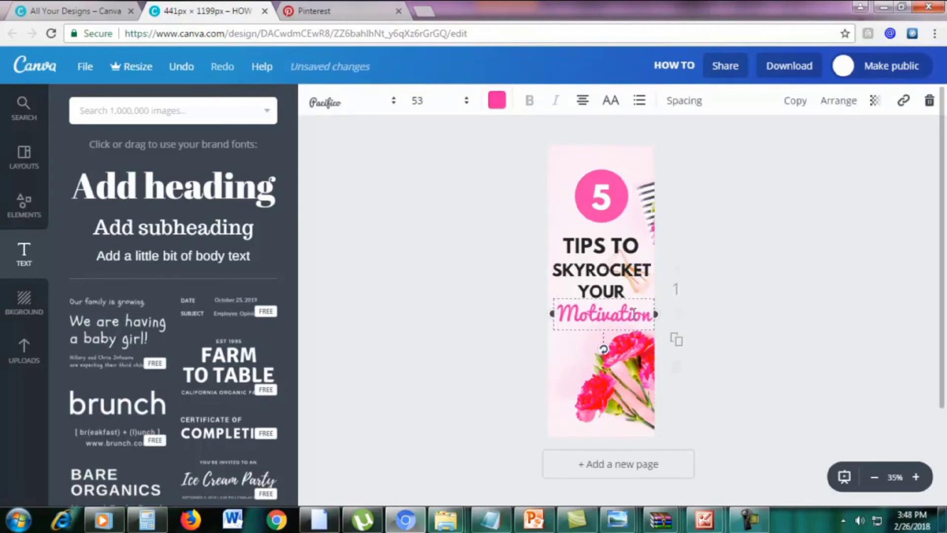
double_click(634, 314)
click(418, 101)
text(56)
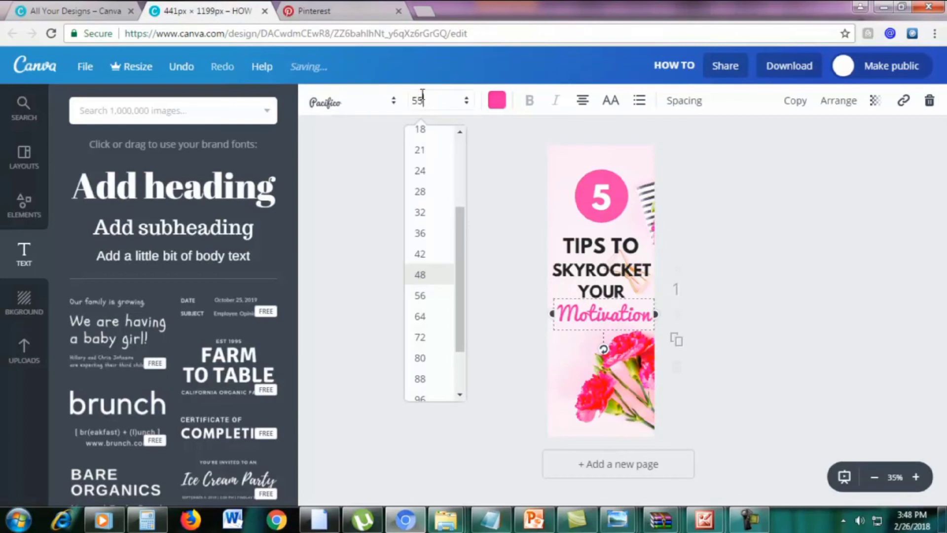
key(Return)
click(739, 301)
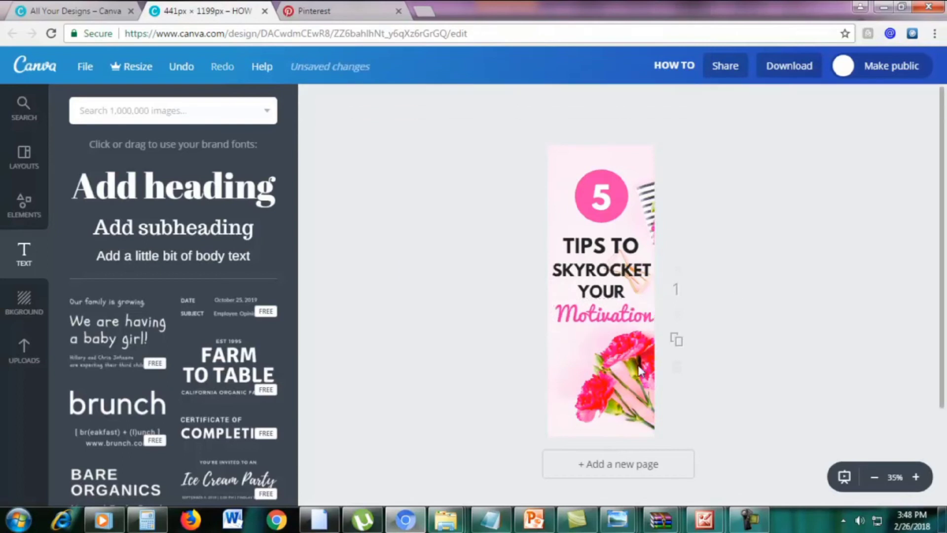
click(638, 366)
click(513, 434)
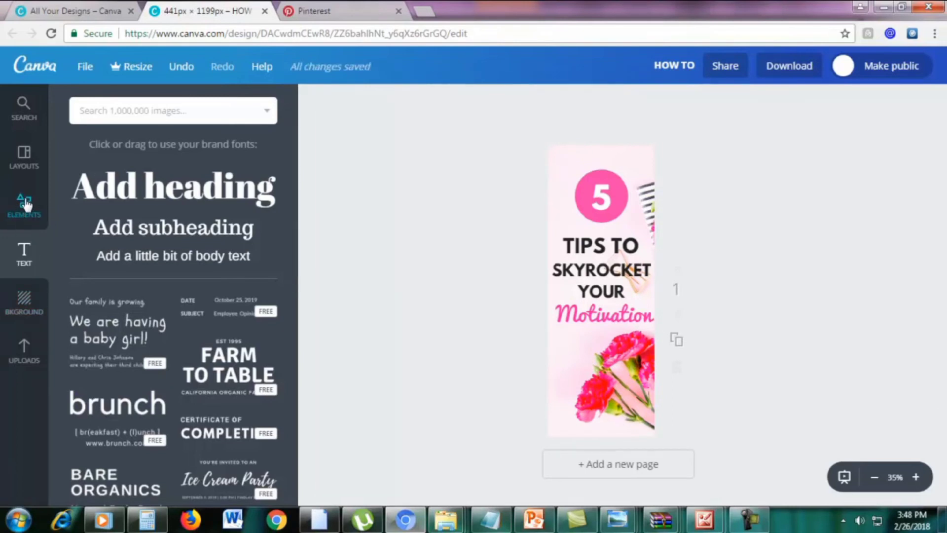
Add a square from Elements and reshape it into a strip along the pin's bottom edge
click(25, 205)
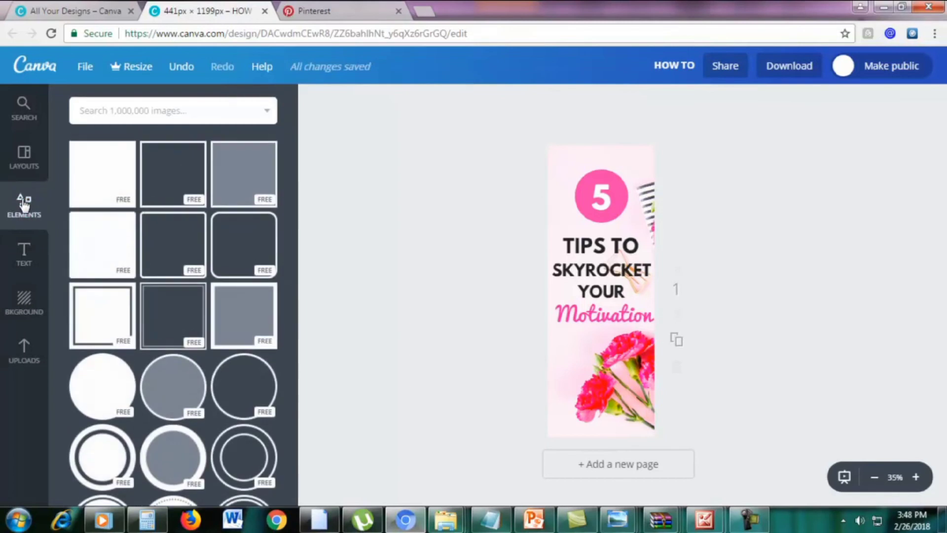
click(105, 166)
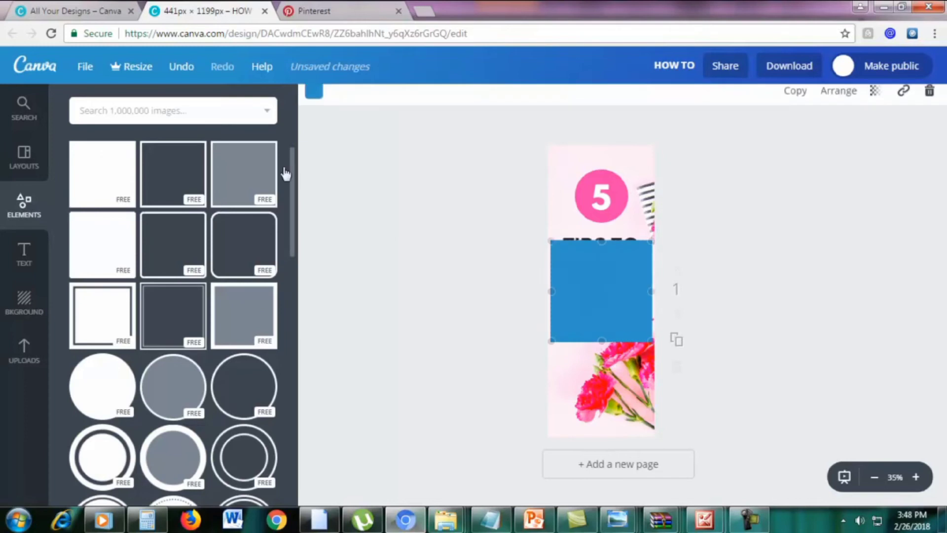
drag(605, 260, 605, 367)
drag(603, 333, 656, 427)
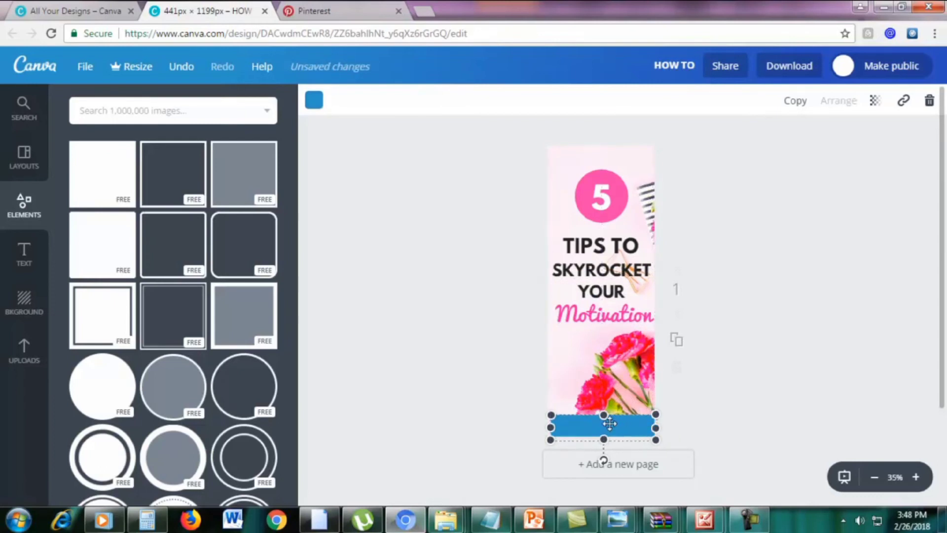
click(816, 402)
Make the bottom strip black
click(579, 427)
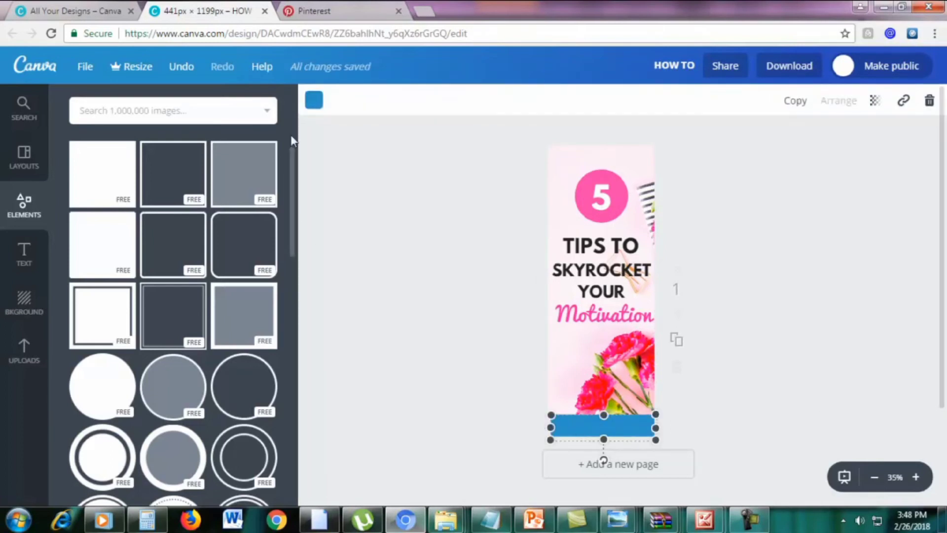
click(318, 102)
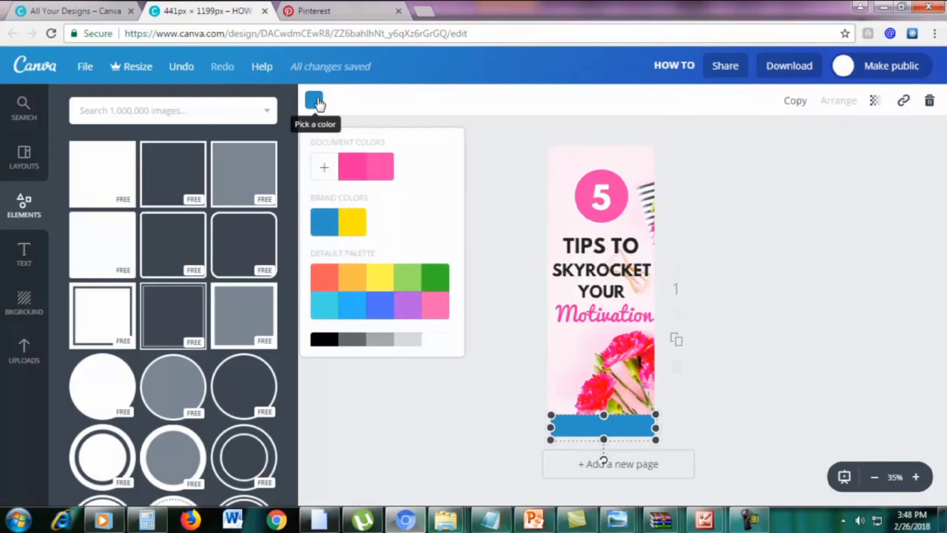
scroll(332, 299, down, 1)
click(325, 324)
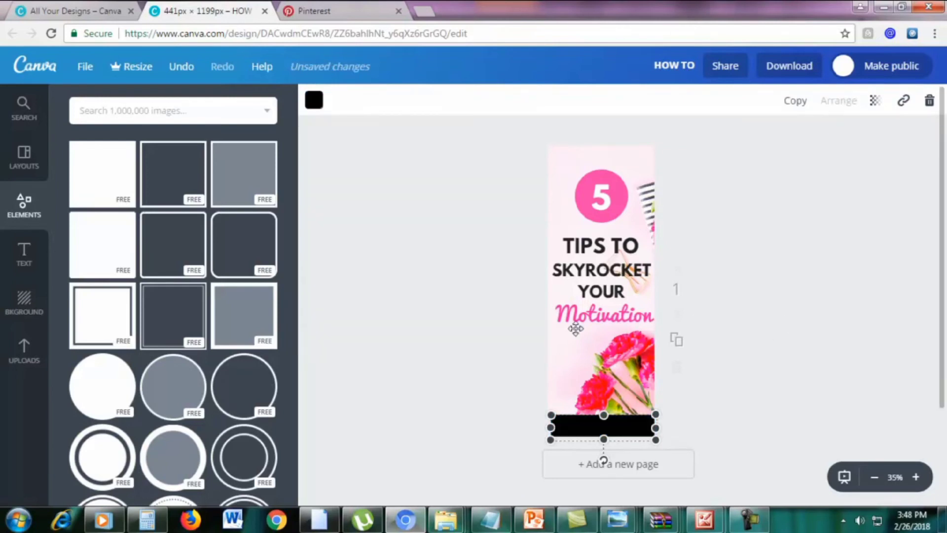
click(427, 334)
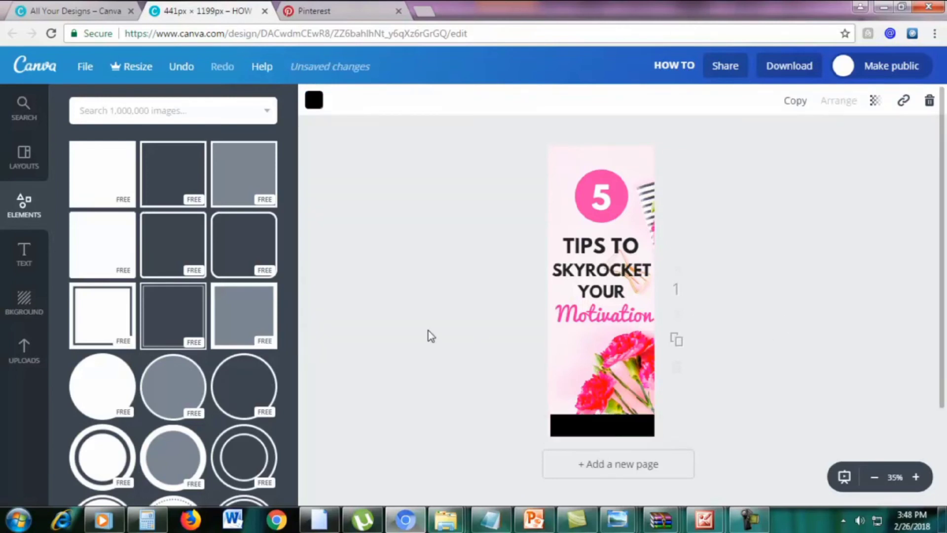
Add a subheading onto the black bar and change its text to marketingboo.com
click(22, 258)
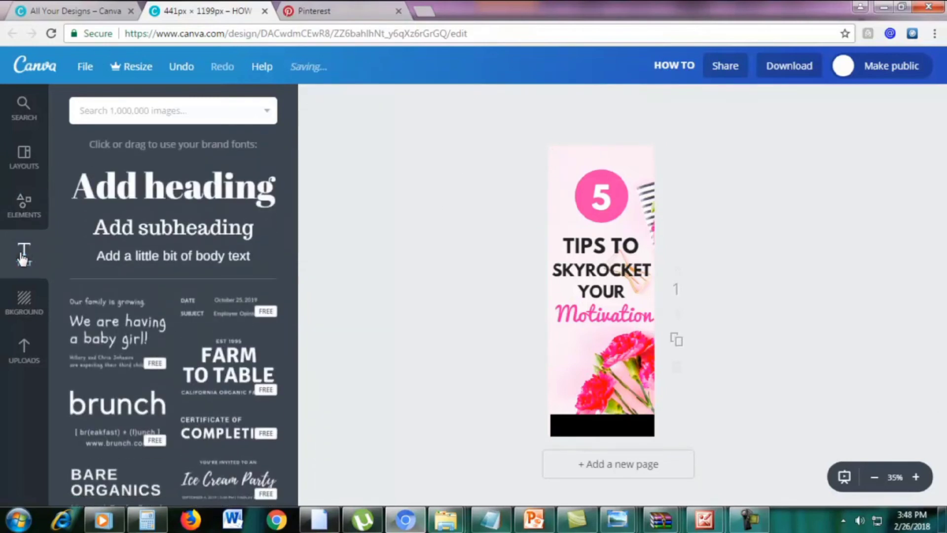
click(151, 231)
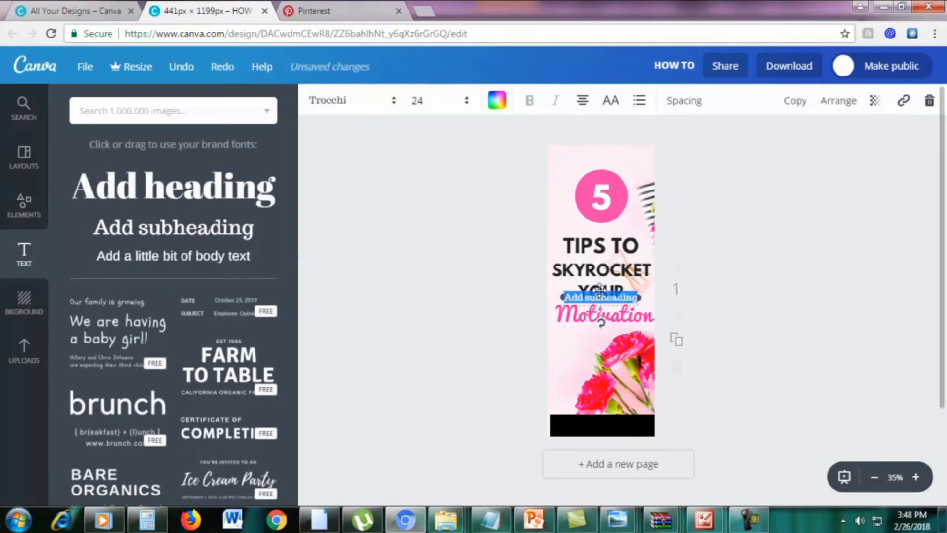
drag(599, 291, 597, 418)
key(BackSpace)
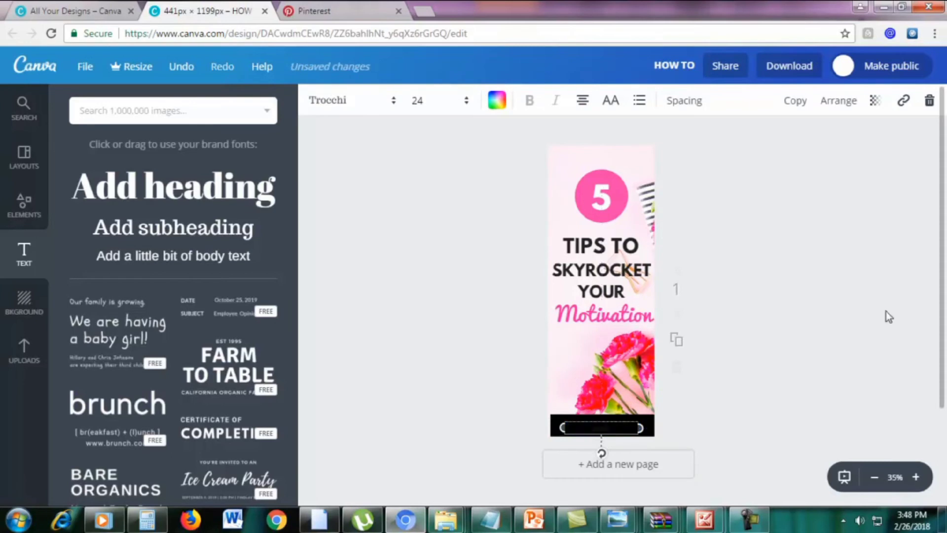
text(com)
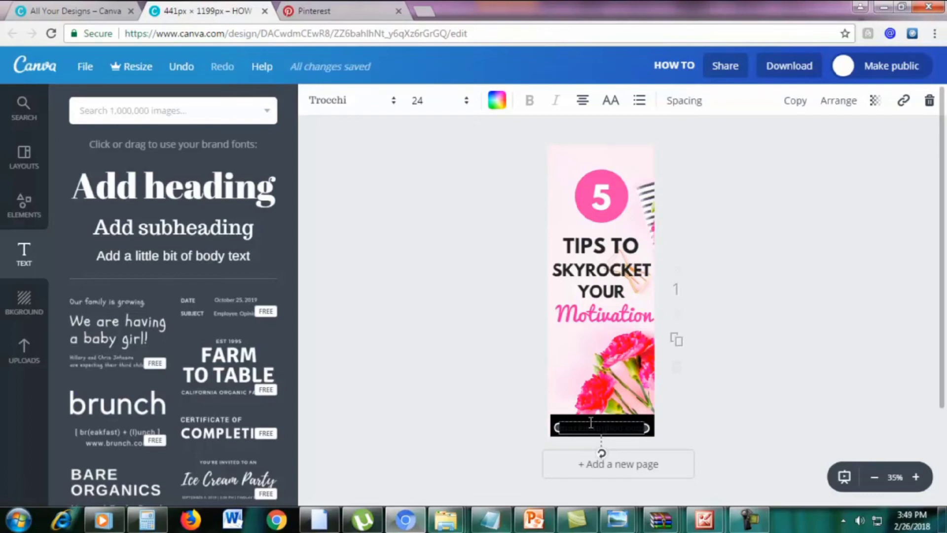
Turn the marketingboo.com text white and settle it onto the bottom bar
double_click(572, 428)
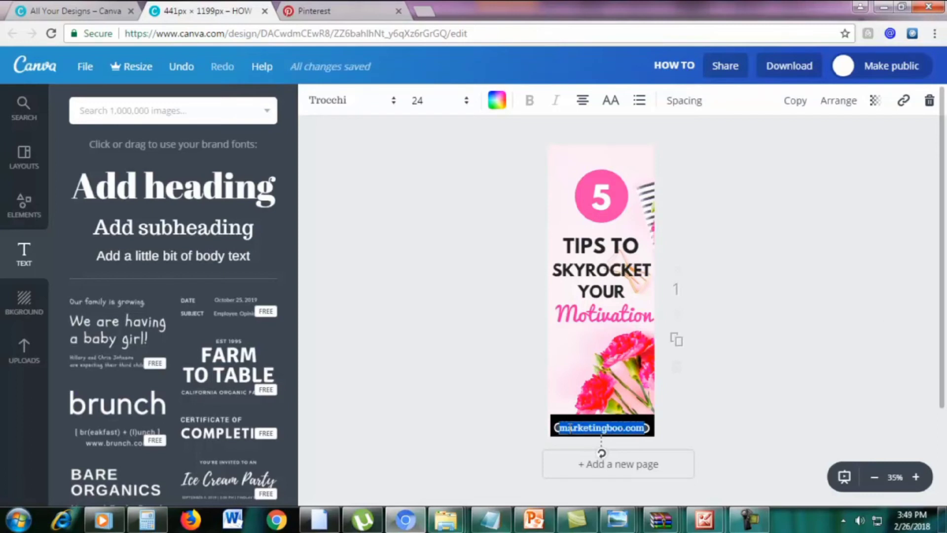
click(495, 103)
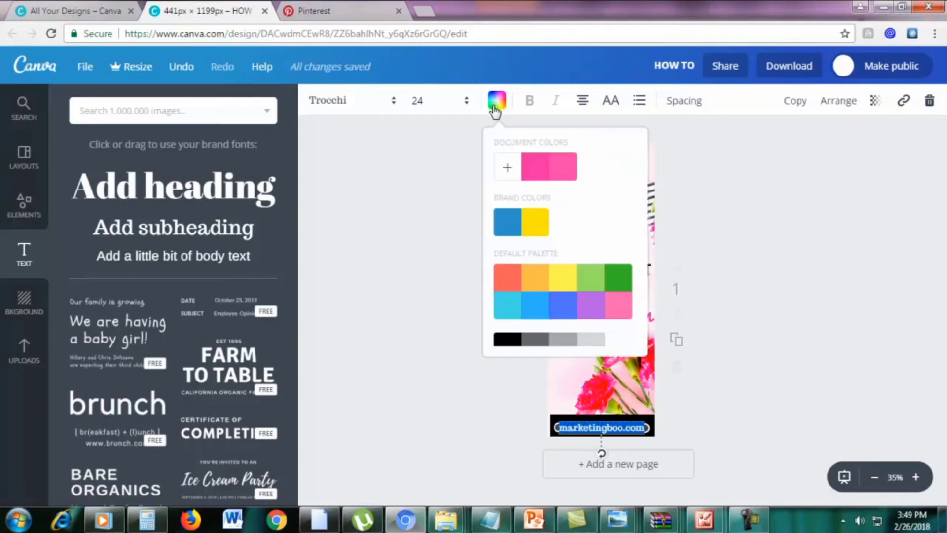
scroll(609, 303, down, 1)
click(612, 329)
click(725, 412)
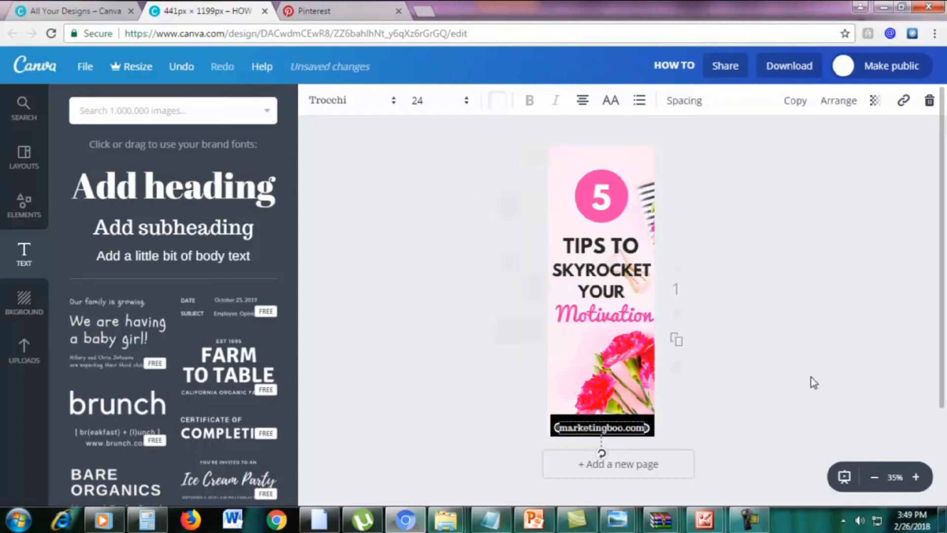
drag(635, 422, 636, 426)
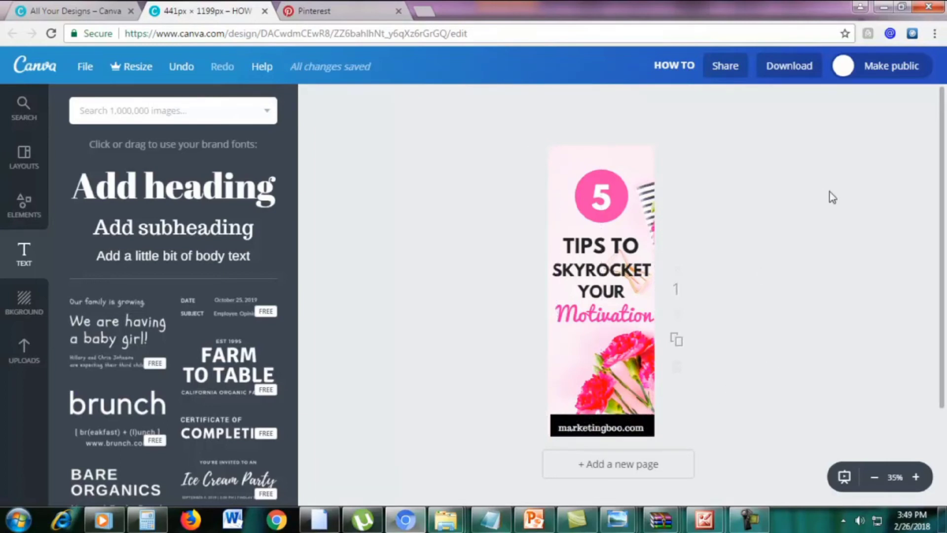
scroll(823, 273, down, 2)
scroll(823, 273, up, 2)
click(915, 477)
scroll(873, 390, up, 2)
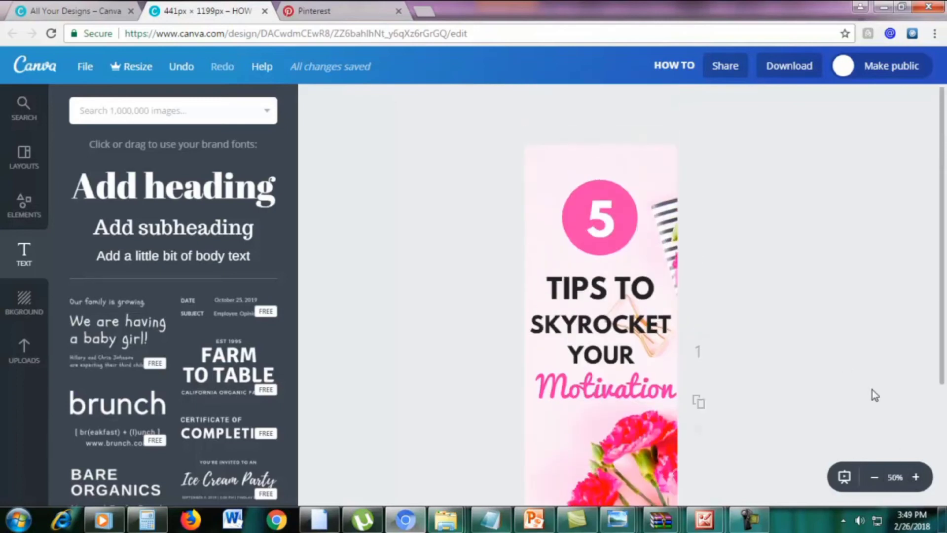
scroll(872, 390, down, 1)
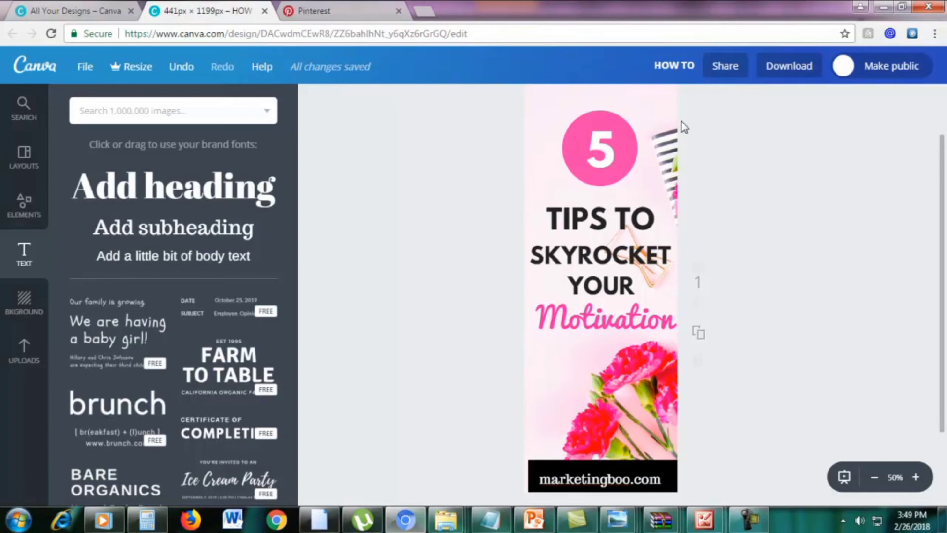
Download the design as a PNG (Recommended) file and dismiss the confirmation
click(791, 68)
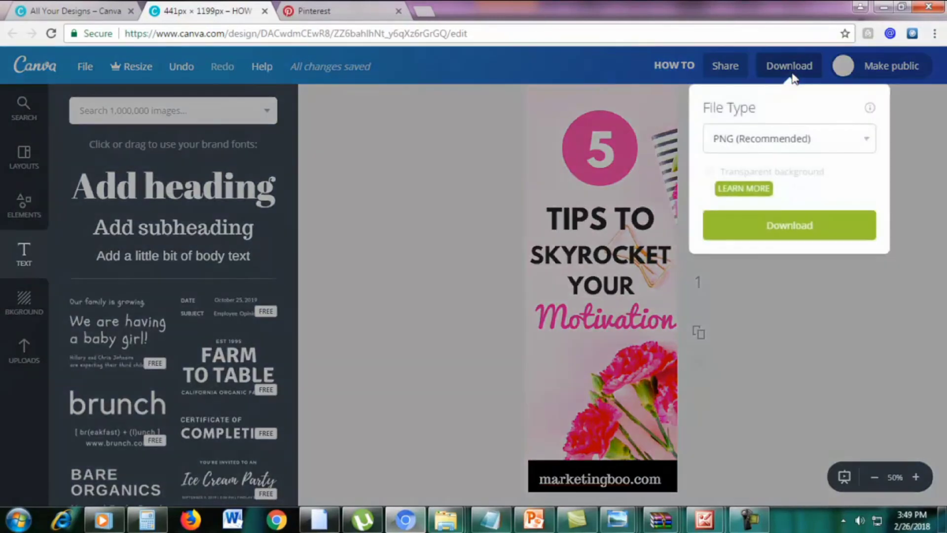
click(780, 138)
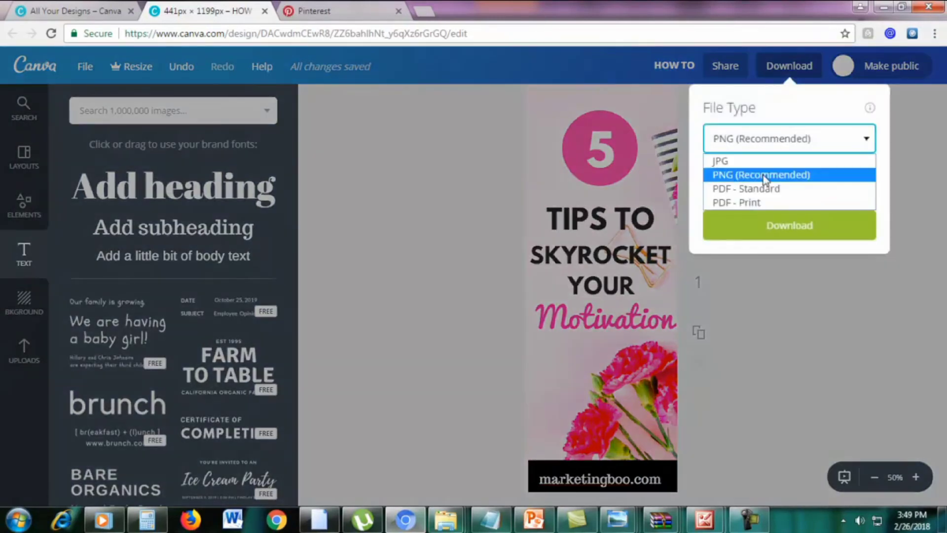
click(765, 176)
click(710, 223)
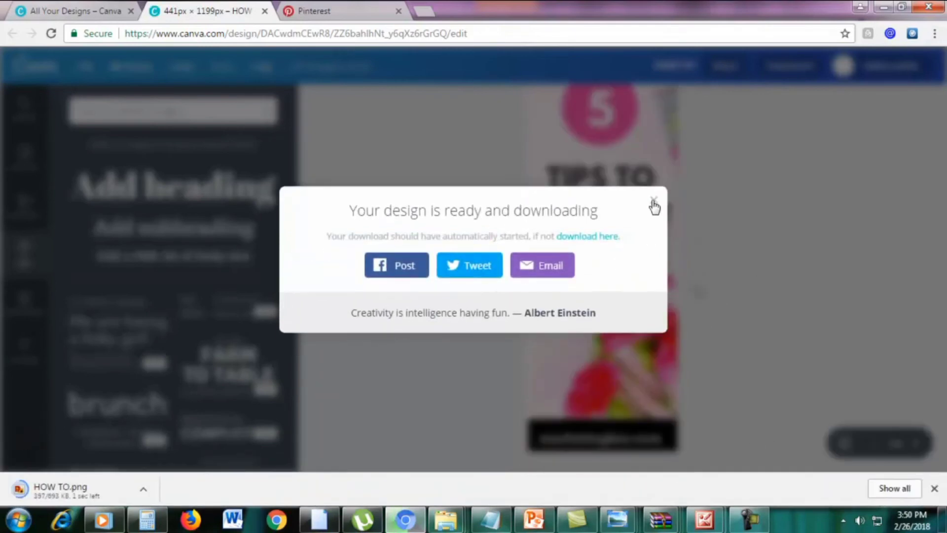
click(654, 204)
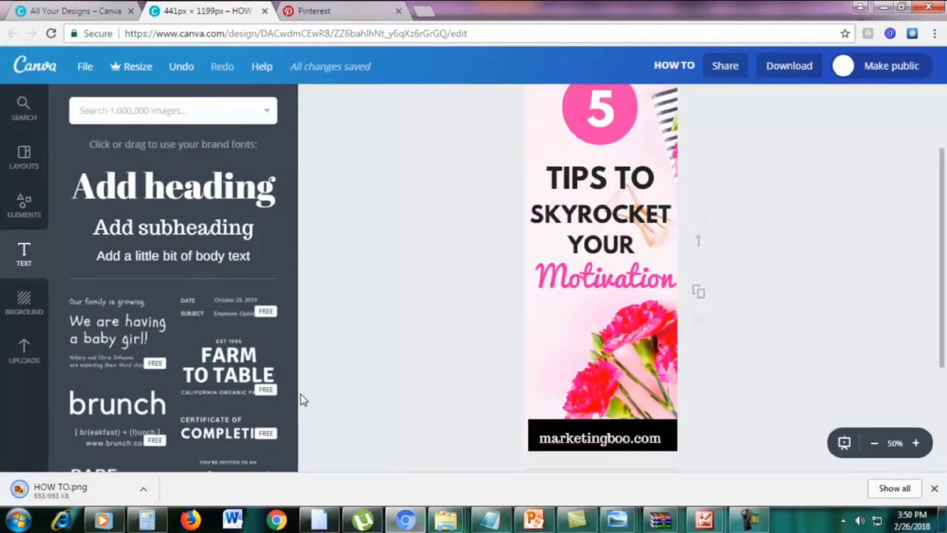
Open HOW TO.png from Chrome's downloads, zoom to check it, then minimise Photo Viewer
click(935, 34)
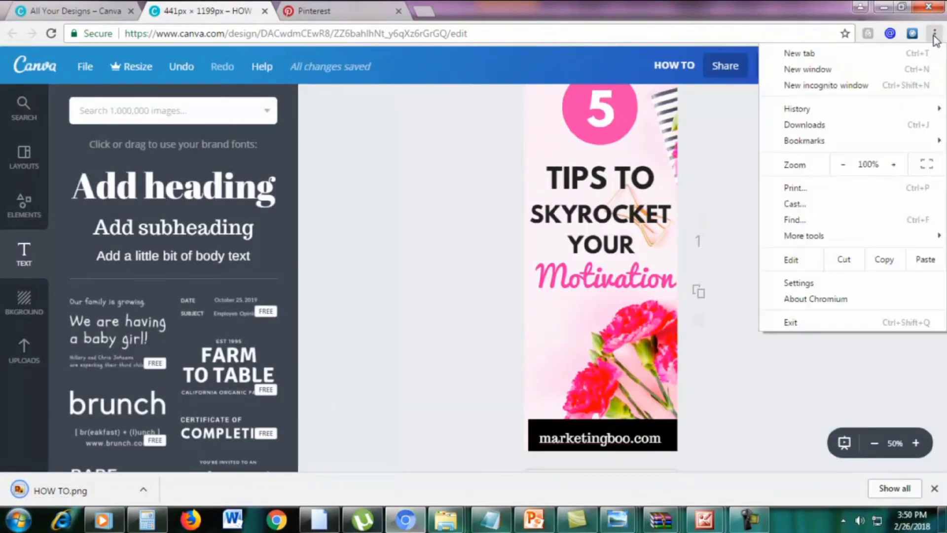
click(30, 433)
click(38, 489)
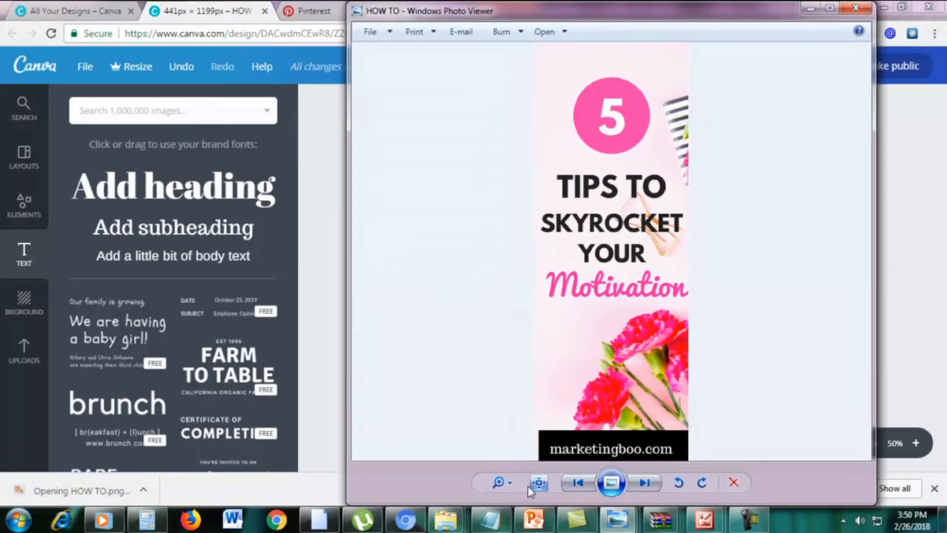
click(498, 483)
drag(512, 479, 513, 481)
click(830, 8)
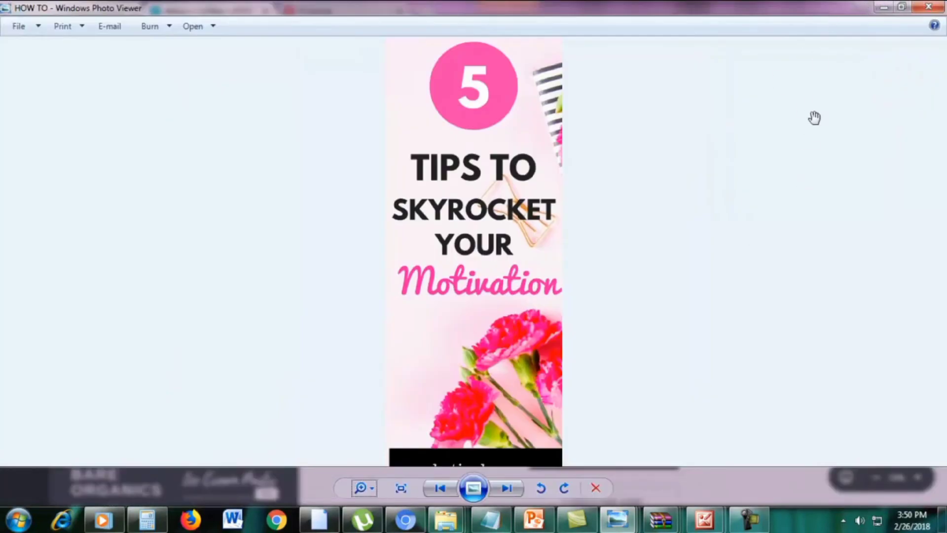
scroll(786, 207, up, 3)
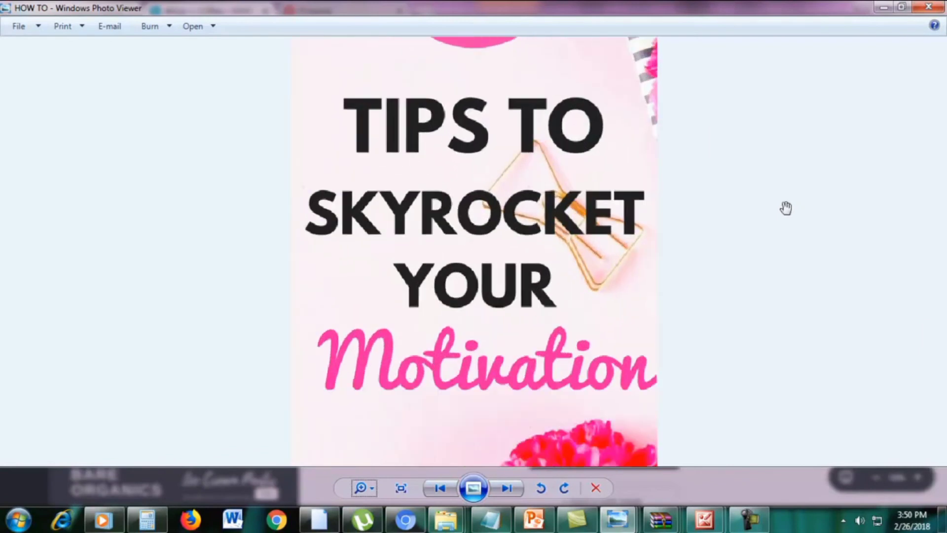
scroll(841, 183, down, 3)
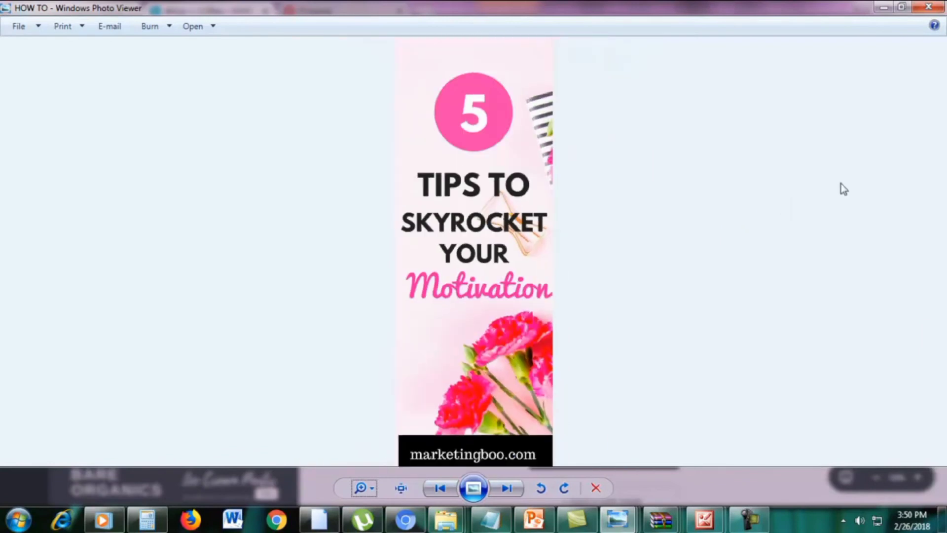
click(882, 7)
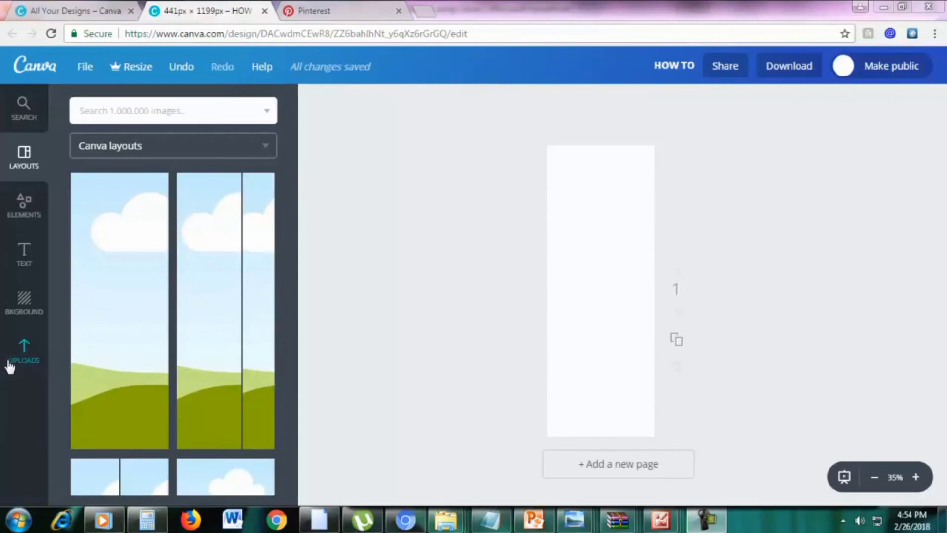
Upload the pink pen on blue marble photo and enlarge it to cover the whole page
click(23, 356)
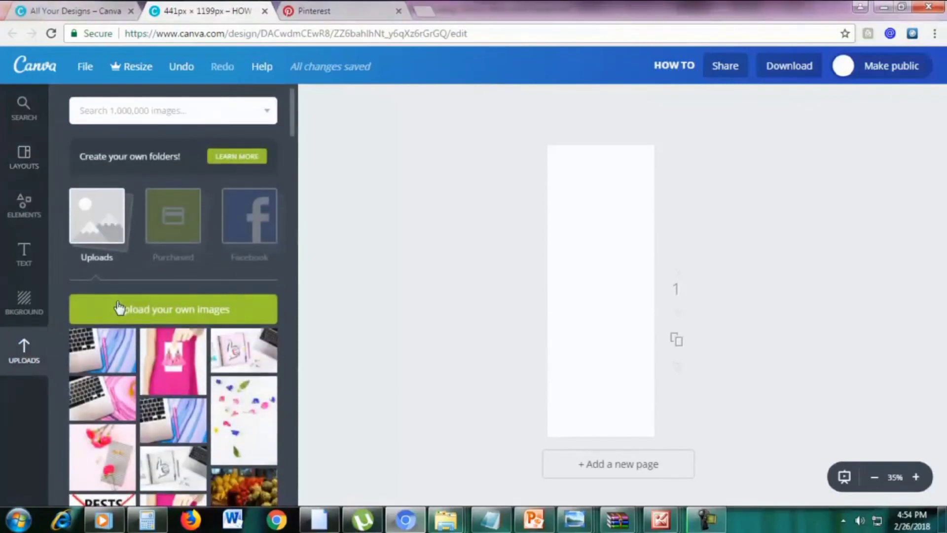
click(120, 309)
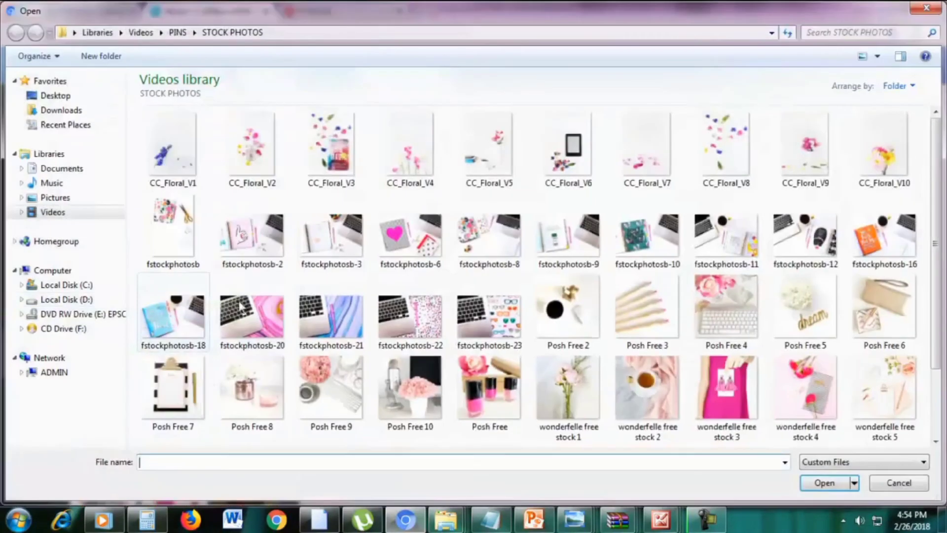
double_click(329, 318)
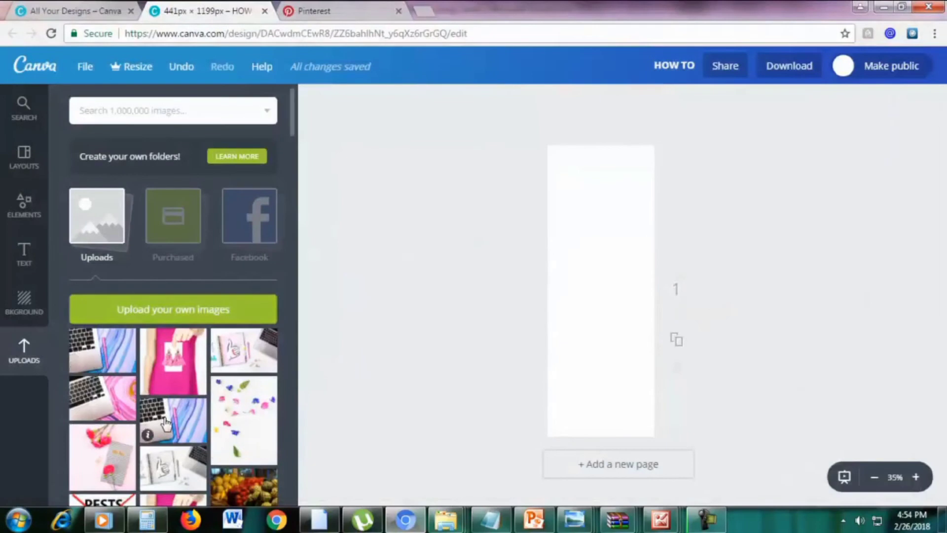
drag(175, 420, 577, 401)
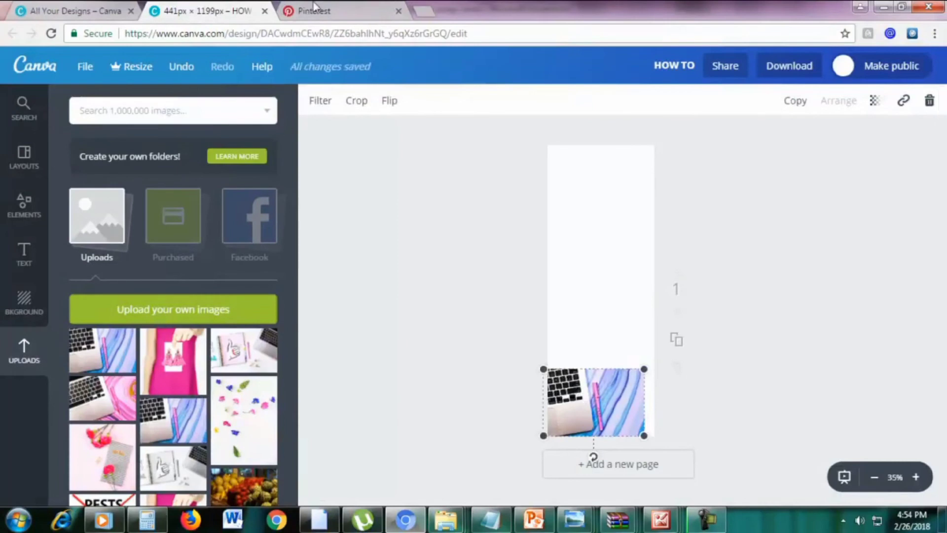
drag(645, 368, 945, 147)
drag(740, 260, 552, 265)
click(856, 250)
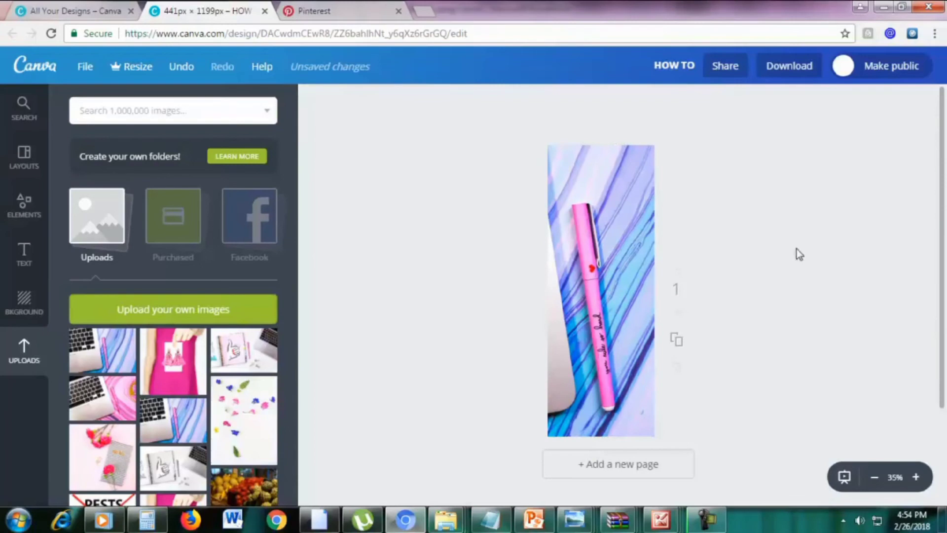
Add a square shape and stretch it into a tall rectangle down the page's middle
click(10, 215)
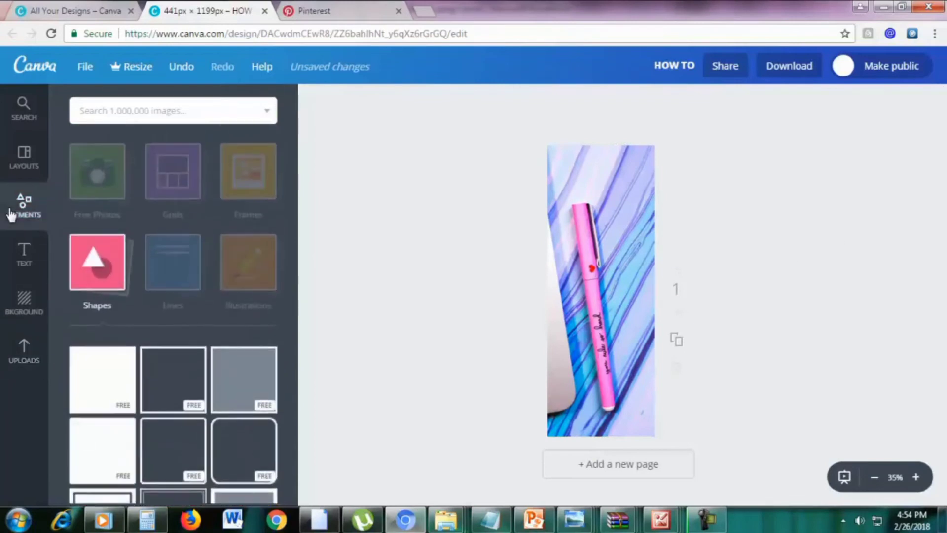
click(100, 288)
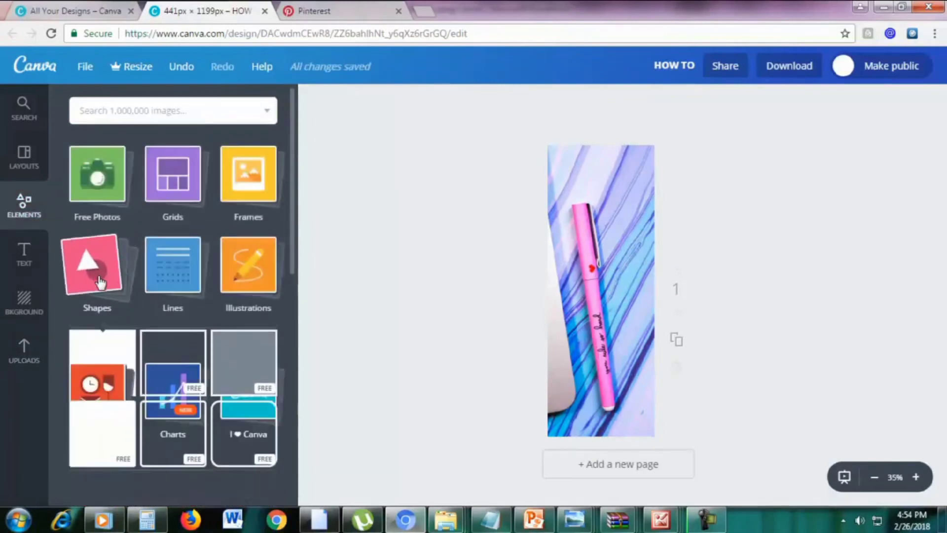
click(104, 285)
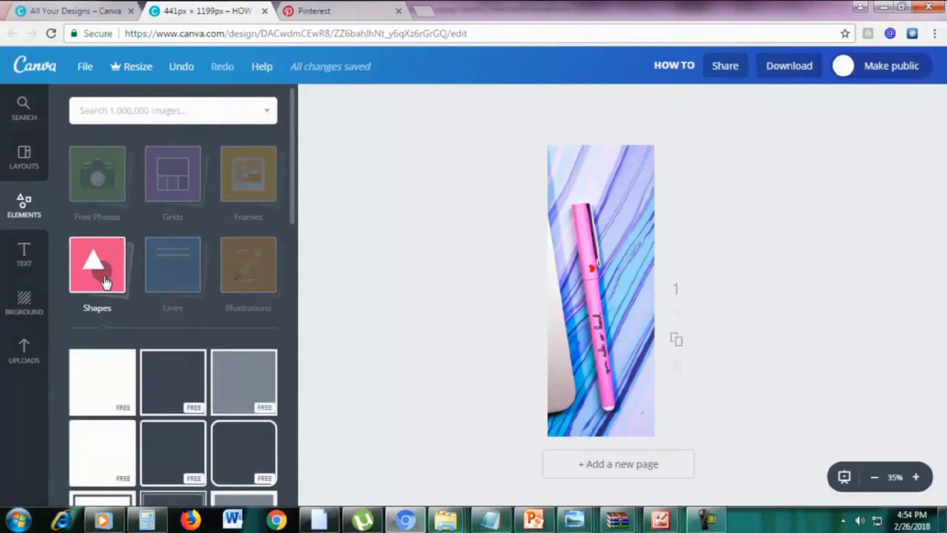
click(104, 387)
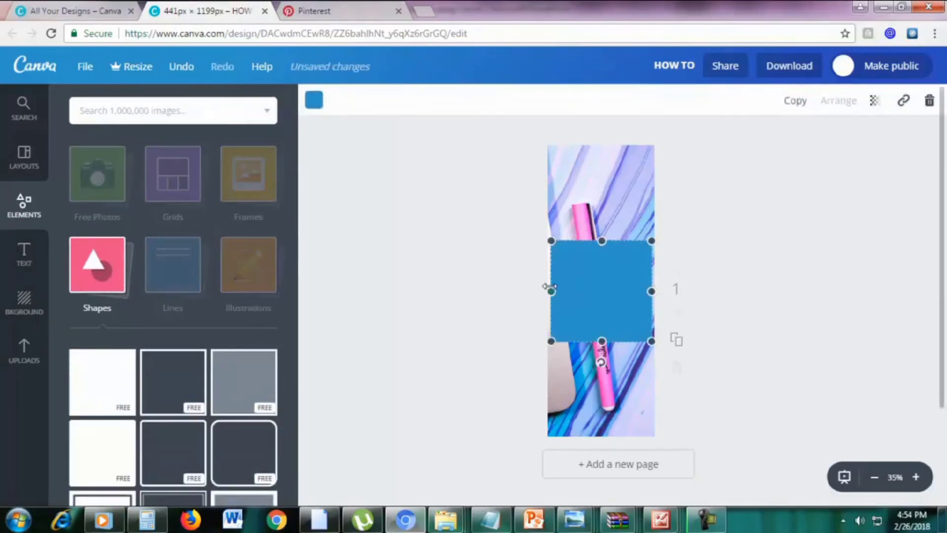
drag(549, 289, 561, 291)
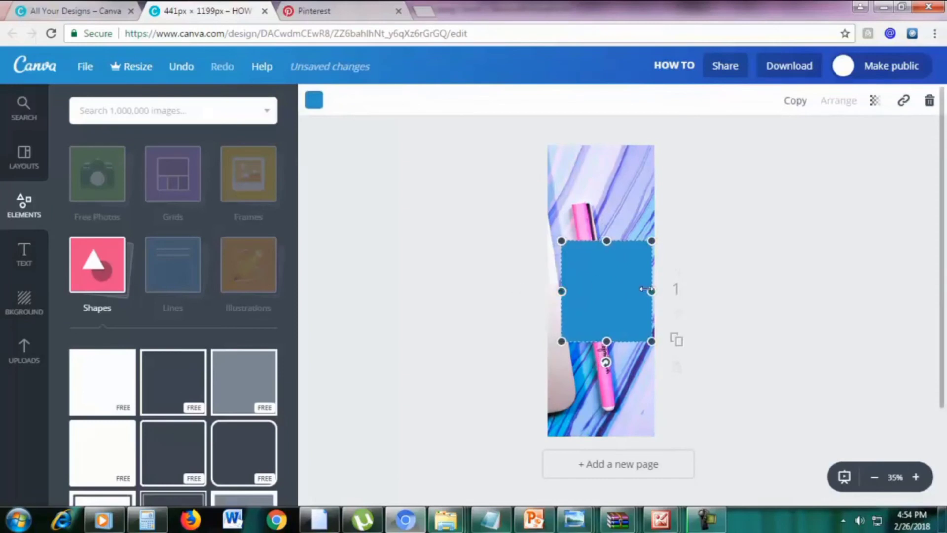
drag(645, 290, 637, 290)
drag(604, 242, 601, 169)
drag(561, 255, 557, 255)
drag(603, 337, 595, 388)
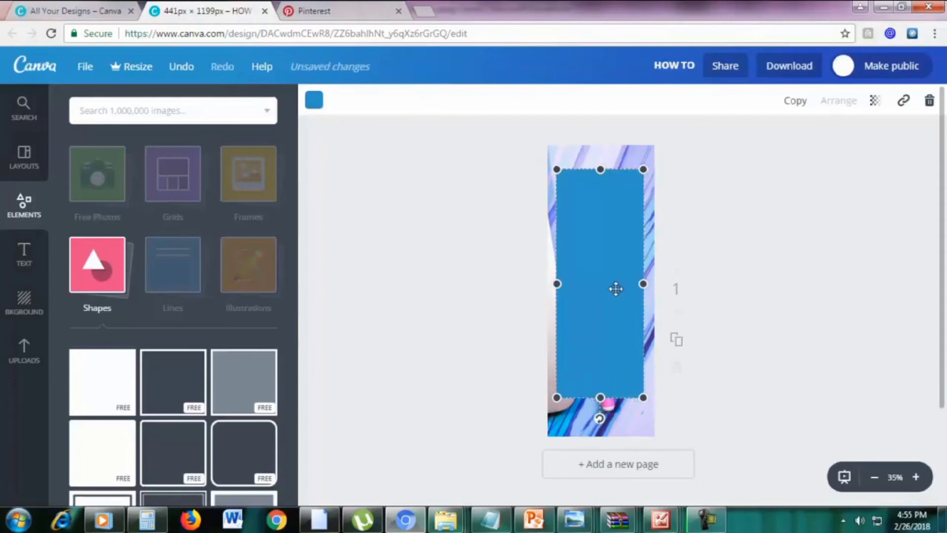
Make the rectangle white and fine-tune its side and bottom edges
click(315, 101)
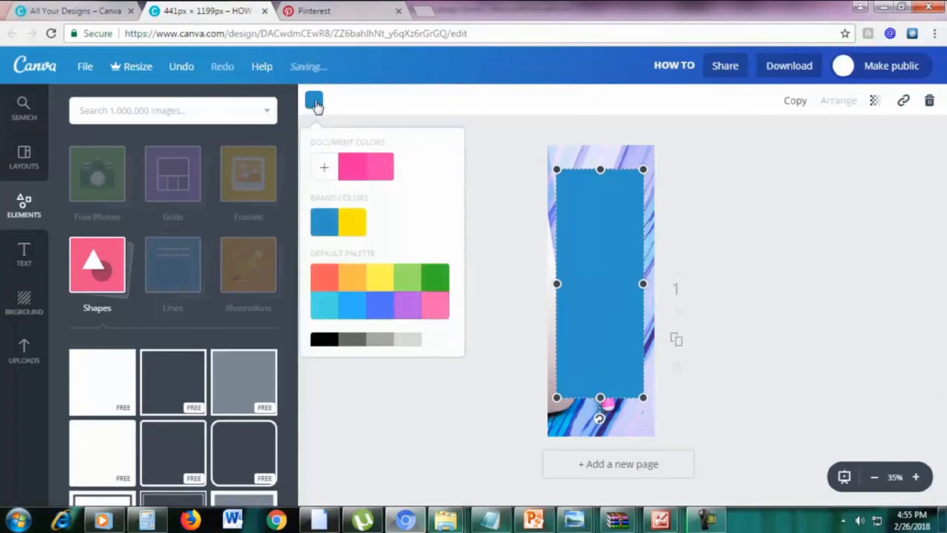
click(437, 341)
drag(558, 285, 563, 285)
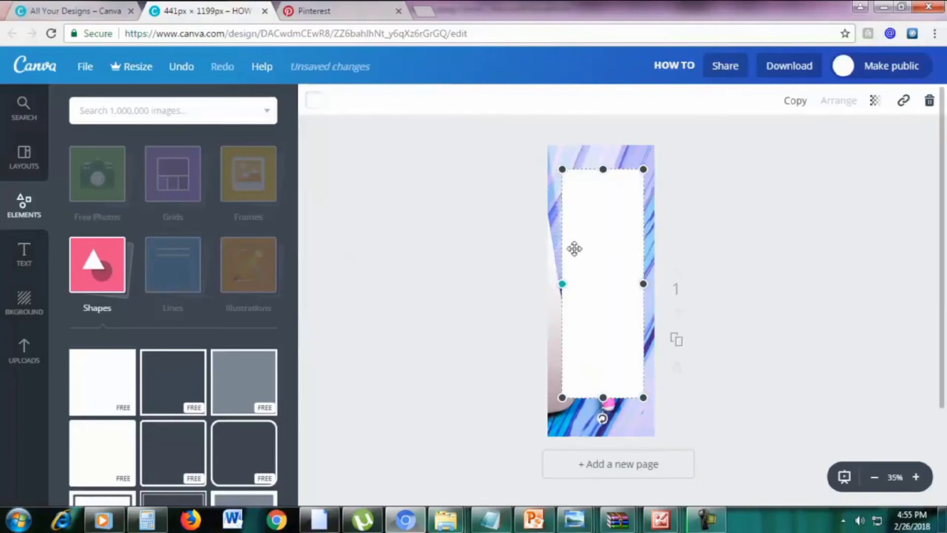
drag(643, 283, 640, 285)
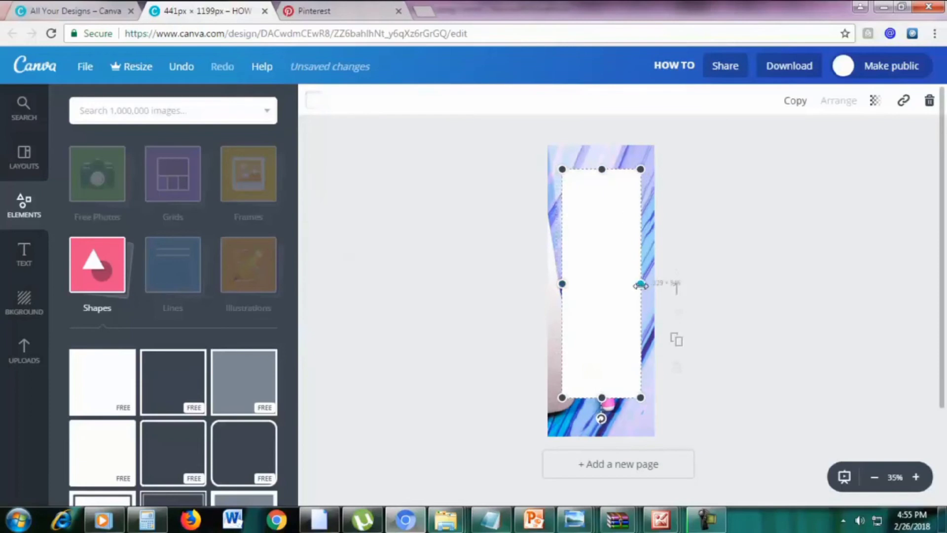
drag(602, 397, 602, 408)
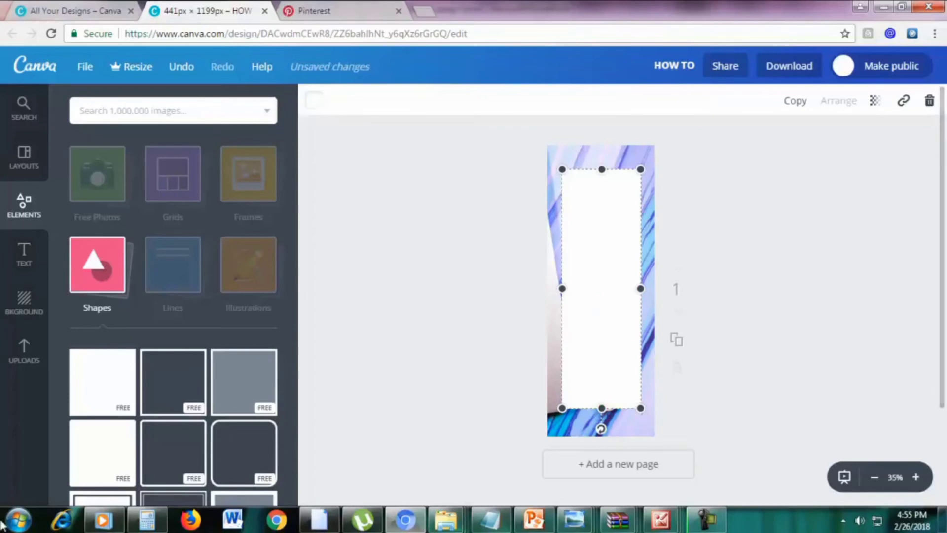
Set the white panel's transparency to 90
click(875, 103)
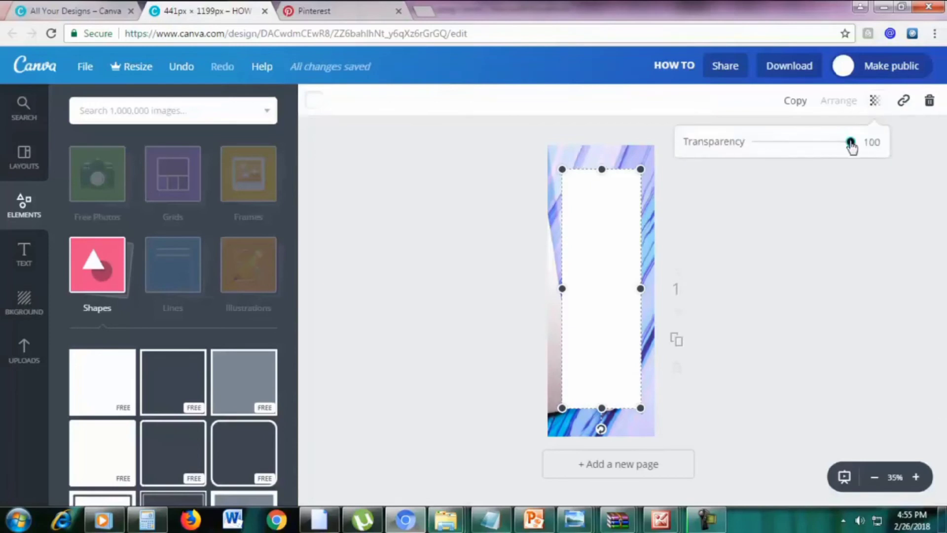
drag(850, 143, 842, 144)
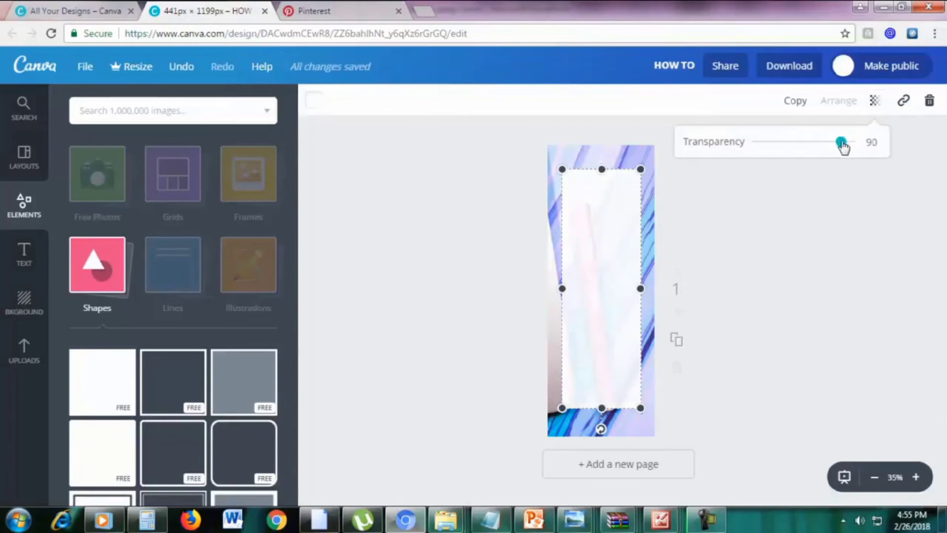
click(788, 215)
click(772, 242)
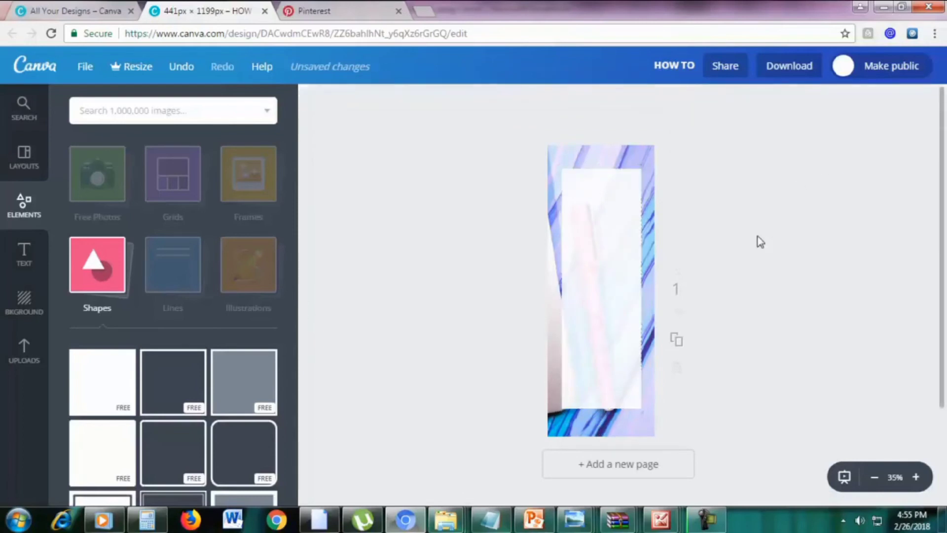
Add a heading reading 'HOW TO' at the top of the white panel
click(25, 256)
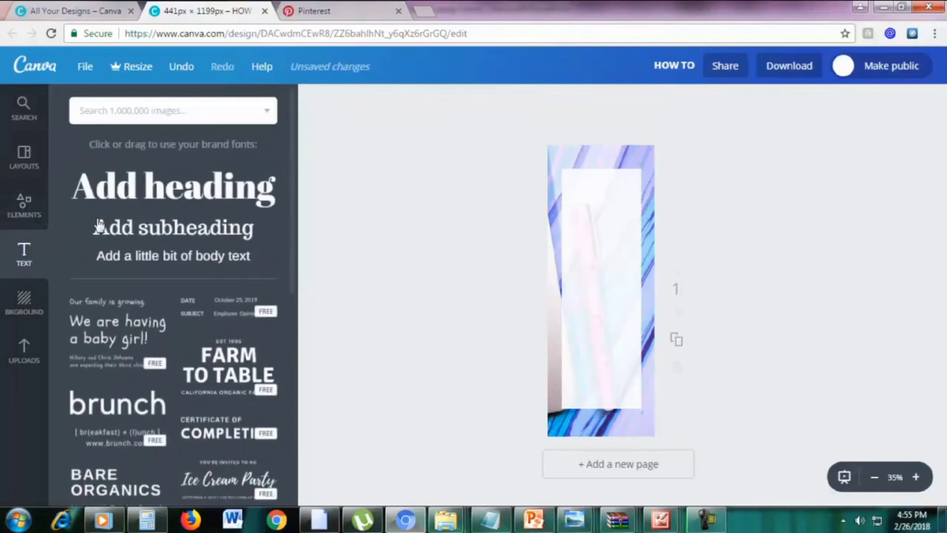
click(147, 194)
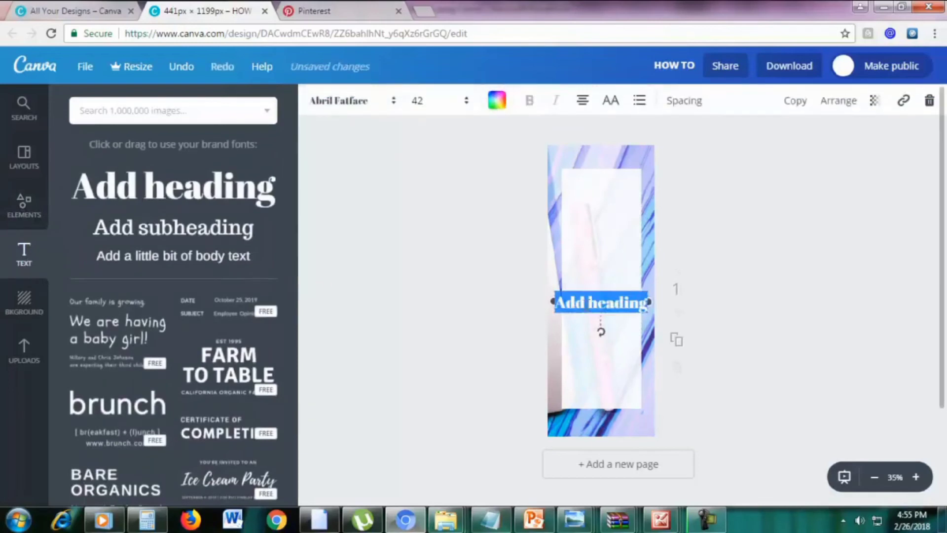
text(HOW TO)
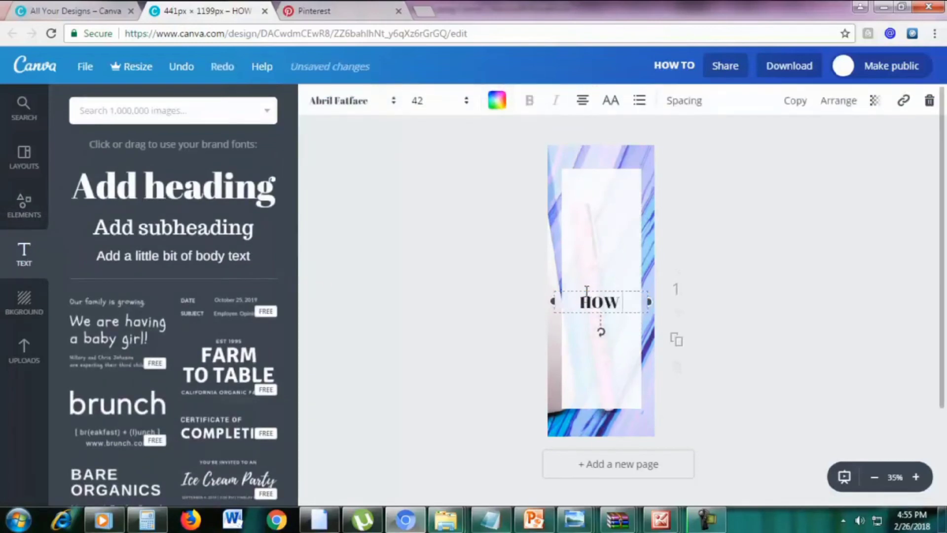
drag(586, 288, 586, 185)
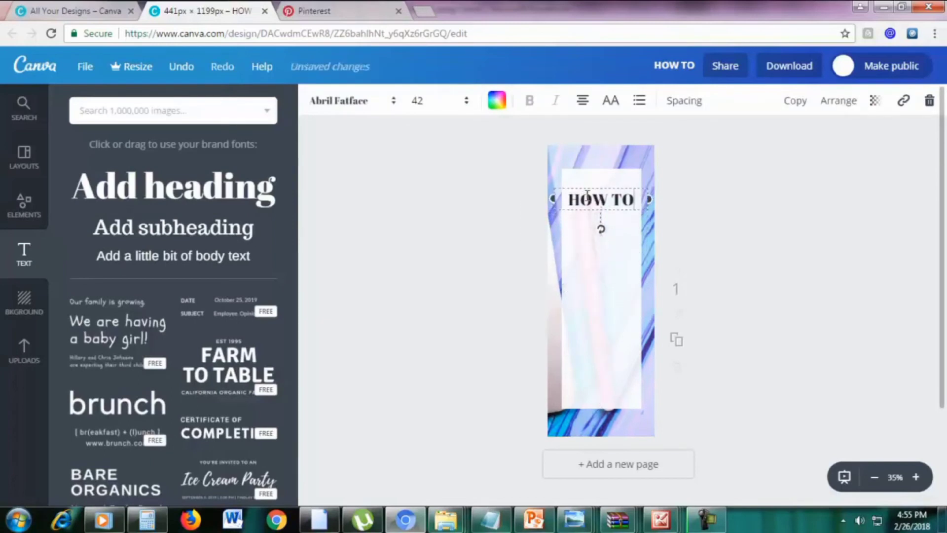
Set the HOW TO heading in the League Spartan font
double_click(587, 195)
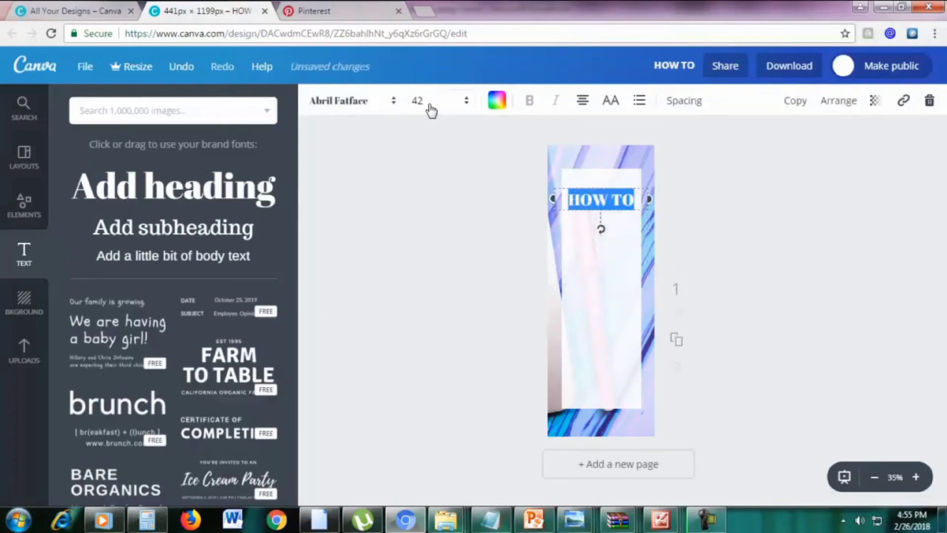
click(335, 100)
scroll(408, 262, down, 20)
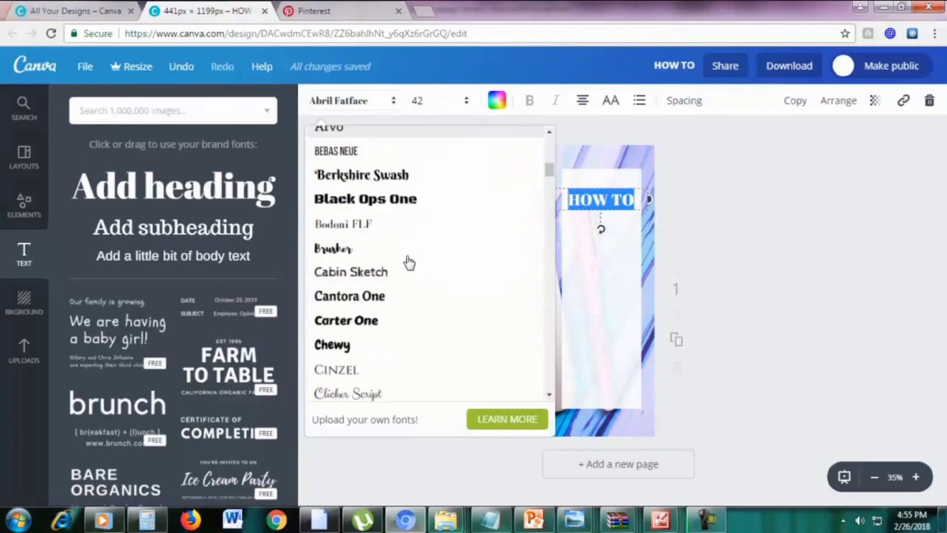
scroll(406, 291, down, 10)
scroll(404, 294, up, 3)
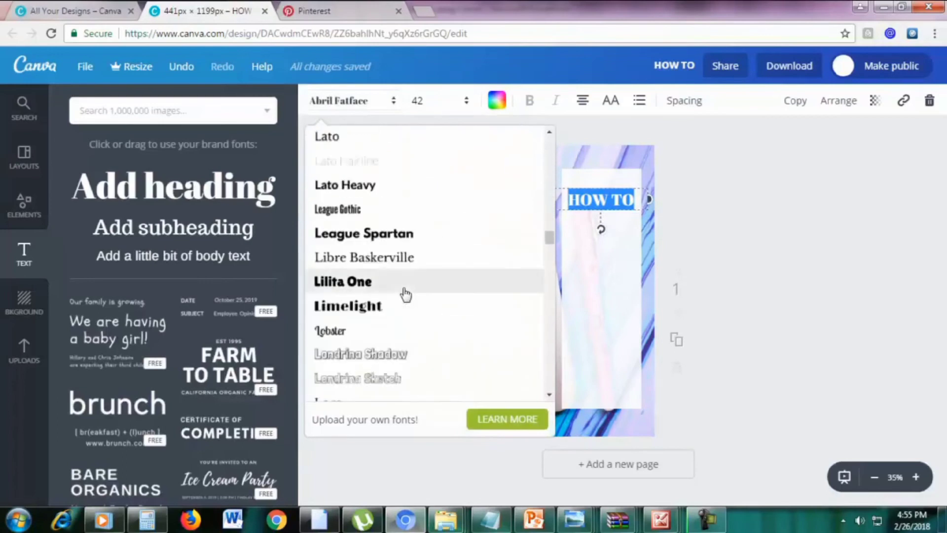
click(386, 235)
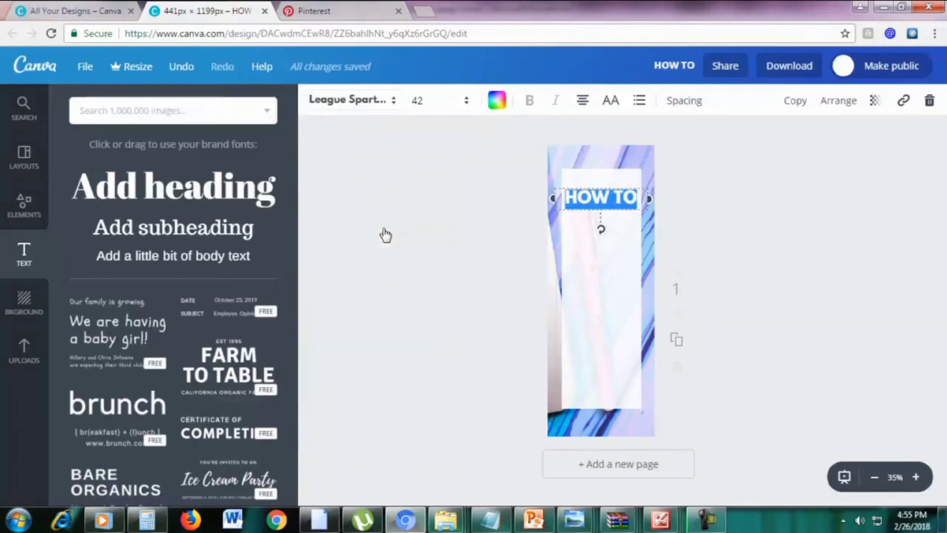
click(711, 244)
Duplicate the heading below the original and change the copy to 'START A'
click(612, 195)
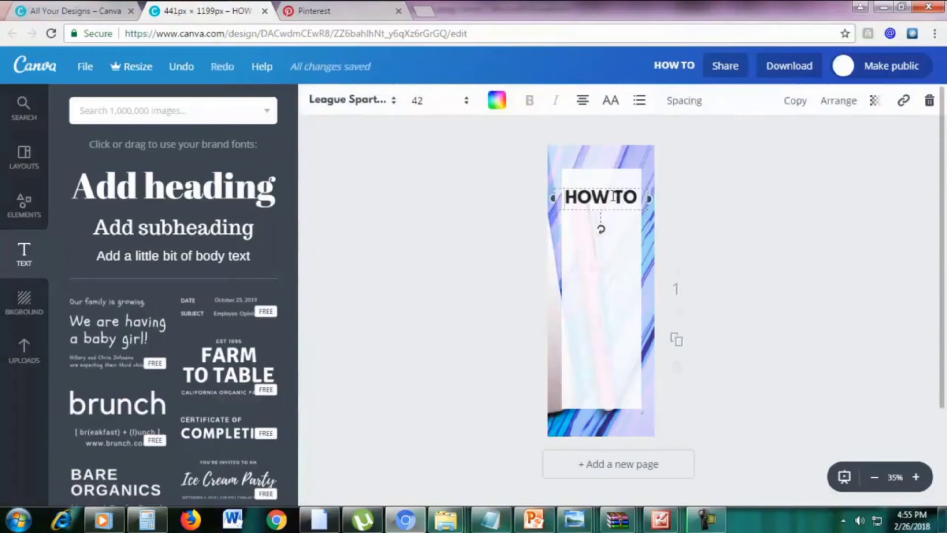
click(795, 100)
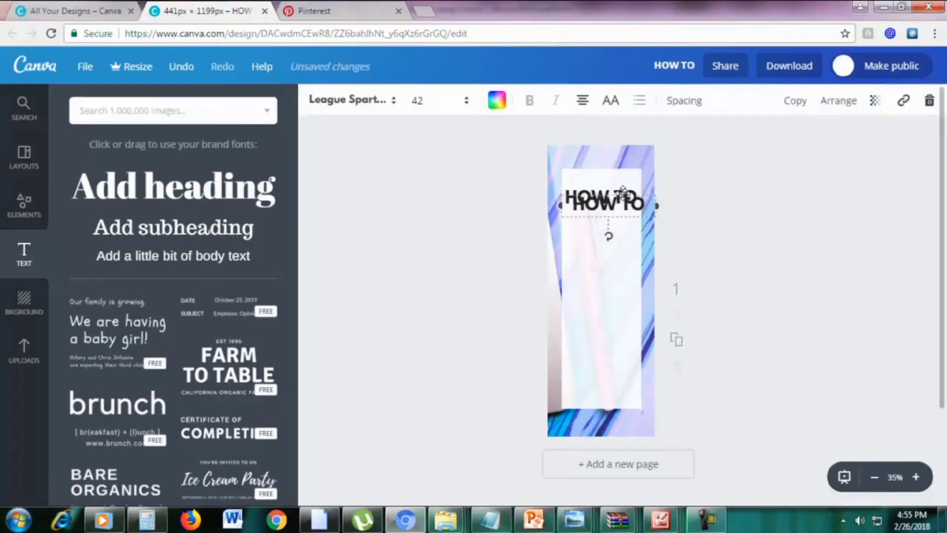
drag(623, 190, 615, 207)
click(617, 220)
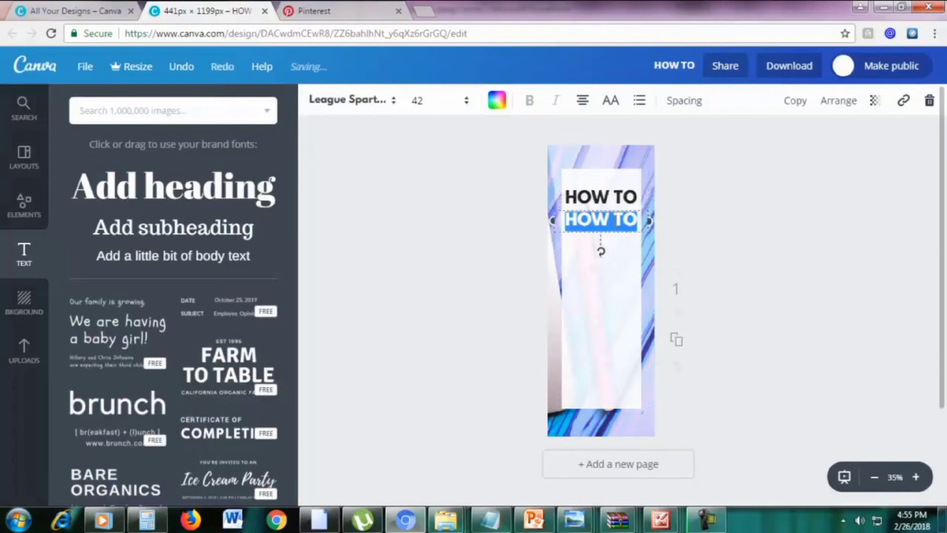
text(START A)
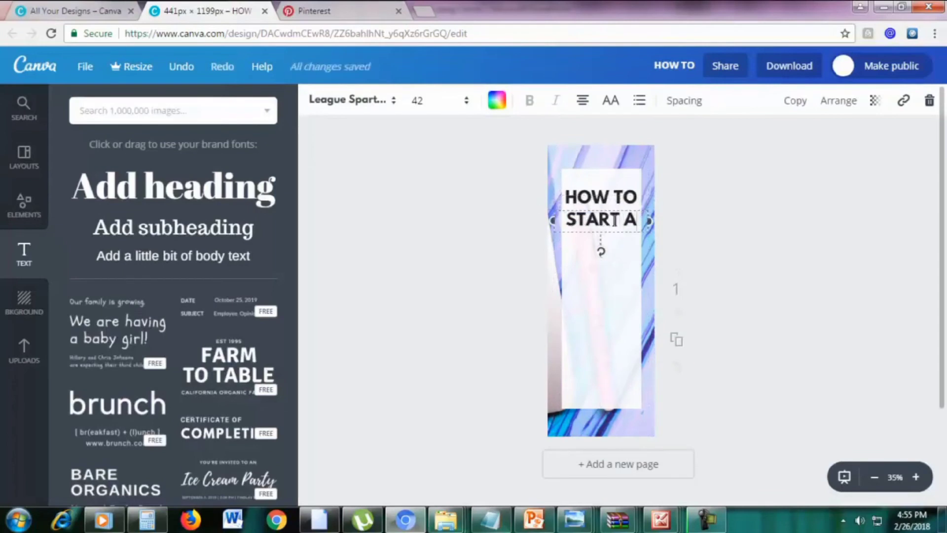
drag(620, 229, 621, 223)
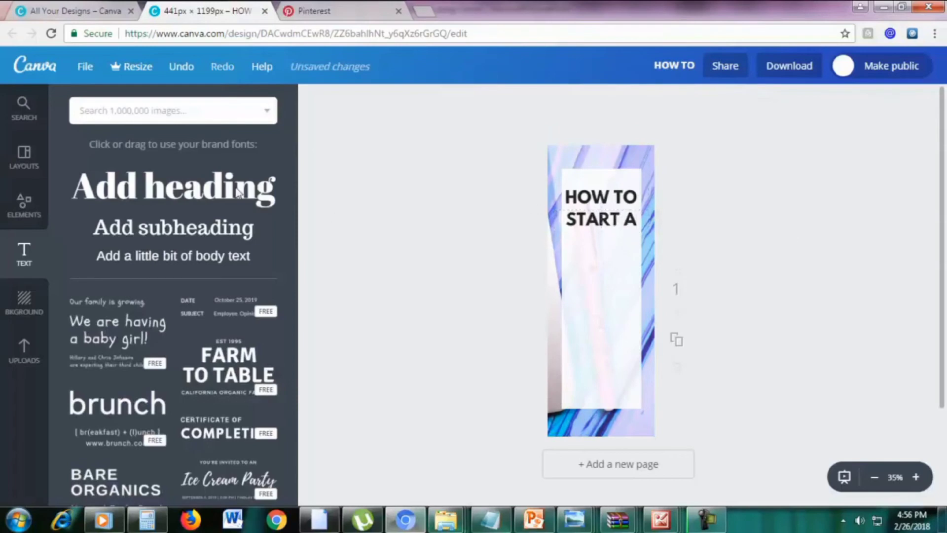
Add a new heading reading 'blog' and place it under START A
click(158, 190)
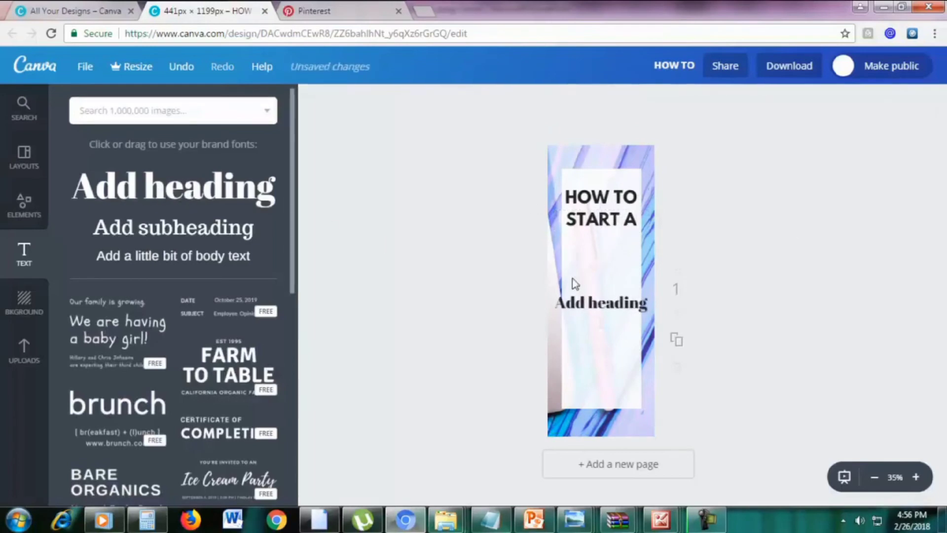
text(b)
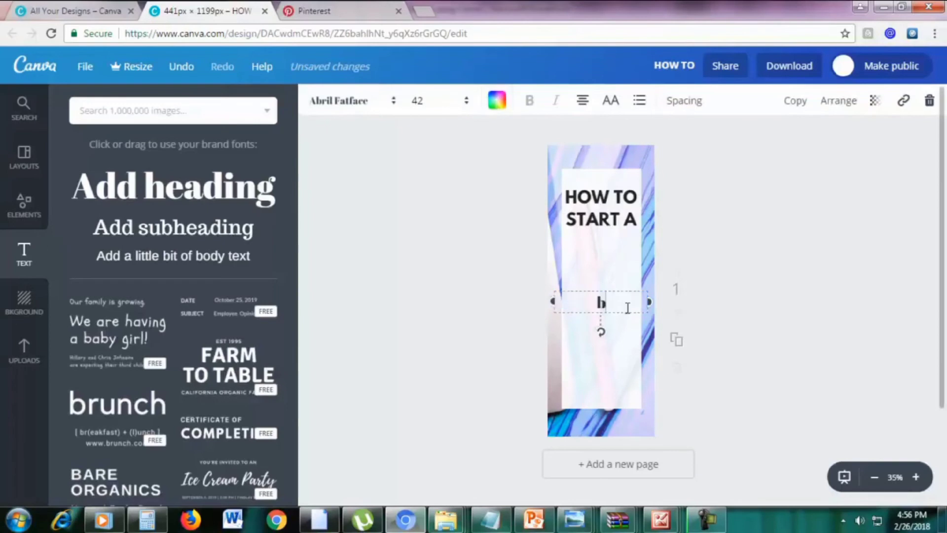
text(log)
drag(615, 278, 620, 234)
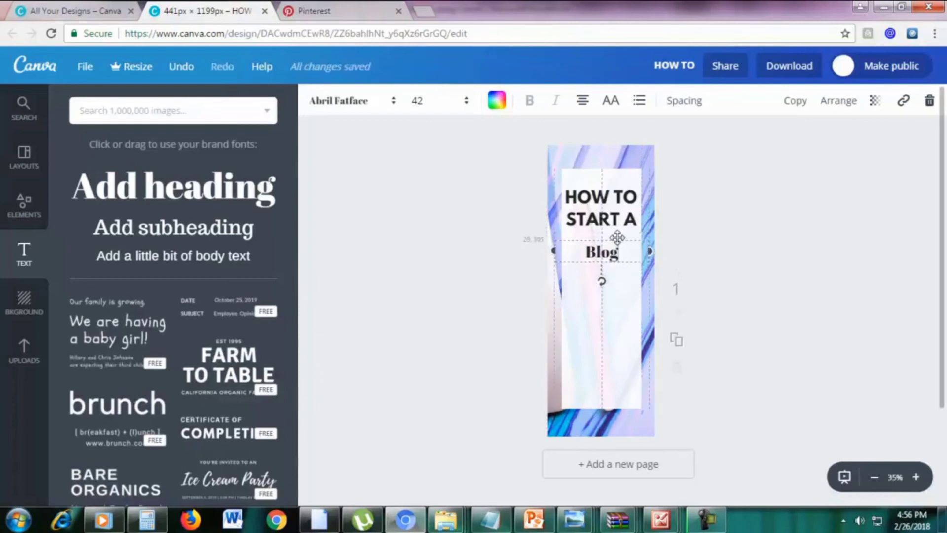
Set the Blog text to font size 80 in the Pacifico script font
double_click(612, 252)
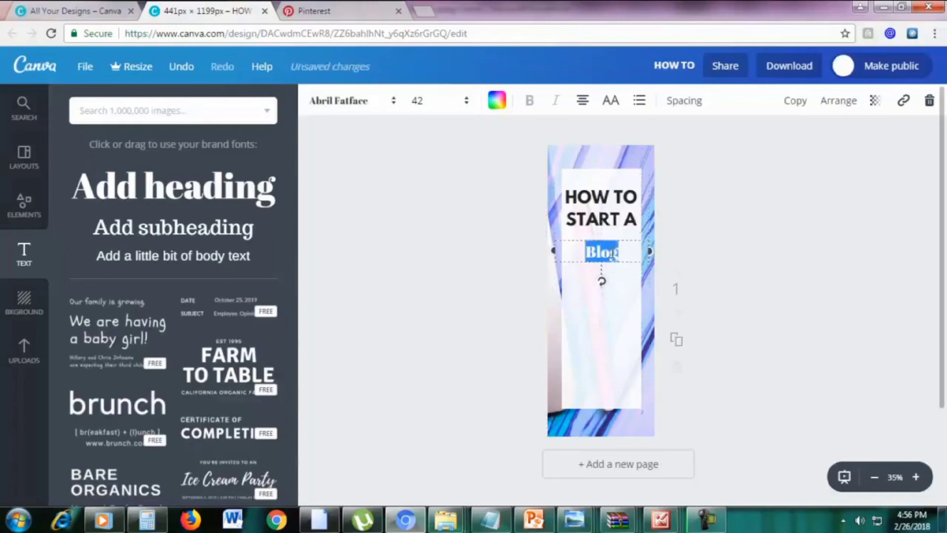
click(419, 102)
text(80)
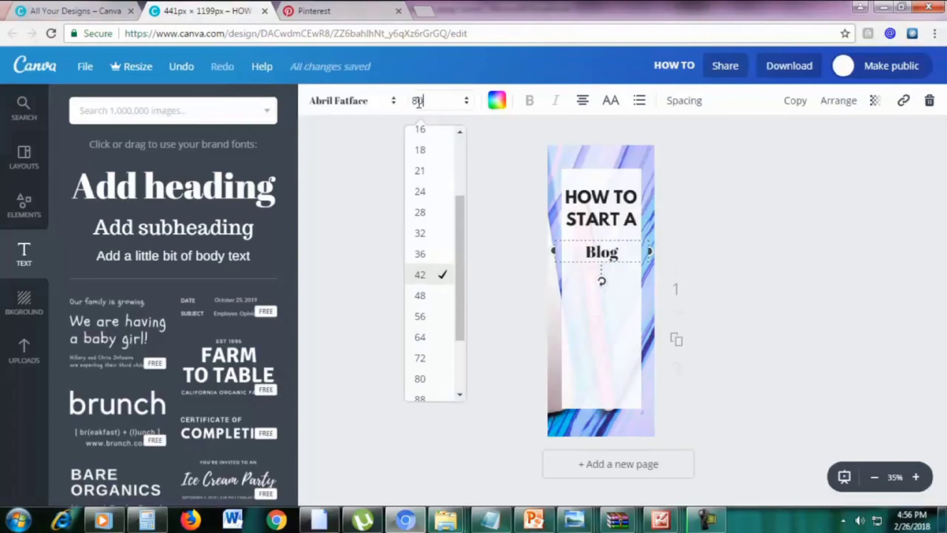
key(Return)
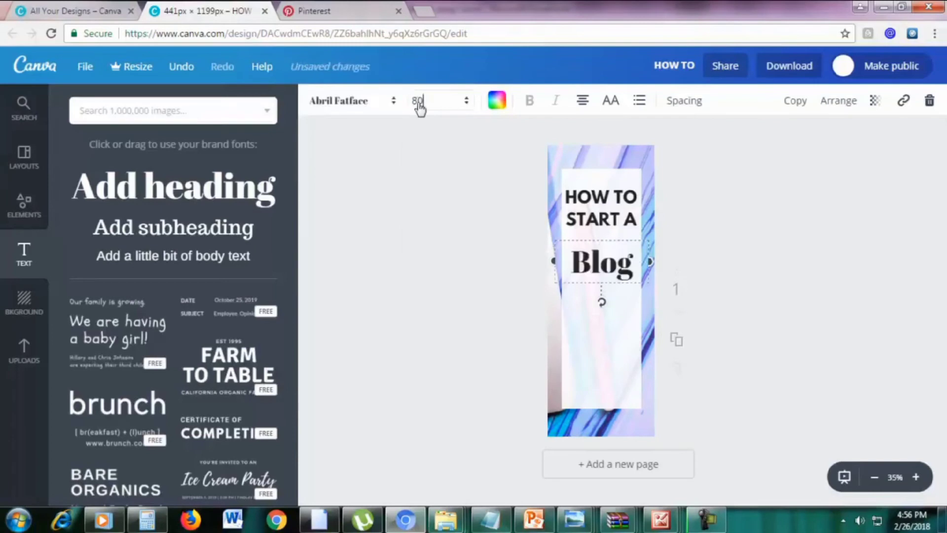
double_click(615, 267)
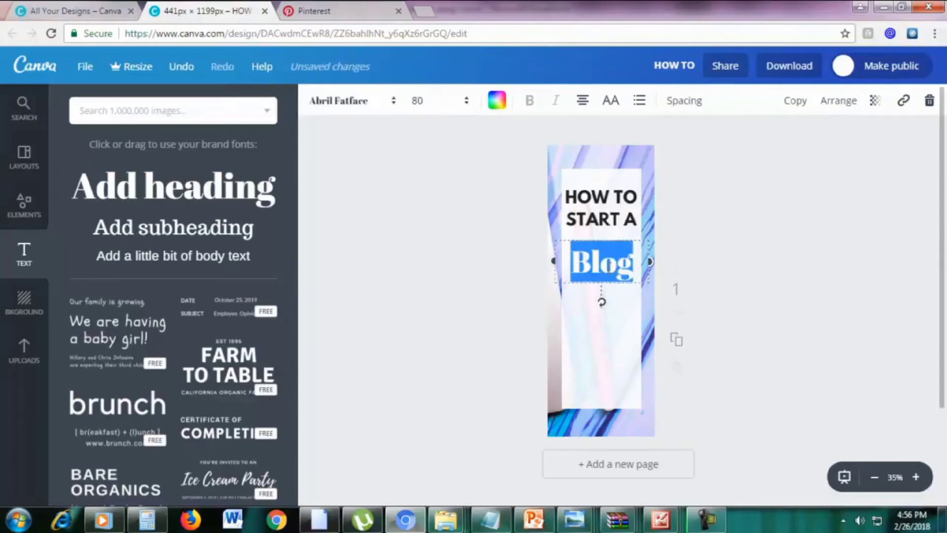
click(359, 104)
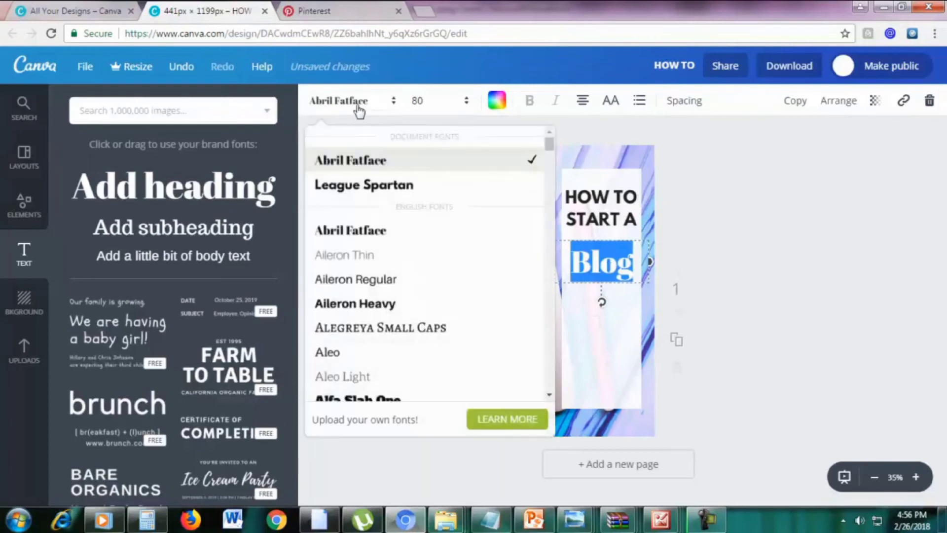
scroll(406, 264, down, 10)
scroll(410, 280, down, 10)
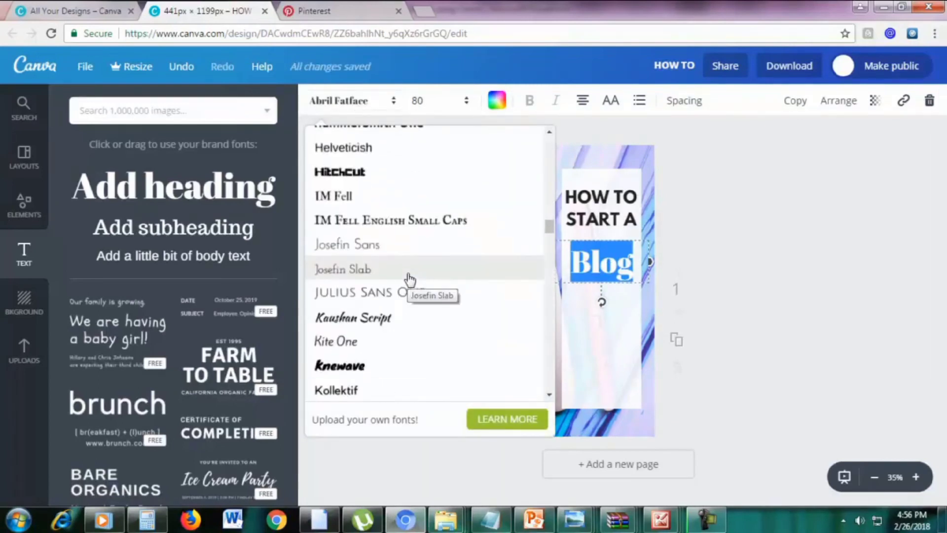
scroll(410, 280, down, 12)
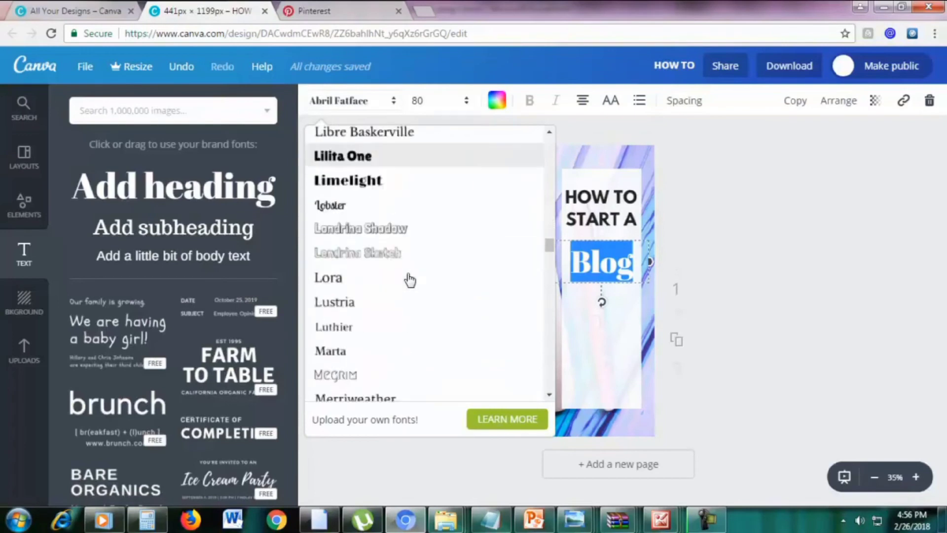
scroll(409, 281, down, 2)
scroll(408, 274, up, 2)
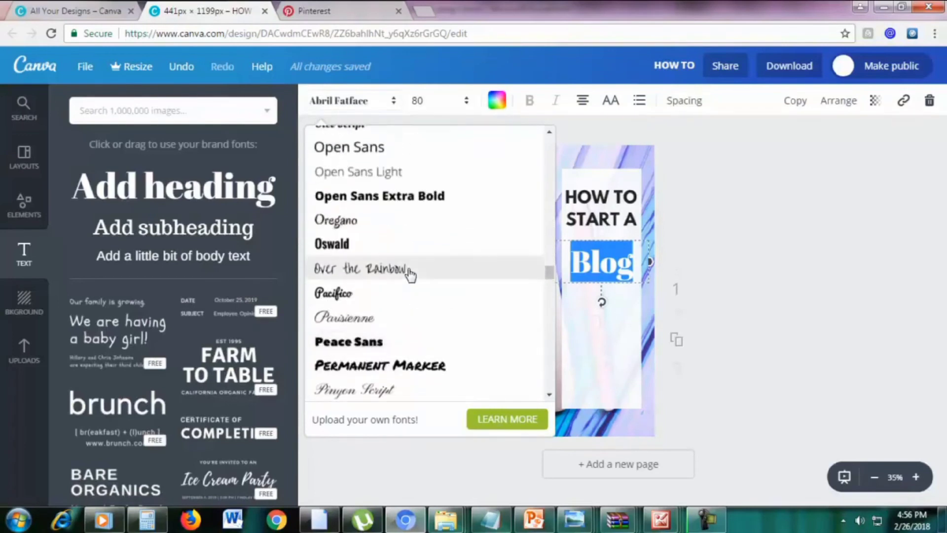
click(402, 293)
Colour the whole word Blog pink
click(621, 273)
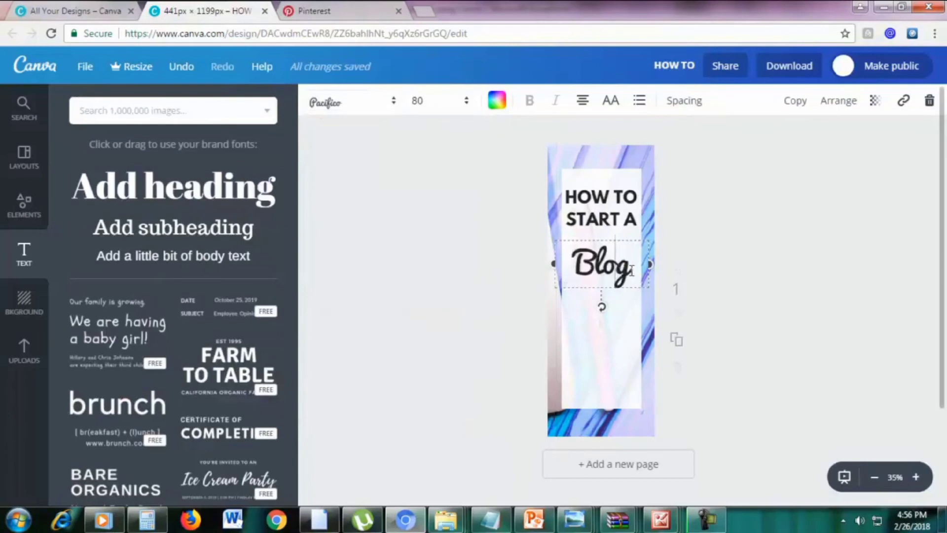
drag(635, 270, 580, 267)
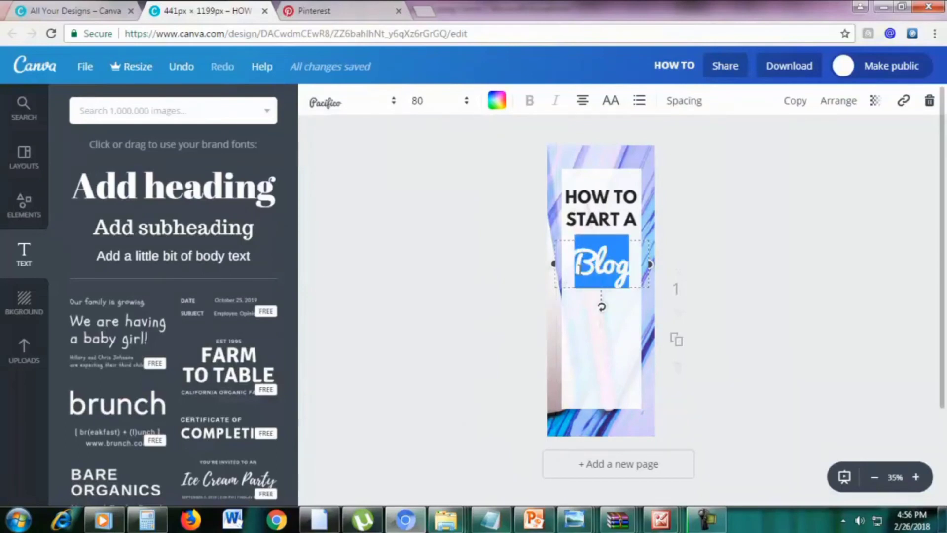
click(497, 104)
click(537, 170)
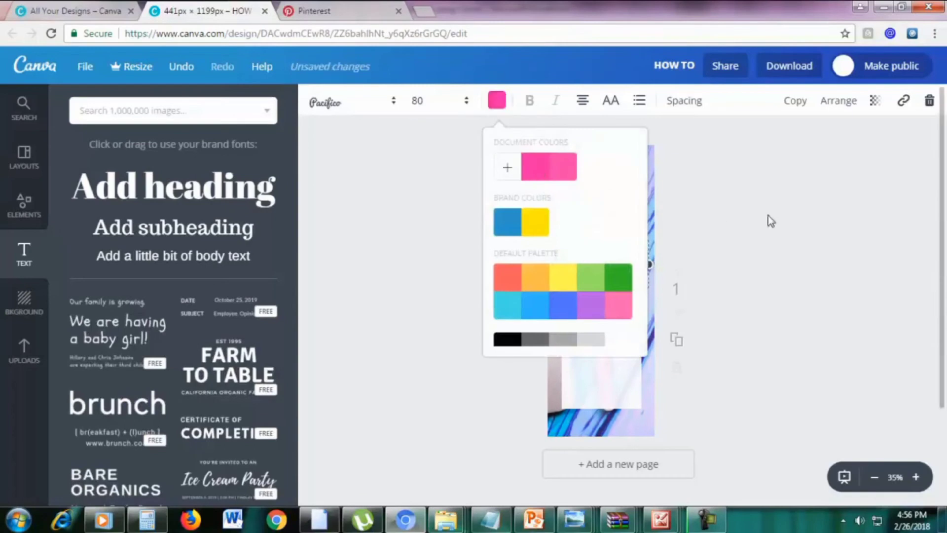
click(768, 215)
click(768, 215)
Move the START A line slightly lower, closer to Blog
drag(619, 208, 622, 225)
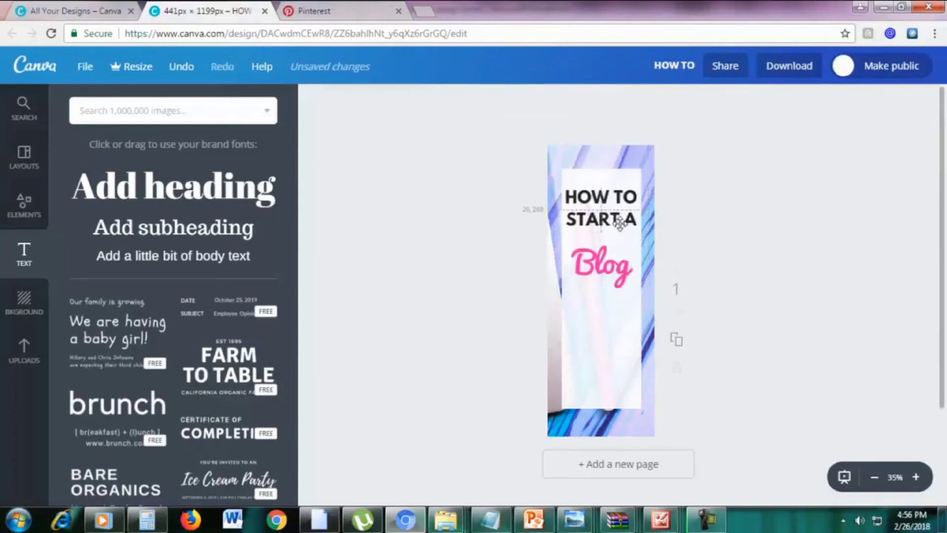
click(618, 201)
click(821, 253)
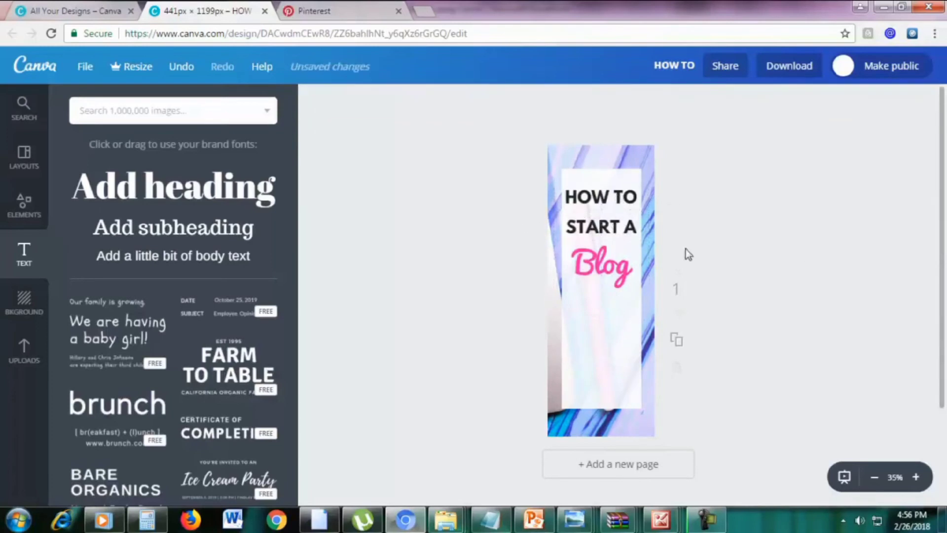
click(618, 228)
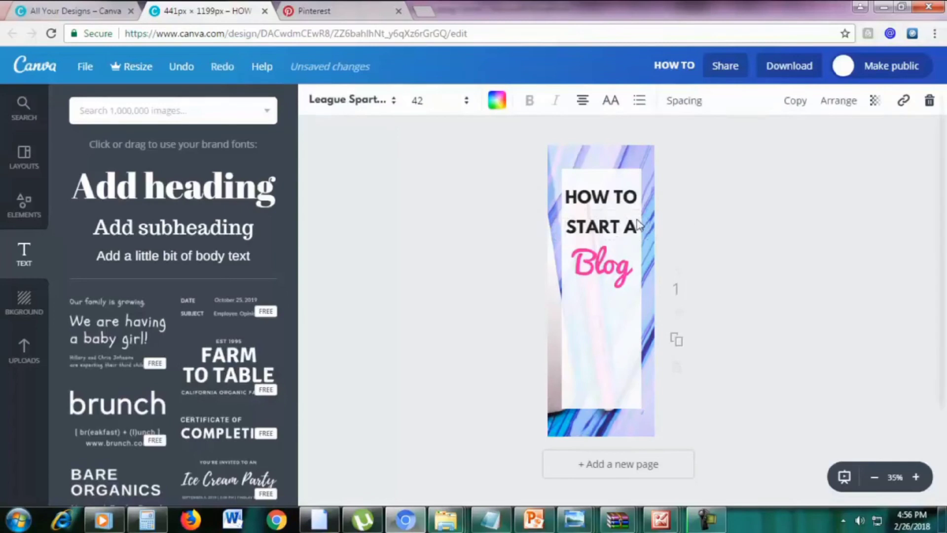
Duplicate the START A line below Blog and change its text to IN JUST
key(ctrl+d)
drag(632, 225, 625, 301)
double_click(627, 303)
triple_click(628, 303)
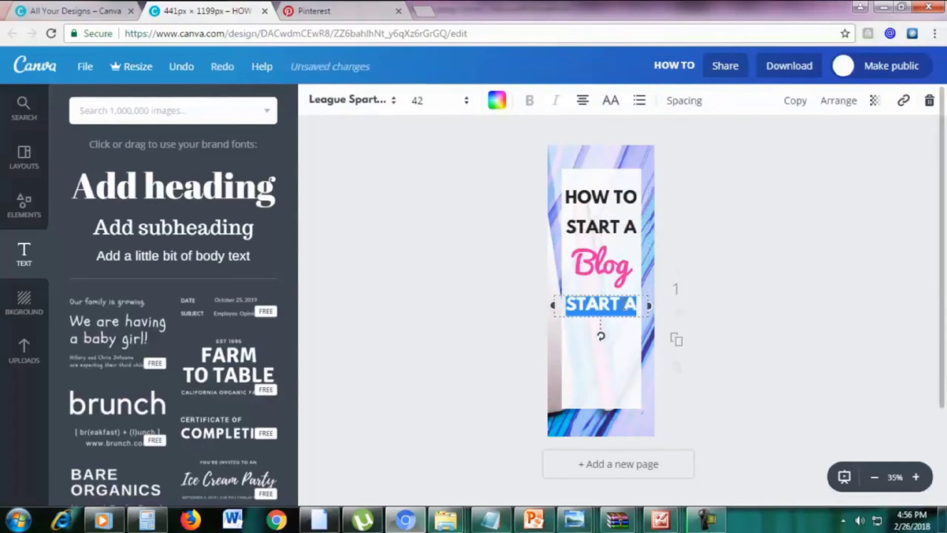
key(BackSpace)
text(IN JUST)
Duplicate the pink Blog word below IN JUST and change it to 20
click(625, 271)
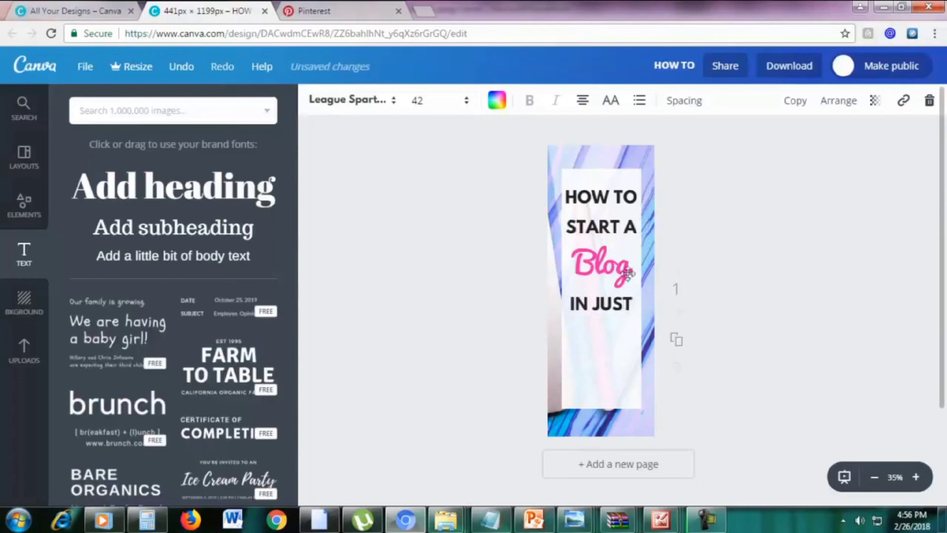
click(798, 100)
drag(649, 246, 648, 324)
double_click(612, 331)
text(20)
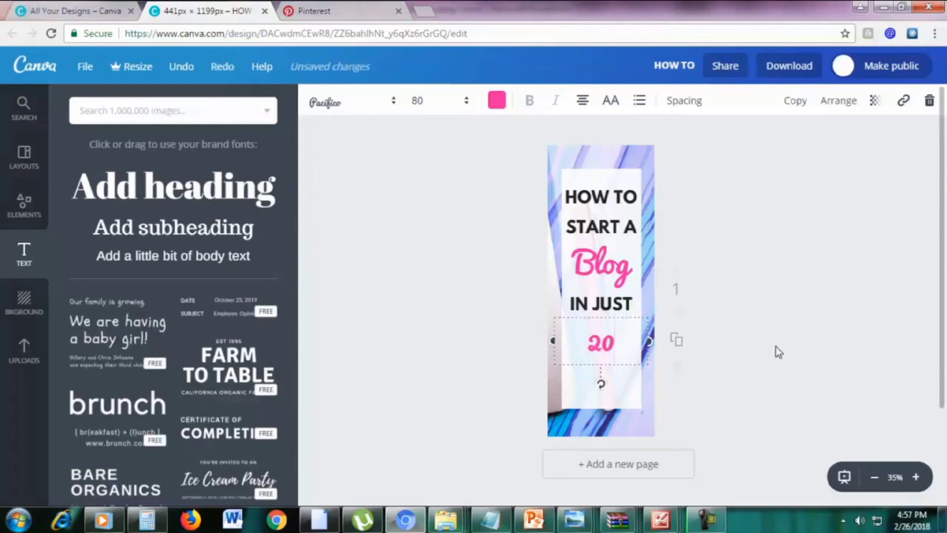
drag(607, 337, 607, 330)
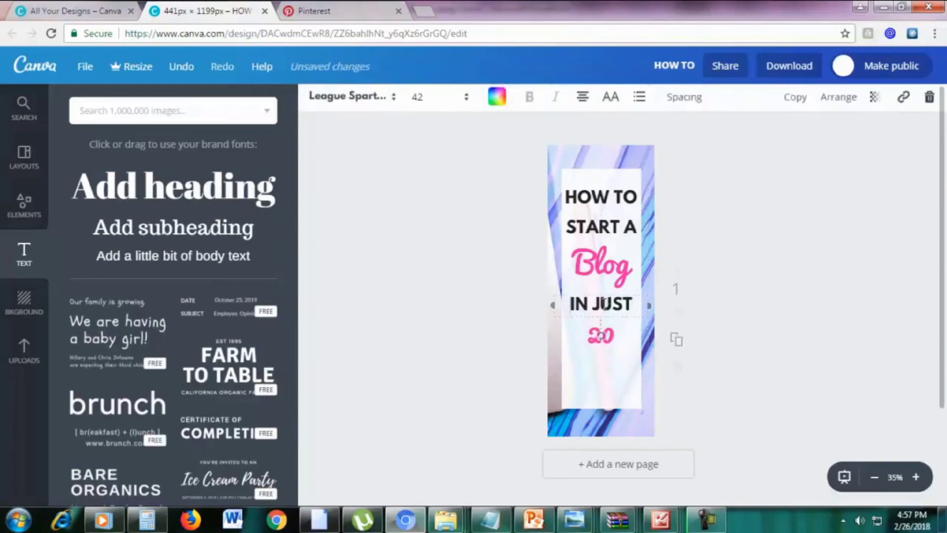
Duplicate the IN JUST line below the 20 and retype it as MINUTES
click(805, 108)
drag(608, 308, 603, 348)
click(609, 359)
text(MINUTES)
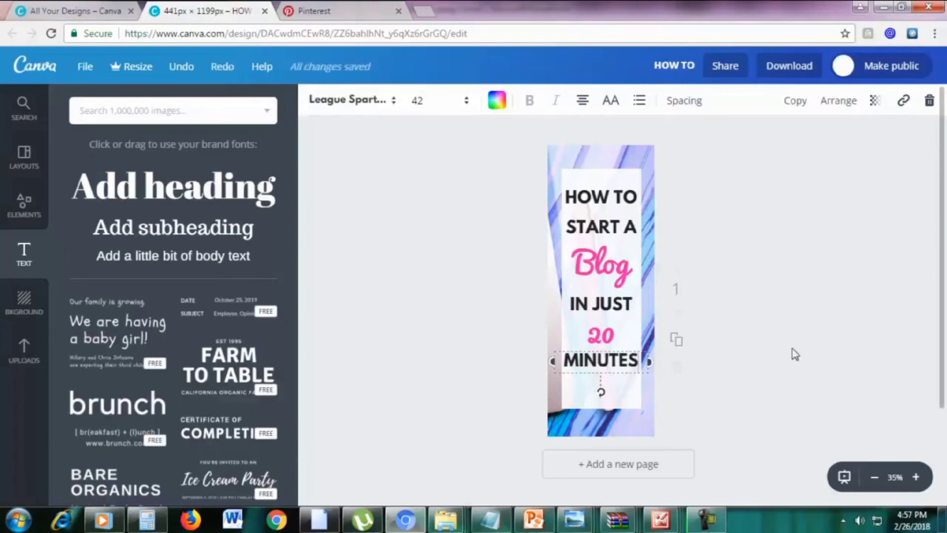
Set the 20 to font size 118 and align it between IN JUST and MINUTES
click(626, 345)
click(605, 338)
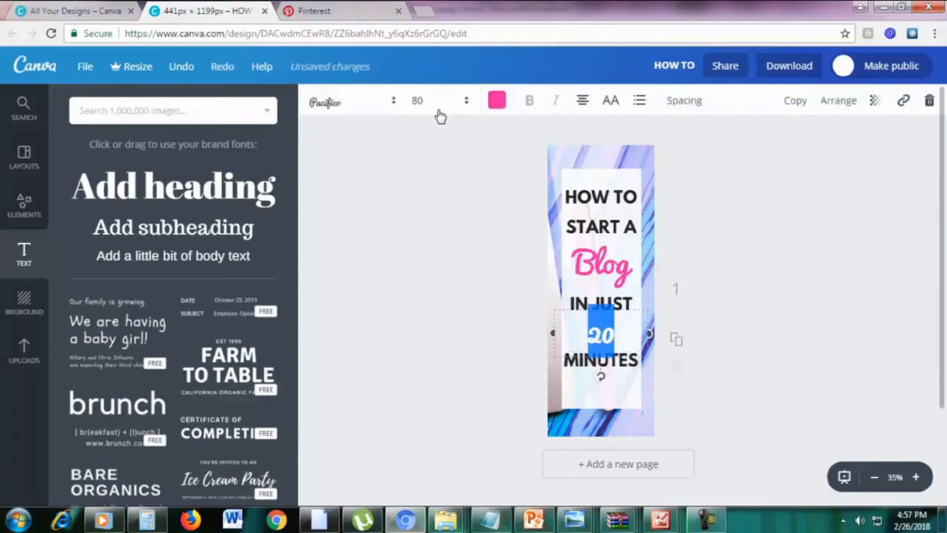
click(428, 102)
text(120)
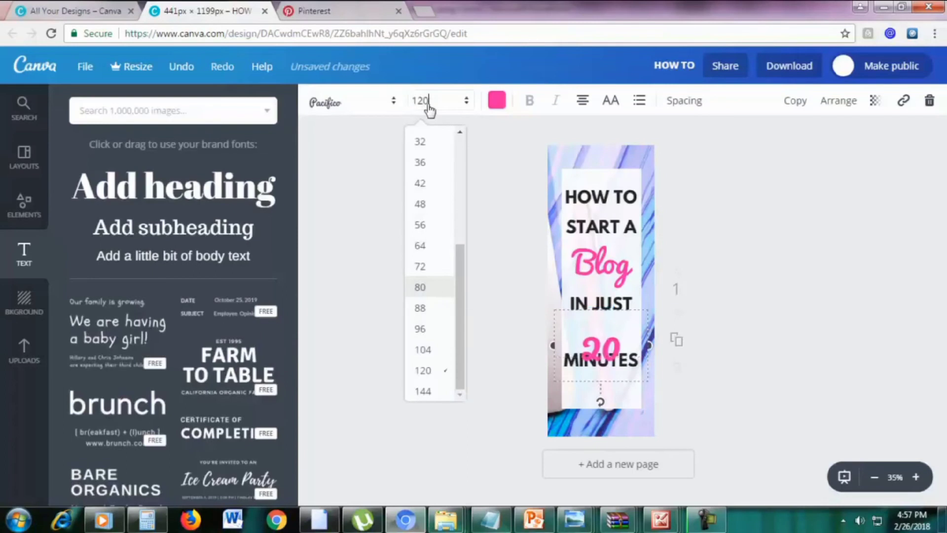
key(Return)
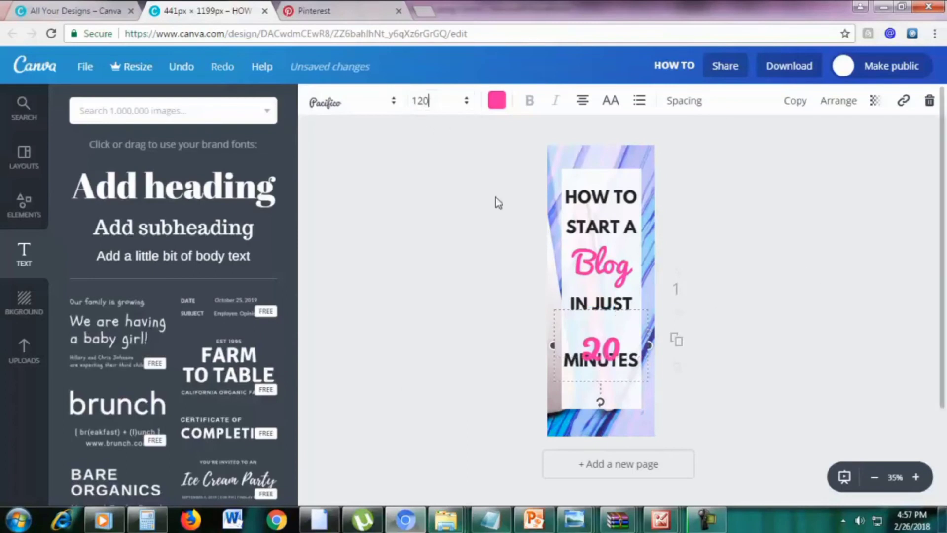
click(430, 101)
text(118)
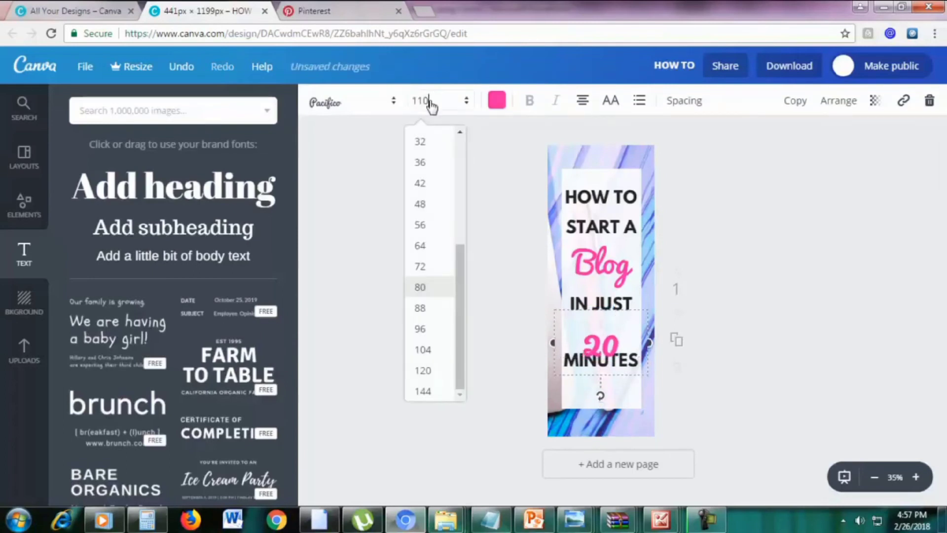
key(Return)
click(688, 324)
drag(605, 333, 605, 328)
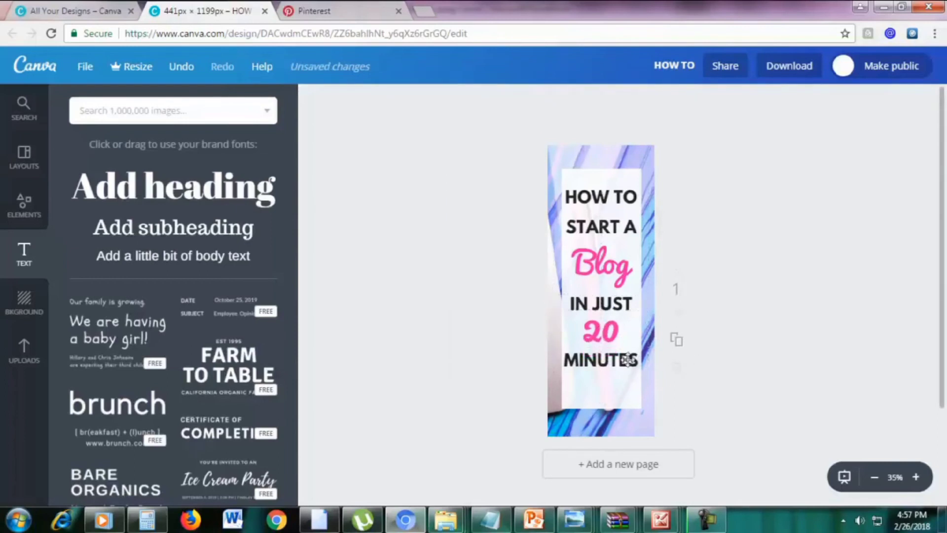
drag(628, 359, 629, 357)
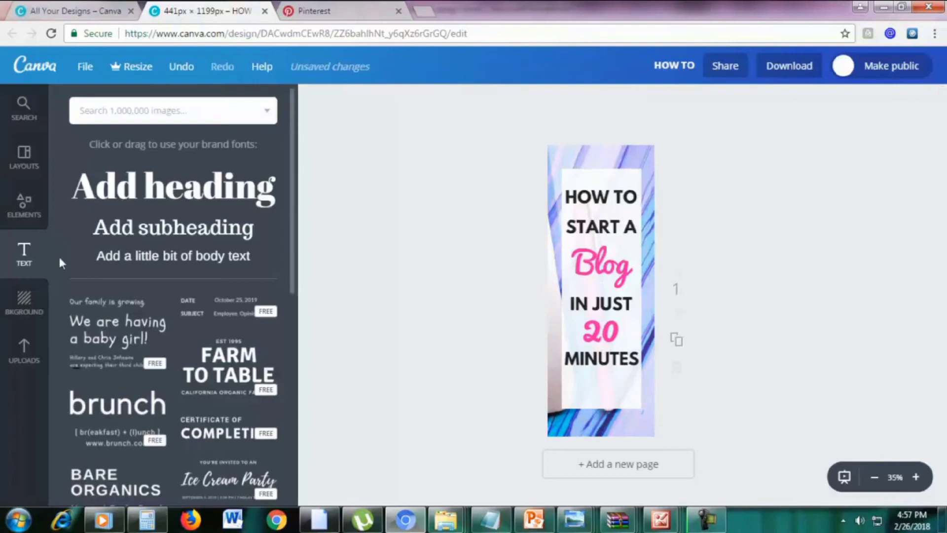
click(25, 218)
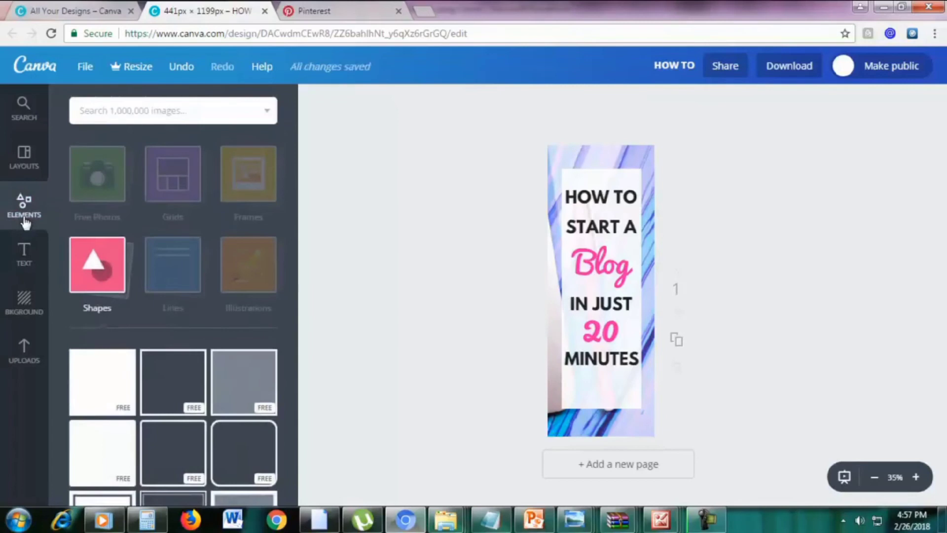
Add a square shape and turn it into a full-width black bar at the page bottom
click(99, 393)
drag(602, 240, 584, 426)
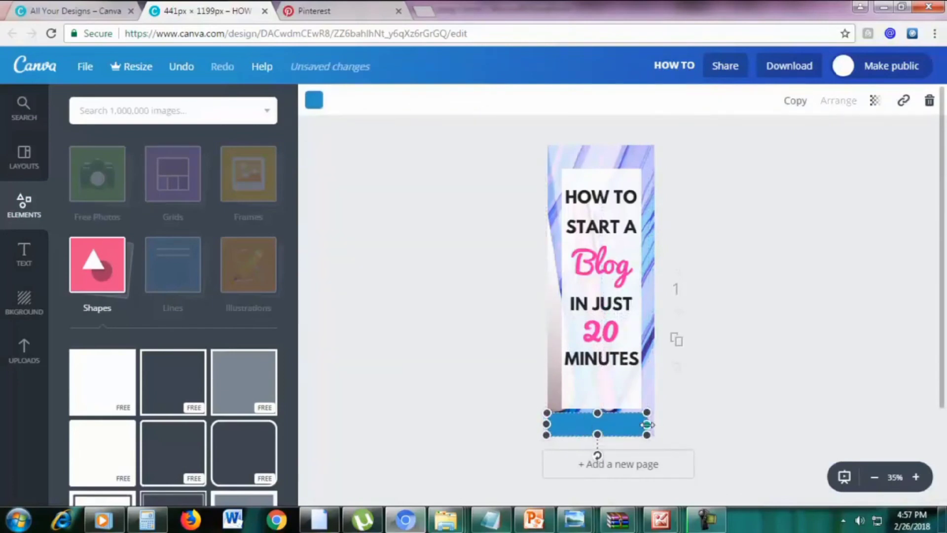
drag(647, 424, 662, 424)
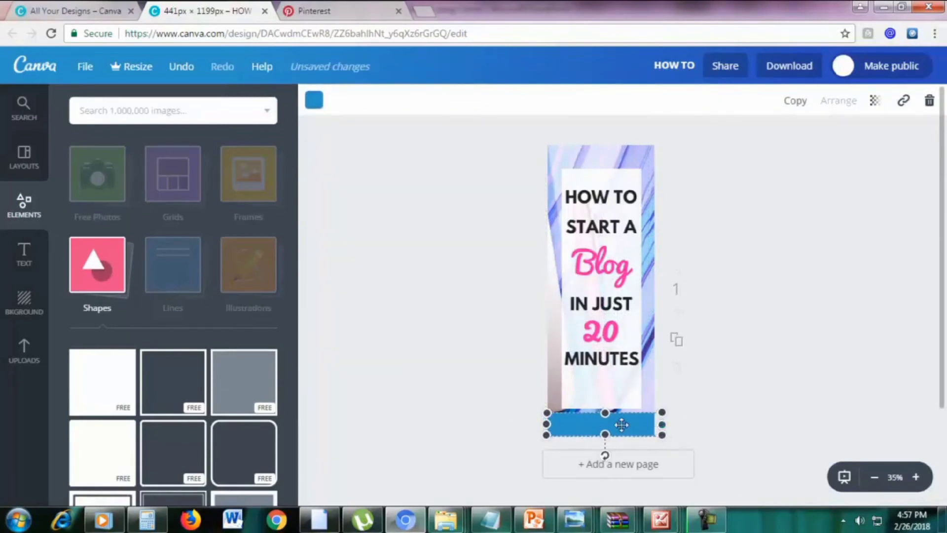
click(314, 101)
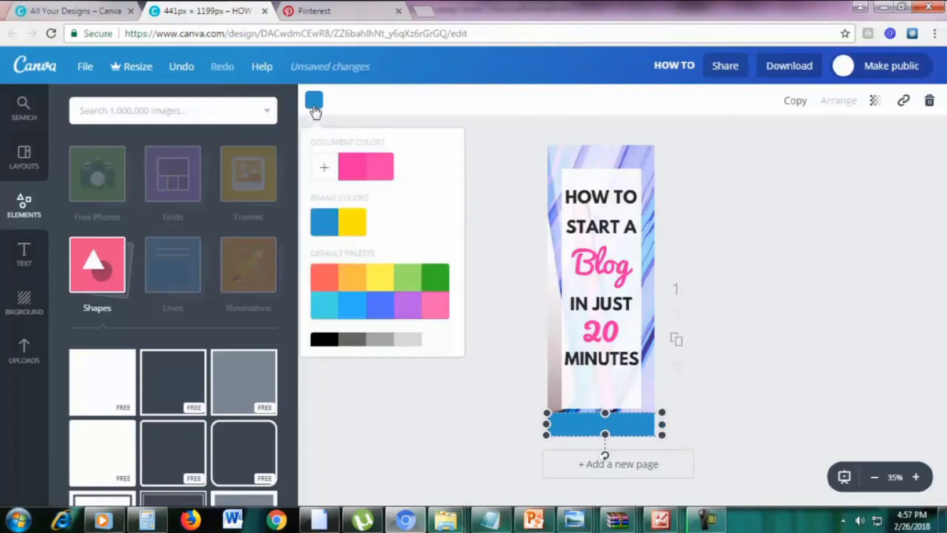
click(324, 340)
click(832, 339)
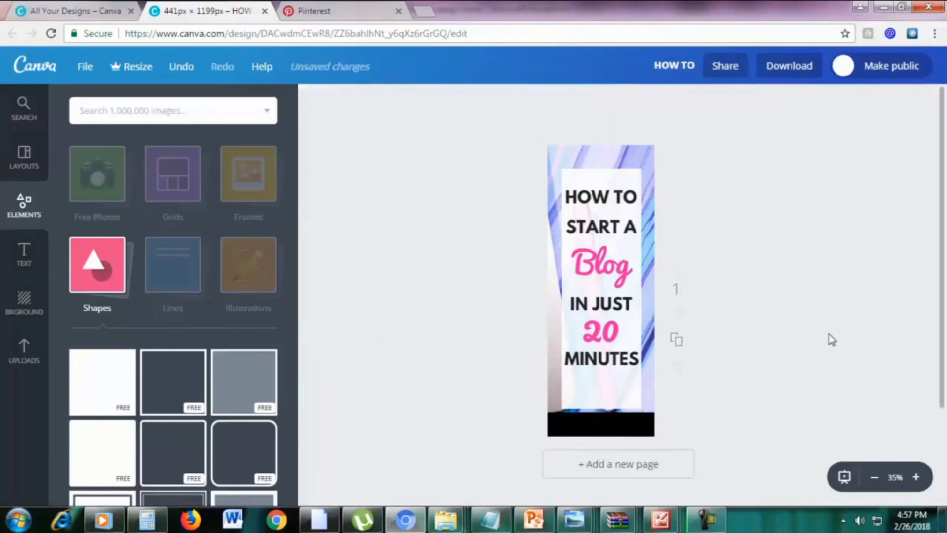
Shorten the white headline panel so it ends above the black bar
click(627, 394)
drag(601, 408, 600, 378)
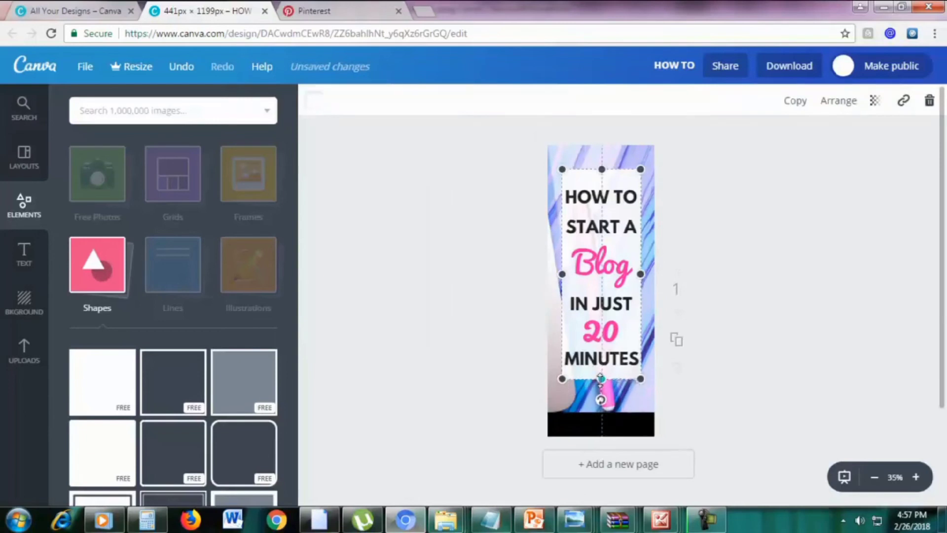
click(789, 366)
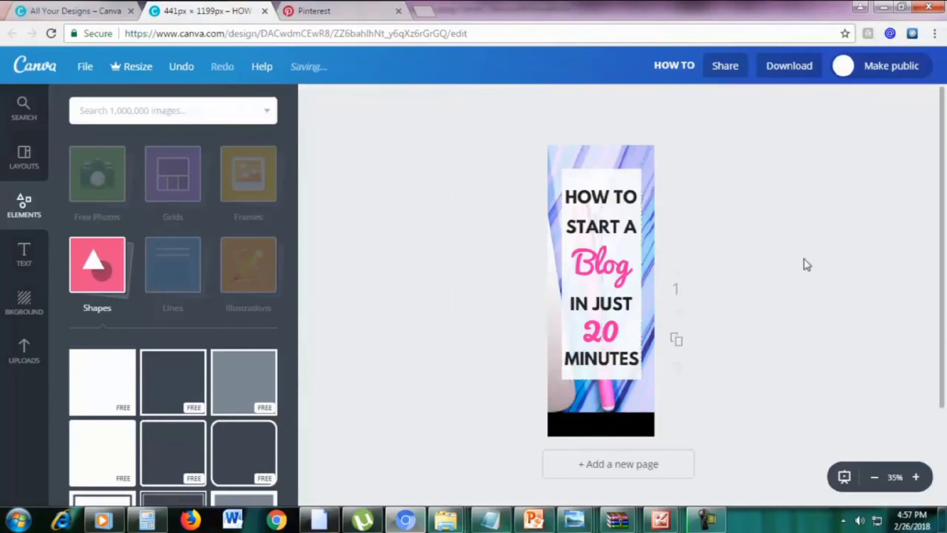
Set the white panel's transparency to 91 so the marble photo shows through slightly
click(619, 184)
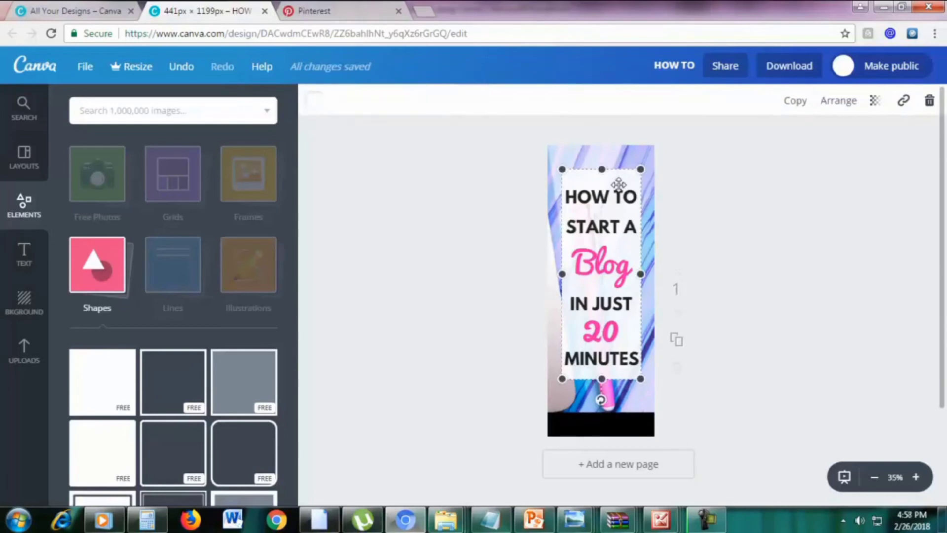
click(880, 107)
drag(832, 145, 864, 146)
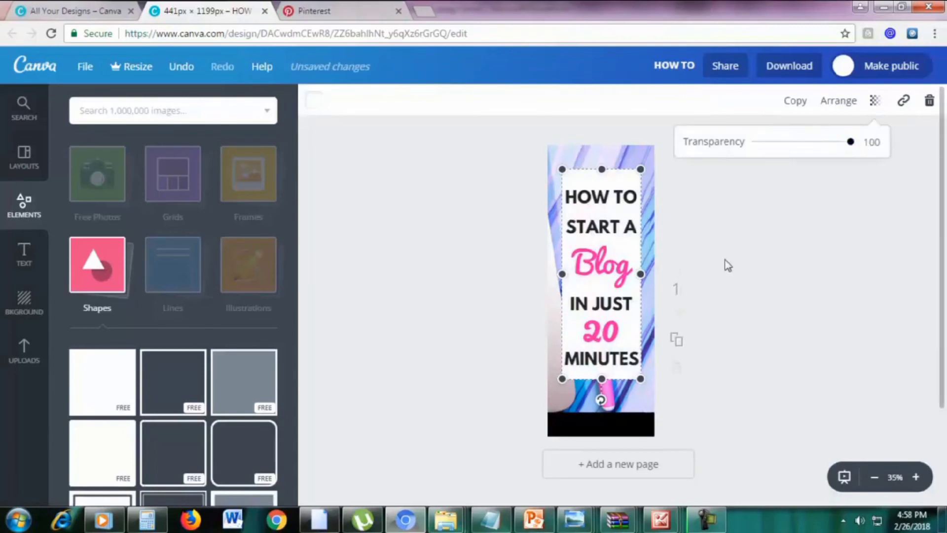
mouse_move(851, 143)
mouse_down()
mouse_move(819, 148)
mouse_move(845, 152)
mouse_up()
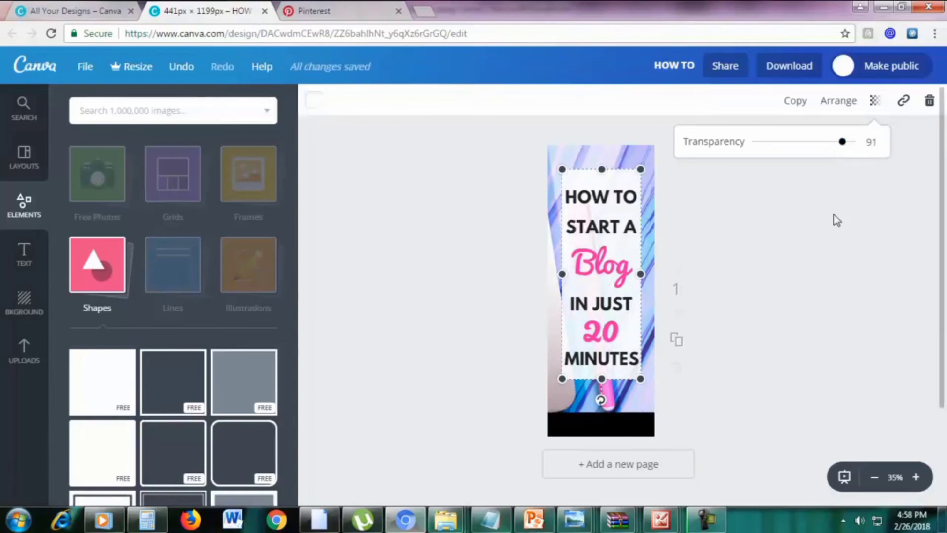
click(775, 291)
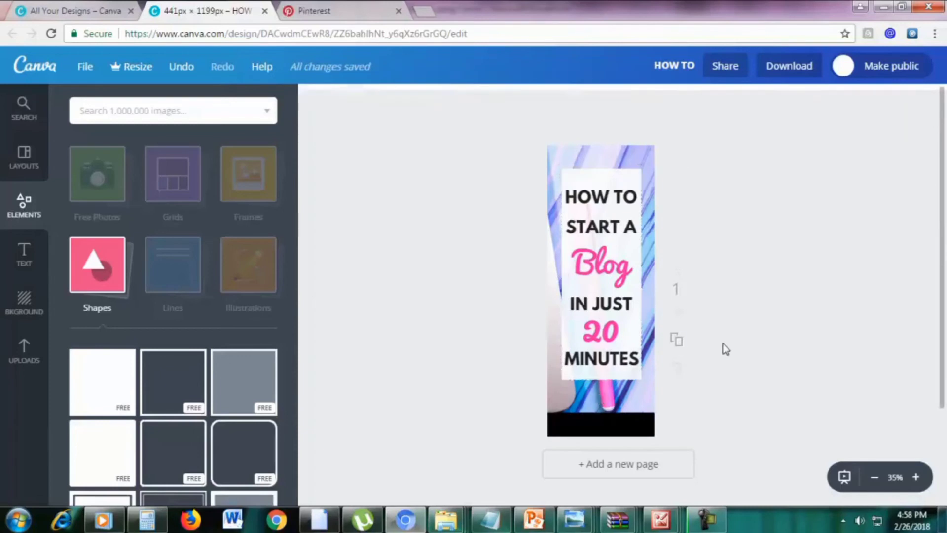
Add a white subheading on the black footer bar reading 'MArketingboo.com'
click(25, 253)
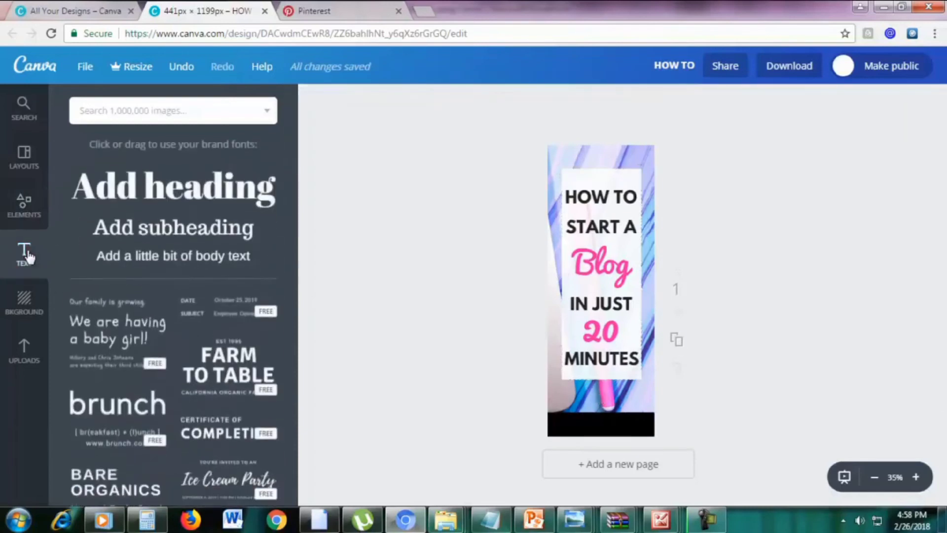
click(166, 239)
drag(587, 294, 590, 419)
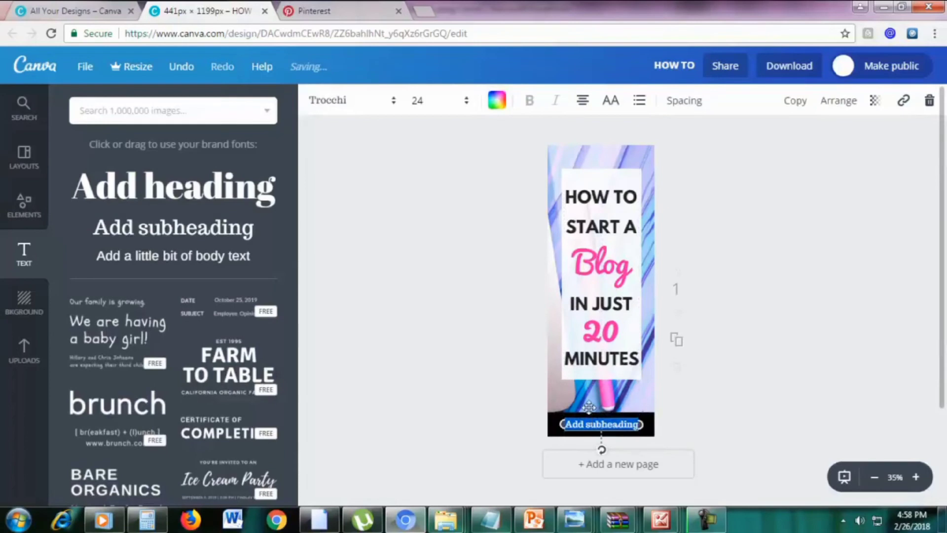
click(504, 109)
scroll(614, 325, down, 1)
double_click(626, 426)
text(MA)
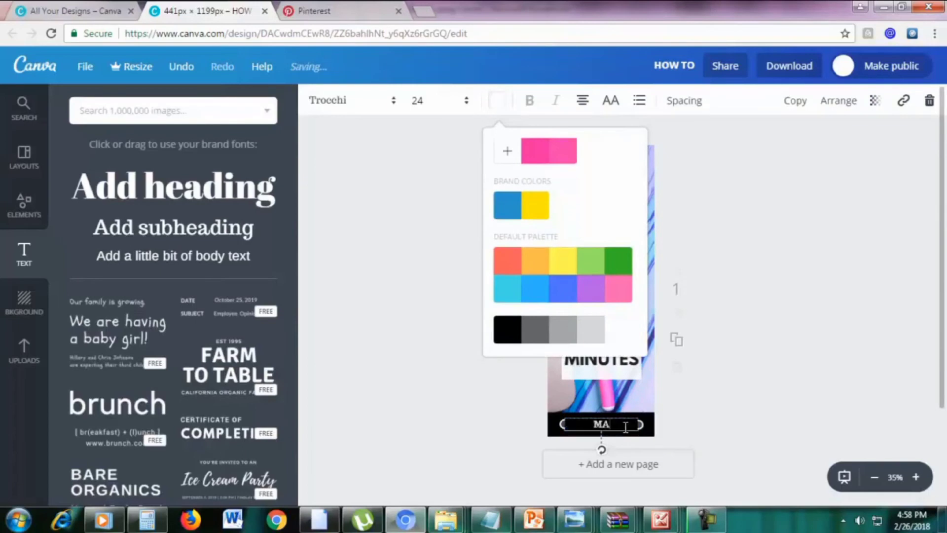
text(rketingboo.com)
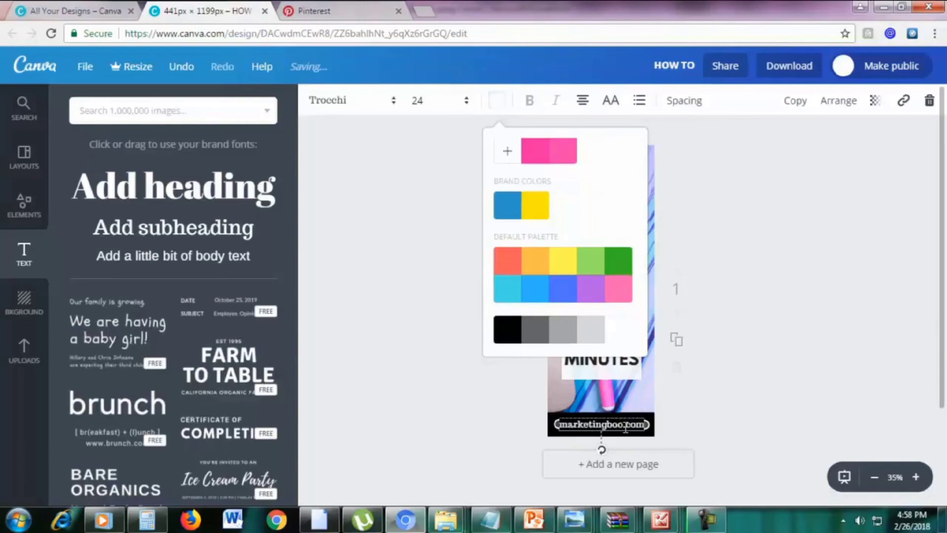
click(795, 304)
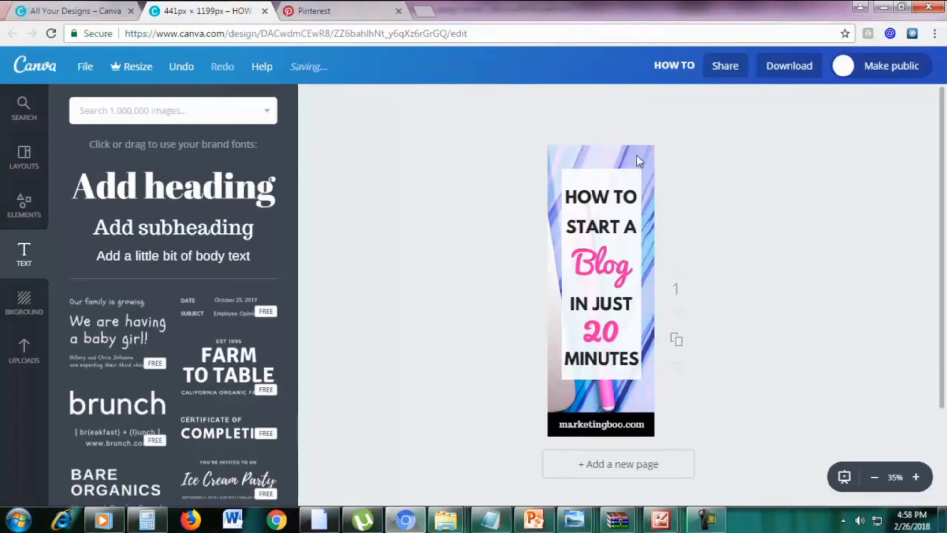
Upload the fstockphotosb-20 pink keyboard photo and drop it onto the pin's lower part
click(23, 352)
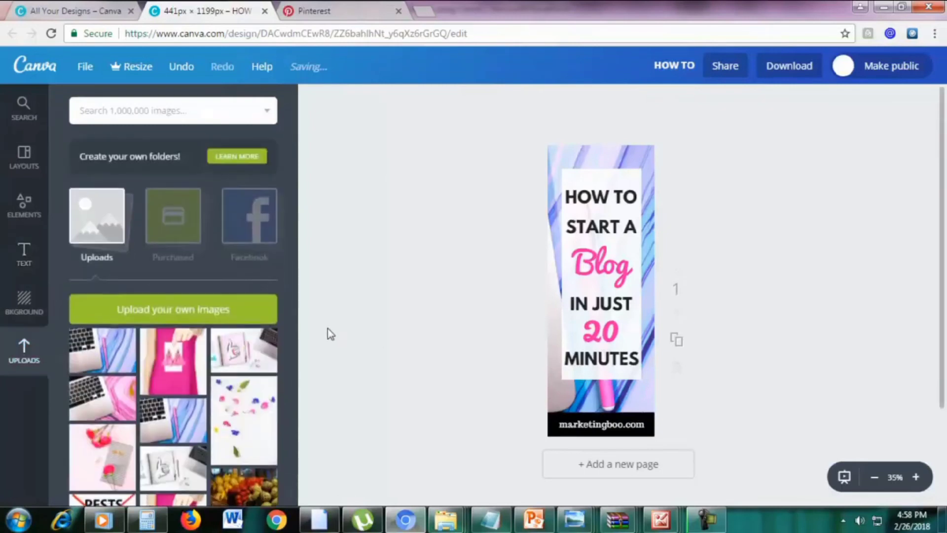
click(200, 321)
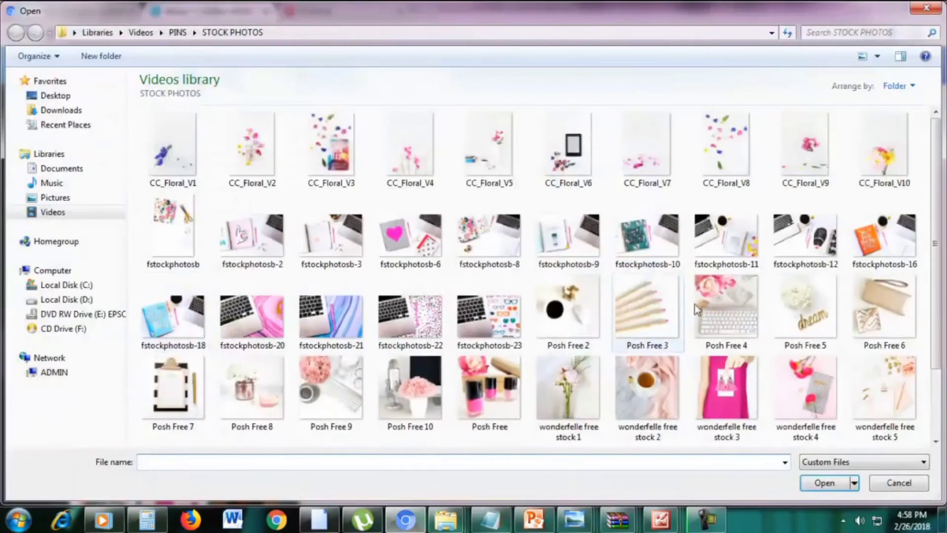
drag(937, 249, 937, 291)
click(257, 276)
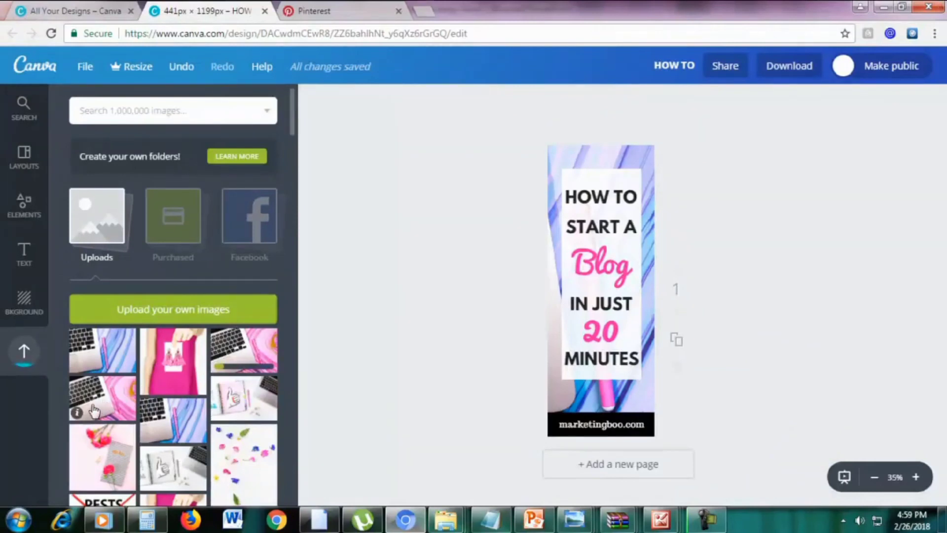
drag(91, 414, 582, 365)
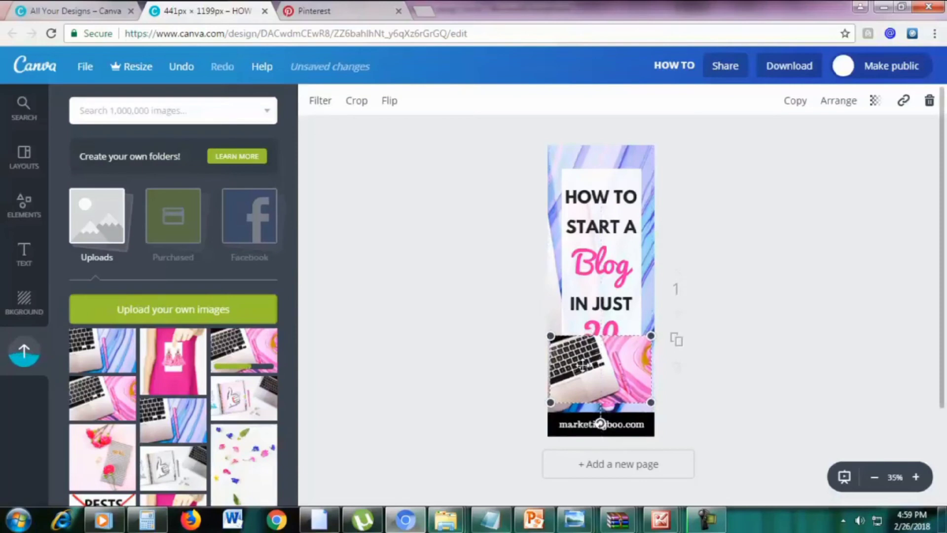
Send the keyboard photo to the back and delete the blue marble background
click(827, 111)
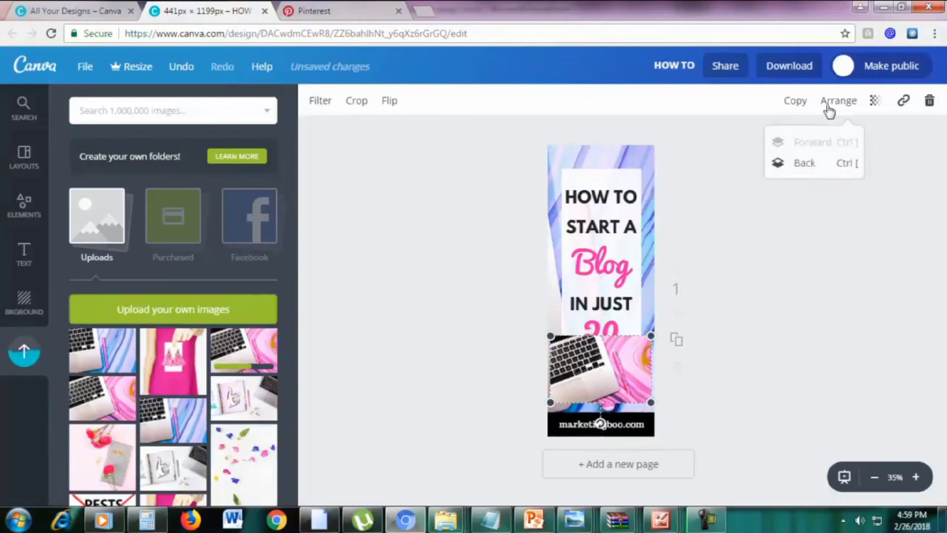
click(807, 170)
drag(623, 384, 624, 415)
click(567, 119)
click(598, 154)
click(930, 101)
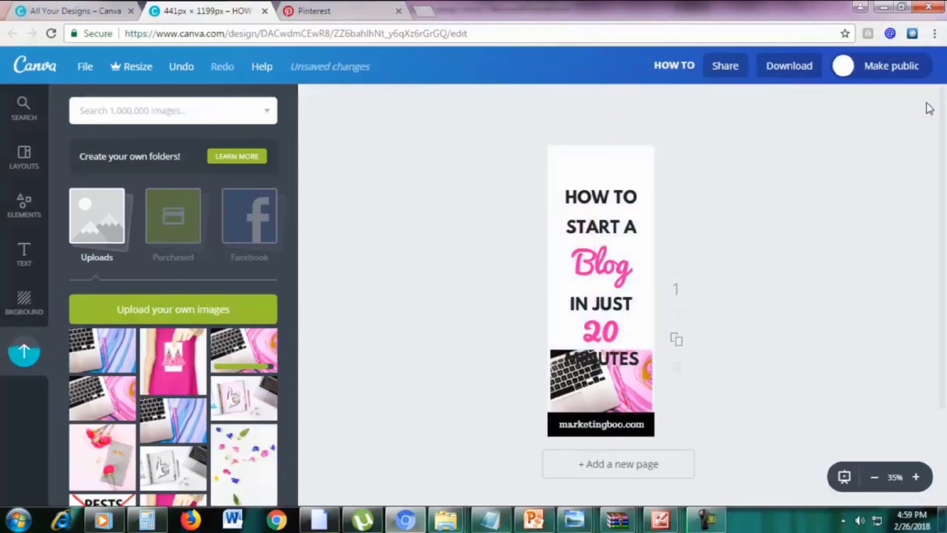
Enlarge and shift the keyboard photo so its pink part covers the whole page
drag(595, 379, 584, 187)
drag(555, 276, 610, 359)
double_click(615, 351)
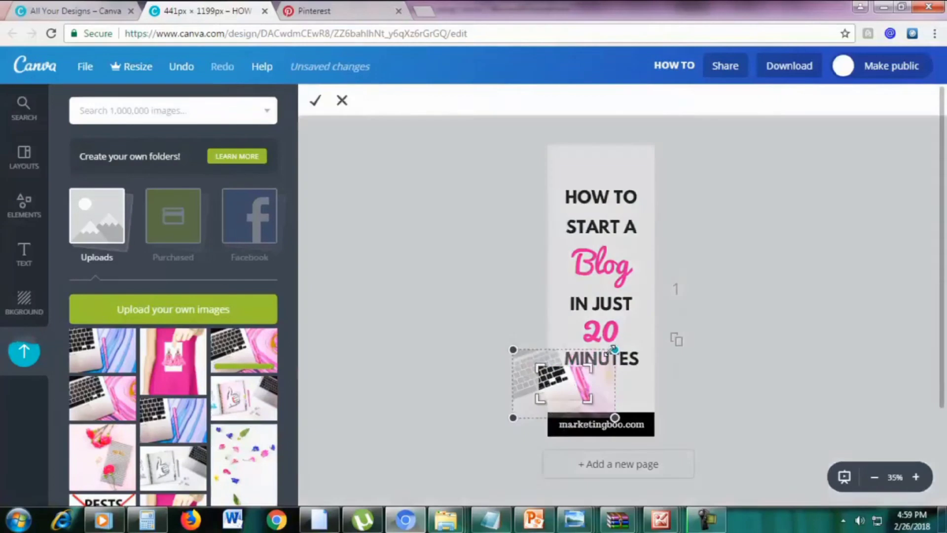
click(342, 101)
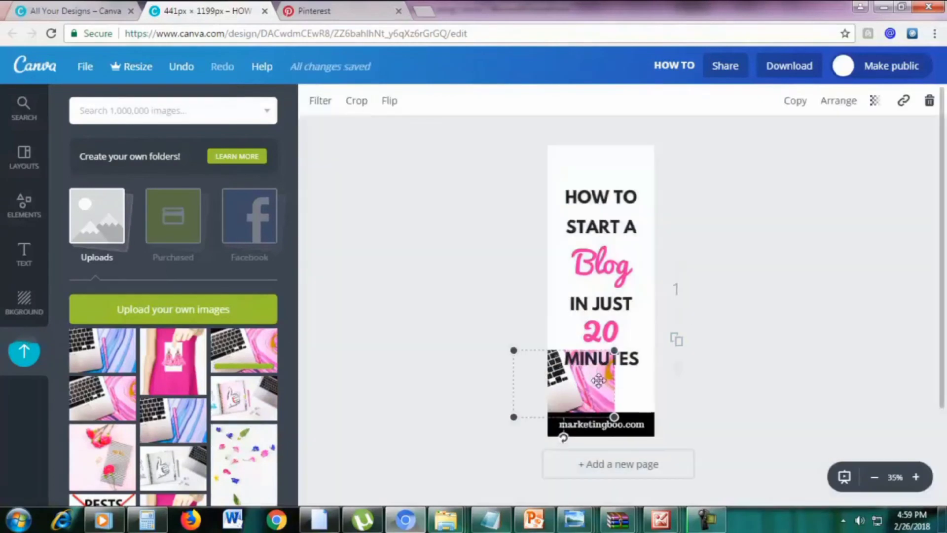
drag(664, 298, 939, 102)
drag(733, 281, 575, 266)
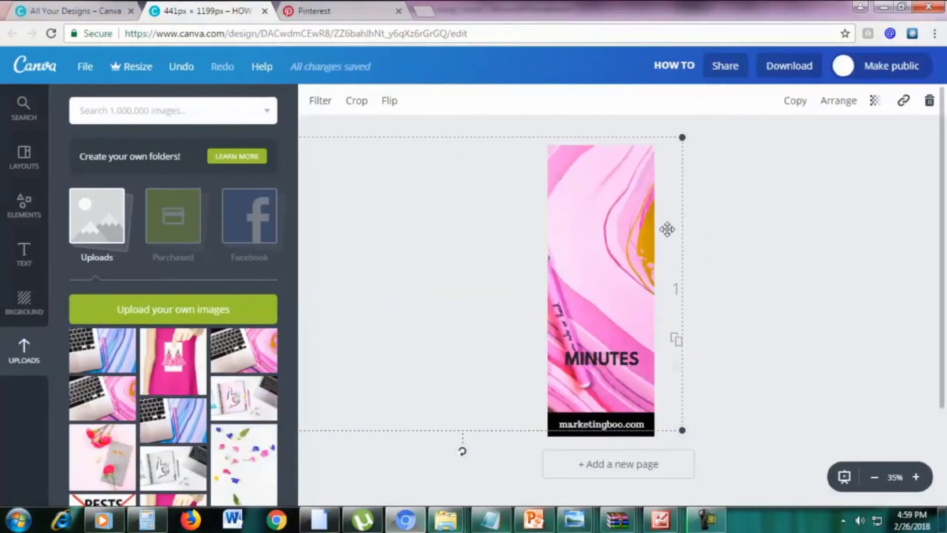
Send the pink photo behind the text and lower it to start at MINUTES
drag(649, 212, 635, 238)
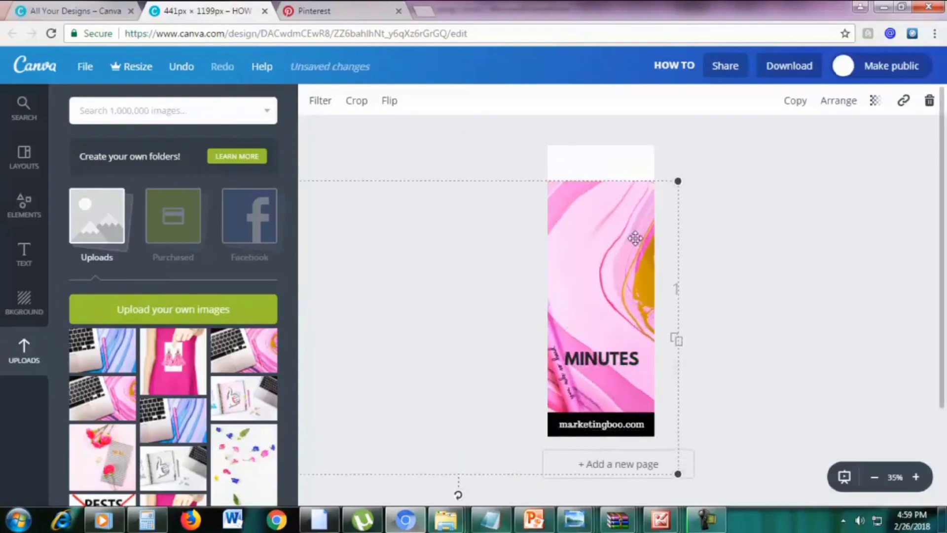
double_click(635, 238)
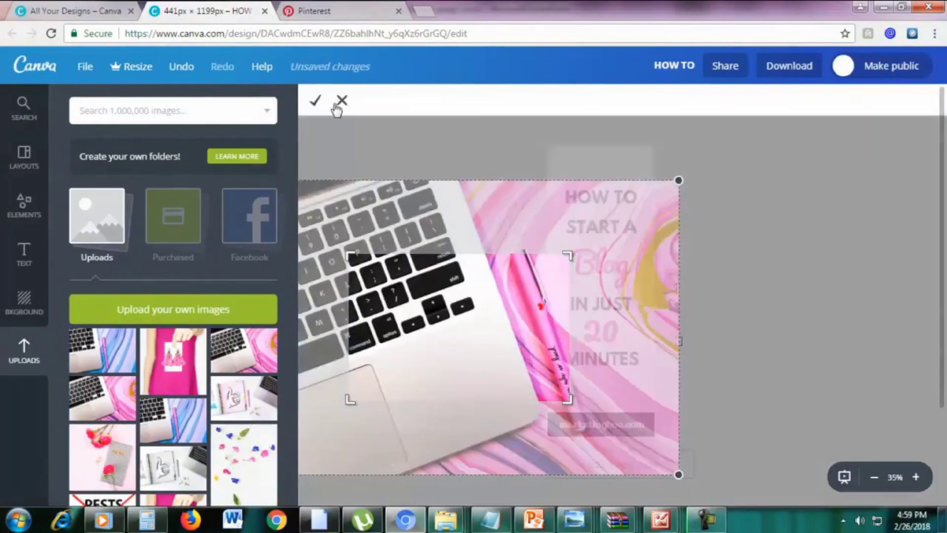
click(342, 100)
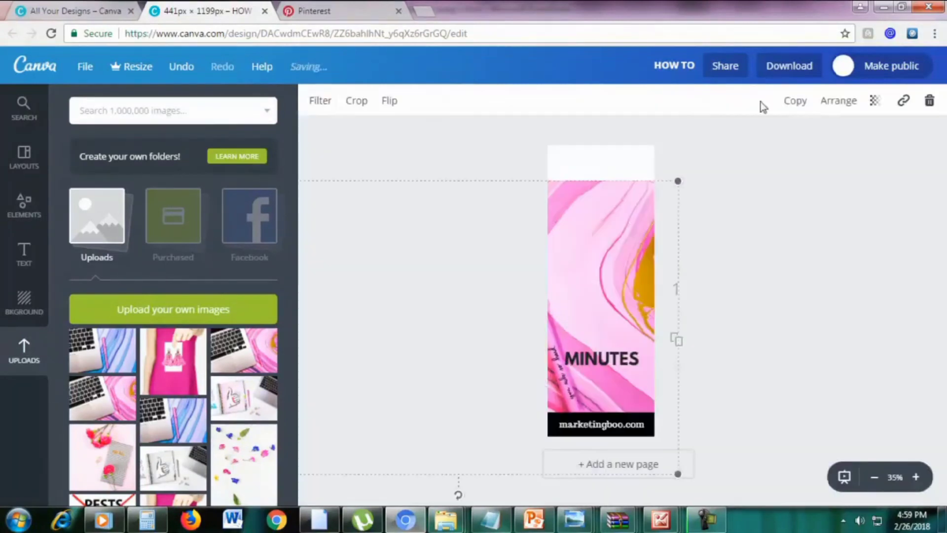
click(835, 105)
click(801, 165)
drag(649, 253, 624, 390)
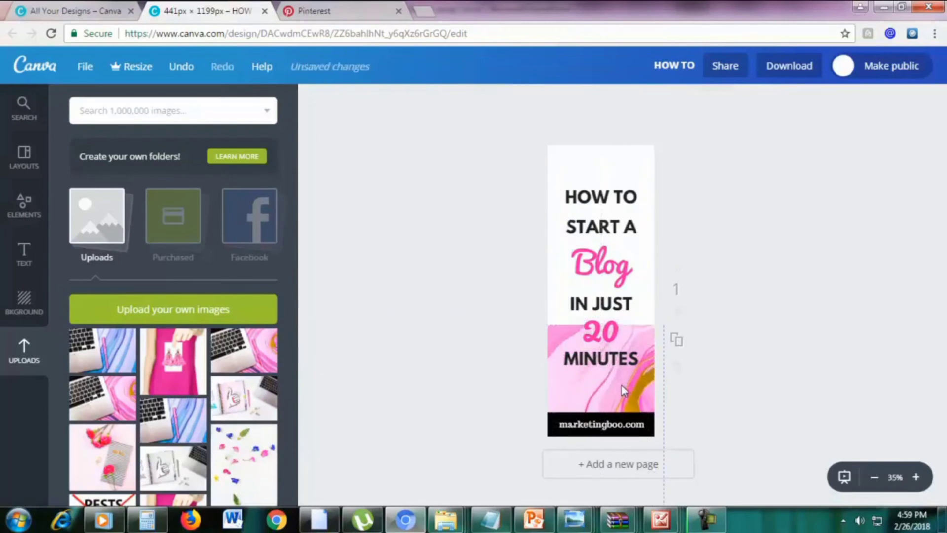
Move the pink photo behind the white title box and stretch it up to fill the page
click(607, 202)
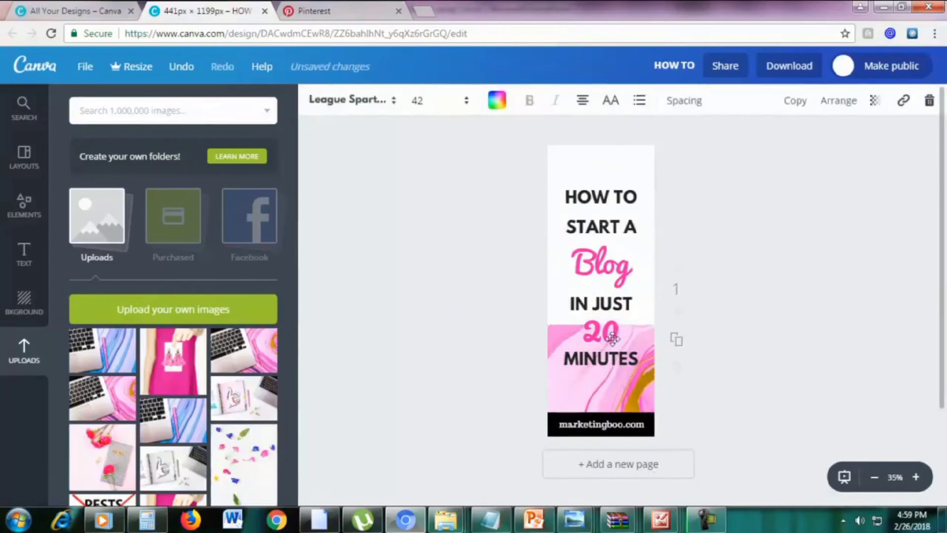
click(606, 373)
click(603, 399)
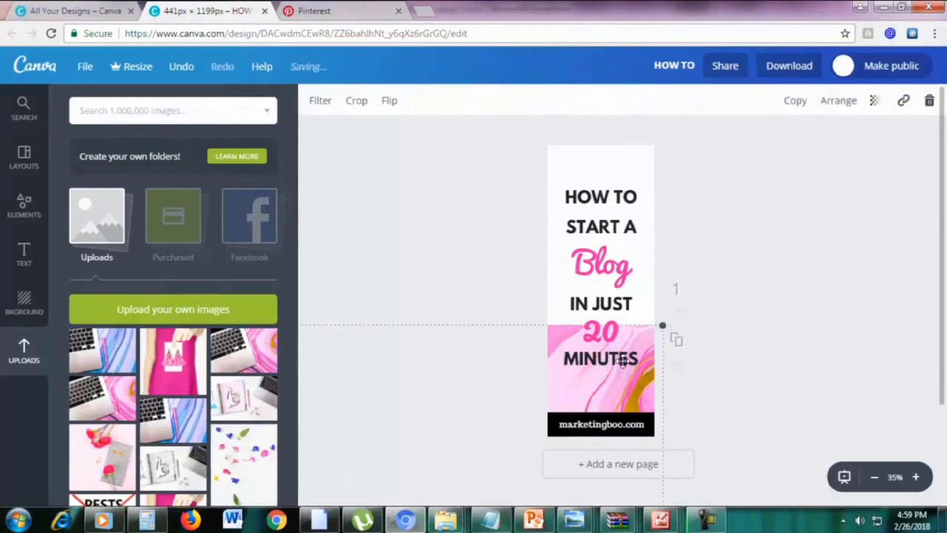
click(839, 101)
click(797, 168)
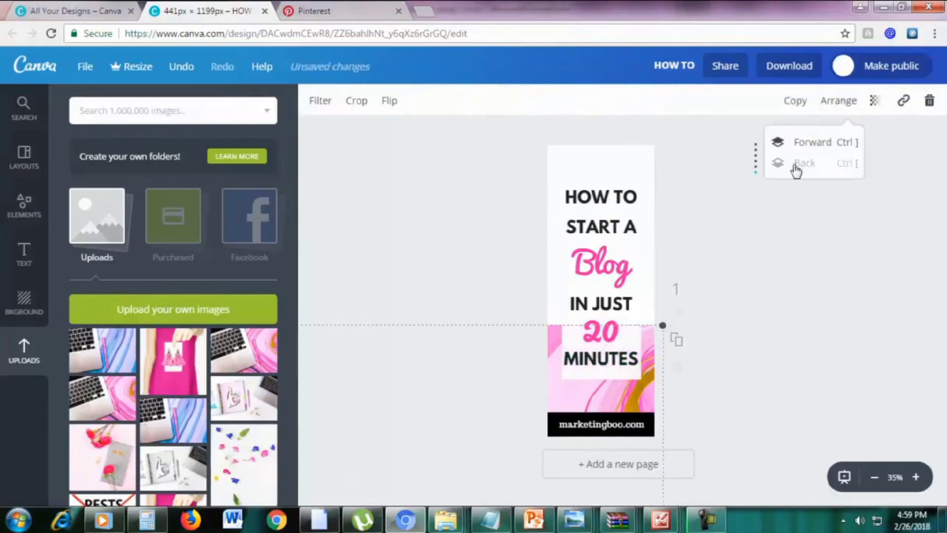
drag(663, 325, 661, 222)
click(750, 222)
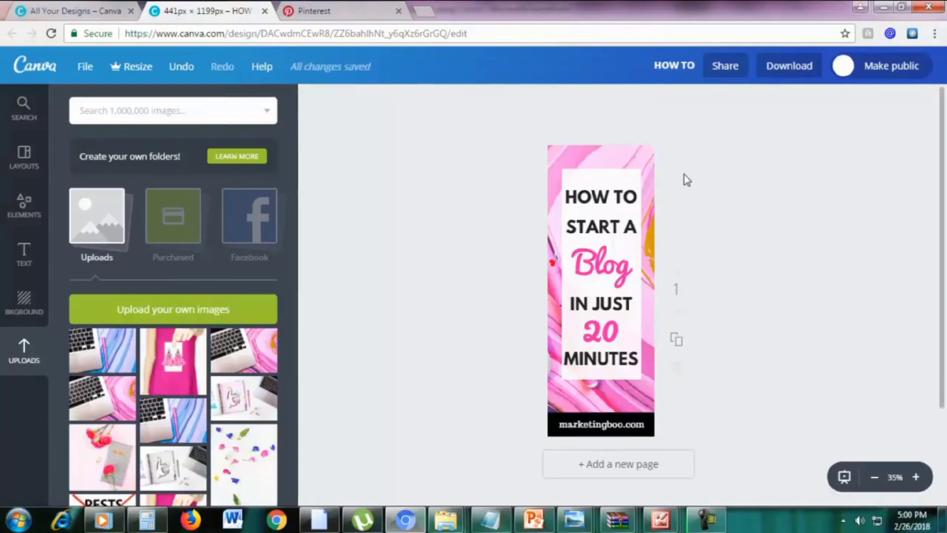
mouse_move(591, 147)
mouse_down()
mouse_move(585, 161)
mouse_move(605, 156)
mouse_up()
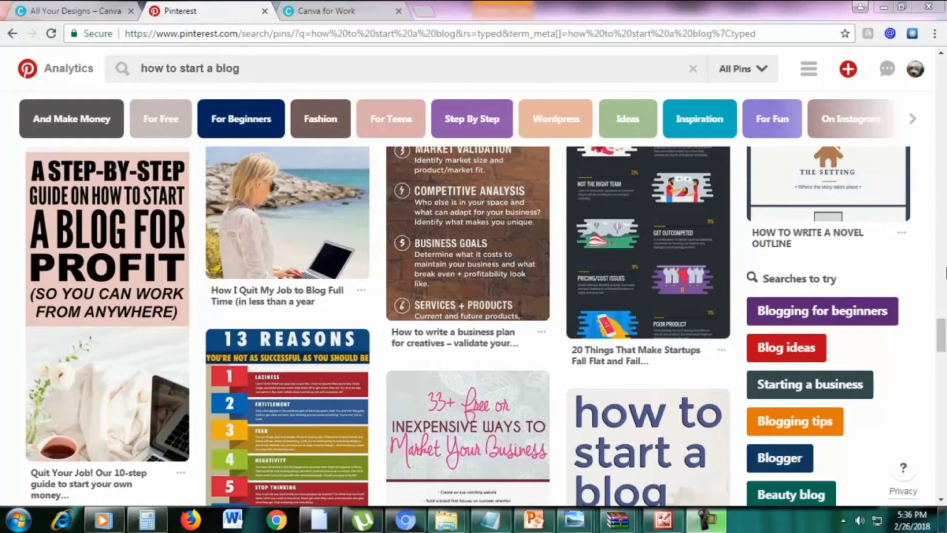
drag(942, 335, 944, 73)
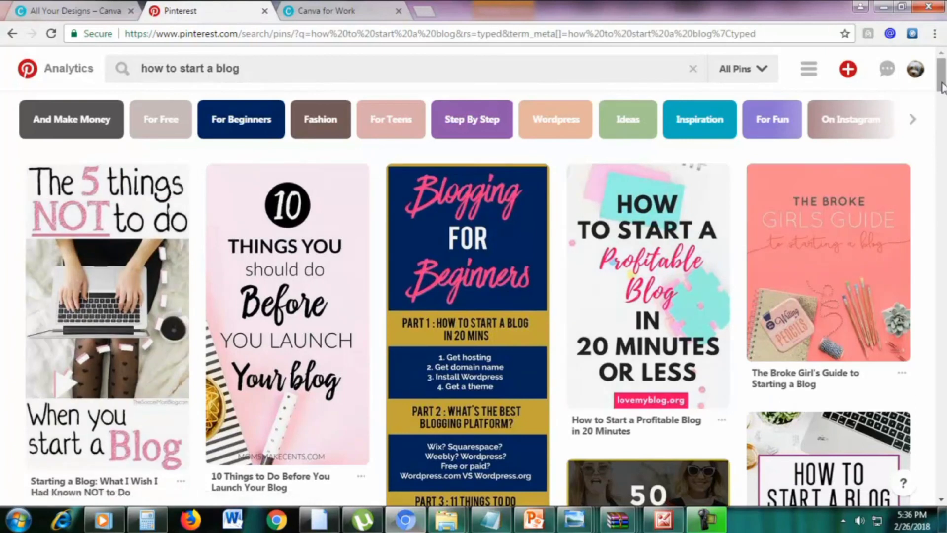
Scroll through the Pinterest 'how to start a blog' pins, then return to the Canva designs page
scroll(924, 229, down, 8)
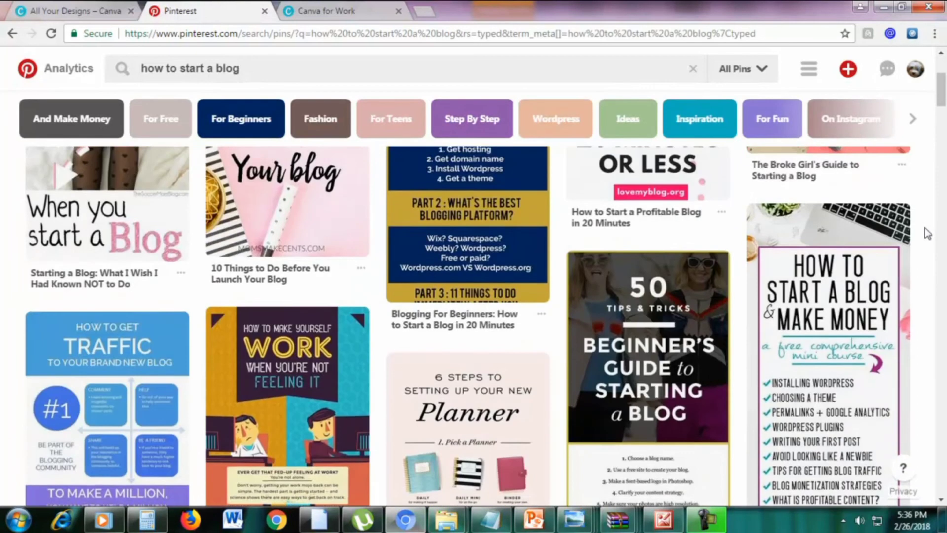
scroll(928, 234, down, 8)
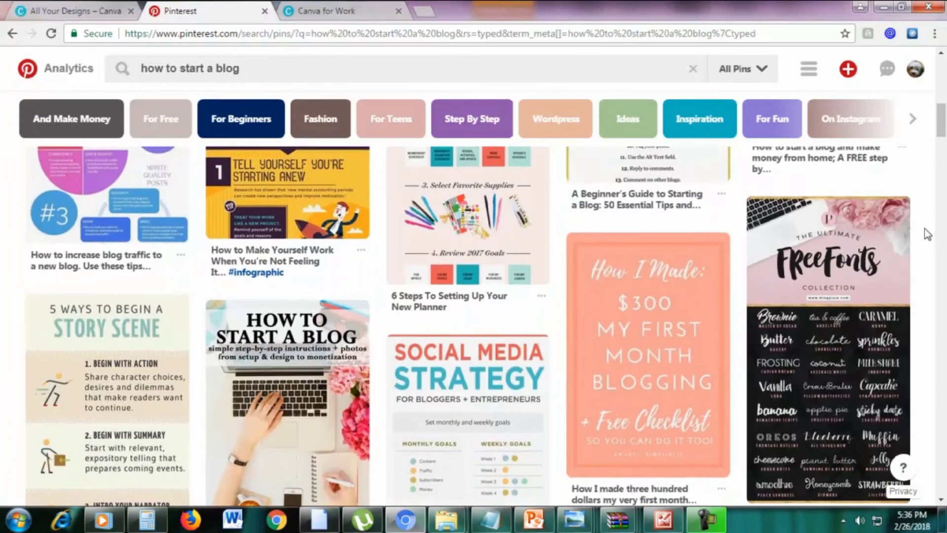
scroll(928, 234, down, 3)
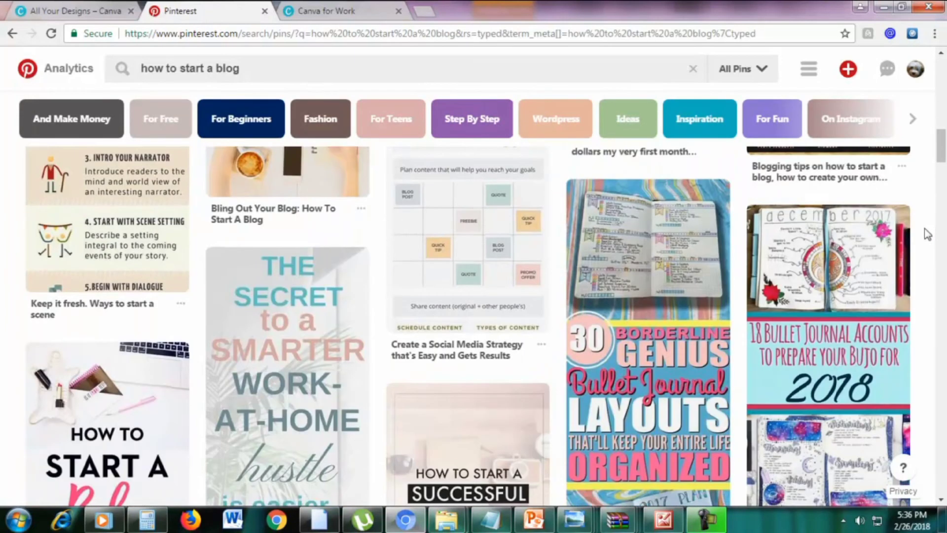
scroll(927, 235, down, 3)
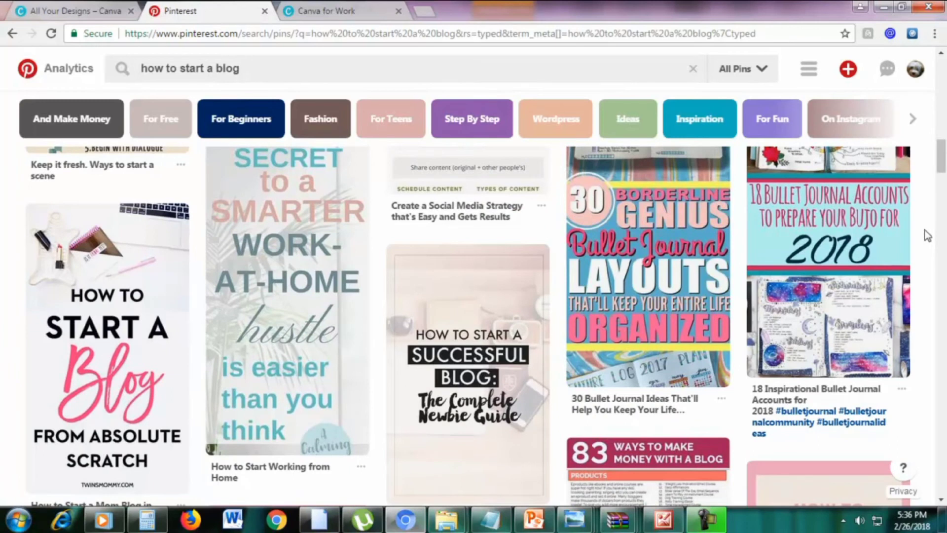
scroll(928, 236, down, 10)
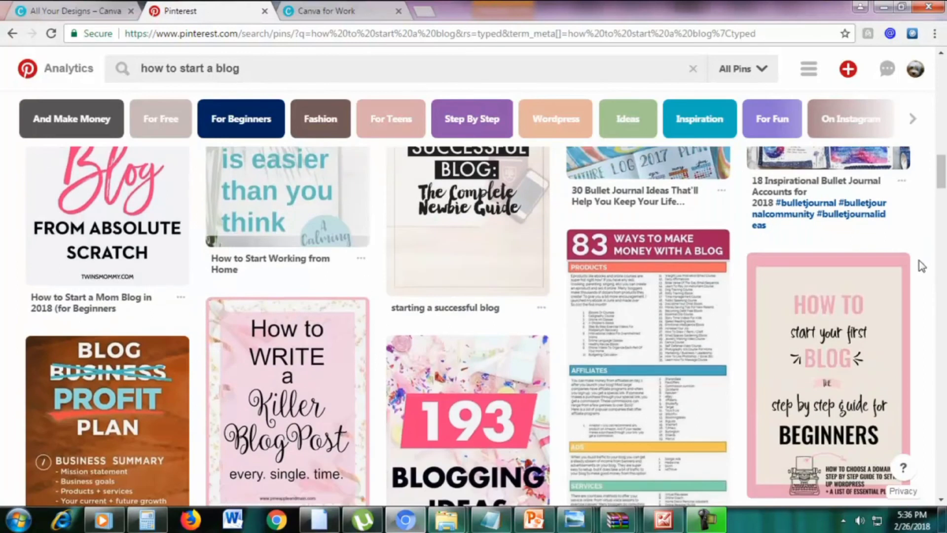
scroll(921, 265, down, 7)
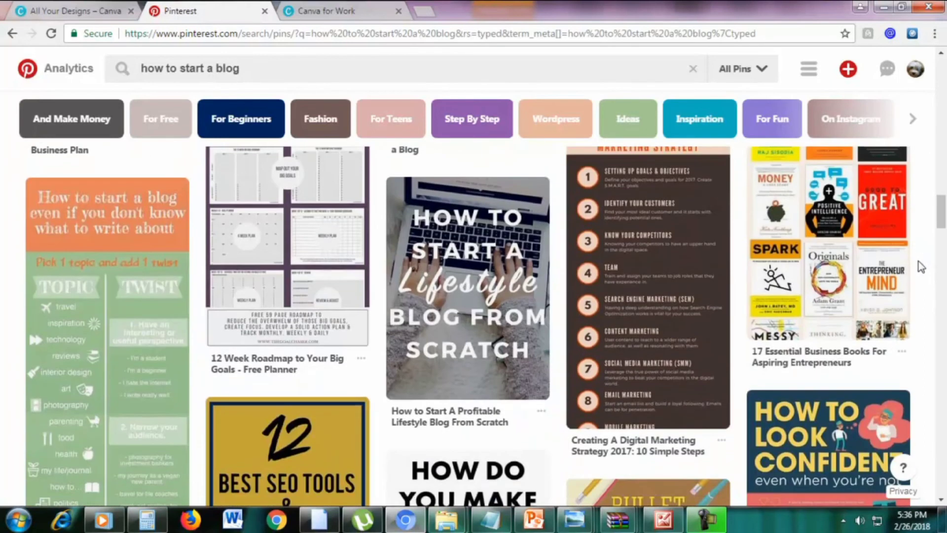
scroll(919, 262, down, 4)
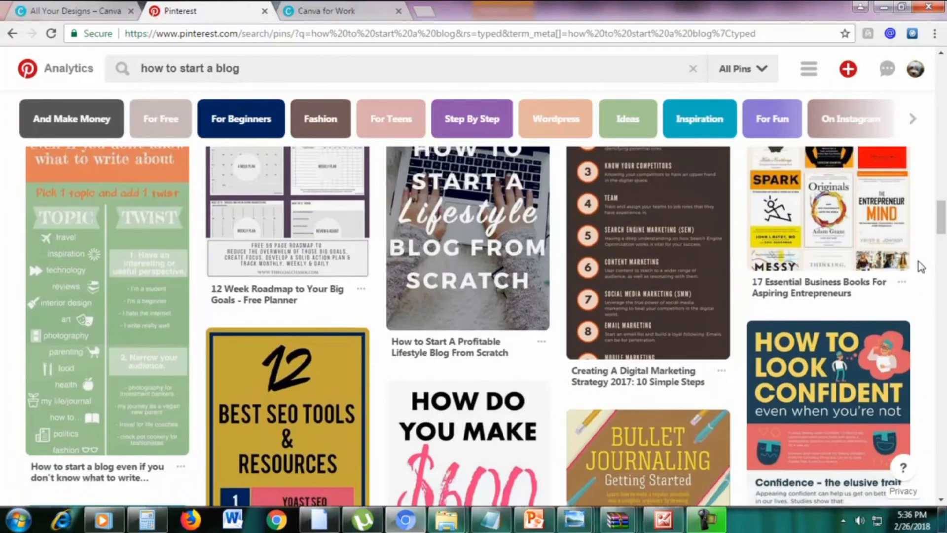
scroll(919, 266, down, 1)
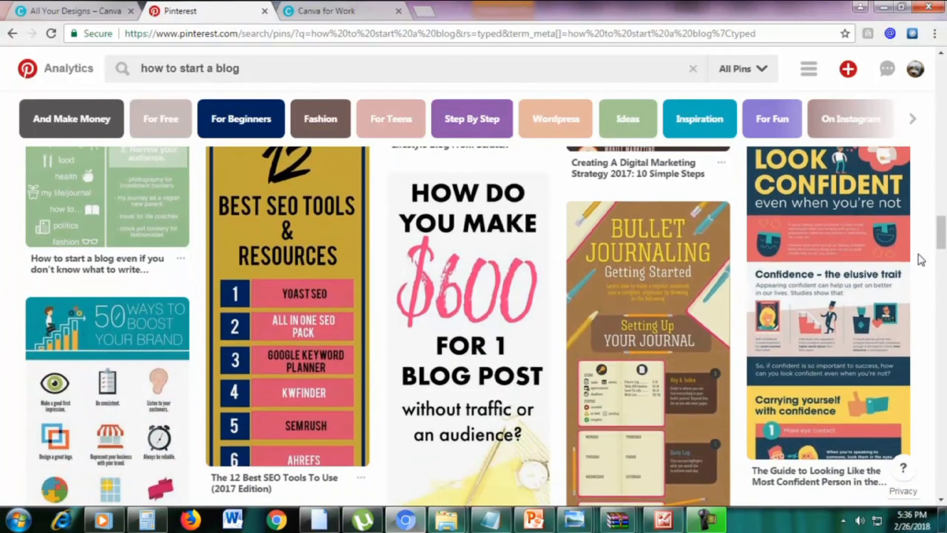
scroll(920, 256, down, 5)
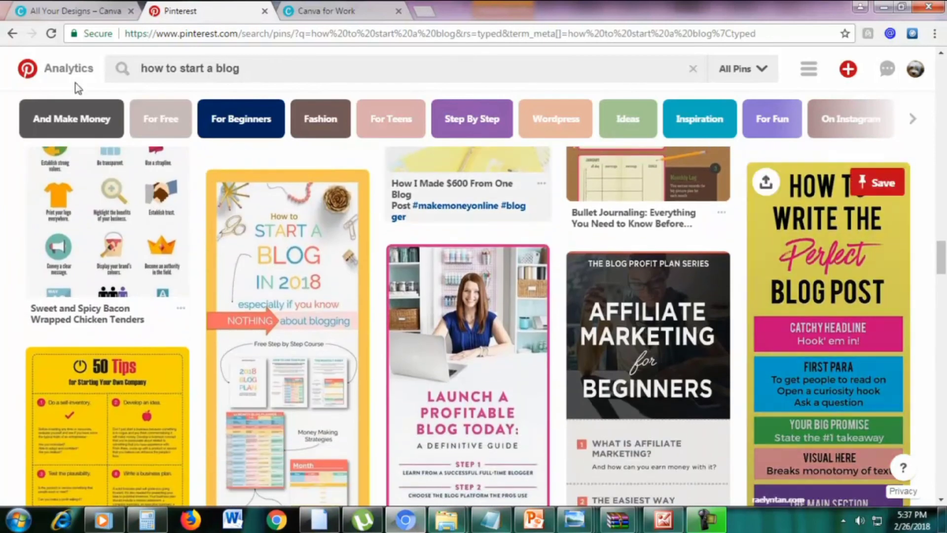
click(47, 11)
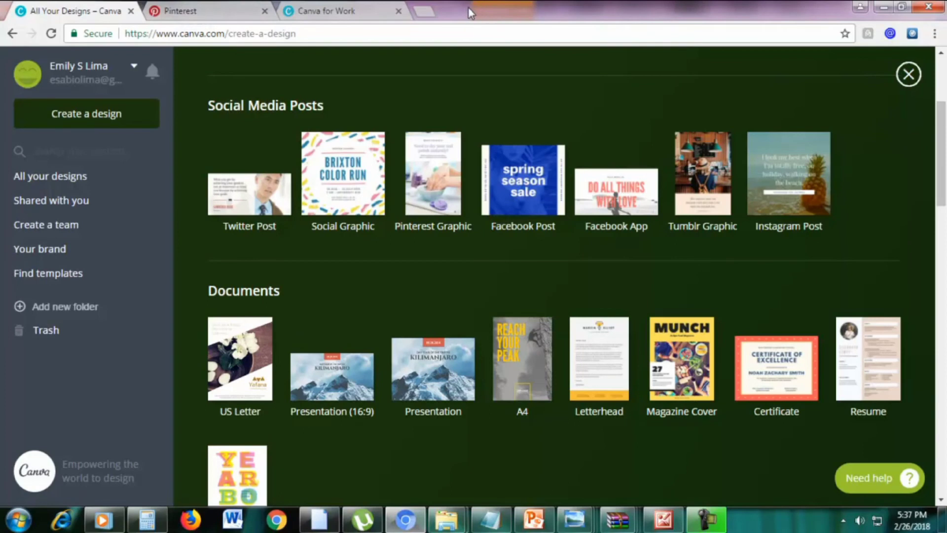
Switch to the Canva for Work page showing features and pricing
click(340, 10)
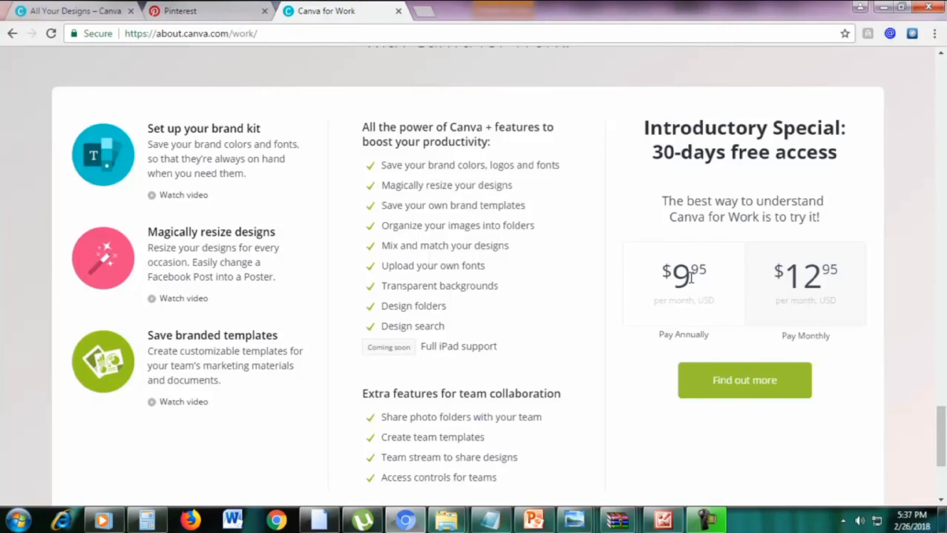
Calculate the yearly cost of the $9.95 plan as 9.95*12 in Calculator
click(147, 520)
click(663, 245)
text(9.95)
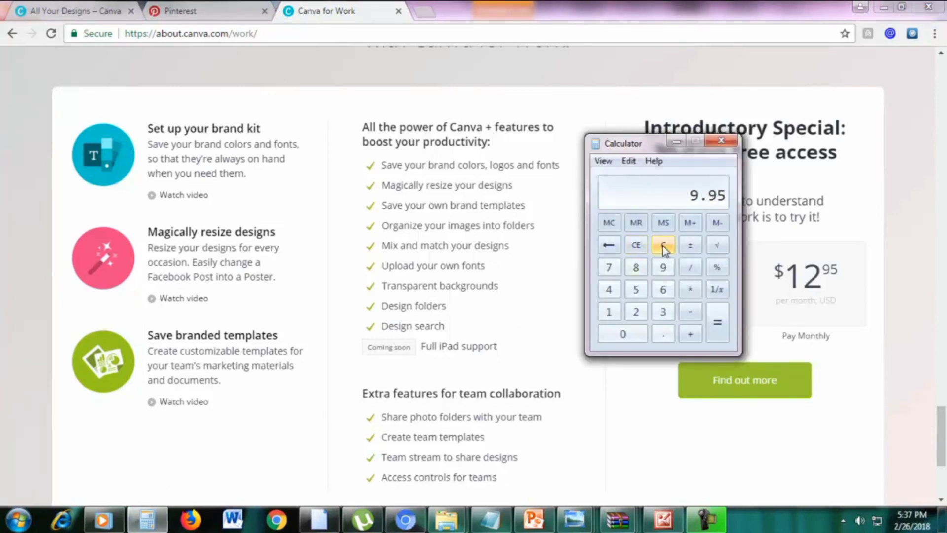
text(*12)
key(Return)
click(676, 143)
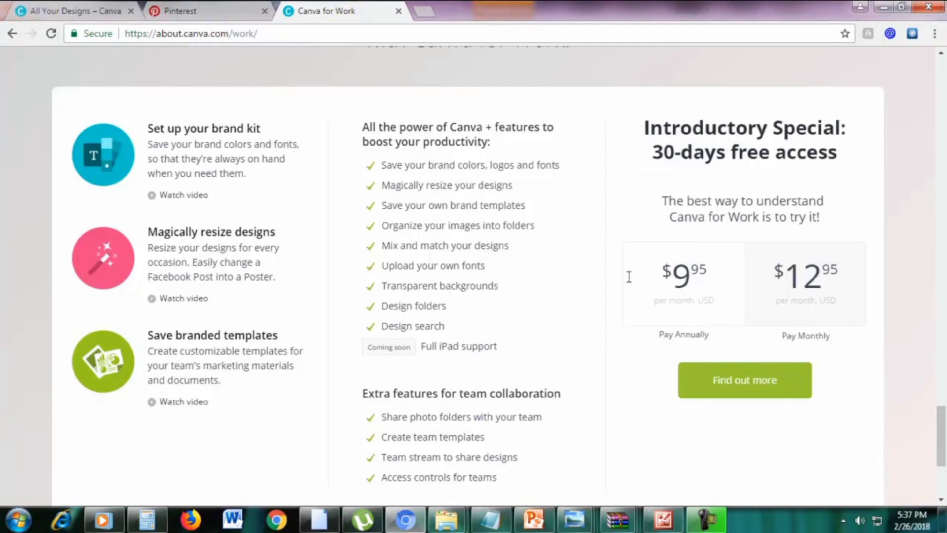
Review the Canva for Work price and brand colors feature, then return to the designs page
drag(610, 275, 695, 231)
click(659, 209)
scroll(909, 213, down, 2)
scroll(910, 213, up, 2)
drag(536, 163, 380, 165)
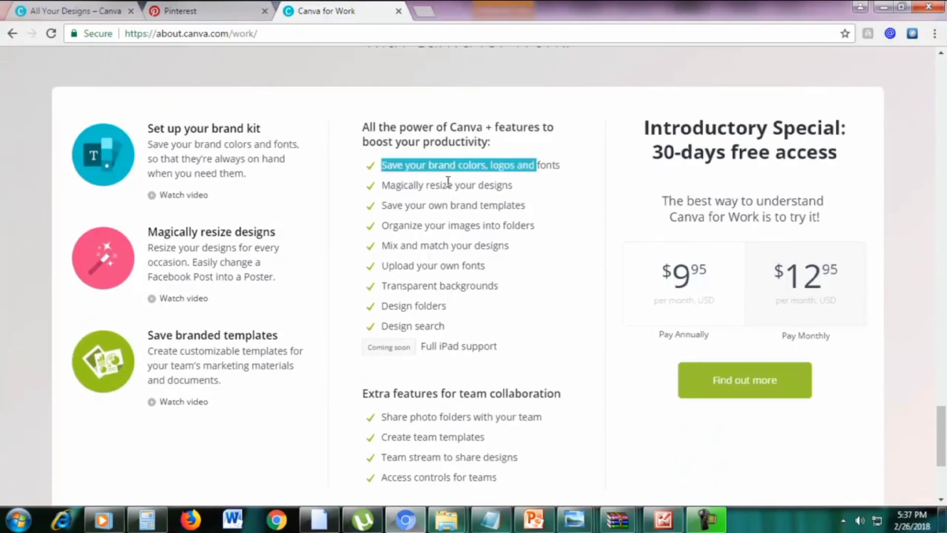
click(418, 181)
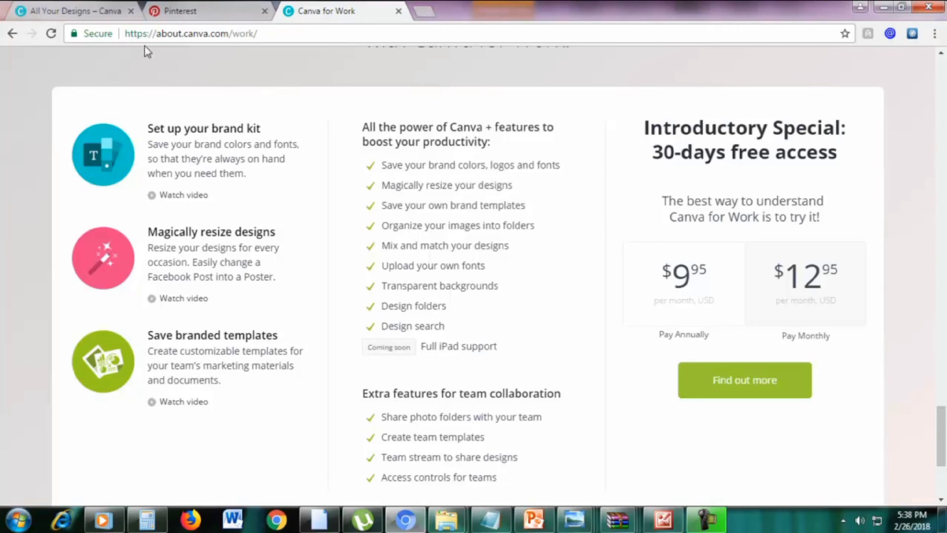
click(79, 9)
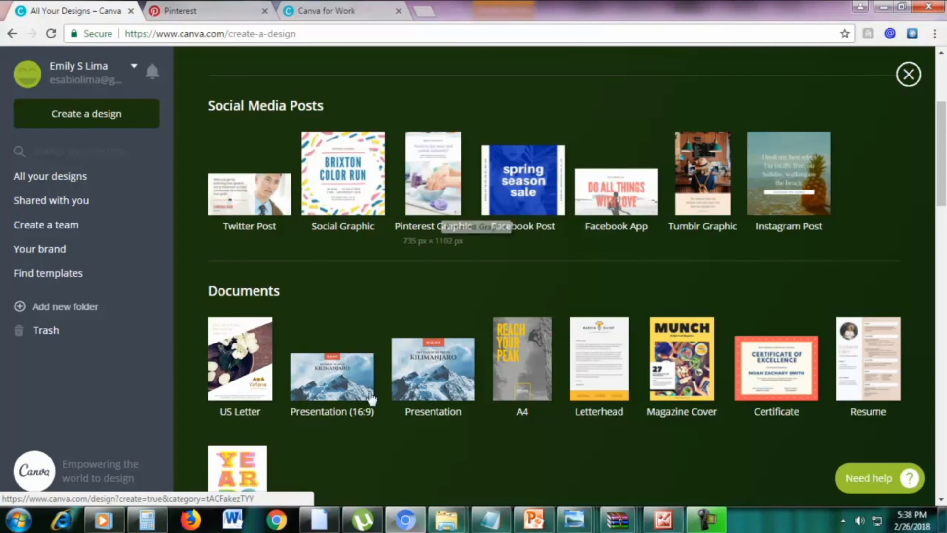
Check the 441 x 1199 px slide in PowerPoint, then start a blank Pinterest Graphic
click(531, 519)
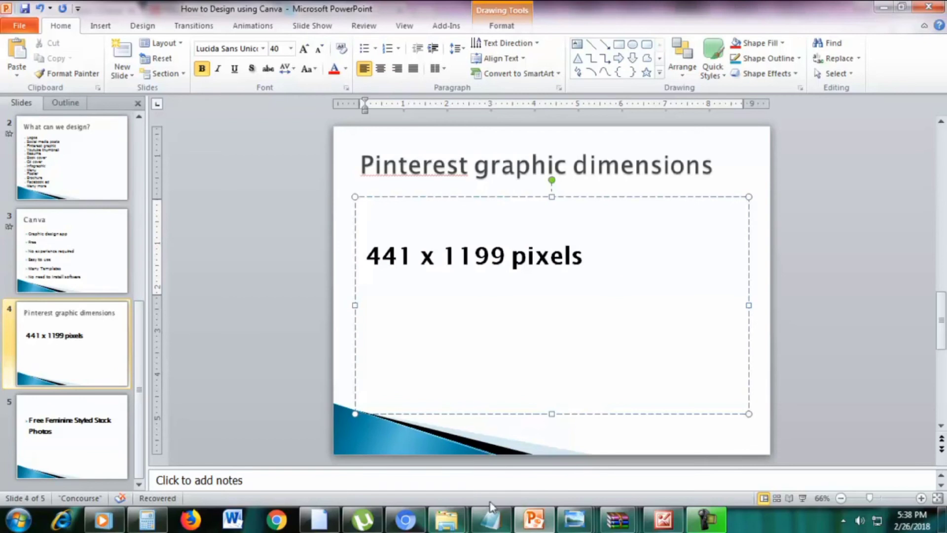
click(406, 519)
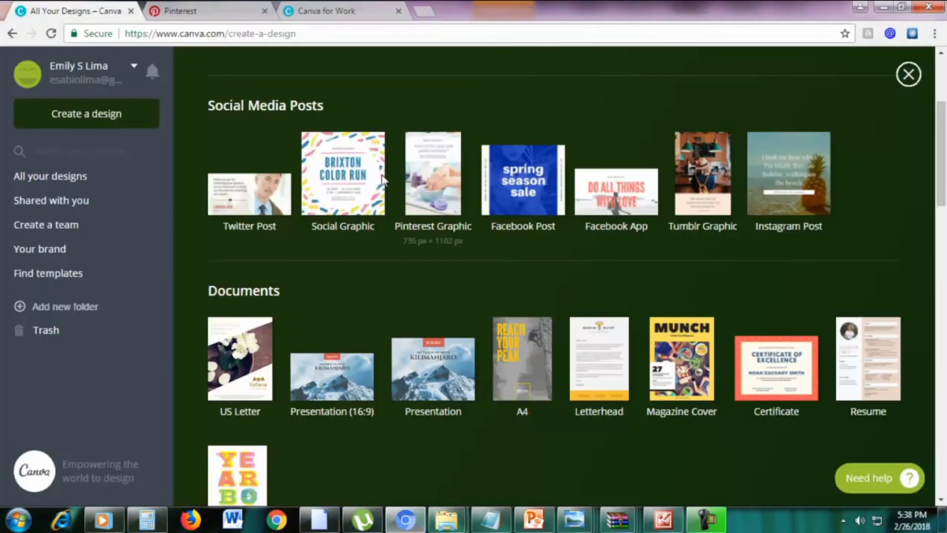
click(430, 176)
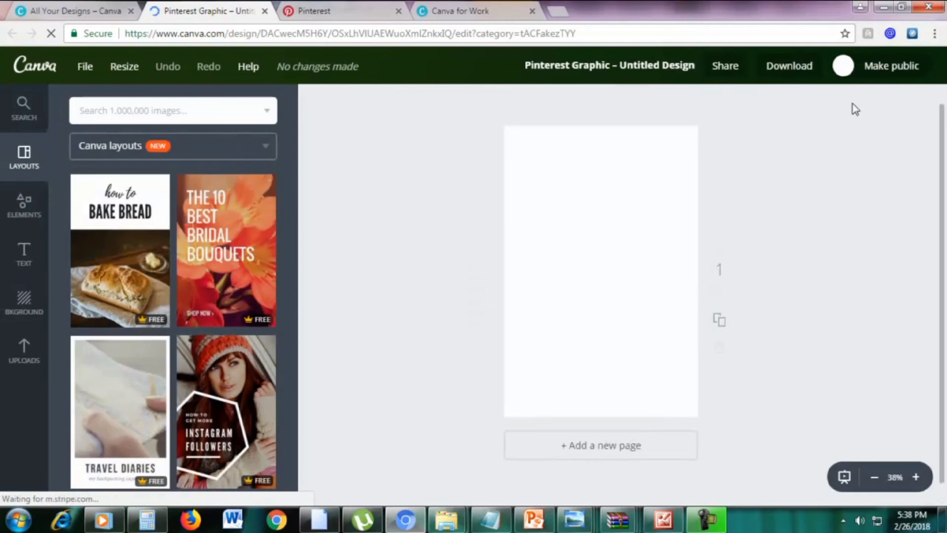
Resize a copy of the blank Pinterest graphic to the 500 × 500 px Logo format only
click(130, 69)
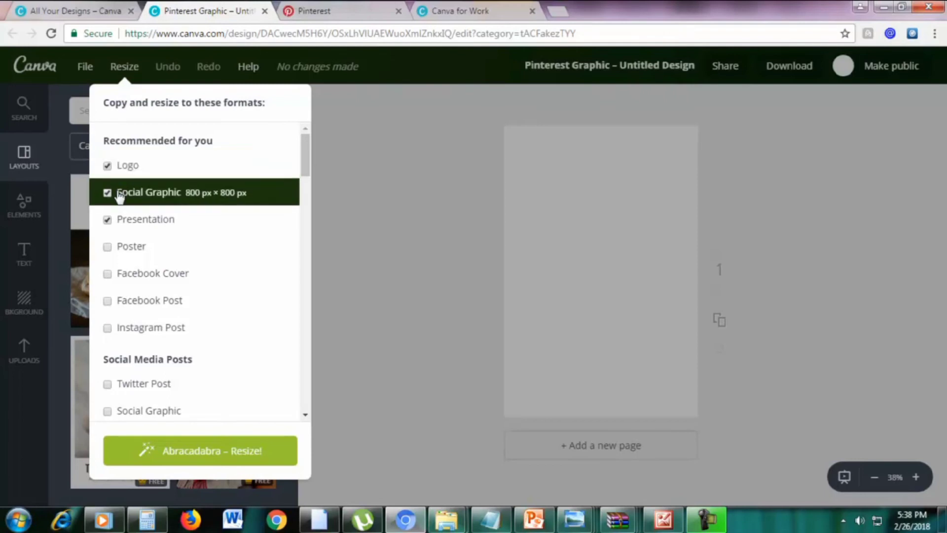
scroll(180, 227, down, 10)
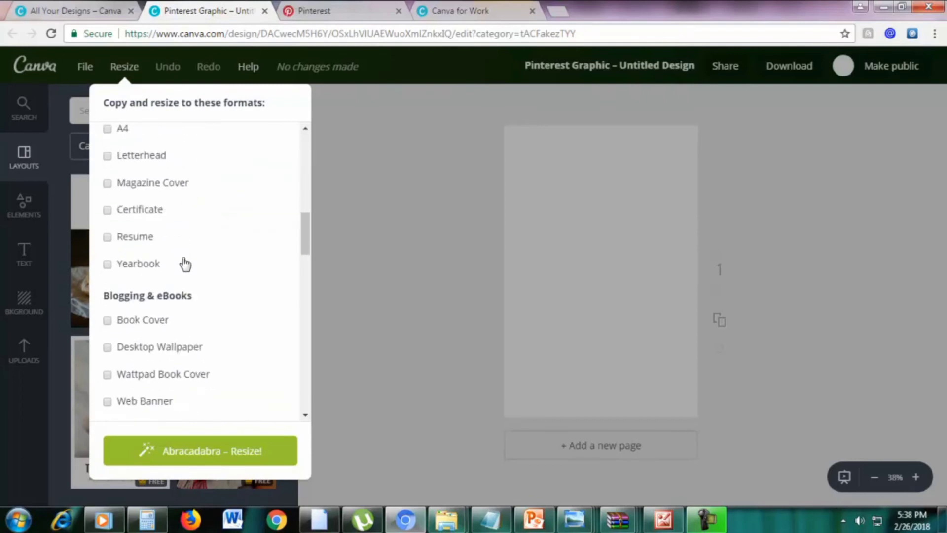
drag(304, 281, 309, 131)
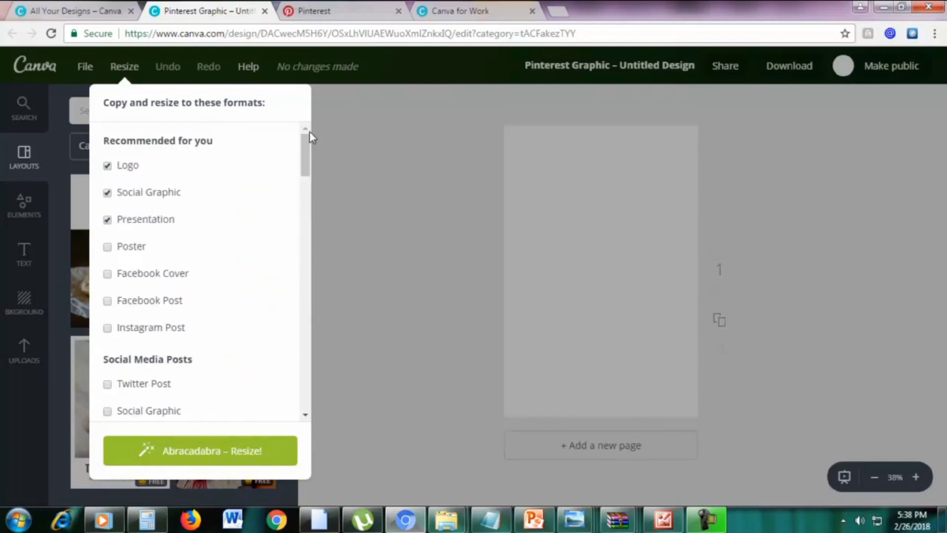
click(107, 193)
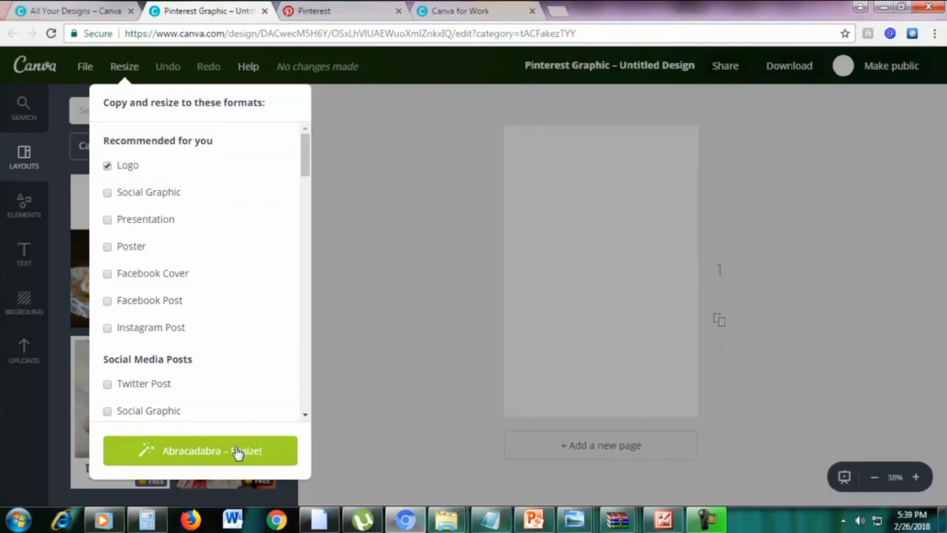
click(107, 166)
click(107, 165)
click(213, 451)
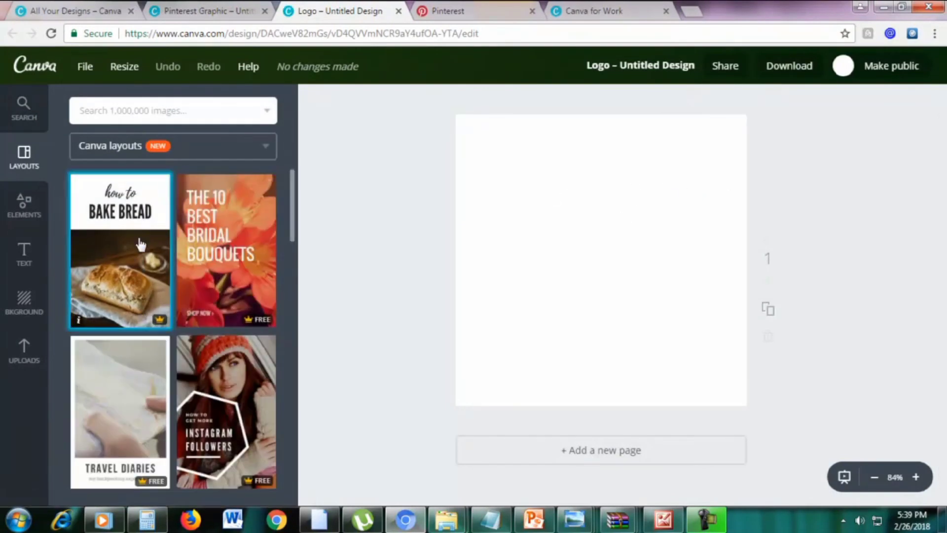
Apply the BAKE BREAD layout to the Logo copy, then close its tab
click(150, 257)
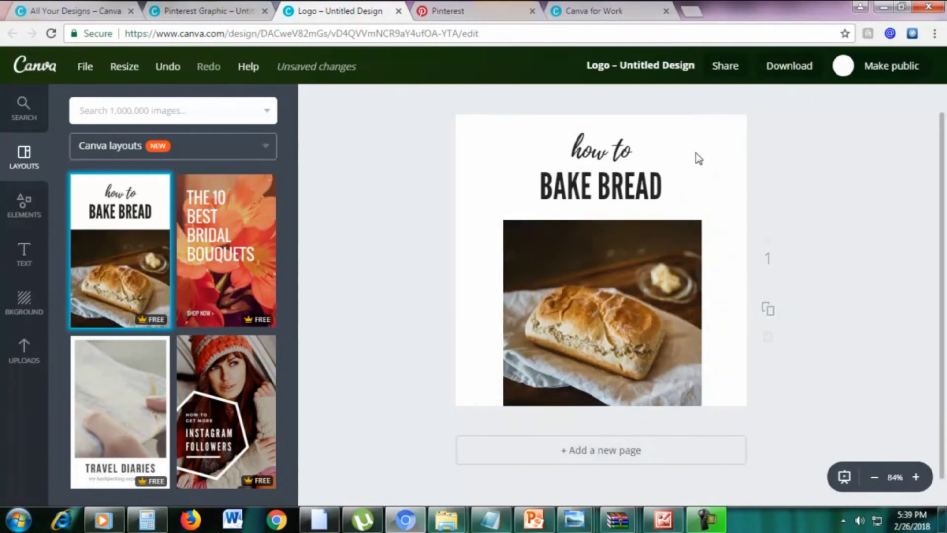
click(398, 11)
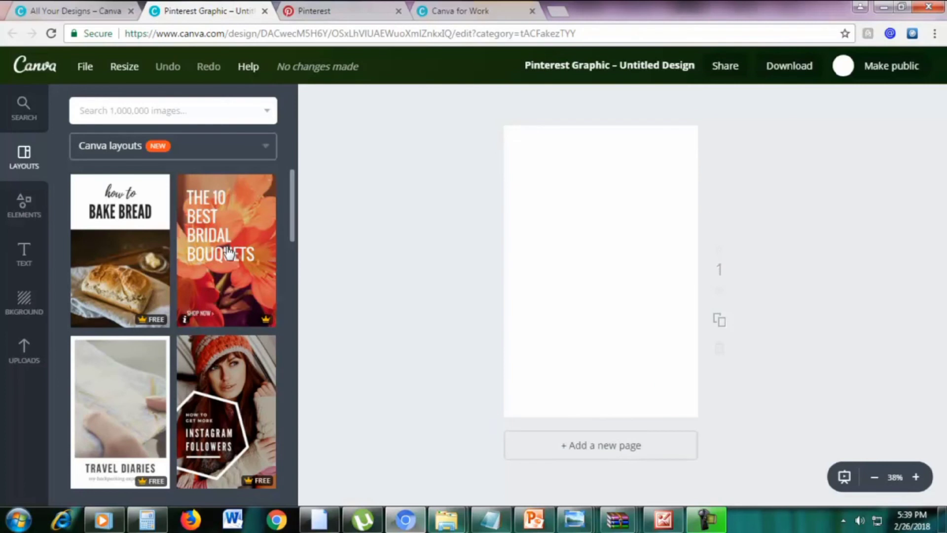
Apply the orange ALL ABOUT BOOM NETTING layout to the Pinterest graphic
scroll(246, 262, down, 10)
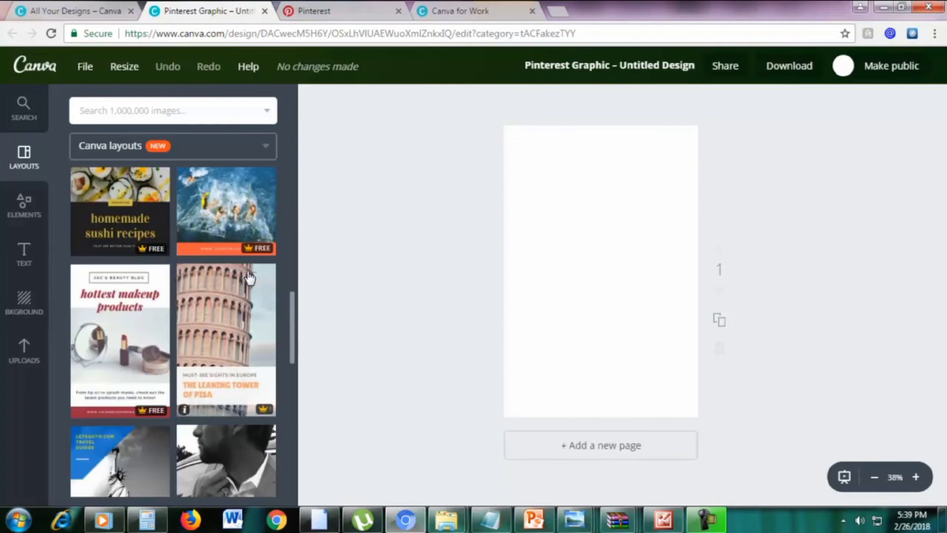
scroll(247, 276, up, 3)
click(252, 332)
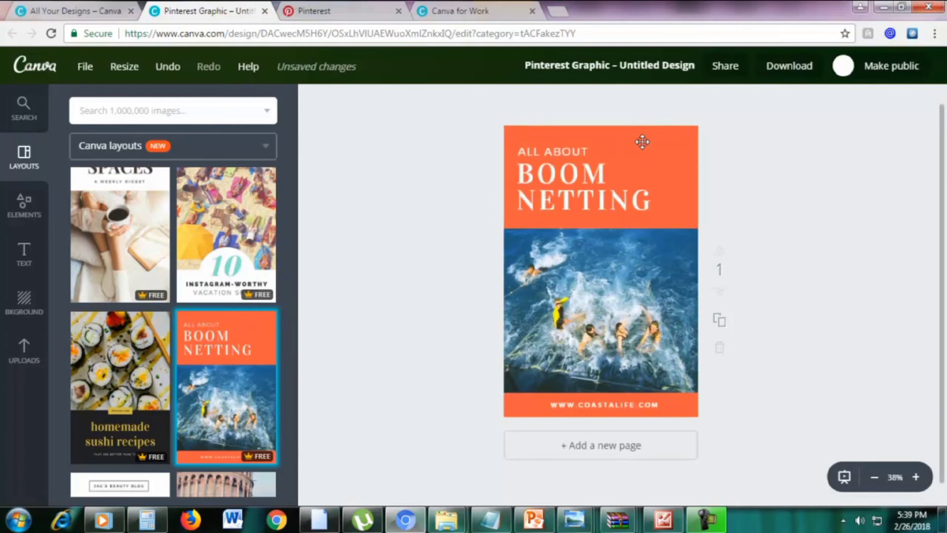
Resize a copy to Facebook Post (940 × 788 px), with Logo and Presentation unticked
click(123, 69)
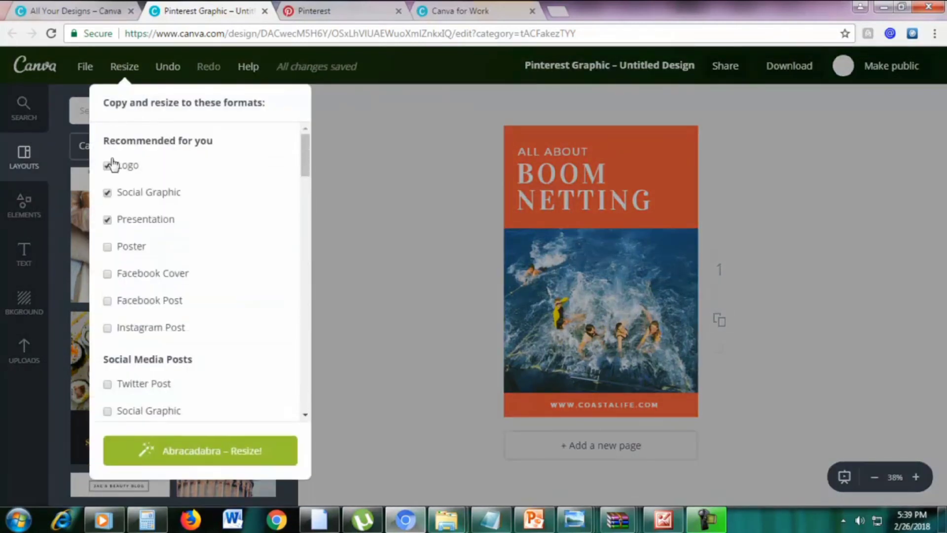
click(107, 167)
click(108, 220)
scroll(202, 214, down, 2)
scroll(202, 217, down, 3)
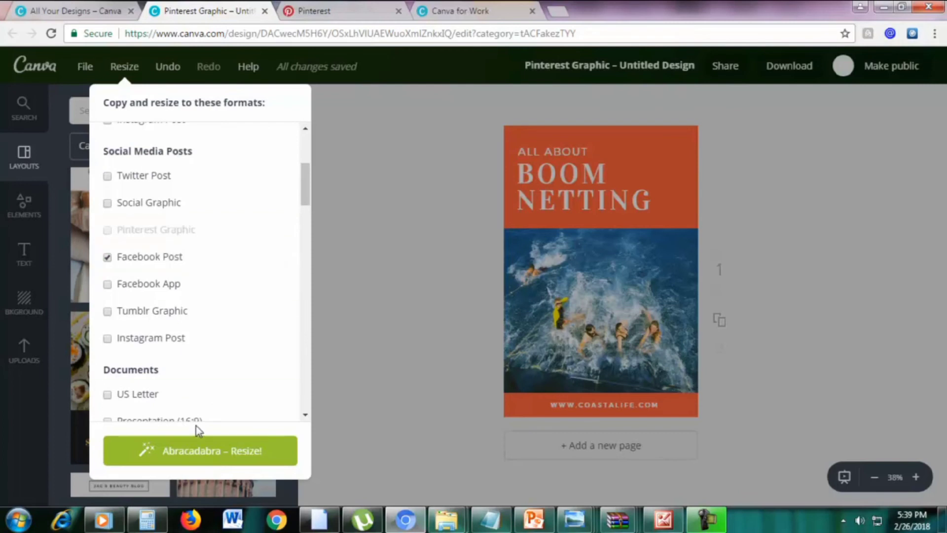
click(206, 457)
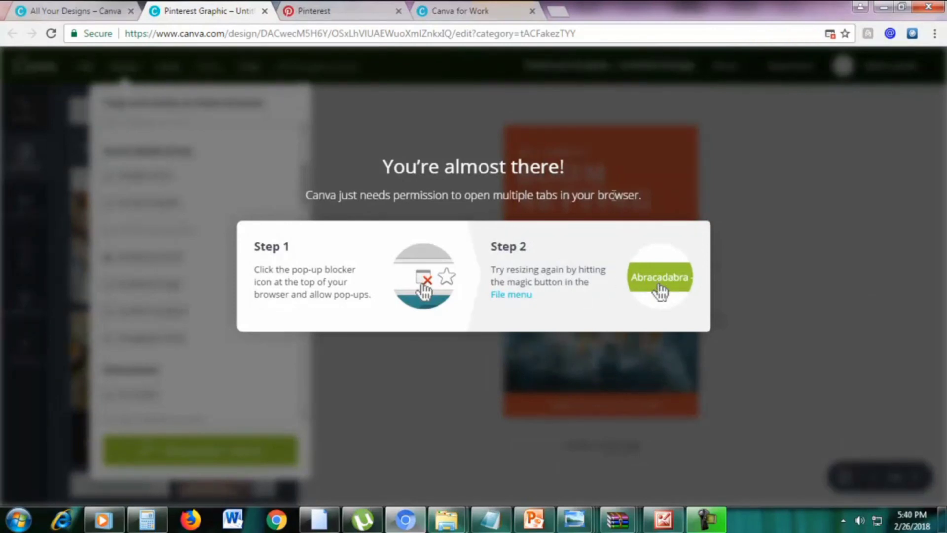
Retry the Facebook Post resize, always allow canva.com pop-ups in the browser, and reload the design
click(517, 125)
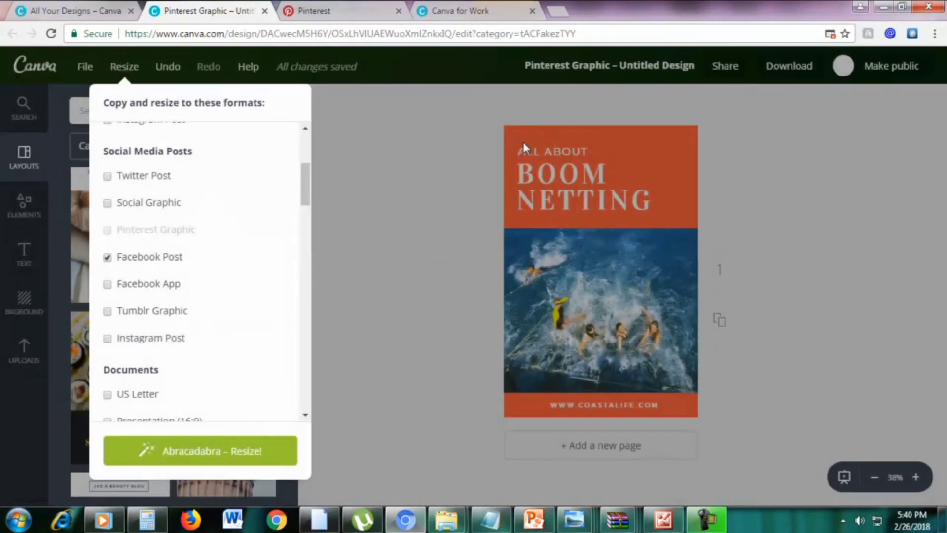
click(186, 451)
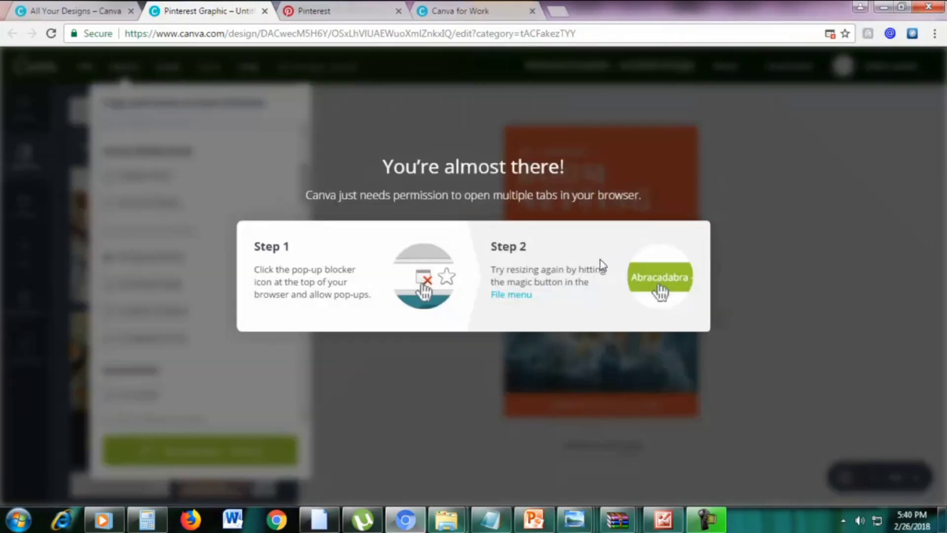
click(831, 34)
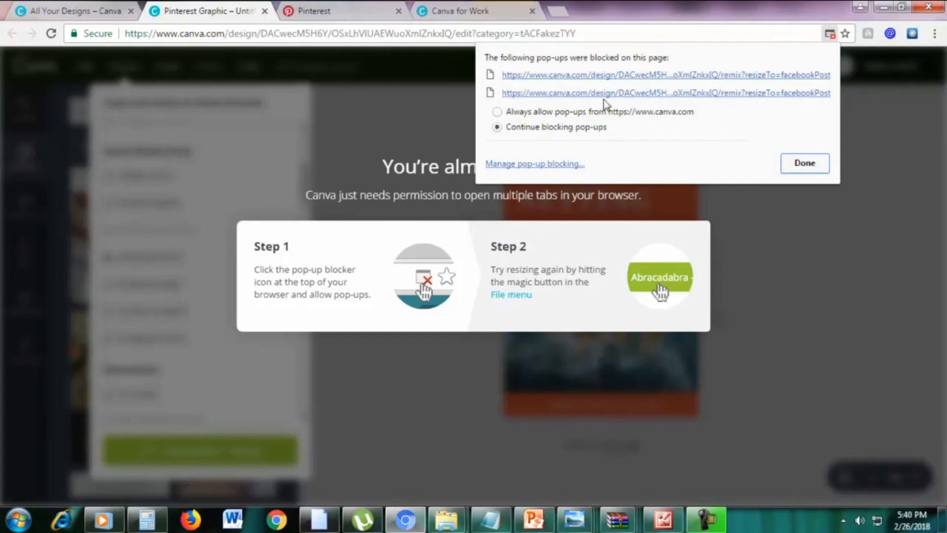
click(501, 113)
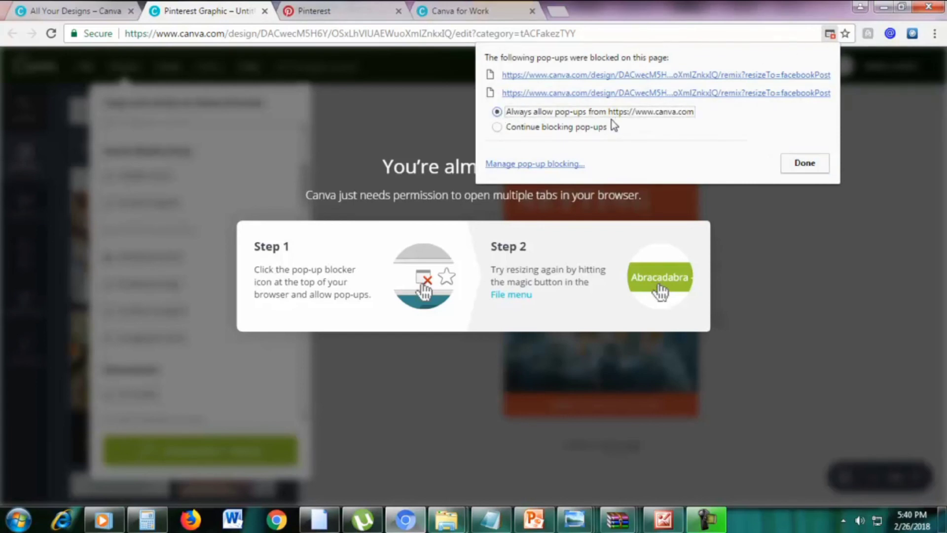
click(801, 164)
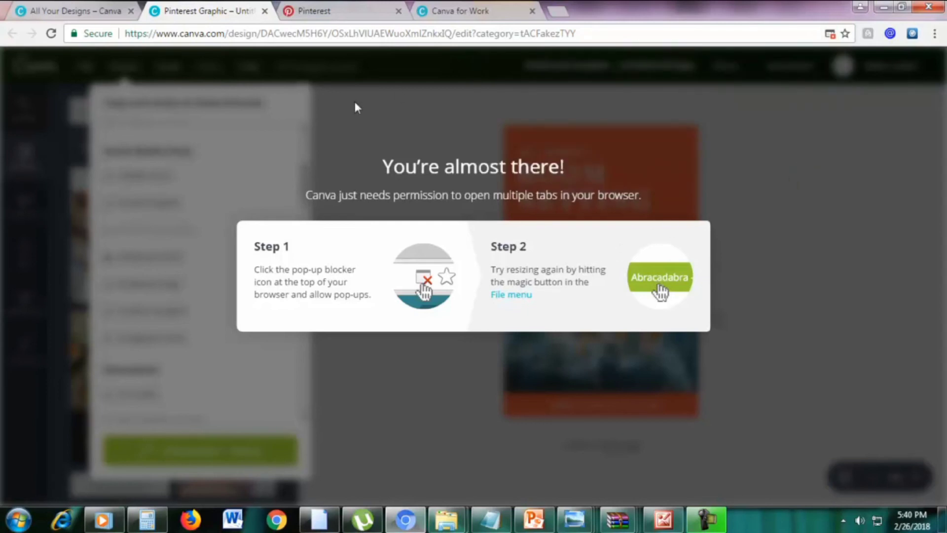
click(291, 36)
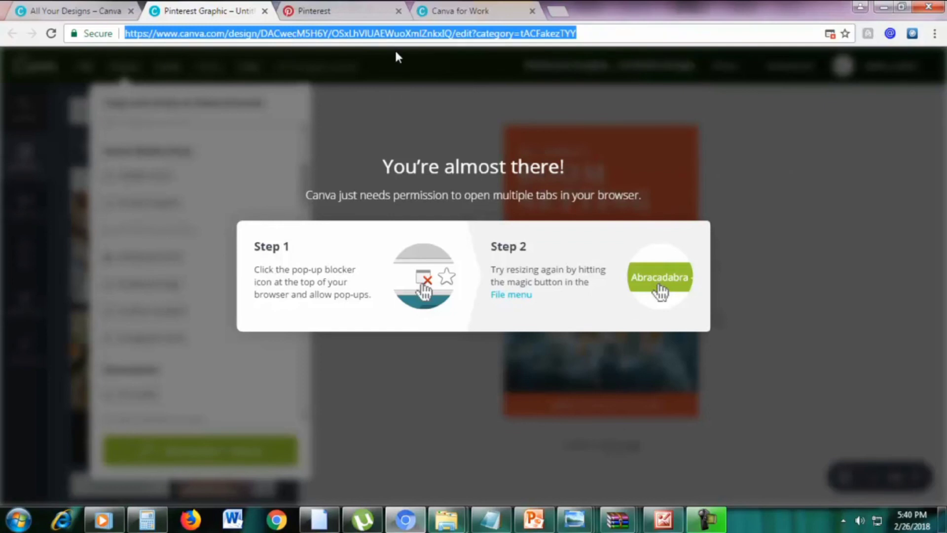
key(Return)
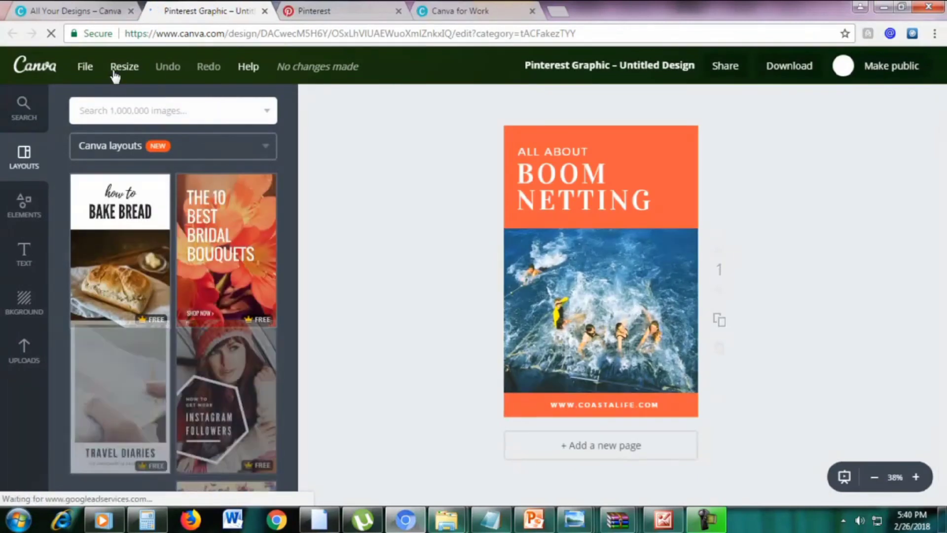
Untick Logo, Social Graphic and Presentation, tick Facebook Post, and create the resized copy
click(119, 69)
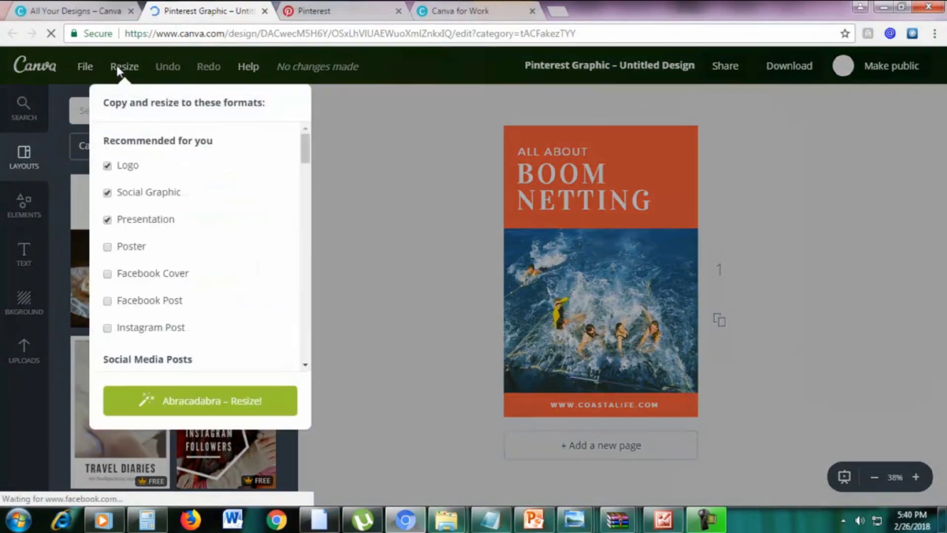
click(109, 167)
click(107, 192)
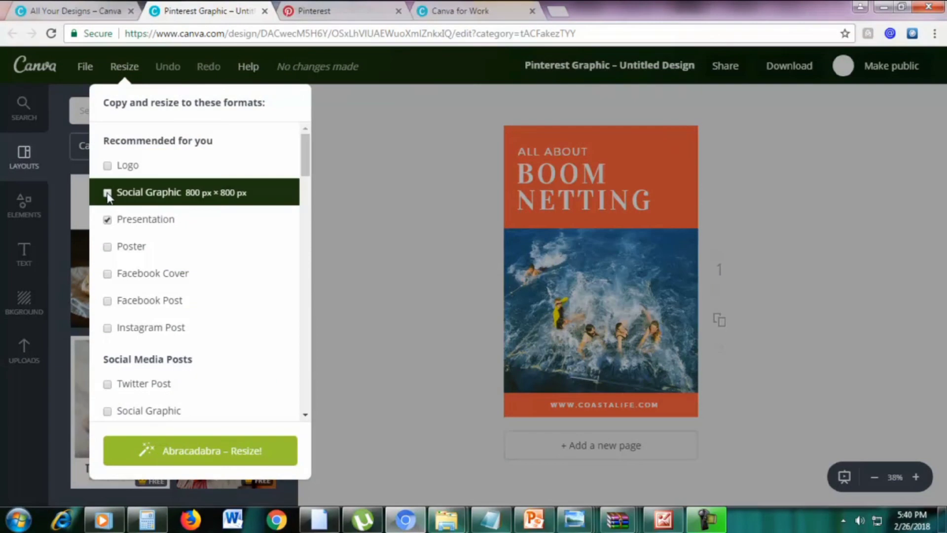
click(111, 218)
scroll(211, 222, down, 7)
scroll(212, 217, up, 3)
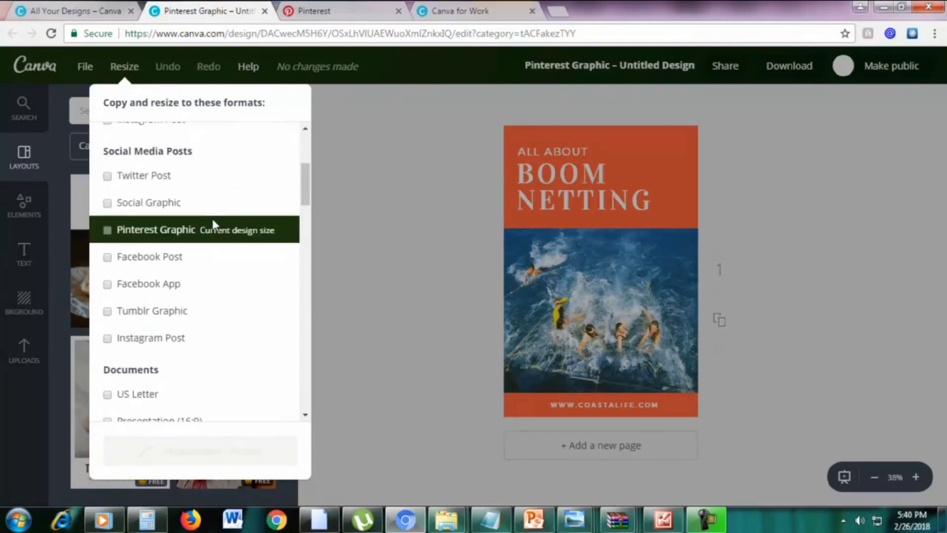
click(108, 258)
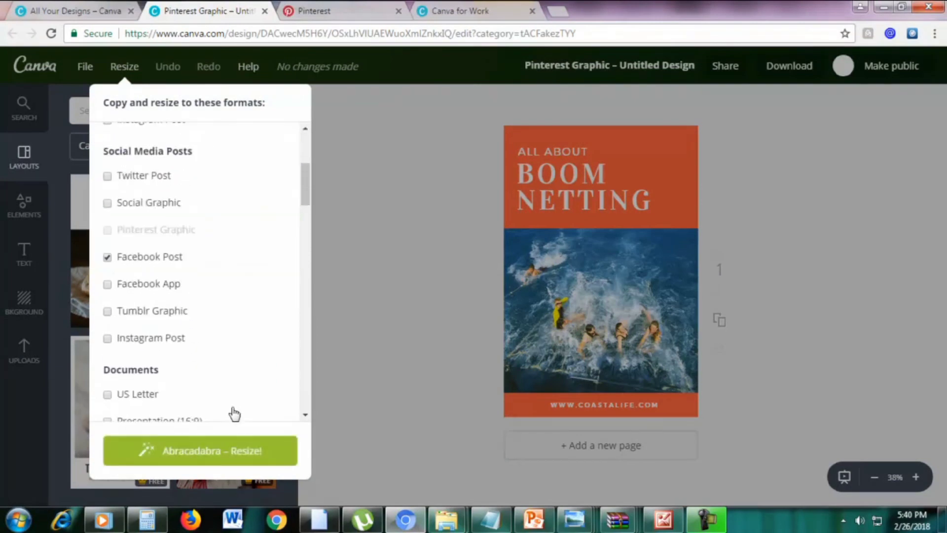
click(220, 455)
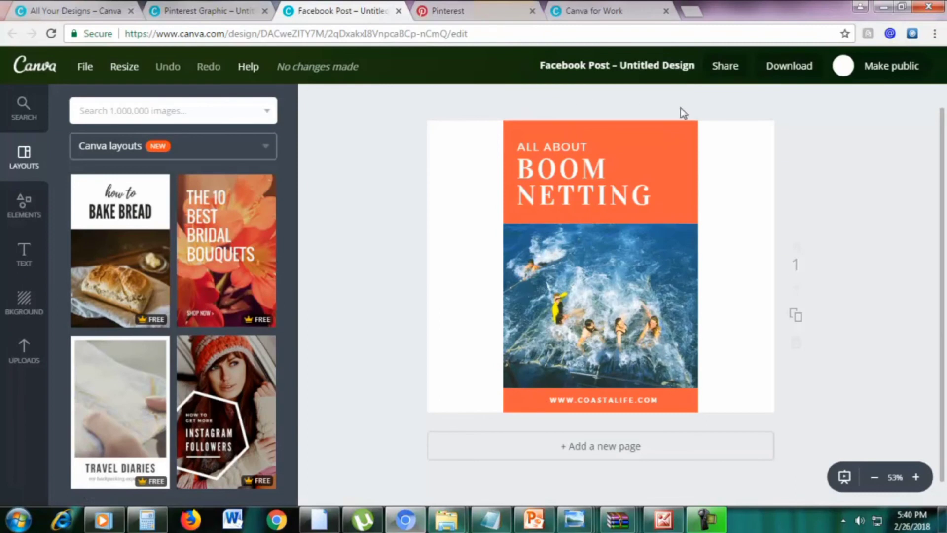
Stretch the orange title box and the swimmers photo to the page's left and right edges
click(687, 132)
drag(697, 171, 795, 172)
drag(504, 172, 394, 171)
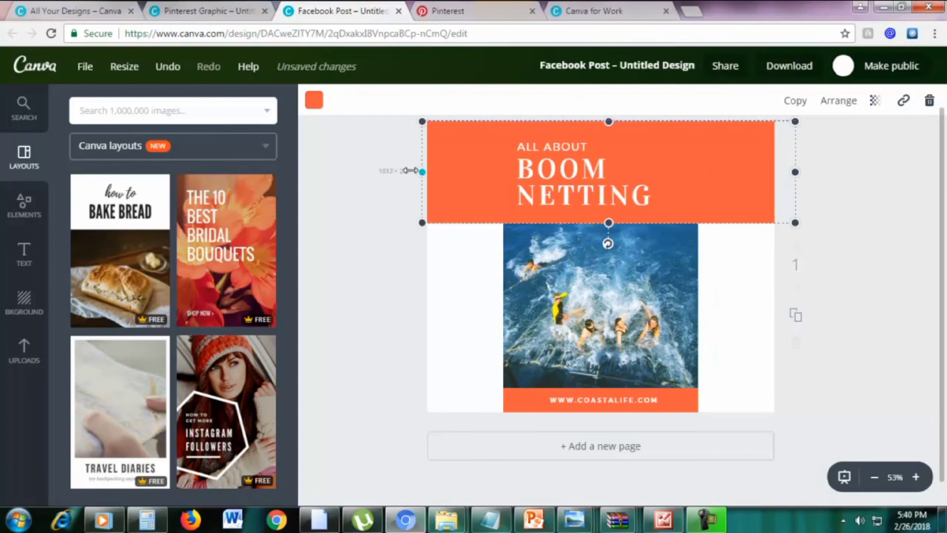
click(563, 262)
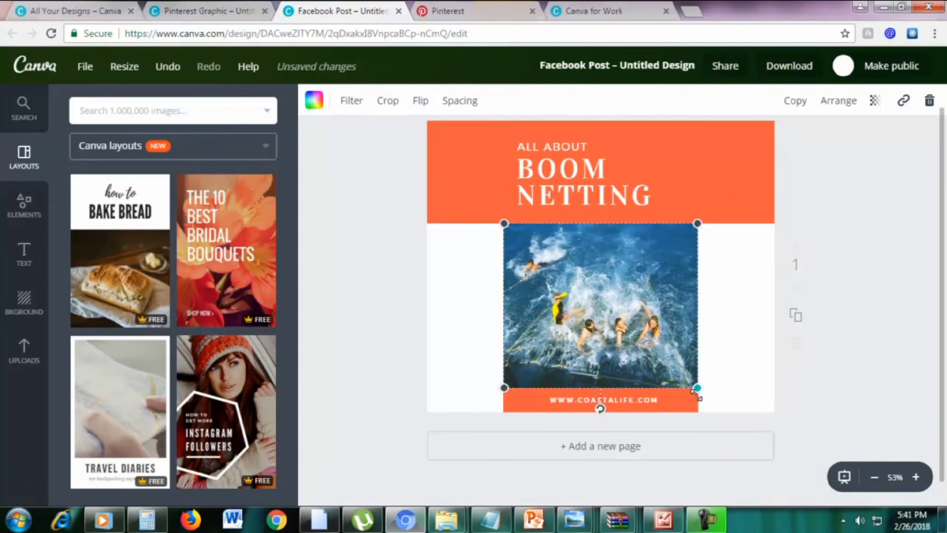
drag(705, 390, 802, 402)
drag(504, 405, 322, 441)
click(903, 275)
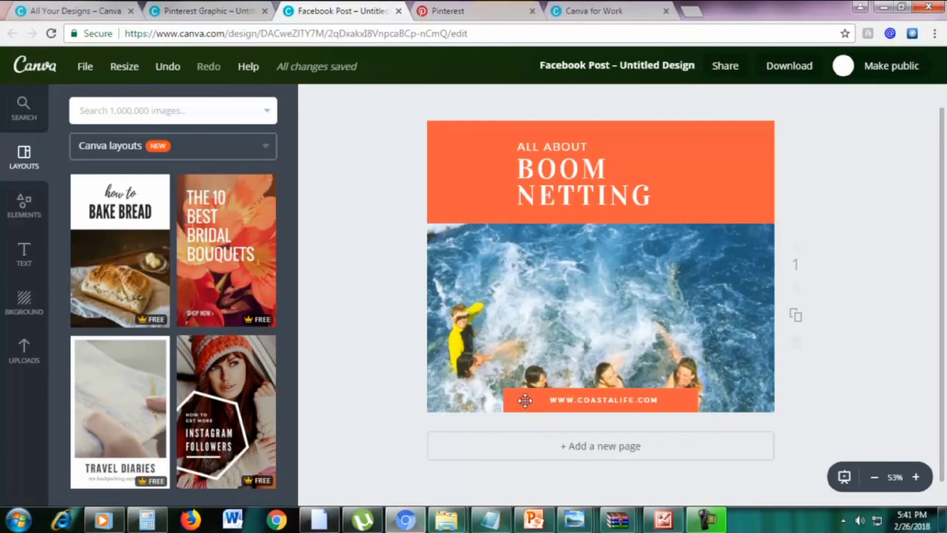
Widen the web-address bar to full width, then return to the pin and close the Facebook copy
click(525, 400)
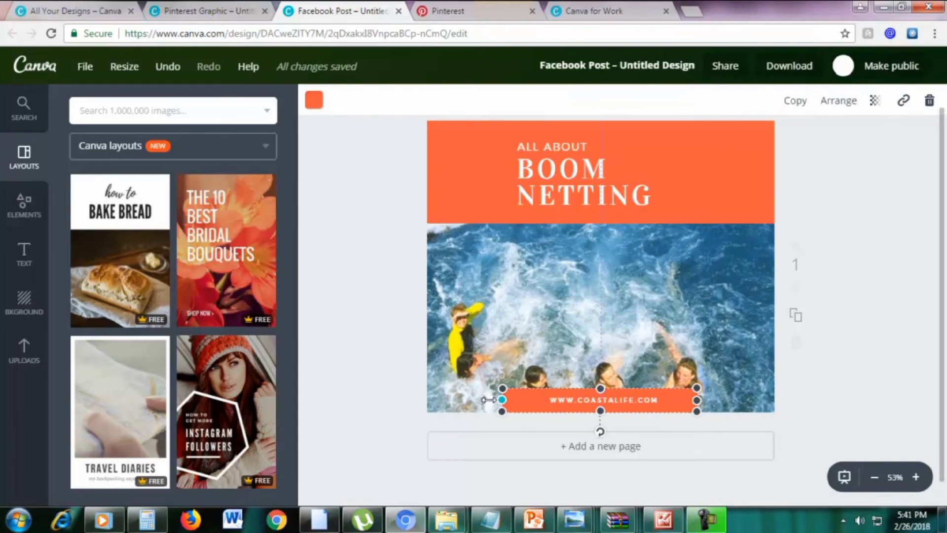
drag(503, 400, 416, 400)
drag(697, 400, 799, 400)
click(887, 313)
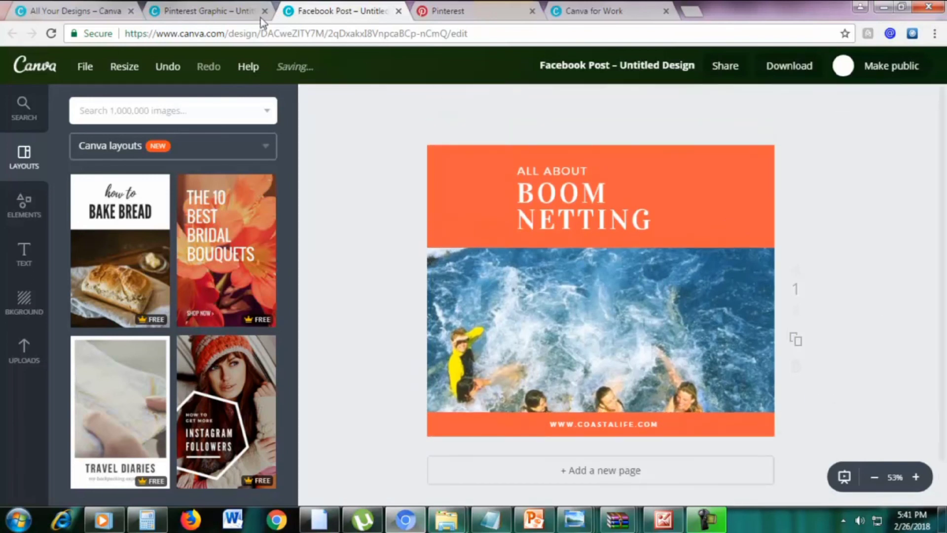
click(226, 7)
click(398, 11)
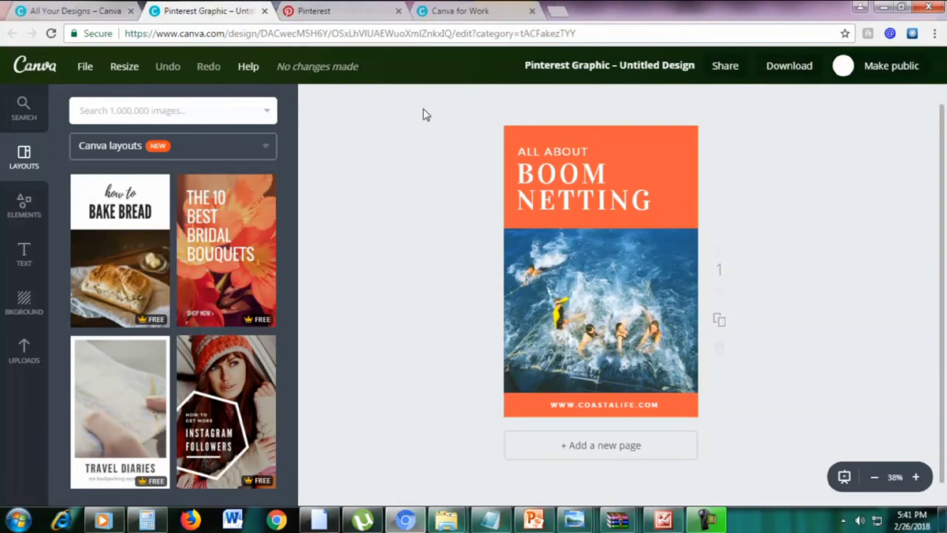
Browse the Resize format list, close it, and open the File menu showing 735 × 1102 px
click(120, 69)
scroll(277, 217, down, 3)
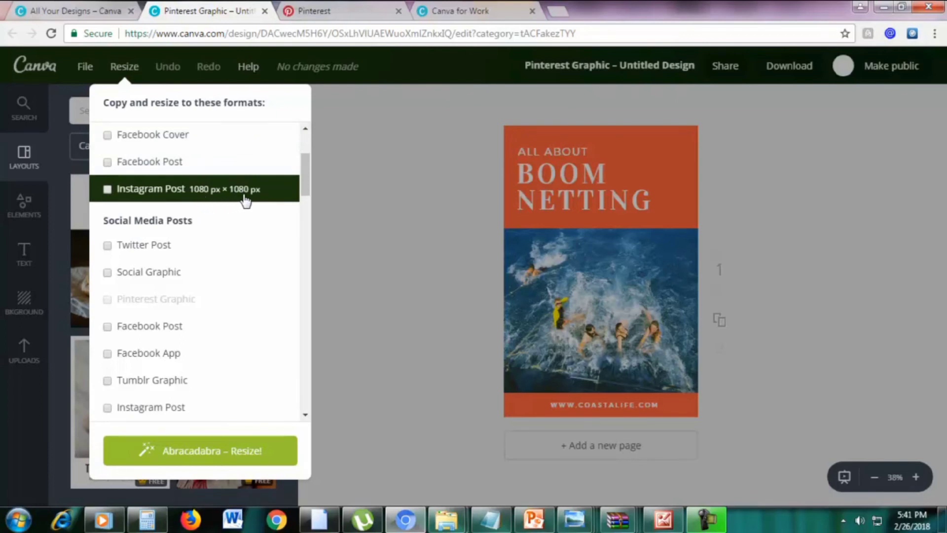
scroll(245, 203, down, 3)
scroll(245, 203, down, 3)
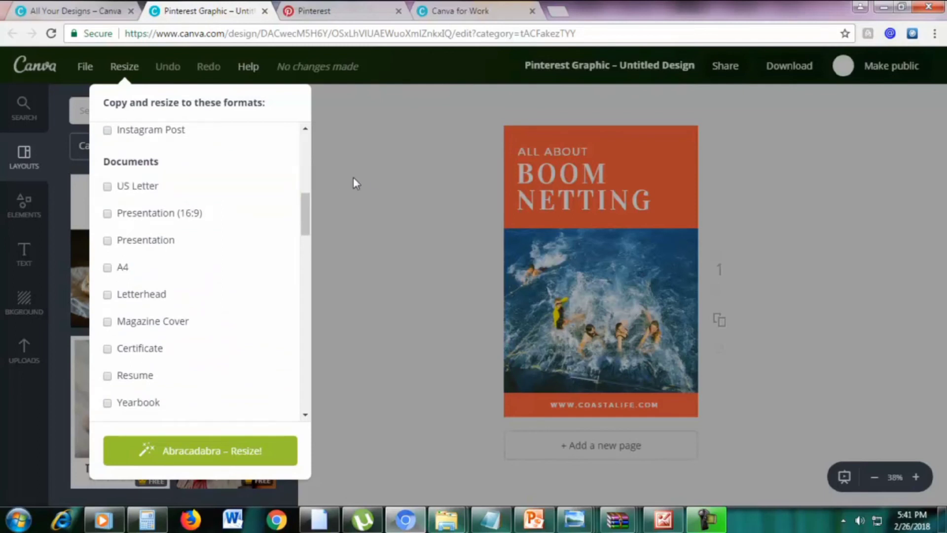
click(368, 184)
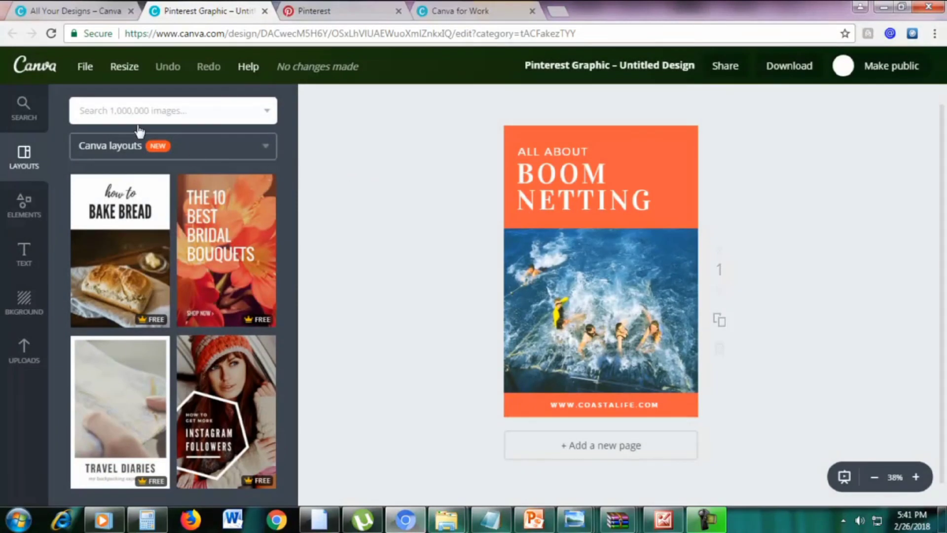
click(87, 70)
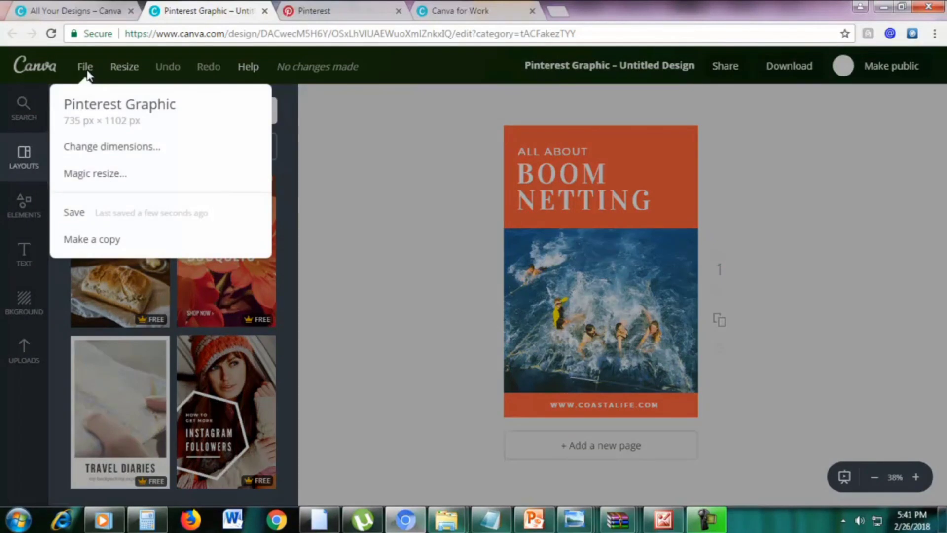
Resize the pin to custom dimensions of 441 × 1199 px after checking the required size in PowerPoint
click(134, 148)
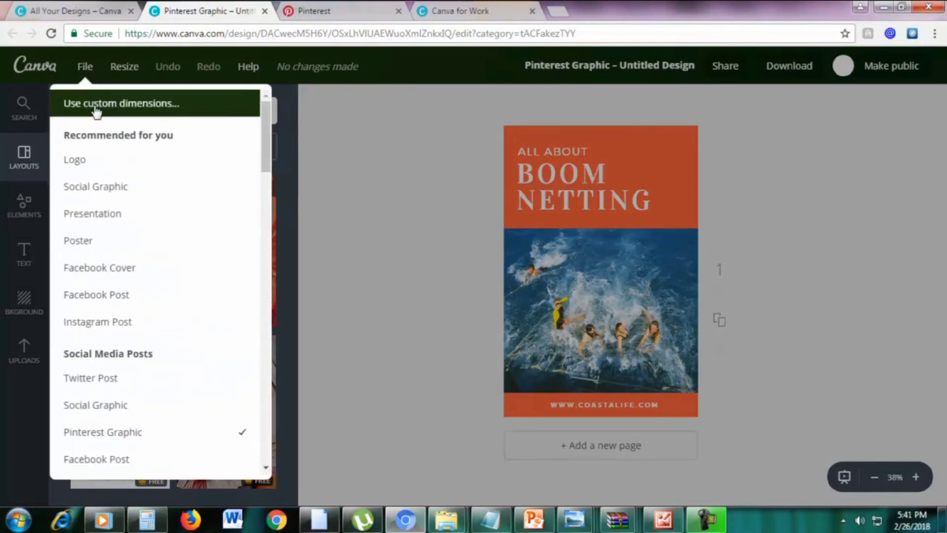
click(138, 112)
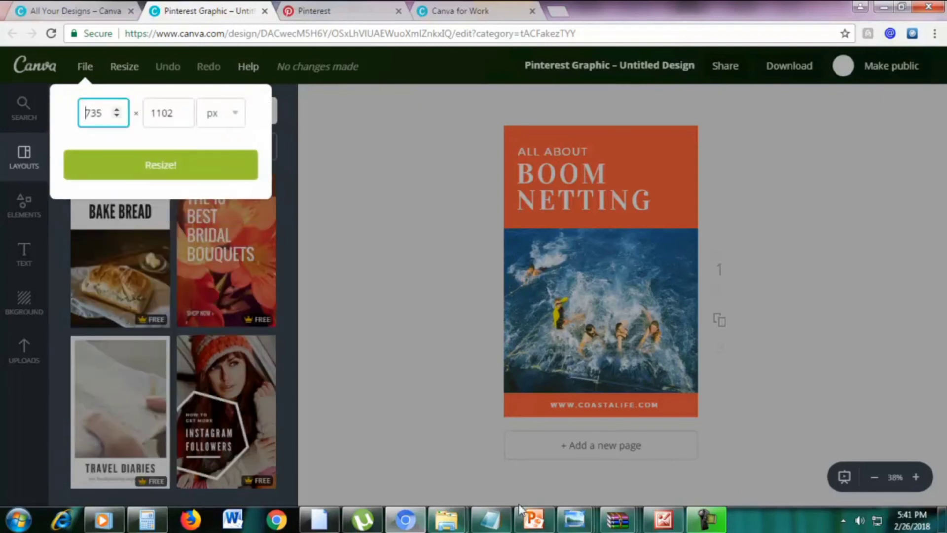
click(531, 519)
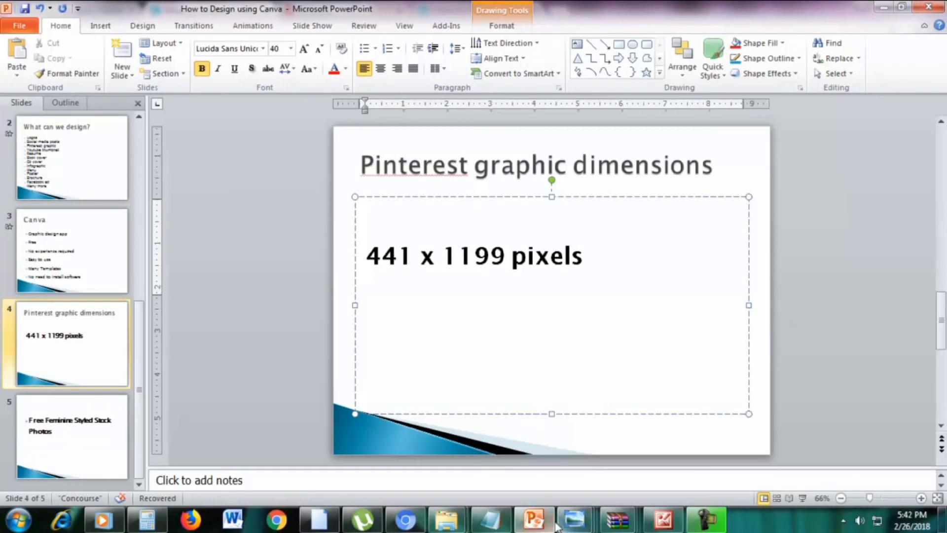
click(407, 525)
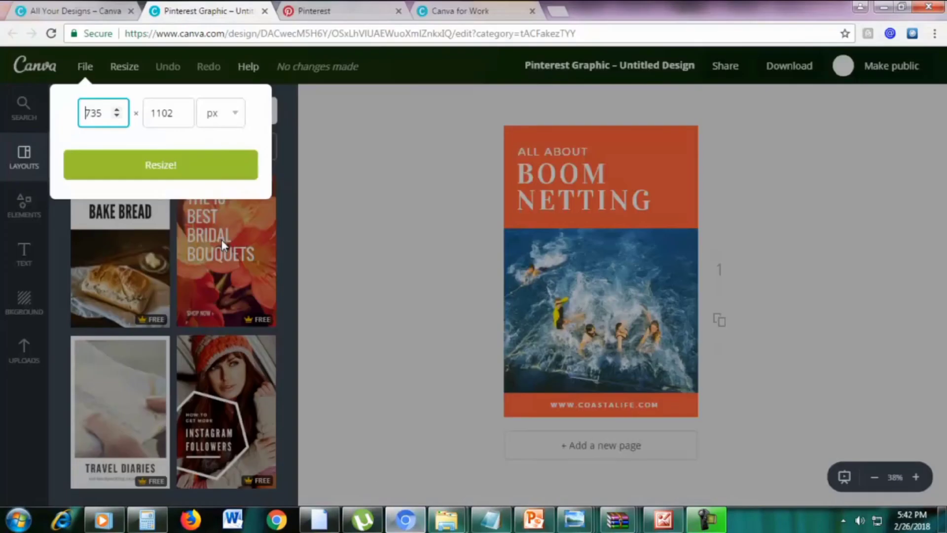
double_click(101, 115)
text(441)
double_click(162, 106)
text(1)
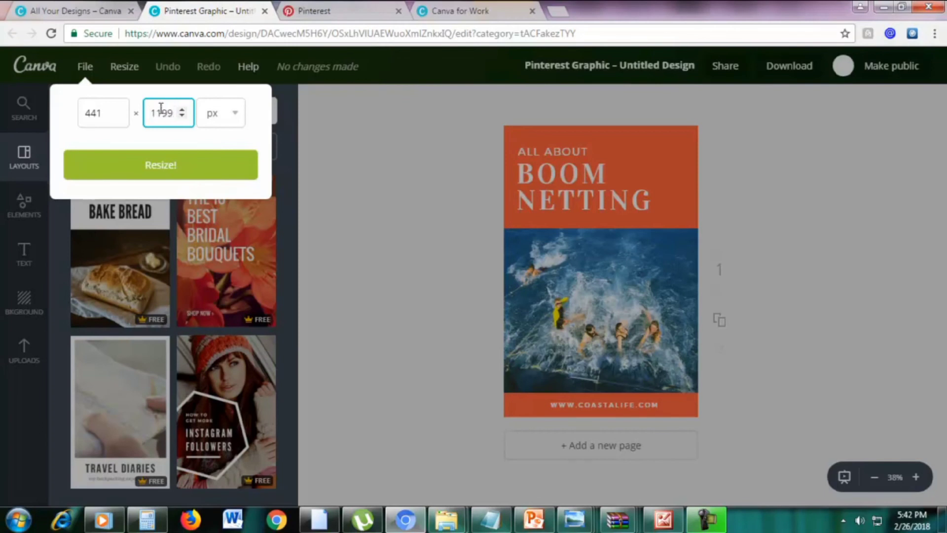
click(163, 166)
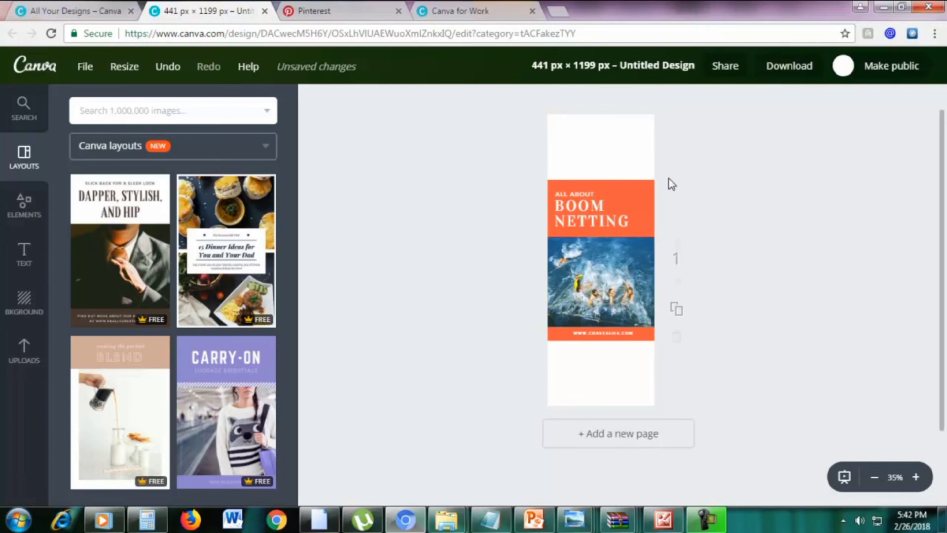
Enlarge the orange title band to the top and stretch the web-address bar down to the bottom edge
drag(651, 185, 801, 103)
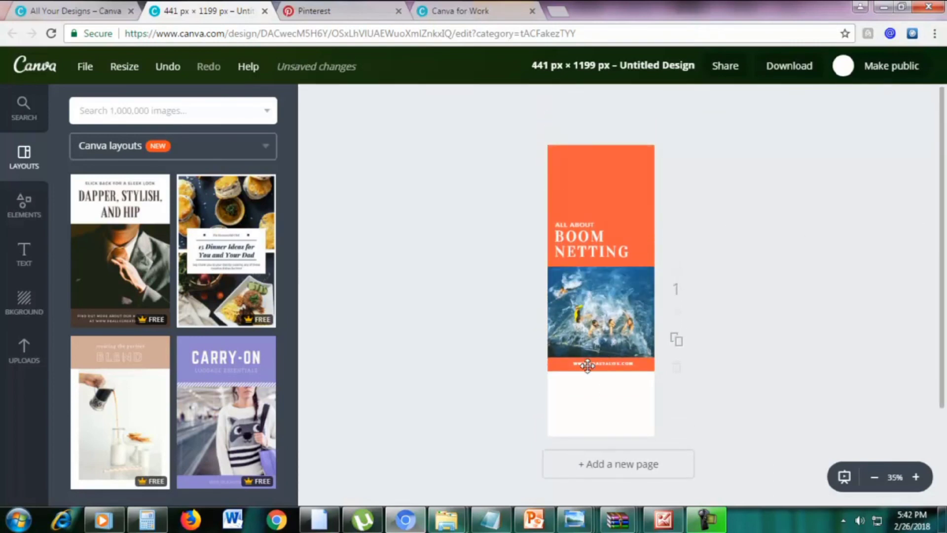
click(559, 370)
drag(548, 369, 146, 464)
drag(446, 419, 515, 423)
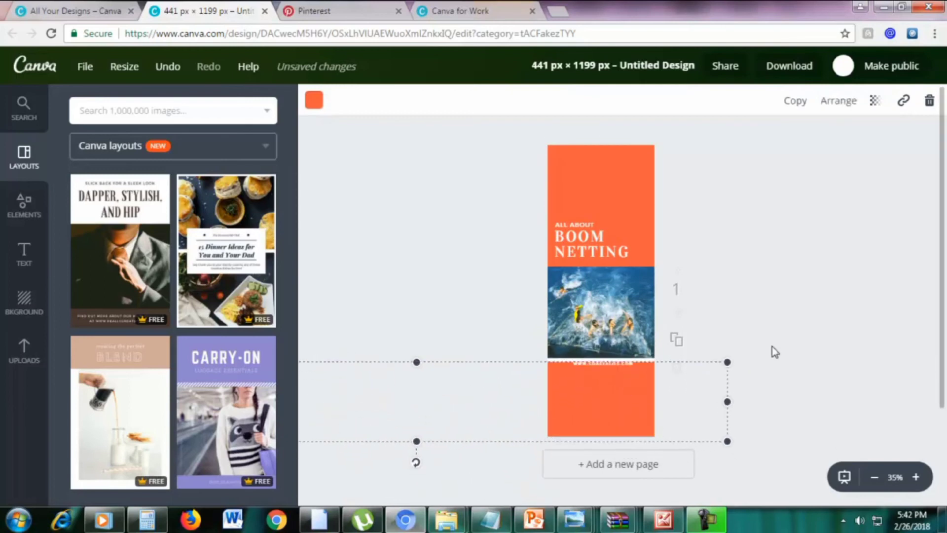
drag(727, 363, 787, 345)
click(829, 209)
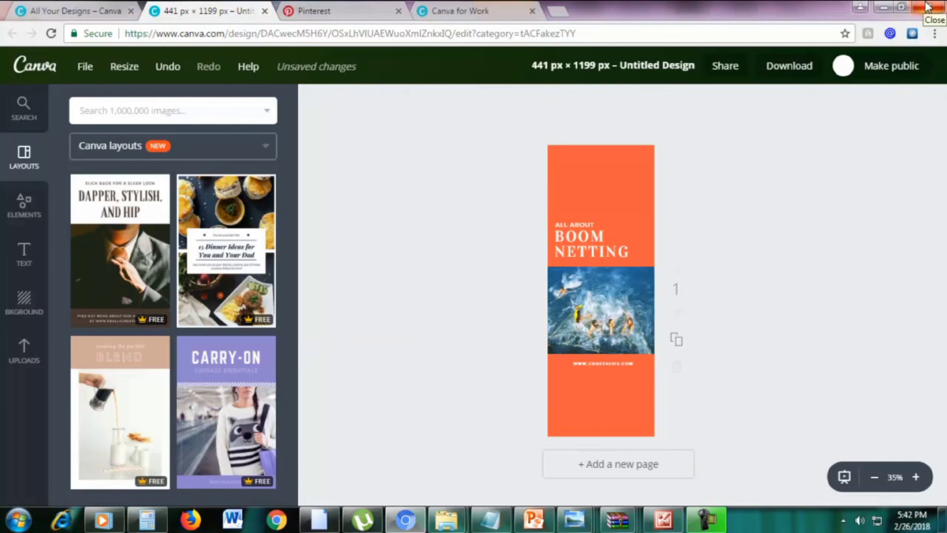
click(442, 8)
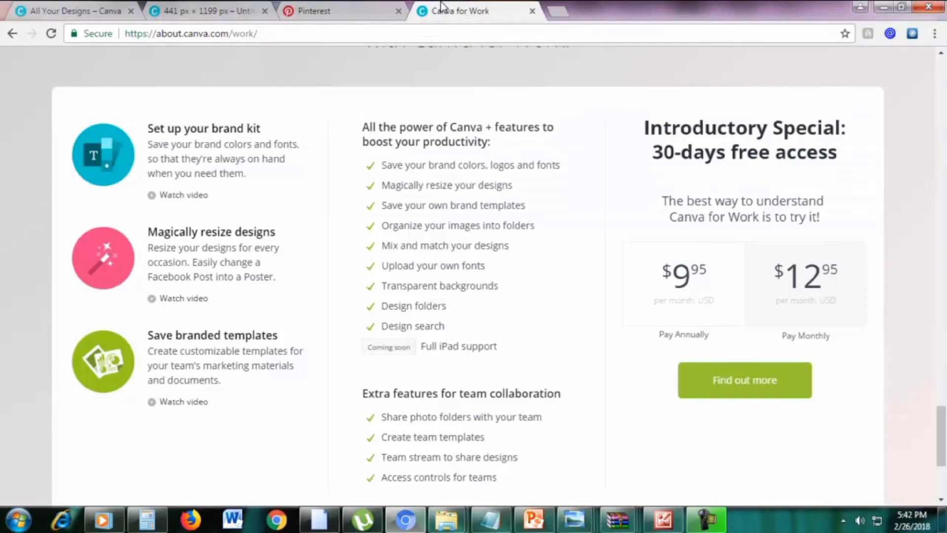
Switch back to the 441 px × 1199 px design tab
click(239, 7)
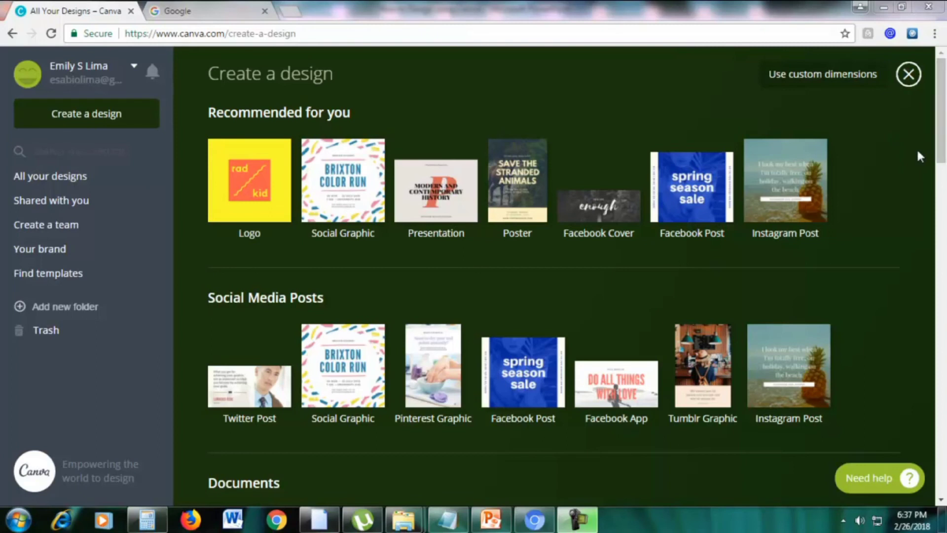
Start a blank YouTube Thumbnail from the Social Media & Email Headers section
drag(941, 153, 942, 400)
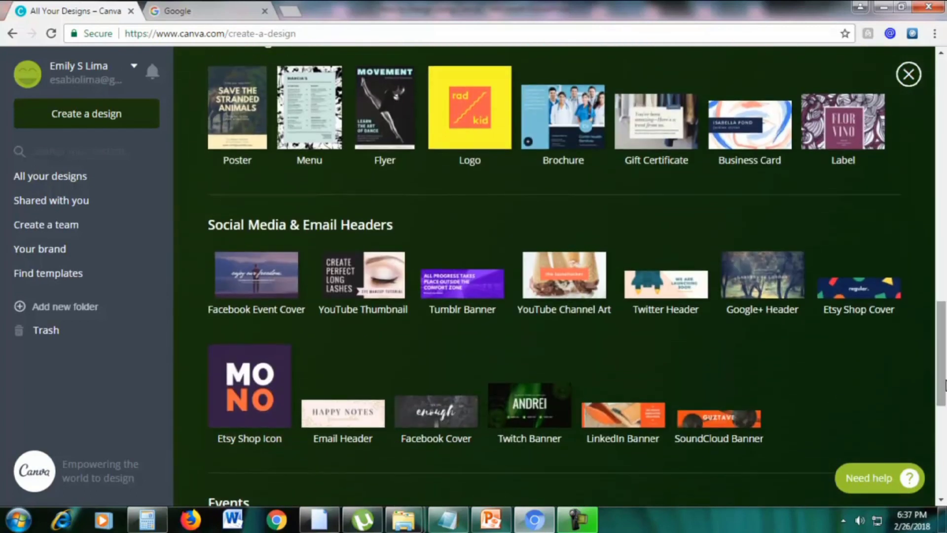
scroll(919, 339, down, 1)
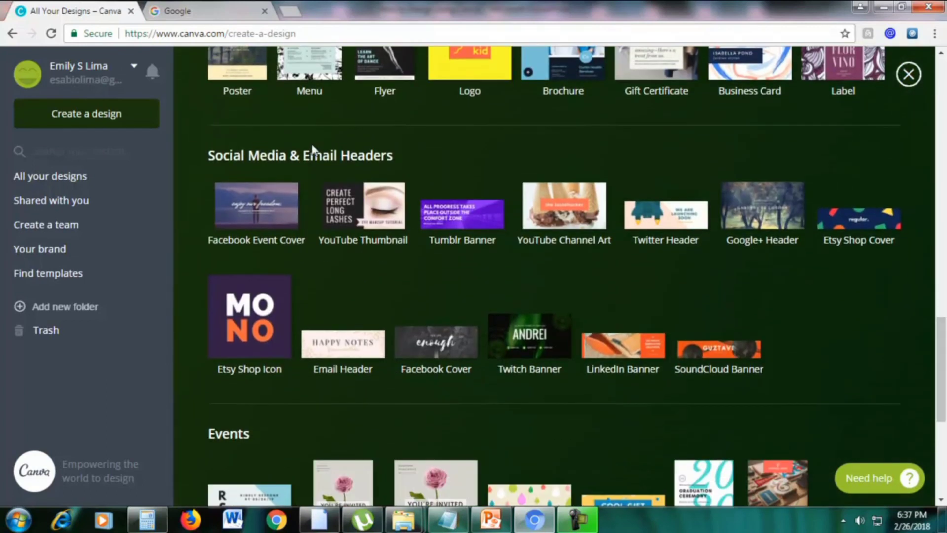
click(347, 204)
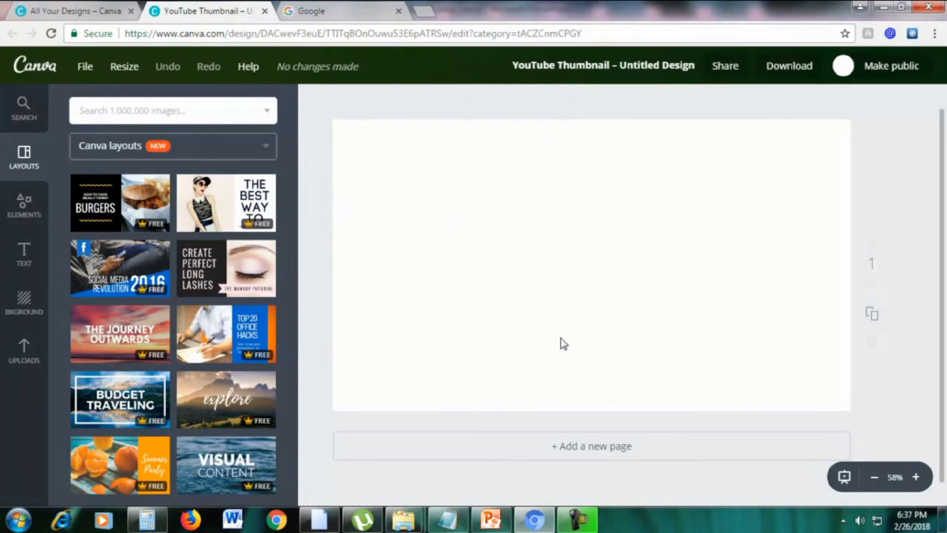
Present the Royalty Free Photos slide from the current slide and reveal the 'Why use them?' bullet
mouse_move(495, 524)
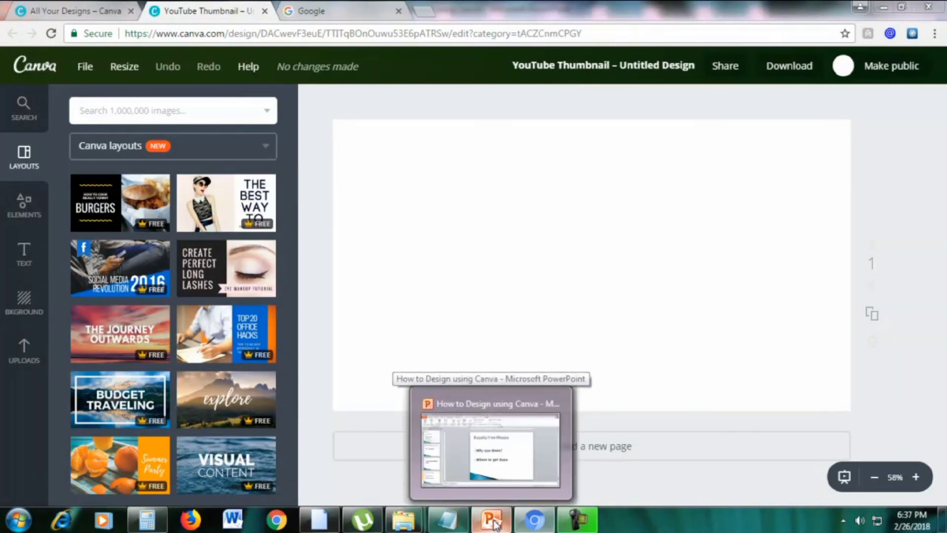
click(498, 473)
click(81, 70)
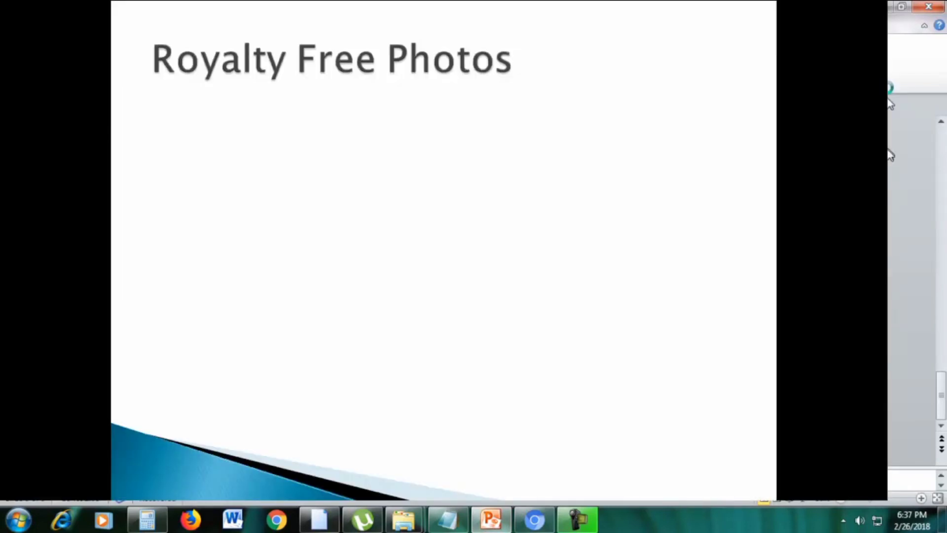
click(575, 338)
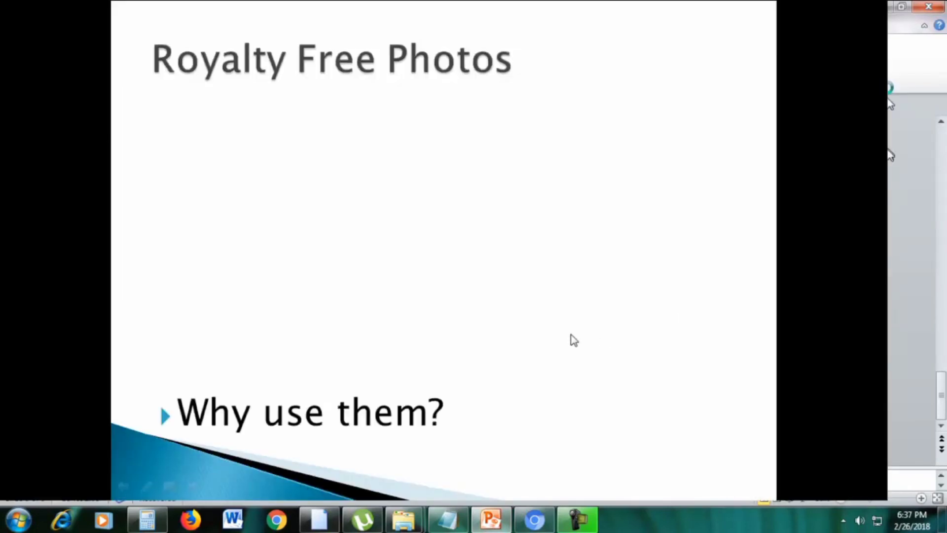
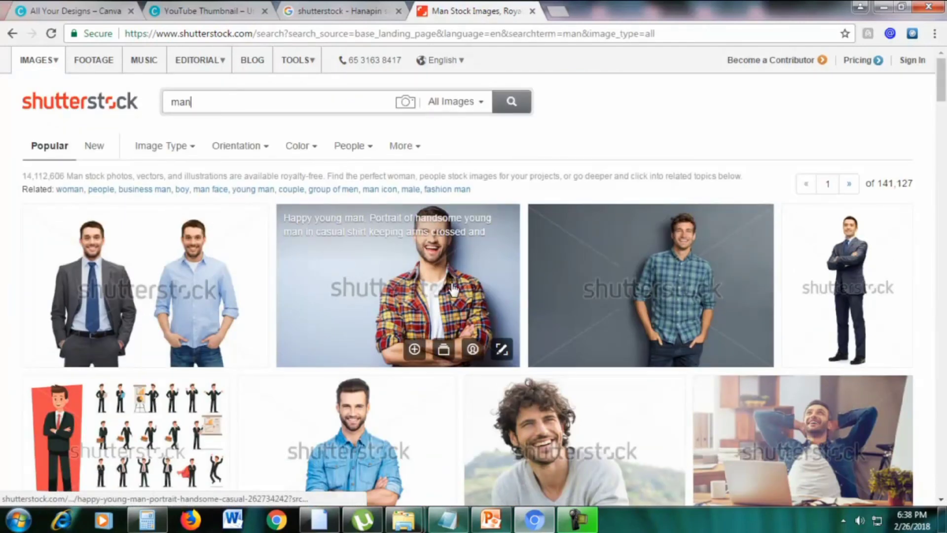
Open Shutterstock's Pricing page in a new tab and switch to it
scroll(414, 295, down, 1)
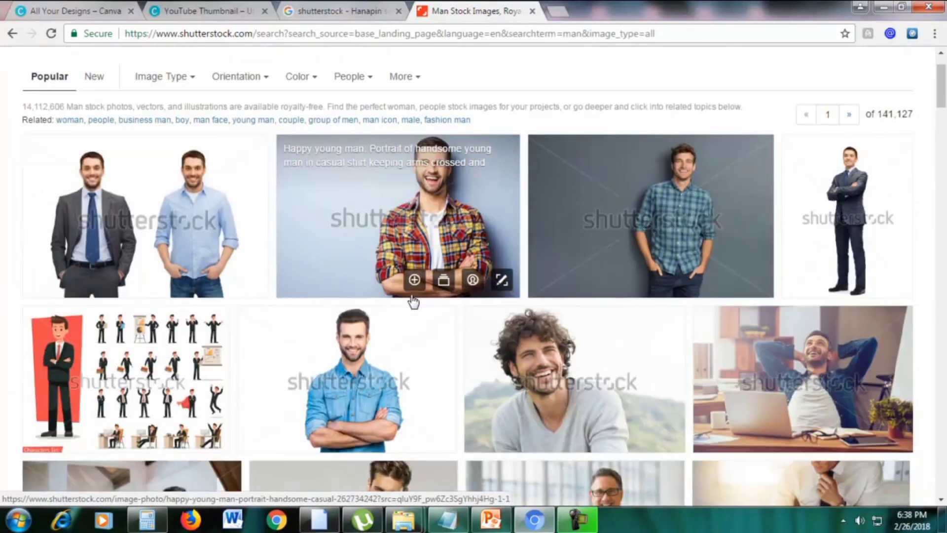
scroll(282, 304, down, 12)
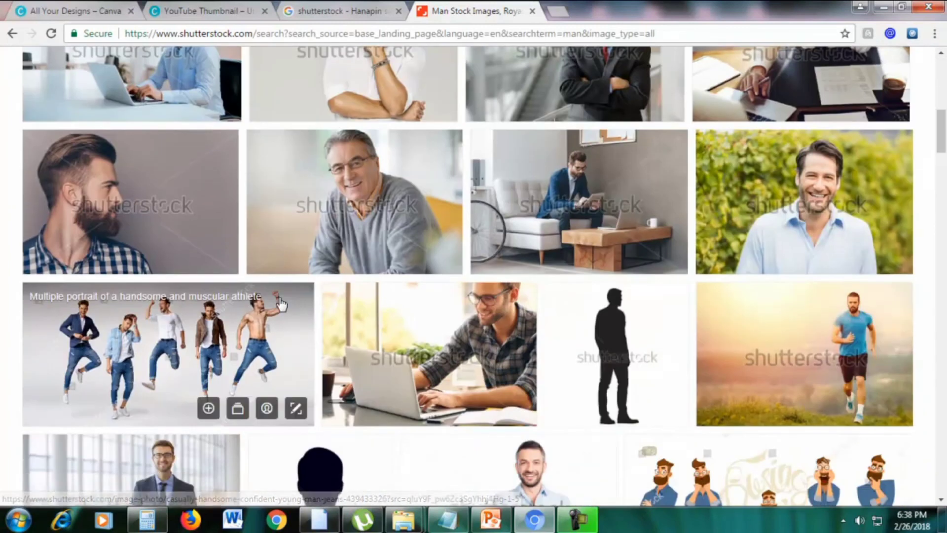
scroll(281, 305, up, 7)
scroll(281, 304, up, 8)
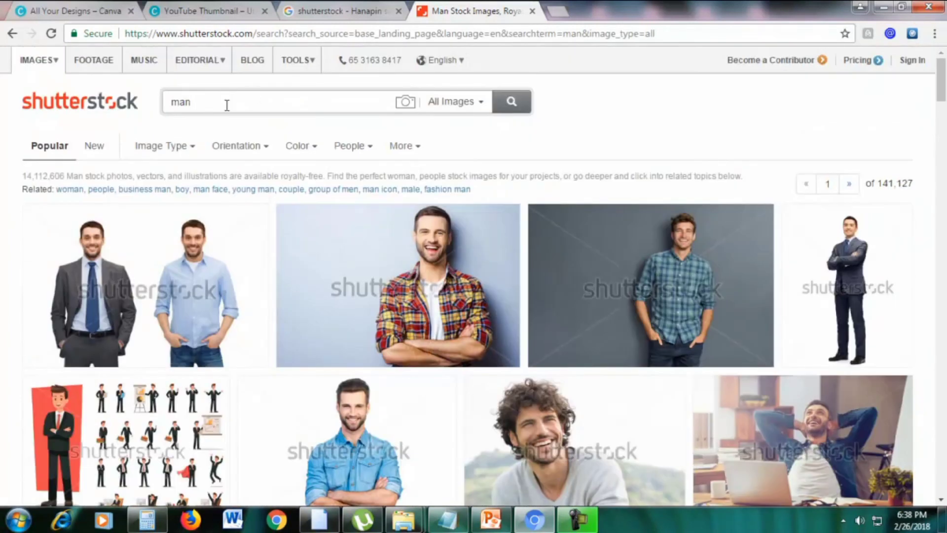
right_click(858, 61)
click(789, 69)
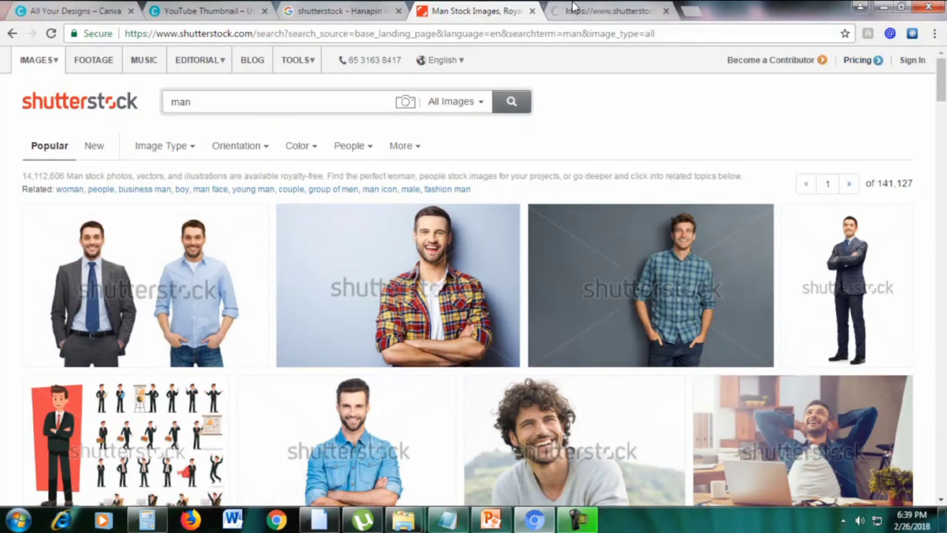
click(574, 8)
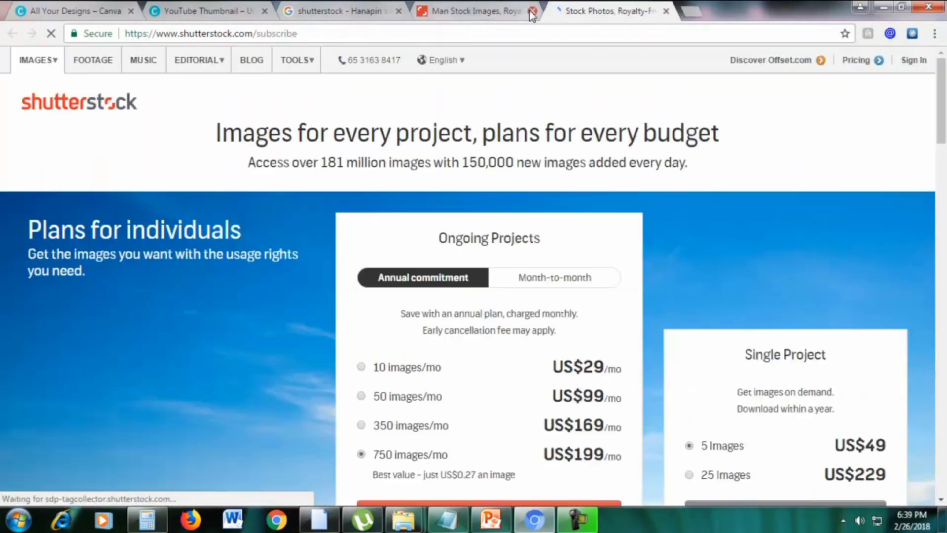
Switch the individual plans to month-to-month pricing and review the prices
scroll(718, 182, down, 2)
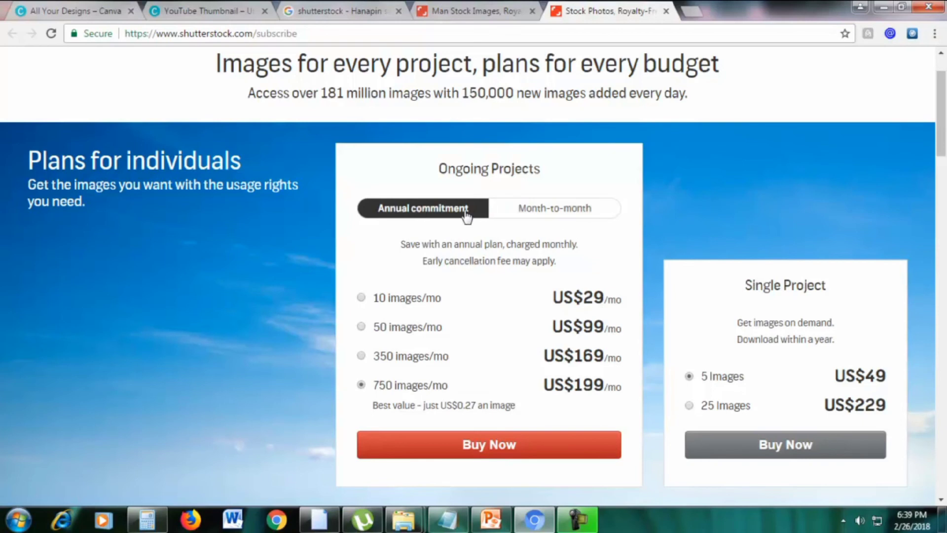
click(533, 211)
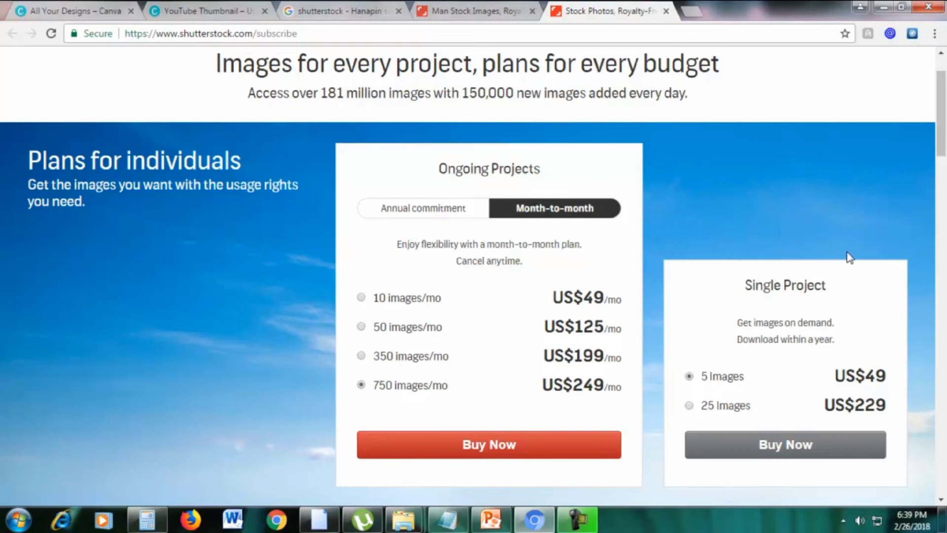
scroll(849, 258, down, 1)
scroll(785, 267, up, 1)
Close both Shutterstock tabs and search Google for 'pond5'
click(667, 11)
click(532, 11)
triple_click(386, 83)
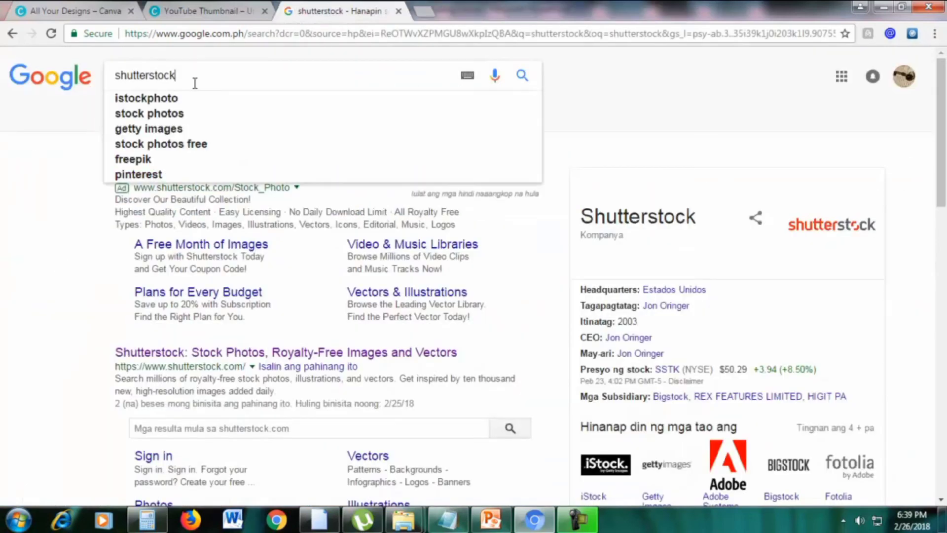
text(pond)
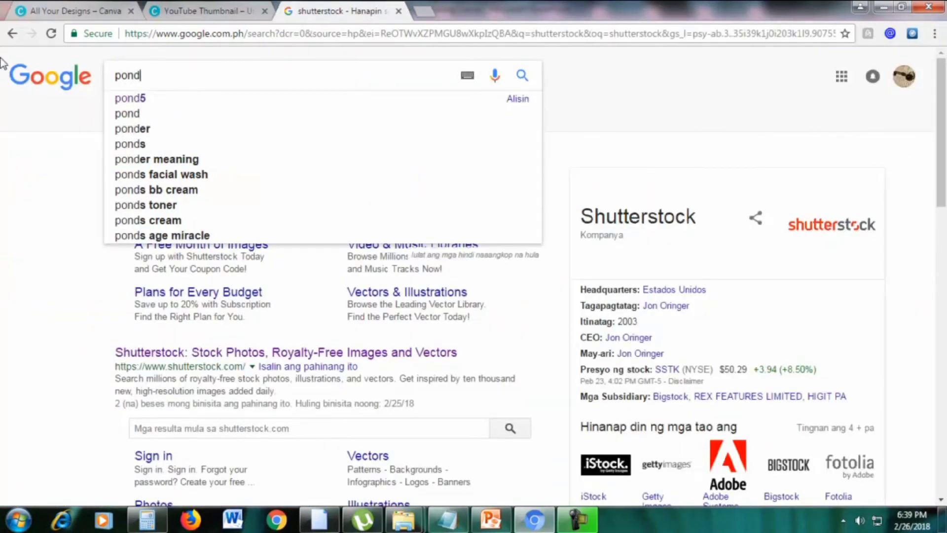
text(5)
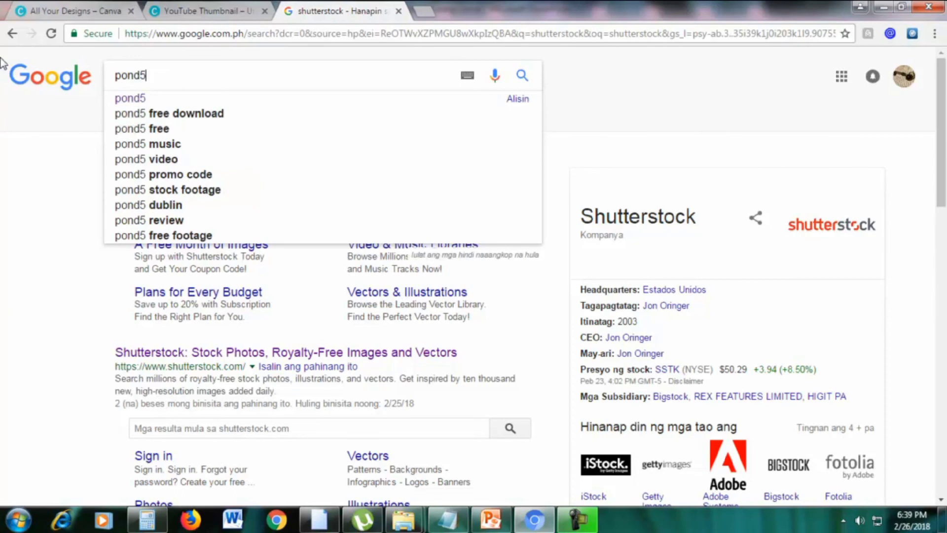
key(Return)
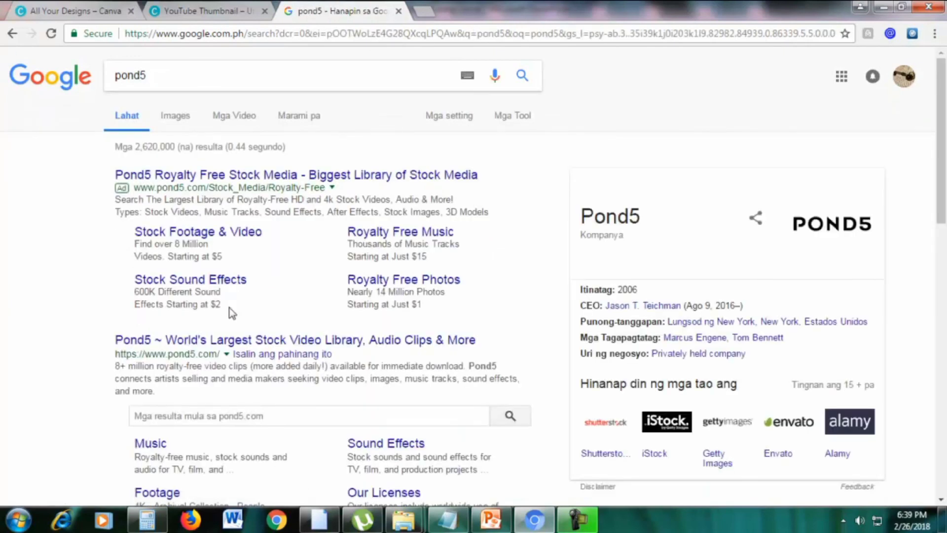
Open the Pond5 site in a new tab and browse its homepage
right_click(247, 345)
click(296, 353)
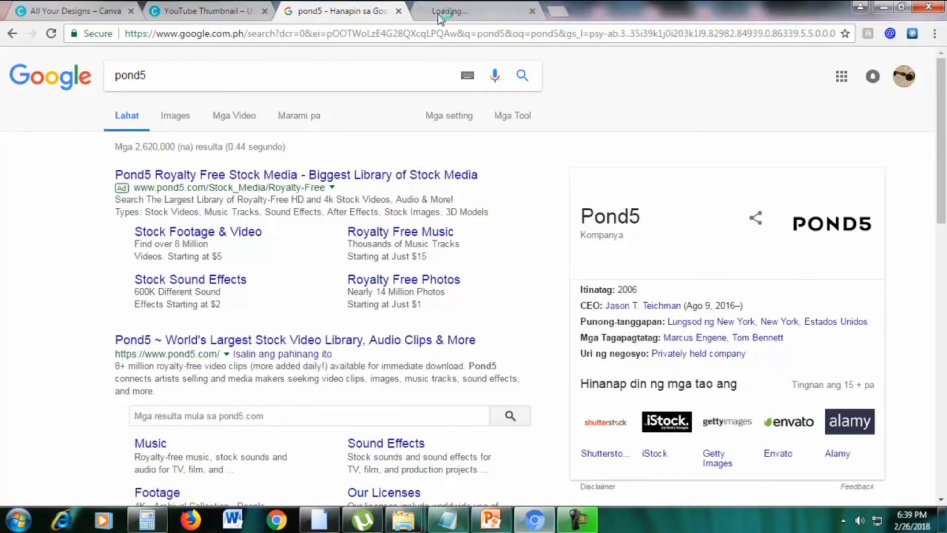
click(448, 9)
click(380, 10)
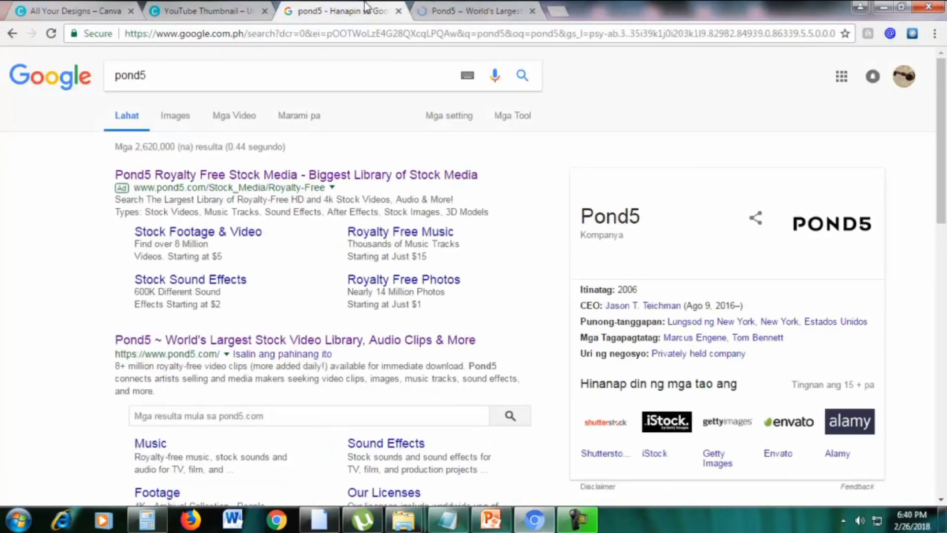
click(461, 7)
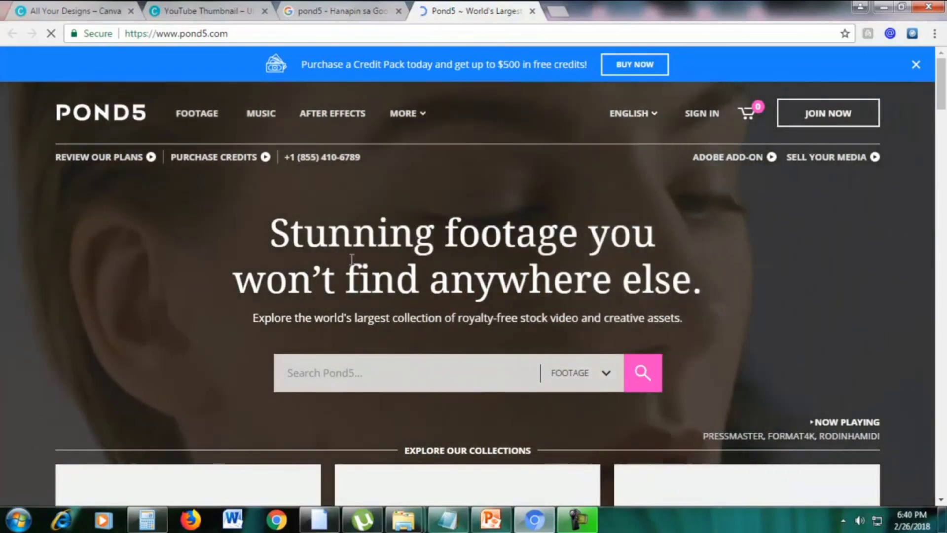
scroll(942, 177, down, 10)
scroll(943, 176, down, 15)
scroll(943, 182, up, 10)
scroll(944, 183, up, 2)
scroll(943, 198, down, 3)
scroll(940, 212, down, 4)
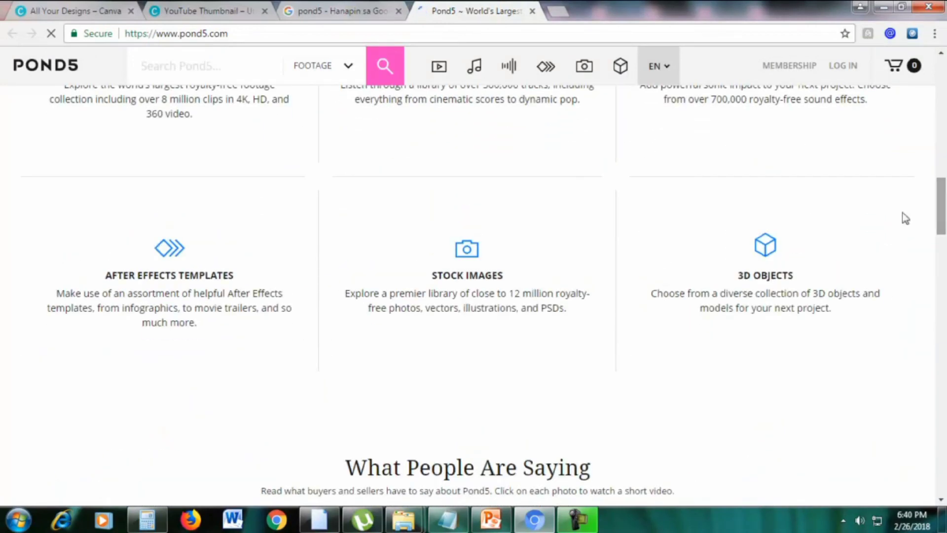
Go to Pond5's Stock Images and search for 'office'
click(464, 254)
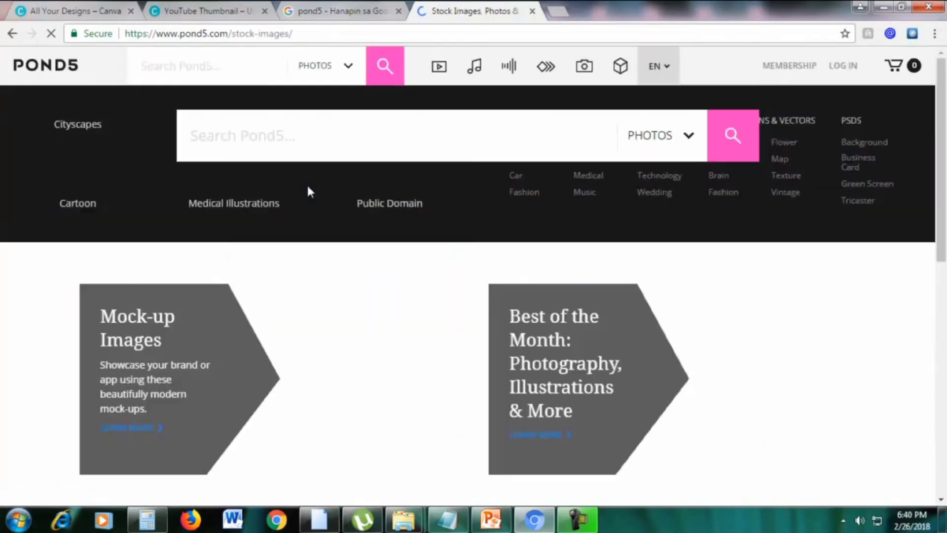
scroll(403, 207, down, 4)
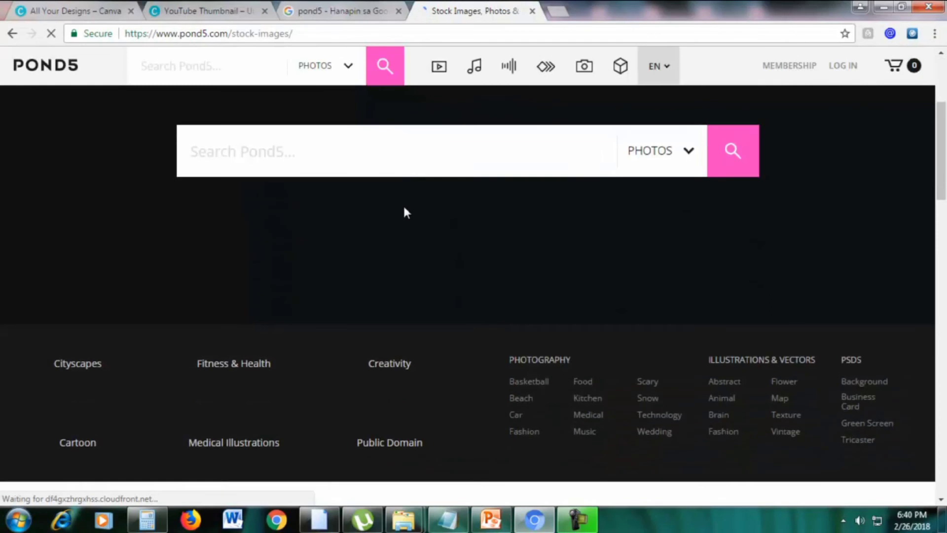
scroll(403, 207, up, 4)
click(376, 356)
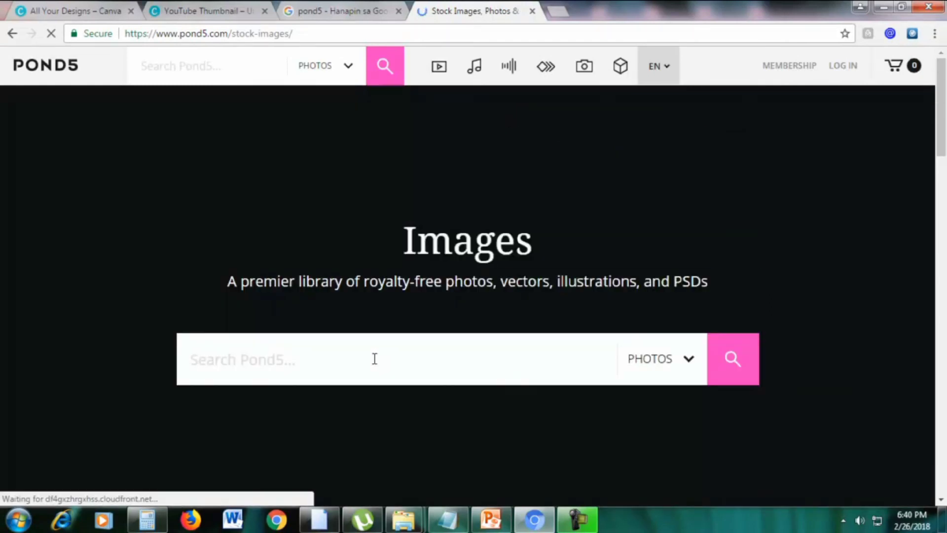
text(office)
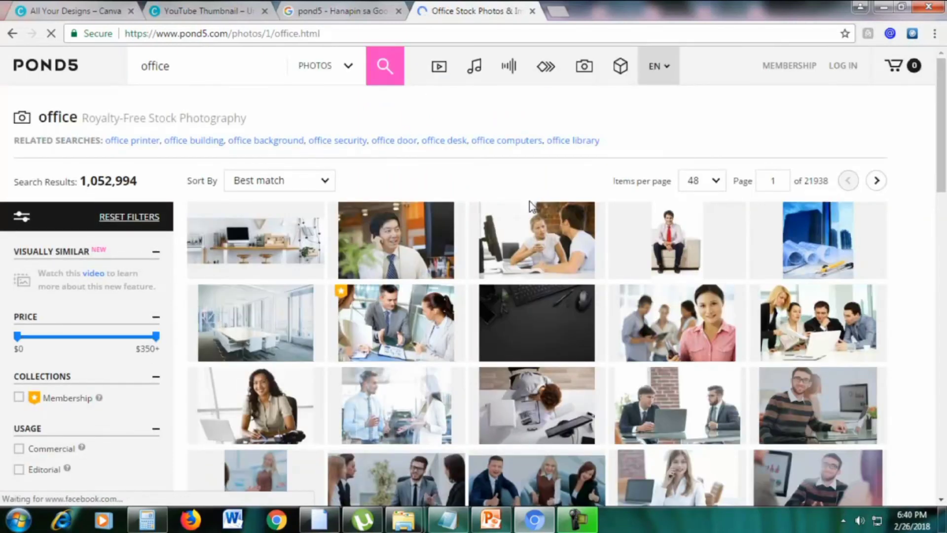
scroll(520, 290, down, 2)
scroll(487, 258, up, 2)
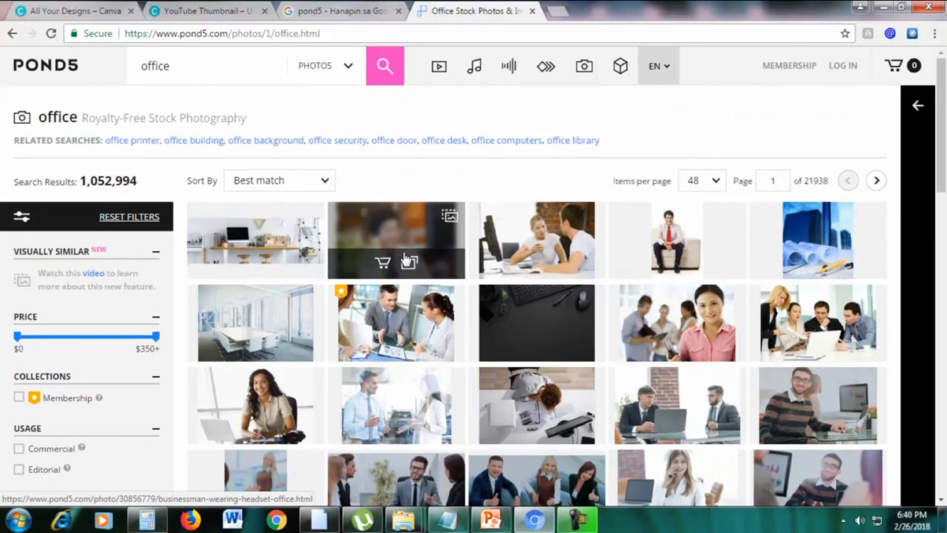
Open the businessman-with-headset photo and compare the XL and L ($28) dimensions
click(400, 245)
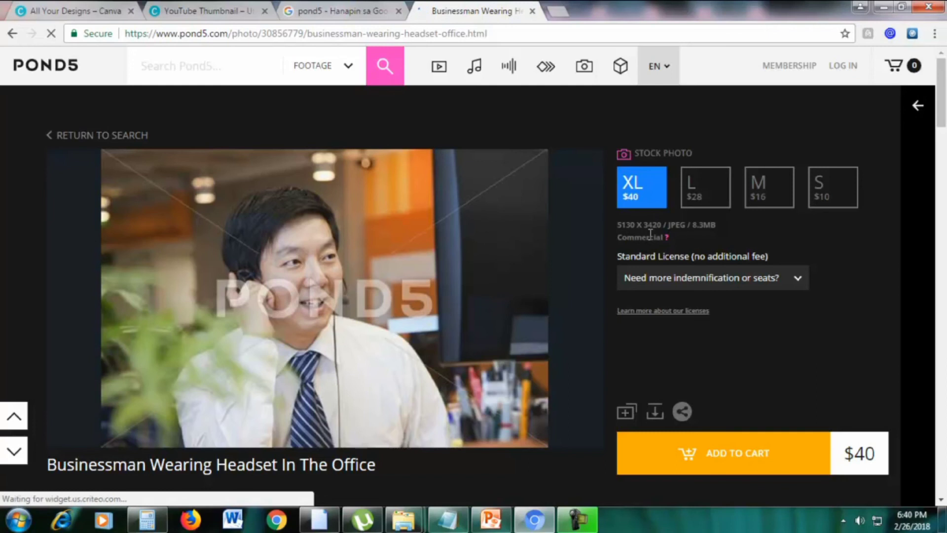
drag(663, 225, 616, 225)
click(786, 231)
click(708, 192)
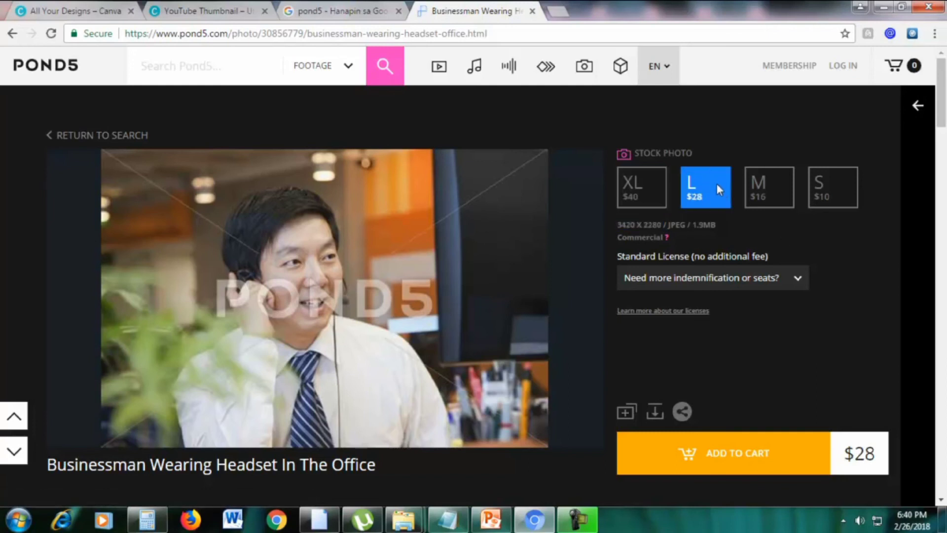
drag(616, 225, 665, 227)
click(651, 227)
Check the M ($16) and S ($10) sizes, then close the Pond5 photo tab
click(767, 199)
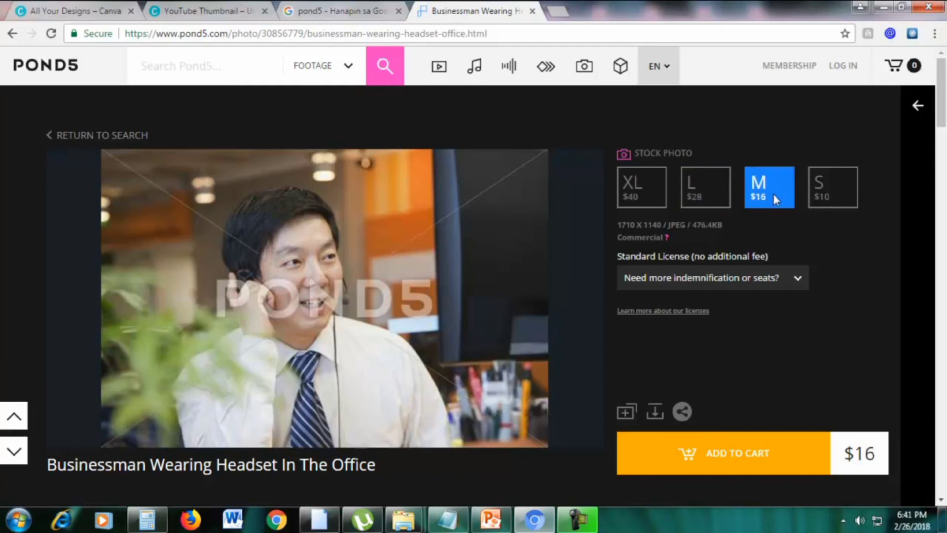
click(827, 191)
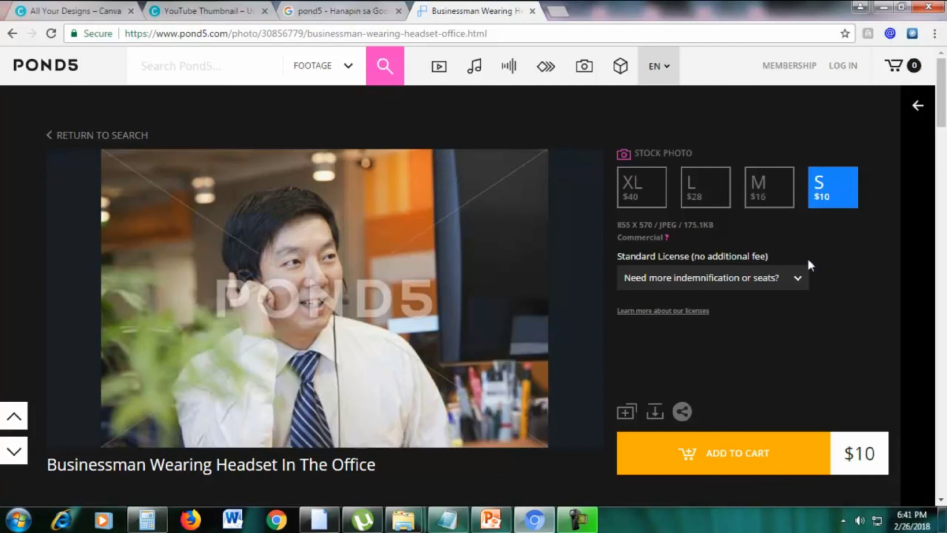
scroll(679, 321, down, 4)
scroll(417, 367, up, 4)
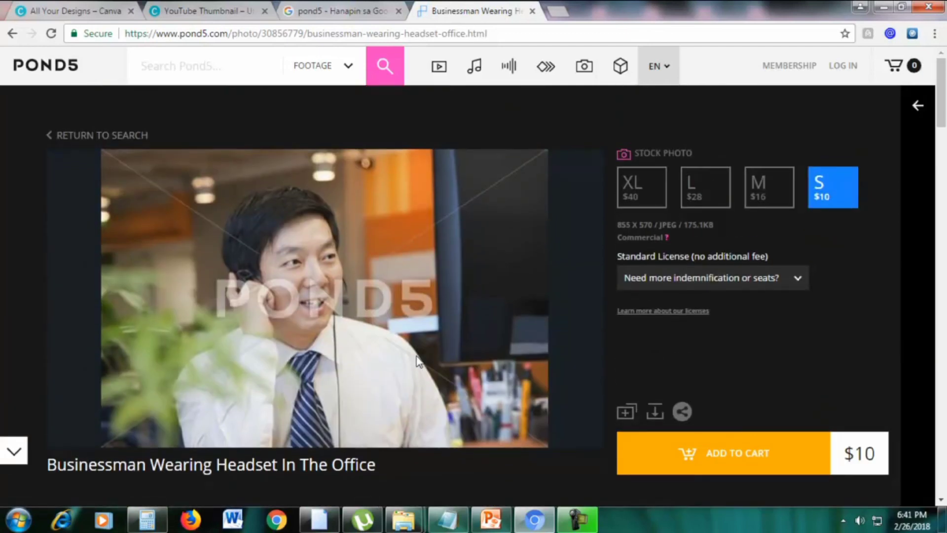
click(533, 12)
triple_click(372, 73)
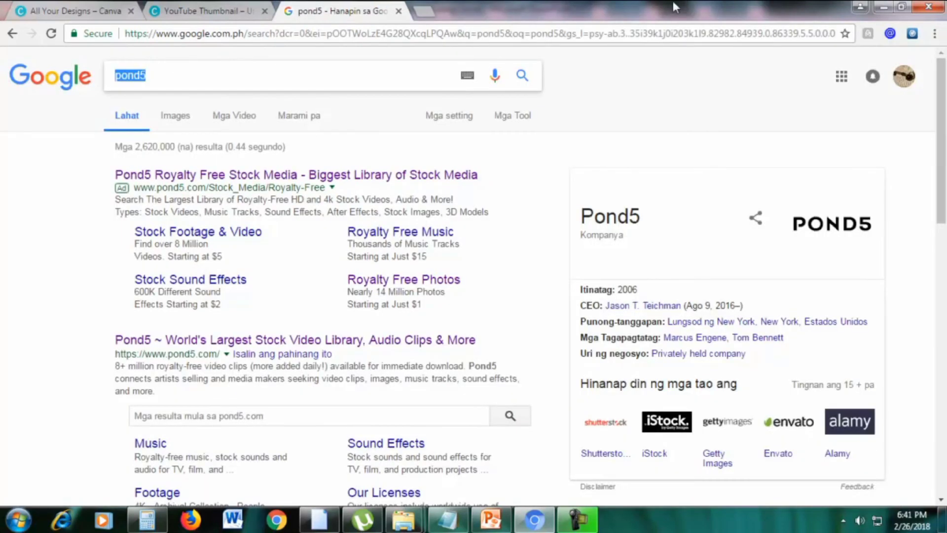
Go to google.com and search for 'pixabay'
click(571, 38)
text(google.com)
key(Return)
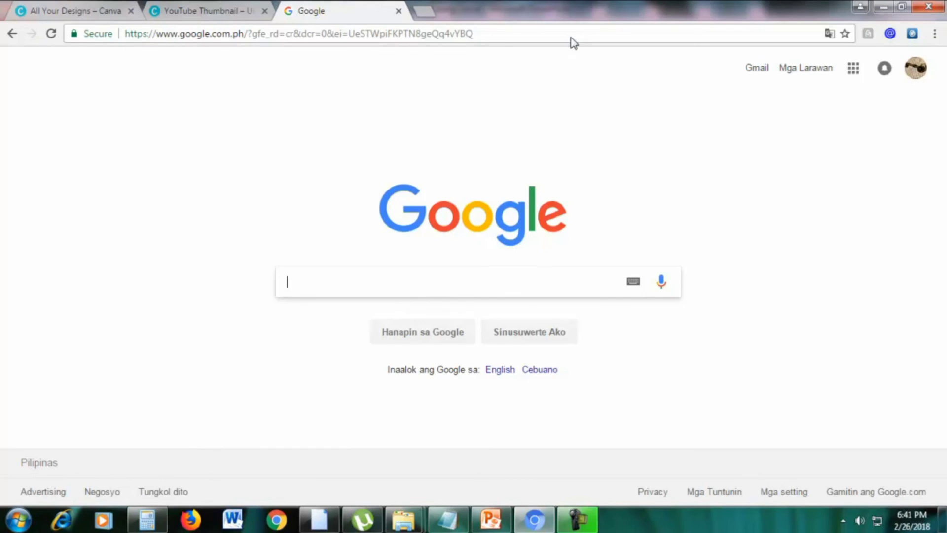
text(pixabaya)
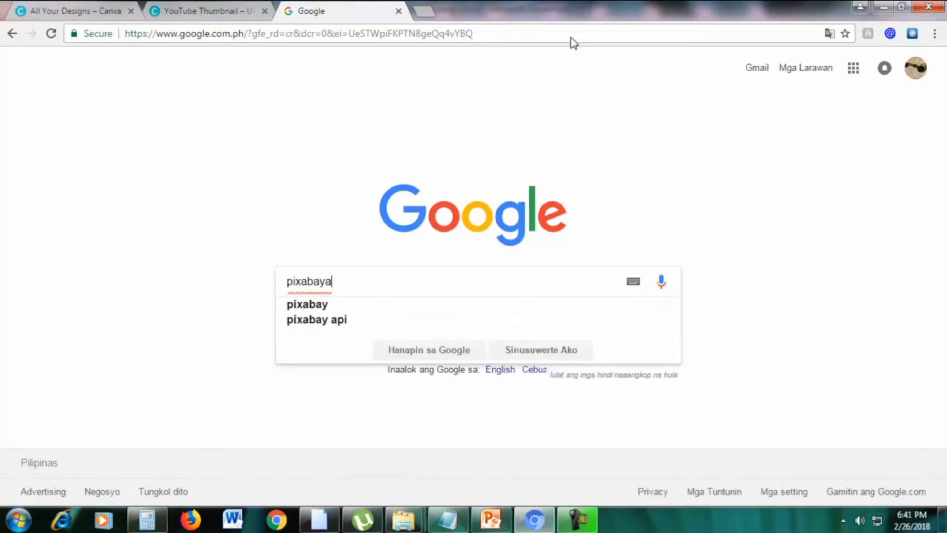
key(BackSpace)
key(Return)
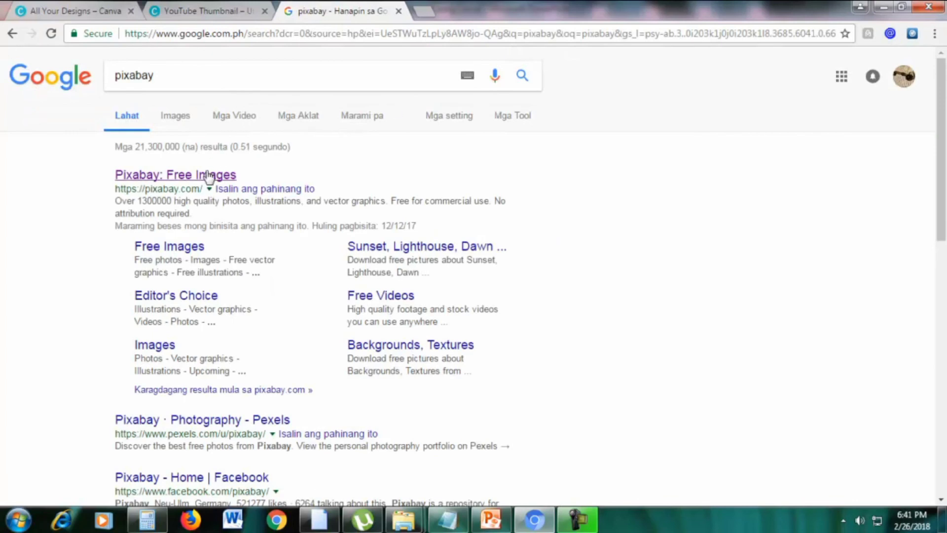
Open Pixabay: Free Images and search for 'woman'
click(181, 177)
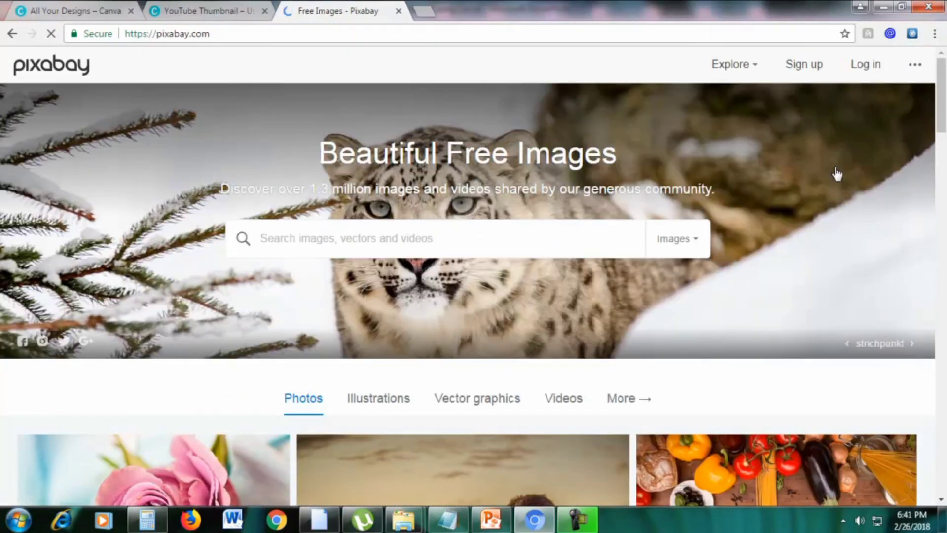
scroll(834, 192, down, 4)
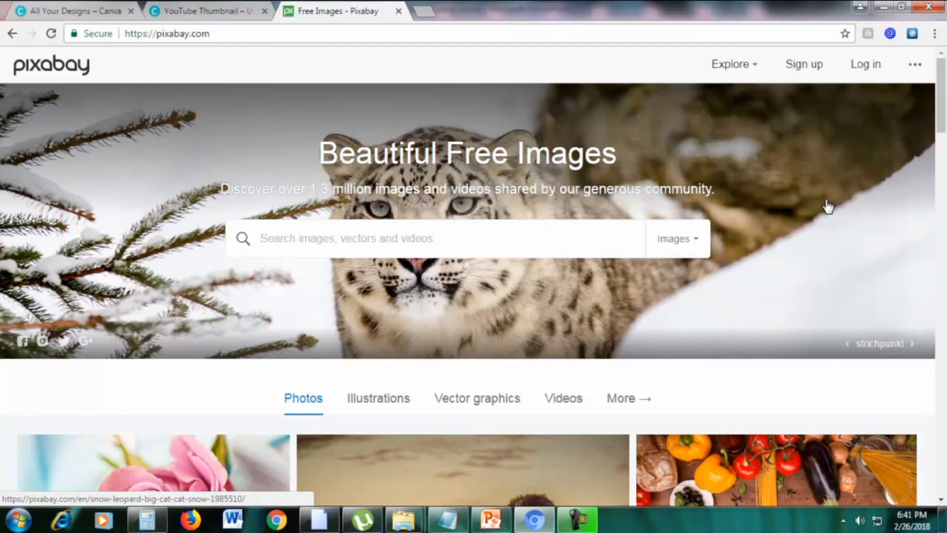
scroll(747, 214, down, 4)
scroll(747, 214, up, 5)
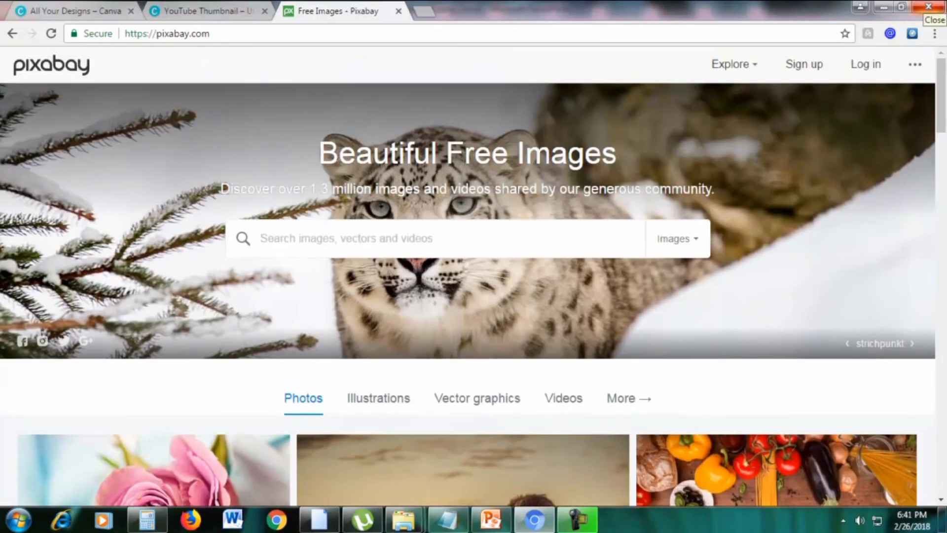
text(womna)
key(BackSpace)
text(an)
key(Return)
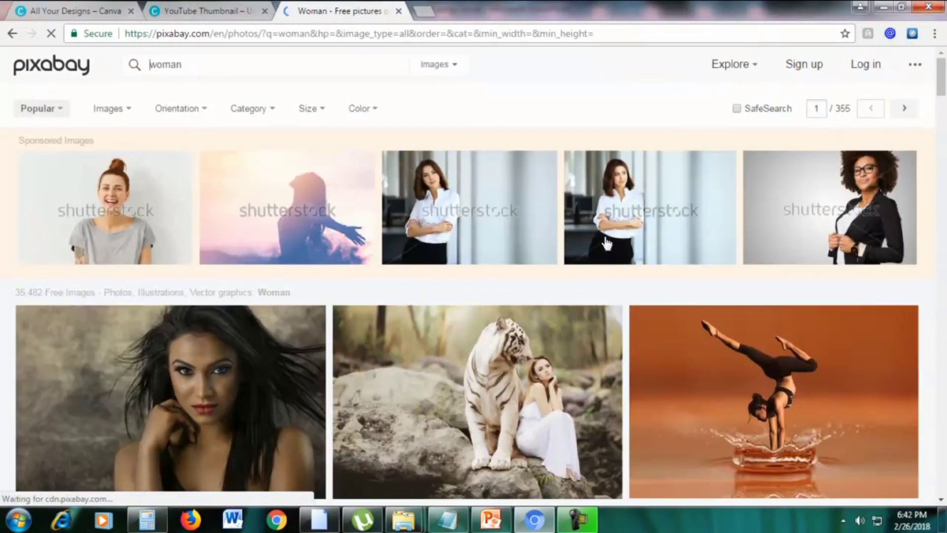
Open the fashion woman portrait's page and review its free commercial-use licence
scroll(607, 243, down, 2)
mouse_move(943, 105)
mouse_down()
mouse_move(945, 153)
mouse_move(945, 97)
mouse_up()
scroll(474, 276, down, 1)
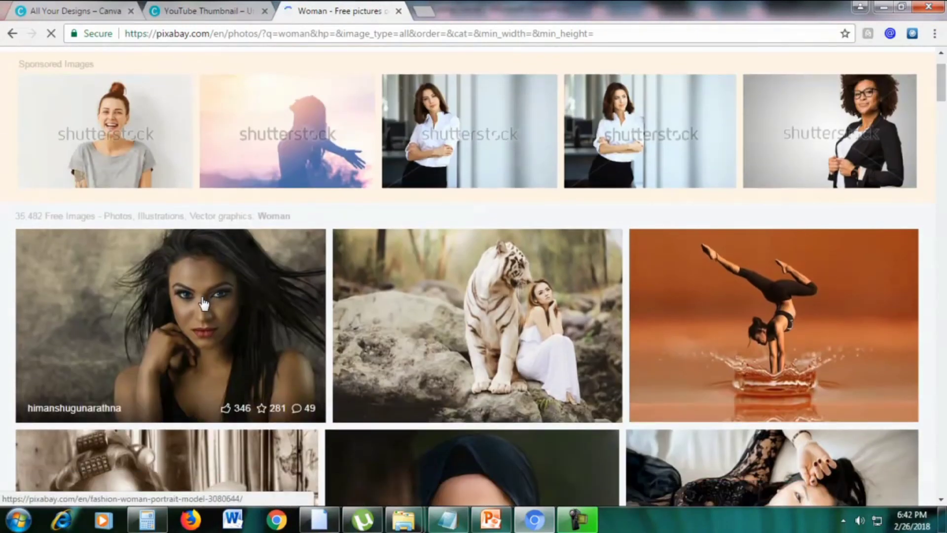
click(225, 287)
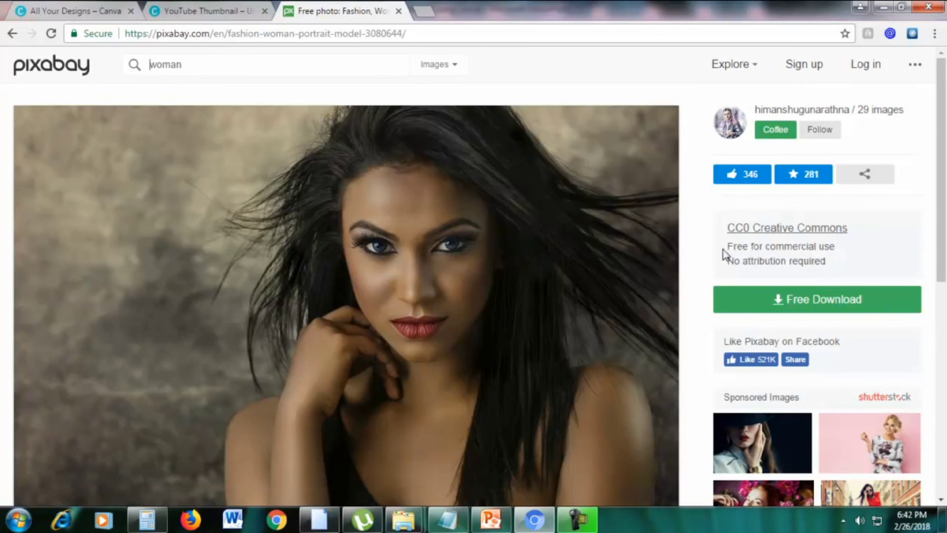
drag(727, 247, 839, 246)
click(839, 248)
scroll(366, 291, down, 8)
scroll(364, 299, up, 8)
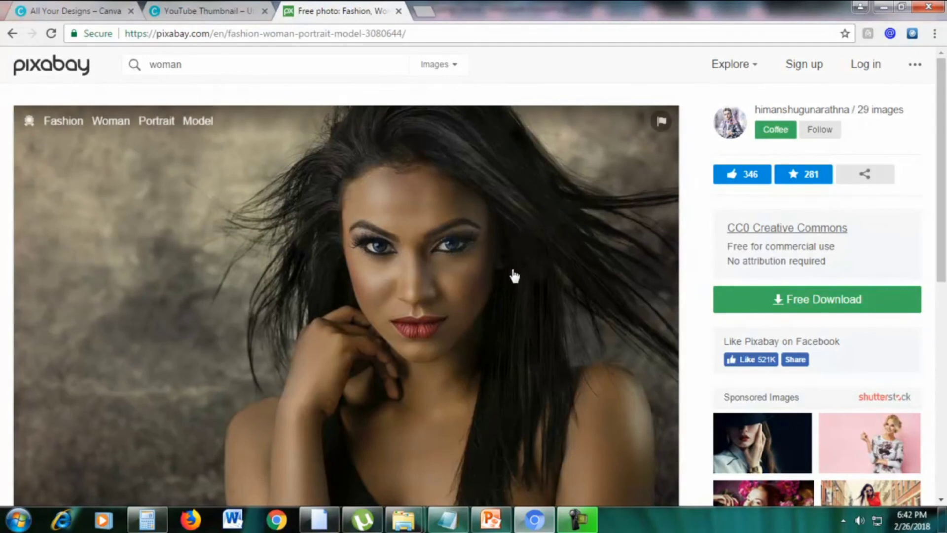
Download the portrait at 1280×799, passing the not-a-robot check
click(802, 301)
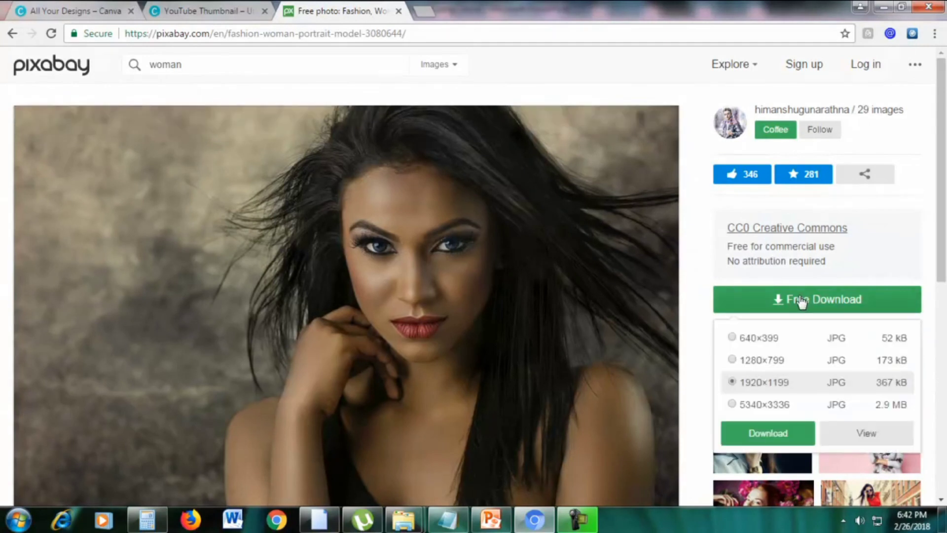
scroll(799, 300, down, 1)
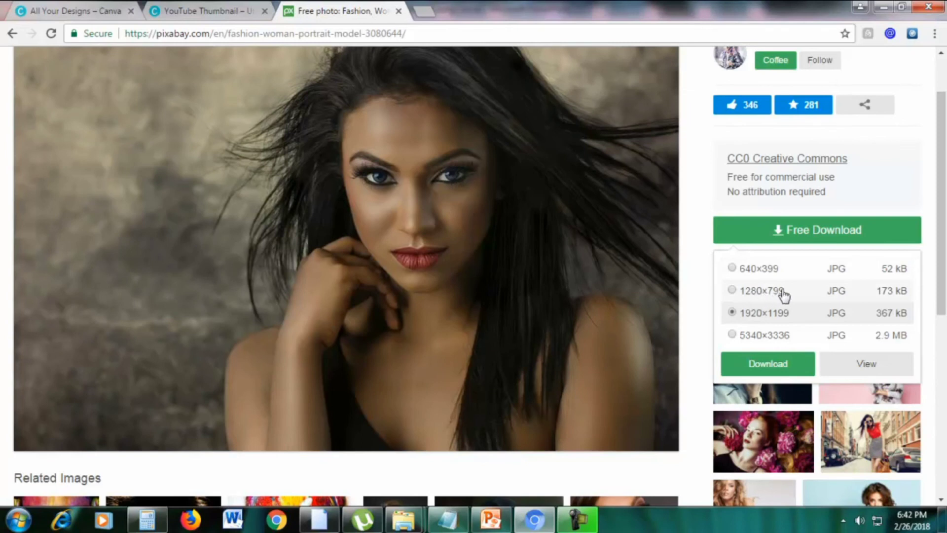
click(734, 336)
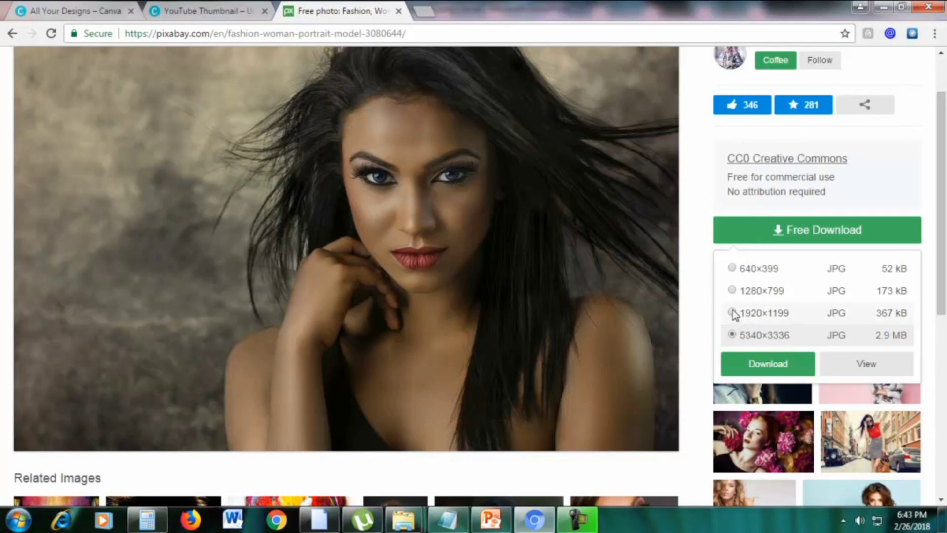
click(733, 291)
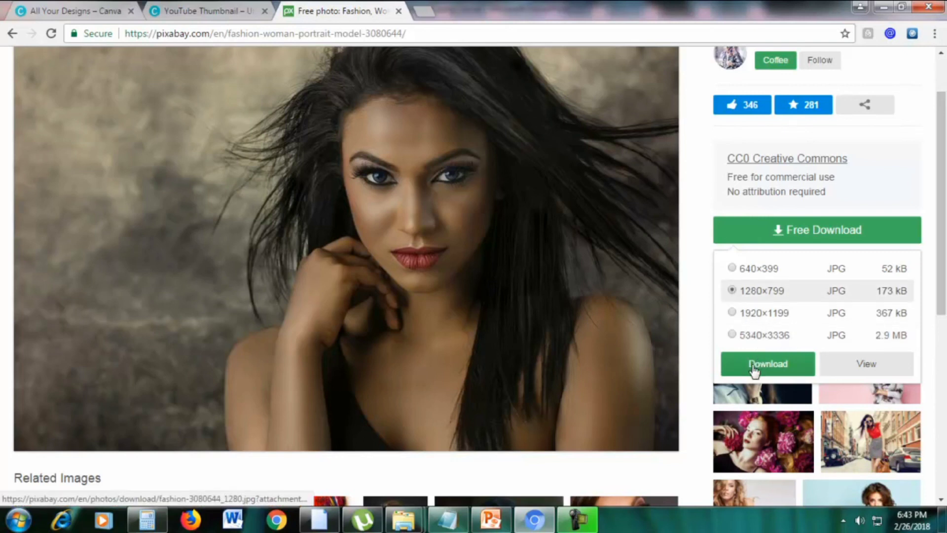
click(754, 367)
click(877, 231)
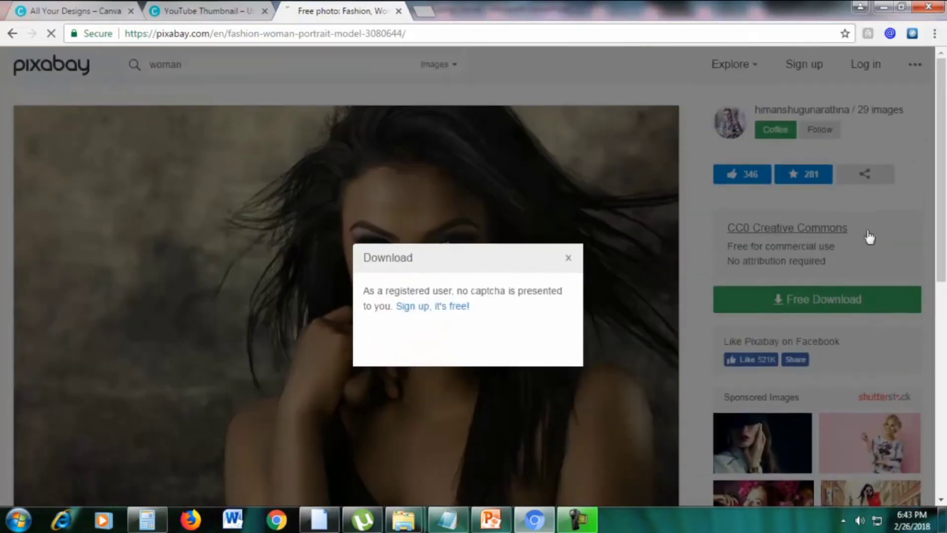
click(376, 298)
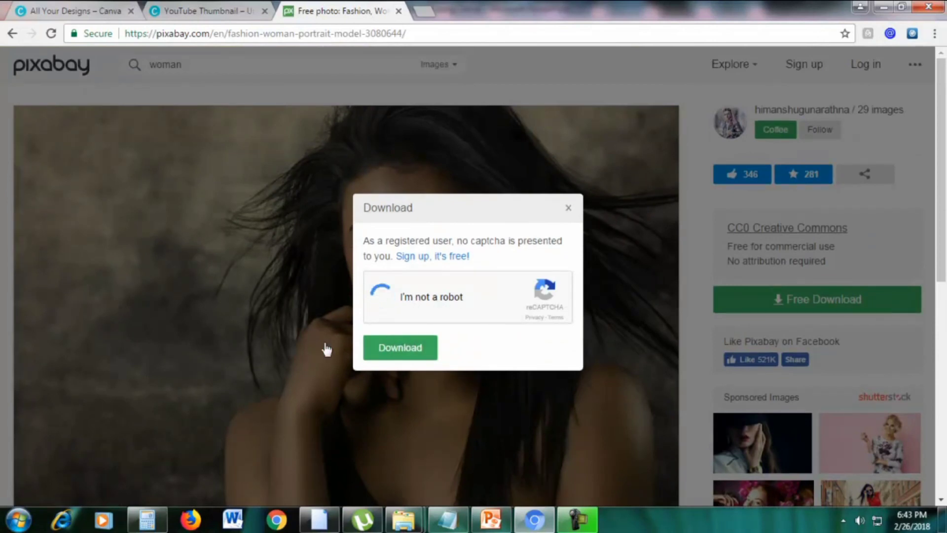
click(409, 350)
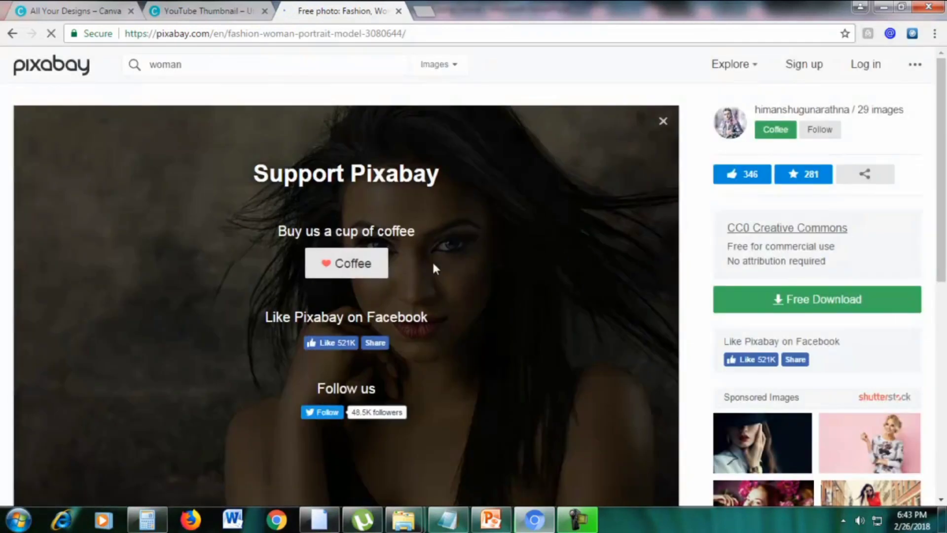
Close the Support Pixabay overlay and return to the pixabay.com home page
scroll(627, 182, down, 2)
scroll(555, 199, up, 2)
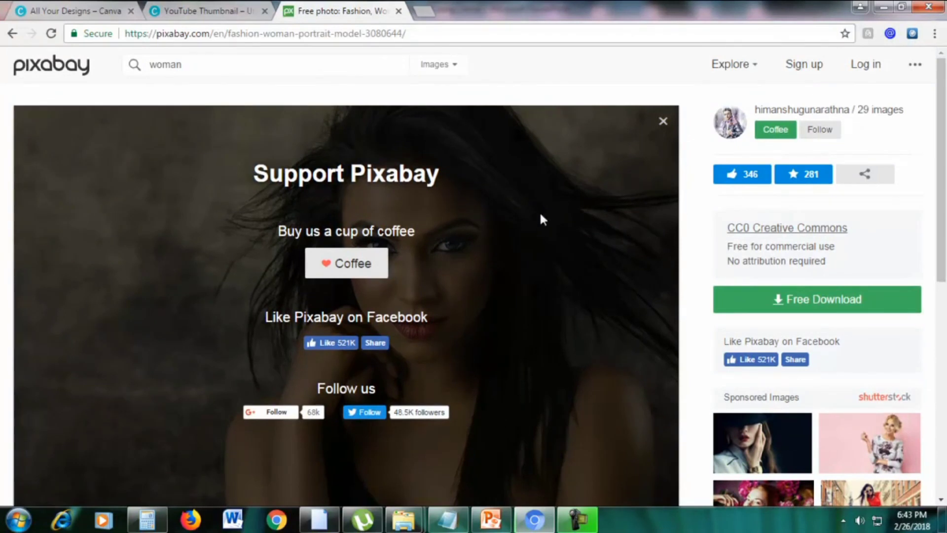
click(778, 306)
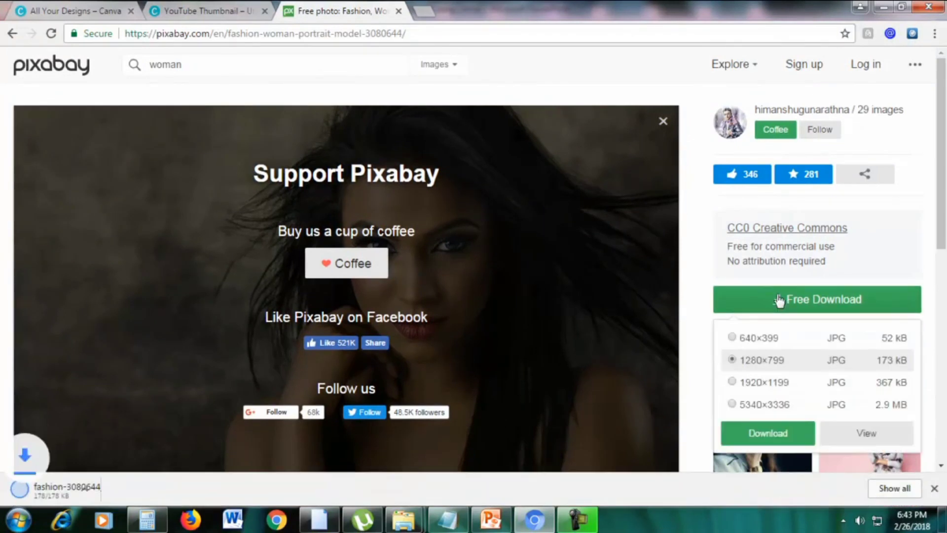
click(663, 121)
drag(212, 28, 745, 28)
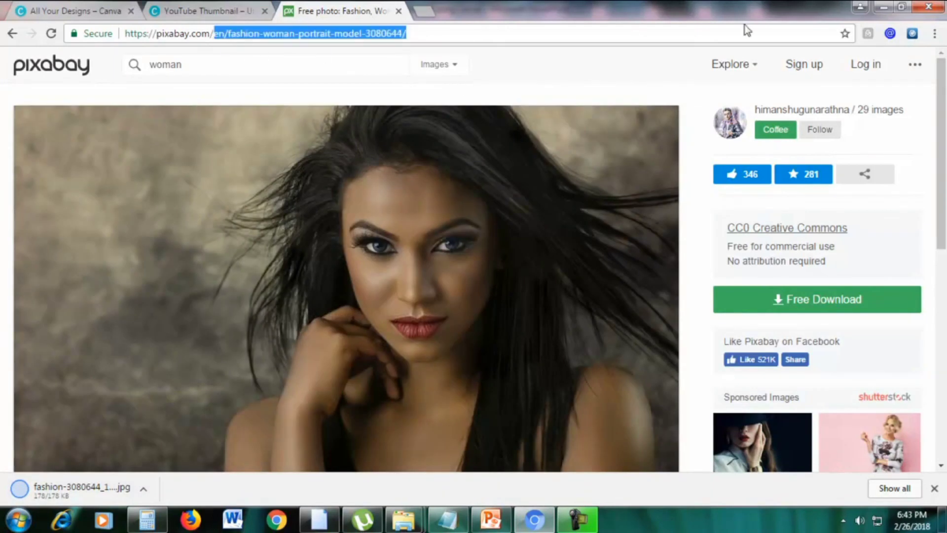
key(BackSpace)
key(Return)
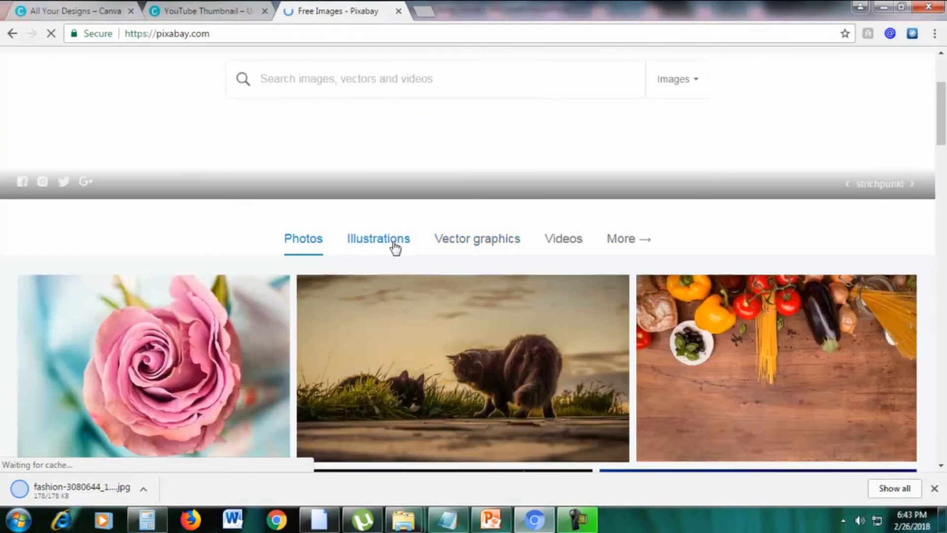
Browse Pixabay's Illustrations, then the Vector graphics category
click(391, 242)
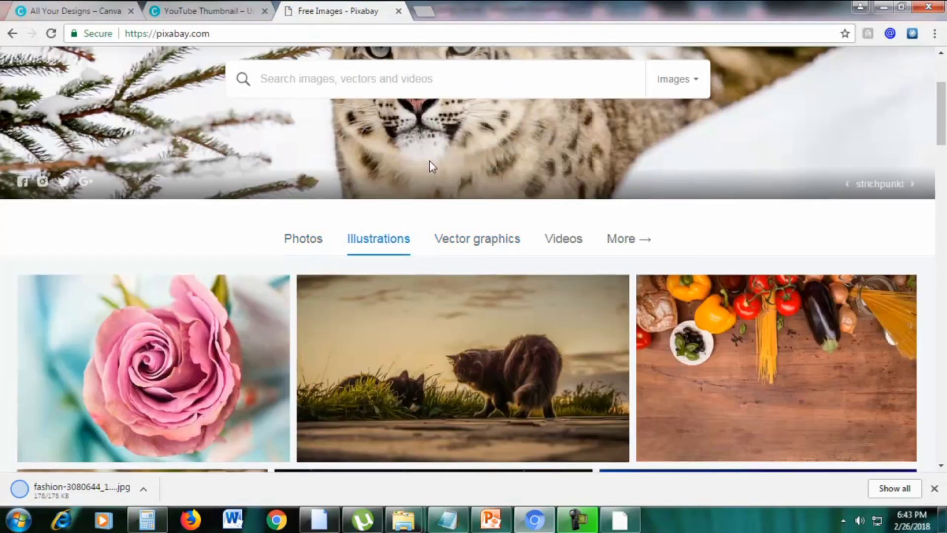
scroll(447, 168, down, 3)
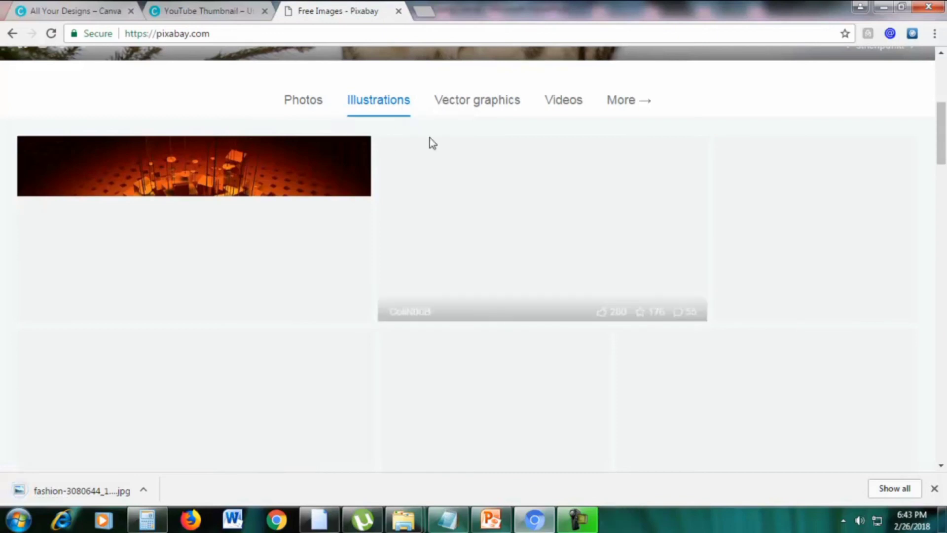
click(469, 109)
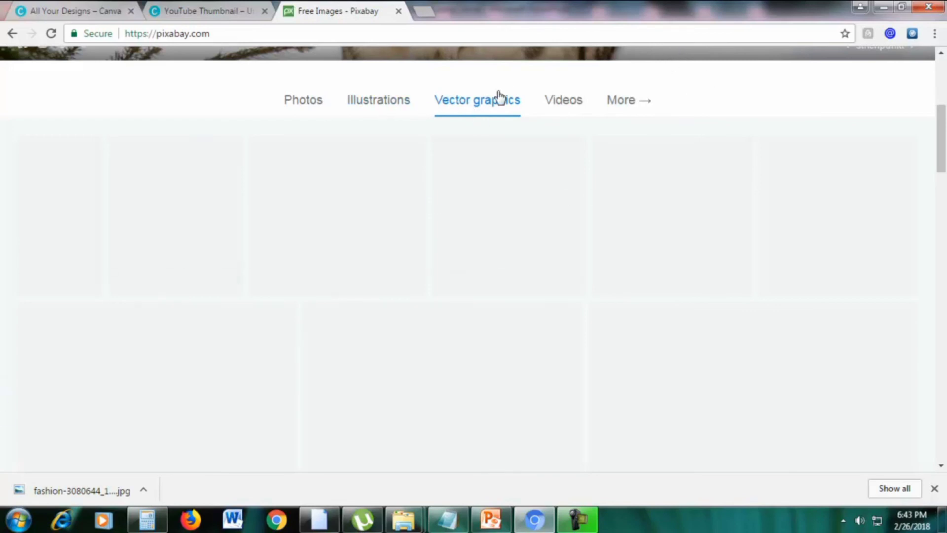
Open the cartoon eggplant vector graphic in a new tab
right_click(330, 190)
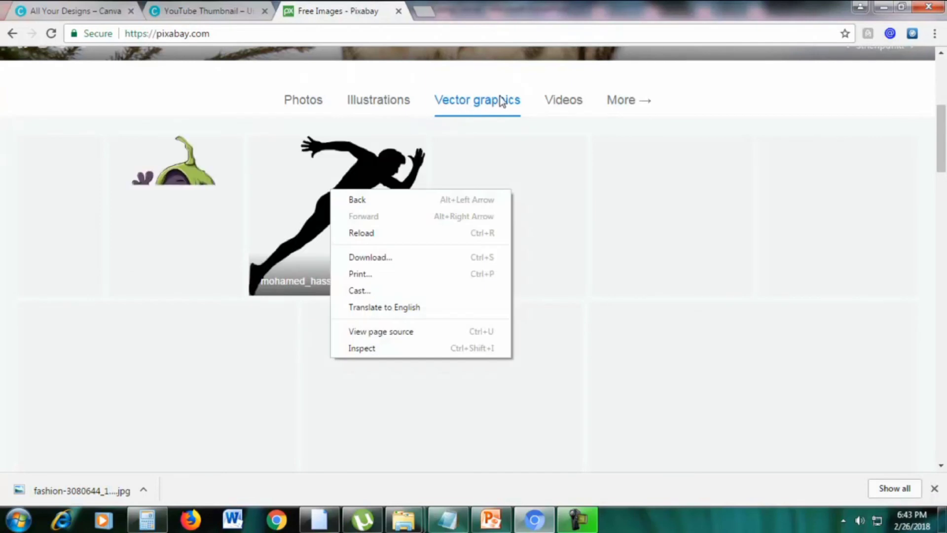
click(555, 60)
scroll(571, 144, up, 4)
scroll(573, 150, down, 3)
right_click(187, 279)
click(212, 290)
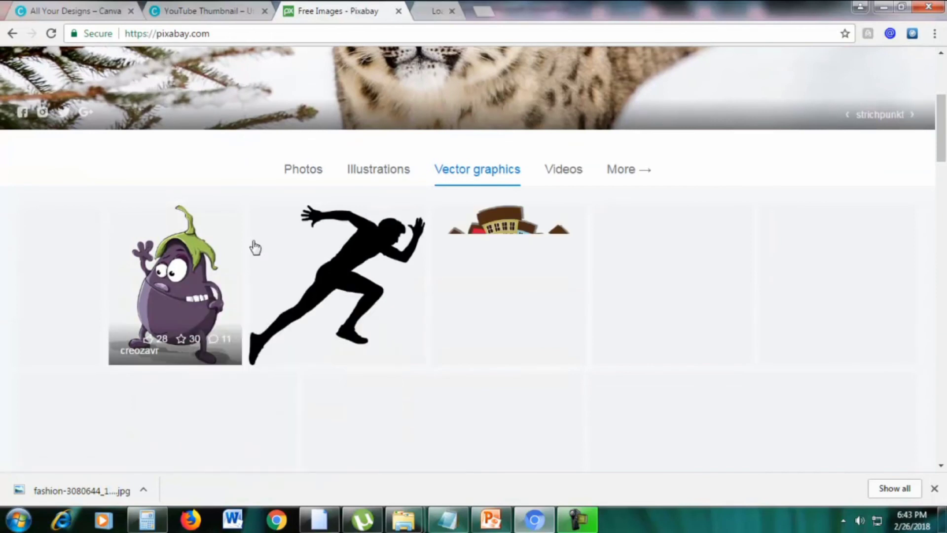
View the eggplant graphic's page and its CC0 licence lines
click(449, 9)
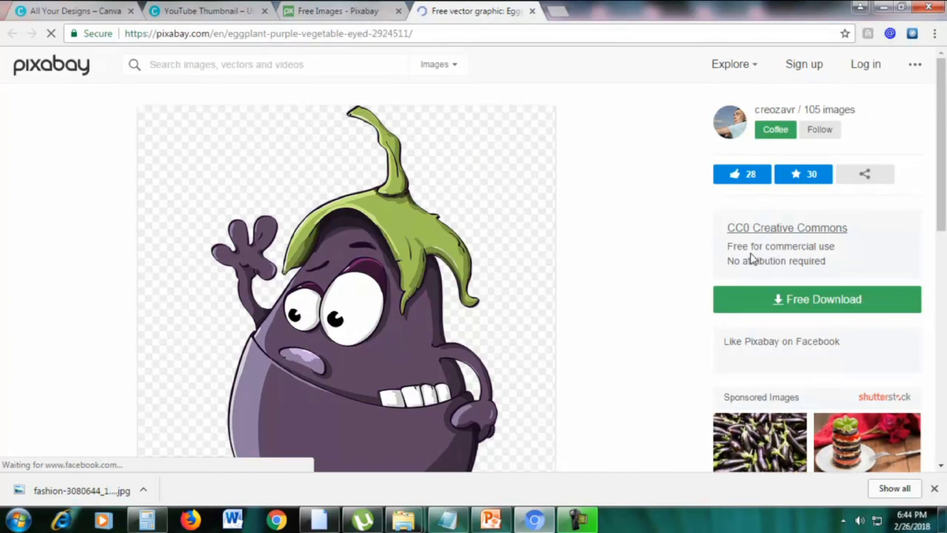
drag(737, 247, 854, 259)
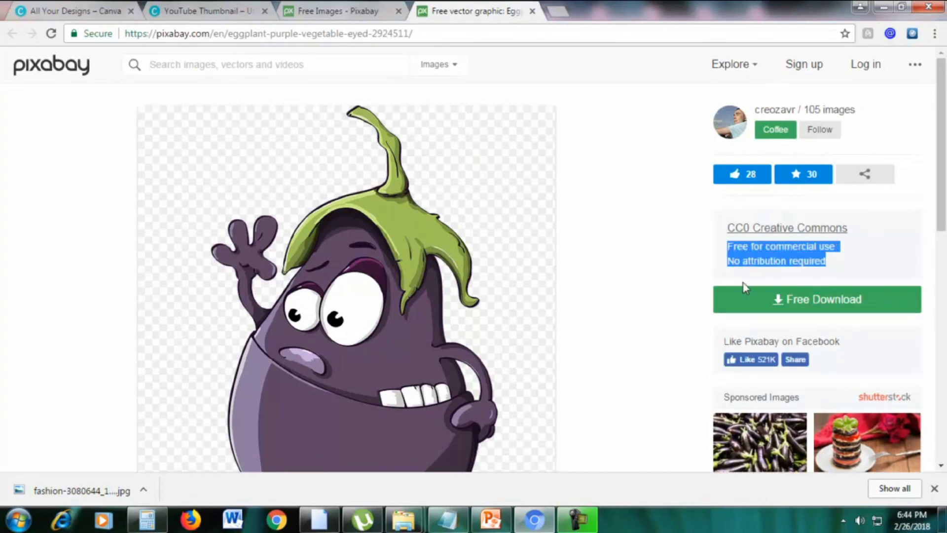
click(635, 298)
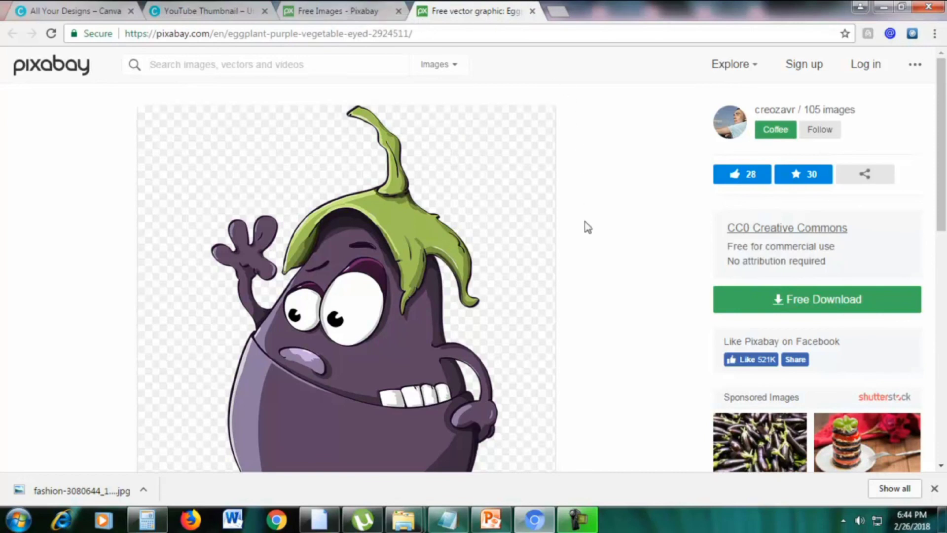
scroll(585, 224, down, 3)
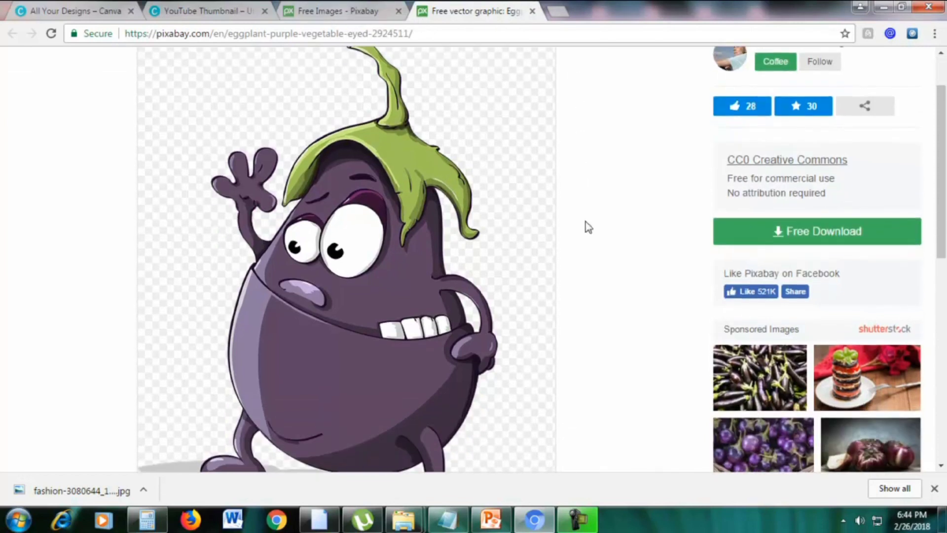
scroll(395, 296, up, 3)
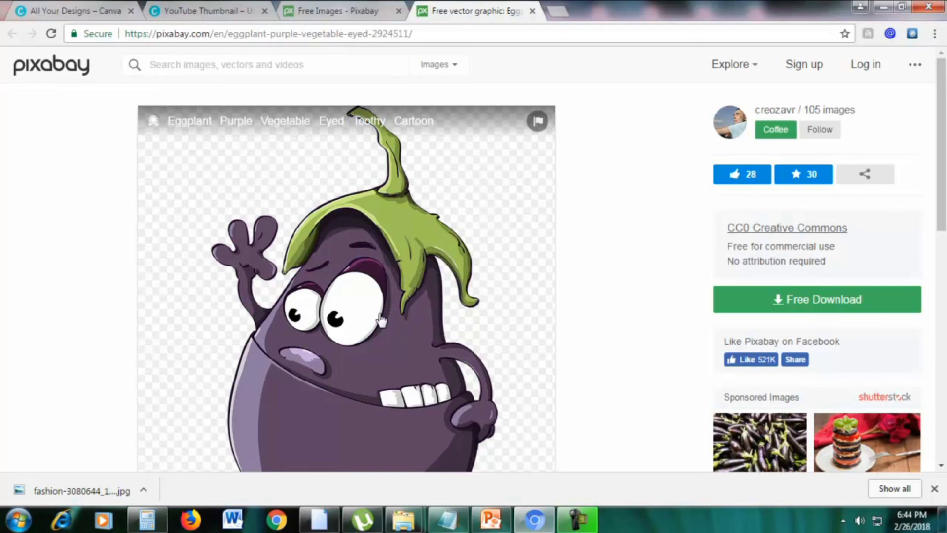
Show the Photos category on the home tab, then return to the eggplant page
click(367, 9)
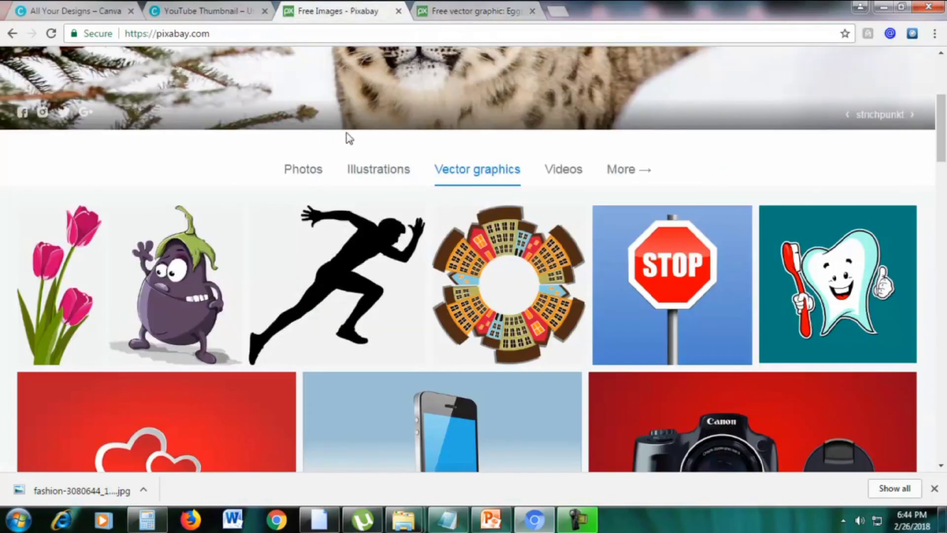
click(309, 173)
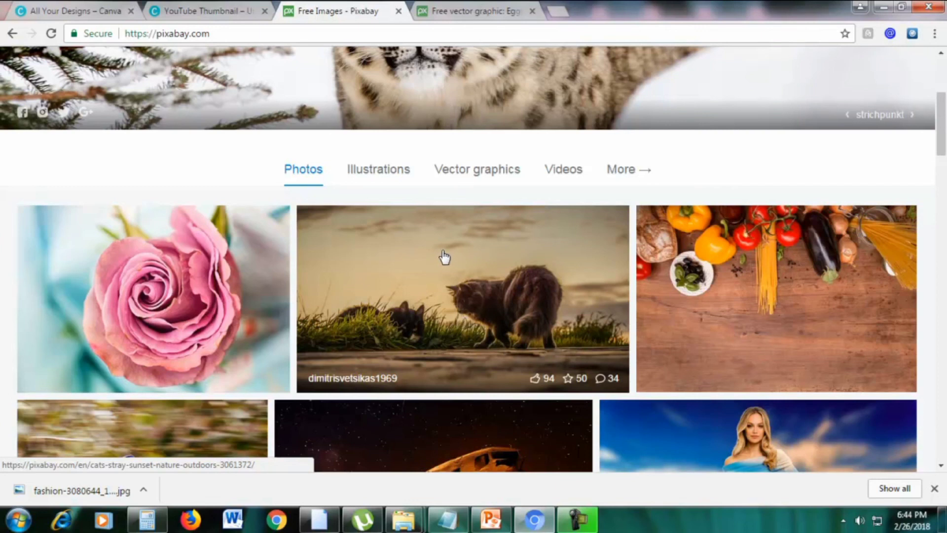
click(455, 8)
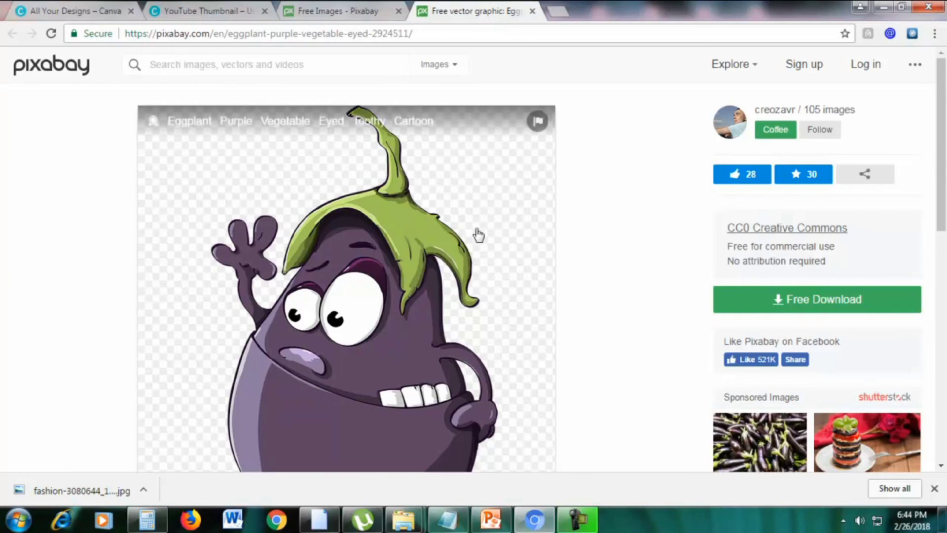
scroll(466, 249, down, 3)
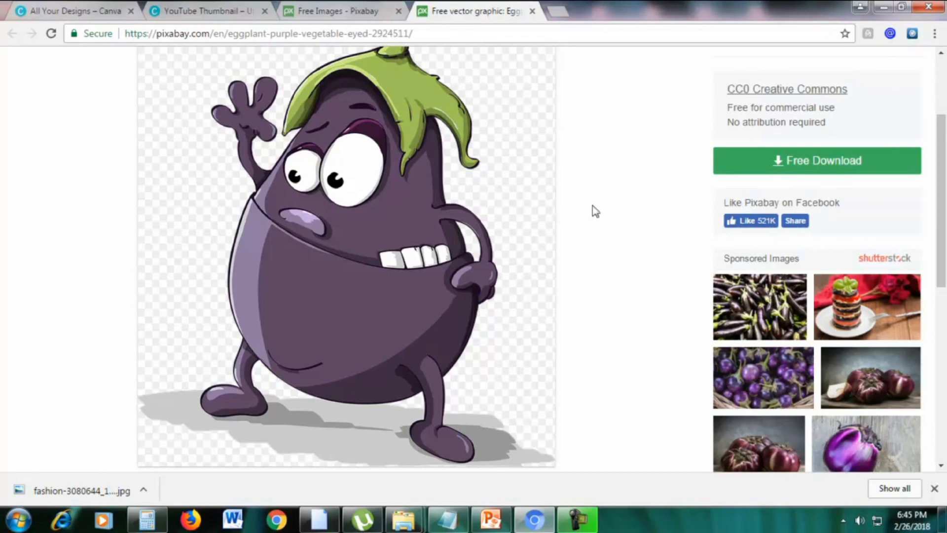
scroll(595, 210, up, 3)
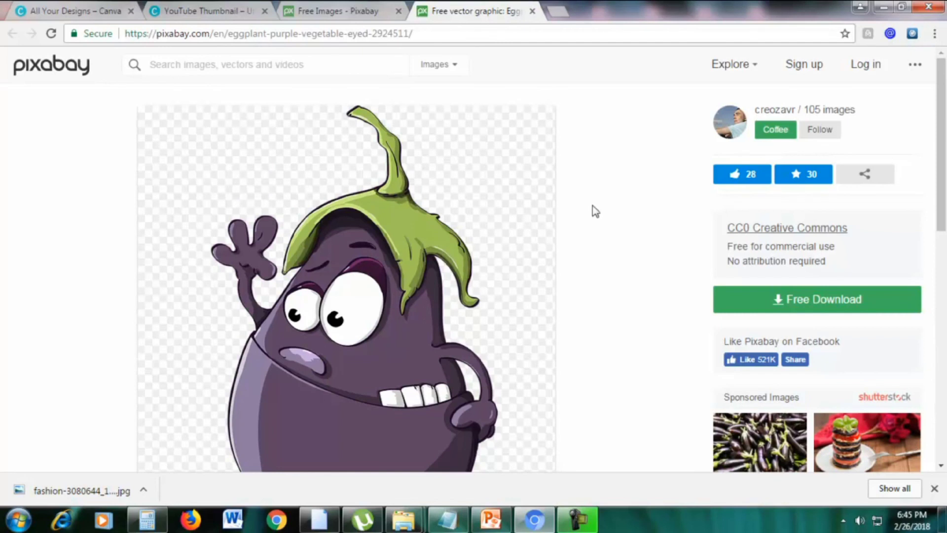
Show the Videos category on Pixabay's home page
click(308, 10)
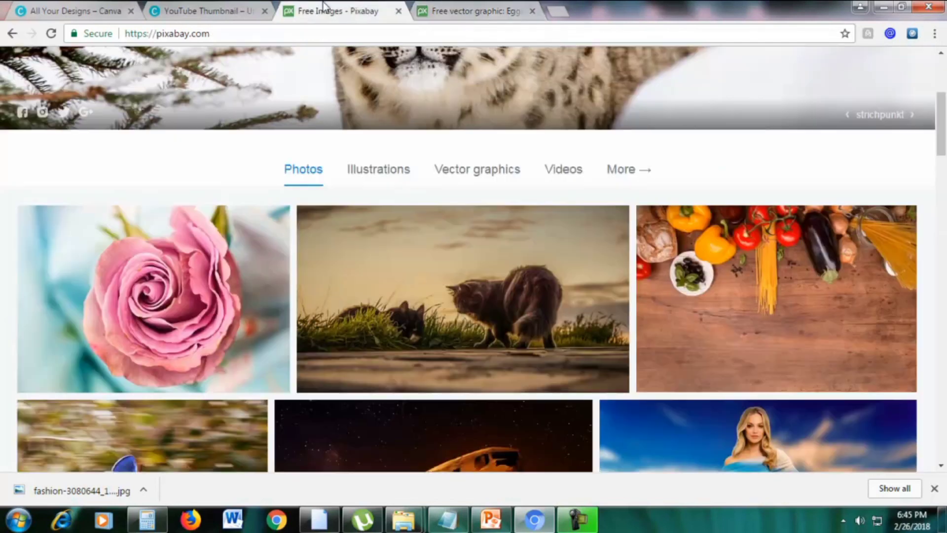
scroll(289, 175, up, 5)
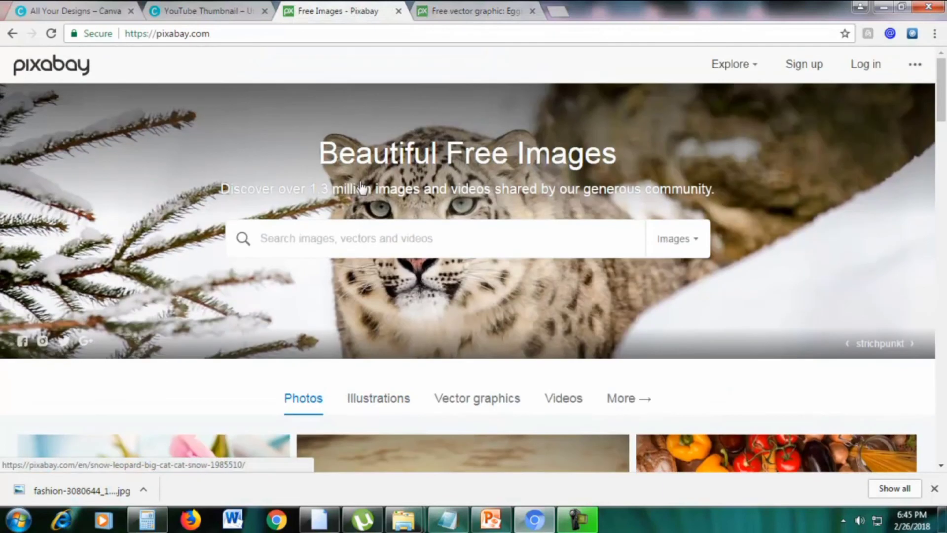
scroll(360, 190, down, 1)
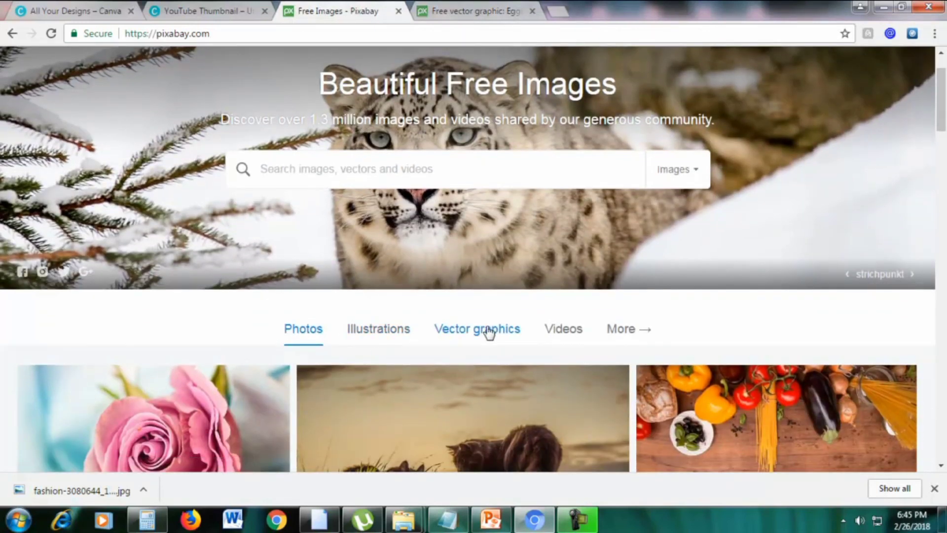
click(561, 330)
scroll(645, 236, down, 5)
scroll(624, 277, up, 2)
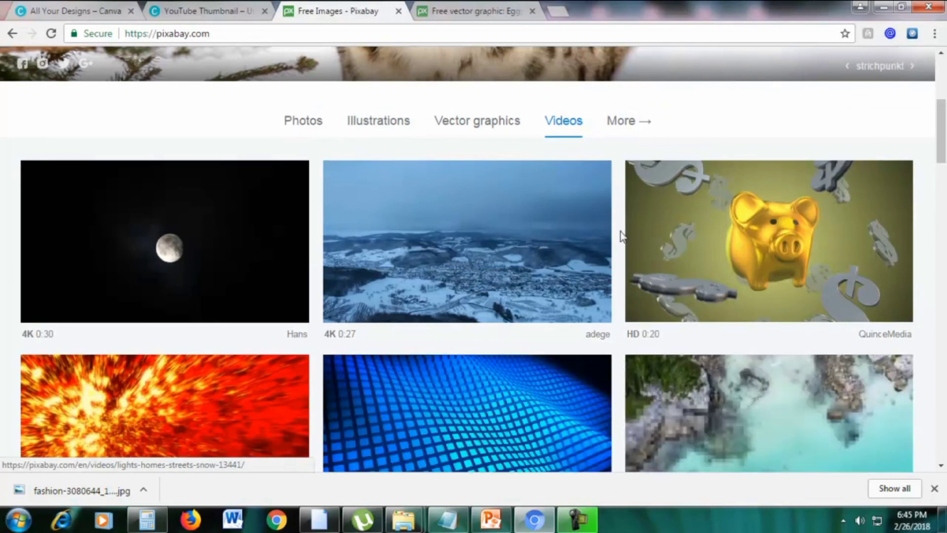
Open the golden piggy-bank dollars video in a new tab and view it
right_click(651, 226)
click(660, 229)
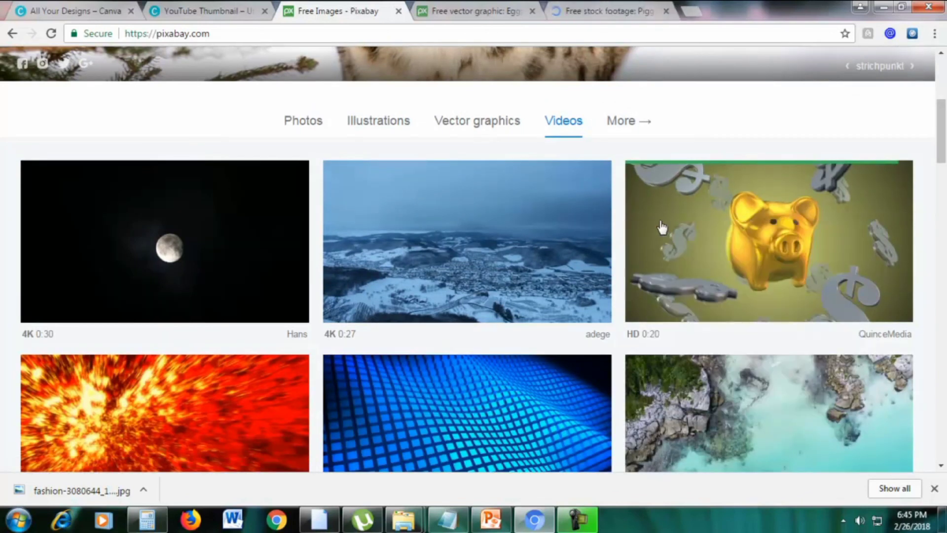
click(616, 6)
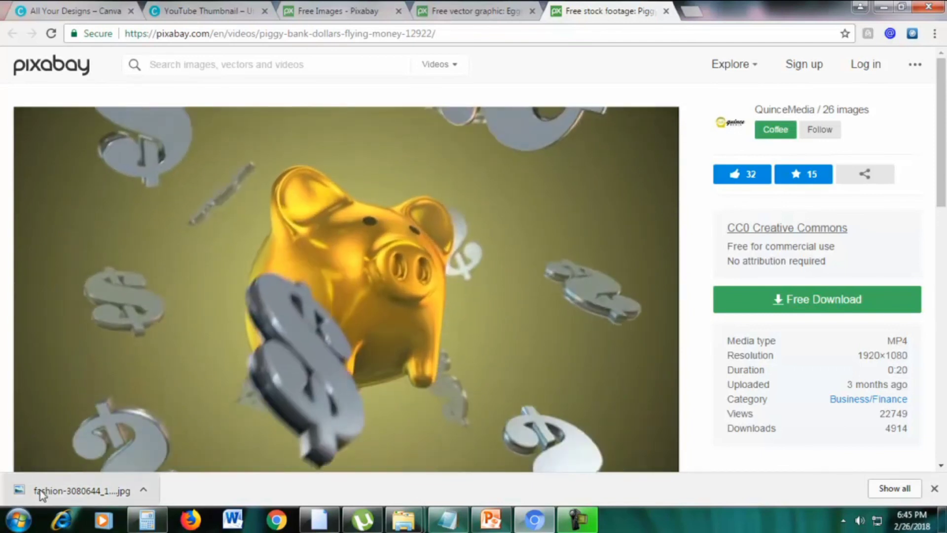
Preview the downloaded fashion portrait in Photo Viewer, maximise, restore, then minimise it
click(18, 490)
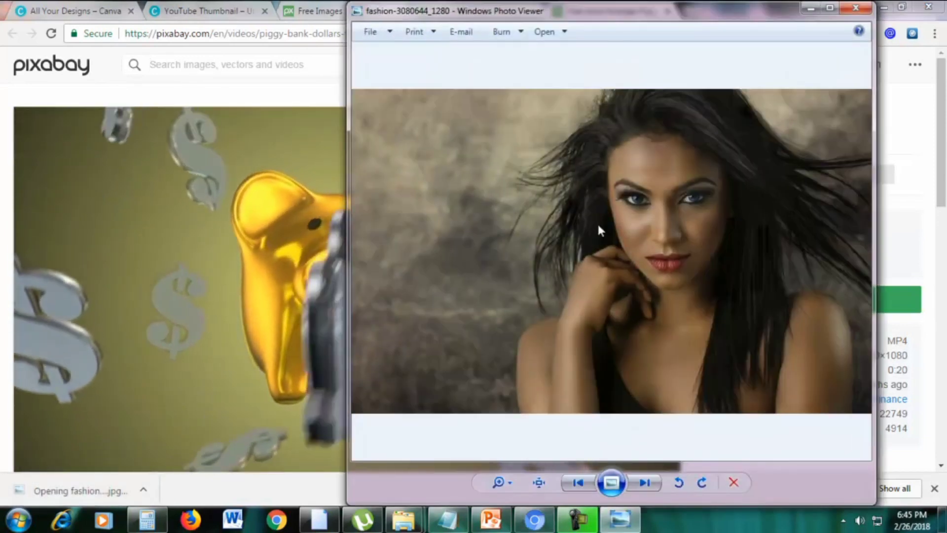
click(831, 8)
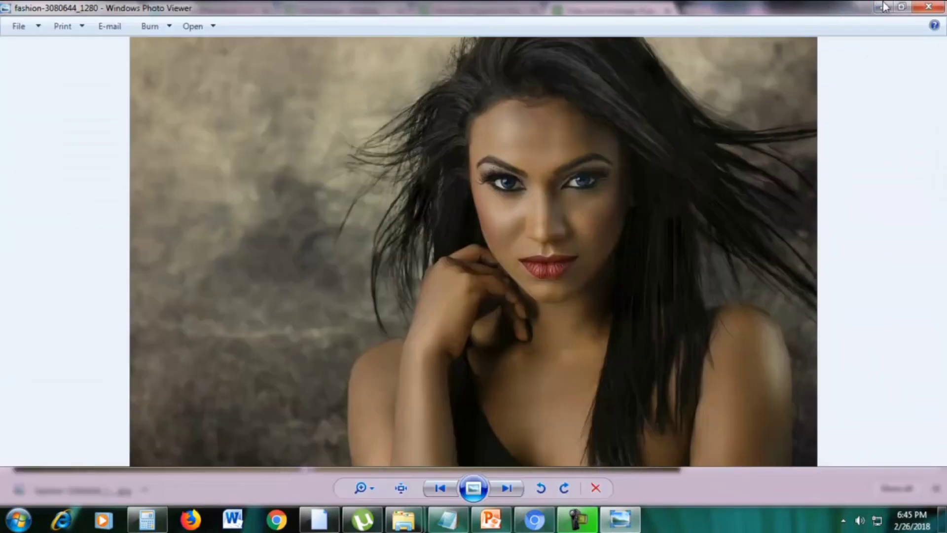
click(902, 8)
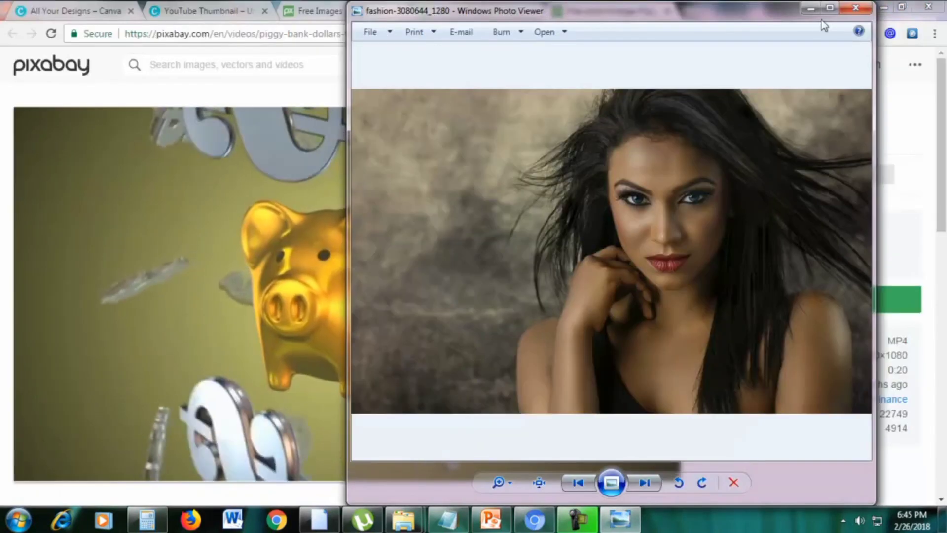
click(810, 11)
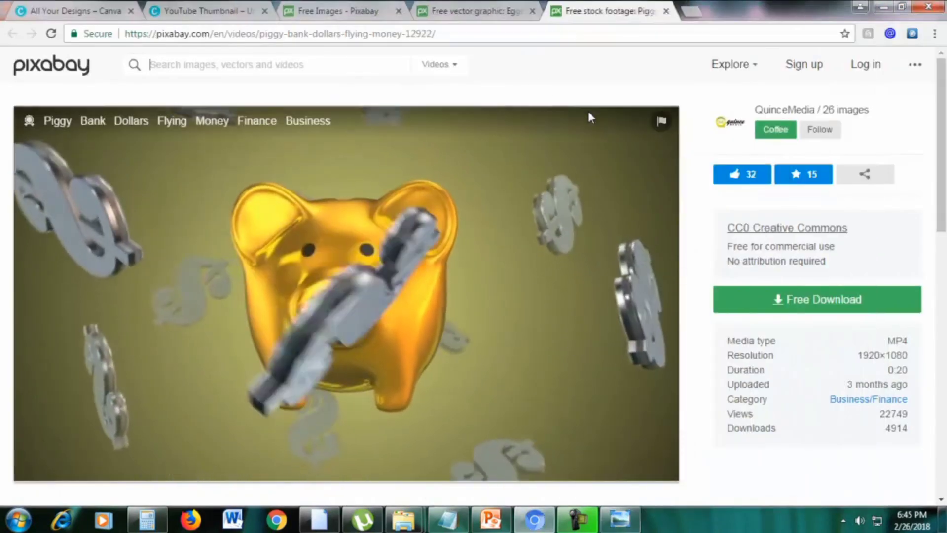
Close the piggy-bank video and eggplant vector tabs
click(666, 11)
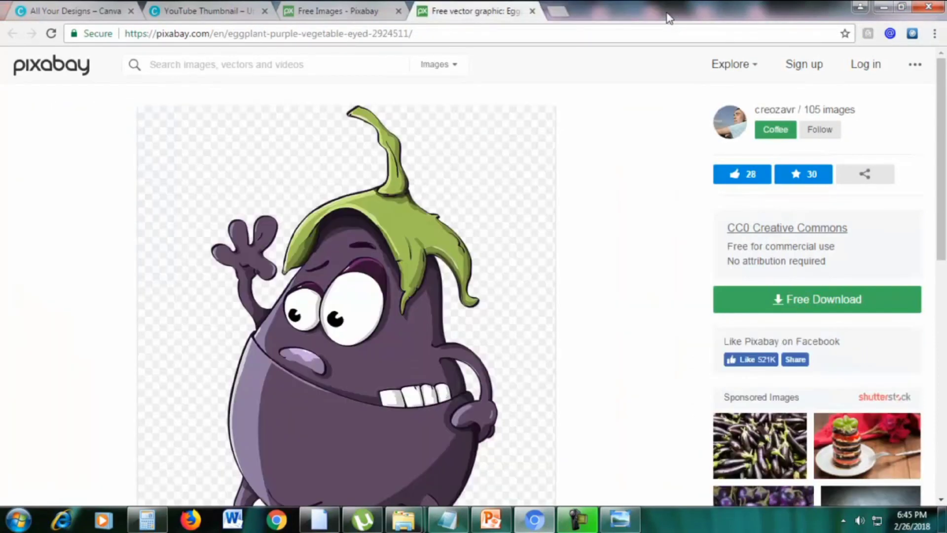
click(532, 10)
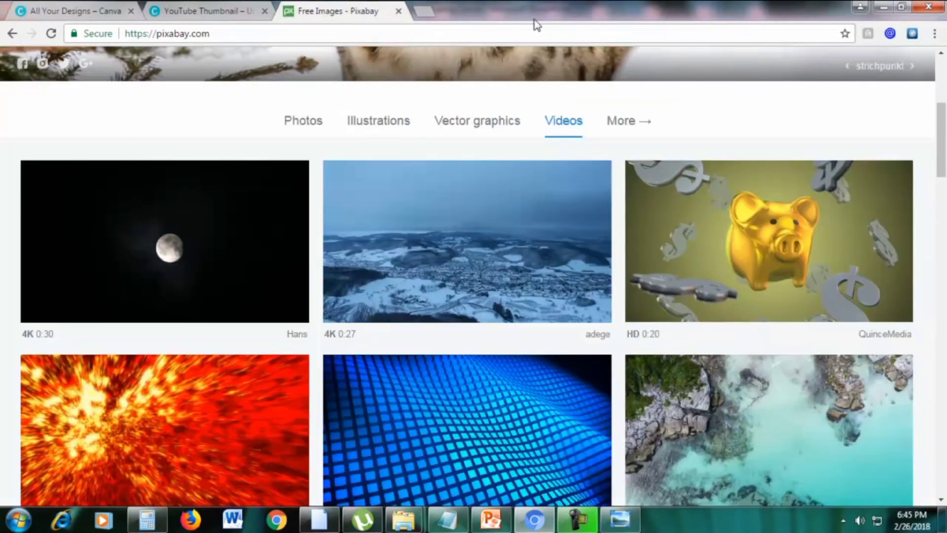
scroll(462, 145, up, 3)
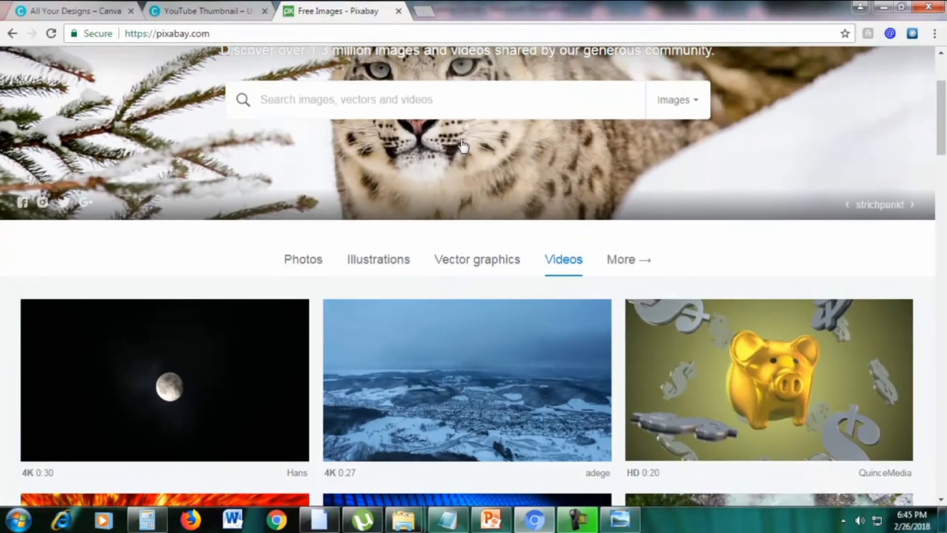
Close Pixabay and apply the TOP 20 OFFICE HACKS layout to the YouTube thumbnail
click(399, 11)
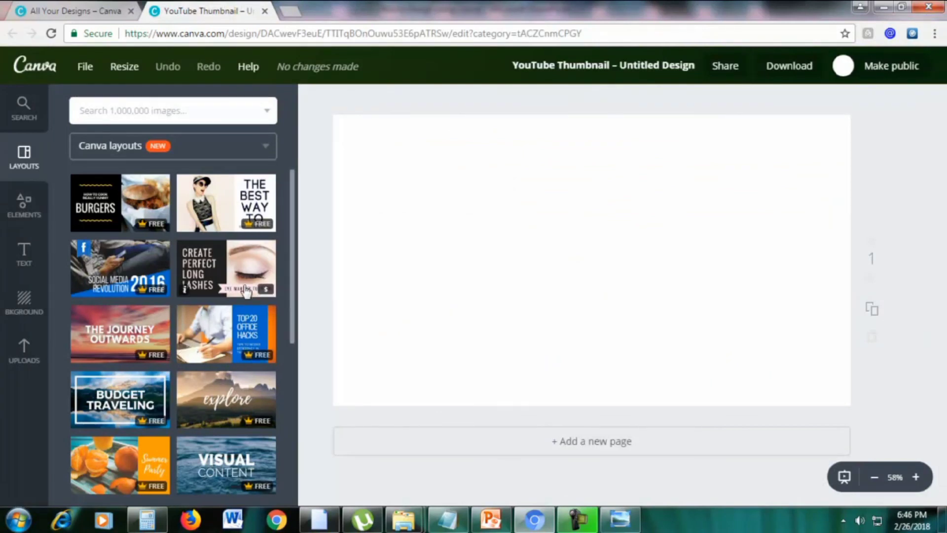
click(210, 334)
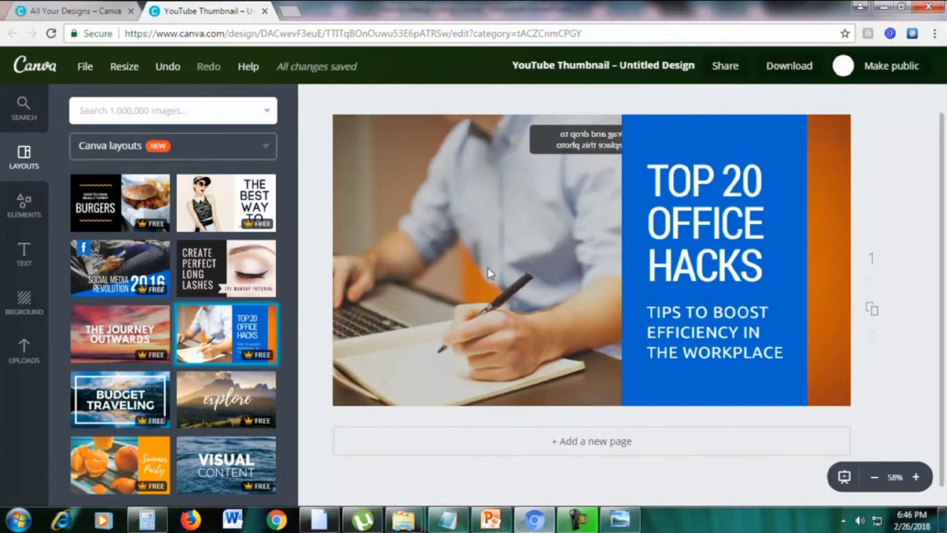
Upload Woman.jpg from the Downloads folder into Canva's Uploads
click(23, 362)
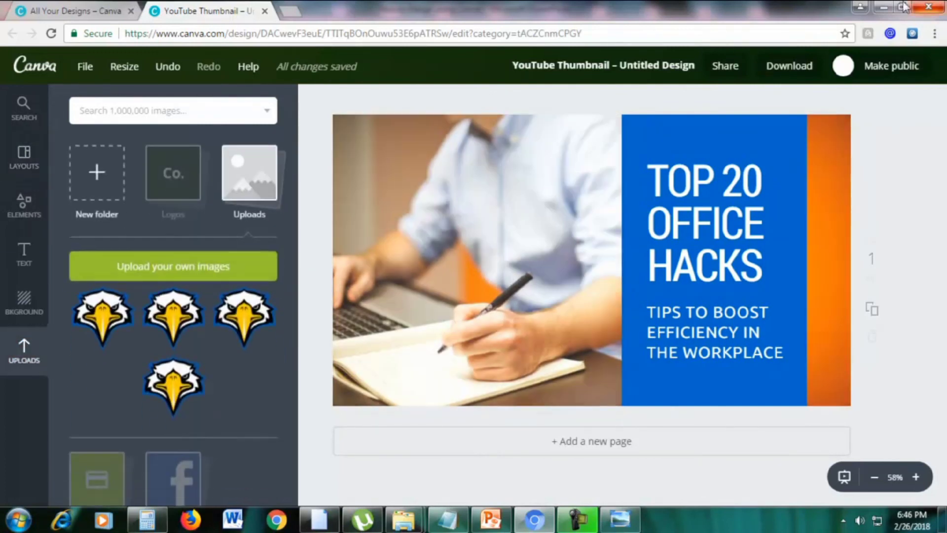
click(187, 274)
click(78, 110)
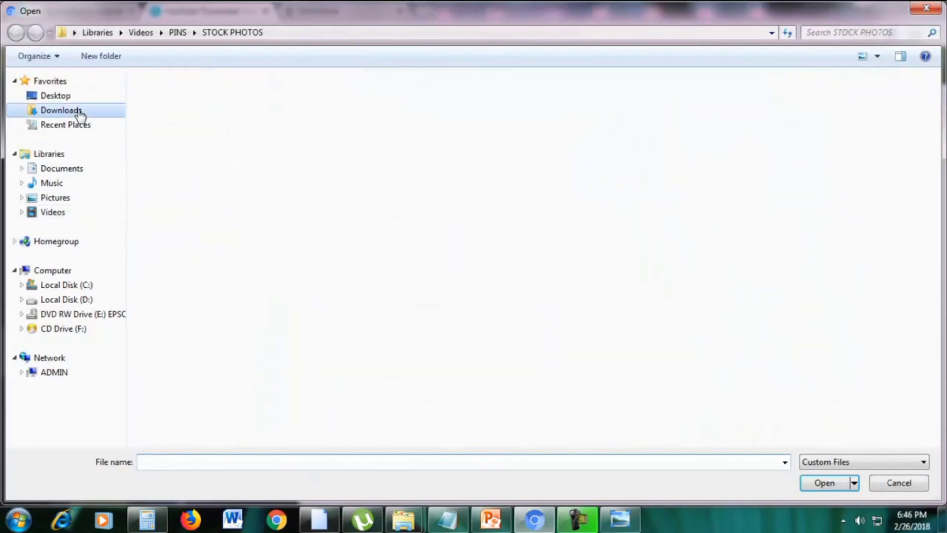
click(245, 460)
text(woman)
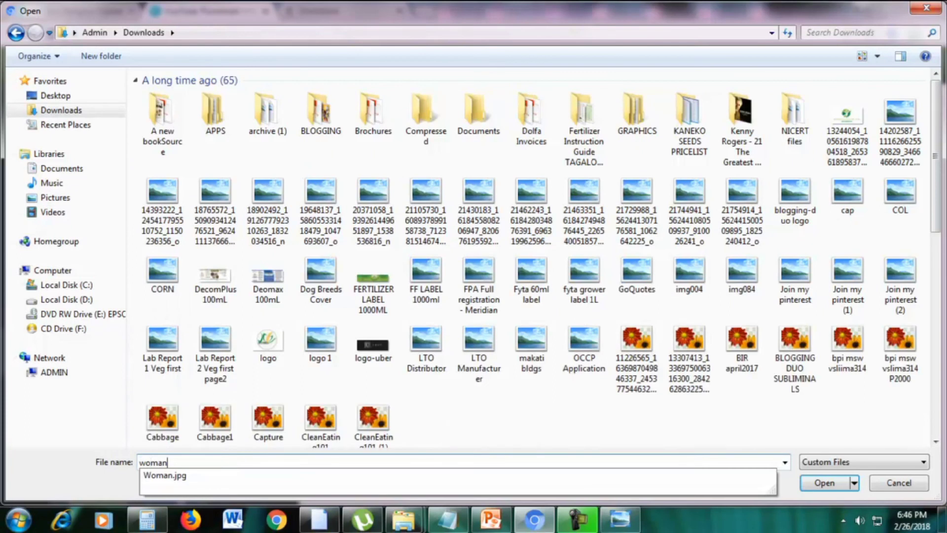
key(Down)
key(Return)
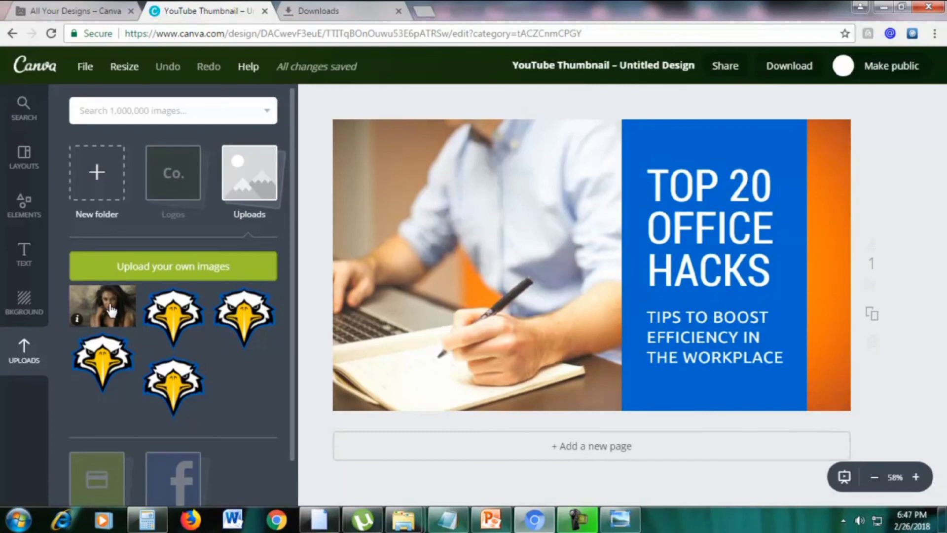
Swap in the woman portrait and retitle it 'TOP 20 MAKEUP HACKS', widening the title box
drag(119, 290, 420, 257)
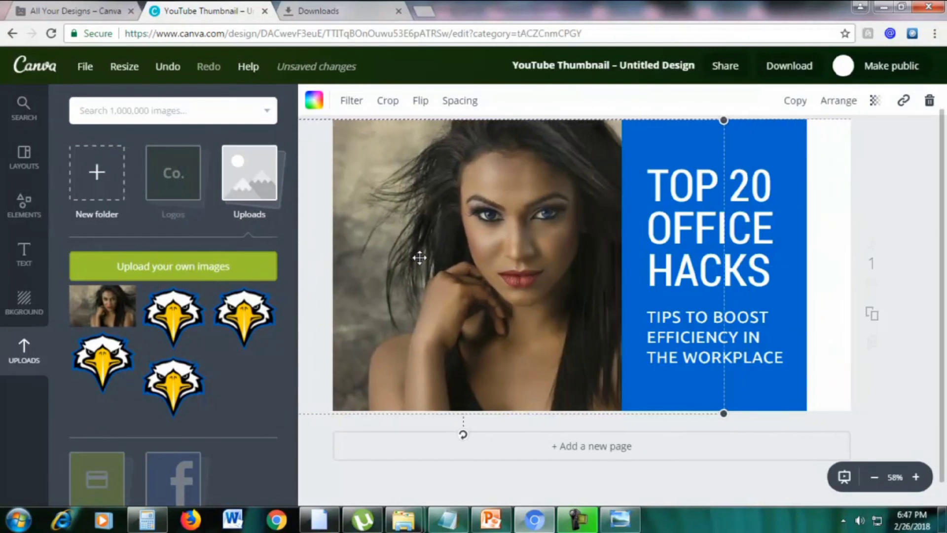
click(827, 245)
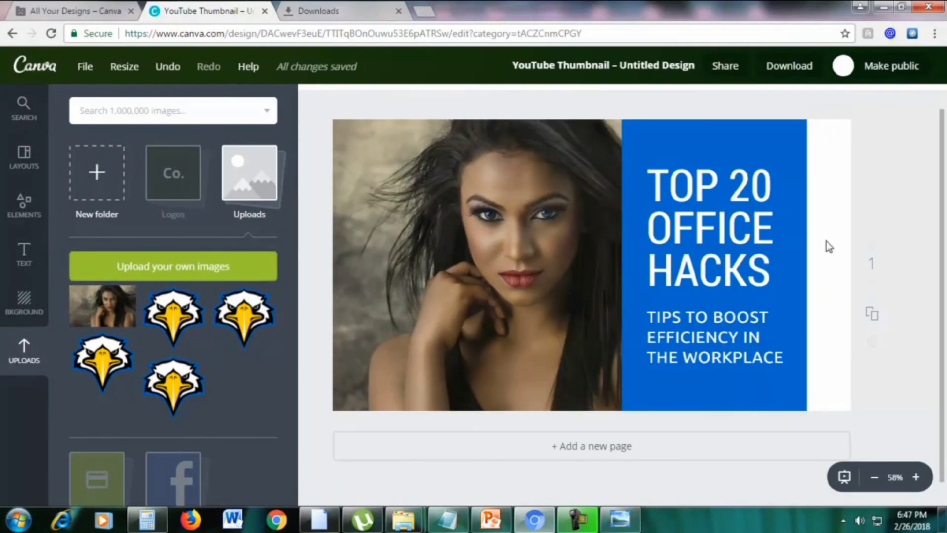
click(672, 180)
click(667, 184)
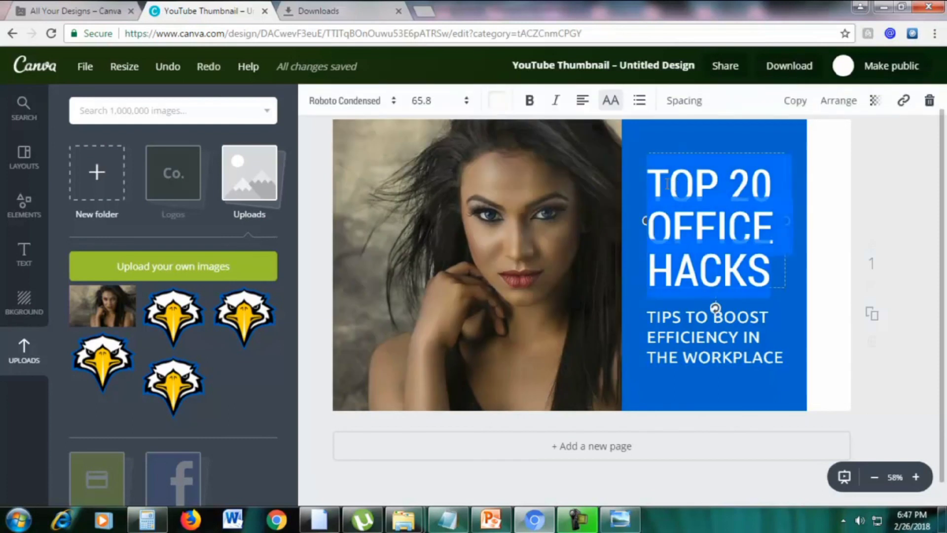
drag(648, 177, 770, 257)
text(TO)
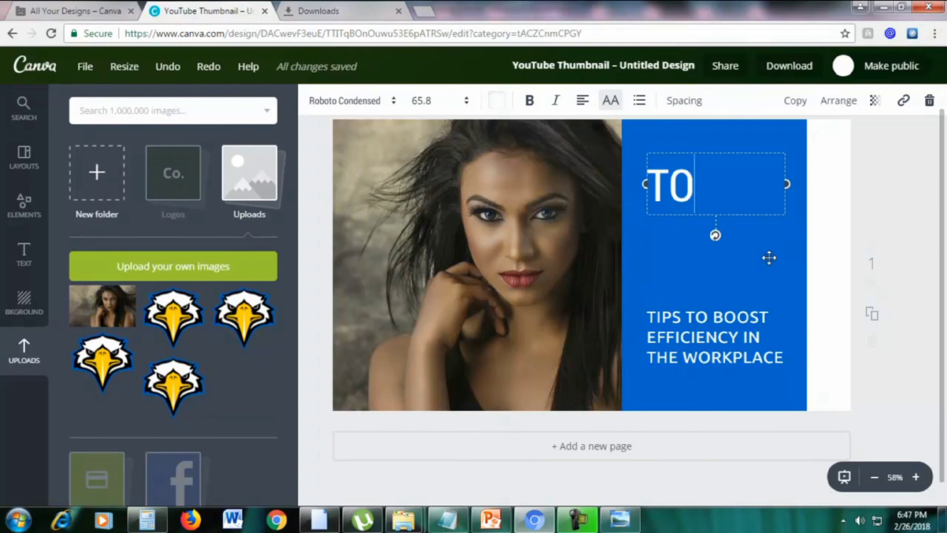
text(P 20 MAKEUP)
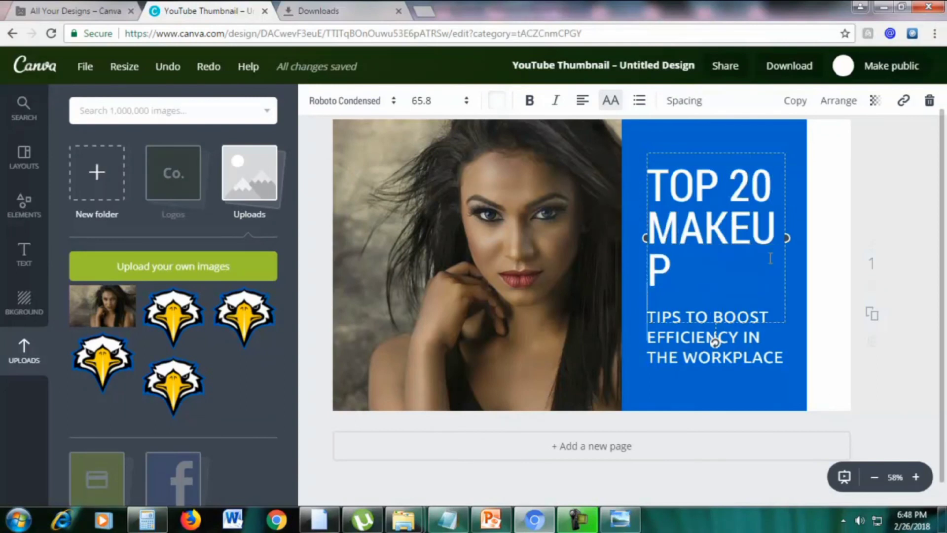
text( H)
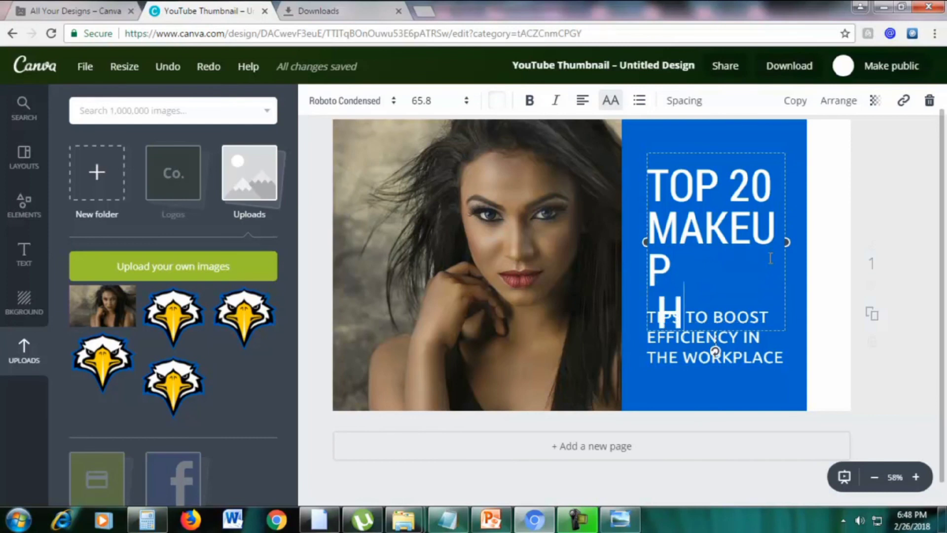
text(AC)
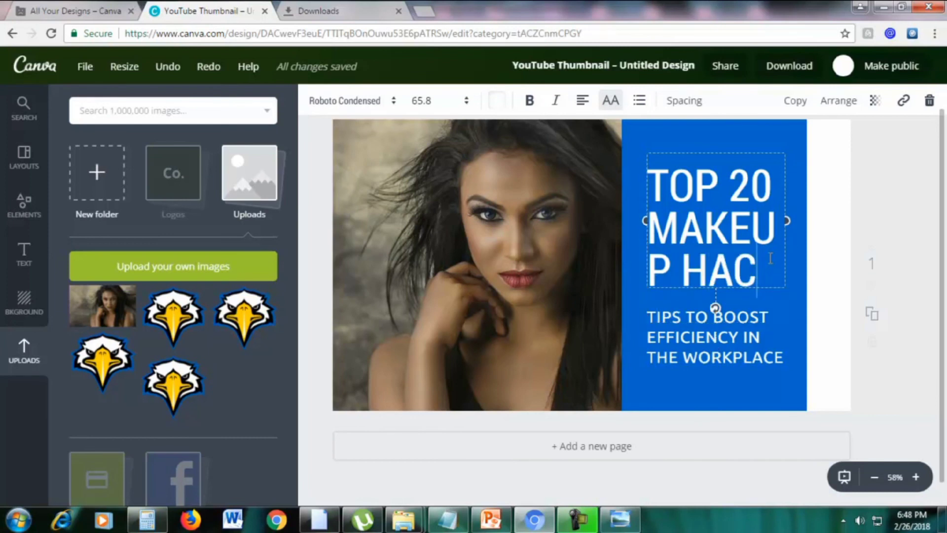
text(KS)
drag(789, 242, 806, 242)
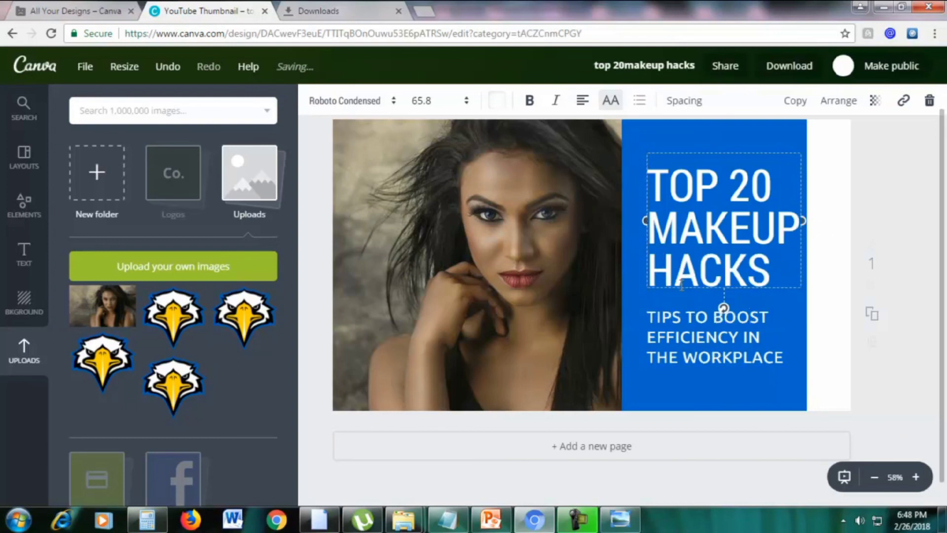
drag(645, 221, 641, 221)
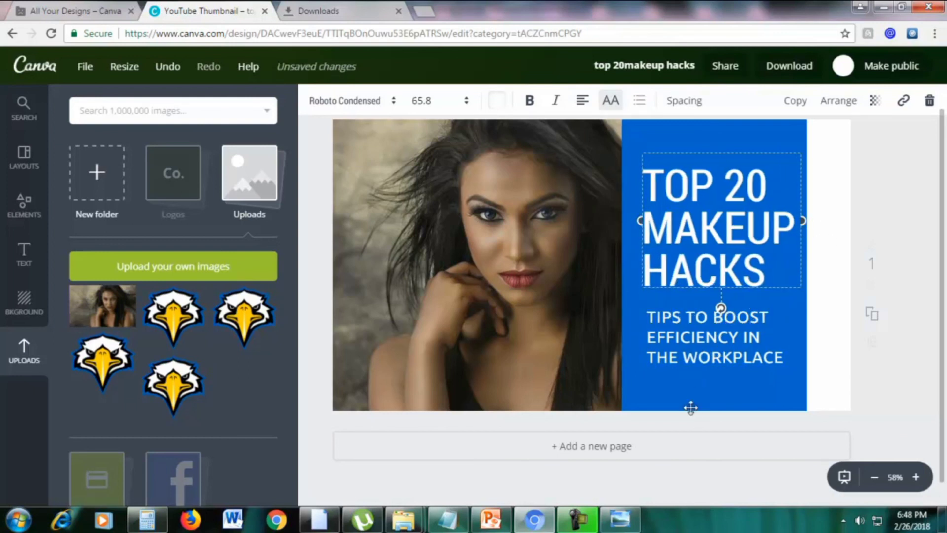
Recolour the blue panel behind the title pink from the default palette
click(687, 391)
double_click(651, 155)
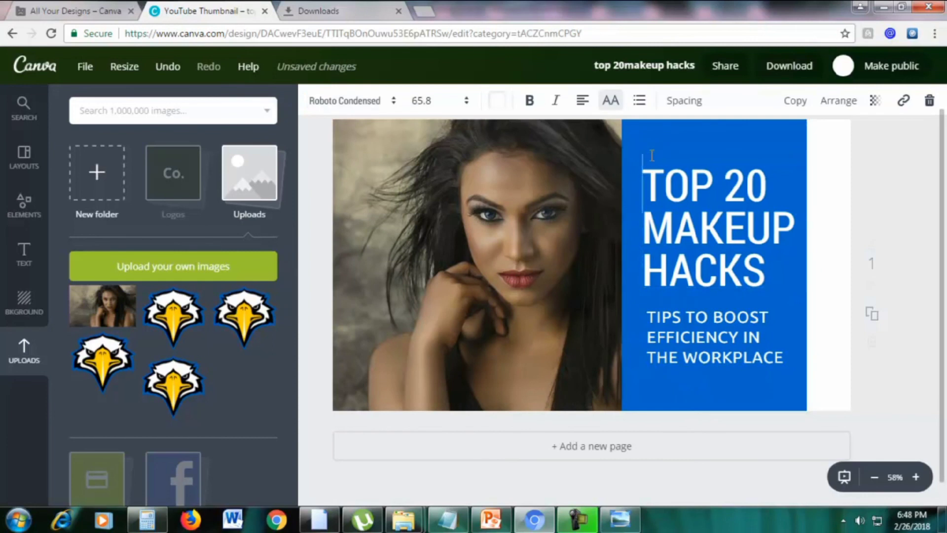
click(660, 131)
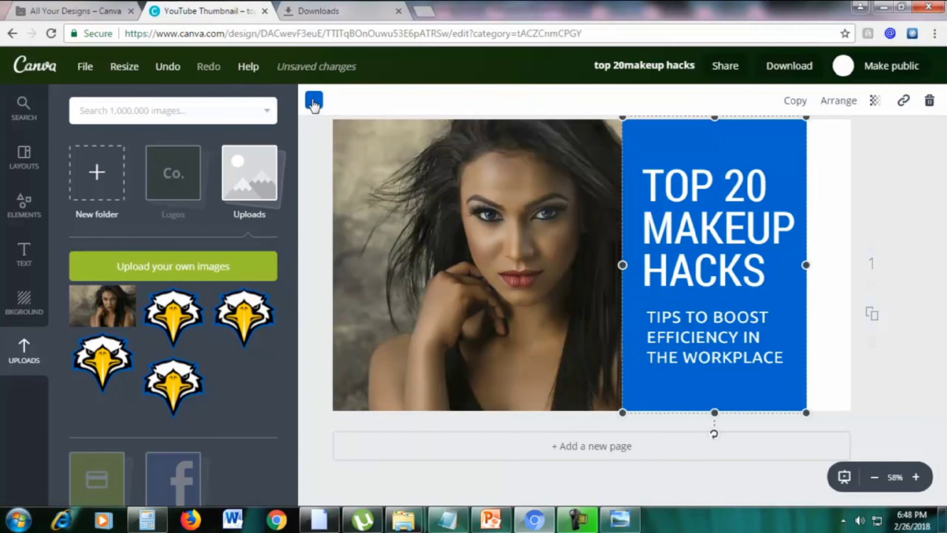
click(314, 102)
click(431, 336)
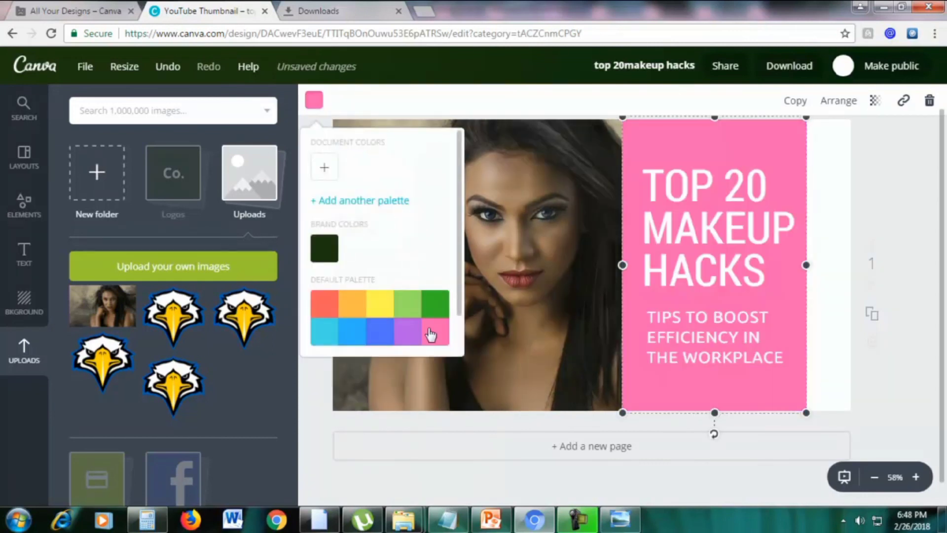
click(907, 251)
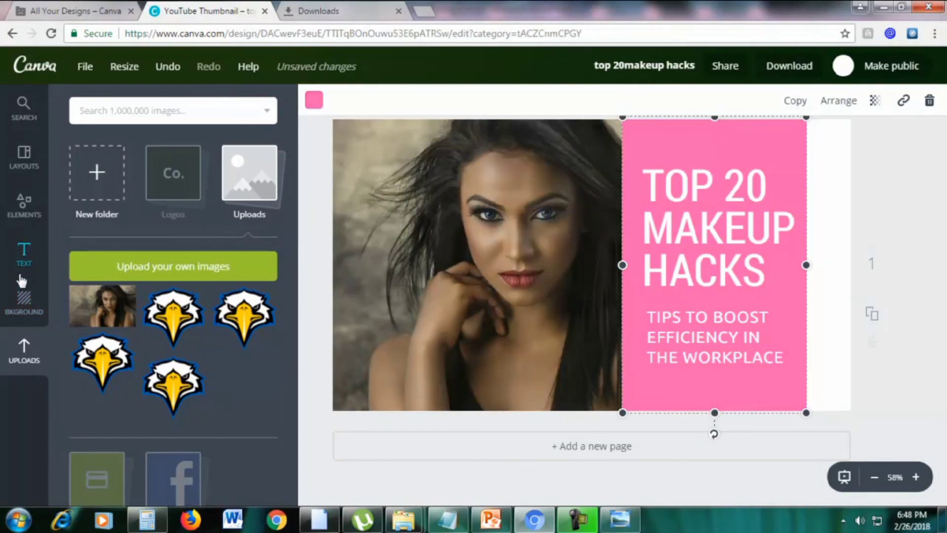
Make the page background blue and replace the subtitle with 'THE BEST MAKEUP TIPS'
click(23, 302)
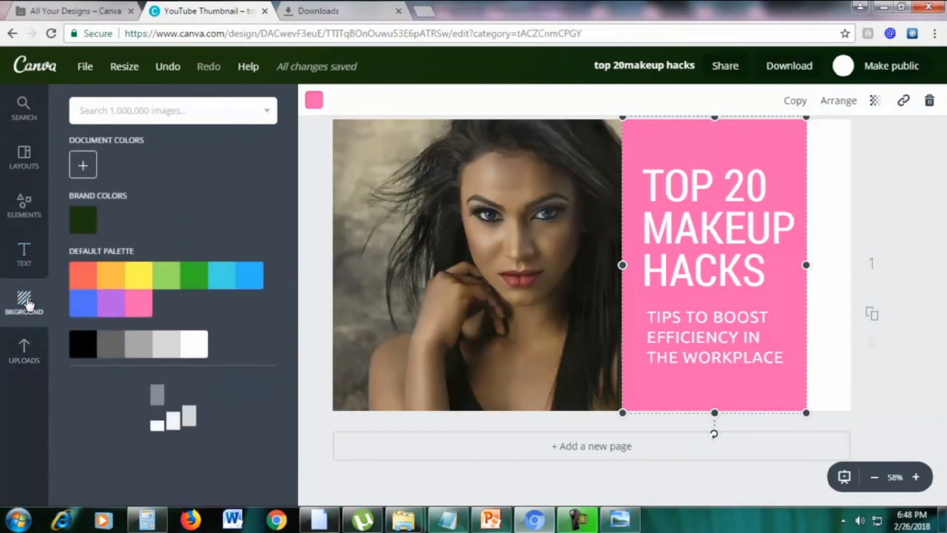
click(94, 302)
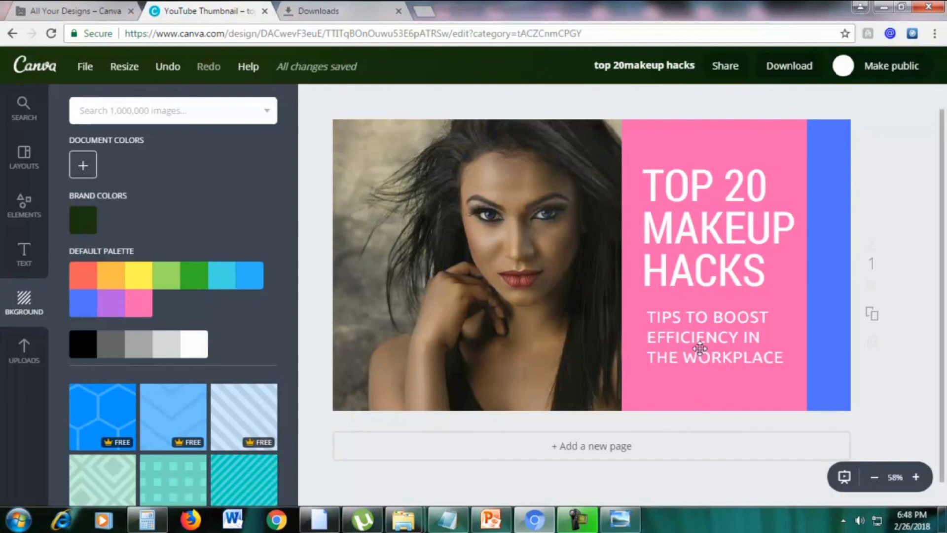
click(698, 346)
key(BackSpace)
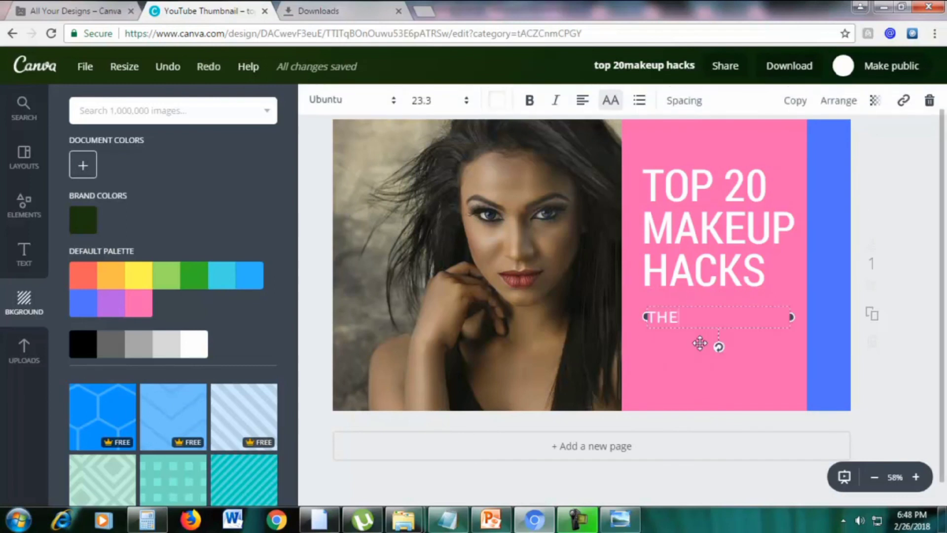
text(THE BEST MAKEUP TIPS)
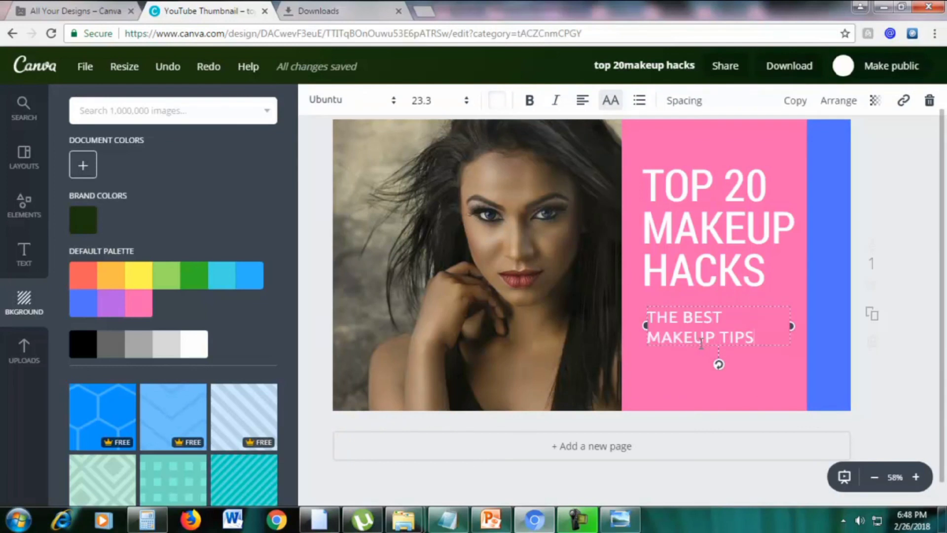
click(926, 227)
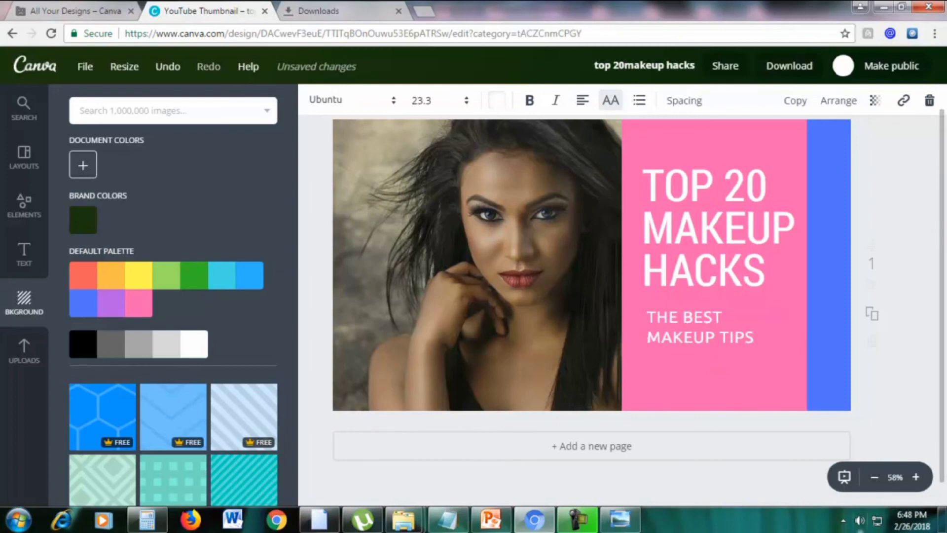
Download the thumbnail design as a JPG file
click(789, 69)
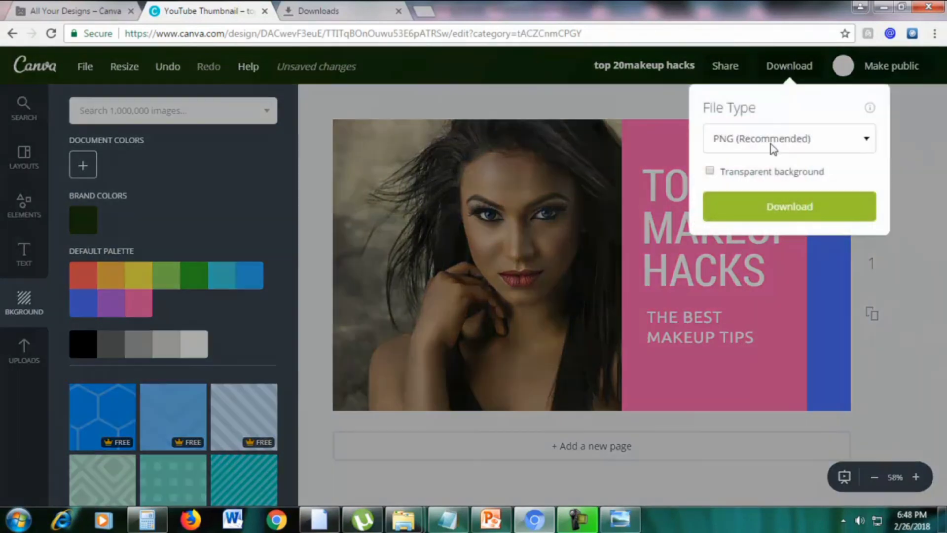
click(771, 143)
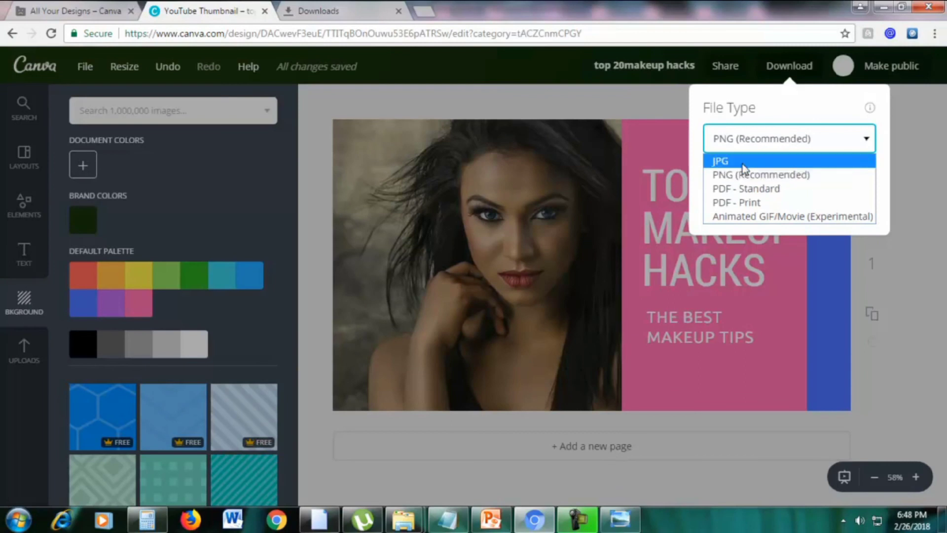
click(751, 162)
click(733, 188)
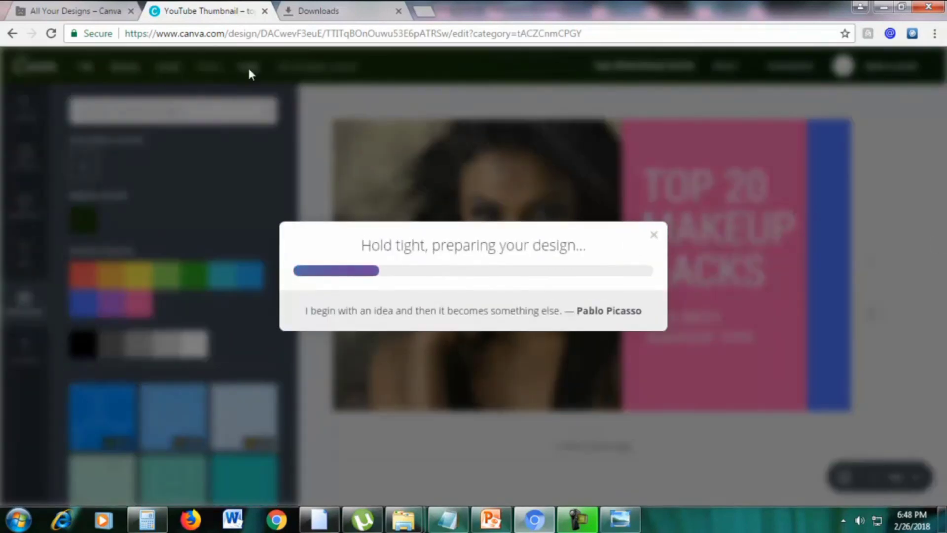
Go to the YouTube home page from the downloads tab
click(338, 12)
click(307, 32)
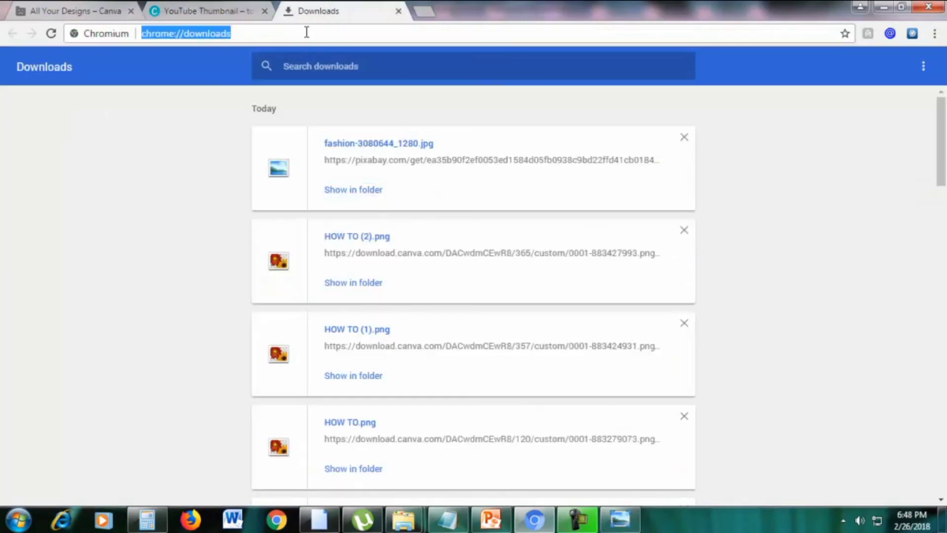
text(y)
key(Return)
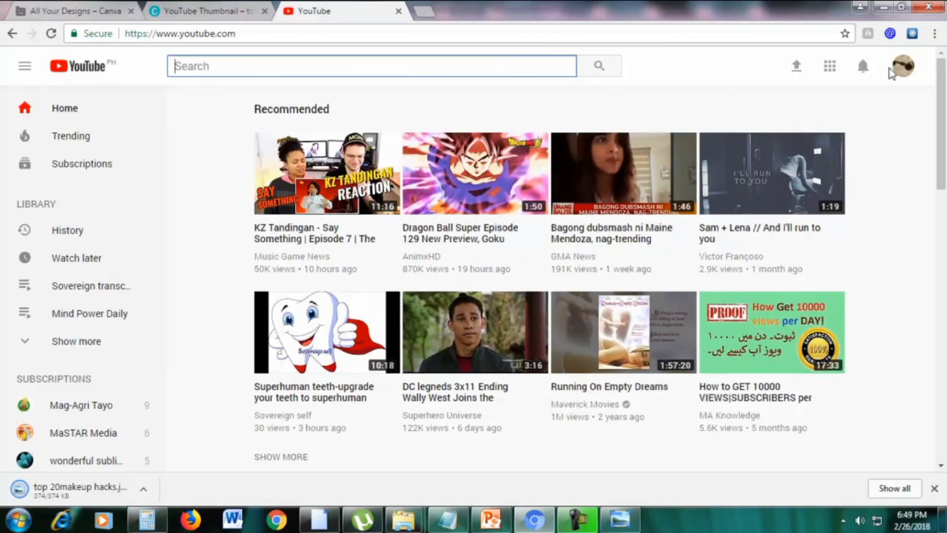
From your channel, open the 'Building a Landing Page in Wordpress' video's Info & Settings edit page
click(907, 66)
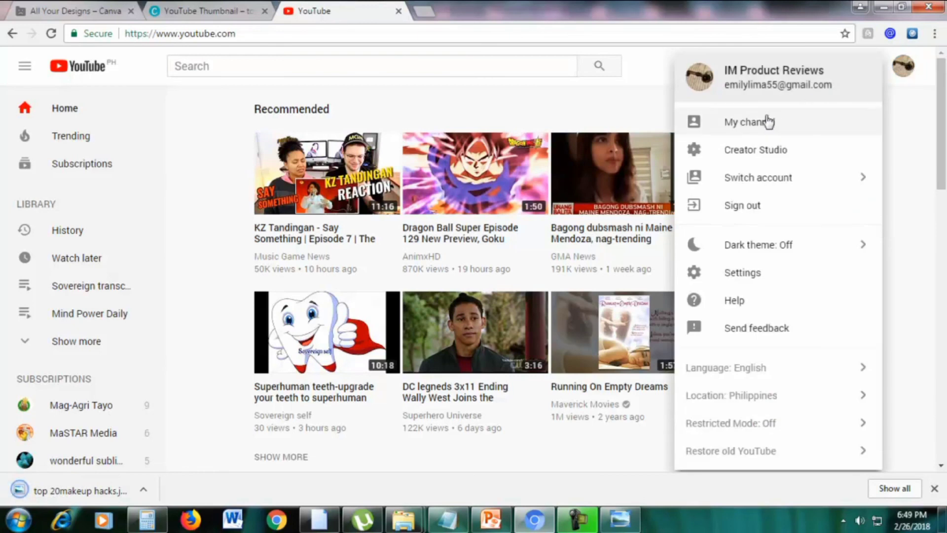
click(752, 126)
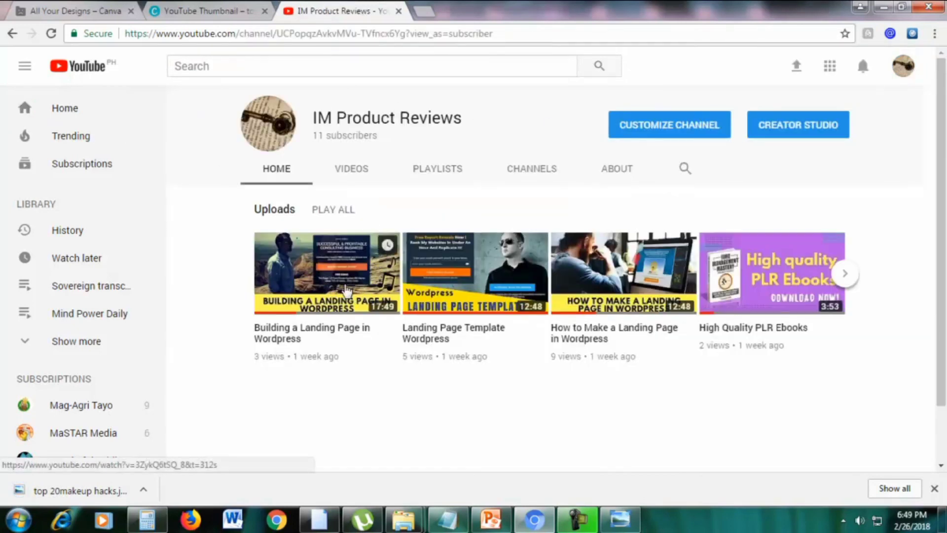
click(344, 287)
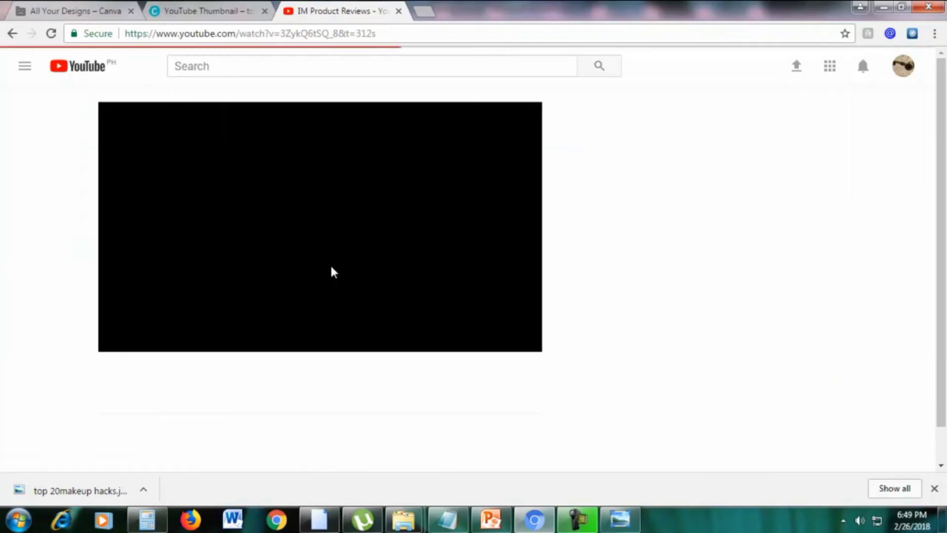
scroll(581, 301, down, 3)
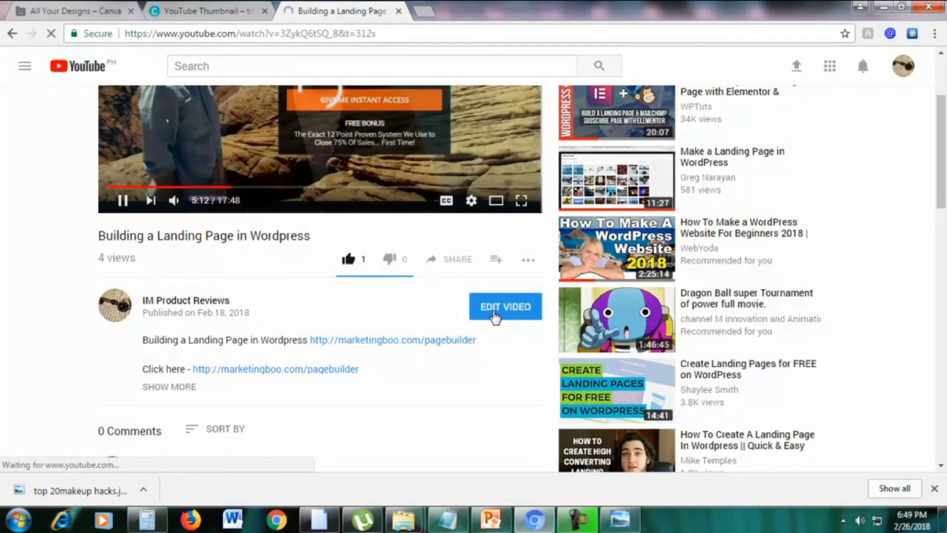
click(495, 313)
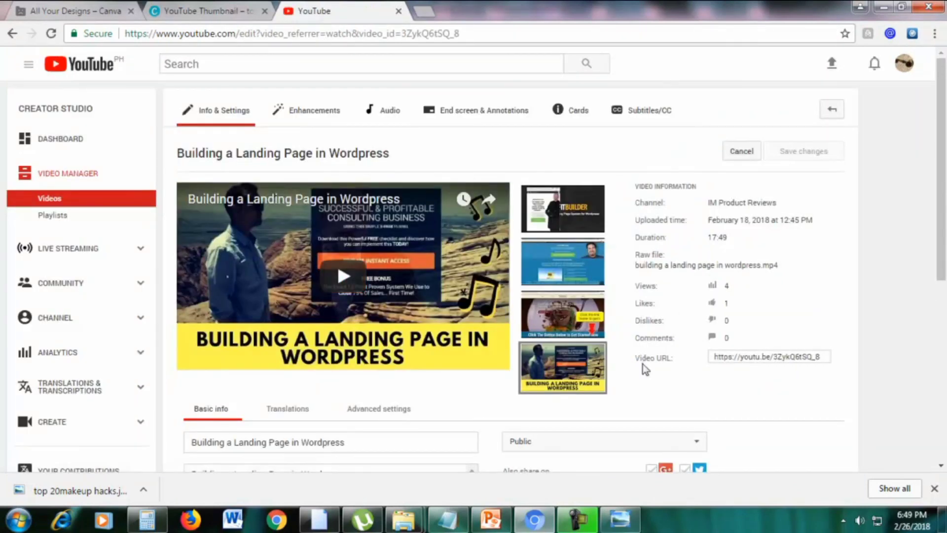
scroll(661, 395, down, 1)
mouse_move(568, 311)
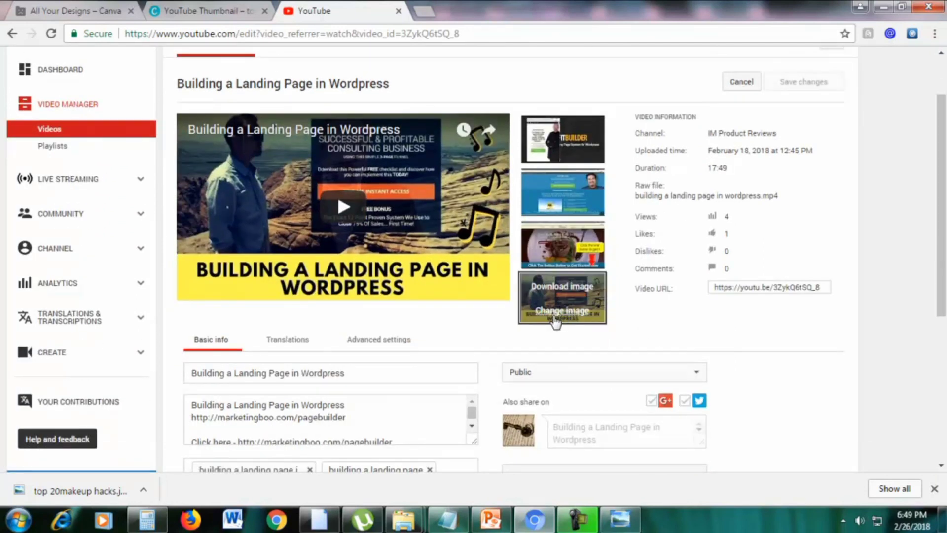
scroll(569, 326, up, 1)
mouse_move(580, 217)
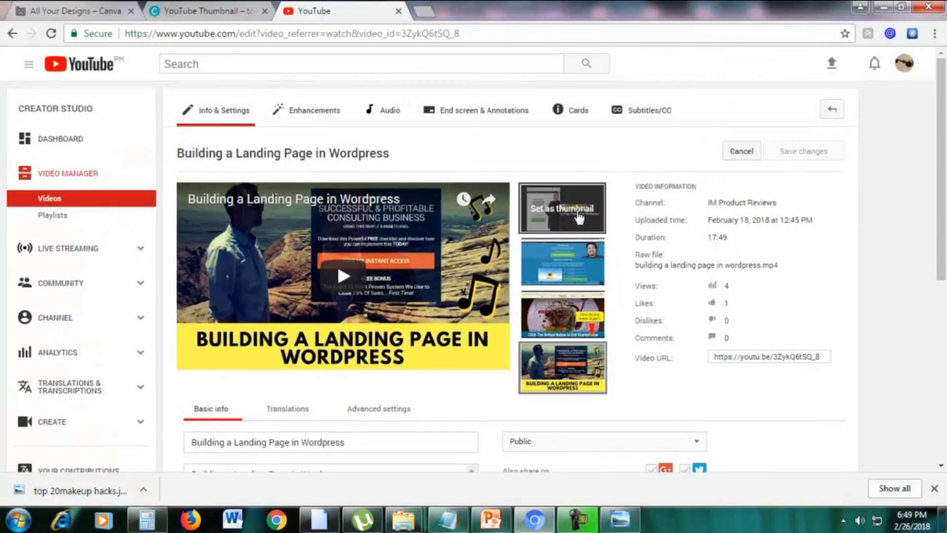
mouse_move(563, 353)
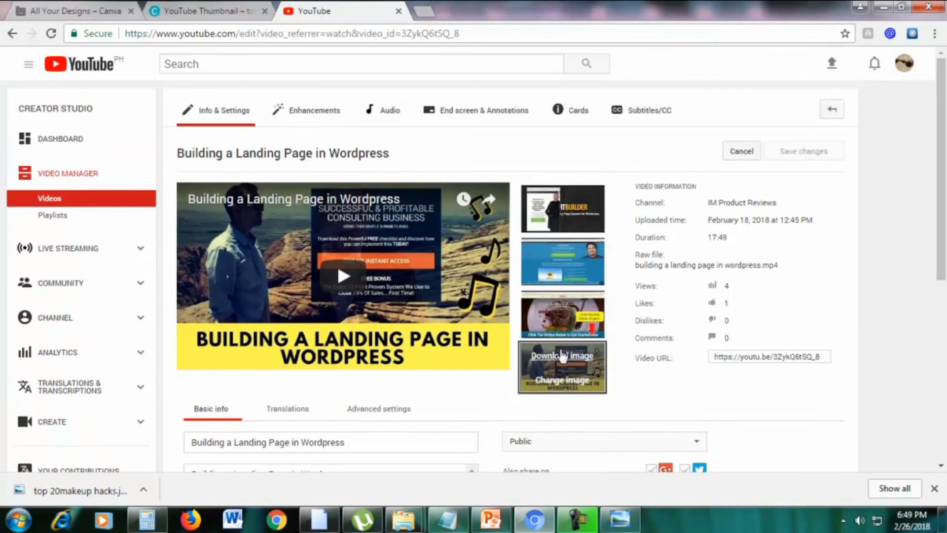
Choose 'top 20makeup hacks.jpg' in the file dialog as the video's new custom thumbnail
click(564, 384)
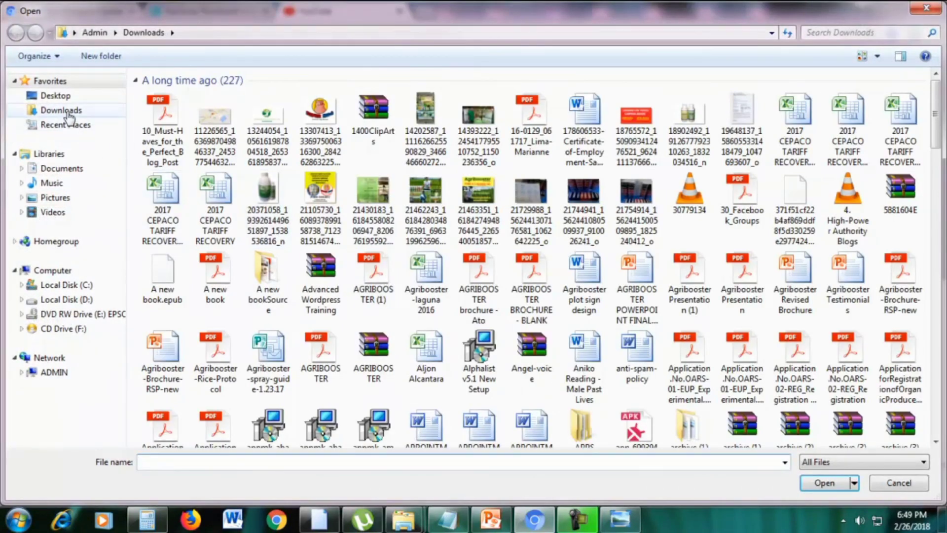
click(69, 117)
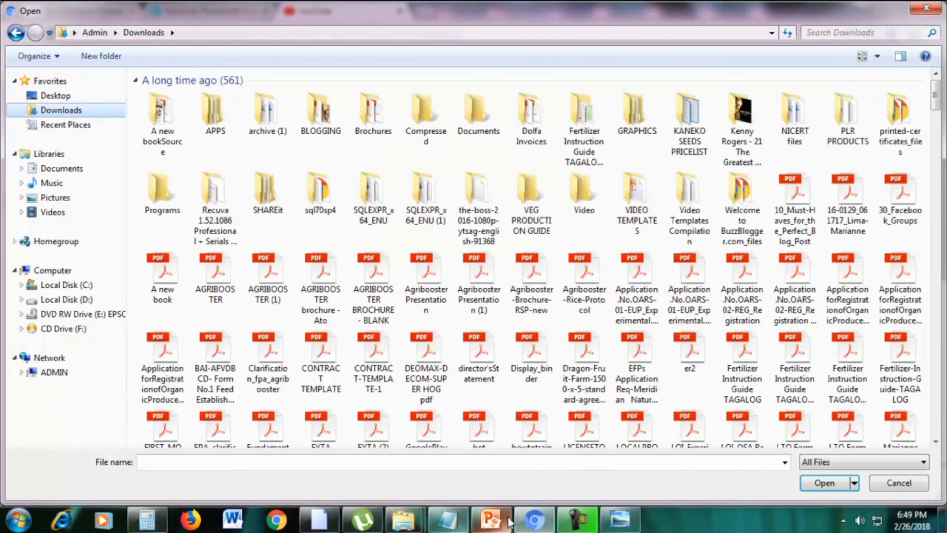
click(899, 482)
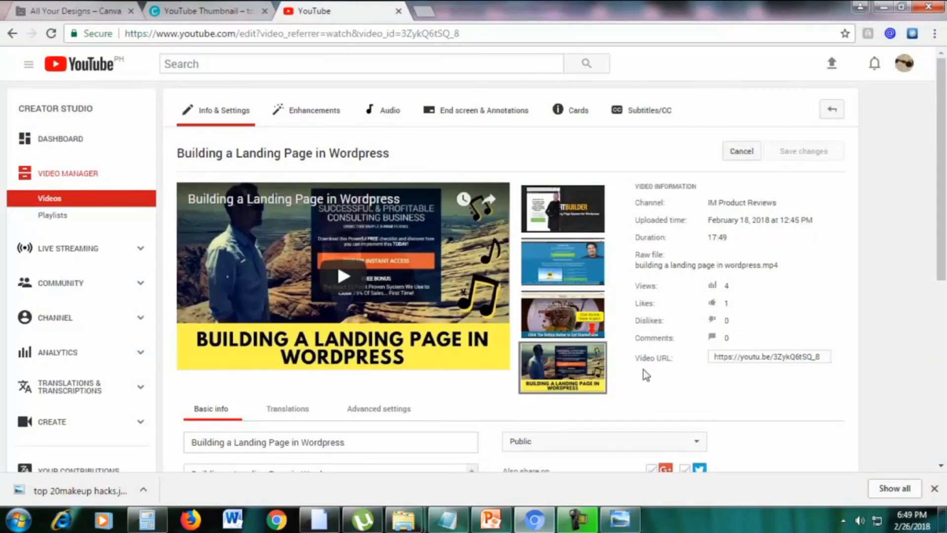
click(556, 385)
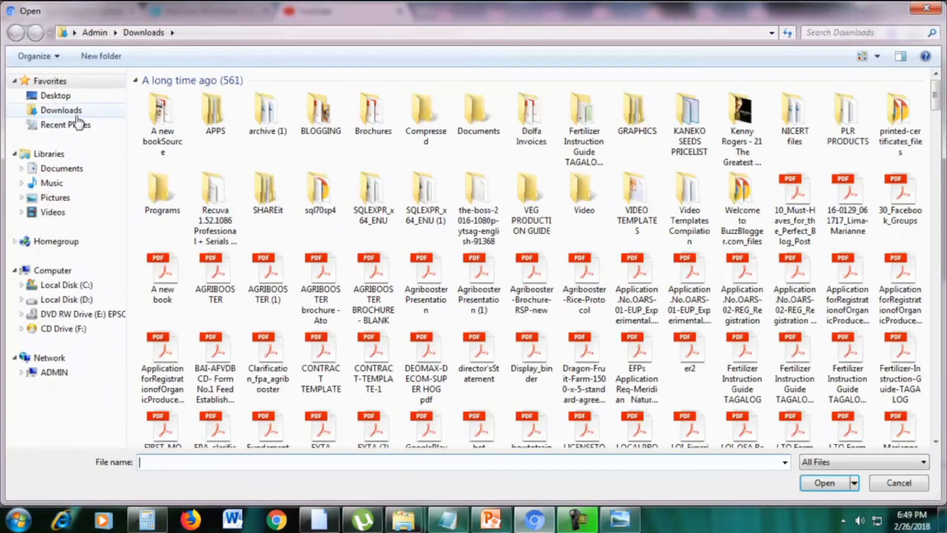
click(254, 461)
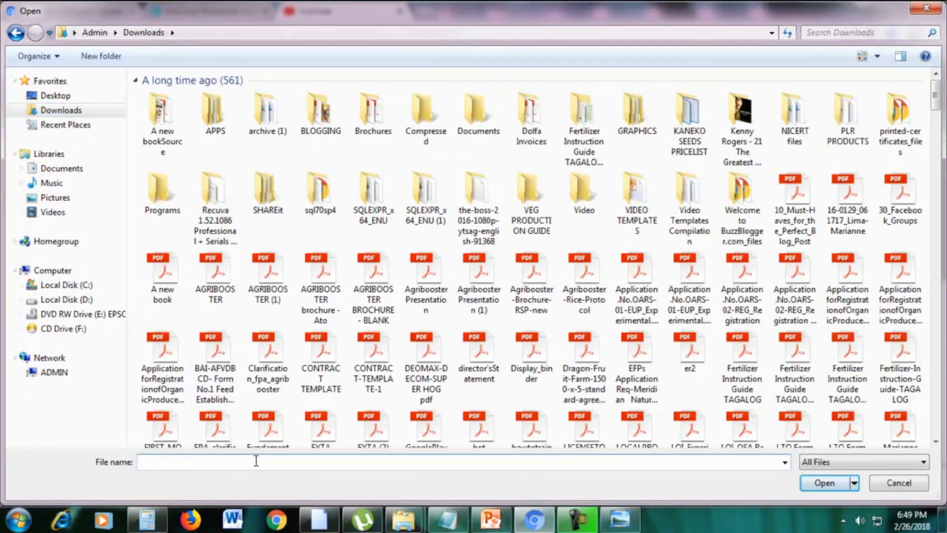
text(top)
key(Down)
key(Down)
key(Down)
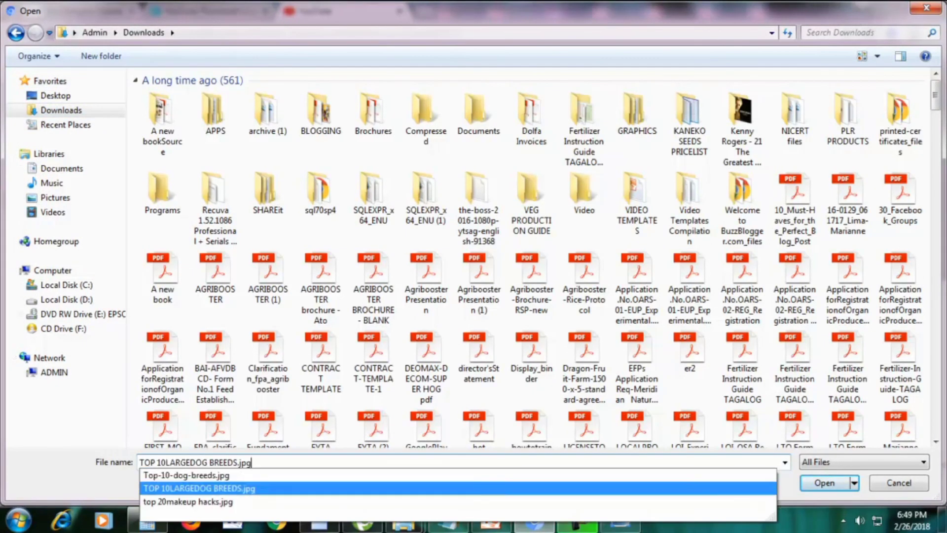
key(Return)
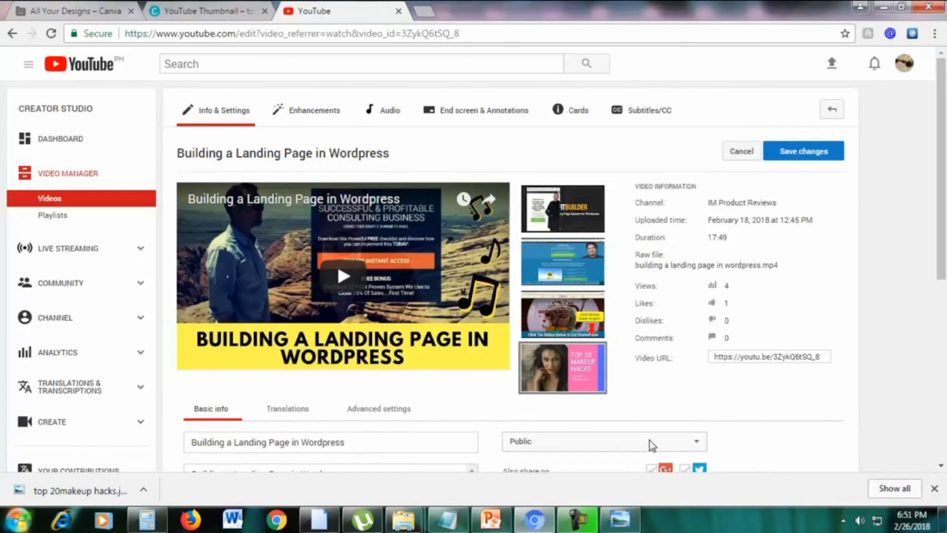
Save the new custom thumbnail, then start a new browser tab
mouse_move(559, 379)
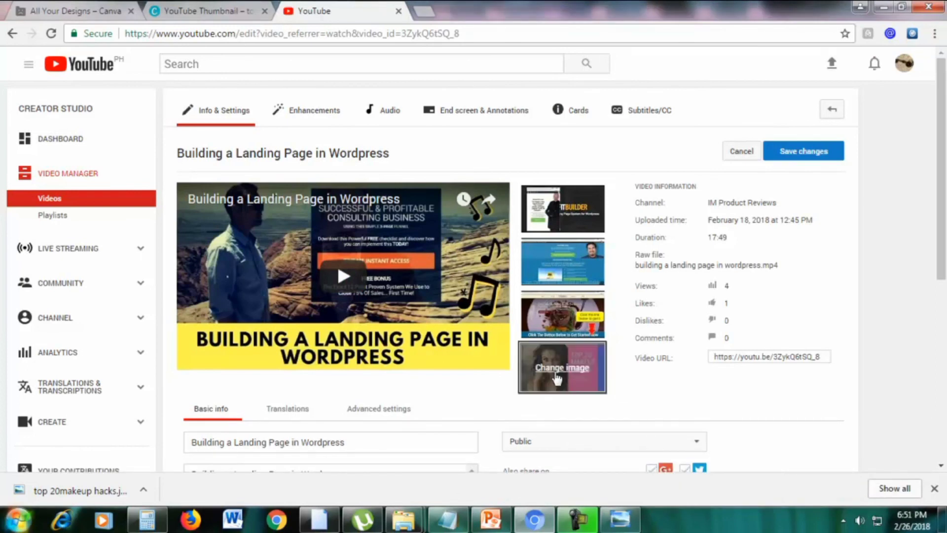
click(819, 157)
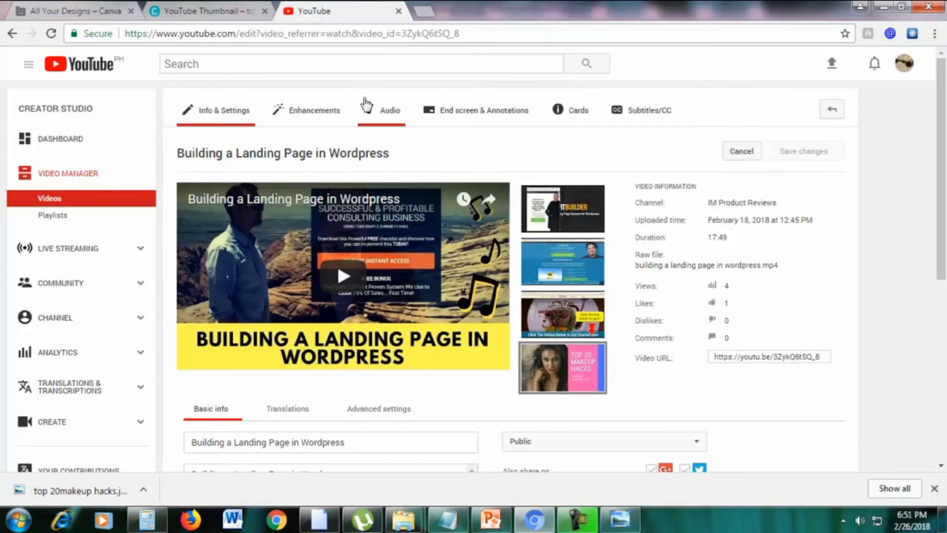
click(431, 9)
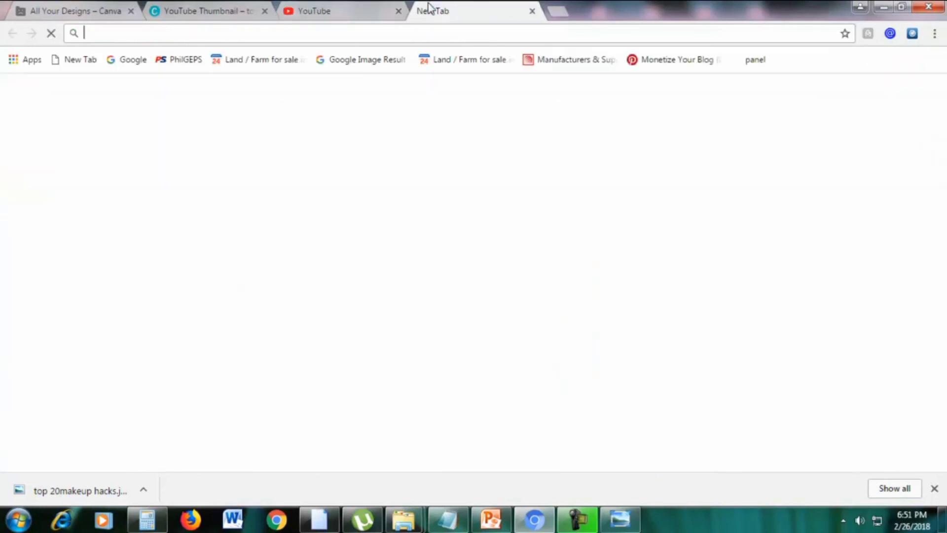
text(y)
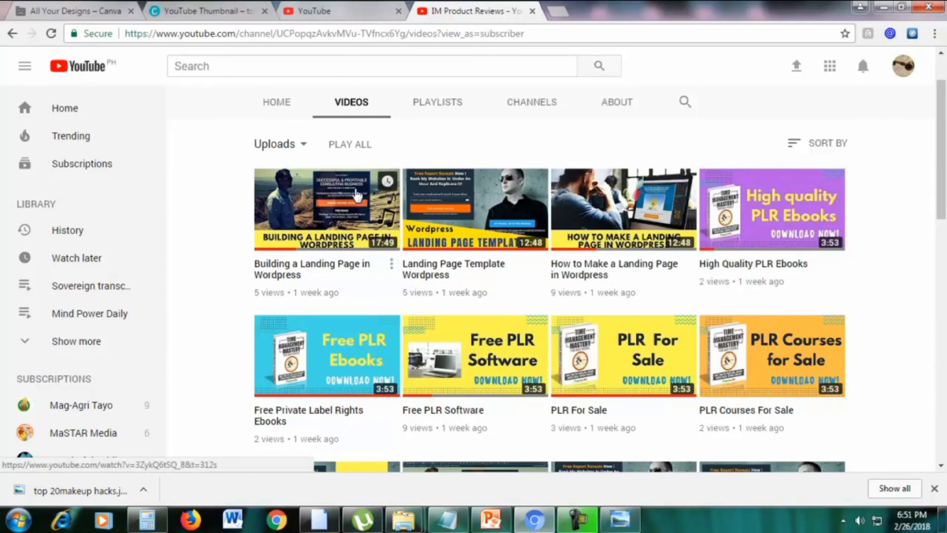
Reload the Building a Landing Page in Wordpress edit page
click(345, 11)
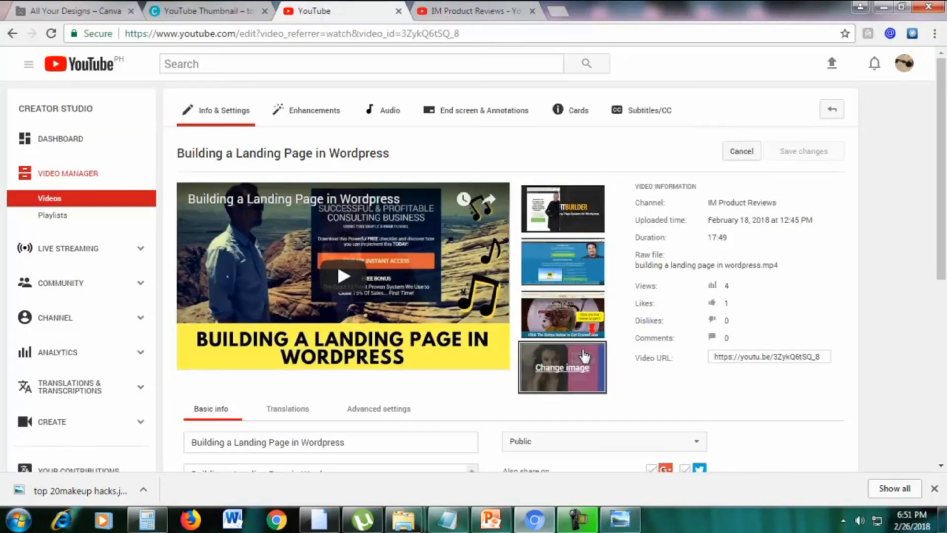
click(457, 40)
key(Return)
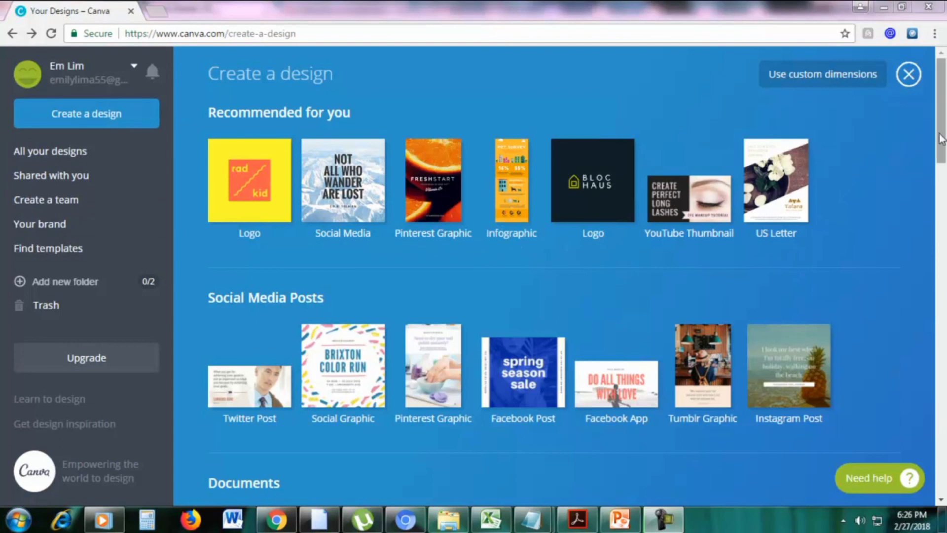
Scroll to Marketing Materials and start a new Menu design
drag(941, 138, 944, 330)
scroll(944, 330, down, 4)
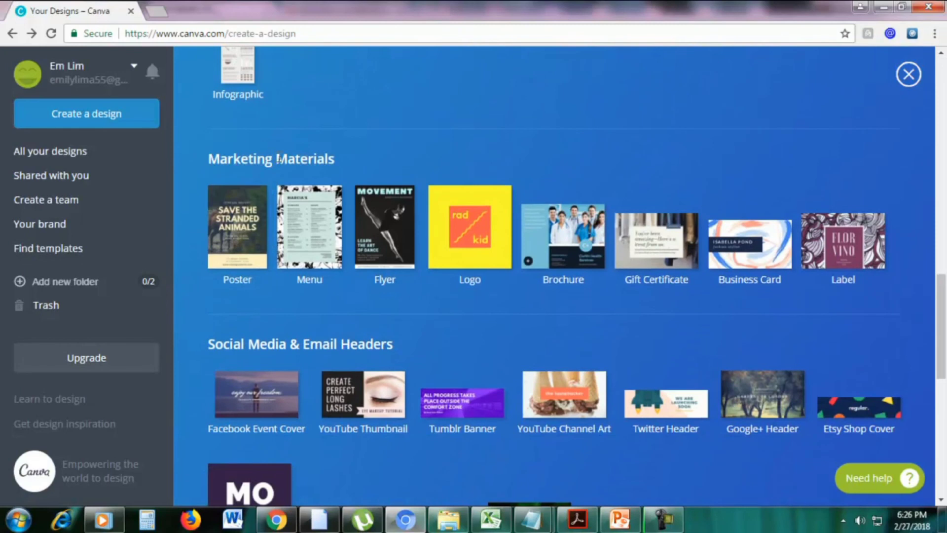
click(298, 242)
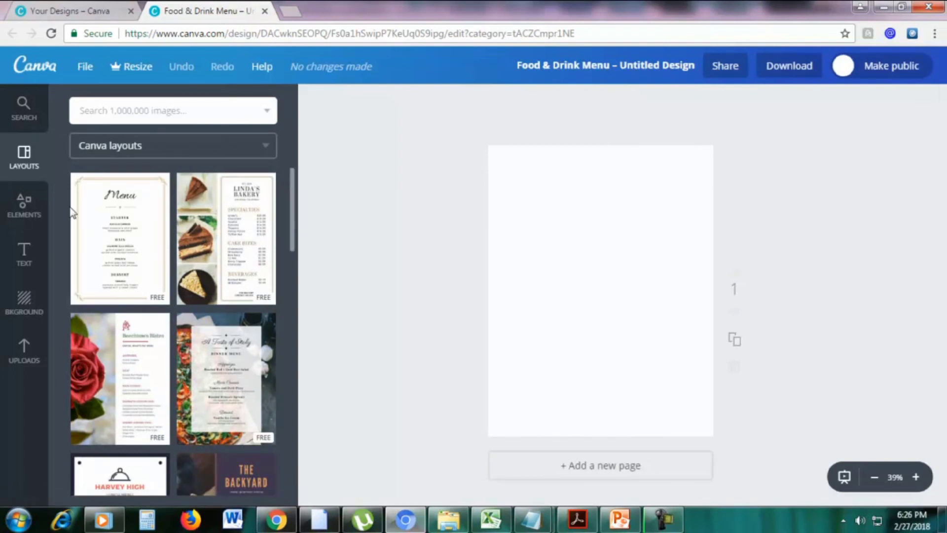
Apply Linda's Bakery, then replace the page with The Backyard layout
click(234, 261)
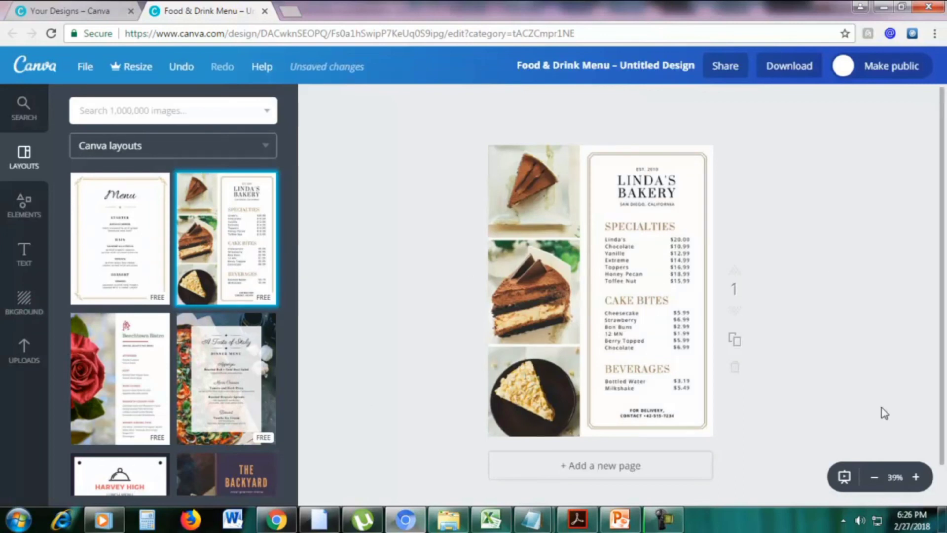
click(916, 477)
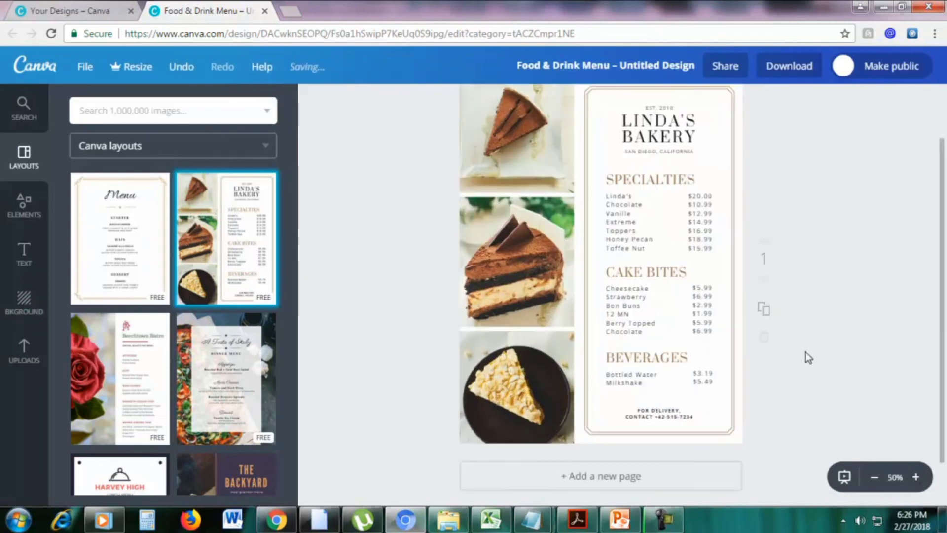
scroll(806, 356, up, 2)
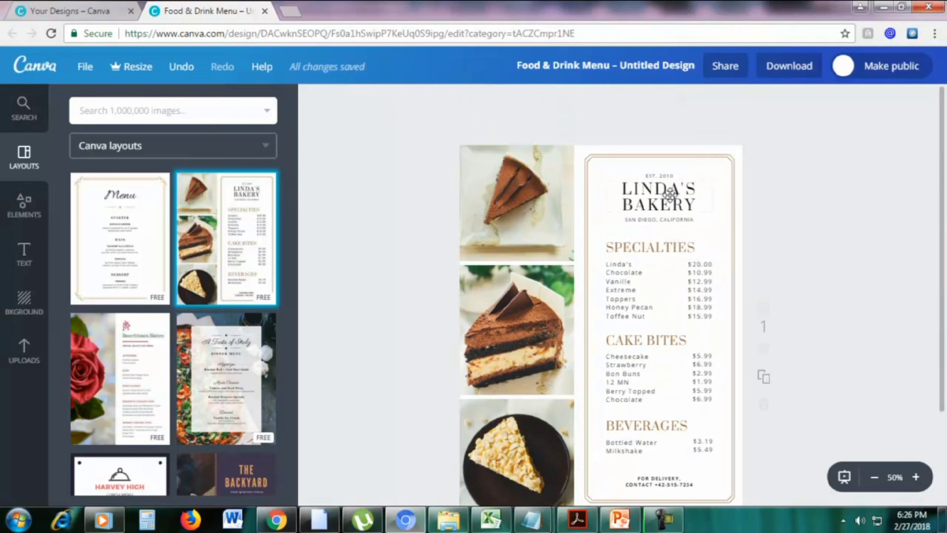
scroll(642, 271, down, 2)
scroll(637, 255, up, 2)
scroll(233, 343, down, 3)
drag(238, 373, 607, 306)
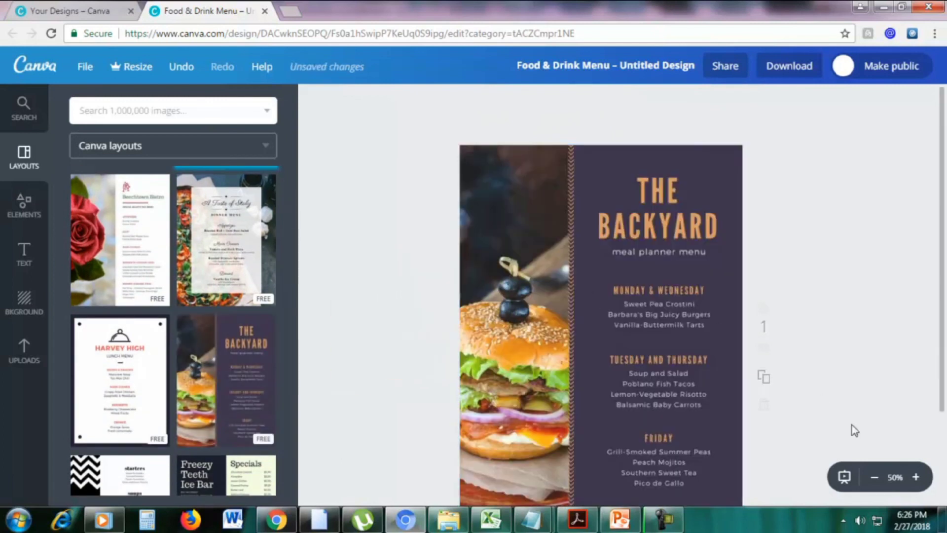
click(875, 477)
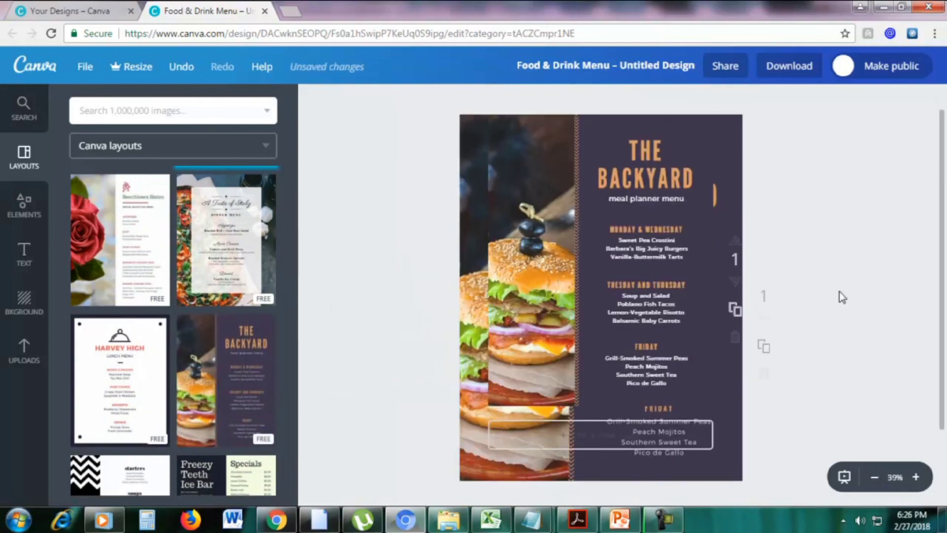
Change the menu background to a bright indigo blue and choose the Harvey High layout
click(646, 148)
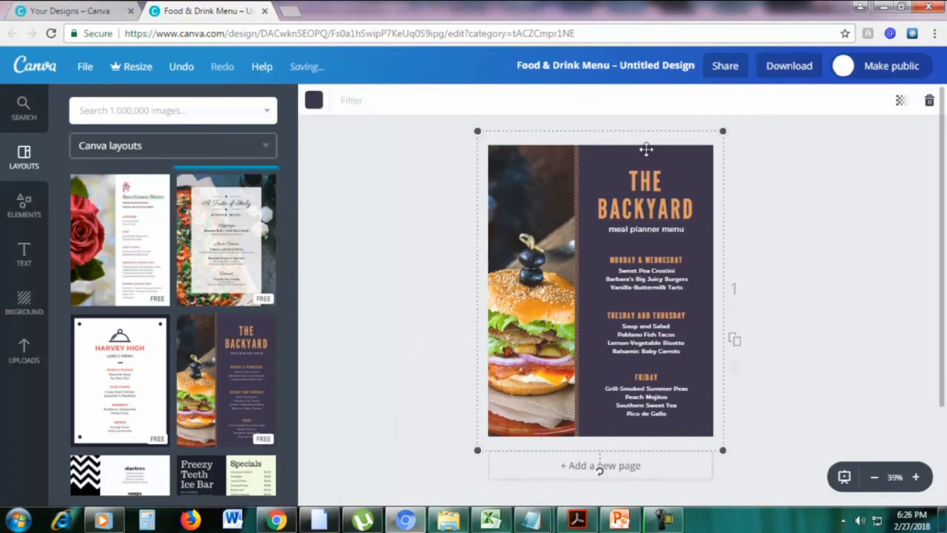
click(316, 101)
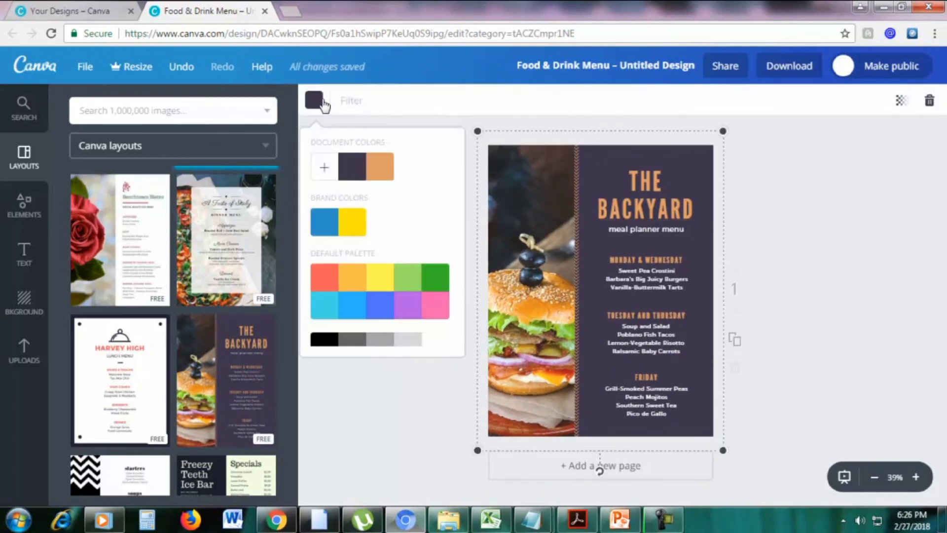
click(352, 222)
click(330, 229)
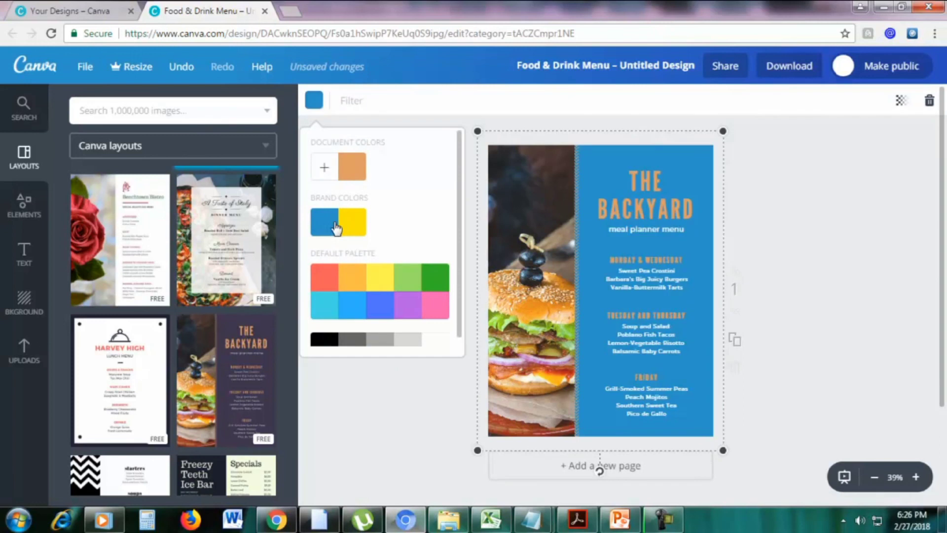
click(380, 315)
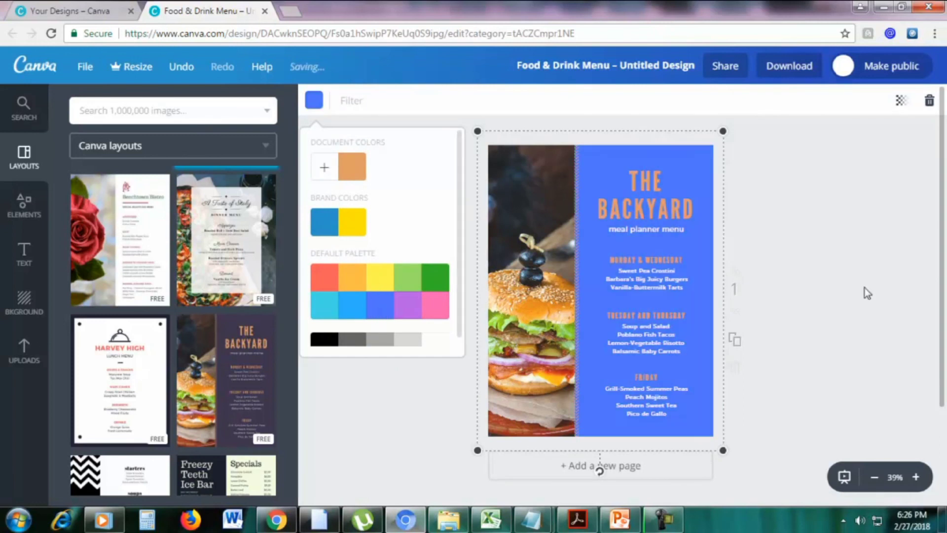
click(124, 373)
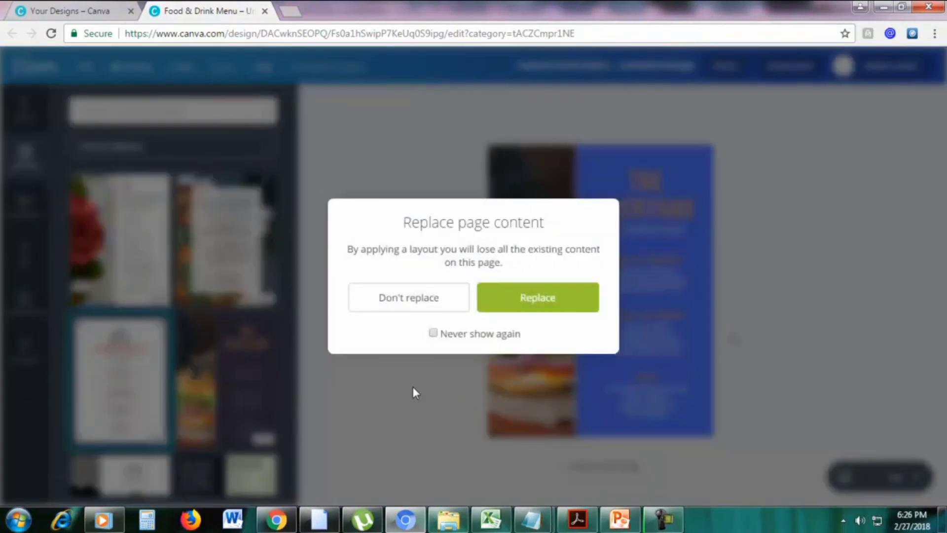
Confirm the Harvey High replacement and move the dish list toward the right
click(523, 302)
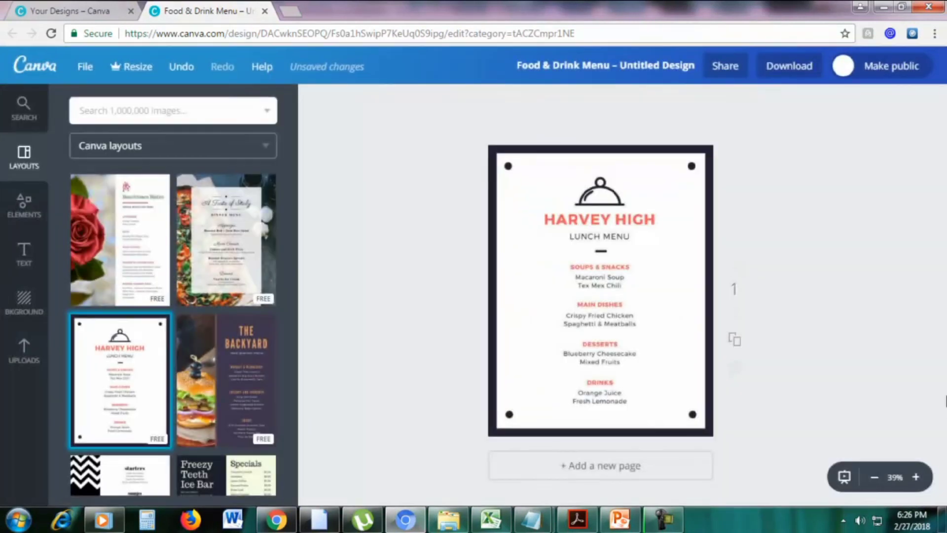
click(916, 478)
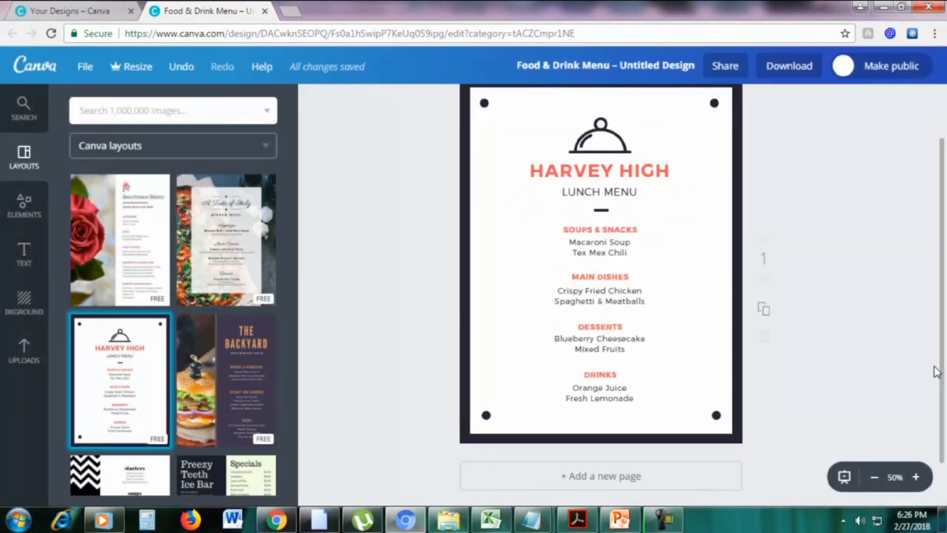
drag(941, 375, 942, 351)
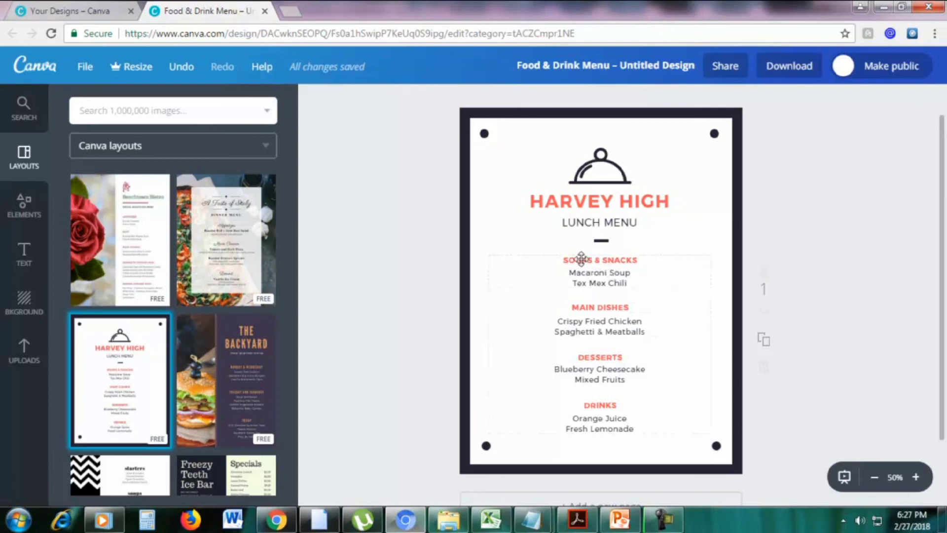
drag(582, 257, 640, 262)
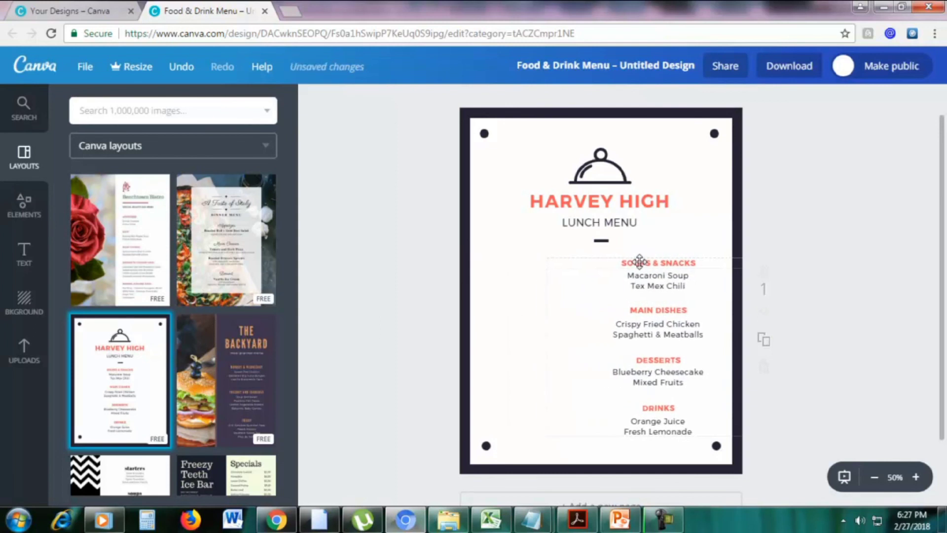
click(20, 205)
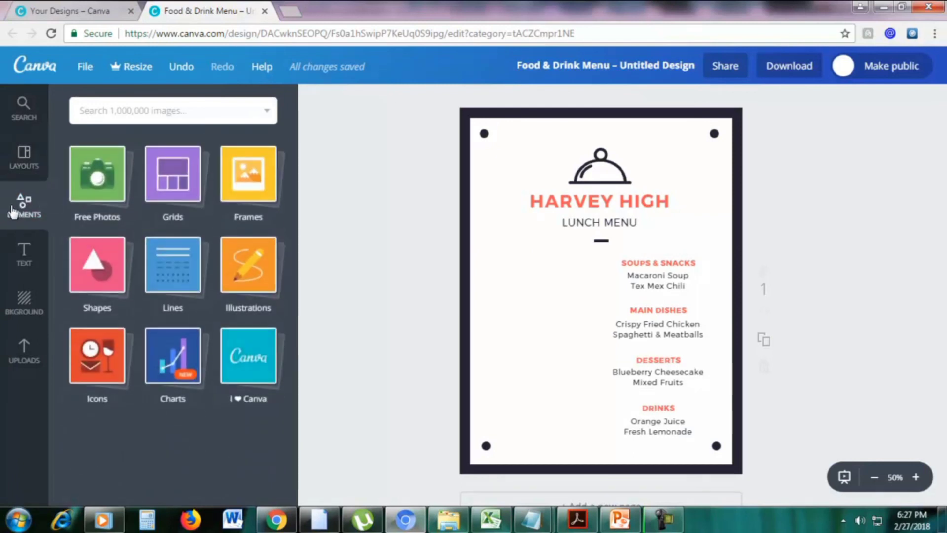
Add a circle photo frame, shrink it and place it beside Soups & Snacks
click(251, 188)
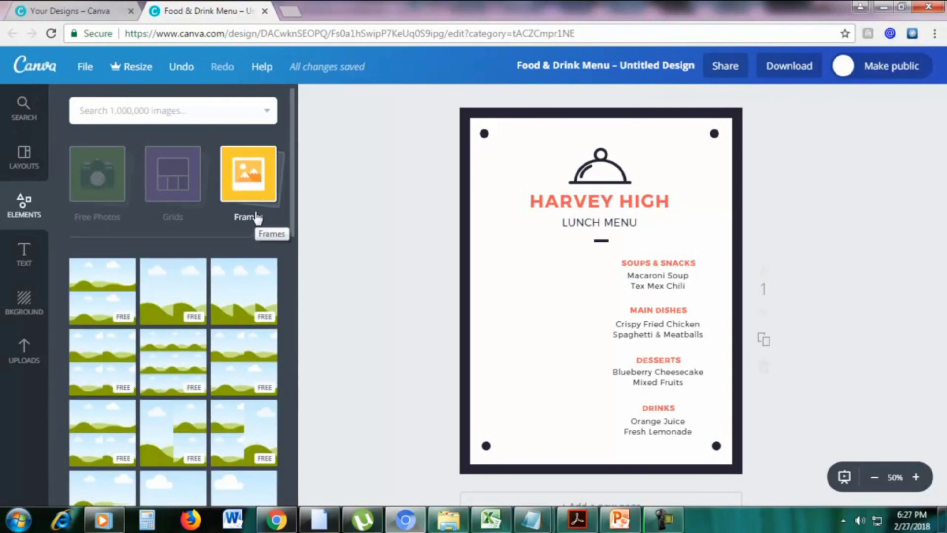
scroll(257, 218, down, 5)
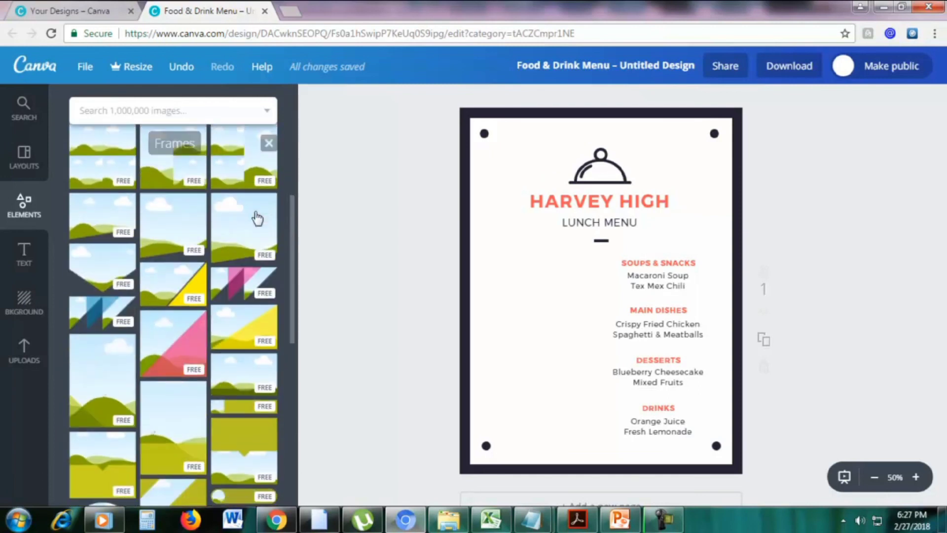
scroll(172, 296, down, 4)
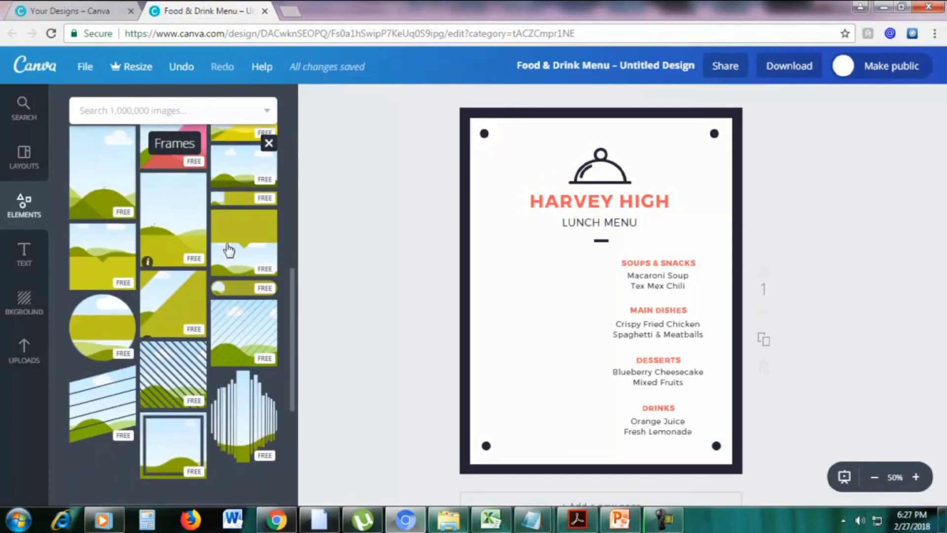
scroll(203, 236, down, 1)
scroll(202, 238, down, 5)
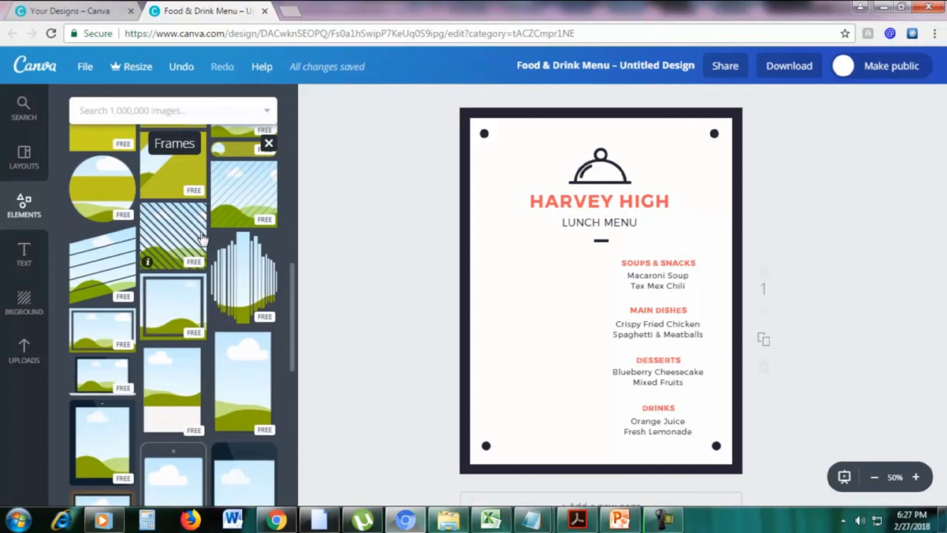
scroll(199, 237, down, 4)
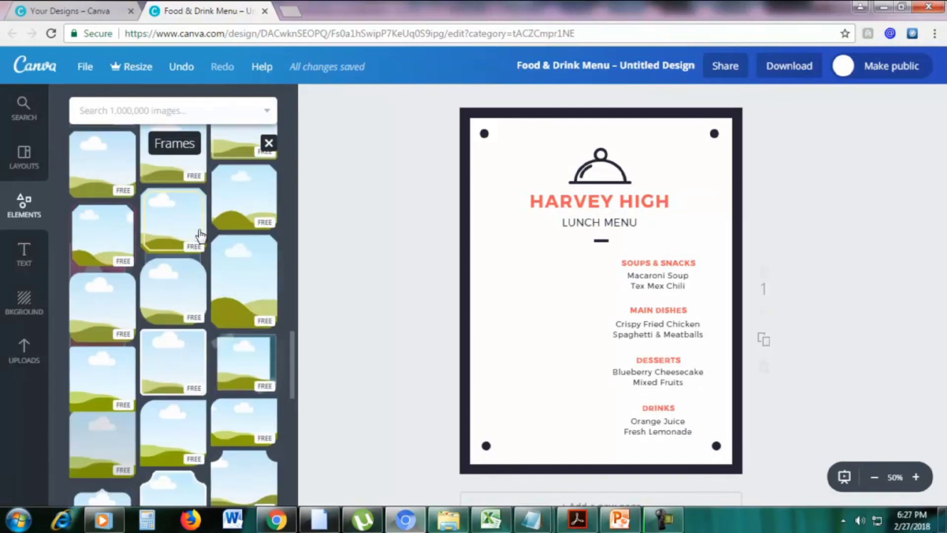
scroll(200, 236, down, 4)
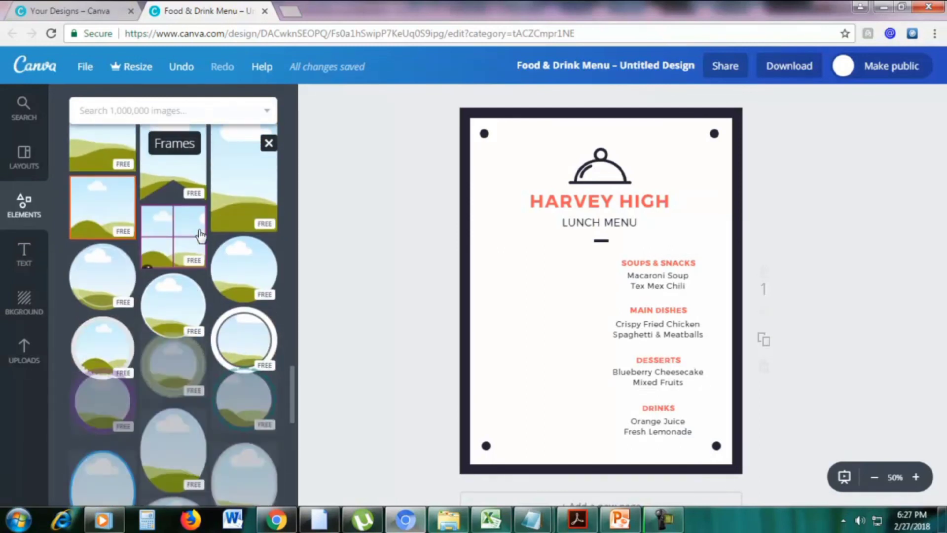
drag(244, 270, 564, 273)
drag(650, 203, 560, 302)
drag(533, 334, 550, 286)
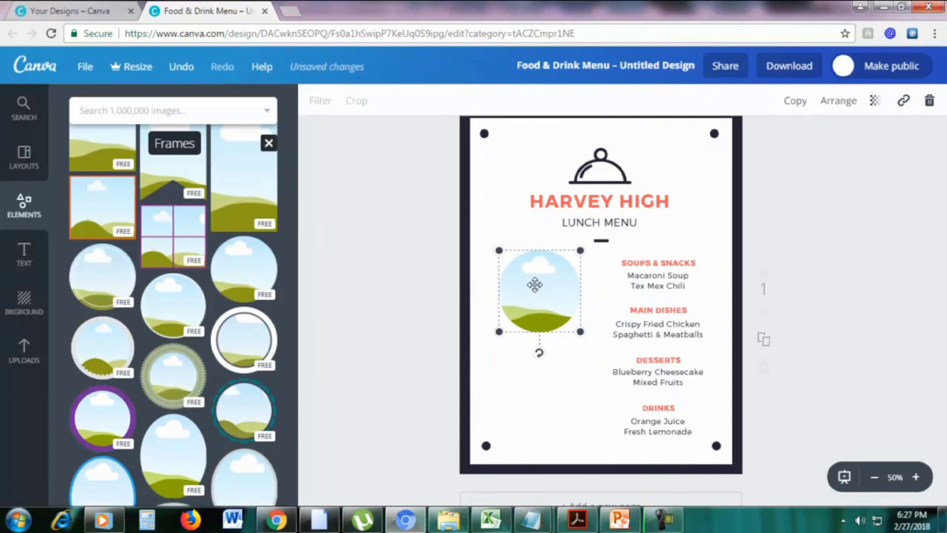
Duplicate the circle frame and move the copy level with Desserts and Drinks
click(795, 101)
drag(557, 306, 547, 391)
click(885, 308)
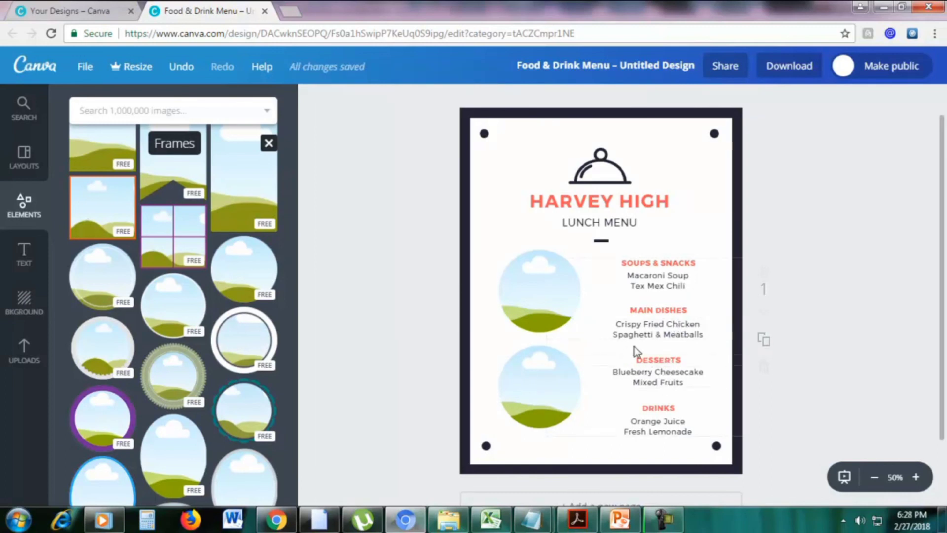
click(150, 116)
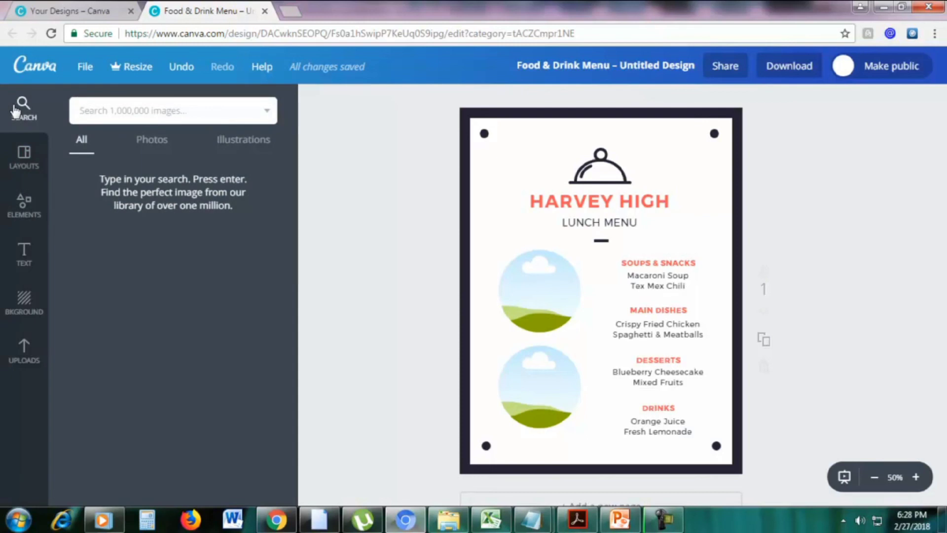
Search the image library for 'fried chicken' and browse the free and Pro results
text(fried chicken)
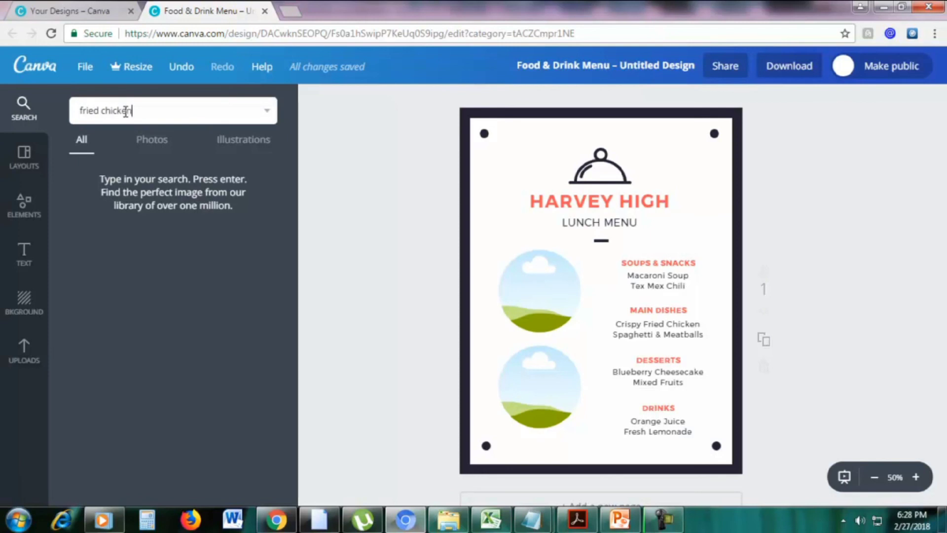
key(Return)
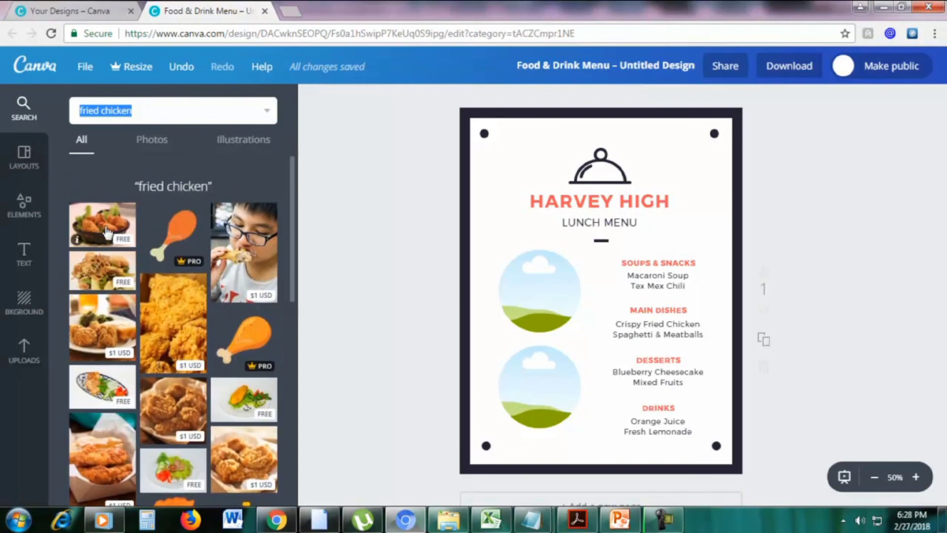
scroll(168, 286, down, 3)
scroll(200, 298, down, 3)
scroll(200, 298, up, 6)
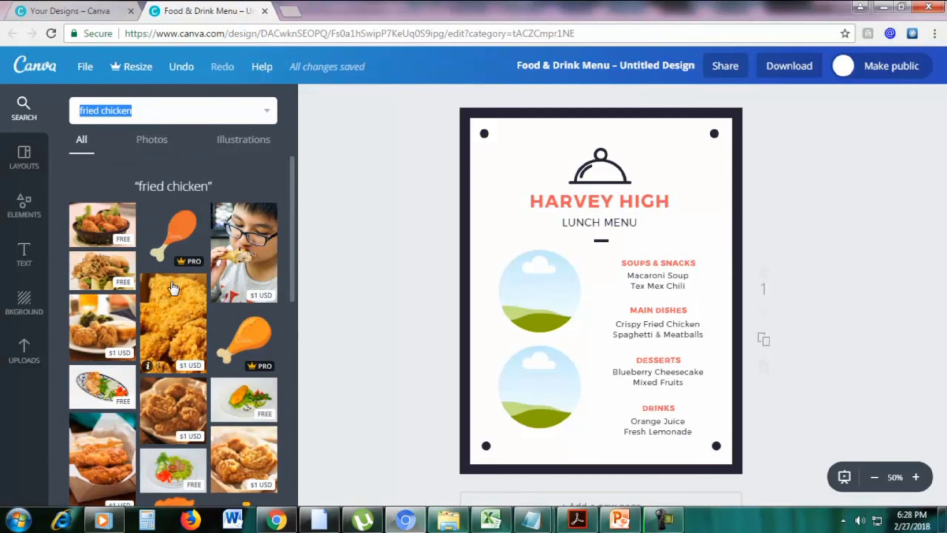
scroll(198, 288, down, 3)
scroll(197, 306, up, 3)
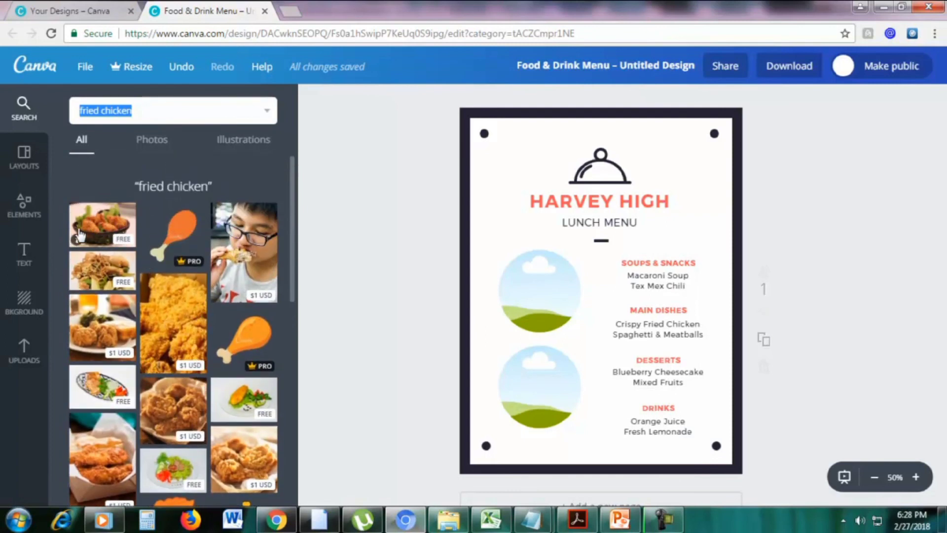
click(296, 7)
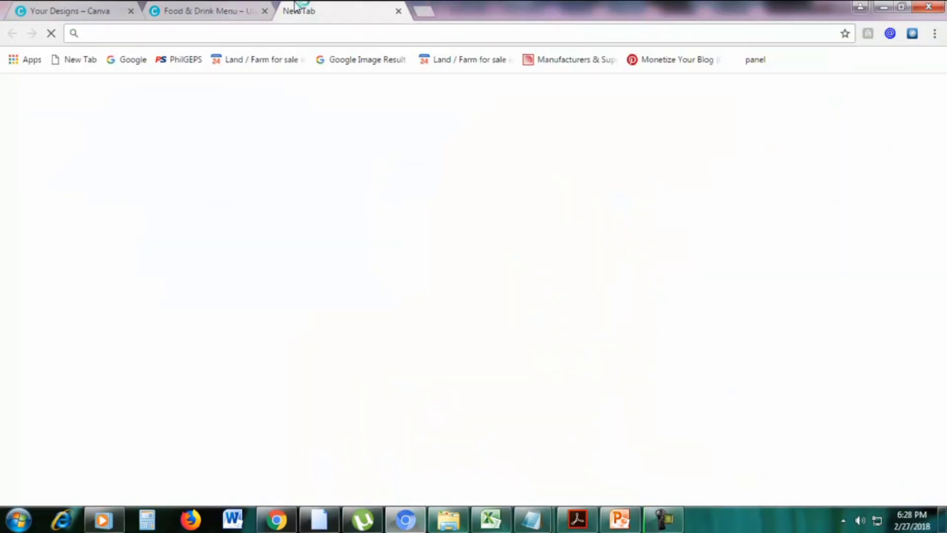
text(pixabay.com)
key(Return)
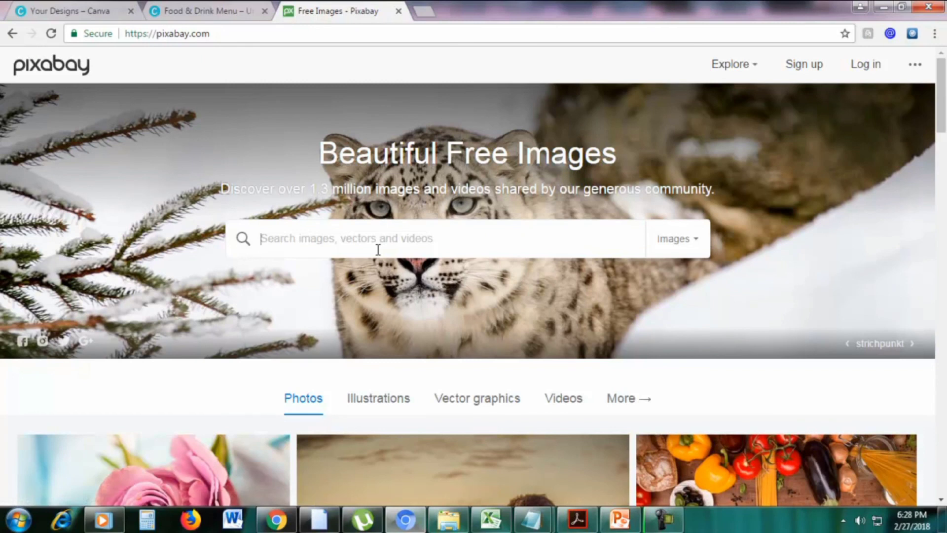
text(f)
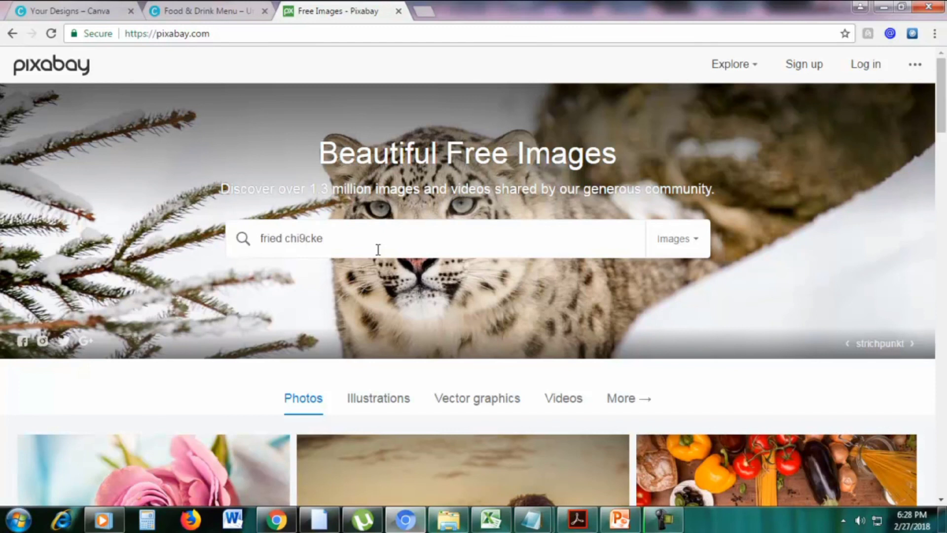
text(ried chicke)
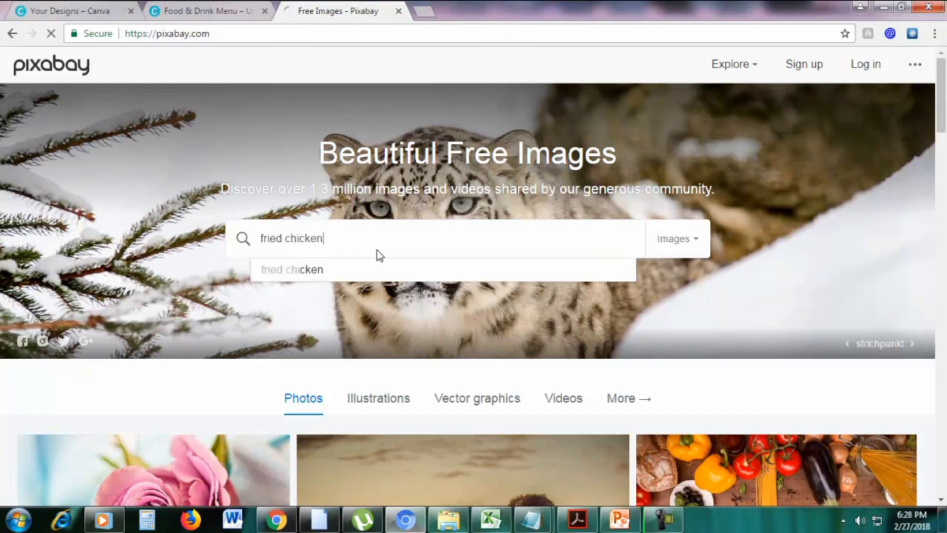
key(Return)
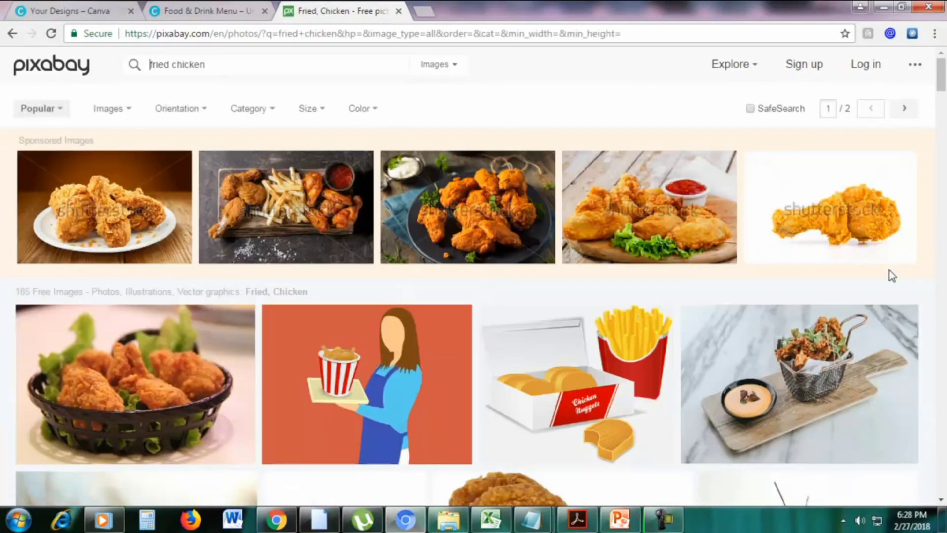
scroll(893, 272, down, 4)
scroll(856, 275, down, 4)
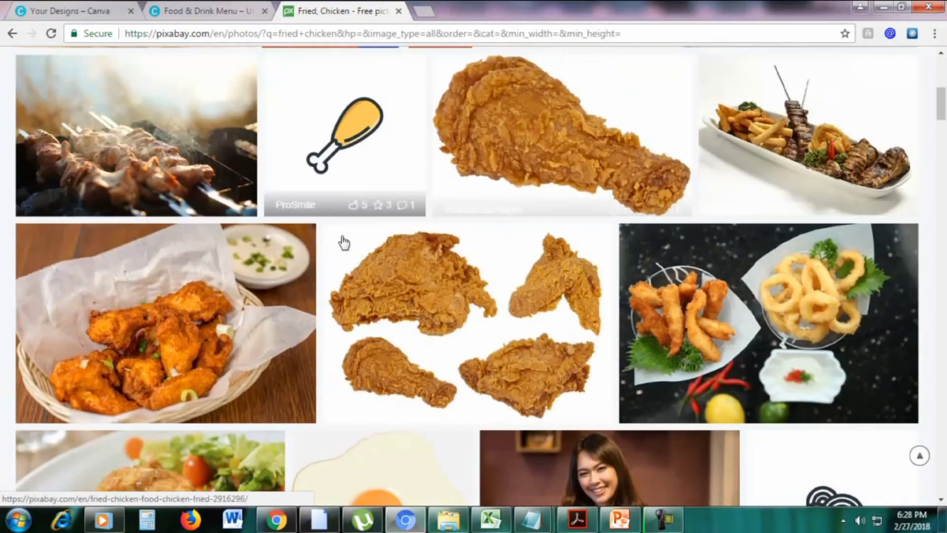
scroll(363, 209, down, 8)
scroll(316, 258, up, 11)
scroll(315, 257, up, 5)
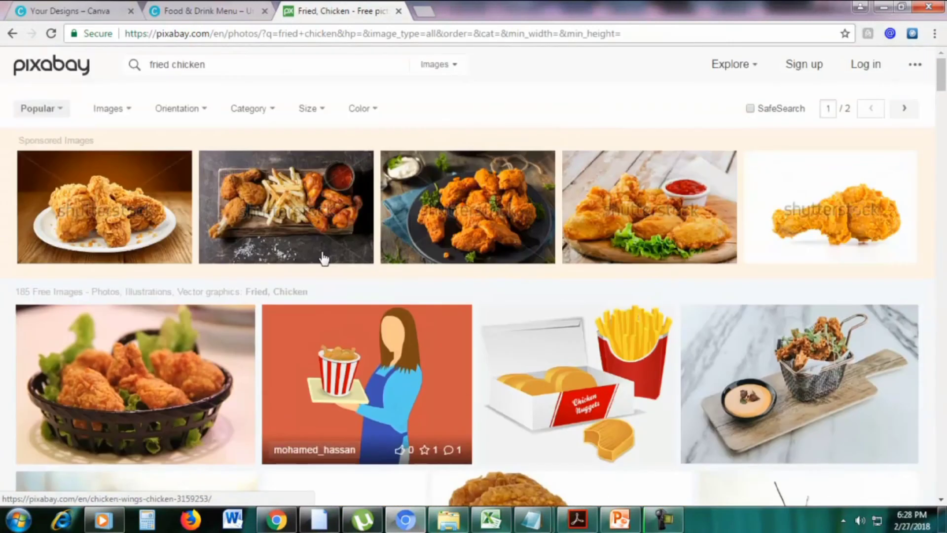
click(199, 7)
click(399, 11)
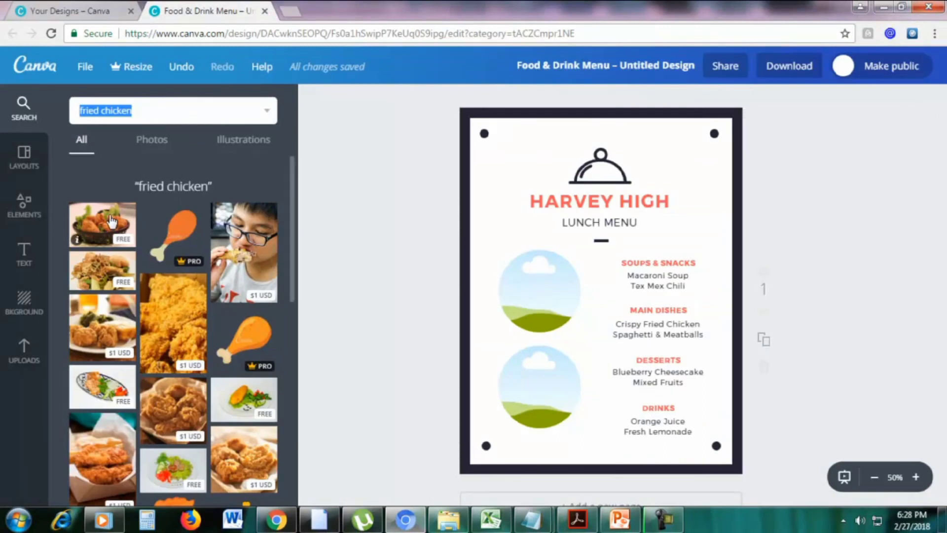
Place the fried chicken photo in the menu's top circle frame
drag(424, 279, 539, 289)
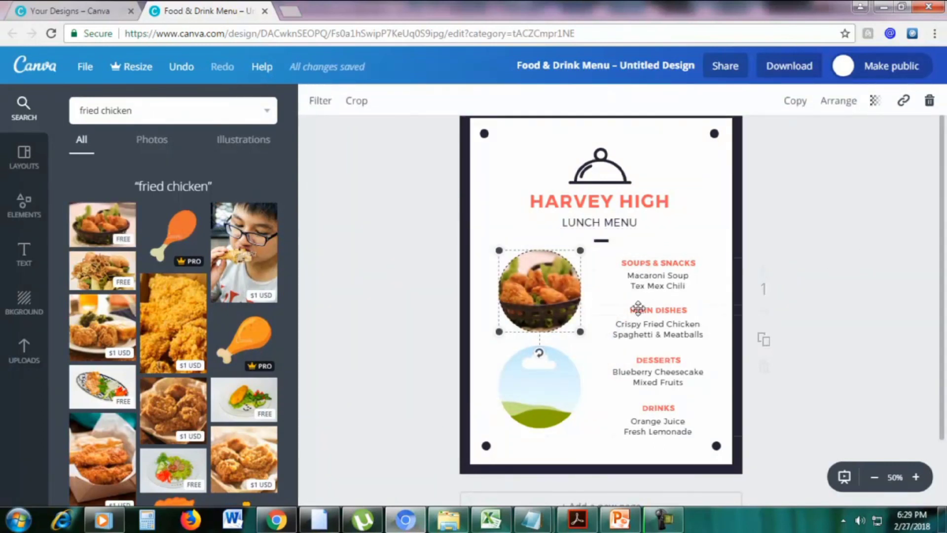
click(598, 358)
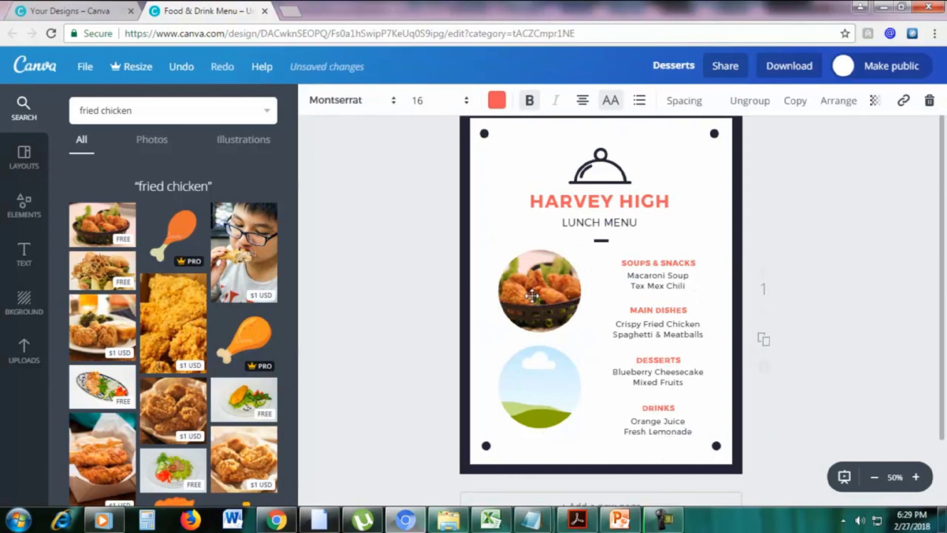
click(551, 273)
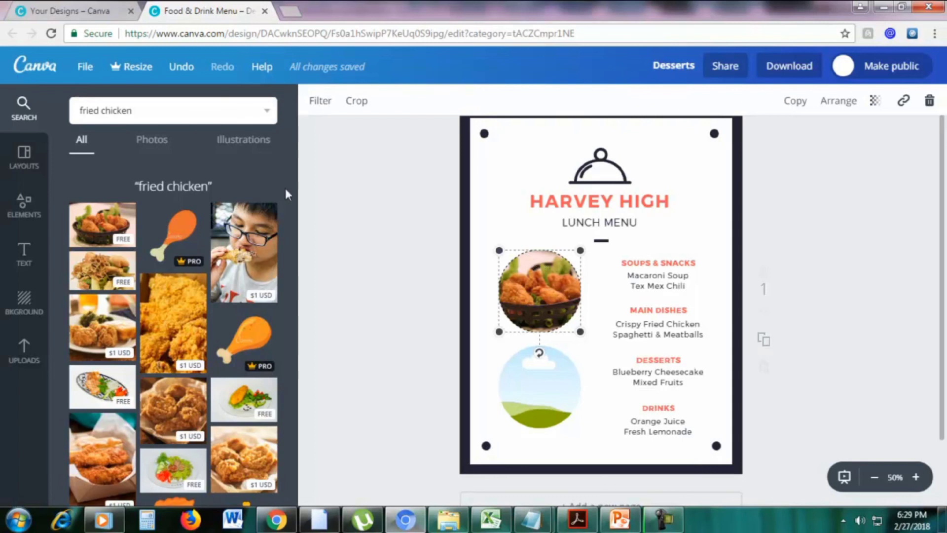
Search images for 'fruit' and drop the oranges photo into the lower circle frame
triple_click(148, 110)
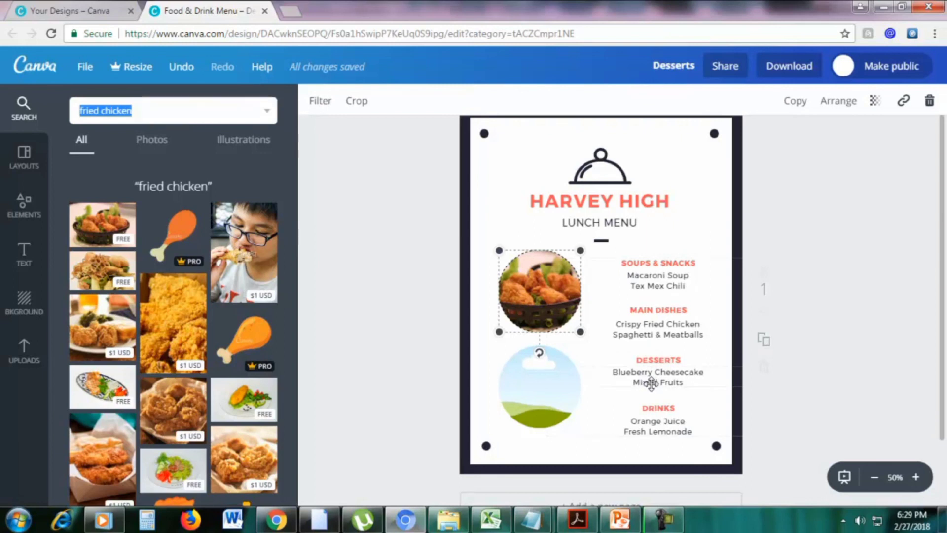
text(f)
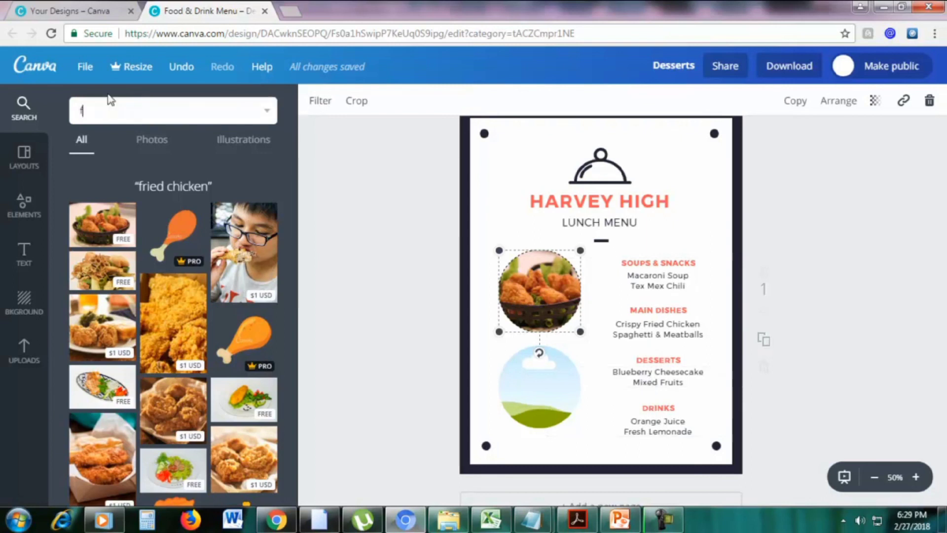
text(ruit)
key(Return)
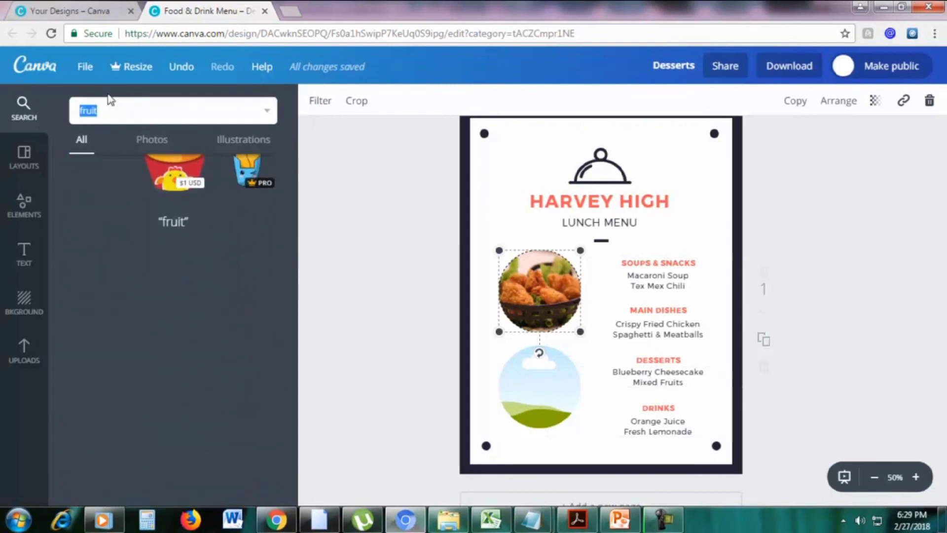
scroll(227, 267, down, 3)
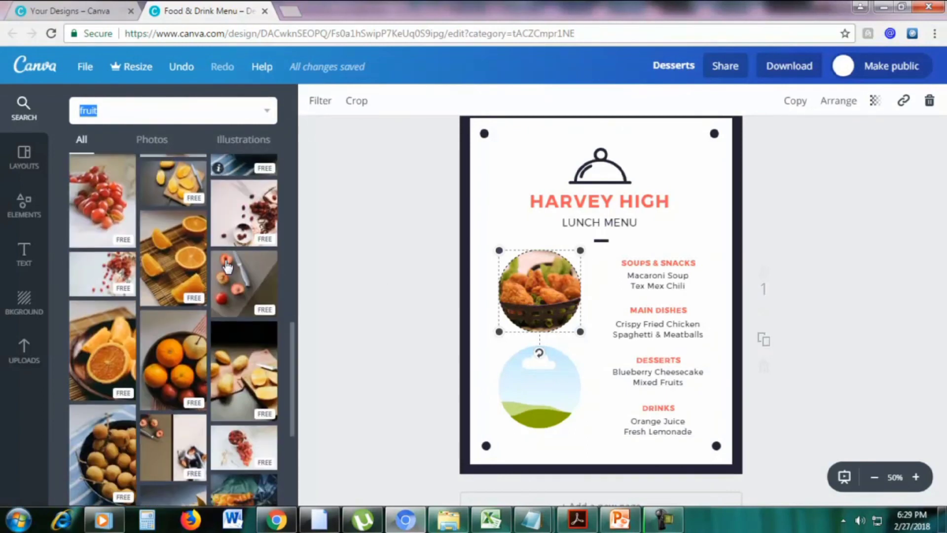
scroll(224, 269, down, 2)
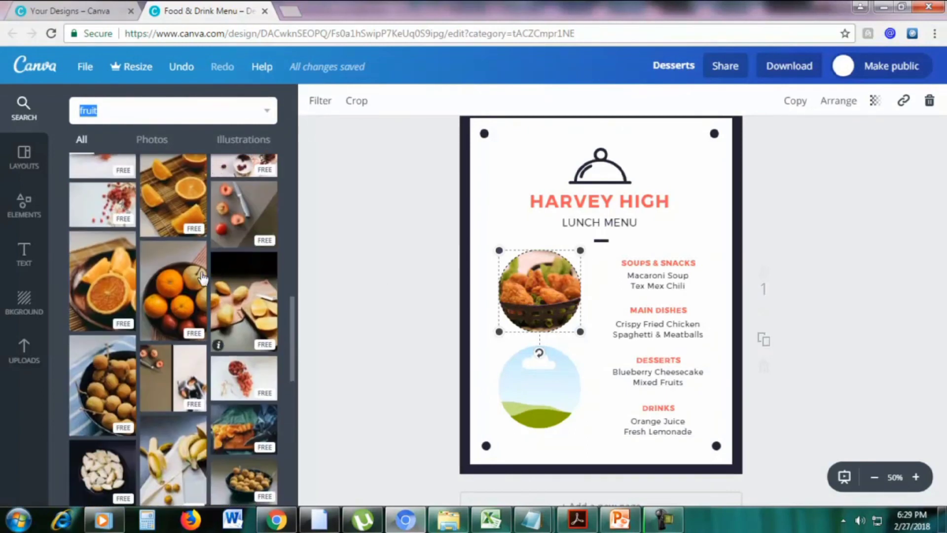
drag(193, 292, 538, 385)
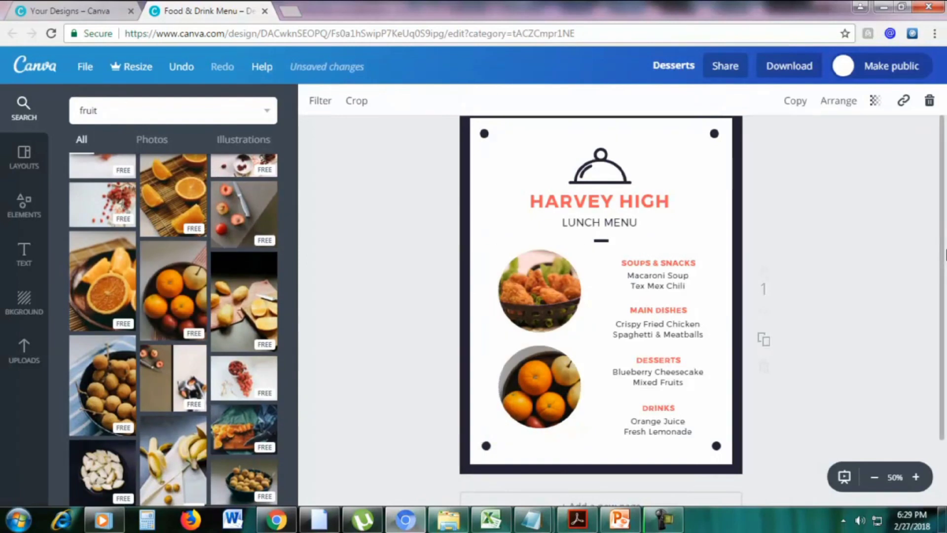
click(916, 260)
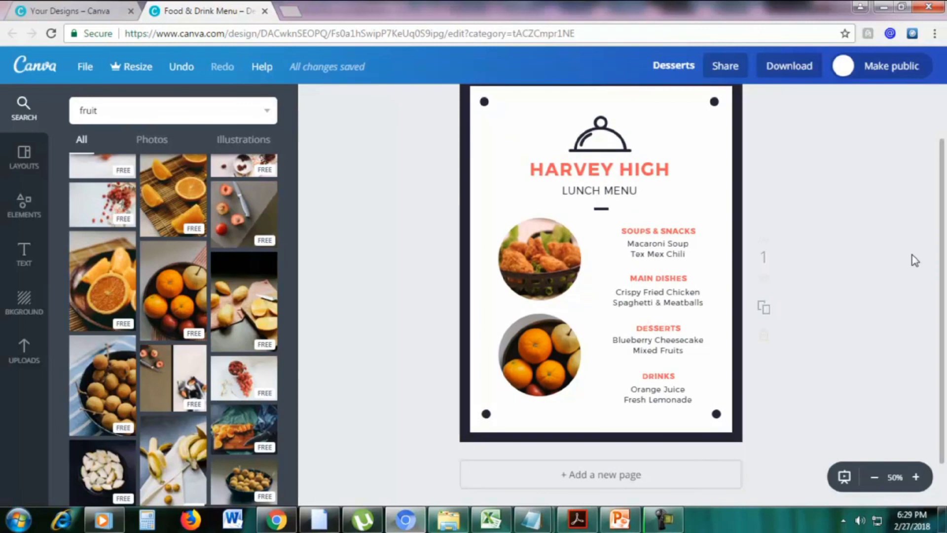
Duplicate the Harvey High lunch menu page to create an identical page 2
scroll(916, 260, down, 1)
scroll(834, 257, up, 3)
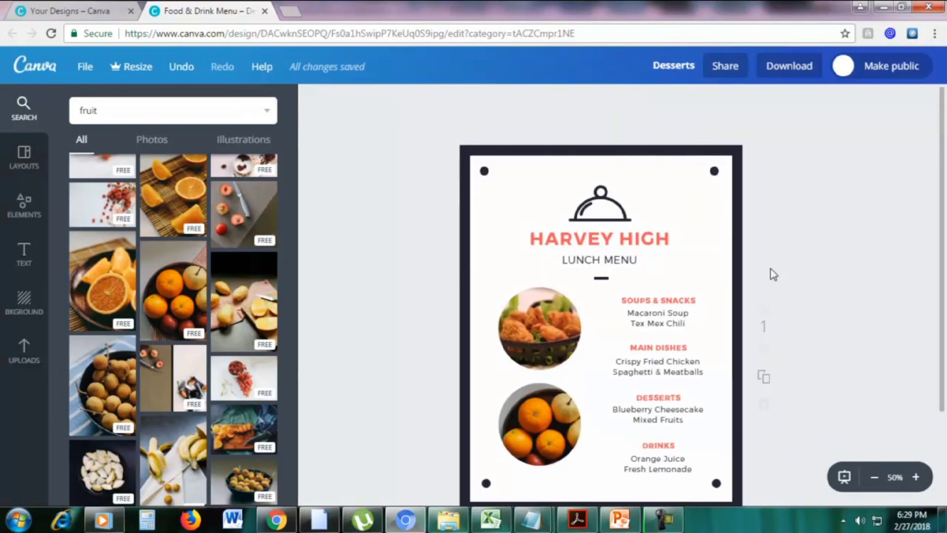
drag(942, 283, 942, 314)
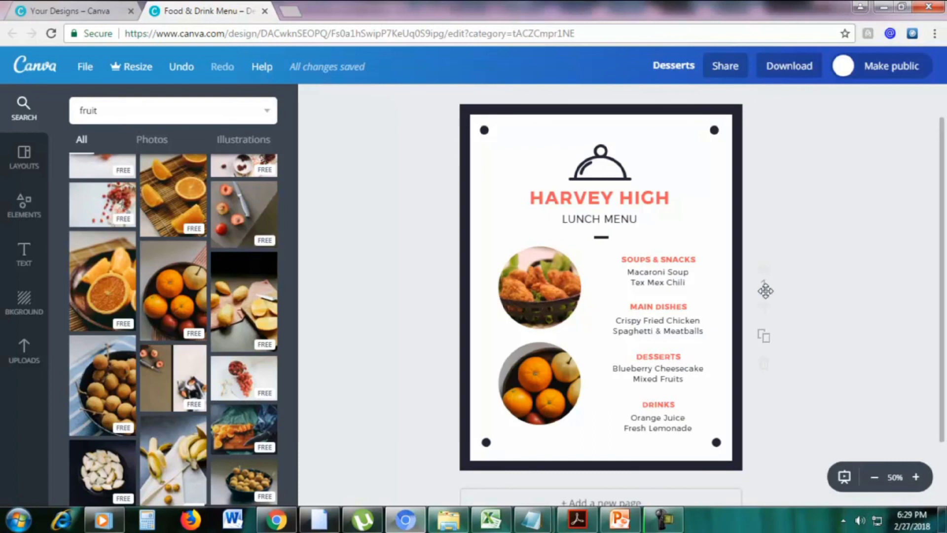
click(764, 340)
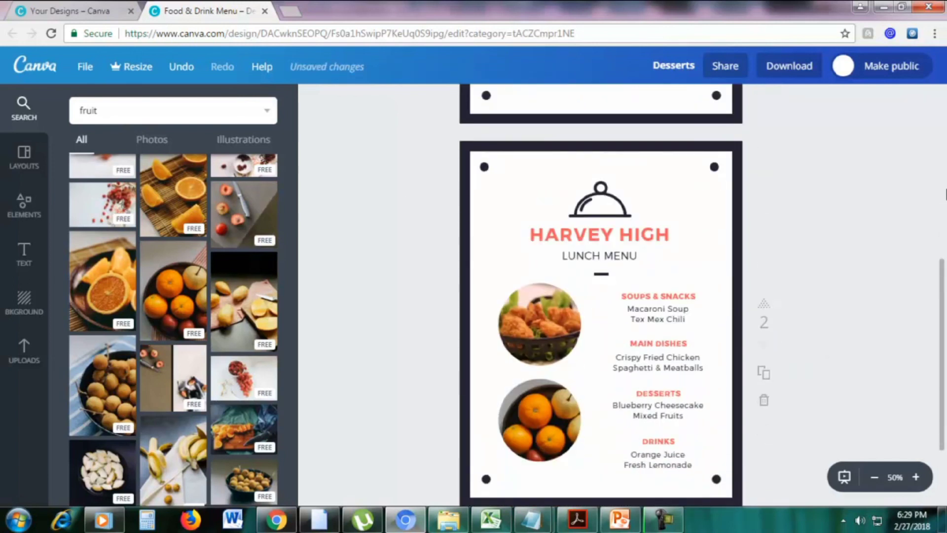
Delete the chicken and oranges photo circle frames from page 2
click(498, 261)
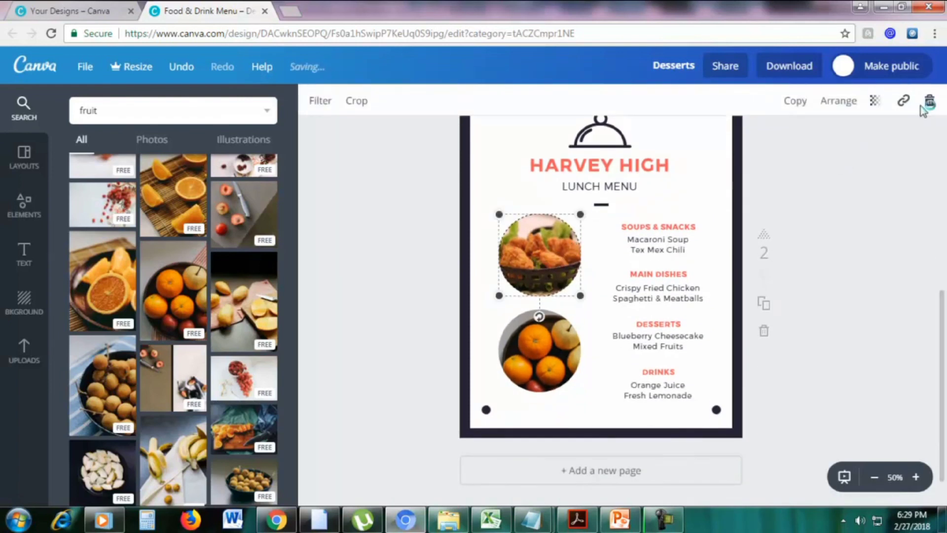
click(927, 103)
click(913, 164)
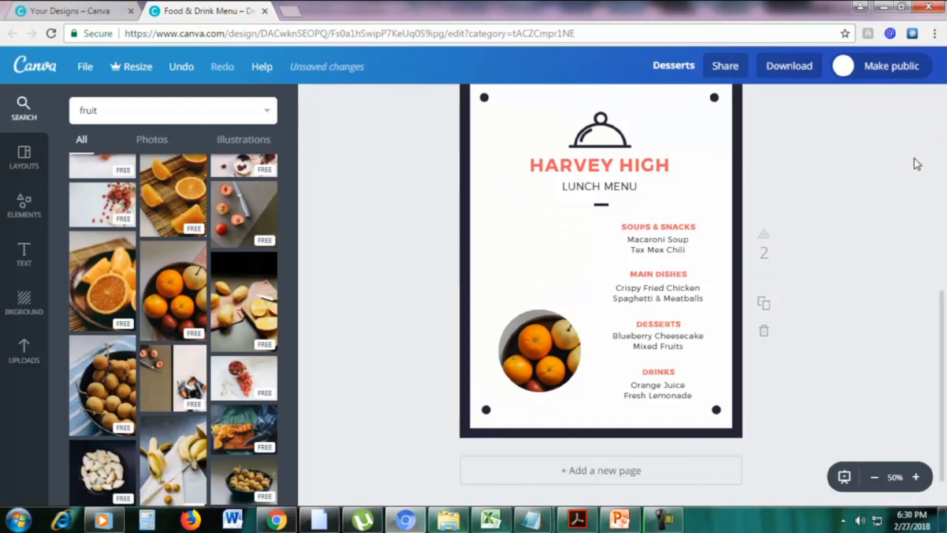
click(930, 100)
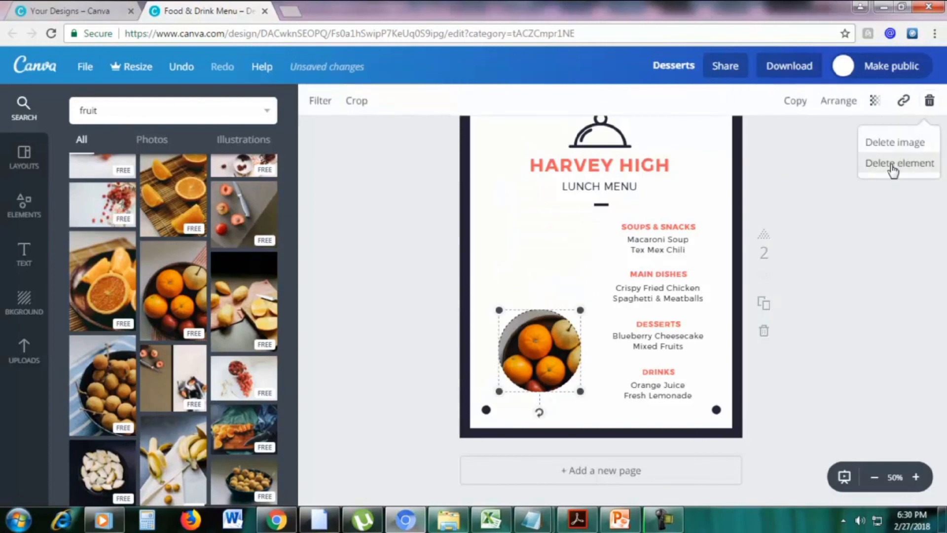
click(894, 164)
Delete the menu section text block and the LUNCH MENU subtitle from page 2
click(674, 239)
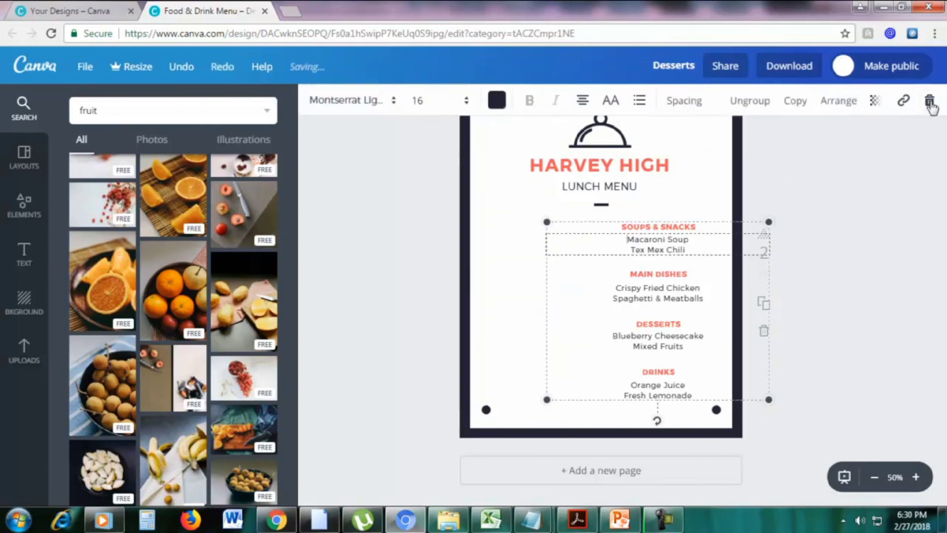
click(929, 101)
click(903, 164)
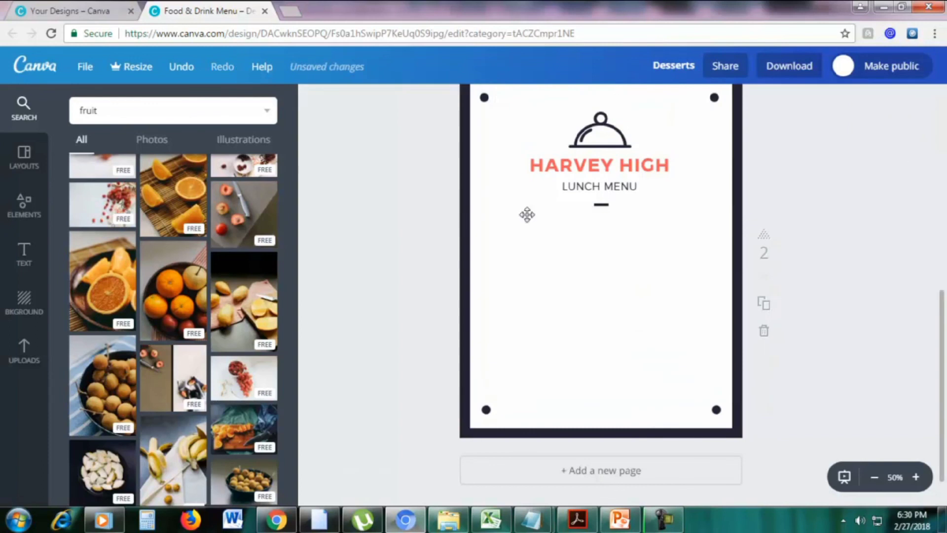
click(602, 207)
click(580, 173)
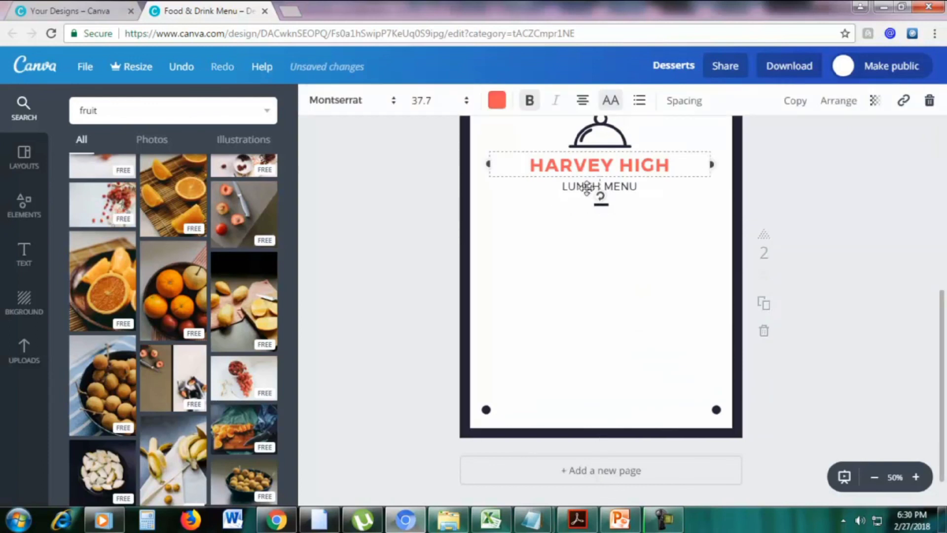
click(599, 186)
click(930, 101)
click(913, 124)
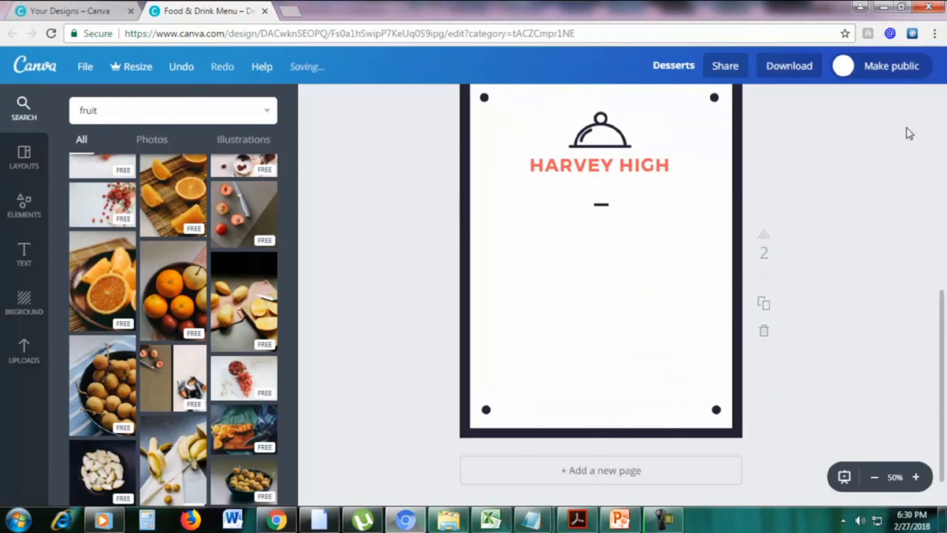
scroll(831, 216, up, 4)
scroll(804, 215, down, 4)
scroll(806, 217, up, 1)
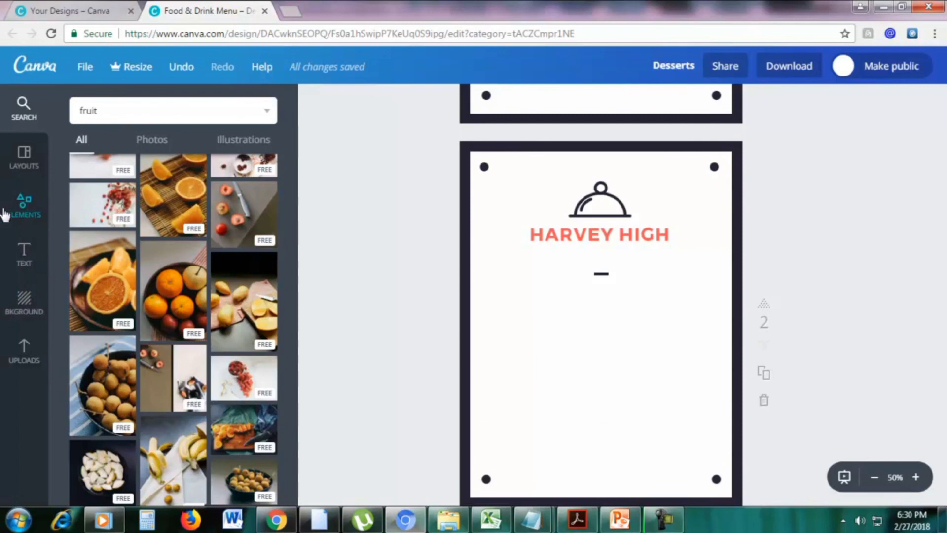
Place a 3x3 photo frame below HARVEY HIGH, fit it to the page, and start retyping the heading
click(15, 212)
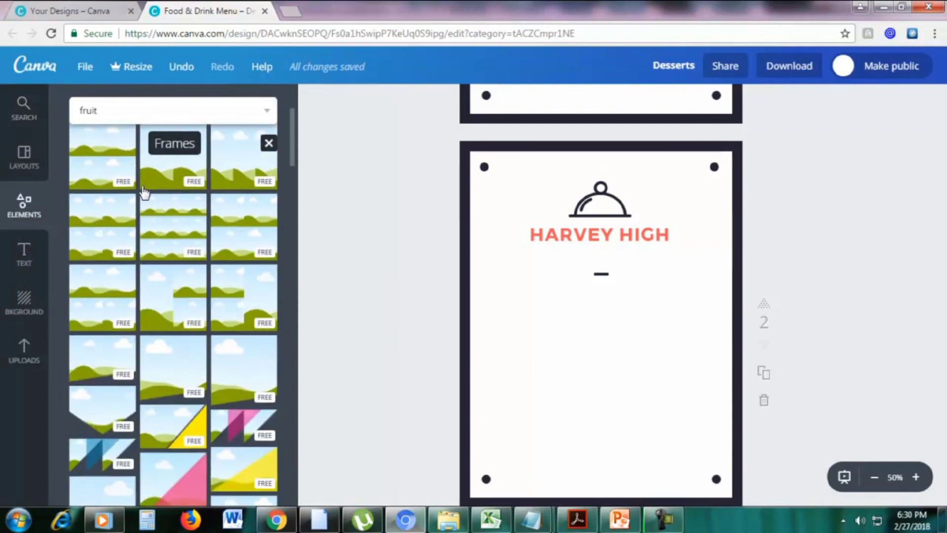
click(270, 187)
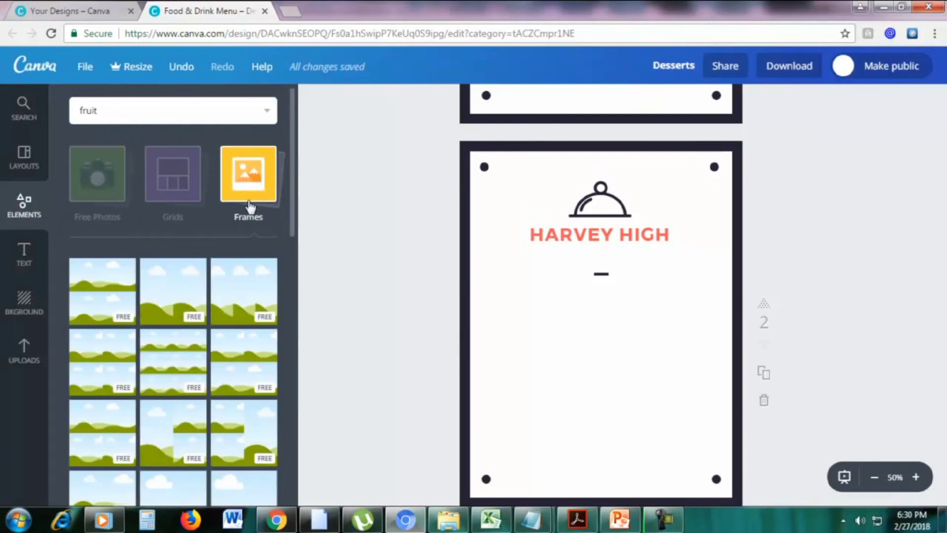
scroll(250, 209, down, 1)
scroll(251, 210, down, 1)
drag(158, 313, 575, 366)
drag(712, 261, 702, 273)
drag(666, 309, 671, 295)
double_click(639, 236)
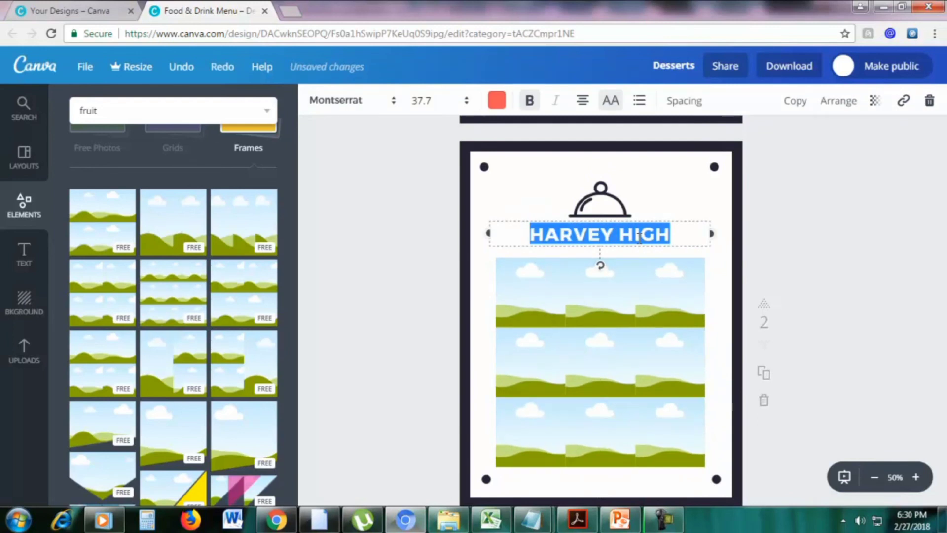
text(FUUITS)
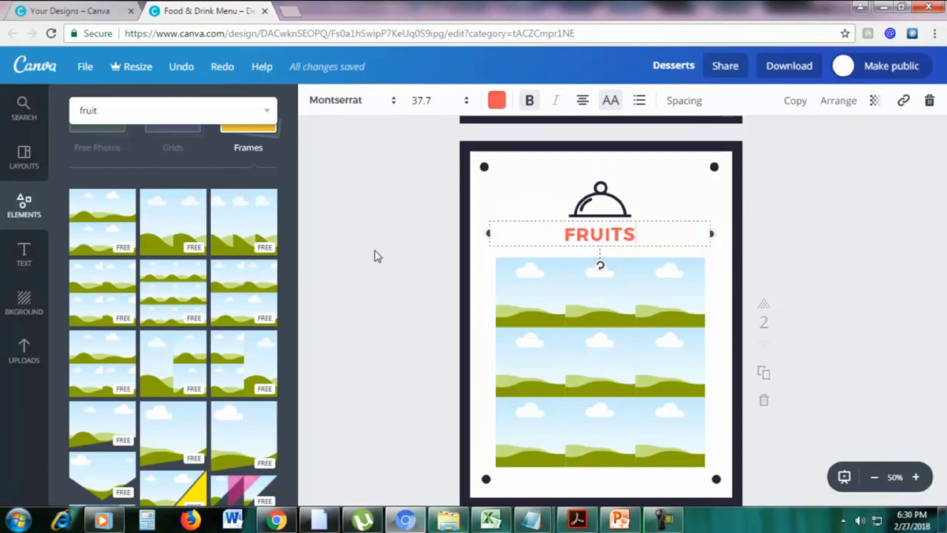
Fill the top grid cells and centre cell with fruit photos, including nuts and orange slices
click(153, 103)
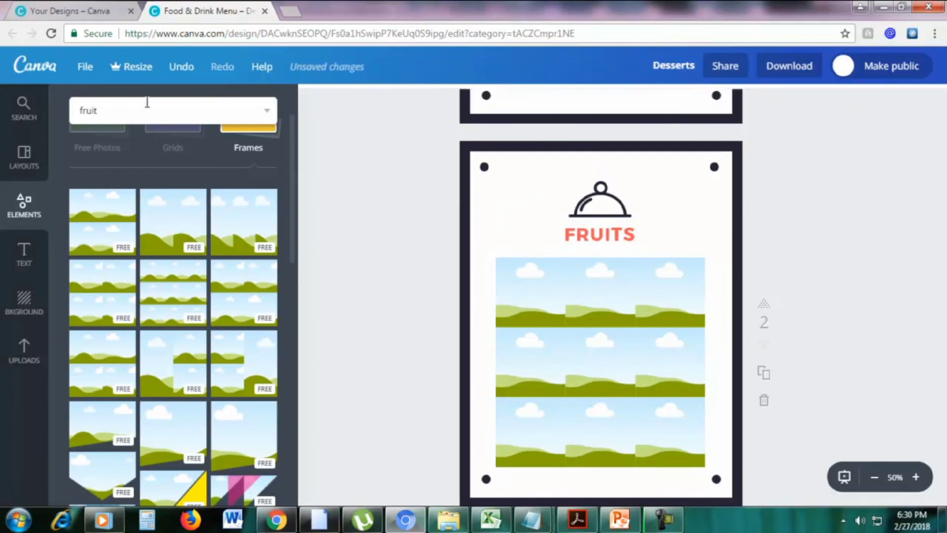
scroll(163, 213, up, 2)
drag(177, 362, 530, 294)
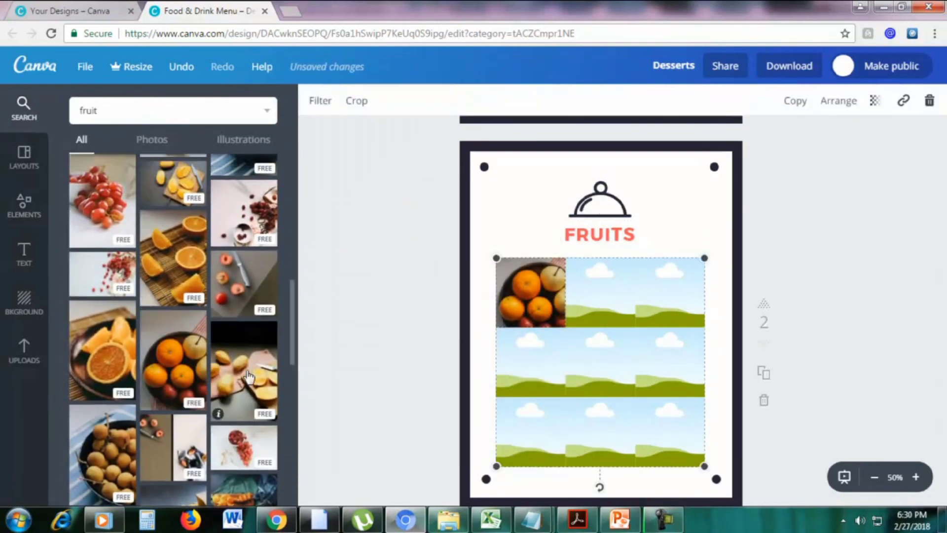
scroll(128, 345, up, 2)
drag(104, 266, 530, 363)
drag(251, 210, 601, 293)
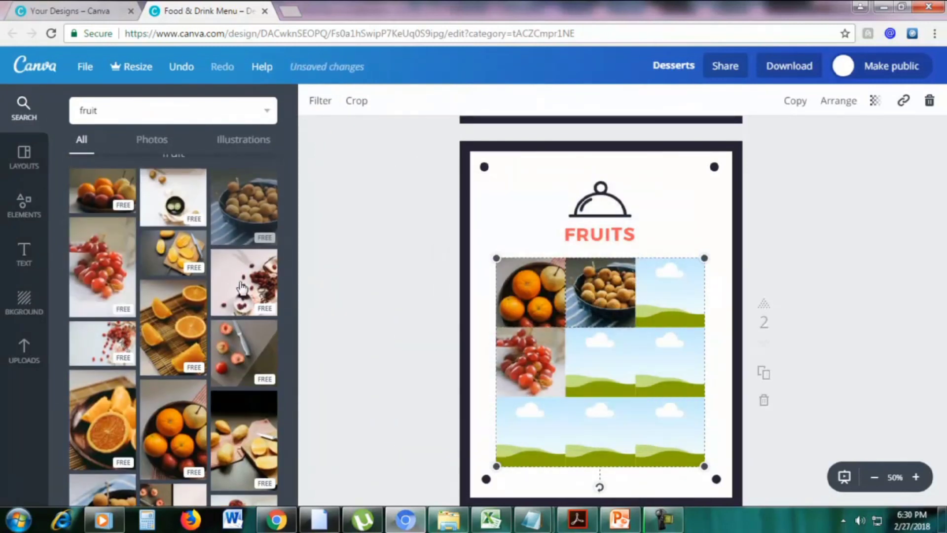
drag(115, 198, 220, 259)
drag(245, 208, 163, 237)
scroll(191, 302, down, 3)
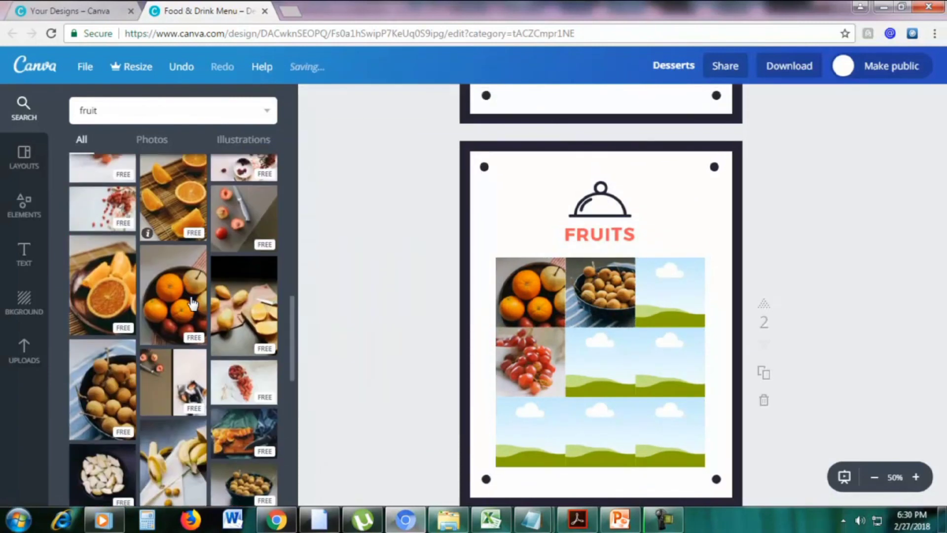
scroll(242, 369, down, 2)
drag(220, 370, 582, 374)
Fill the remaining grid cells with sliced mango, orange slices, longans and sliced fruit
scroll(192, 334, down, 4)
drag(104, 335, 599, 432)
drag(102, 254, 644, 321)
drag(248, 209, 683, 373)
drag(103, 195, 499, 444)
drag(616, 434, 586, 385)
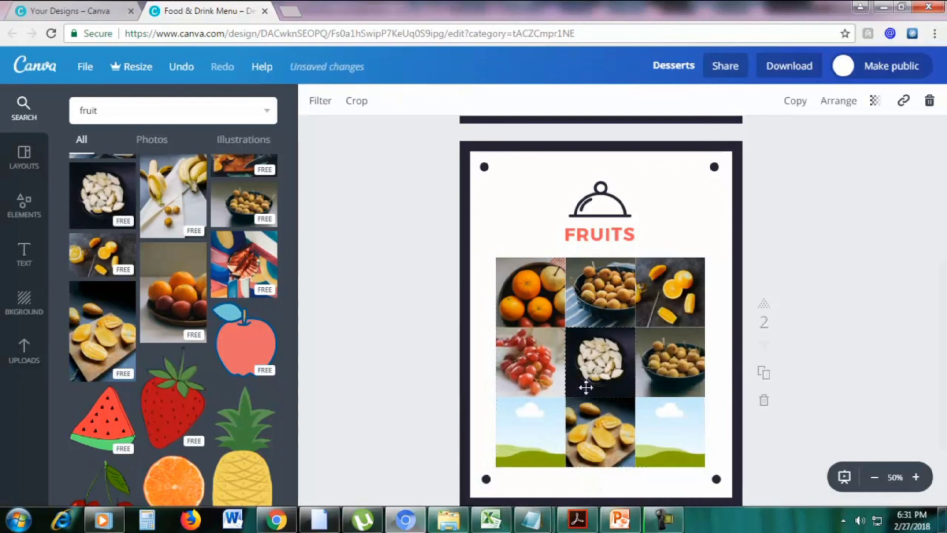
drag(244, 202, 530, 431)
scroll(186, 217, up, 4)
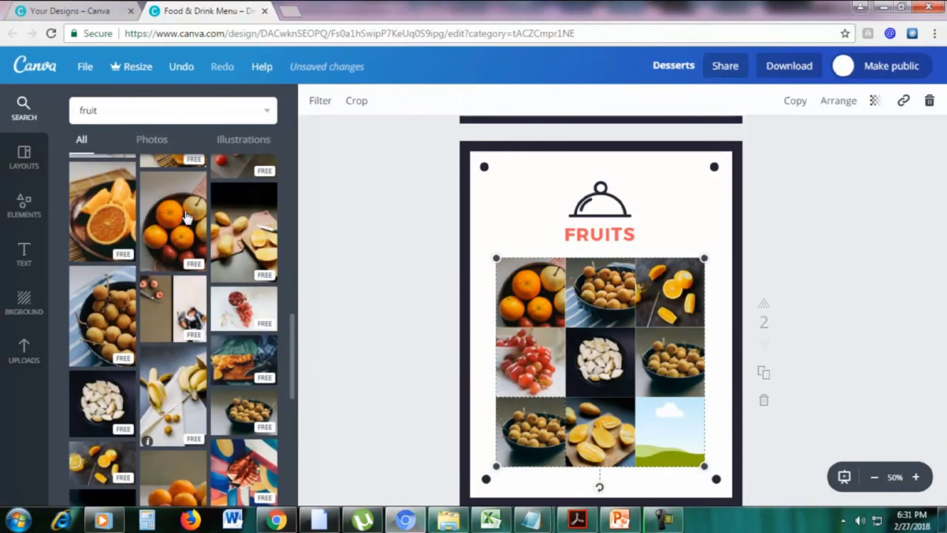
drag(244, 232, 670, 431)
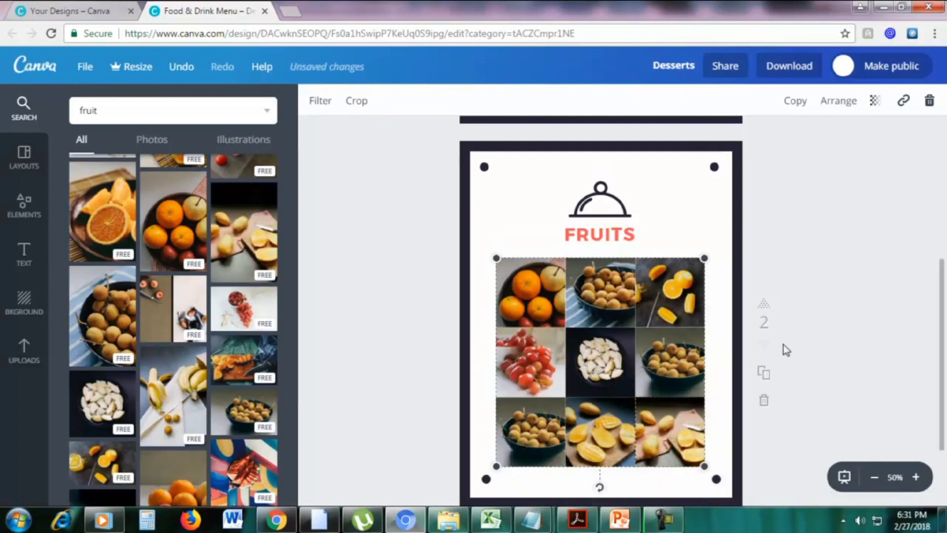
scroll(794, 333, down, 2)
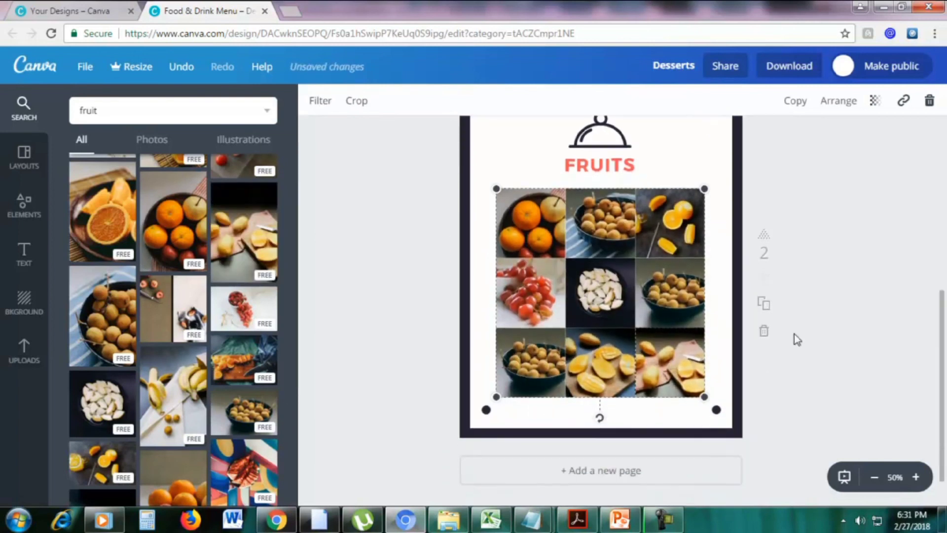
scroll(796, 336, up, 2)
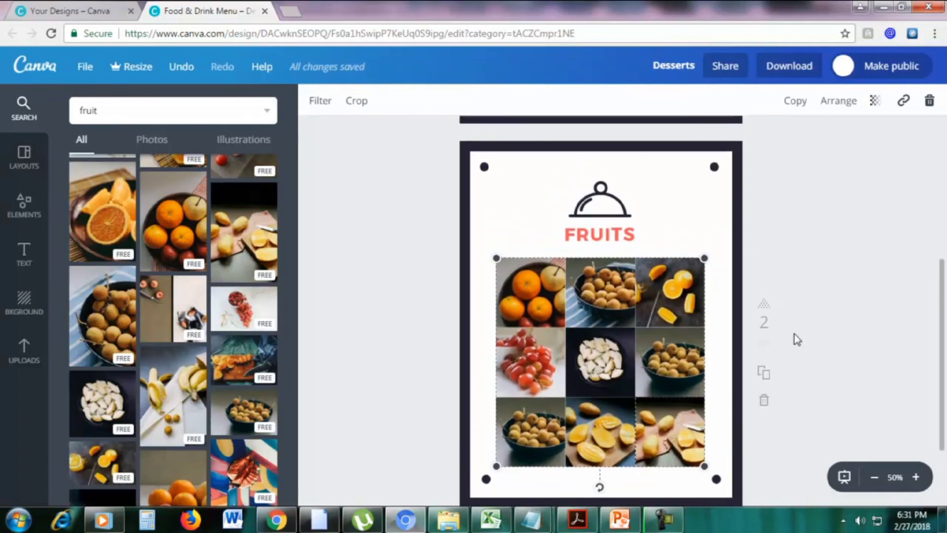
scroll(795, 340, down, 4)
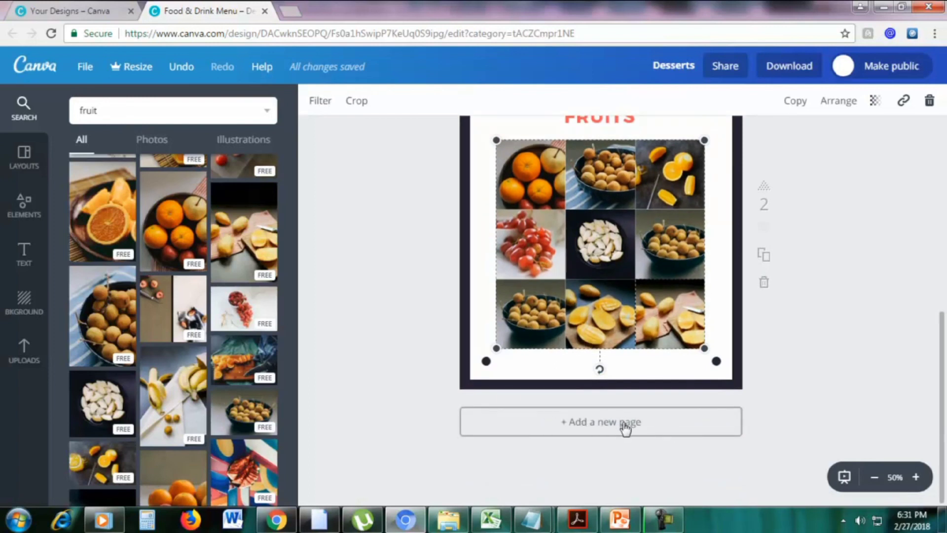
Add a new blank page 3 after page 2
click(603, 428)
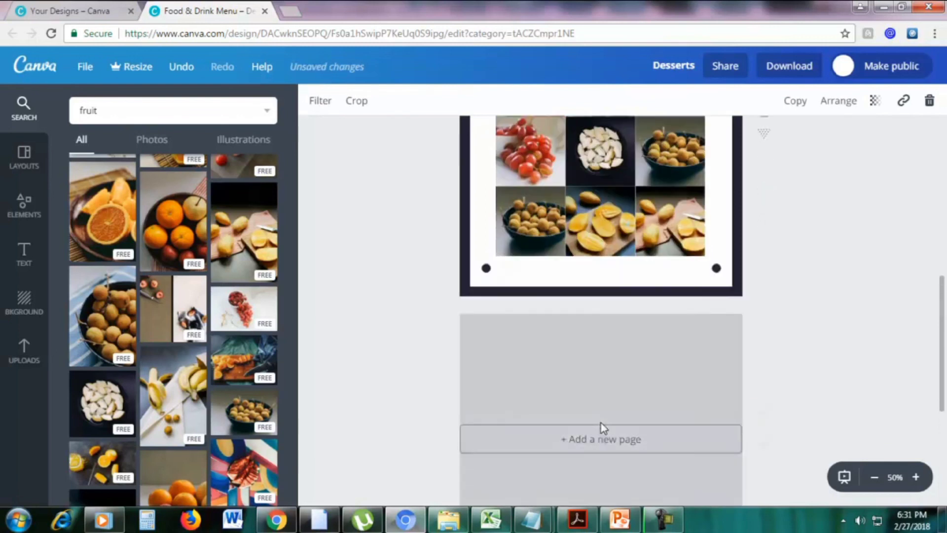
scroll(812, 280, up, 2)
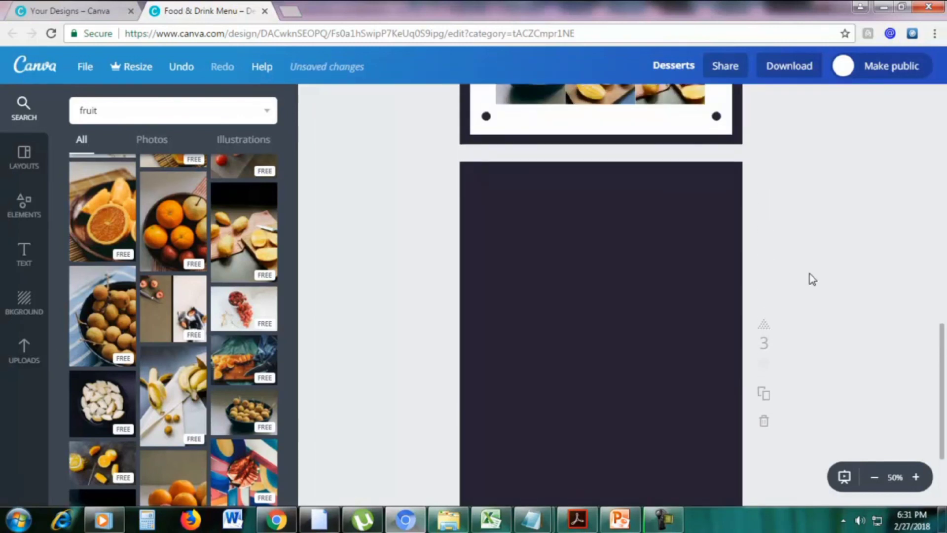
scroll(860, 283, down, 1)
scroll(860, 283, up, 1)
scroll(945, 363, down, 1)
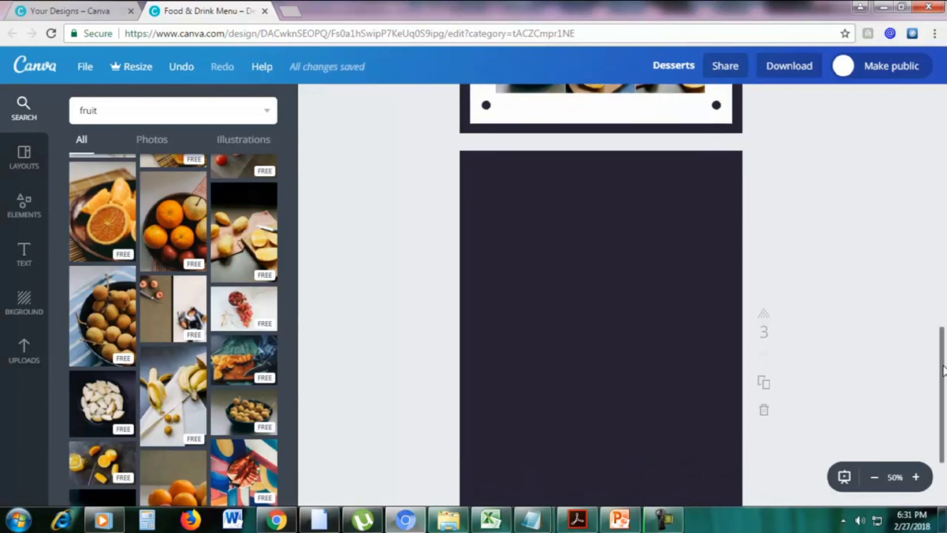
Place a four-cell grid layout from Elements > Grids onto page 3
click(15, 215)
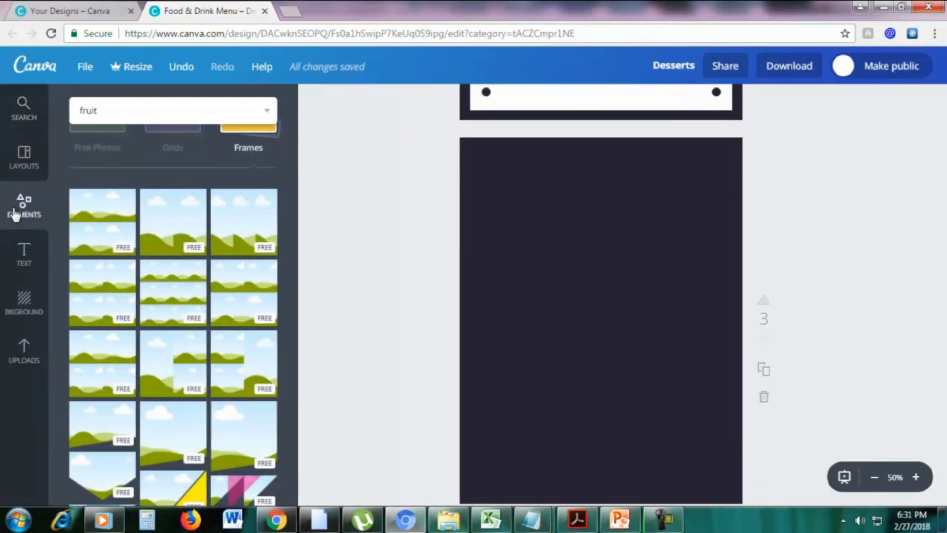
scroll(175, 208, up, 2)
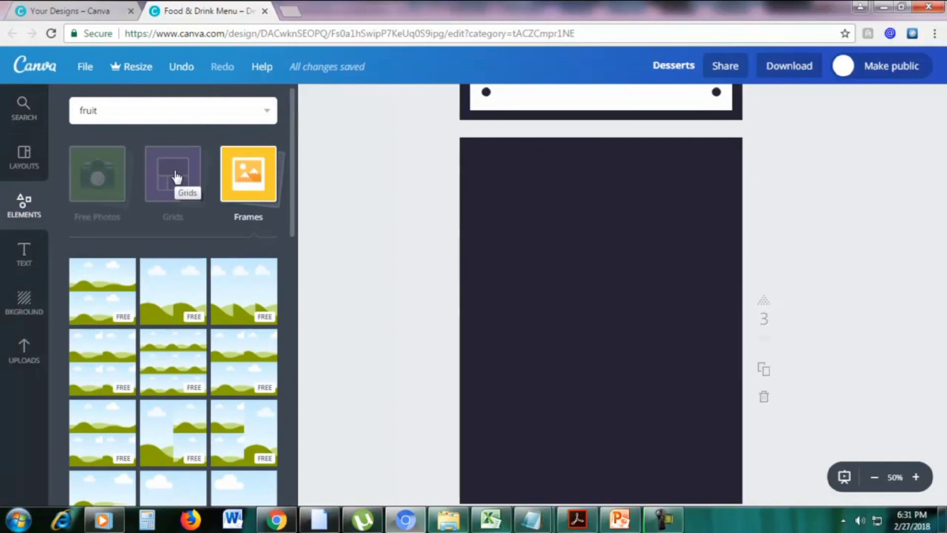
click(177, 178)
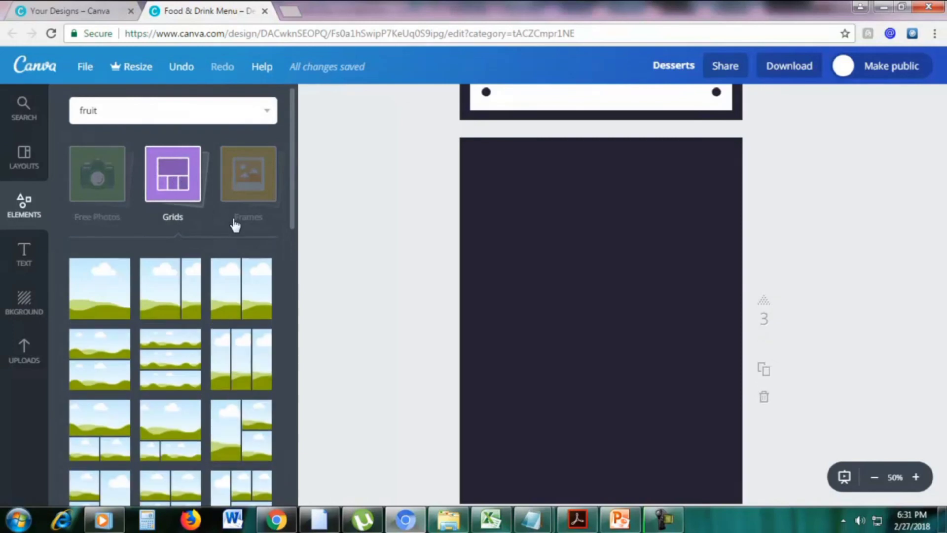
scroll(260, 227, down, 3)
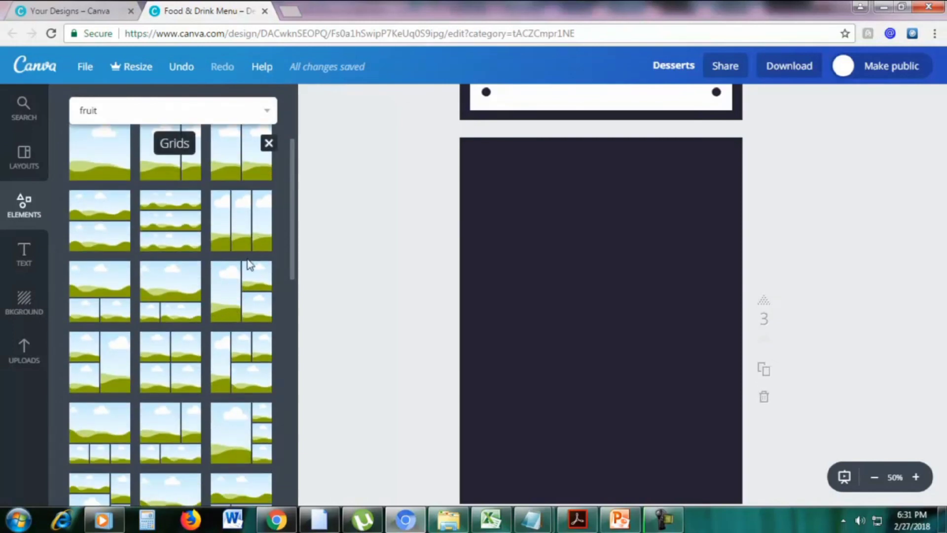
drag(246, 356, 512, 302)
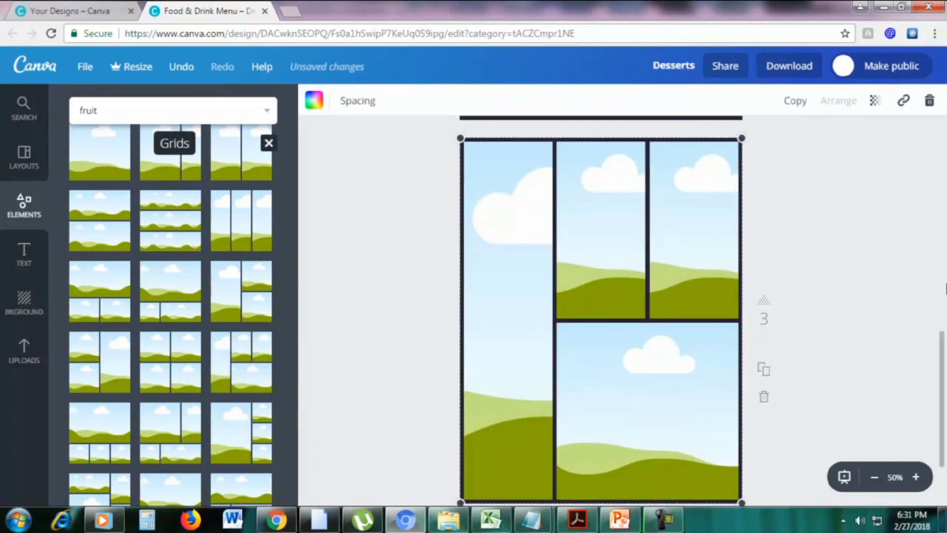
click(19, 118)
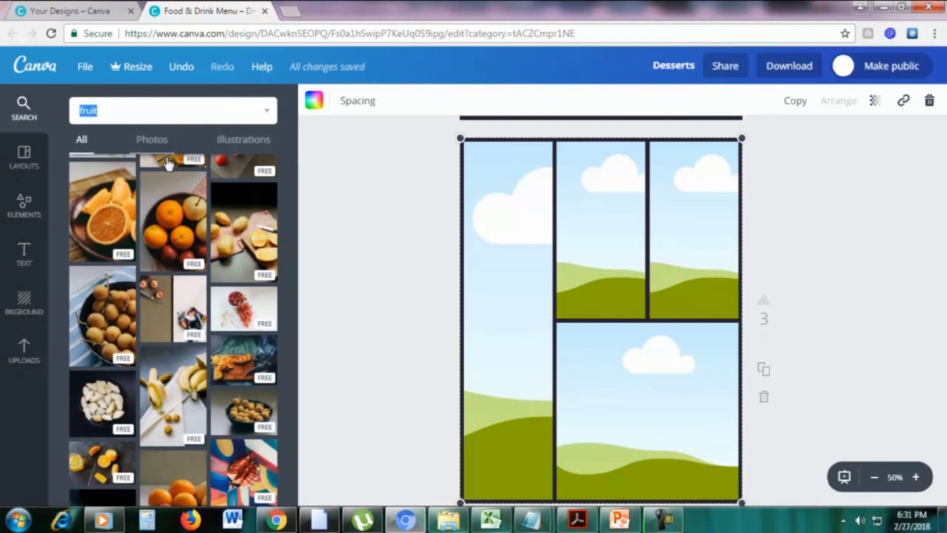
Fill the page 3 grid cells with sliced oranges, a bowl of oranges, grapes and sliced fruit
drag(458, 253, 542, 256)
drag(250, 228, 645, 360)
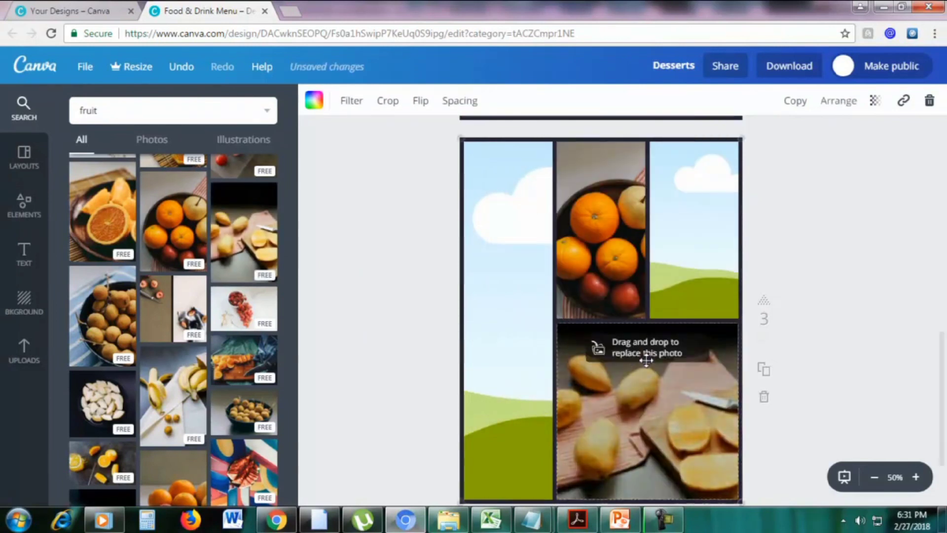
drag(107, 224, 529, 286)
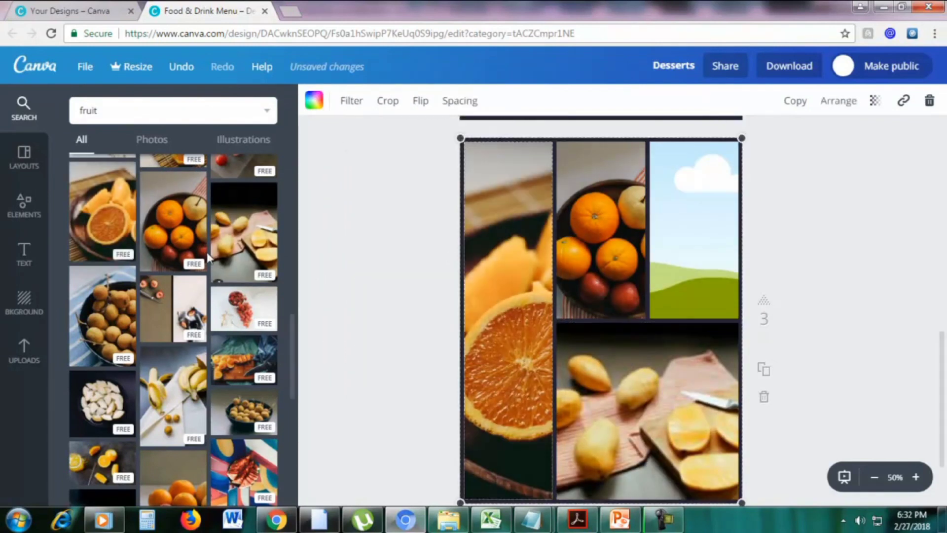
drag(244, 363, 473, 291)
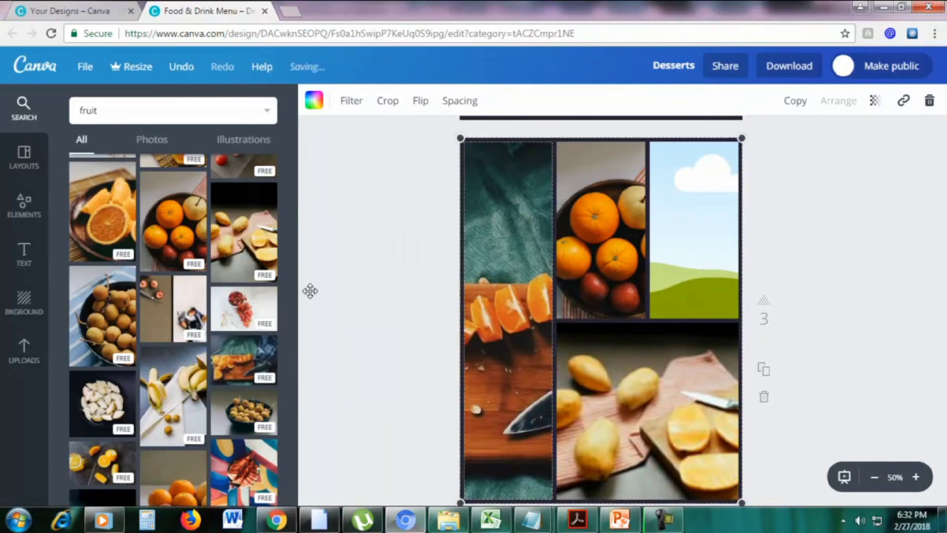
scroll(301, 254, up, 1)
scroll(257, 247, up, 2)
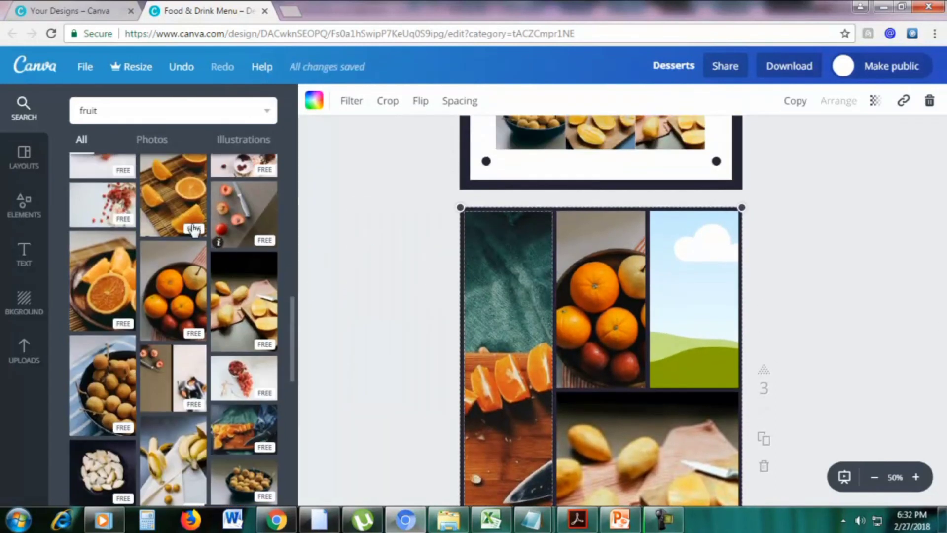
scroll(199, 229, up, 2)
drag(79, 237, 691, 299)
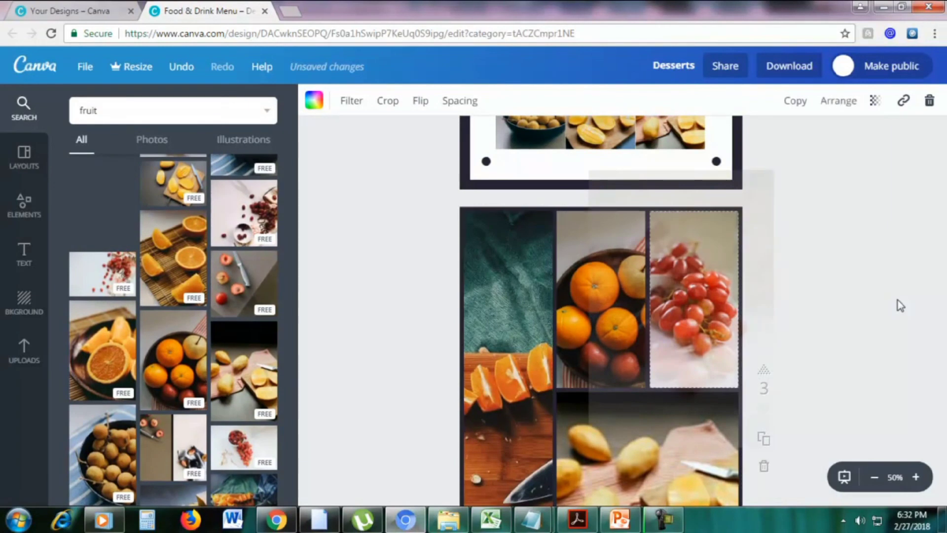
scroll(897, 302, down, 4)
drag(942, 377, 941, 341)
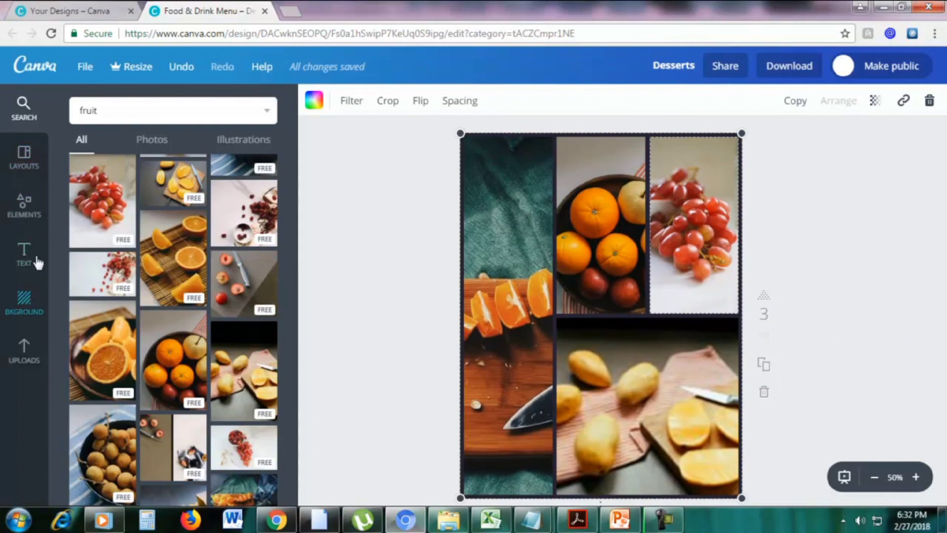
Browse the photo frame collection in Elements
click(25, 209)
scroll(203, 302, down, 5)
scroll(202, 302, up, 5)
click(243, 206)
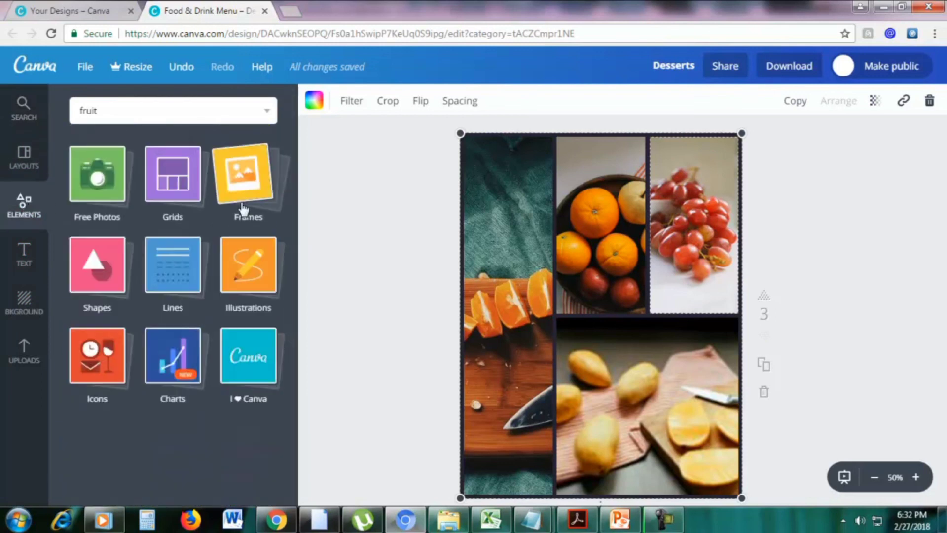
scroll(803, 440, down, 3)
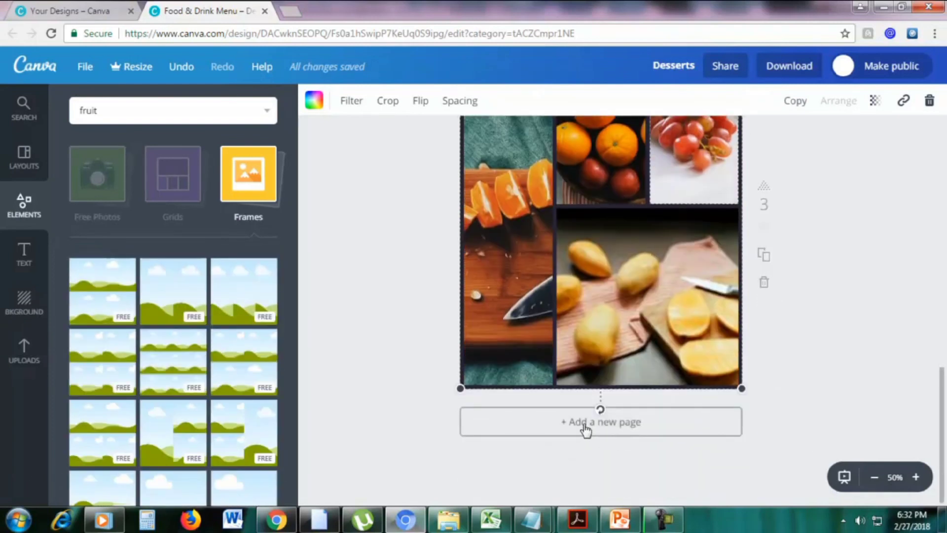
click(587, 430)
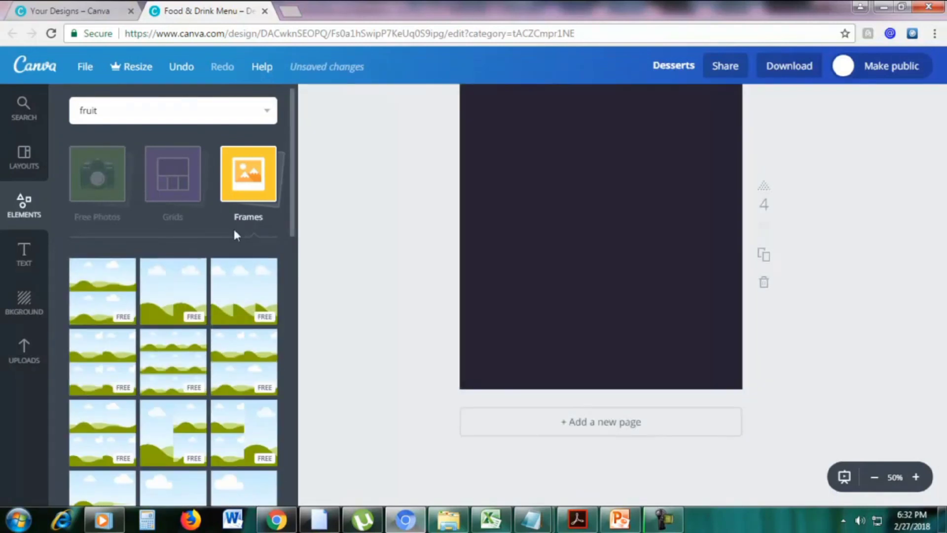
scroll(231, 257, down, 5)
scroll(189, 289, down, 3)
scroll(189, 289, down, 5)
scroll(451, 275, up, 5)
scroll(451, 274, down, 3)
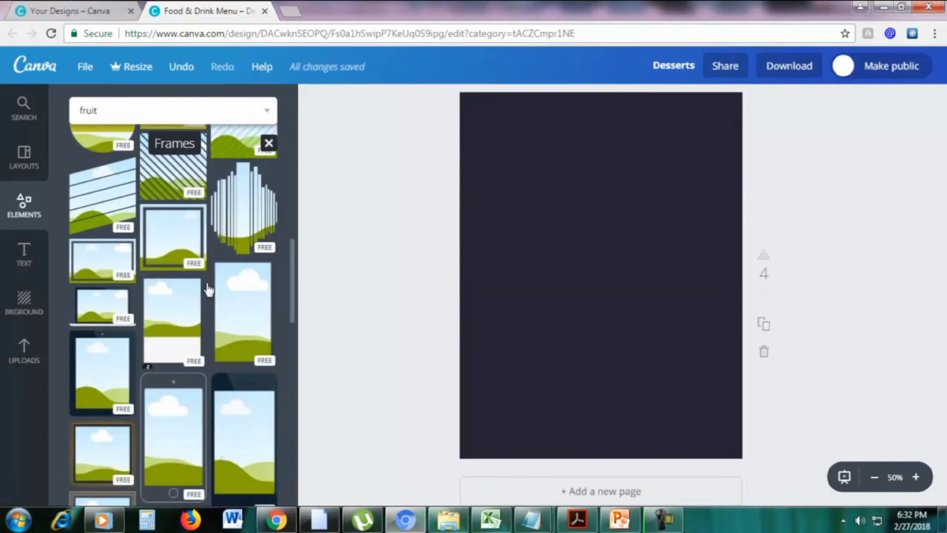
scroll(208, 290, down, 2)
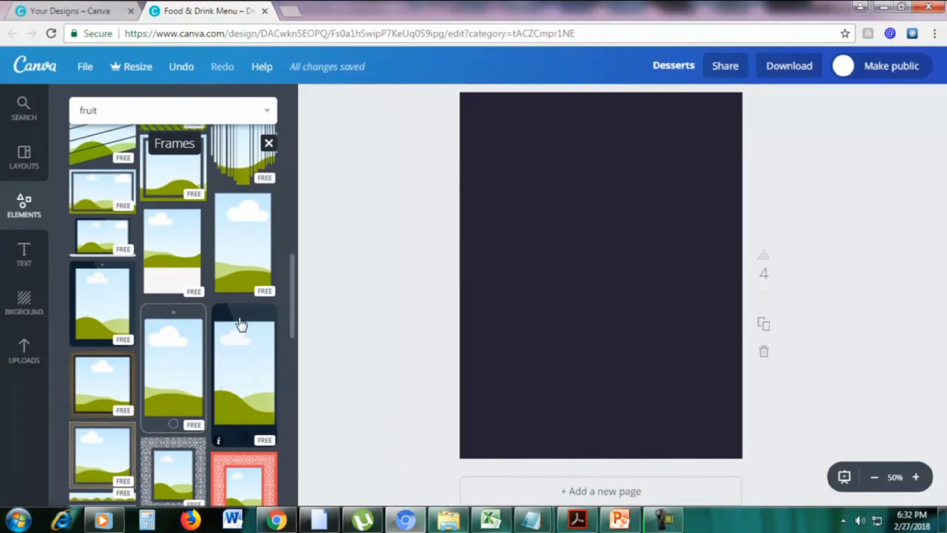
drag(241, 321, 551, 221)
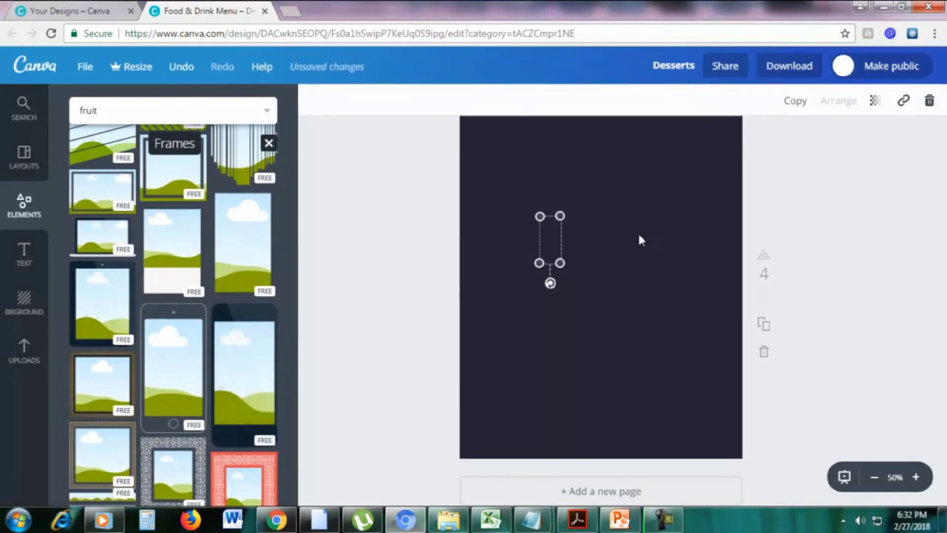
drag(533, 269, 496, 357)
drag(561, 214, 576, 188)
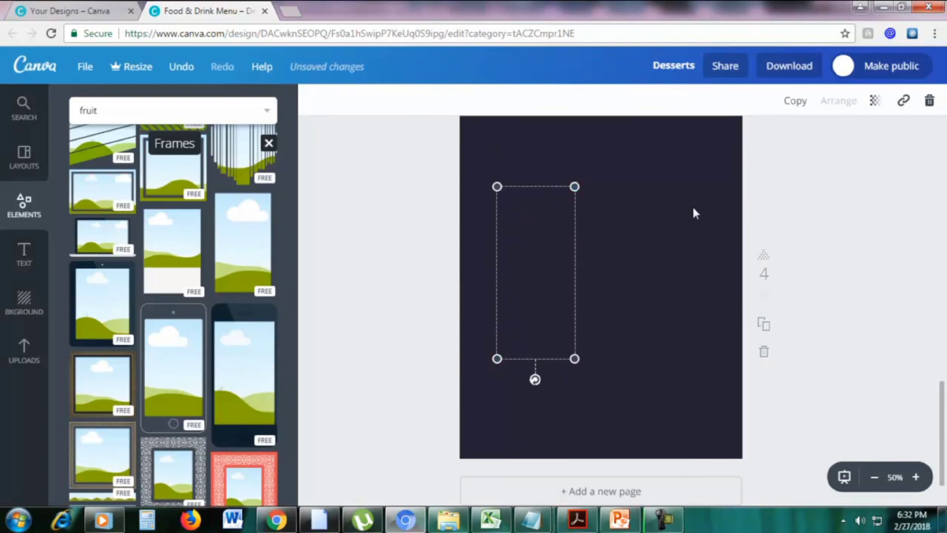
click(549, 231)
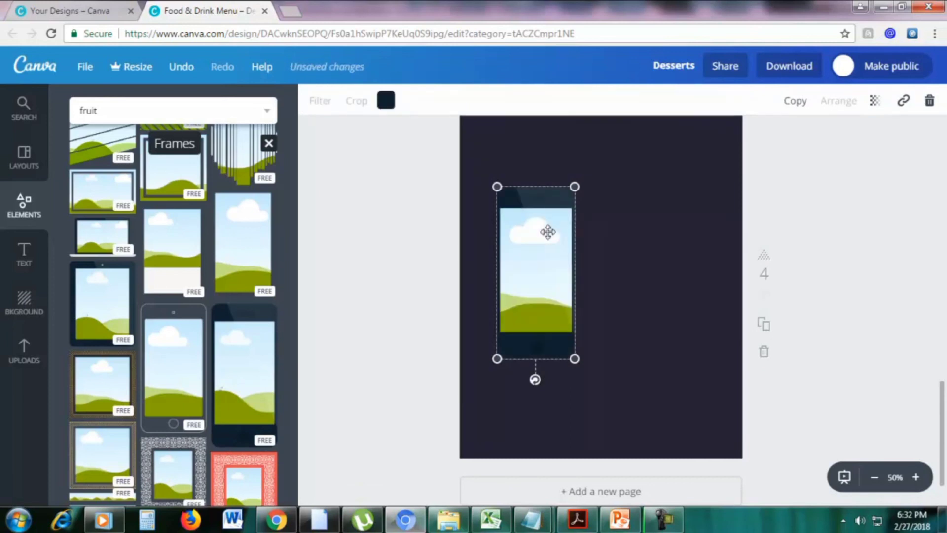
drag(576, 187, 610, 165)
drag(543, 209, 600, 243)
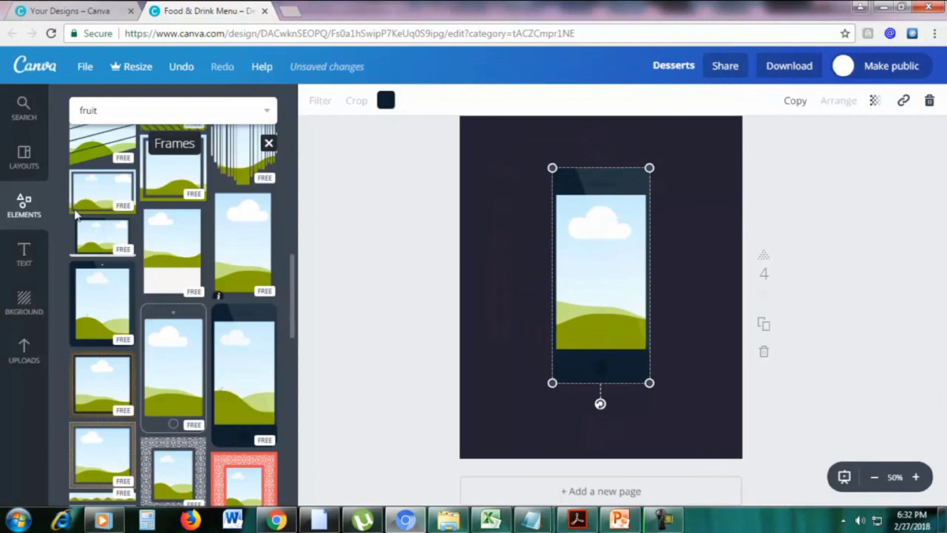
click(32, 110)
drag(190, 250, 648, 251)
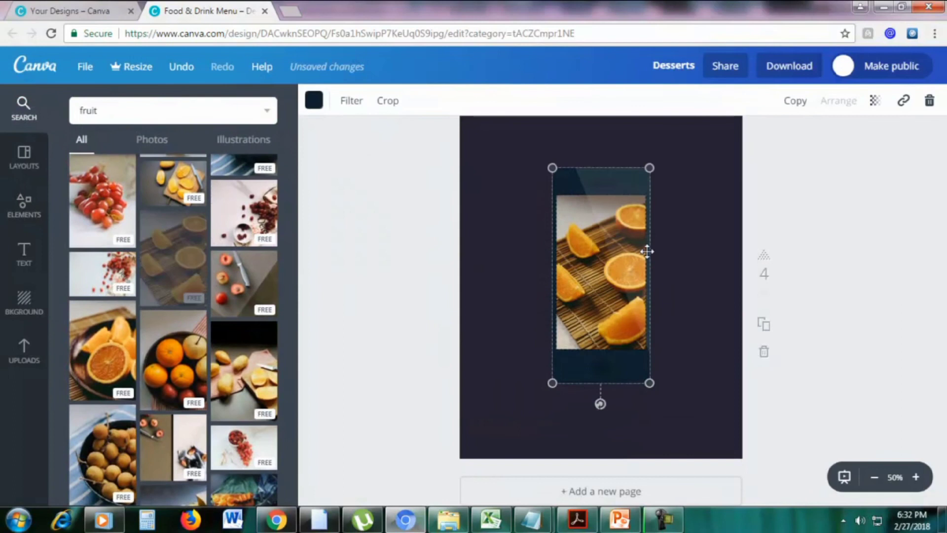
click(702, 247)
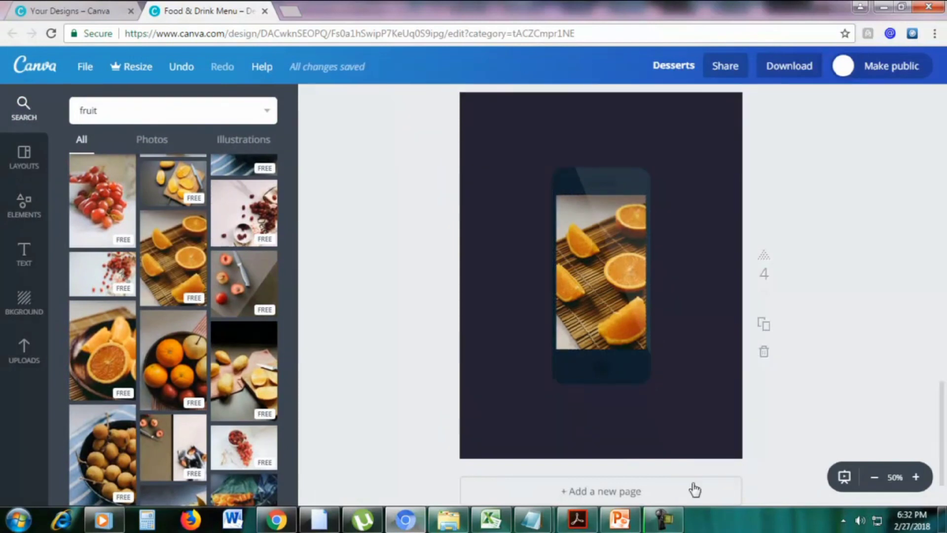
click(24, 204)
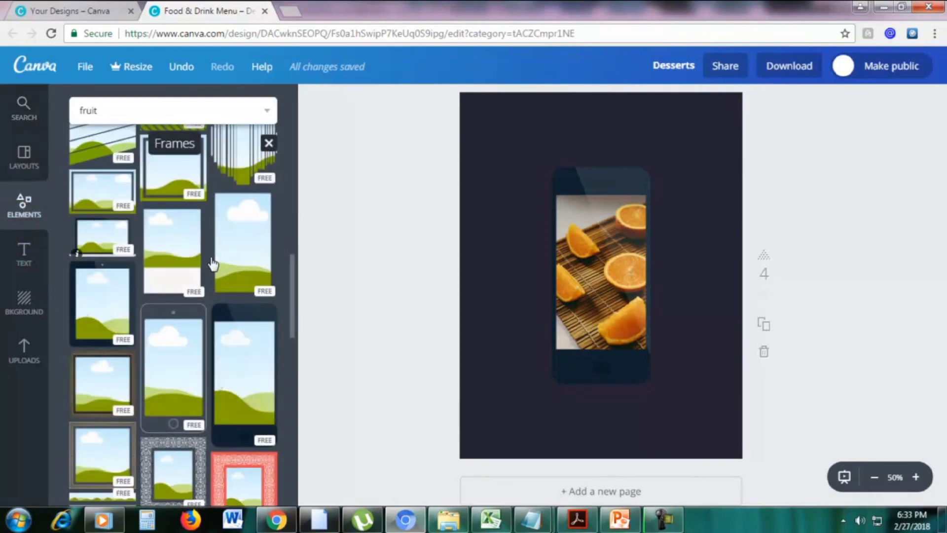
click(580, 182)
click(930, 101)
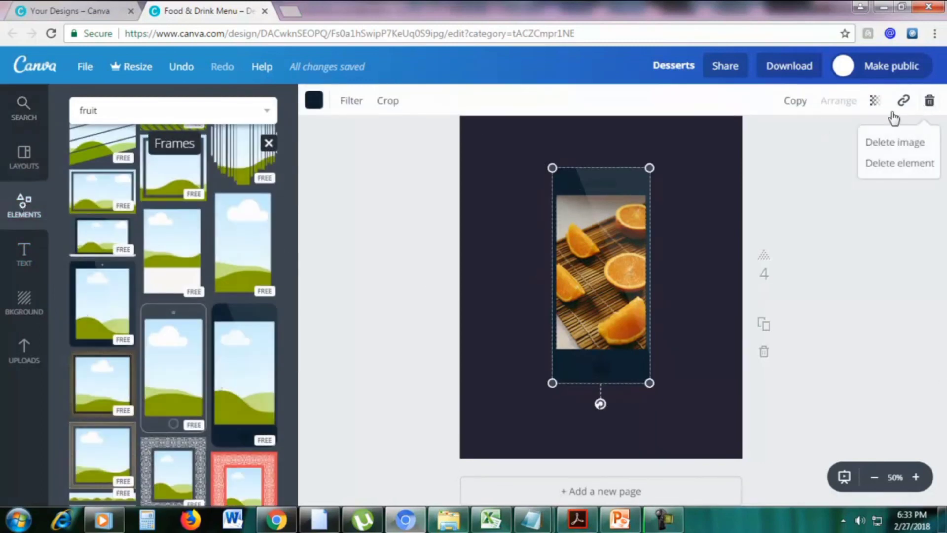
click(879, 163)
click(612, 188)
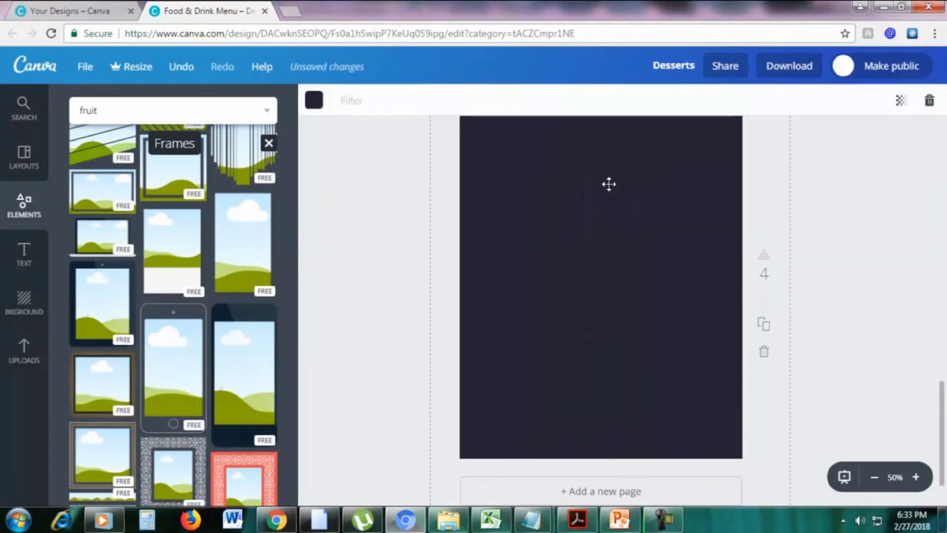
Set the page 4 background colour to yellow
click(315, 102)
click(384, 279)
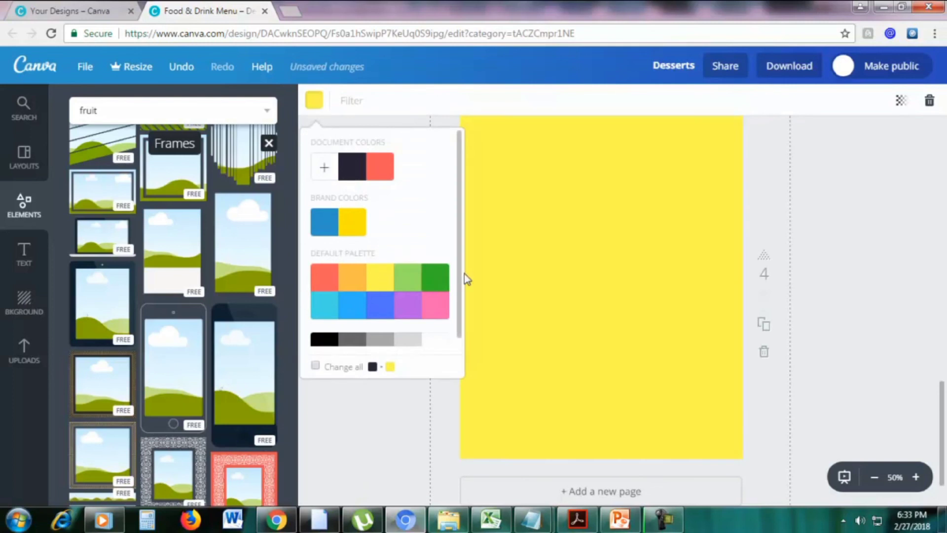
click(844, 265)
scroll(211, 327, down, 3)
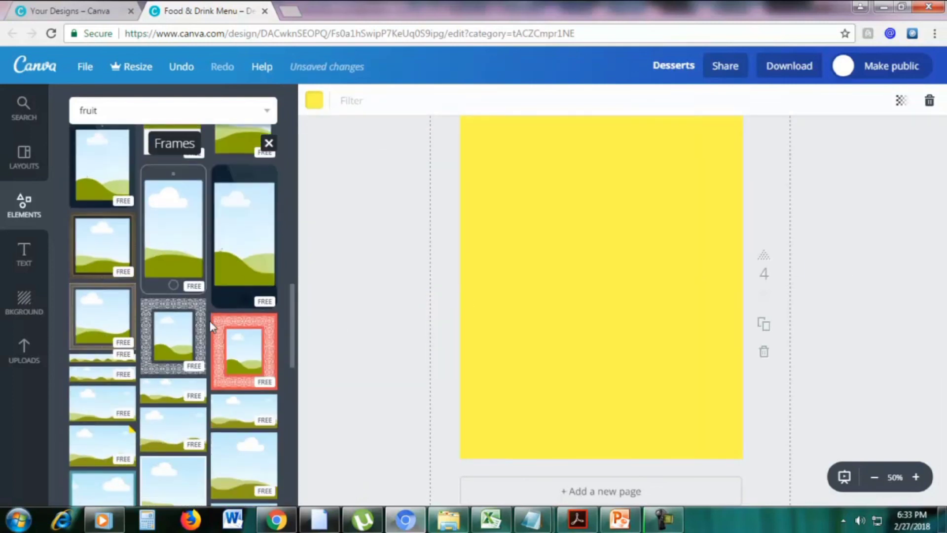
scroll(211, 326, up, 5)
Add an enlarged laptop frame near the page top and fill it with the oranges photo
drag(129, 313, 572, 272)
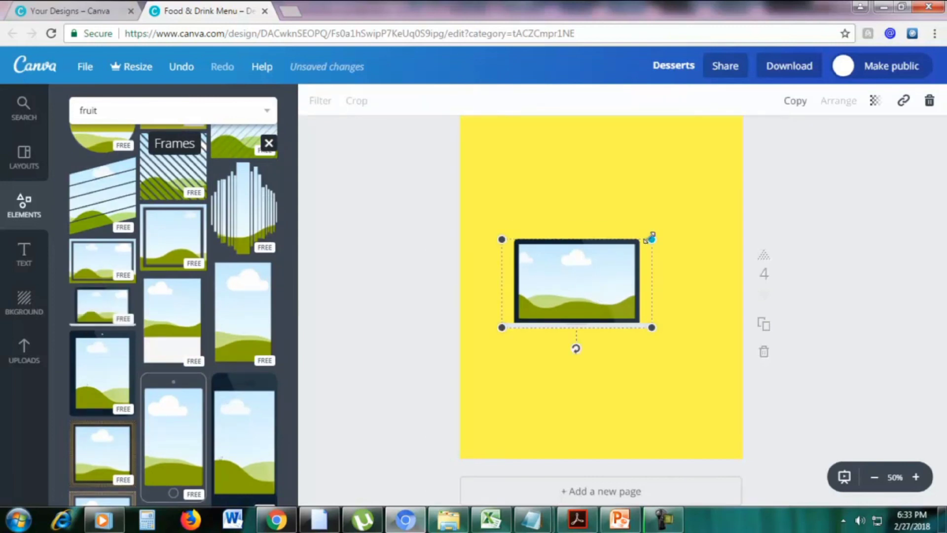
drag(653, 237, 702, 159)
drag(636, 213, 645, 195)
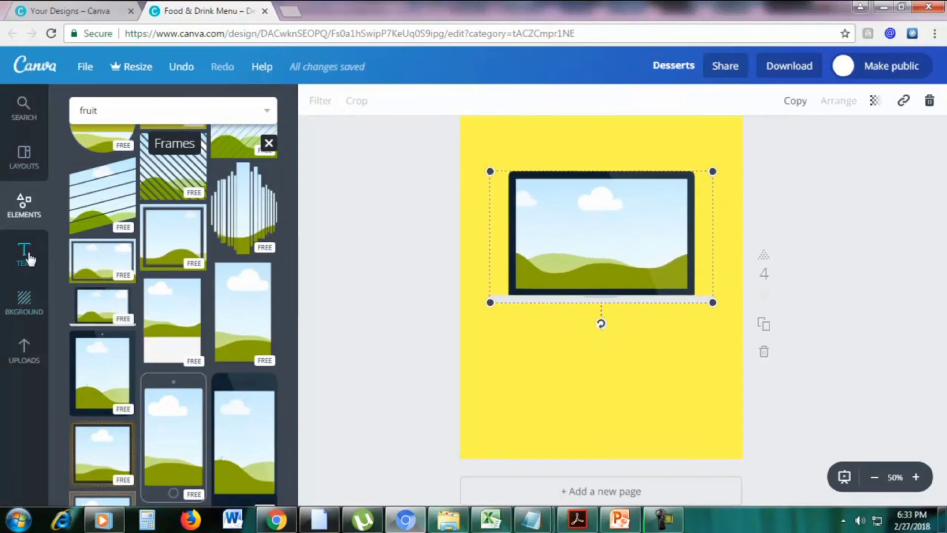
click(28, 119)
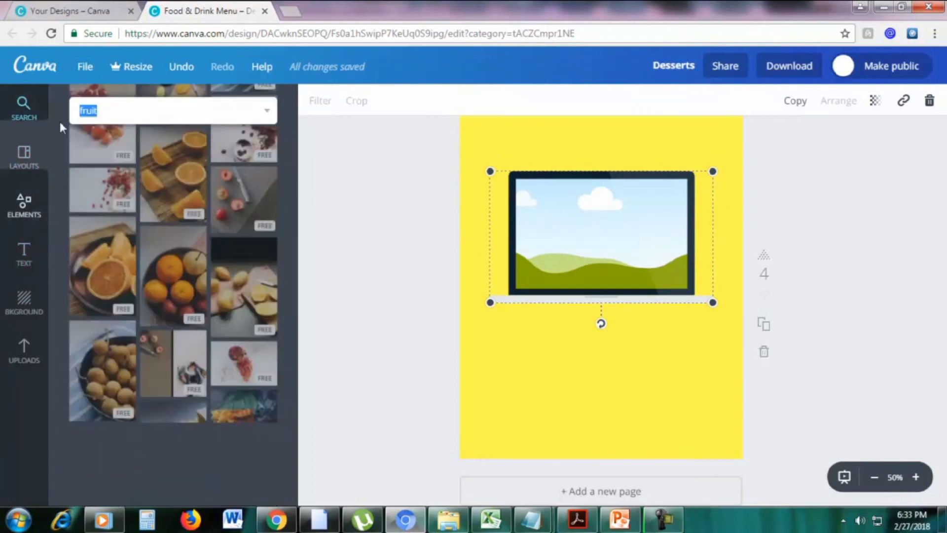
drag(183, 367, 637, 236)
click(833, 244)
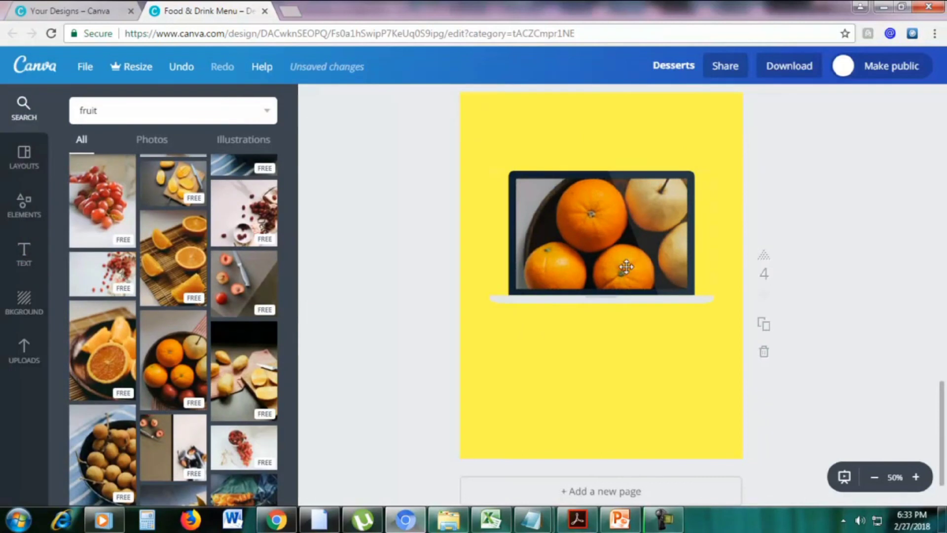
scroll(755, 274, up, 8)
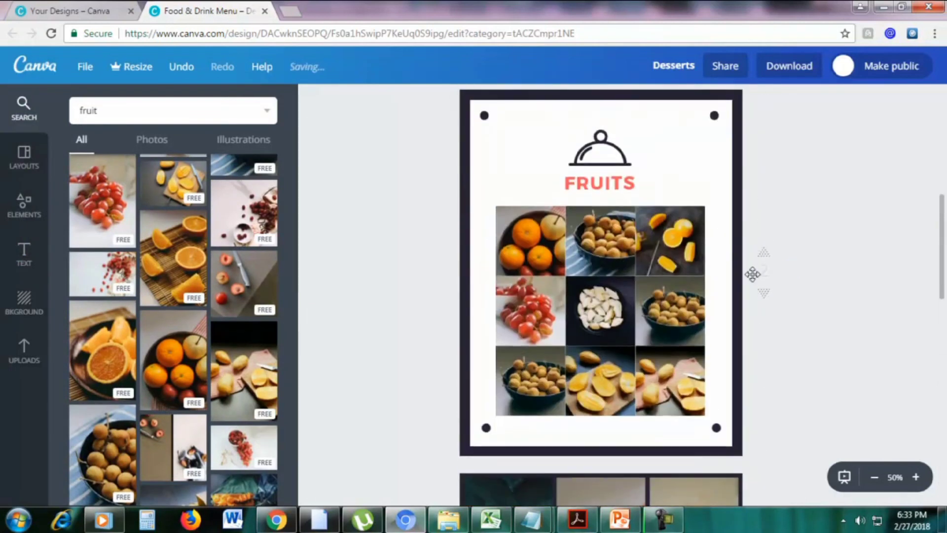
scroll(753, 275, up, 5)
scroll(753, 275, down, 4)
scroll(753, 275, up, 4)
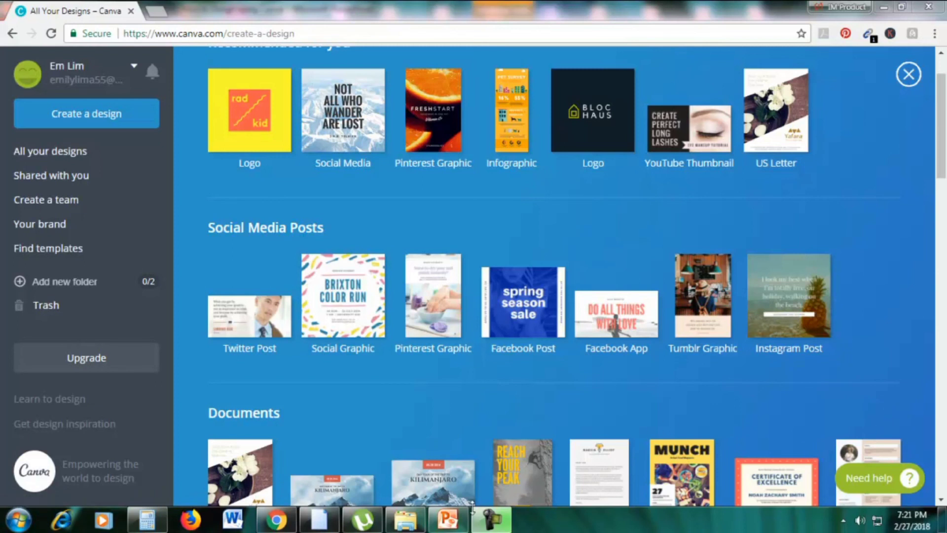
Start a new Resume design from the Documents section of Create a design
click(447, 519)
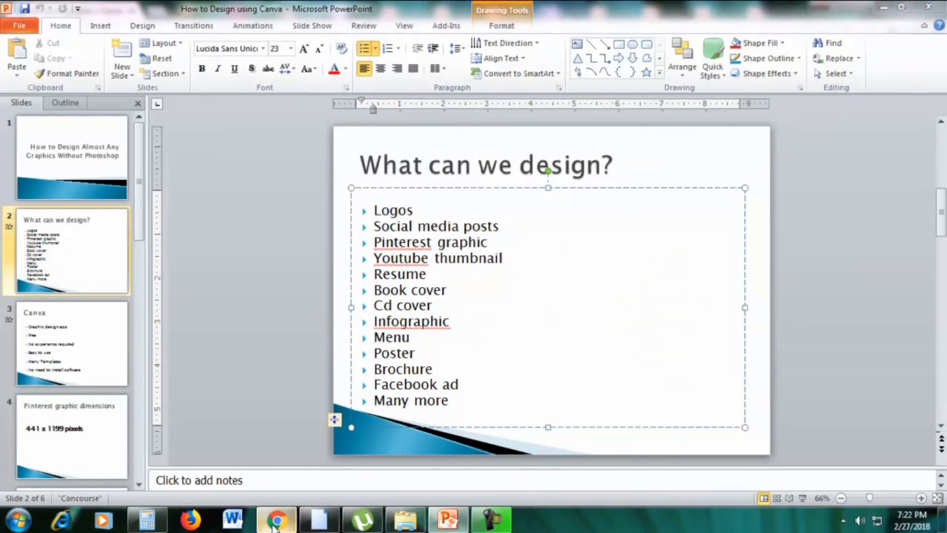
click(276, 520)
scroll(879, 231, down, 5)
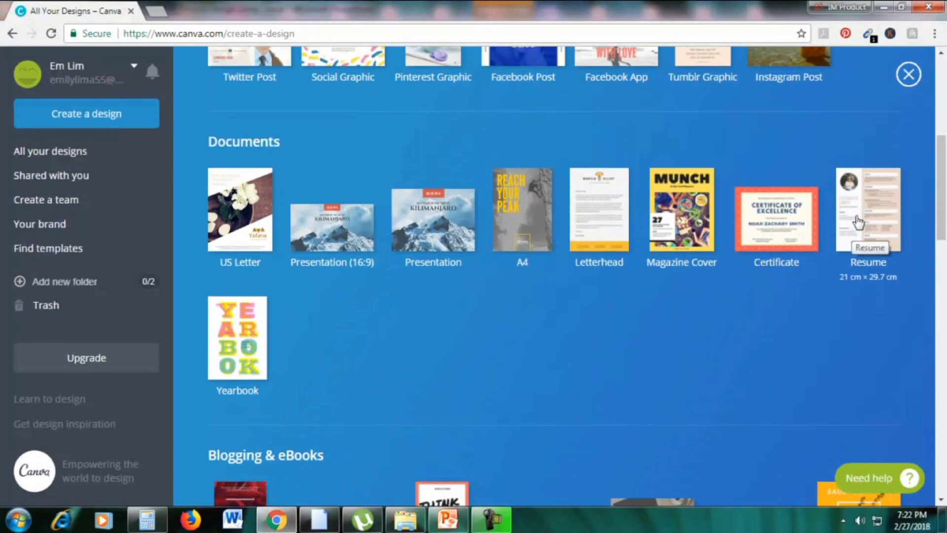
click(852, 219)
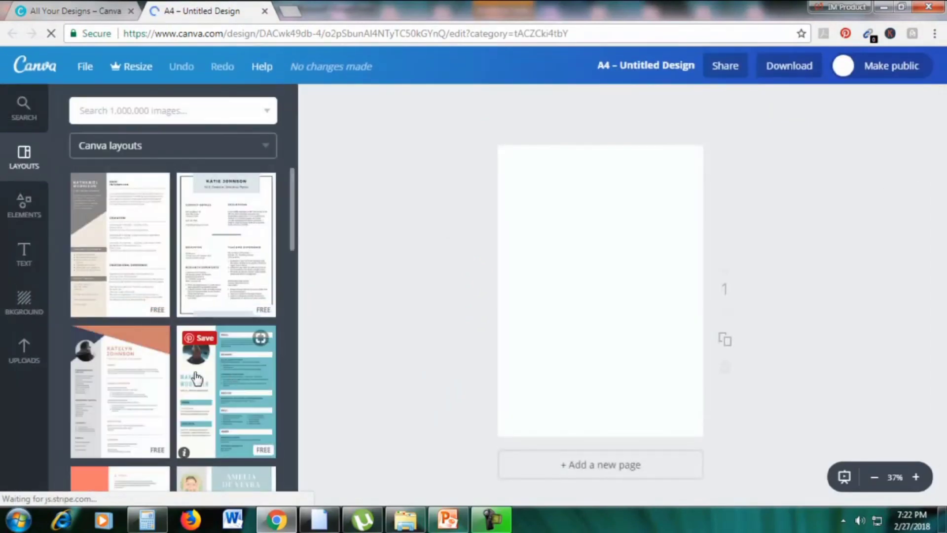
Apply the teal résumé layout to the page and zoom in on it
scroll(204, 370, down, 1)
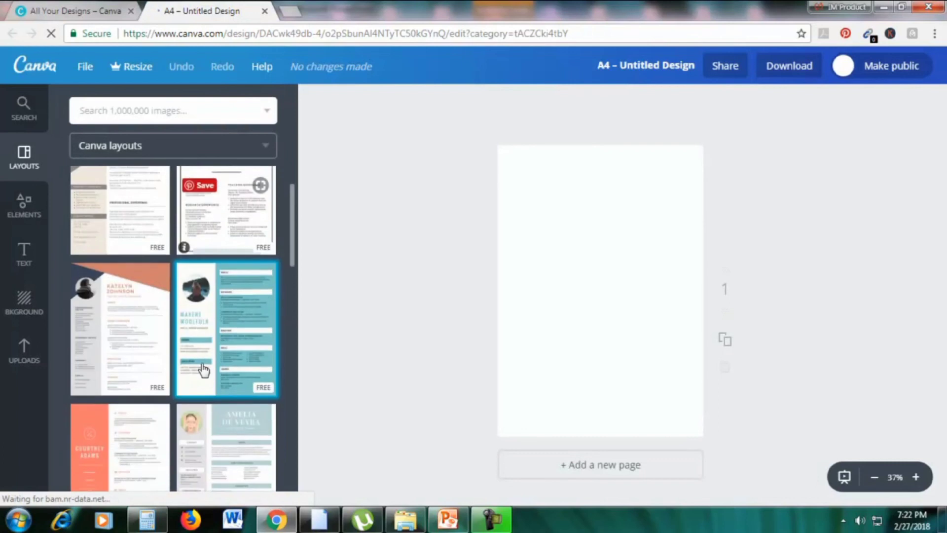
click(198, 298)
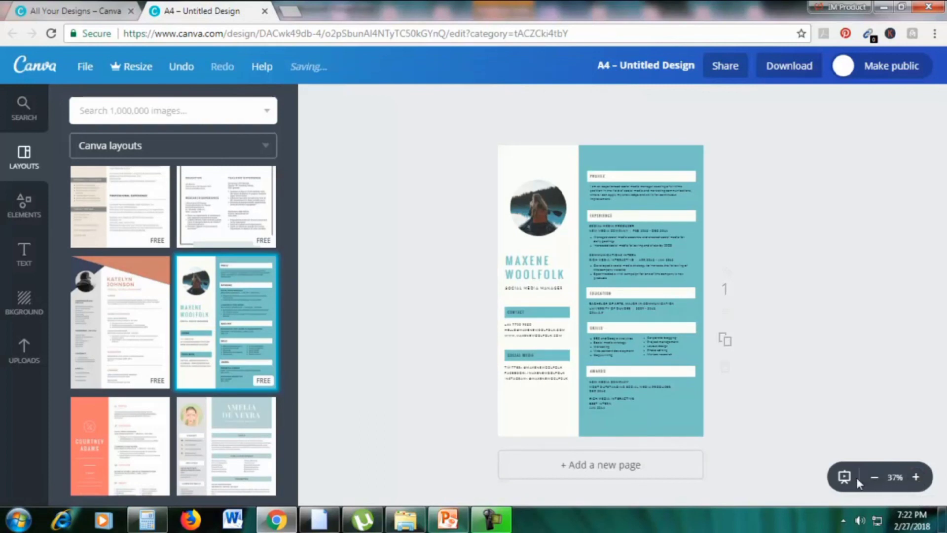
click(916, 477)
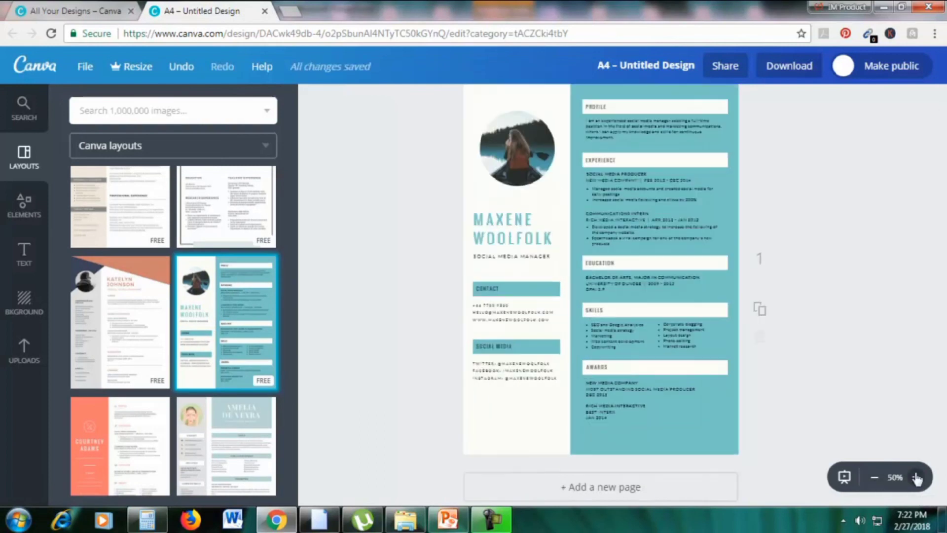
scroll(905, 319, up, 1)
Make the résumé's right background panel yellow
click(661, 148)
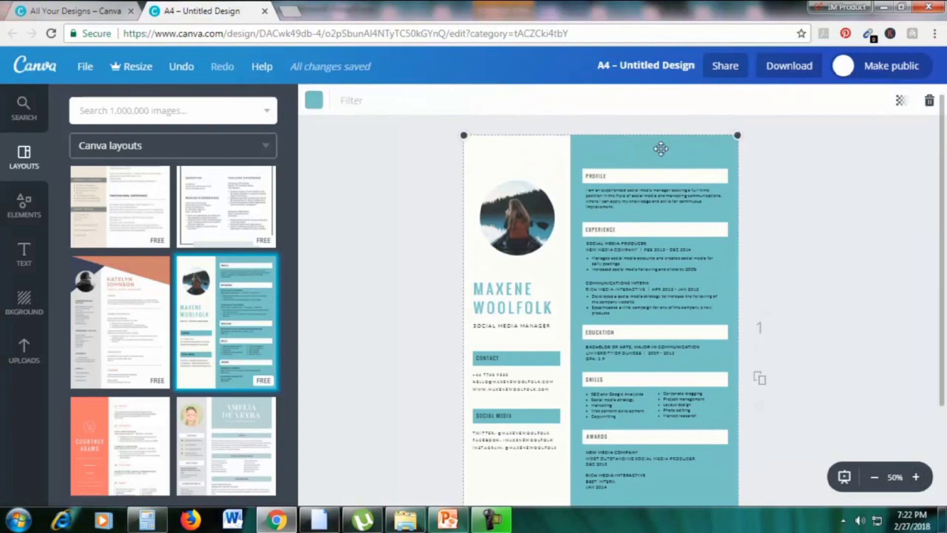
click(314, 101)
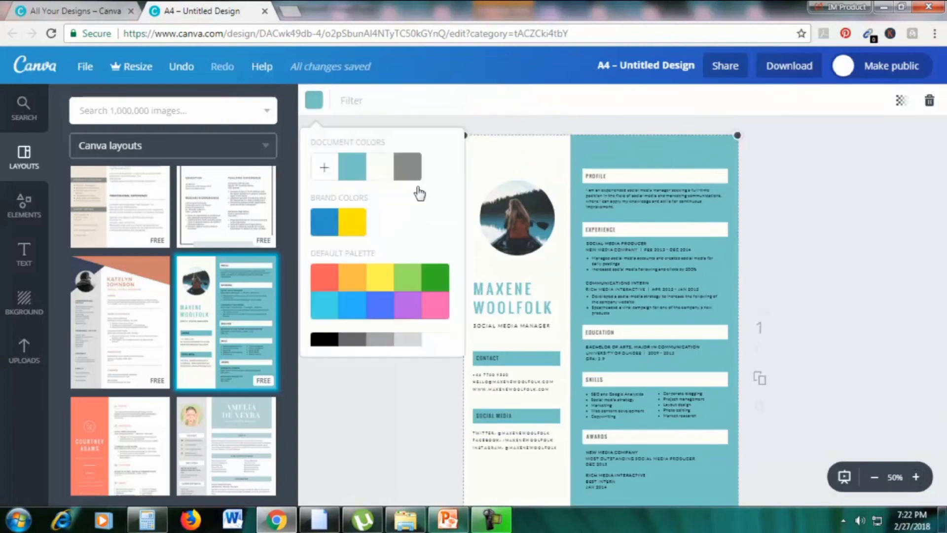
click(437, 286)
click(384, 288)
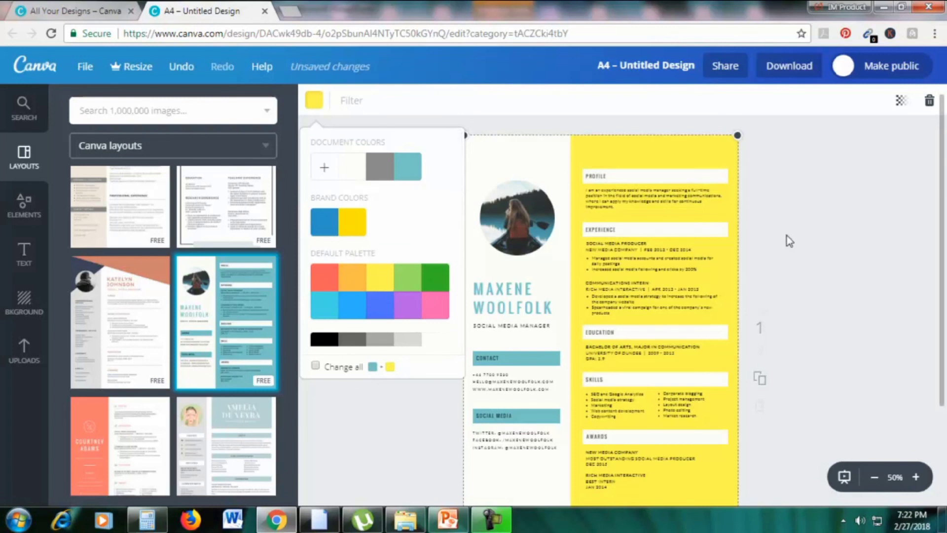
Replace the sample name on the résumé with EMILY
click(530, 310)
click(555, 309)
drag(554, 308, 494, 291)
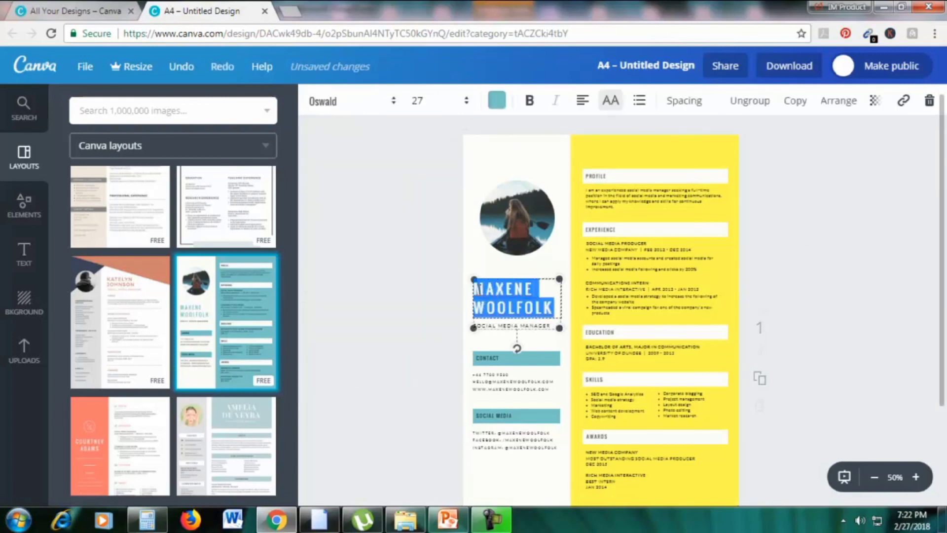
text(EMILY)
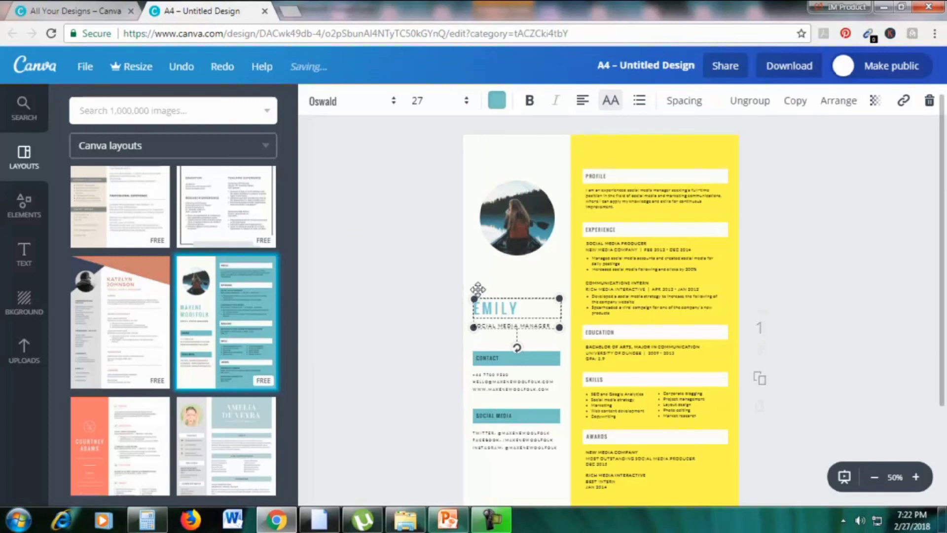
click(334, 338)
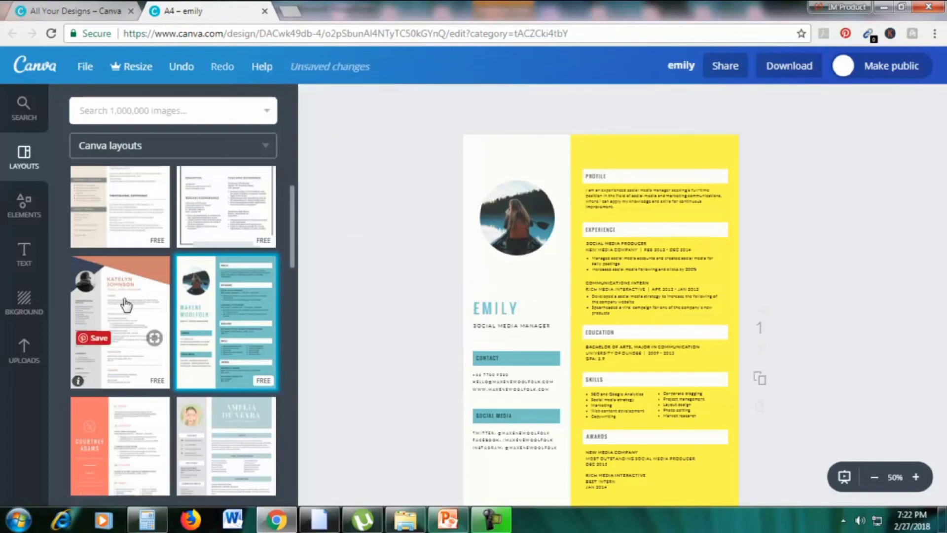
Search images for 'woman' and drop the black-and-white woman photo into the circular frame
click(27, 348)
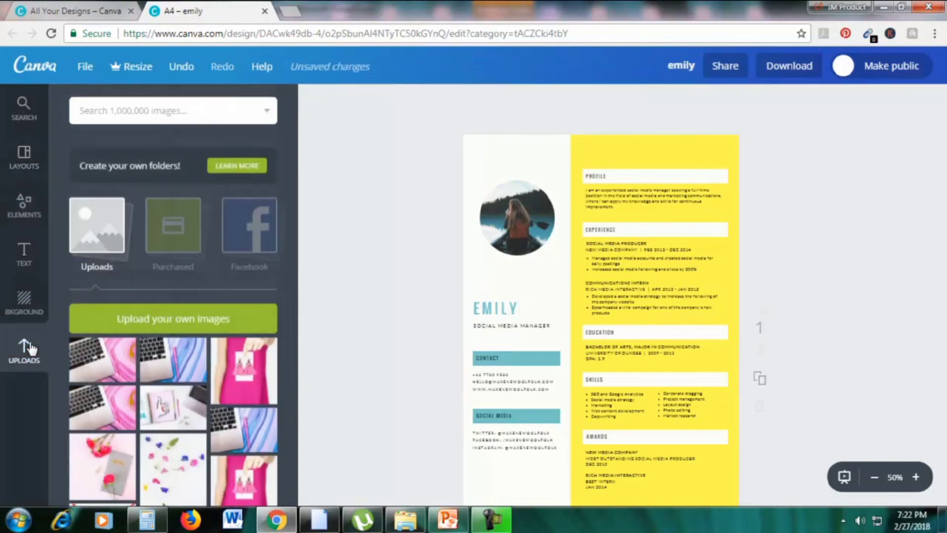
click(82, 112)
text(woman)
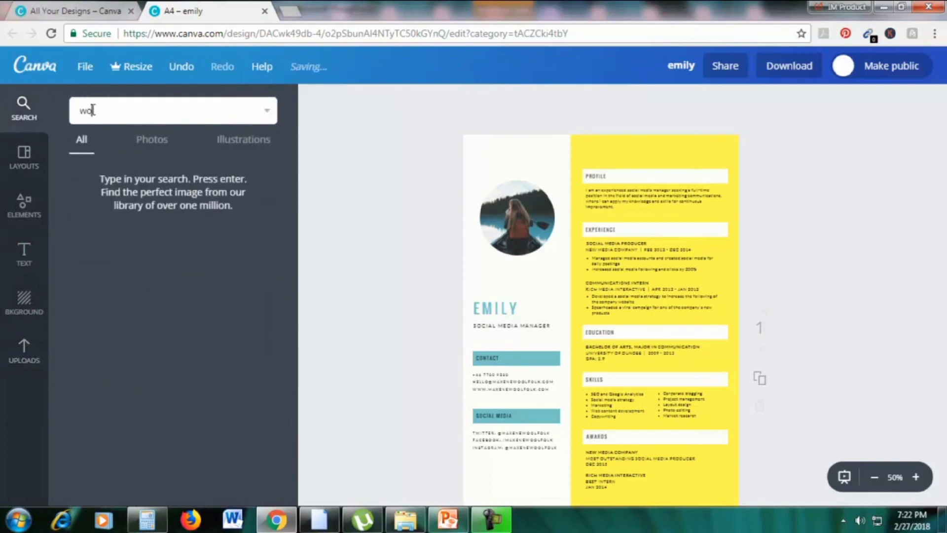
key(Return)
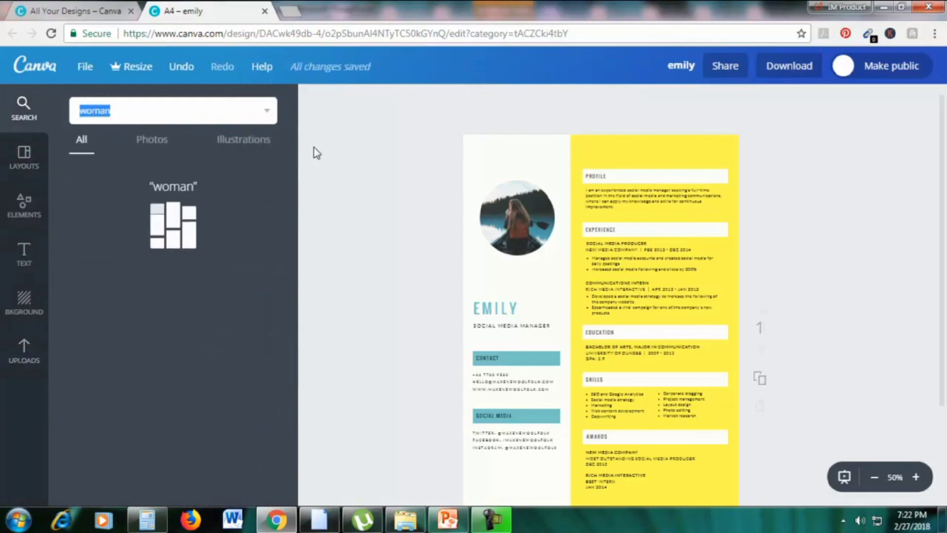
scroll(211, 313, down, 4)
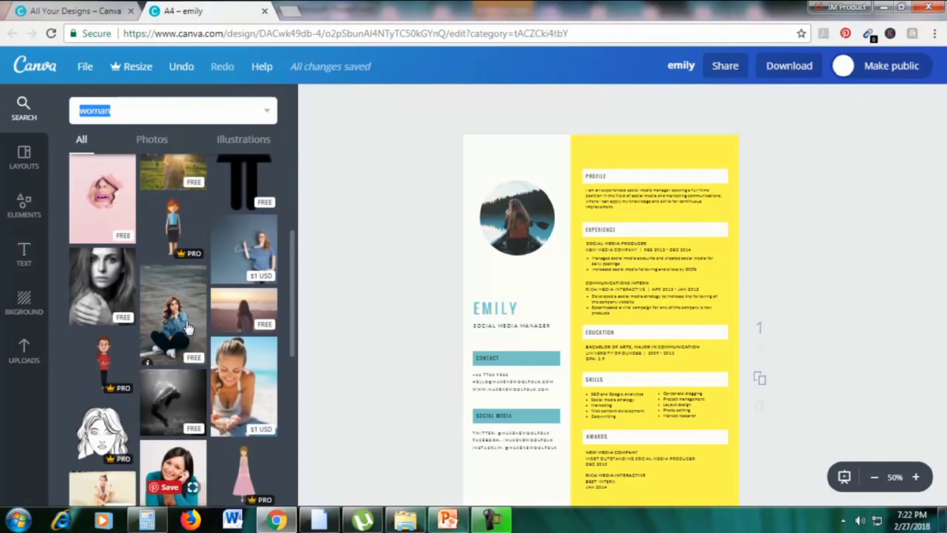
drag(103, 291, 517, 217)
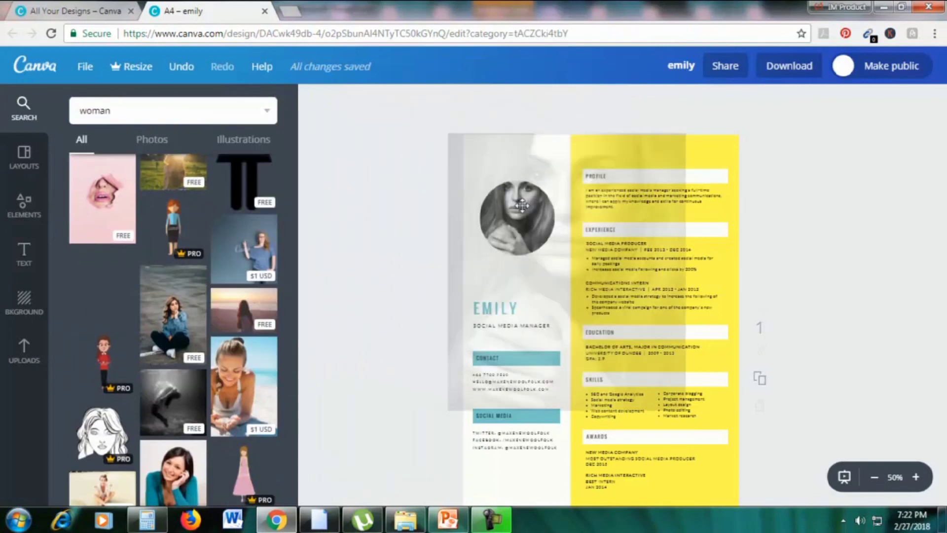
Select the Experience text group, then return to the all-designs tab
scroll(857, 250, down, 2)
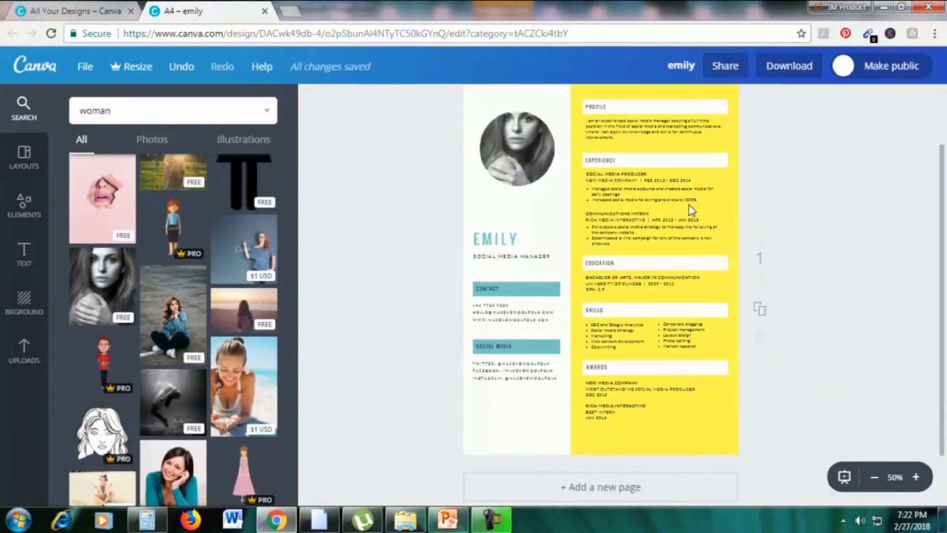
click(669, 211)
scroll(839, 195, up, 2)
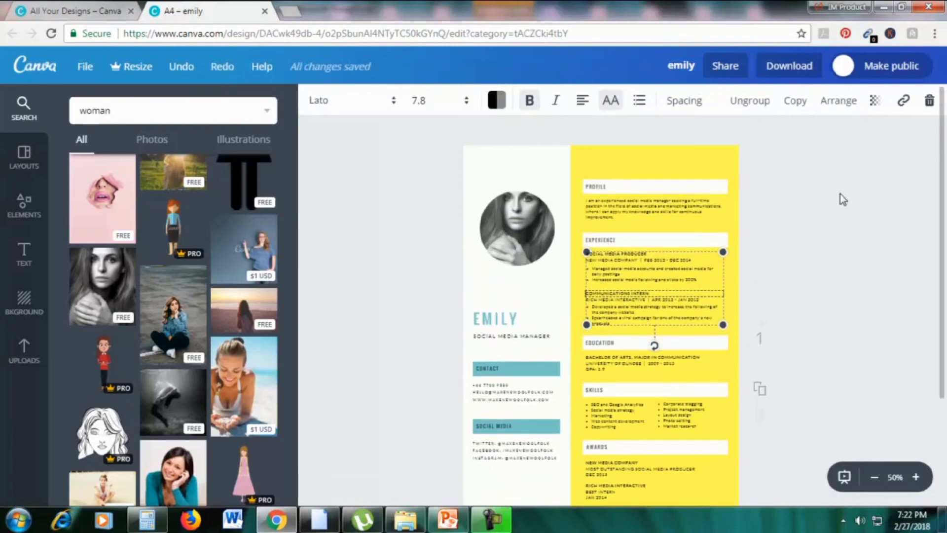
click(97, 17)
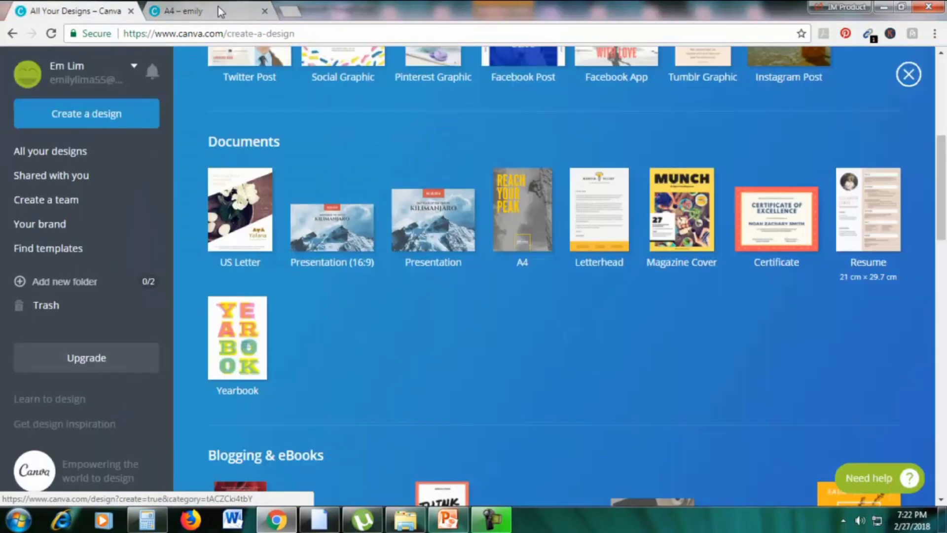
Close the EMILY resume tab and confirm leaving the page
click(264, 11)
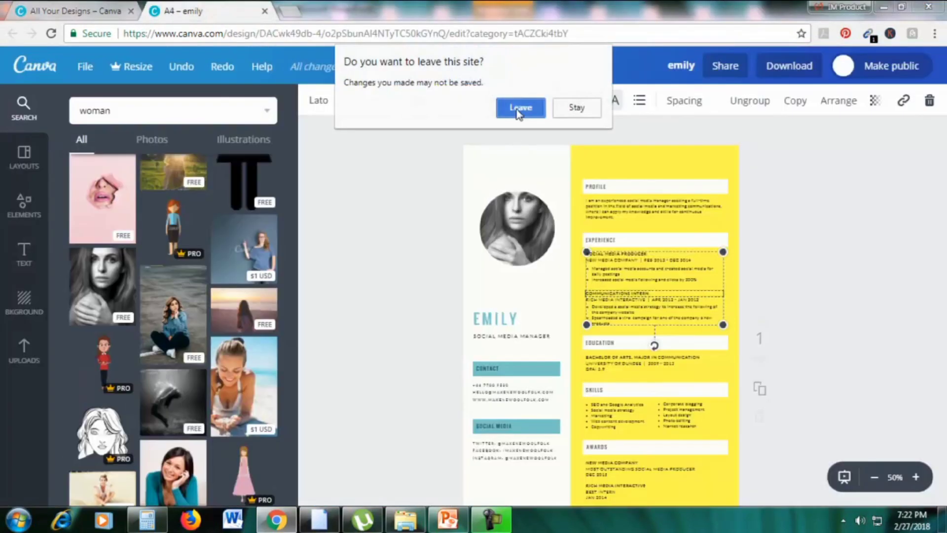
click(519, 108)
scroll(356, 111, up, 5)
scroll(387, 153, down, 10)
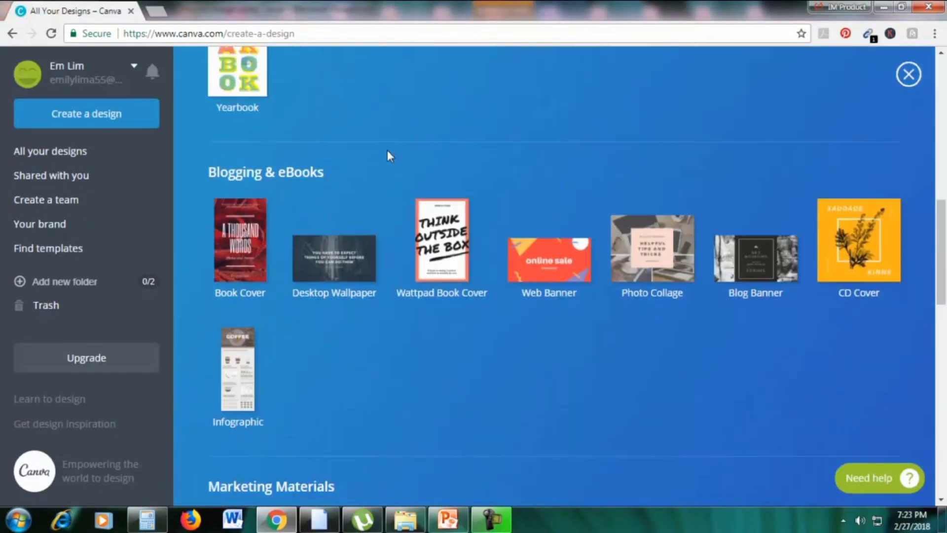
Start a new Book Cover design from Canva's design types
click(449, 516)
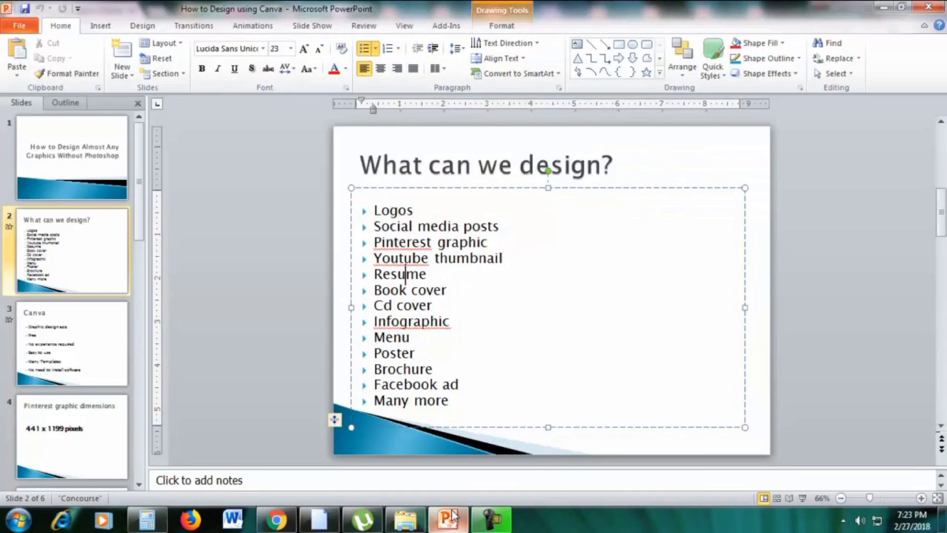
click(277, 519)
click(252, 256)
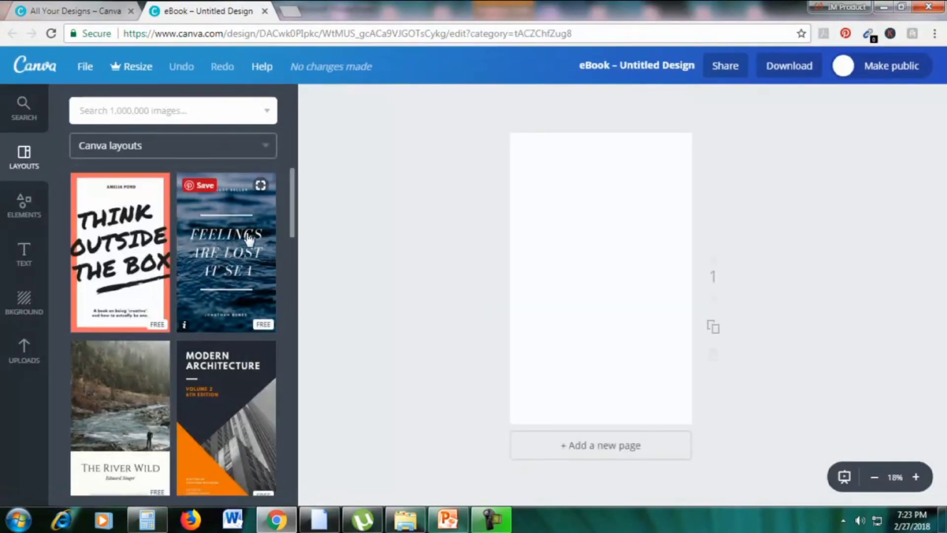
Apply the Amazon Jungle cover layout and fill the page with the uploaded pink flowers photo
scroll(248, 240, down, 10)
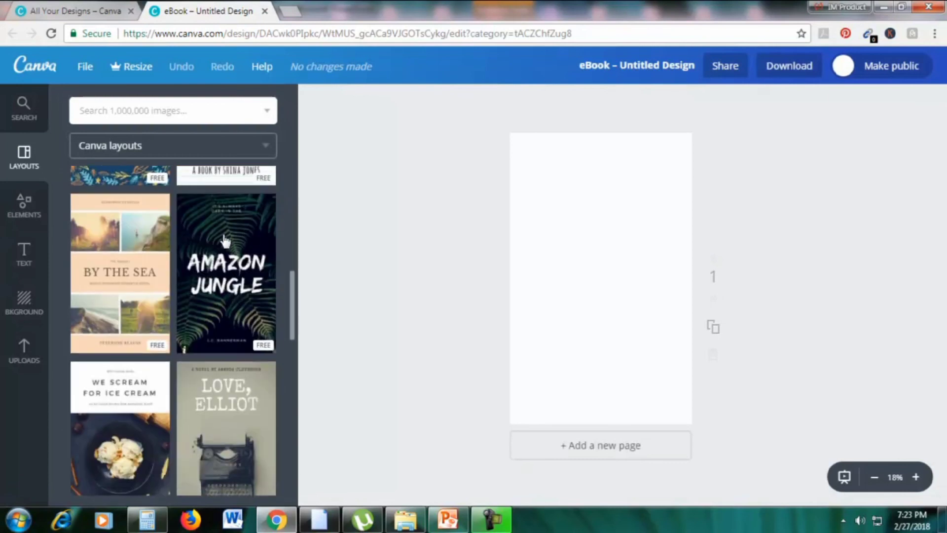
click(236, 262)
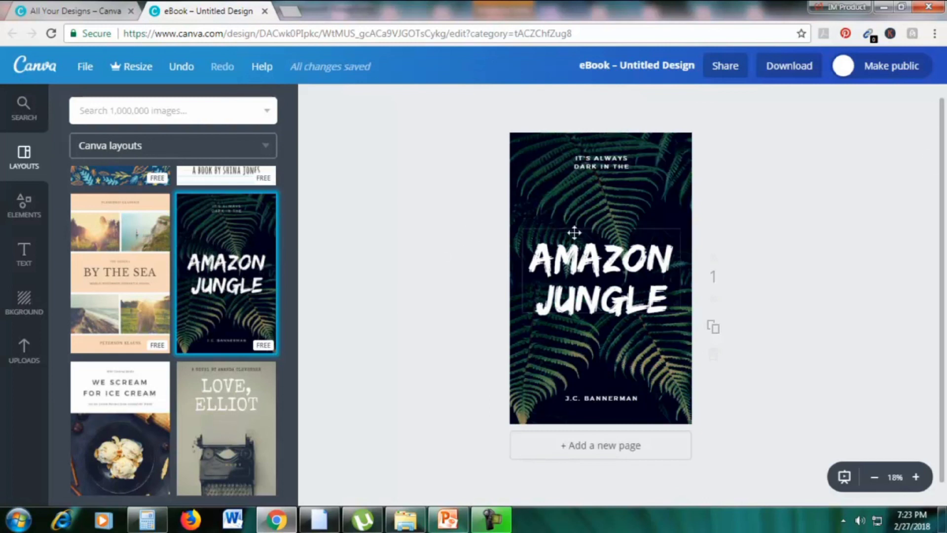
click(26, 357)
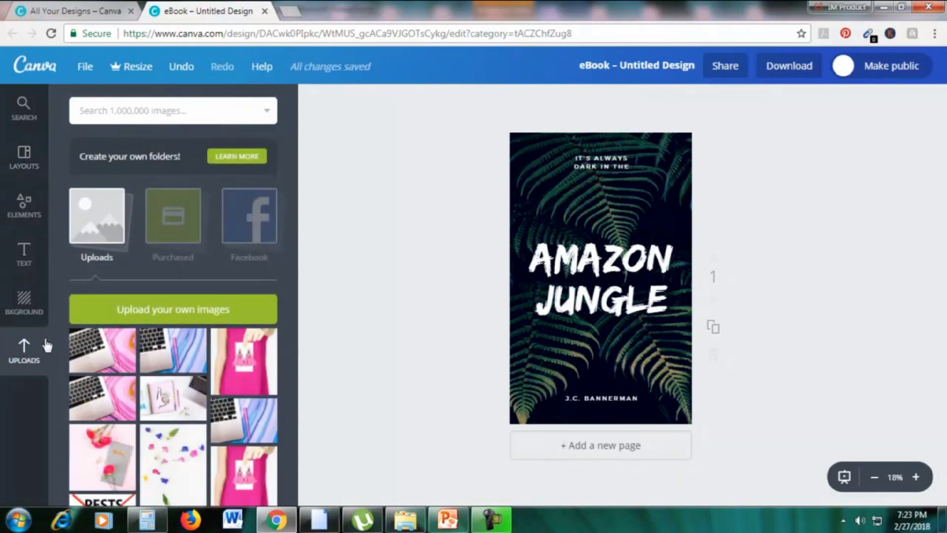
scroll(257, 351, down, 3)
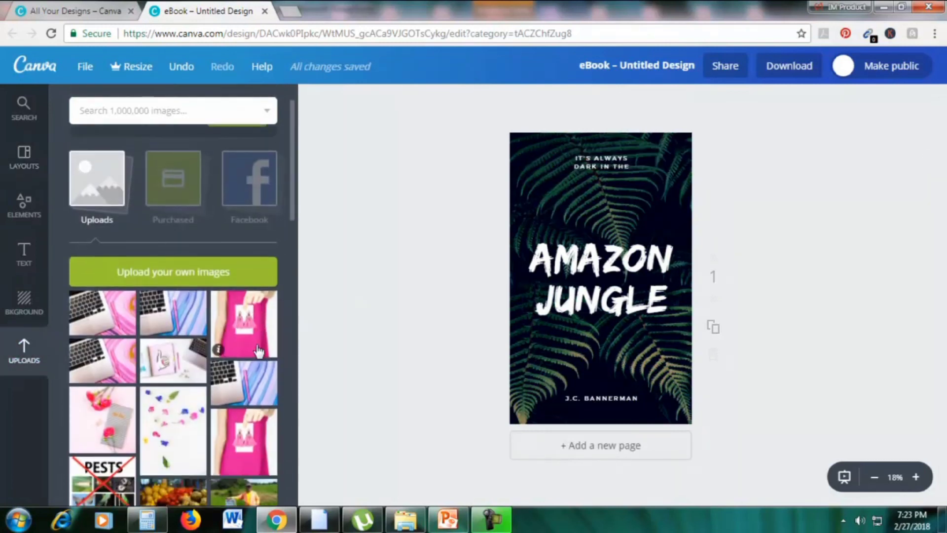
drag(102, 390, 597, 326)
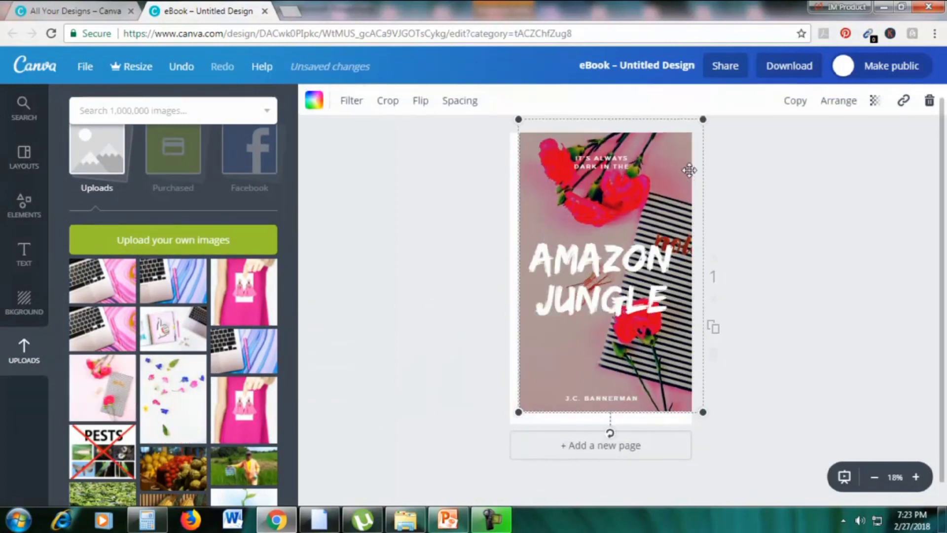
mouse_move(688, 169)
mouse_down()
mouse_move(748, 152)
mouse_move(694, 169)
mouse_up()
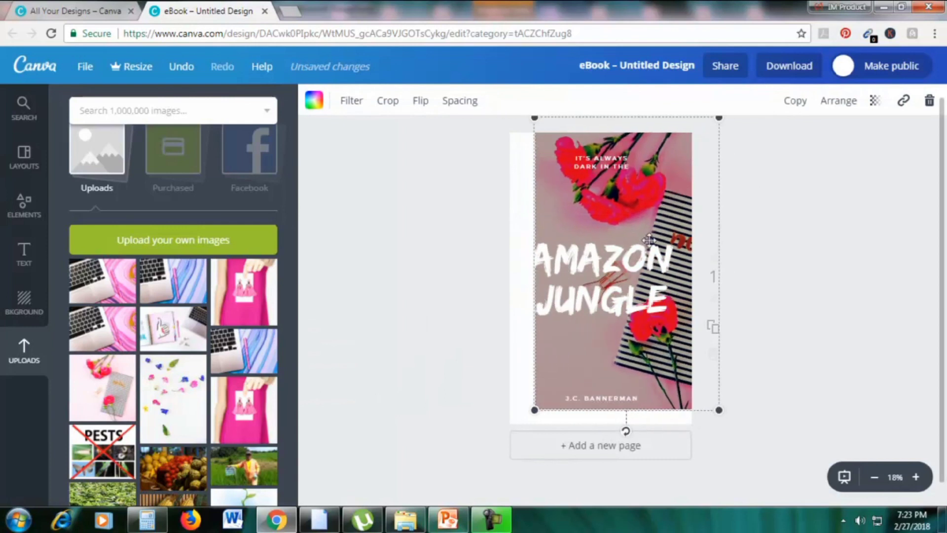
drag(487, 439, 492, 444)
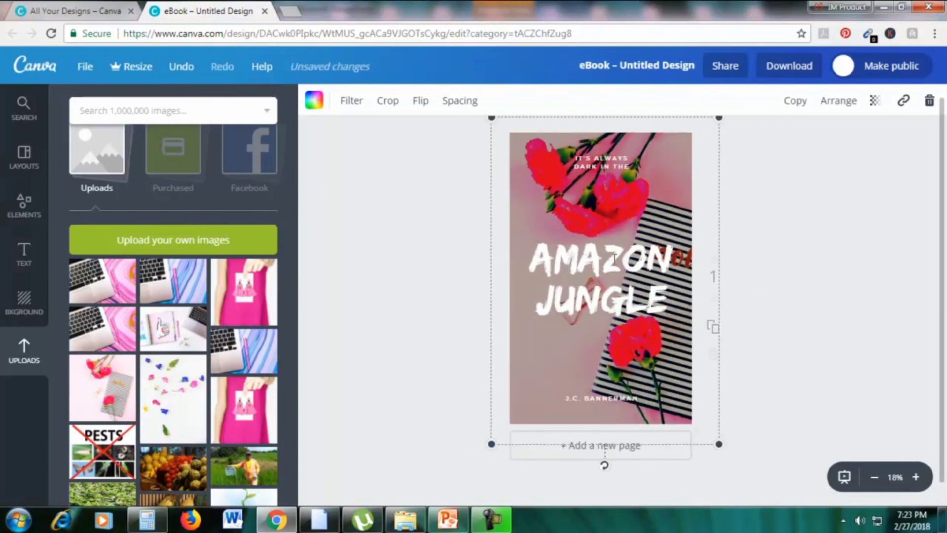
Change the title to GIRL DIARIES and make its text black
click(614, 262)
double_click(658, 296)
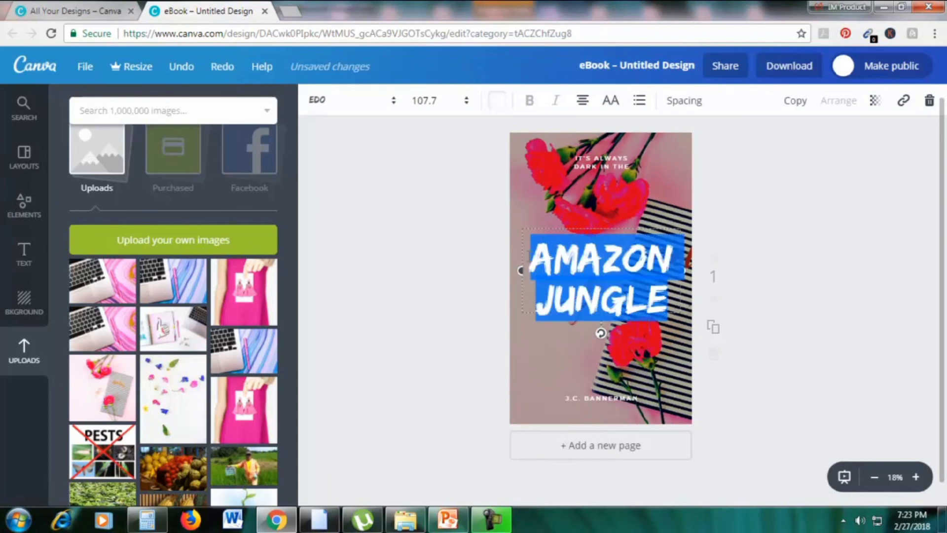
text(GIRL DIARIES)
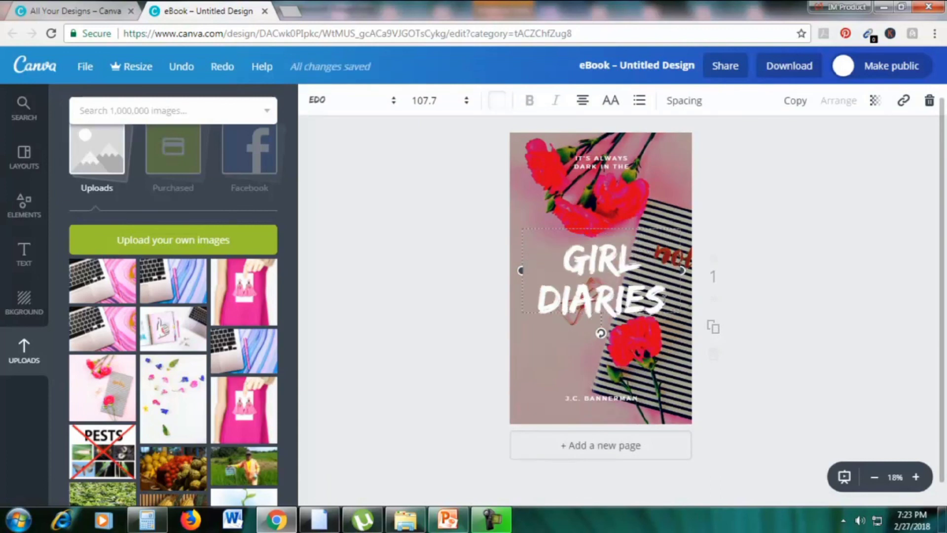
key(ctrl+a)
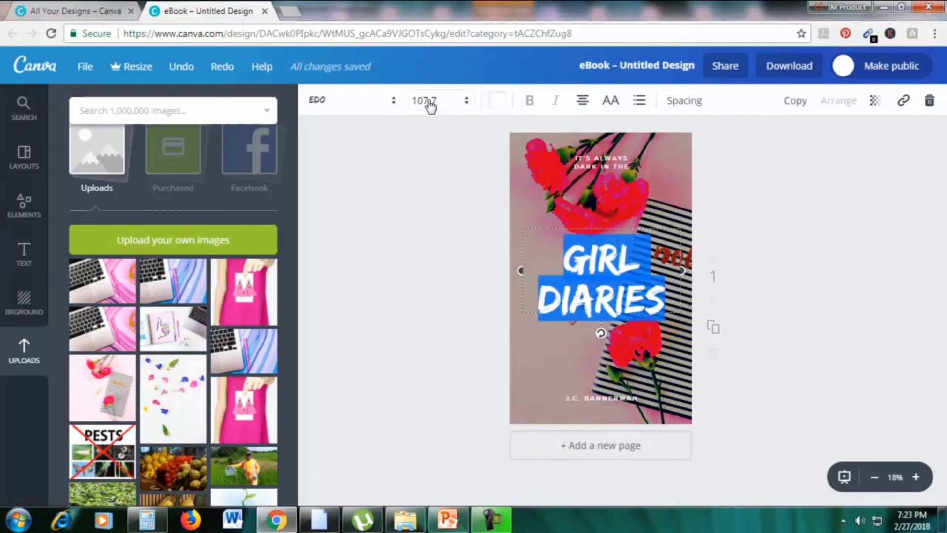
click(499, 103)
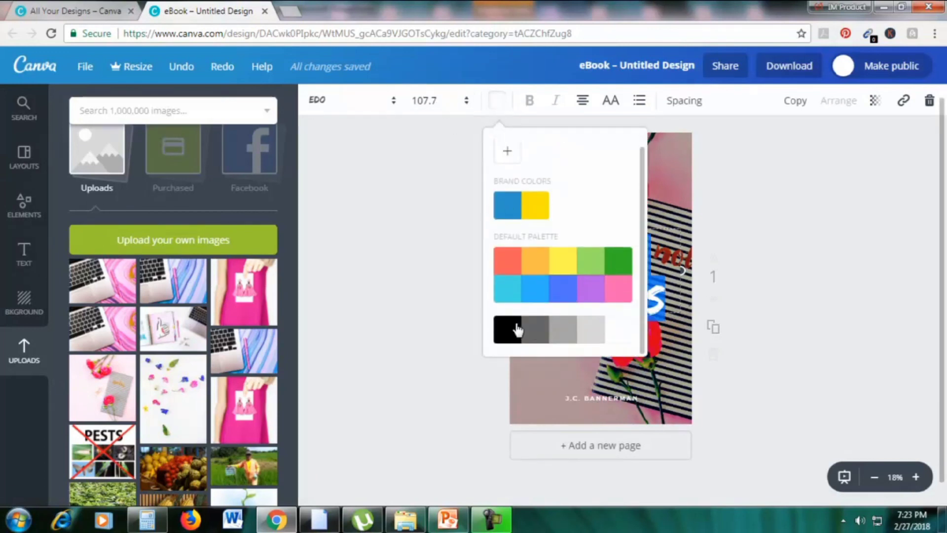
click(516, 329)
click(835, 303)
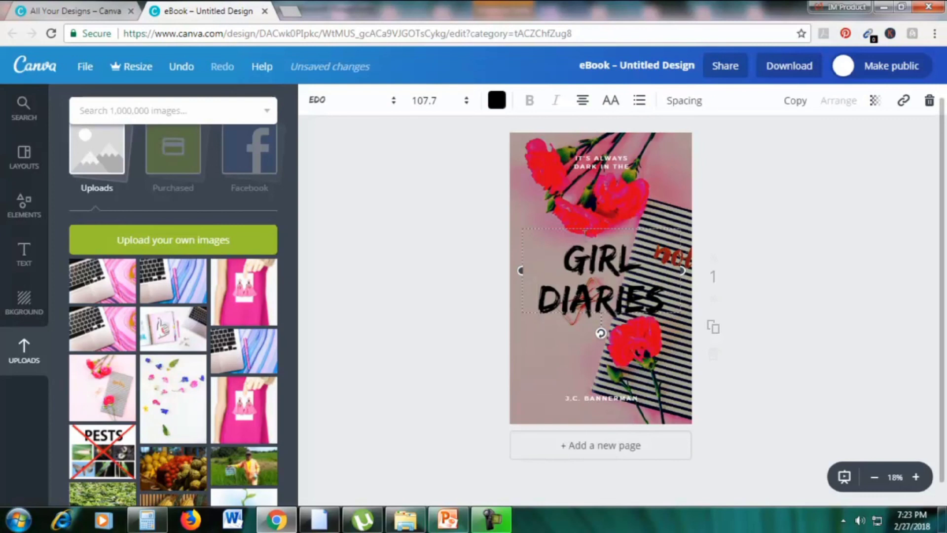
Enlarge and shift the flowers photo, and reposition the GIRL DIARIES title
drag(579, 225, 552, 240)
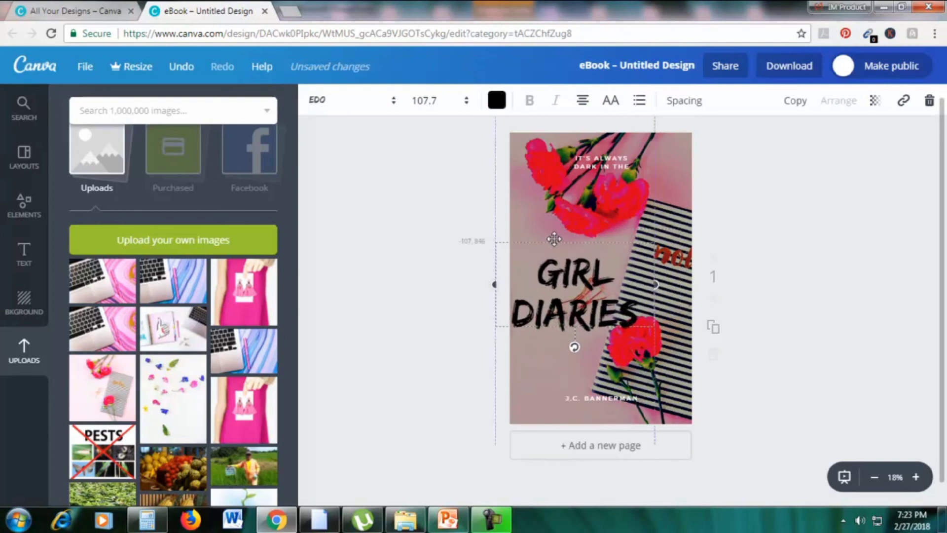
click(697, 159)
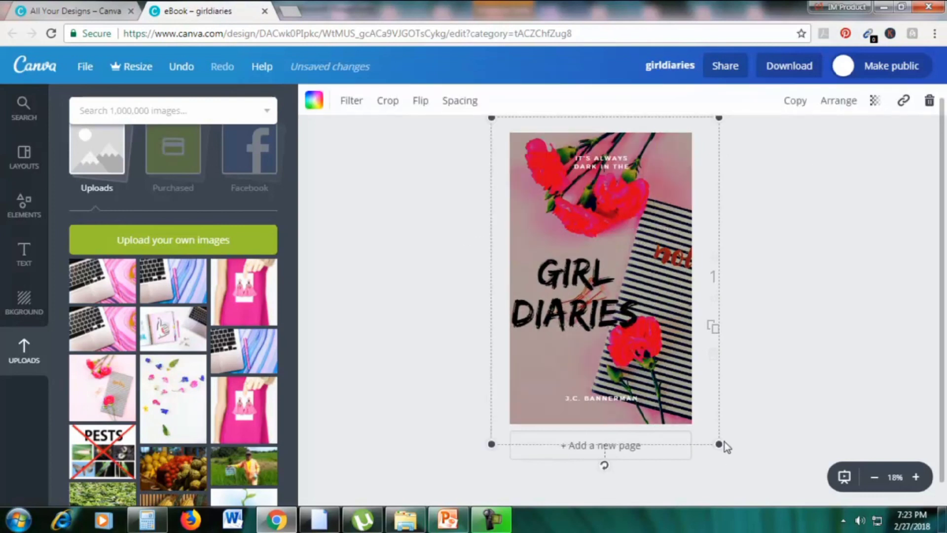
drag(719, 443, 838, 528)
drag(642, 352, 611, 342)
drag(603, 309, 609, 303)
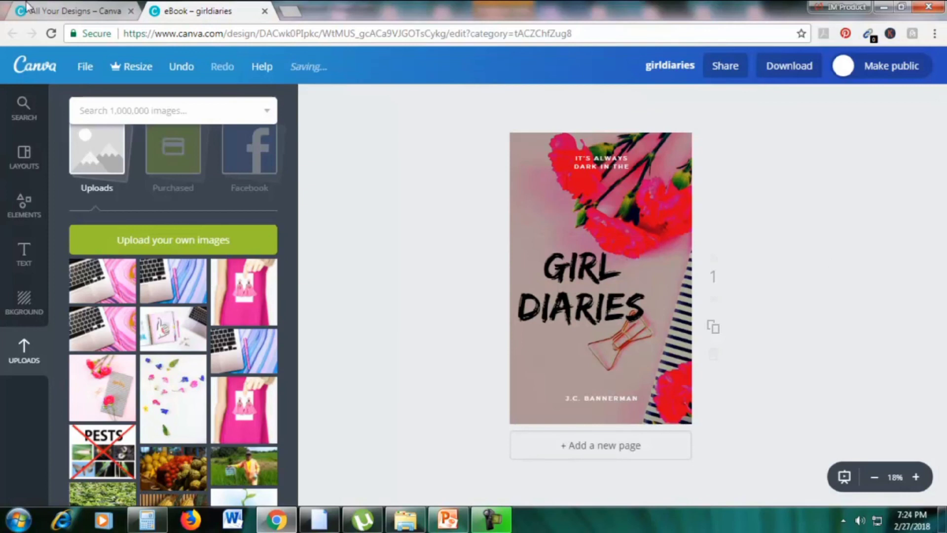
Return to the Create a design page and scroll down to the Events and Ads types
click(50, 11)
scroll(457, 194, down, 5)
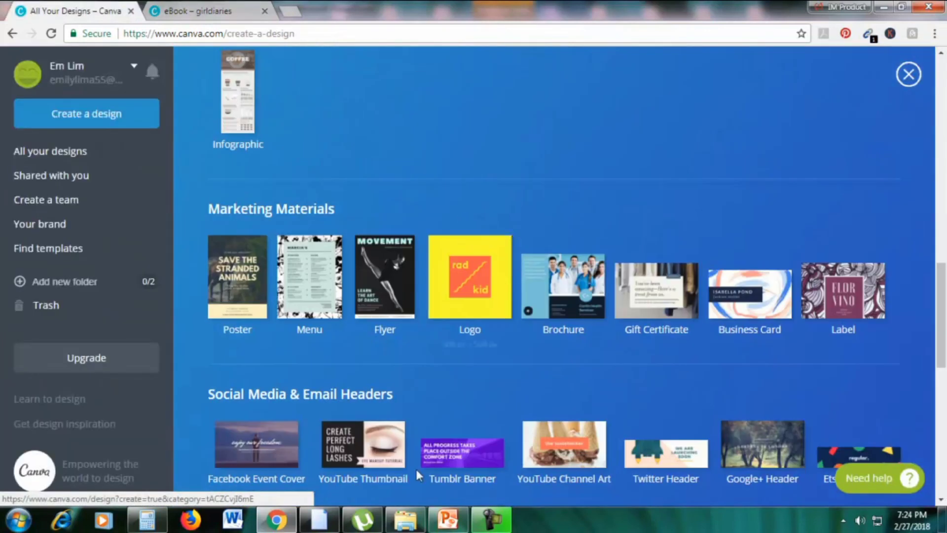
click(444, 518)
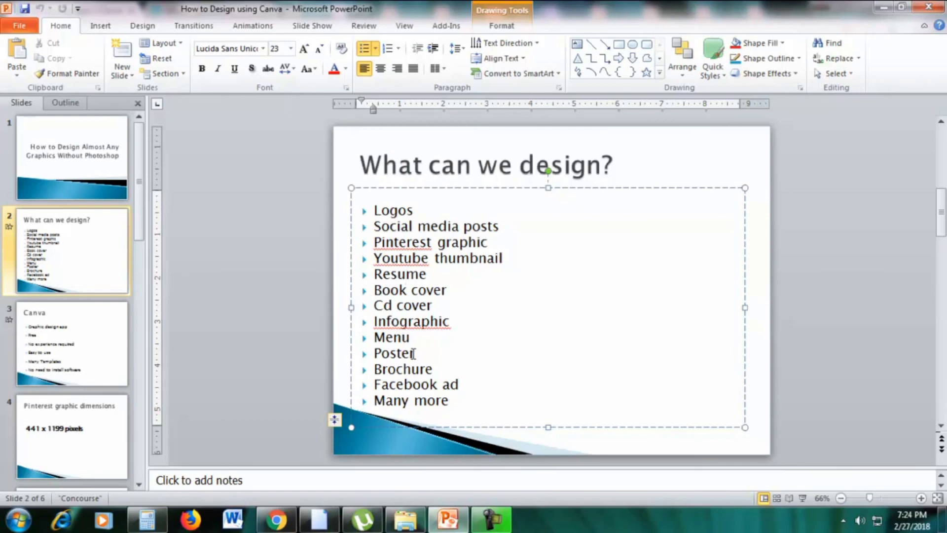
click(276, 520)
scroll(683, 229, down, 1)
scroll(683, 229, up, 15)
scroll(336, 147, down, 20)
scroll(335, 145, up, 10)
scroll(340, 148, up, 8)
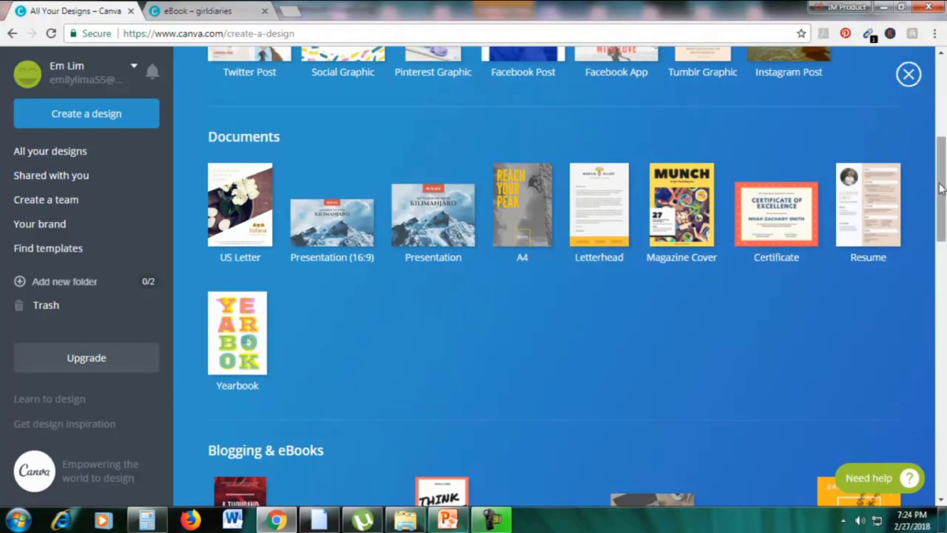
scroll(925, 321, down, 10)
scroll(926, 321, down, 12)
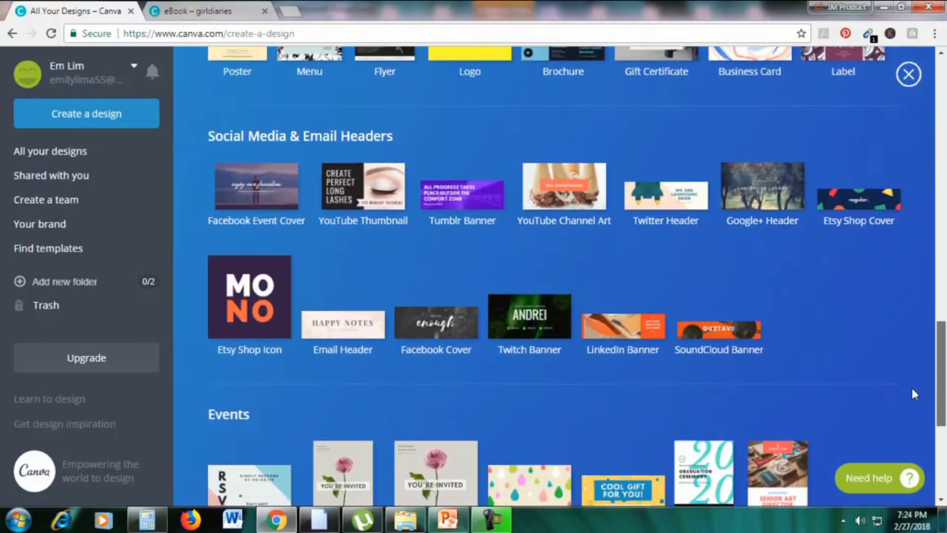